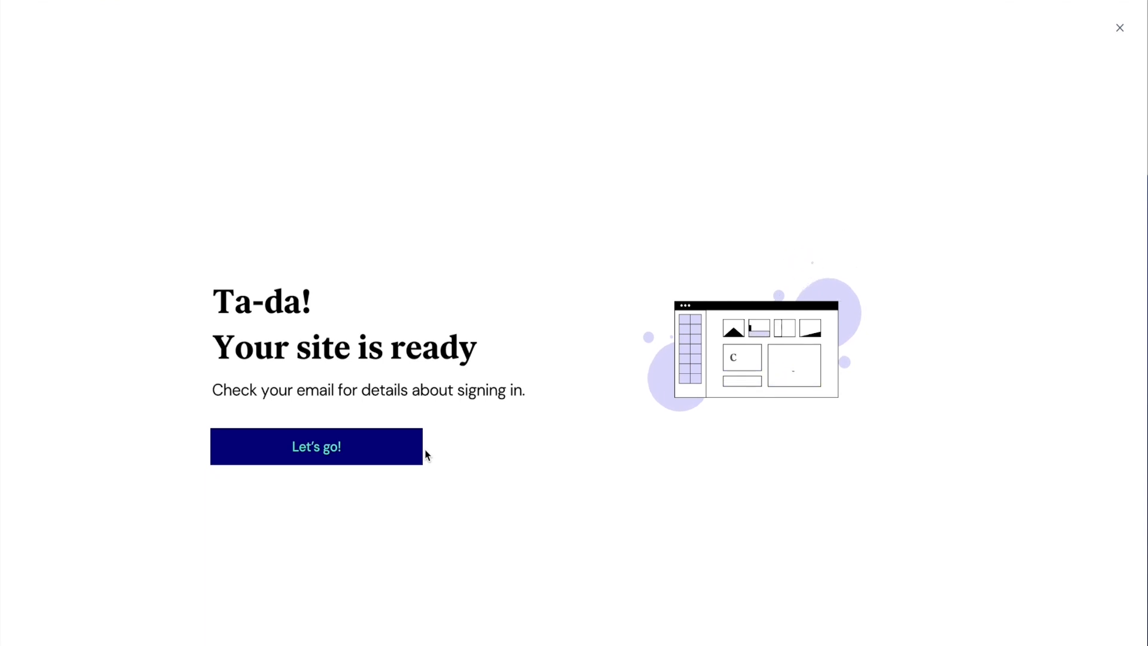
# - Leave the site-ready screen, check the account menu and open the management page of the ac construction website
pyautogui.click(384, 451)
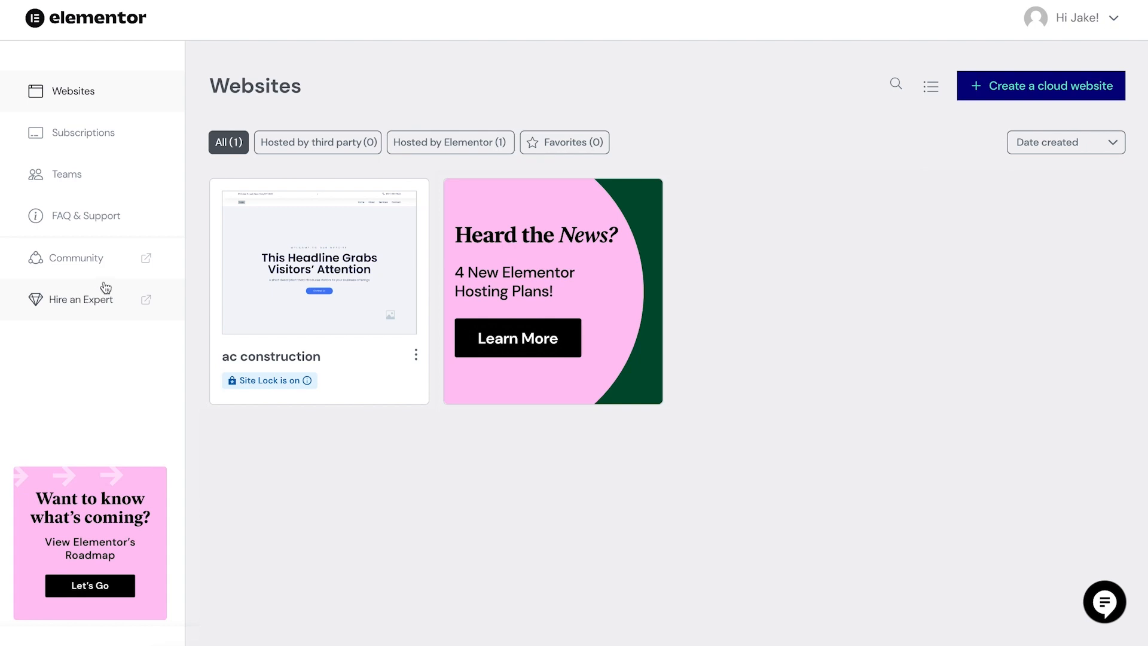
pyautogui.click(1047, 20)
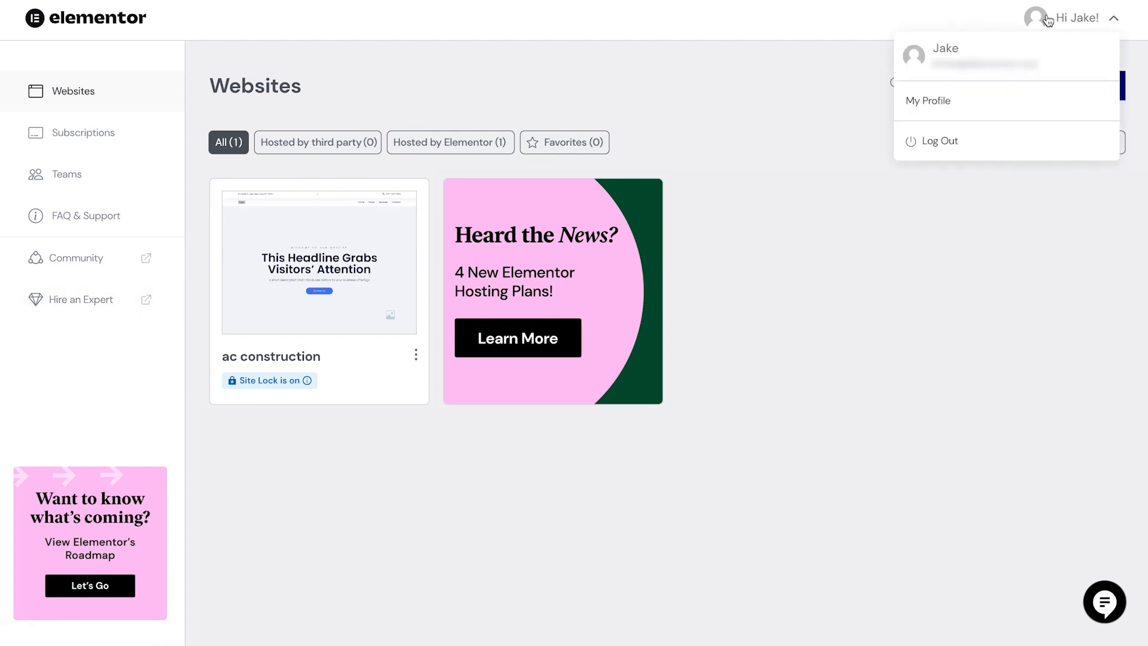
pyautogui.click(631, 51)
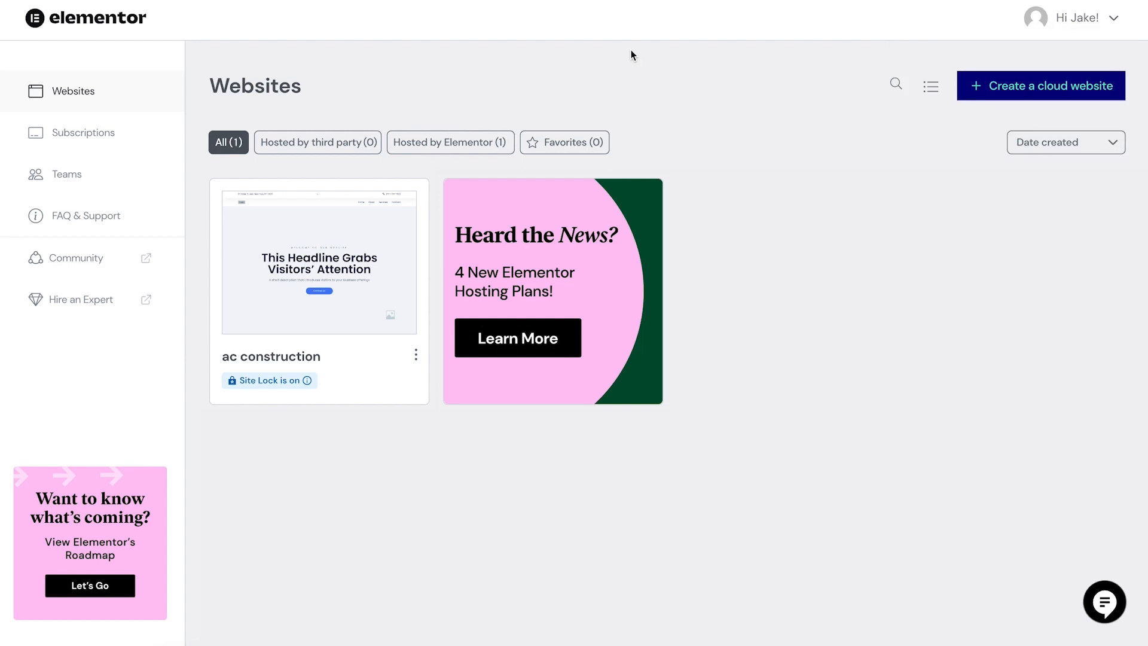
pyautogui.moveTo(266, 235)
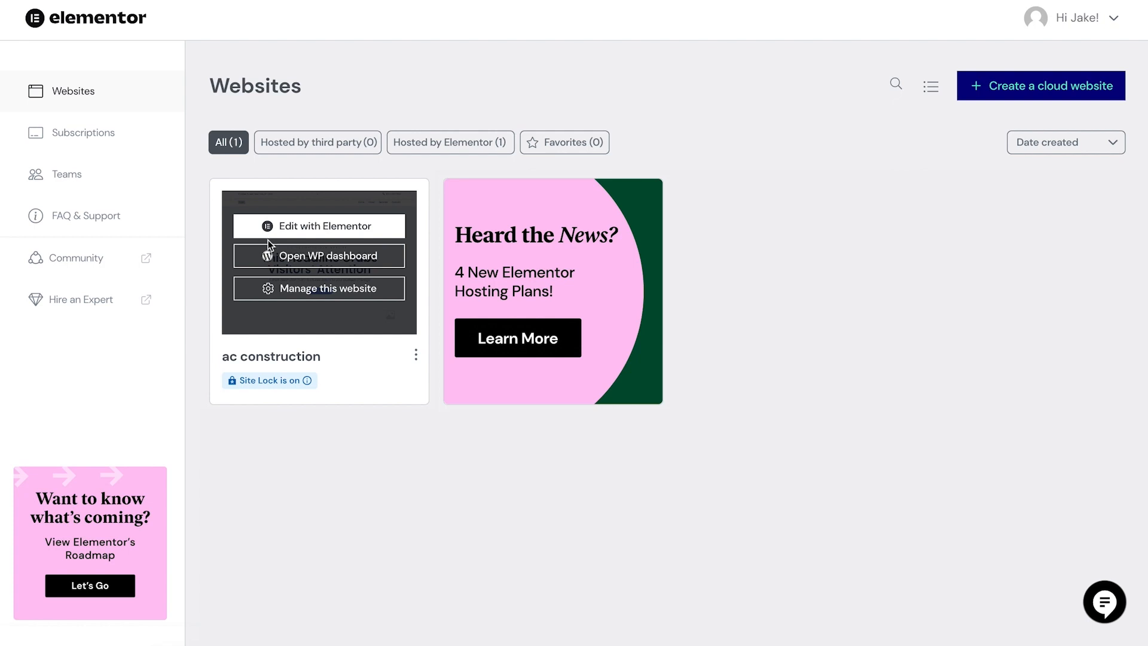
pyautogui.click(285, 289)
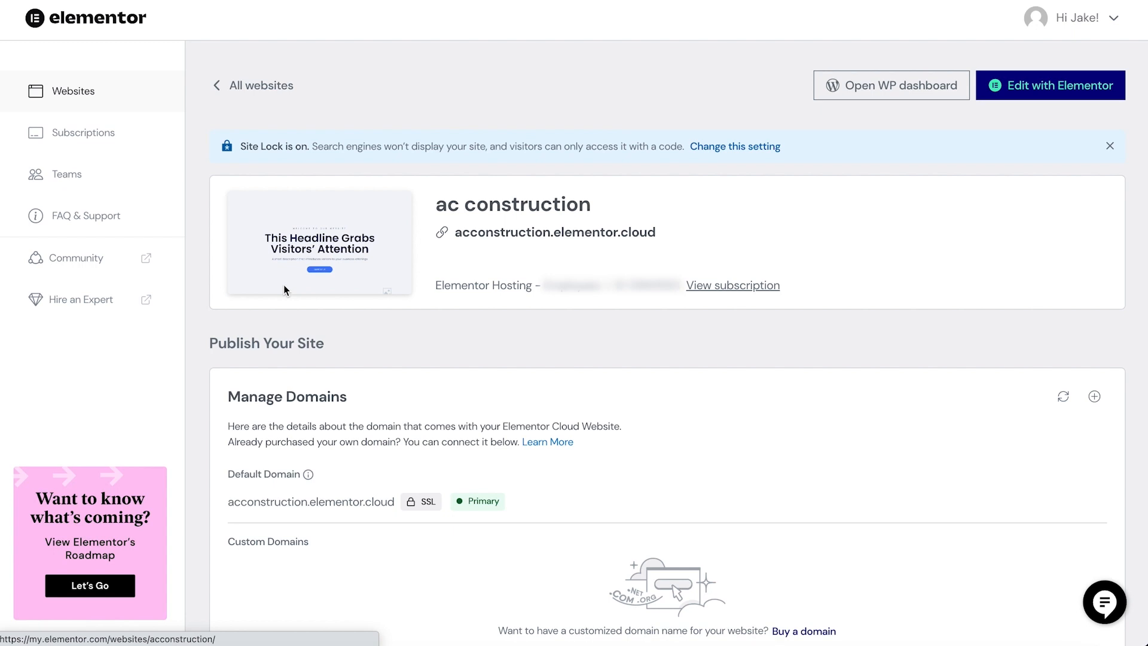
# - Examine the website's domain, email authentication, Site Lock, backup and debugging settings on its management page
pyautogui.scroll(-5, 331, 300)
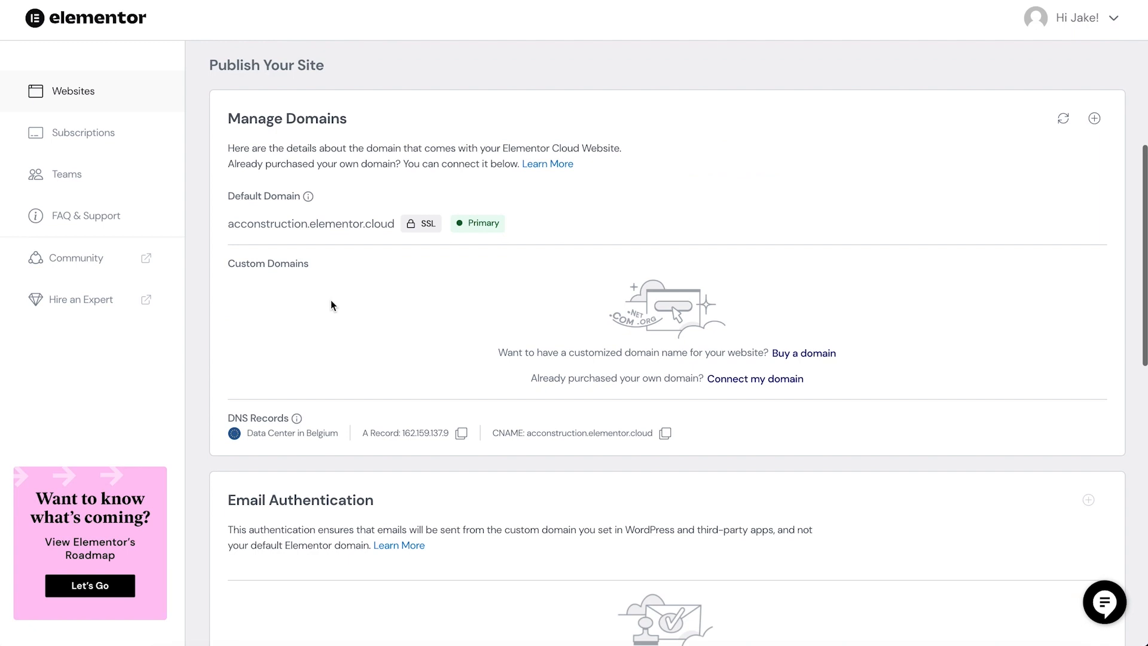
pyautogui.scroll(-1, 331, 303)
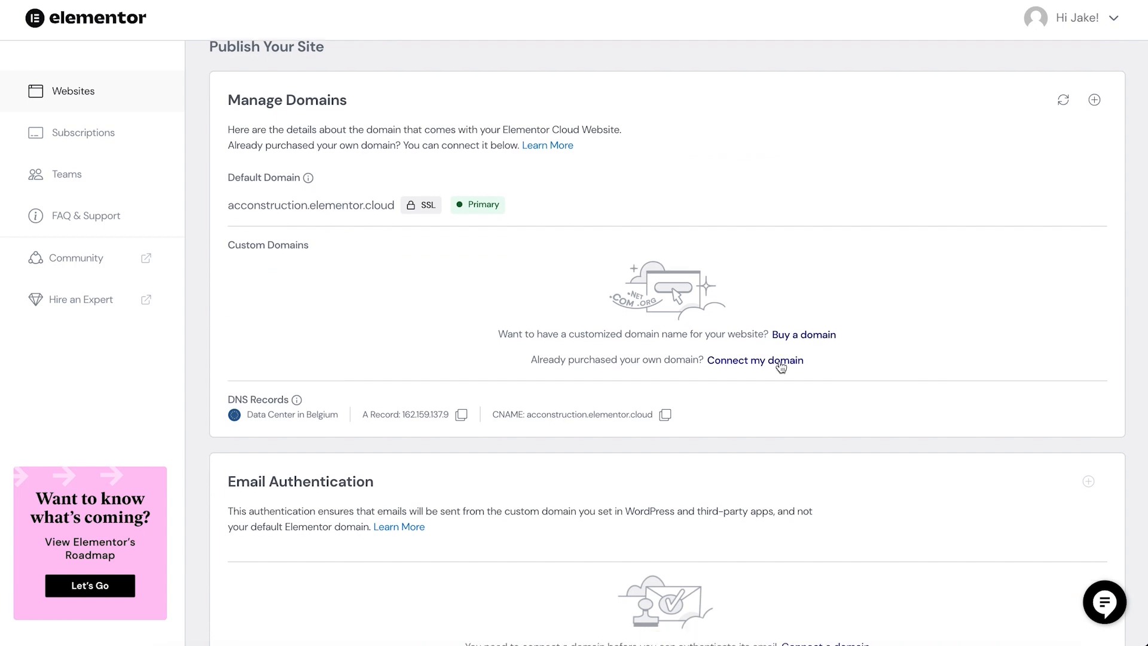
pyautogui.scroll(-5, 803, 370)
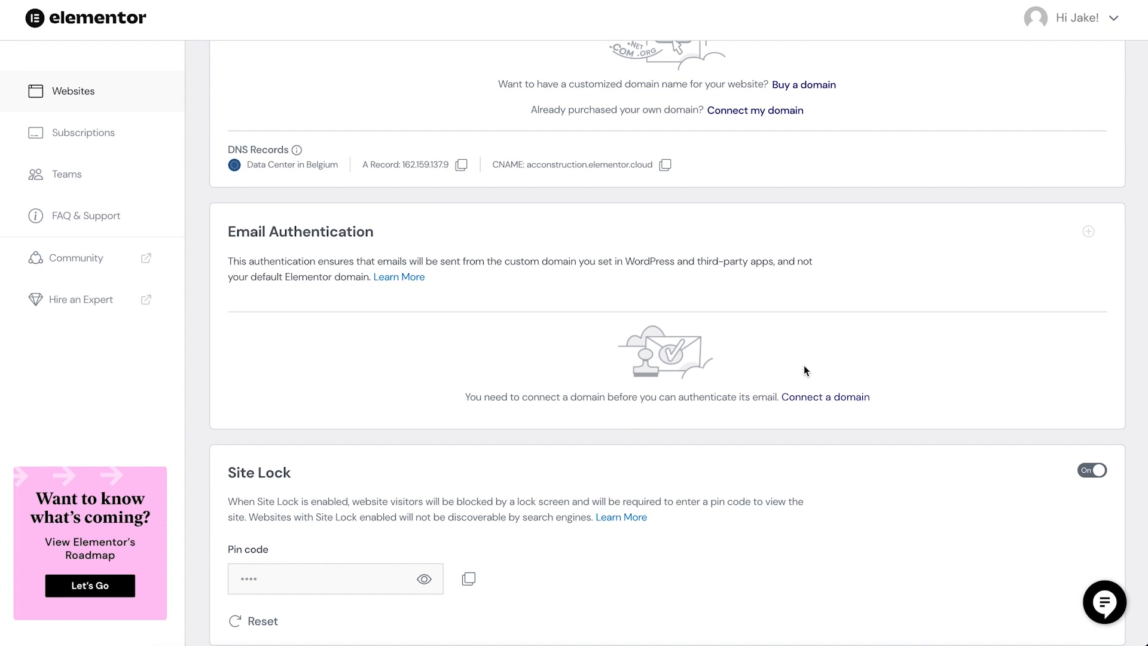
pyautogui.scroll(-4, 803, 364)
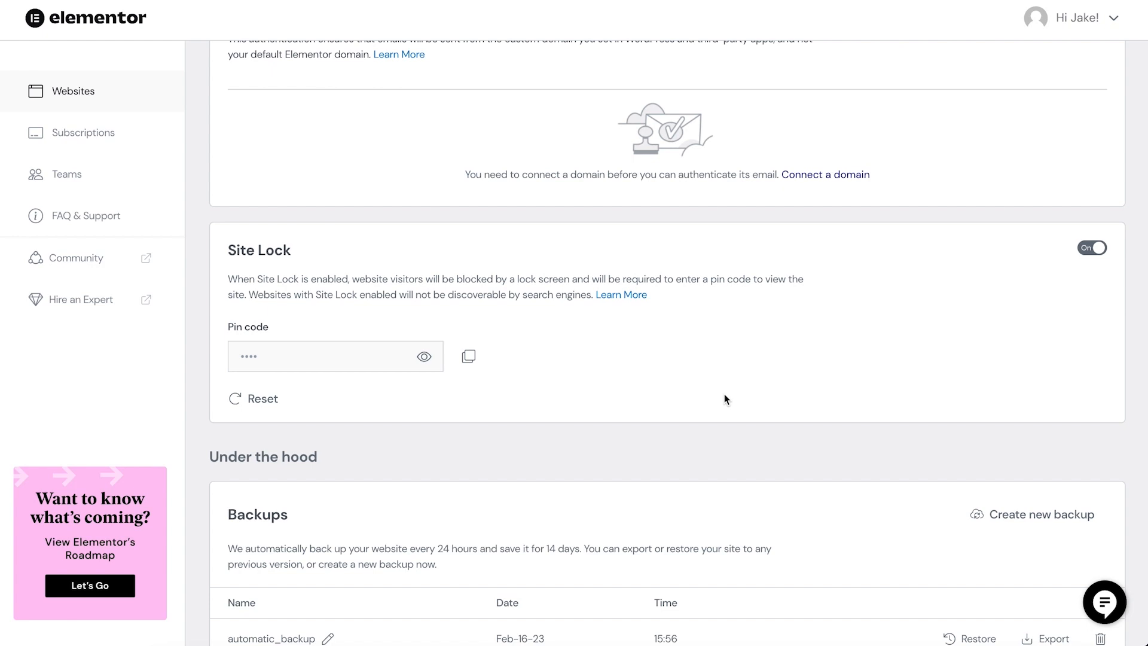
pyautogui.scroll(-4, 725, 397)
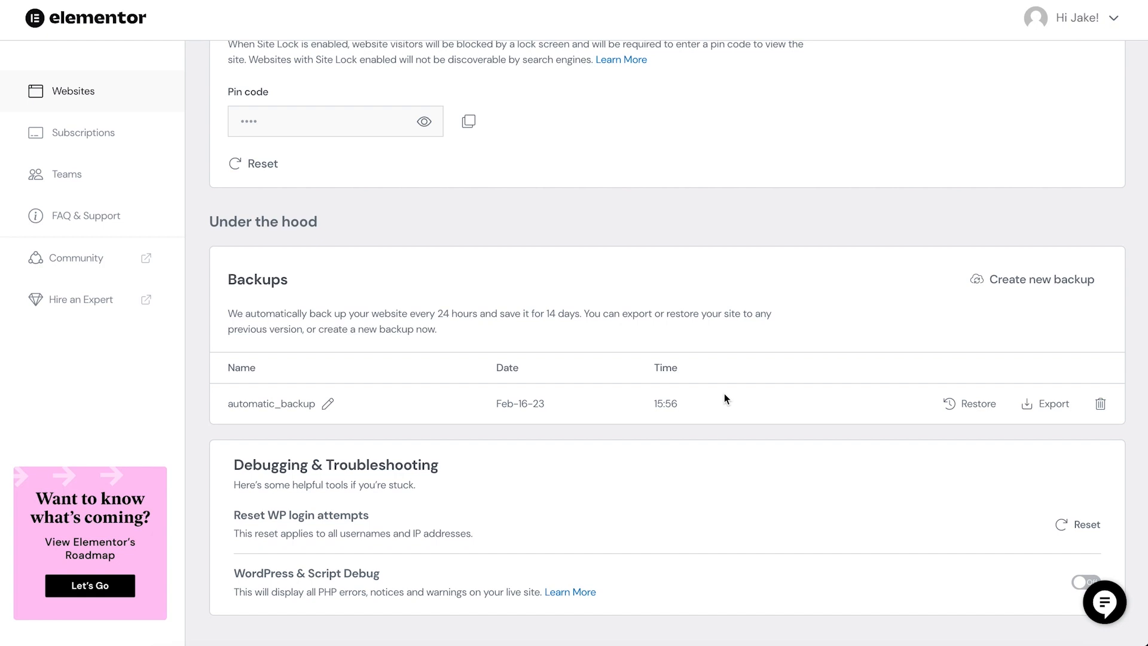
pyautogui.scroll(-1, 724, 396)
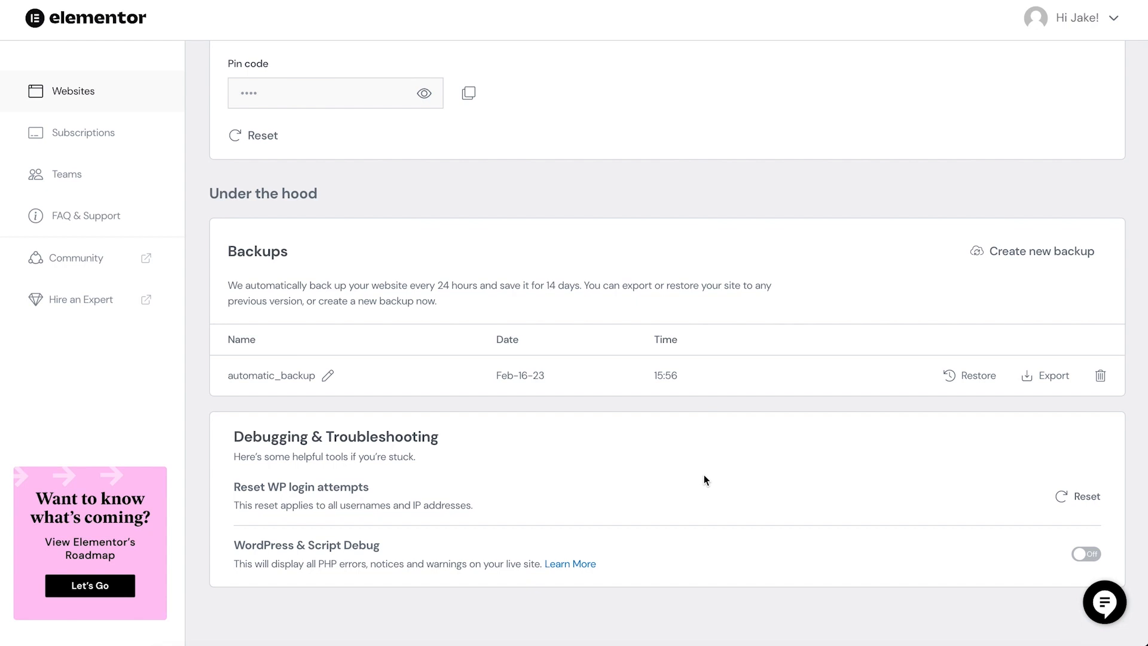
pyautogui.scroll(10, 705, 480)
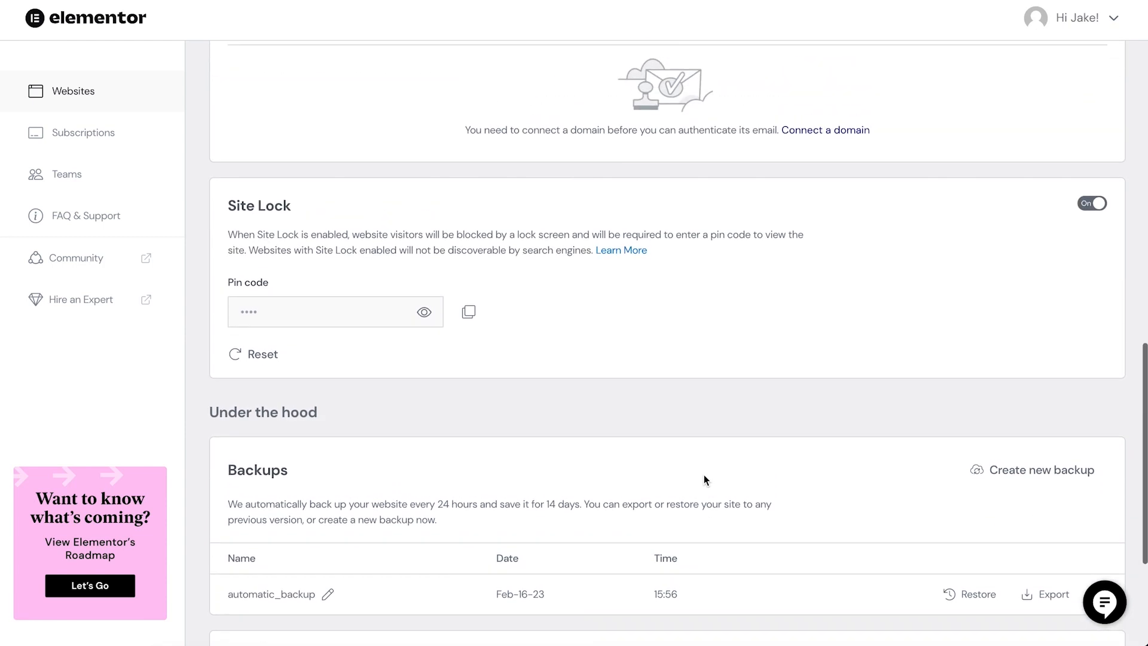
pyautogui.scroll(8, 704, 475)
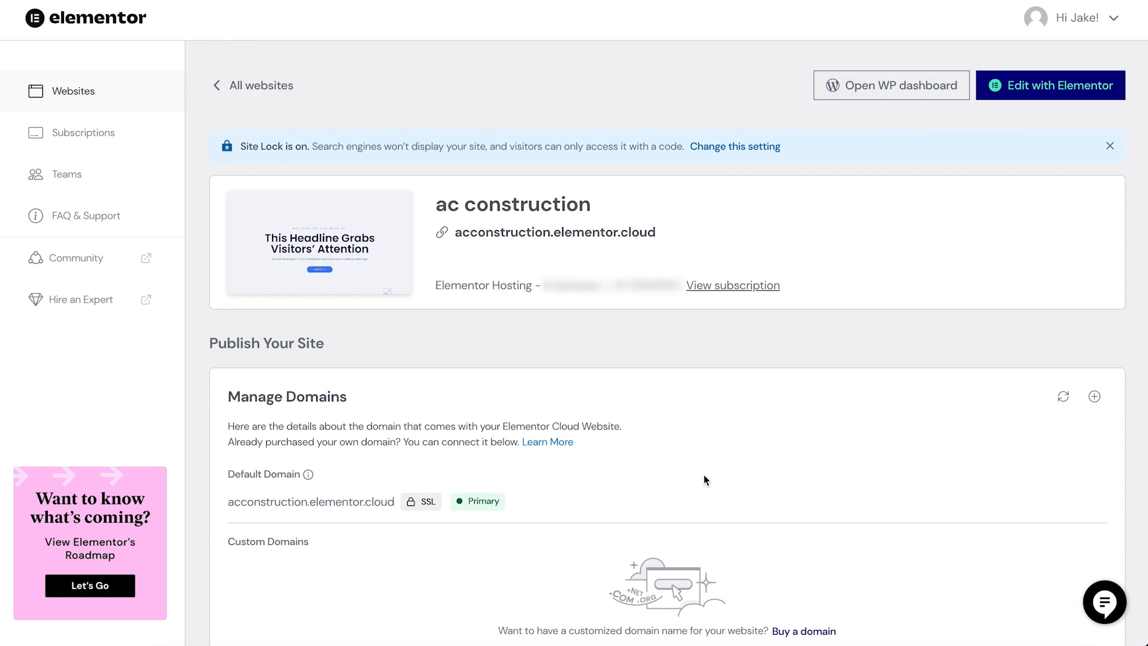
# - Open the website's WordPress dashboard and visit the A&C Construction Company site from it
pyautogui.click(830, 94)
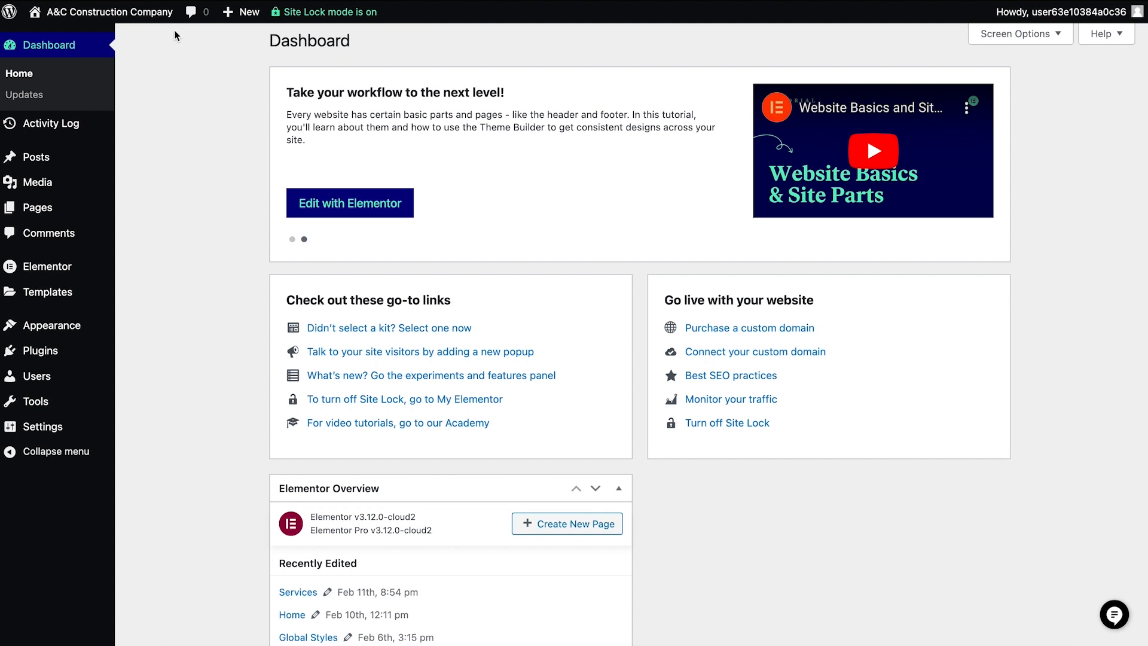
pyautogui.moveTo(148, 19)
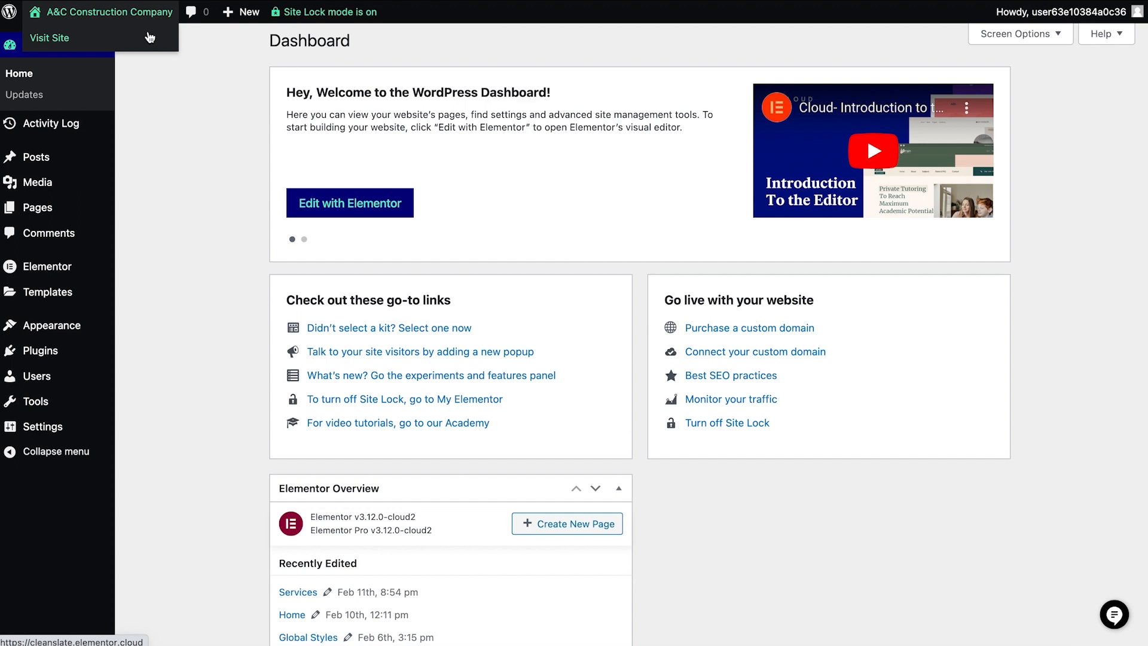
pyautogui.click(149, 37)
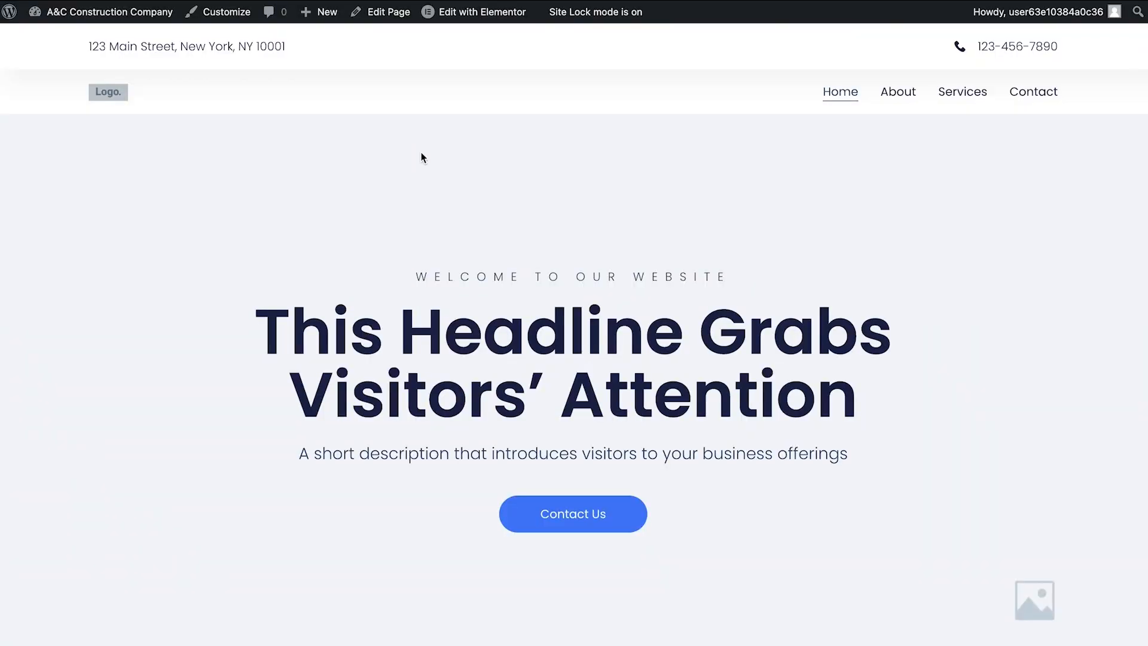
# - Look through the site's home page and its About, Services and Contact pages
pyautogui.scroll(-10, 421, 157)
pyautogui.scroll(-10, 420, 152)
pyautogui.scroll(3, 421, 152)
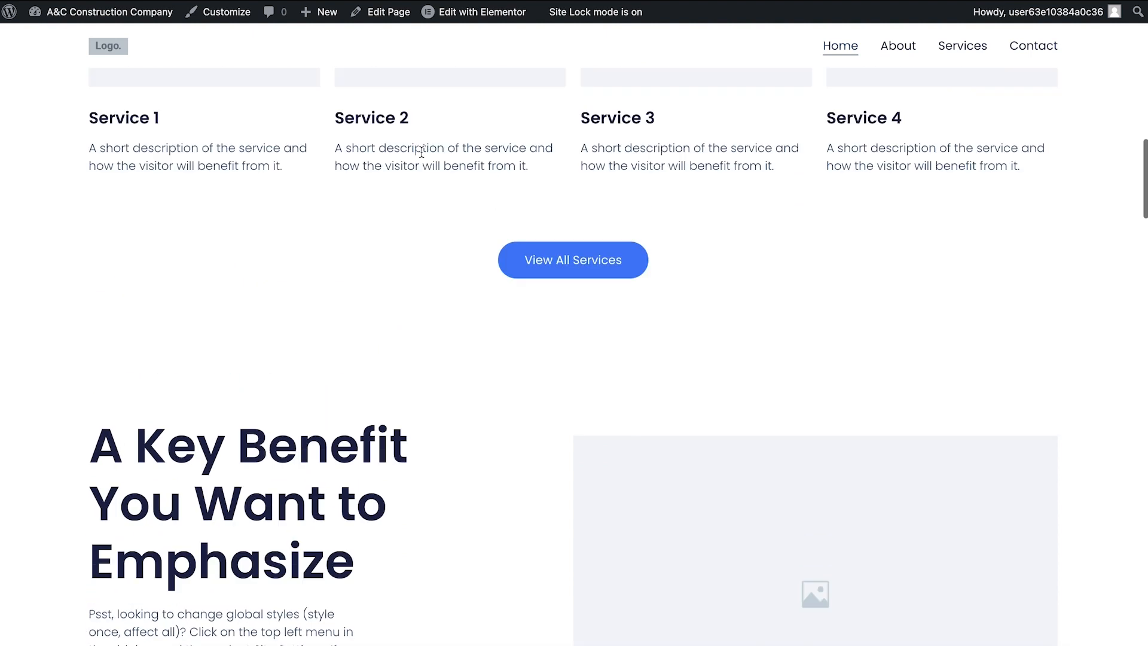
pyautogui.scroll(10, 421, 152)
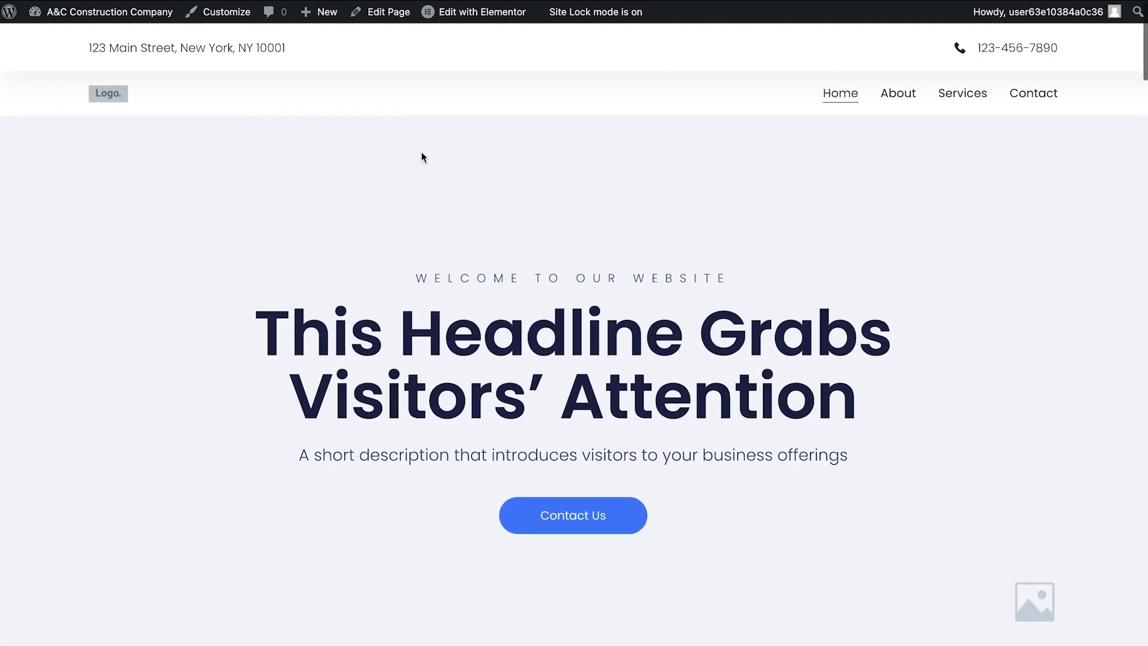
pyautogui.click(894, 96)
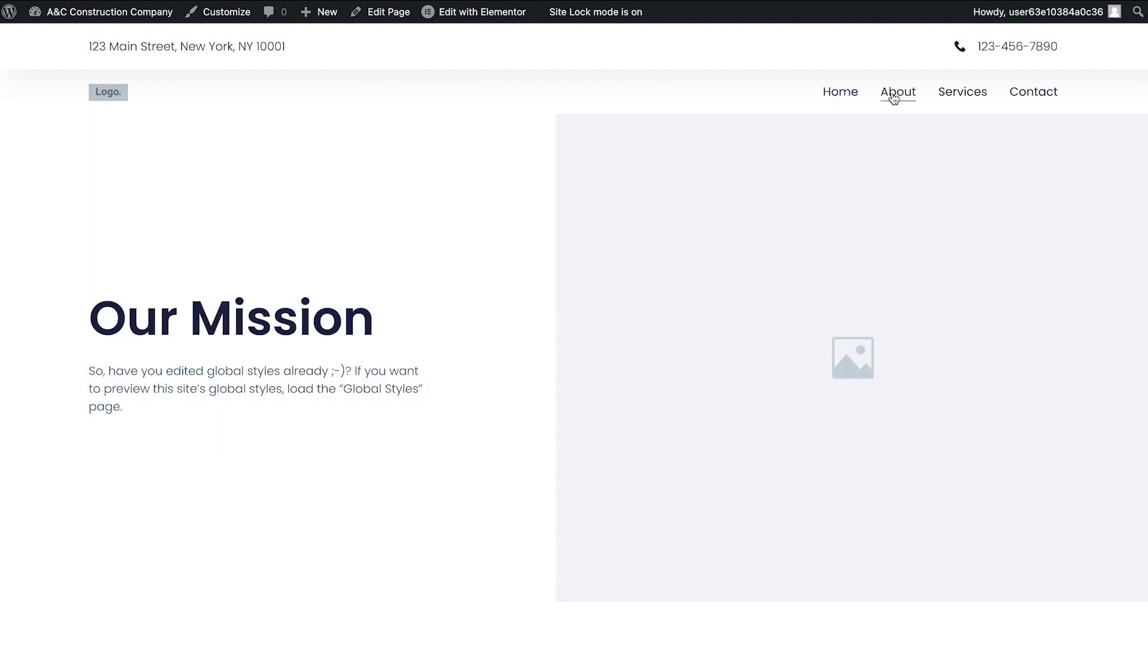
pyautogui.click(959, 93)
pyautogui.click(1039, 95)
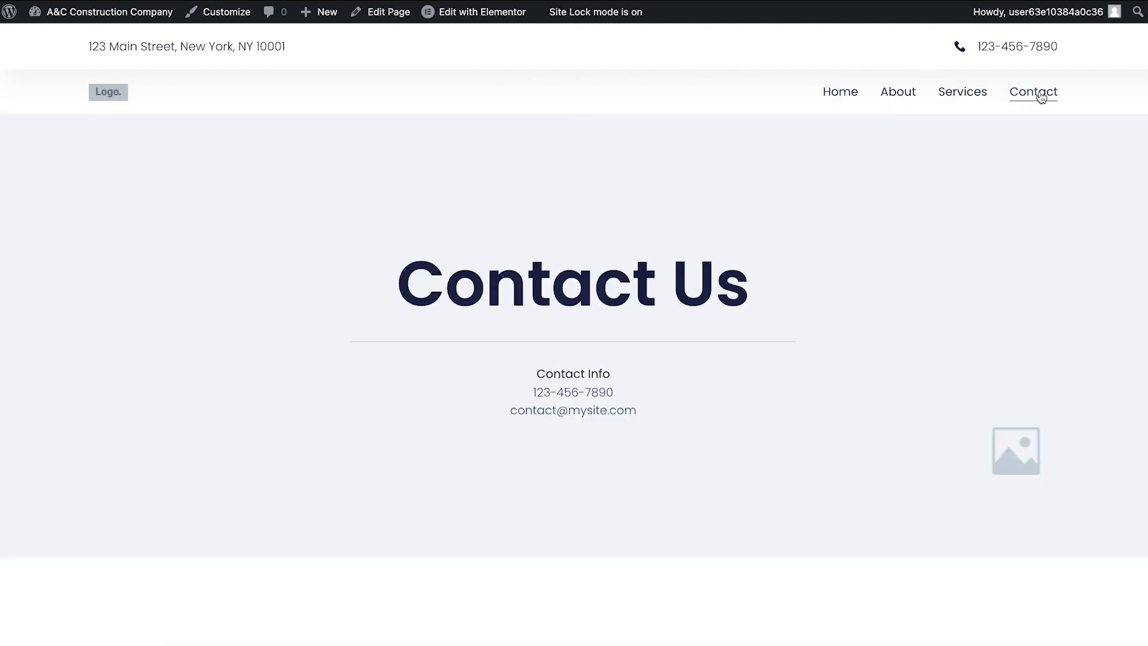
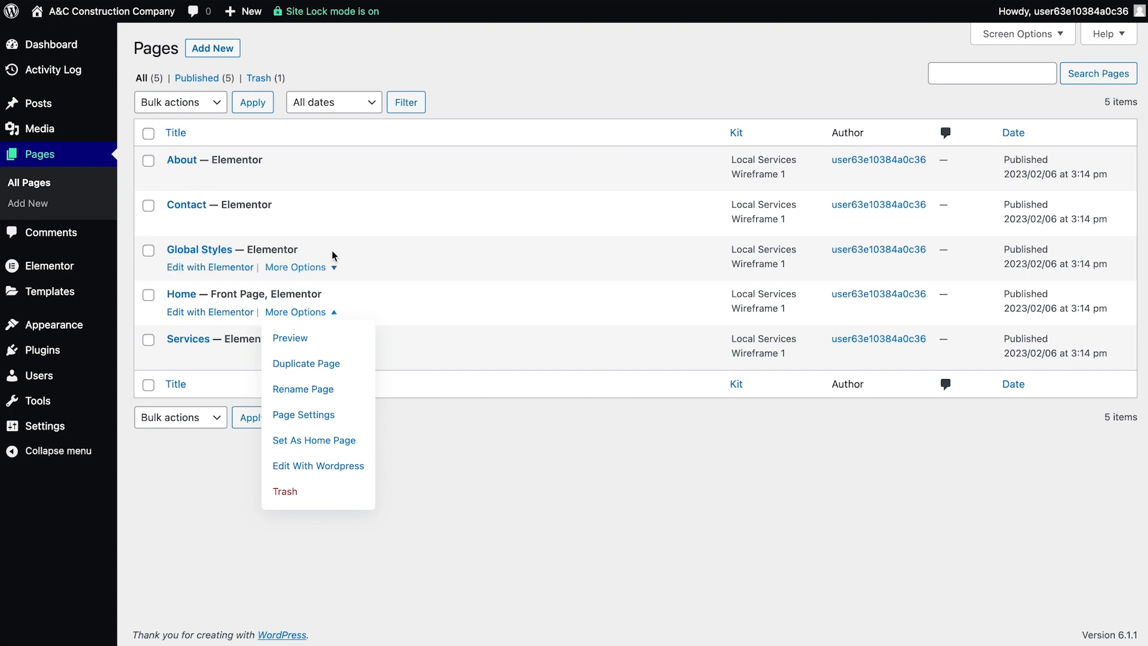
# - Create a new page titled Portfolio, publish it and leave the page editor
pyautogui.click(265, 50)
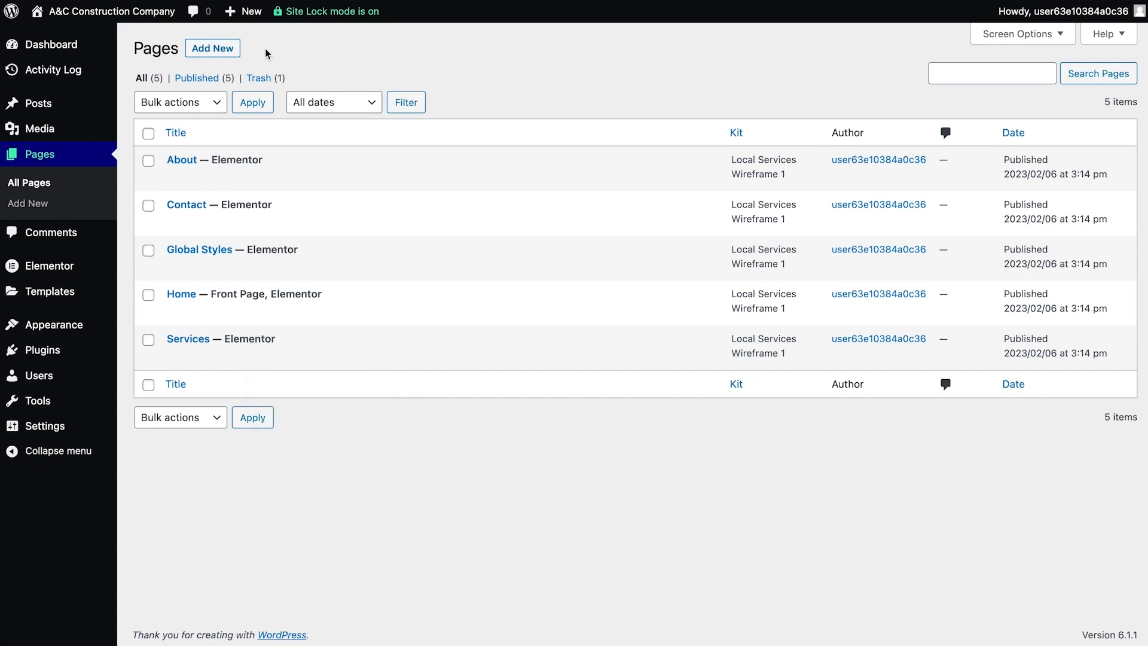
pyautogui.click(223, 53)
pyautogui.write('Portfolio')
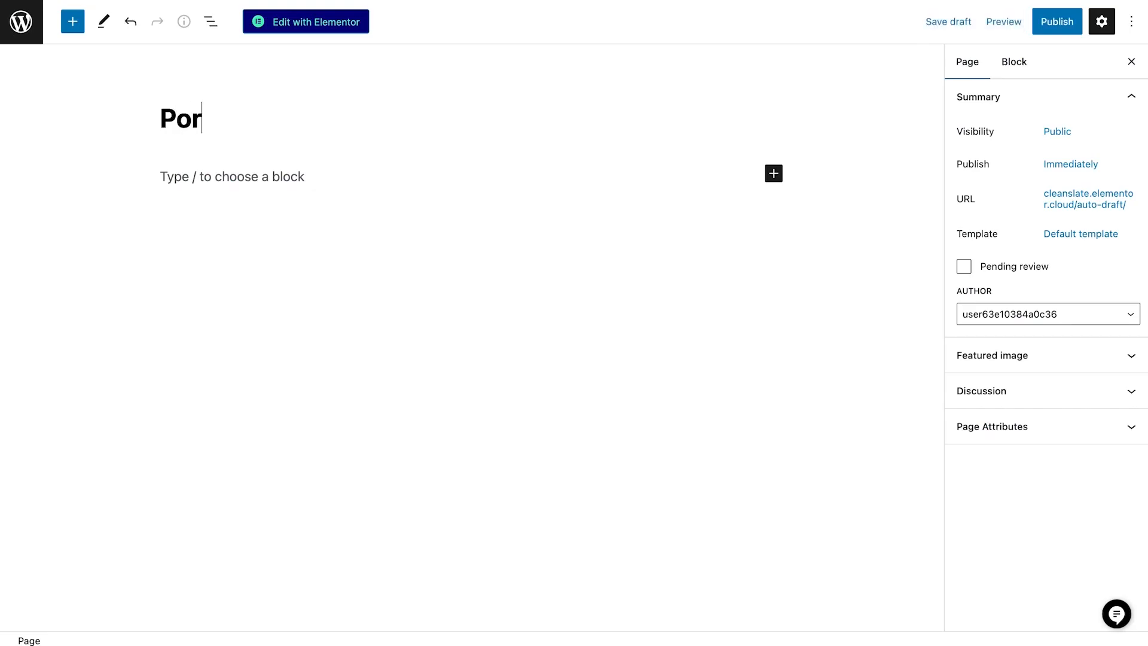
pyautogui.click(1044, 32)
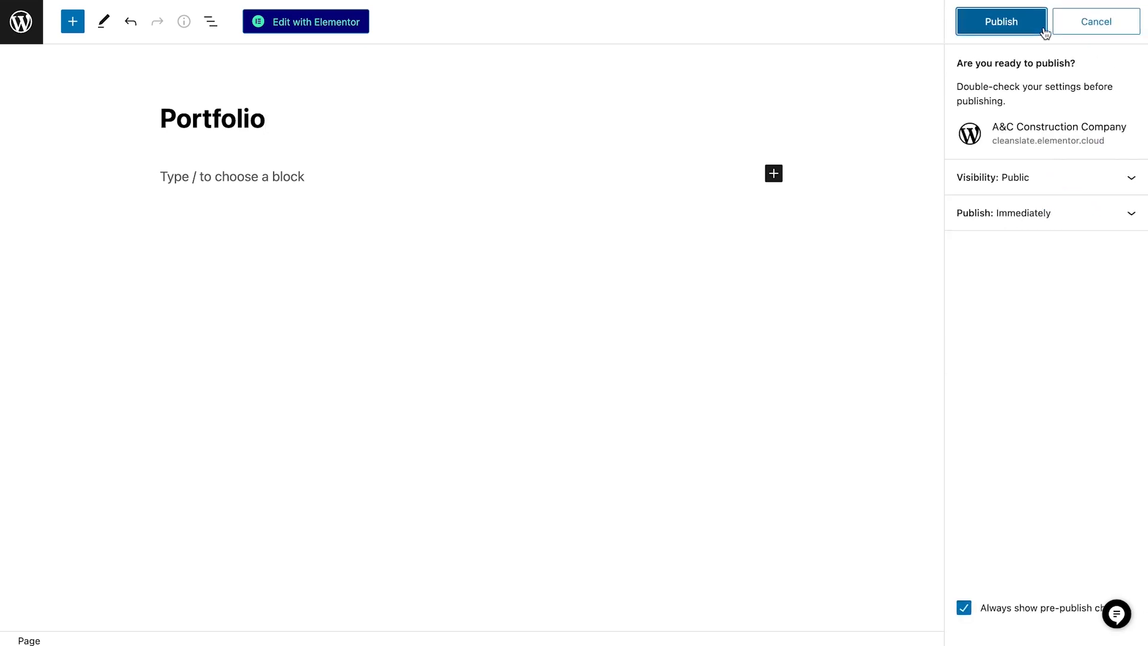
pyautogui.click(1043, 30)
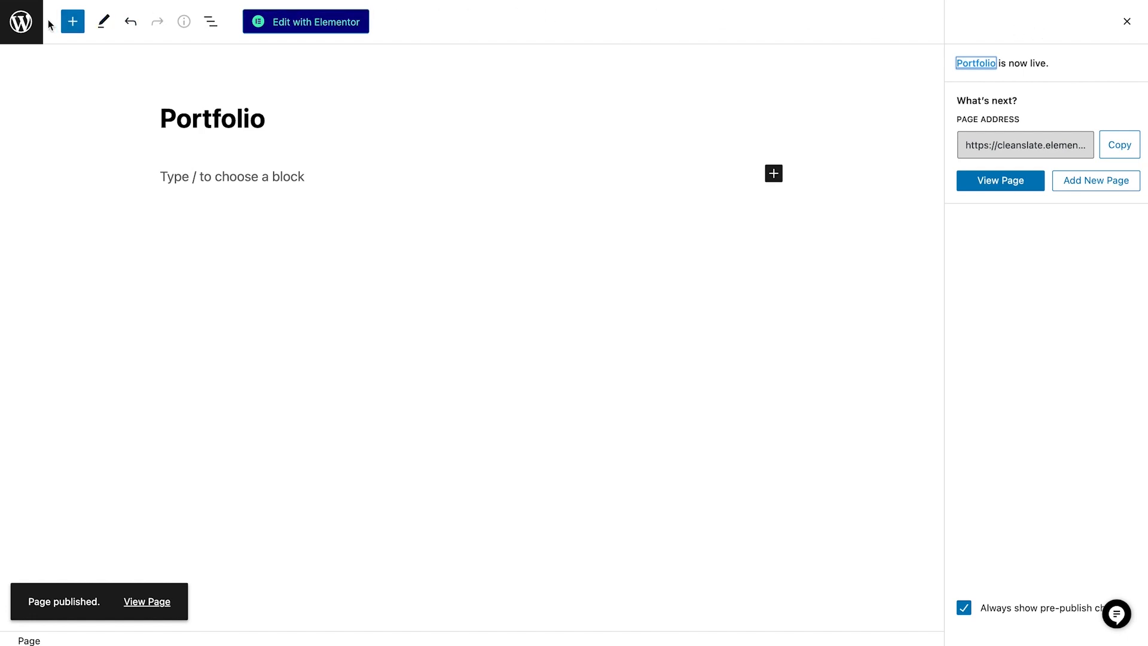
pyautogui.click(24, 25)
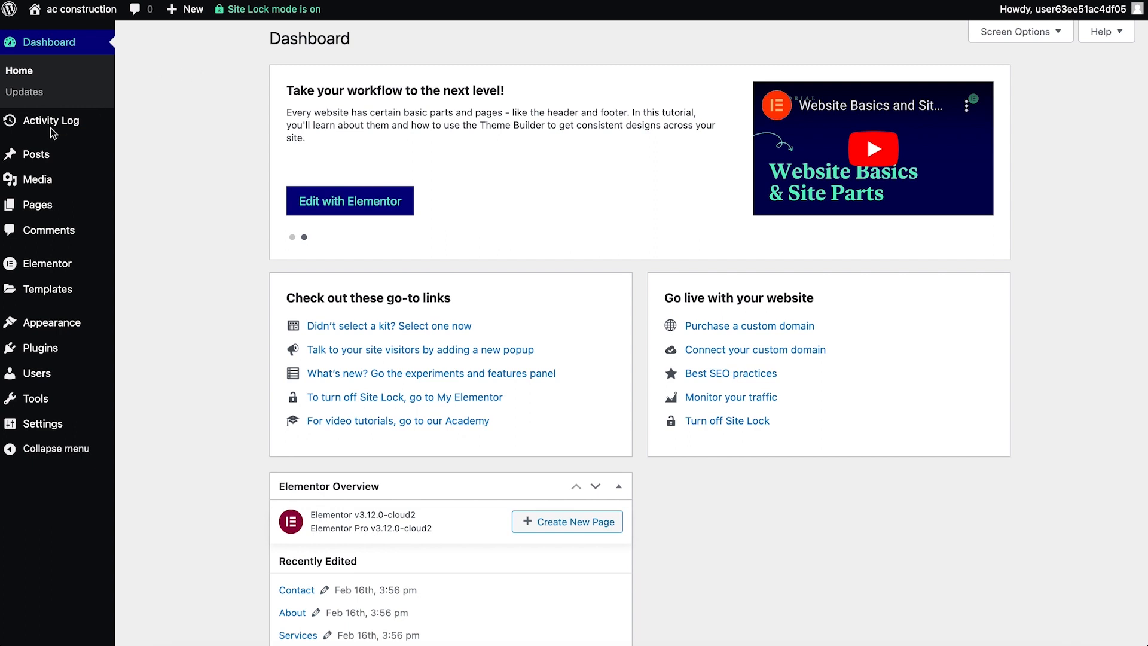
# - Open a sample blog post from the site's posts and examine its title, post settings, featured image and excerpt
pyautogui.click(47, 156)
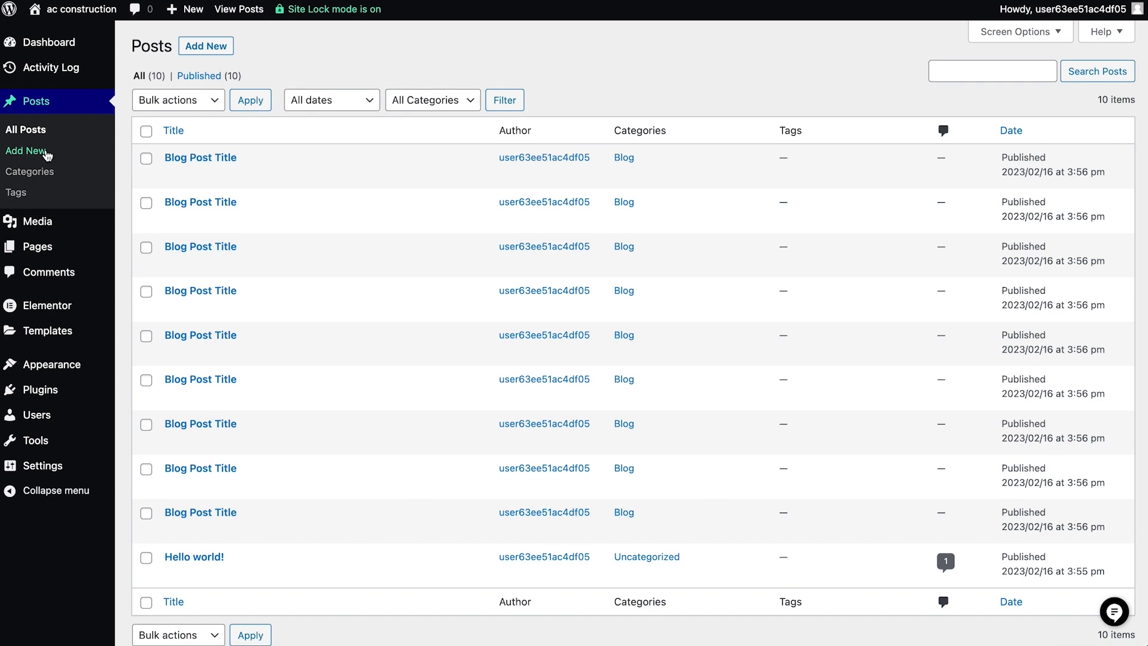
pyautogui.moveTo(275, 158)
pyautogui.click(172, 178)
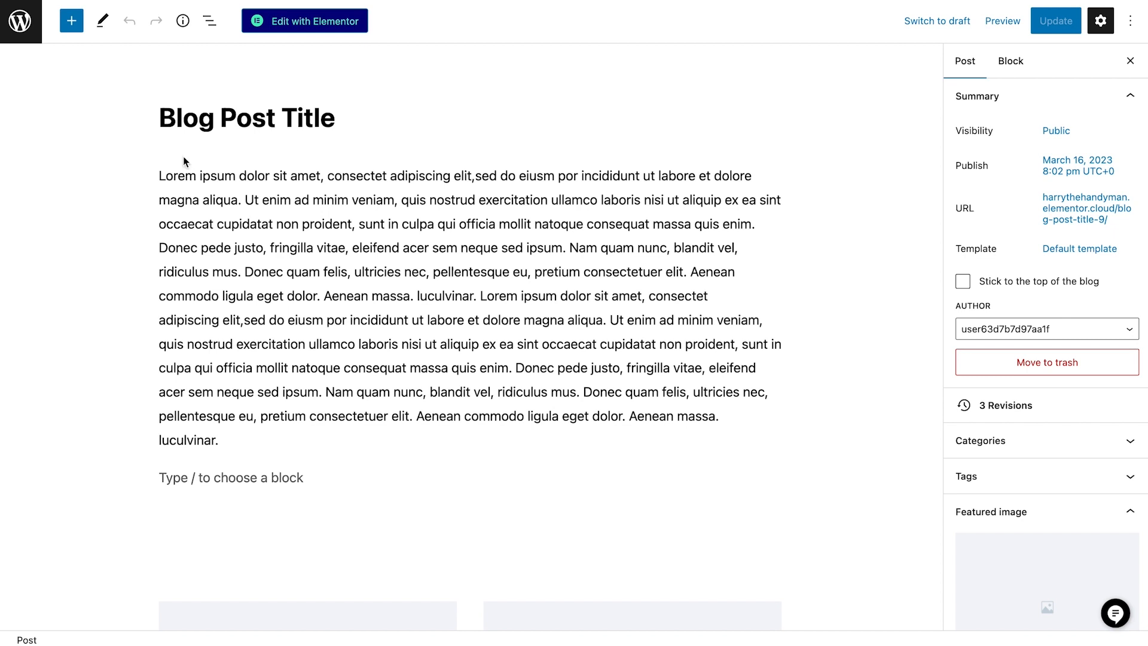
pyautogui.tripleClick(213, 124)
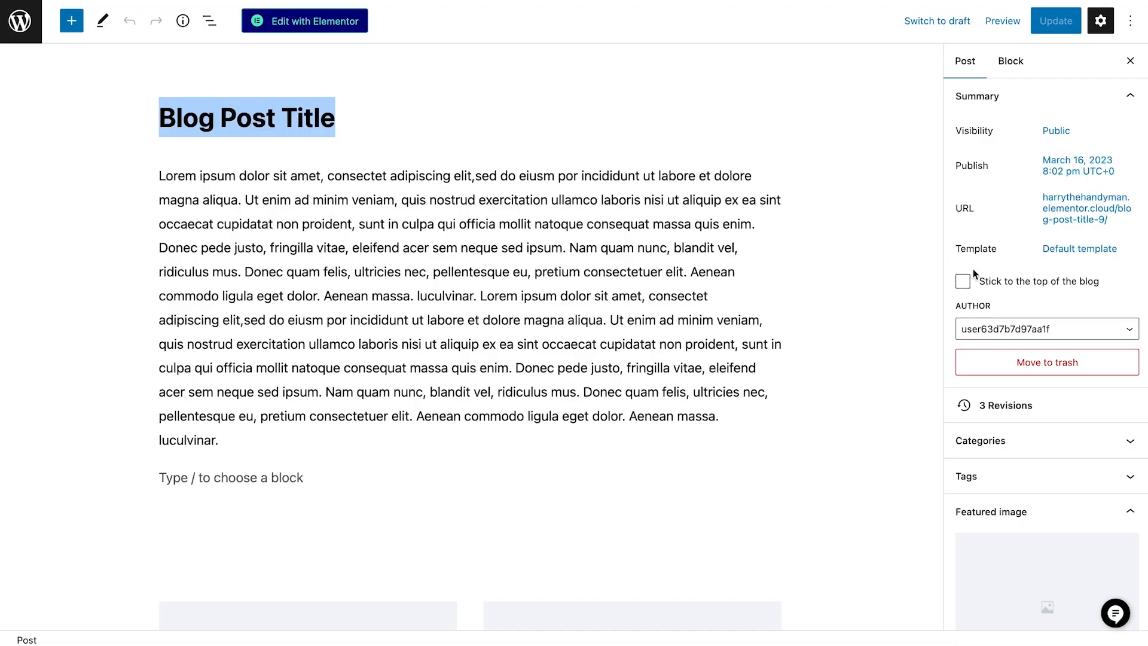
pyautogui.scroll(-1, 980, 274)
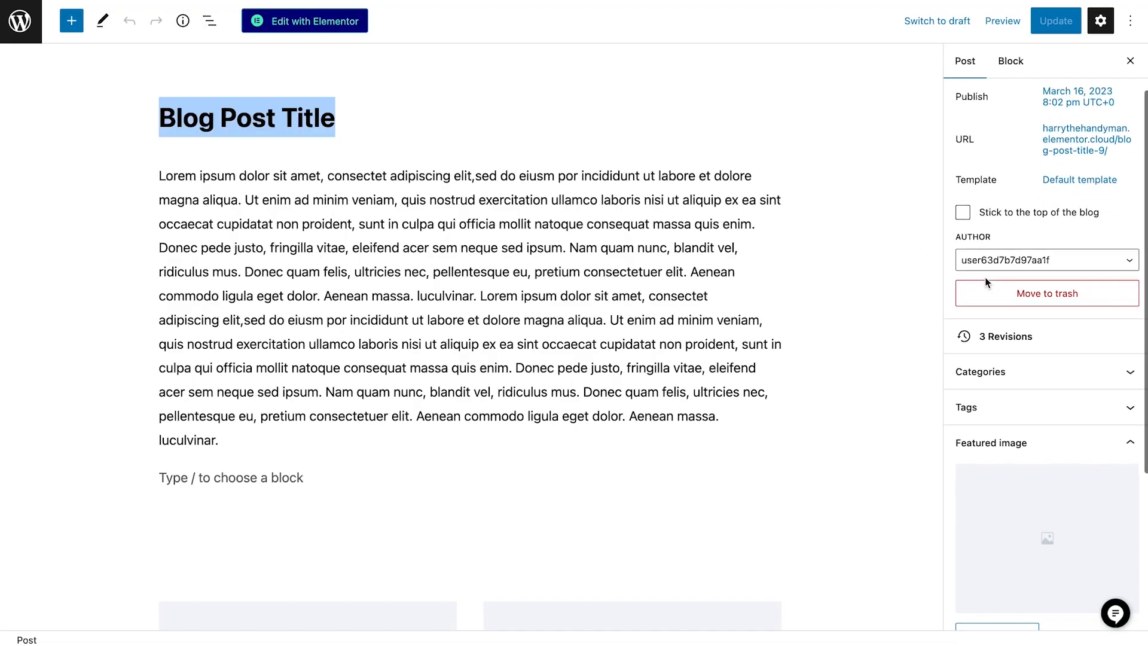
pyautogui.scroll(-4, 985, 278)
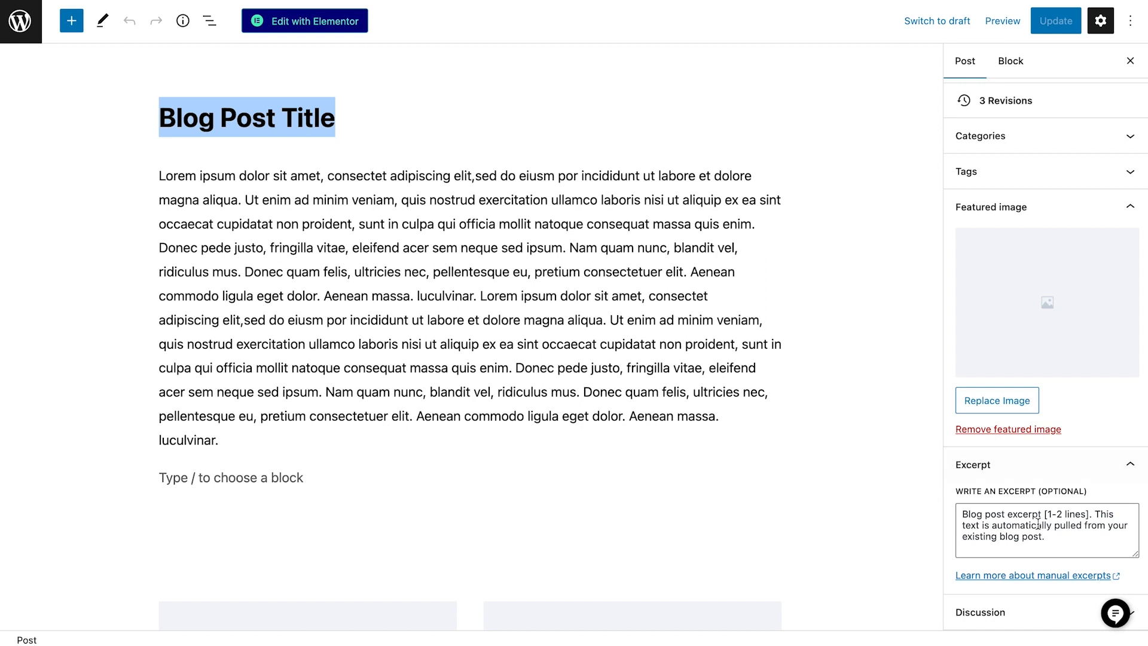
pyautogui.moveTo(1056, 536); pyautogui.dragTo(949, 518)
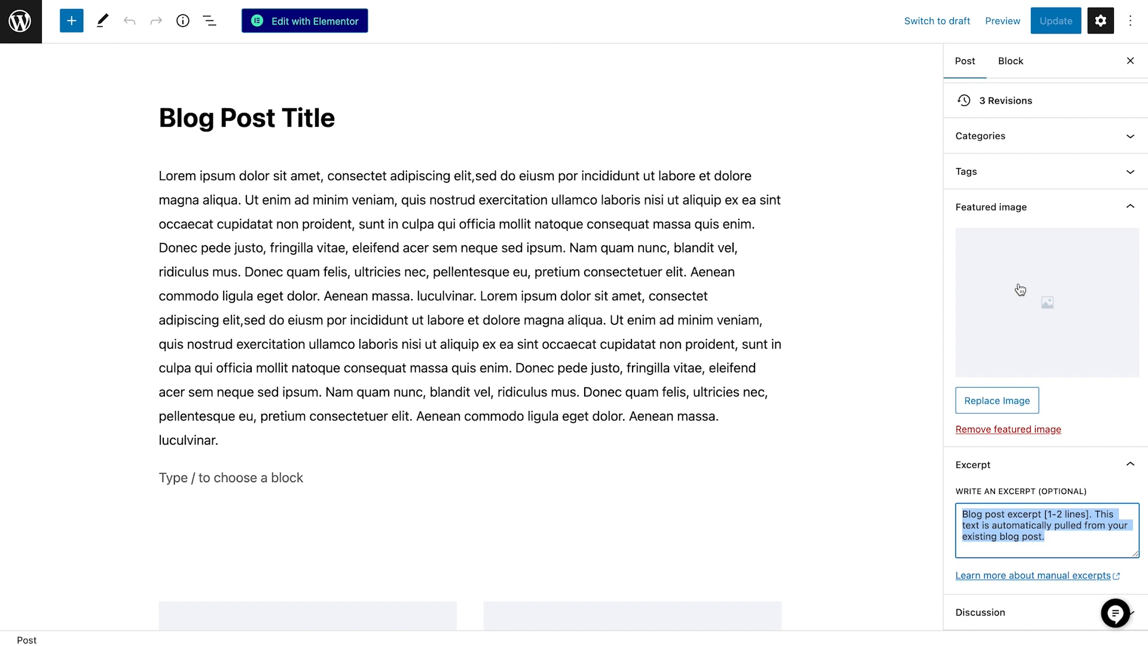
pyautogui.click(841, 279)
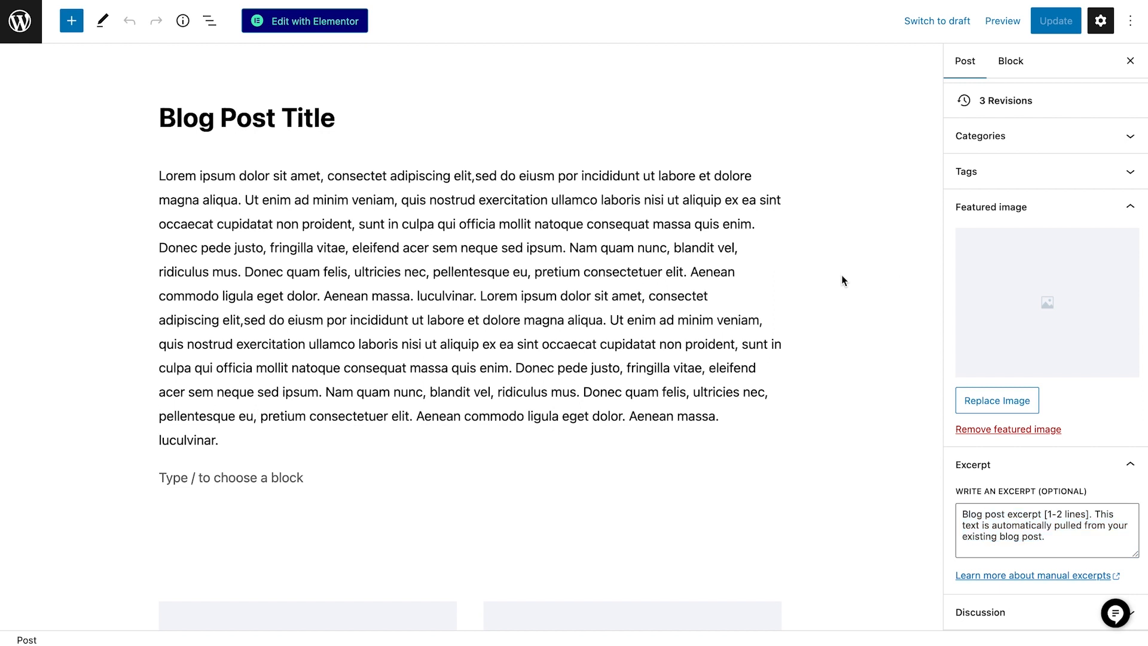
# - Look through the sample post's body text and placeholder images
pyautogui.scroll(-2, 843, 279)
pyautogui.scroll(-7, 843, 279)
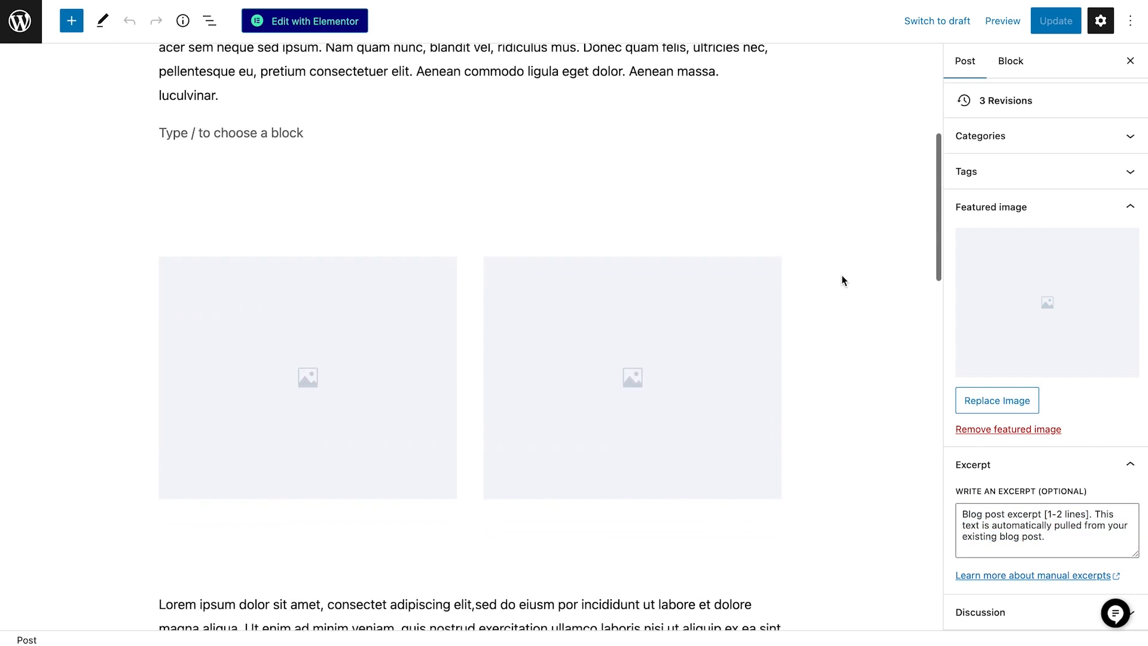
pyautogui.scroll(-7, 843, 279)
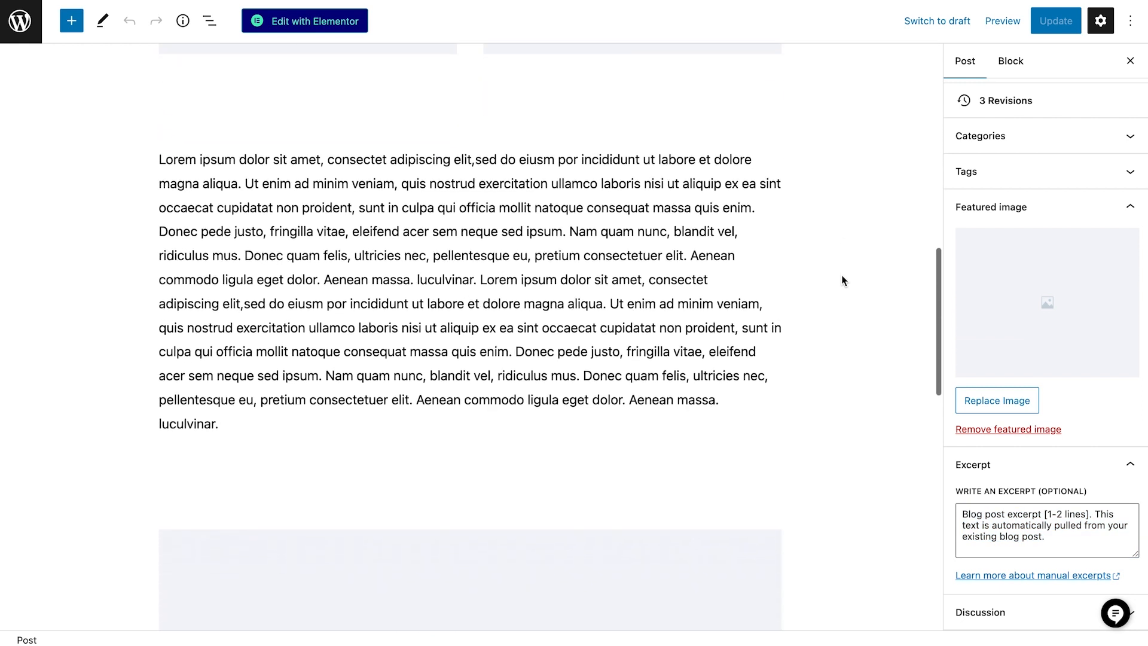
pyautogui.scroll(6, 843, 280)
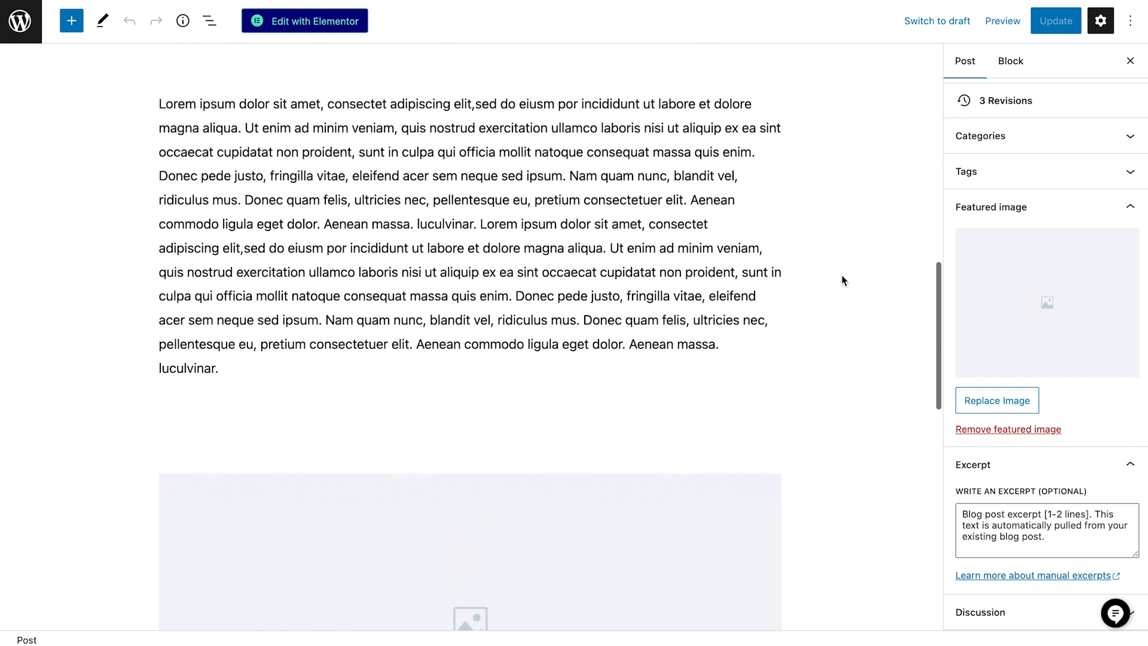
pyautogui.scroll(7, 843, 280)
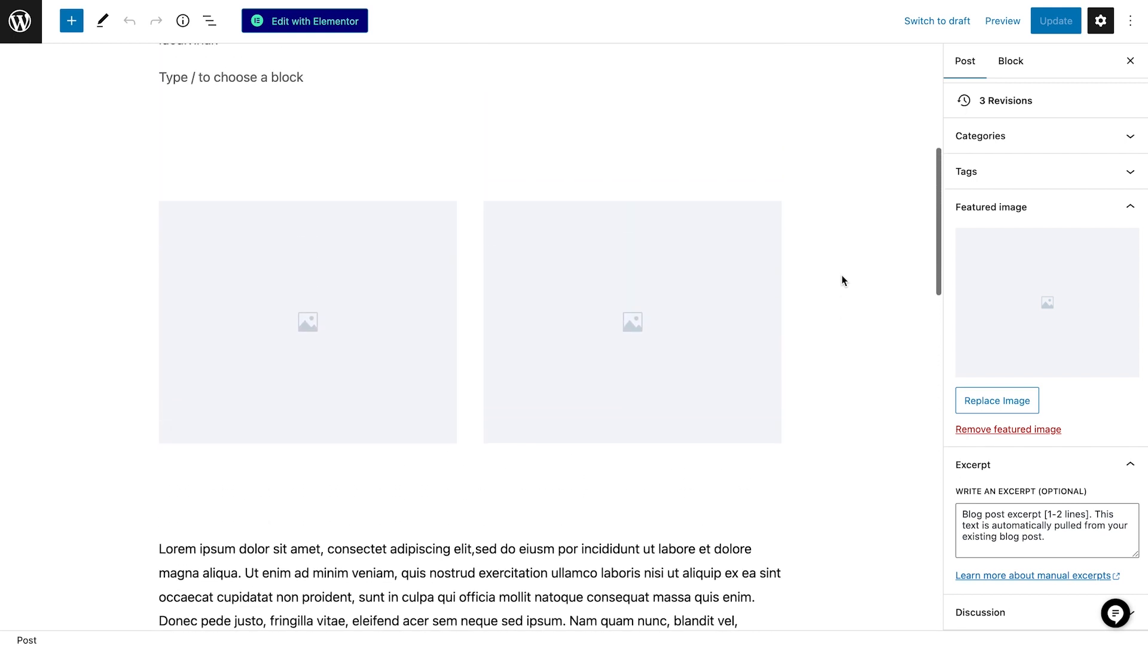
pyautogui.scroll(3, 843, 280)
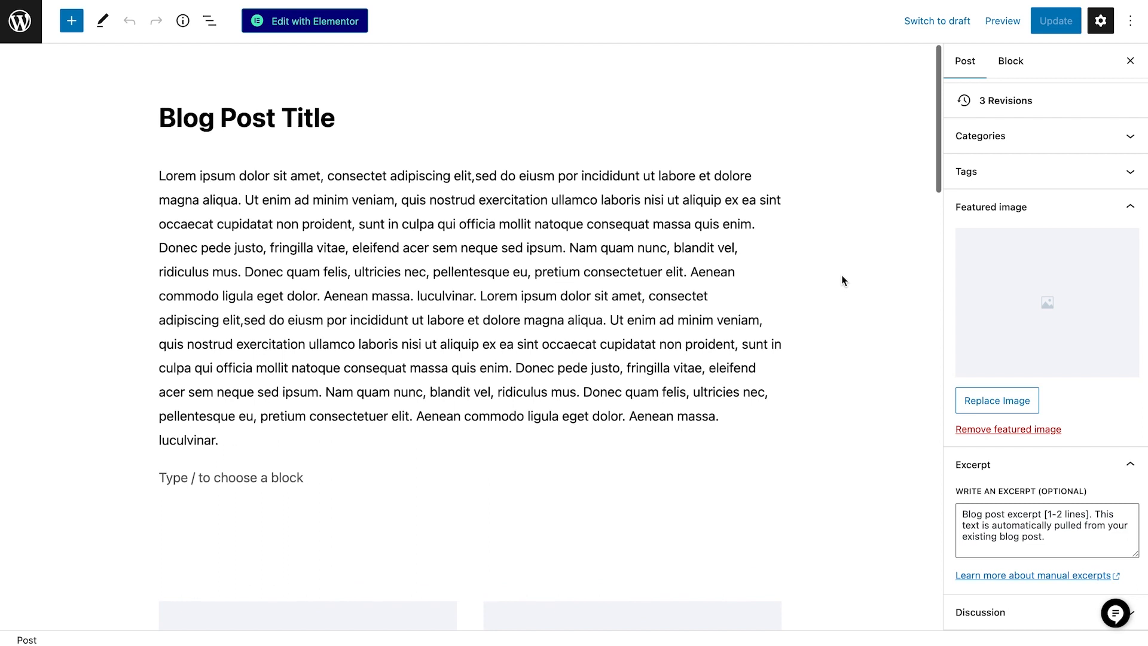
# - Inspect the first paragraph's block settings and the available content blocks, and return to the posts list
pyautogui.click(695, 280)
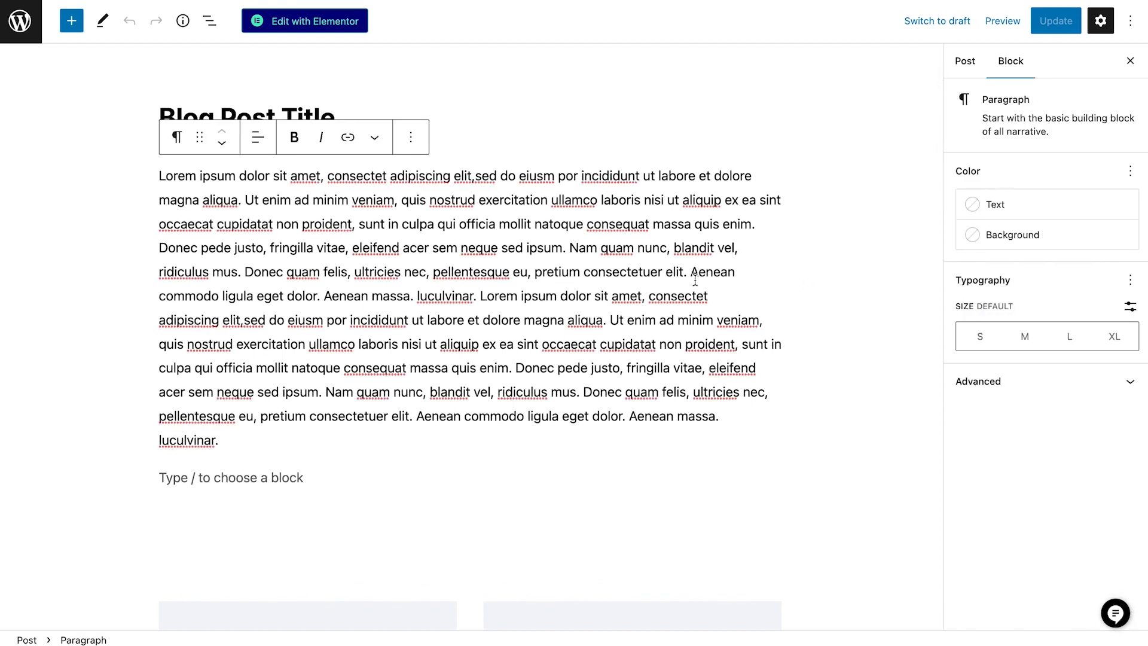
pyautogui.click(359, 477)
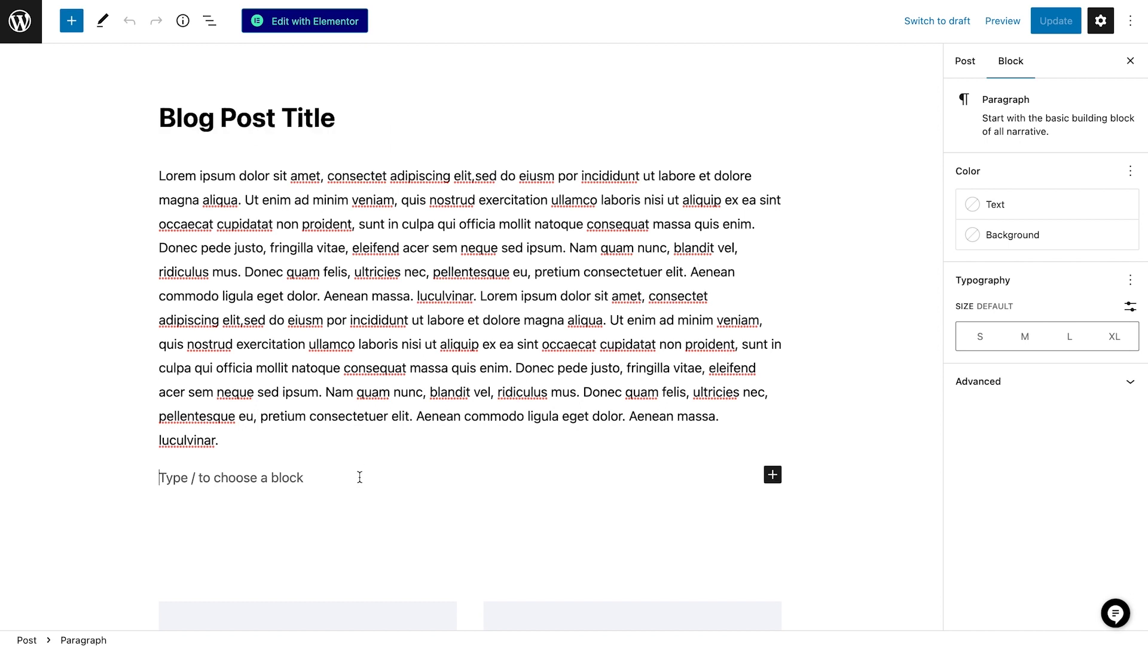
pyautogui.click(772, 475)
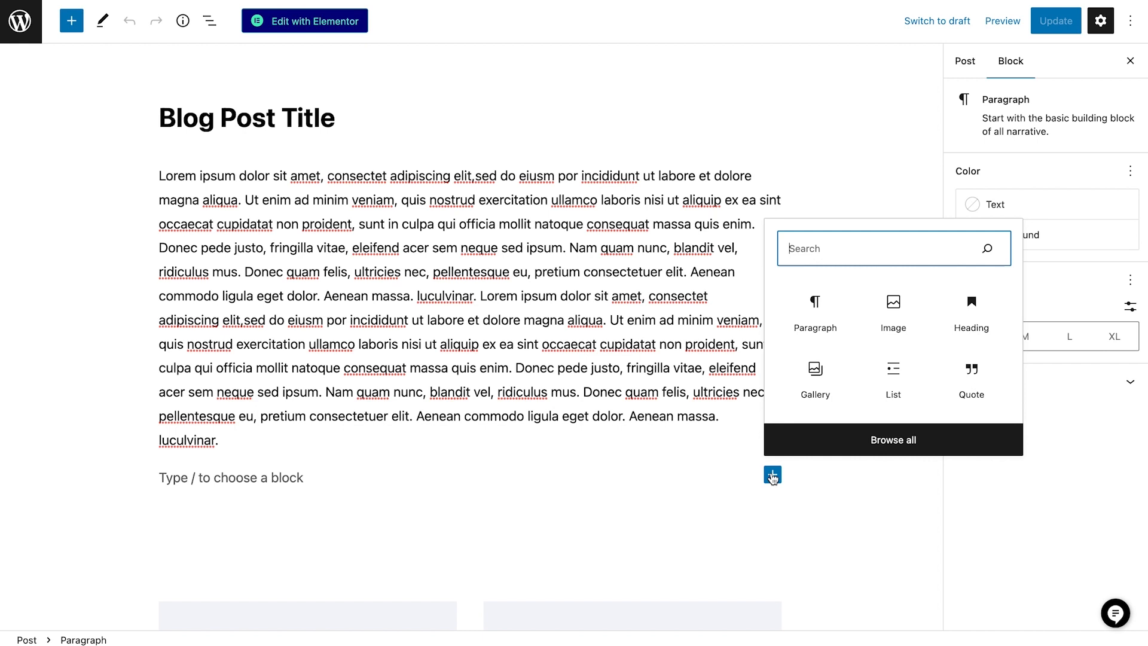
pyautogui.click(71, 22)
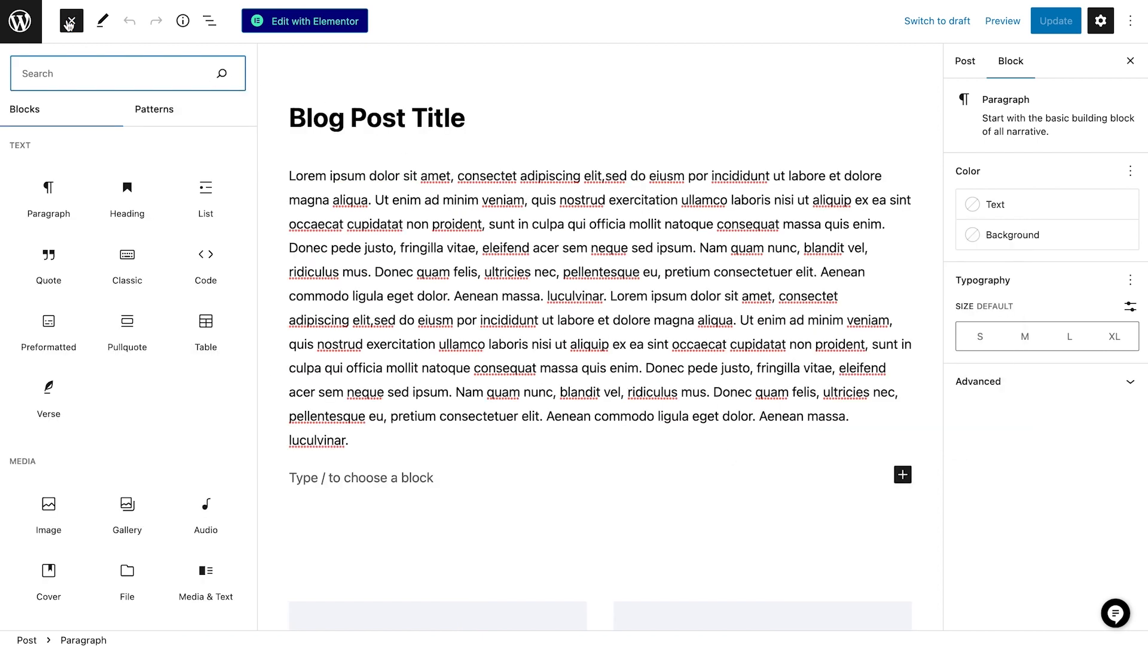
pyautogui.click(1042, 31)
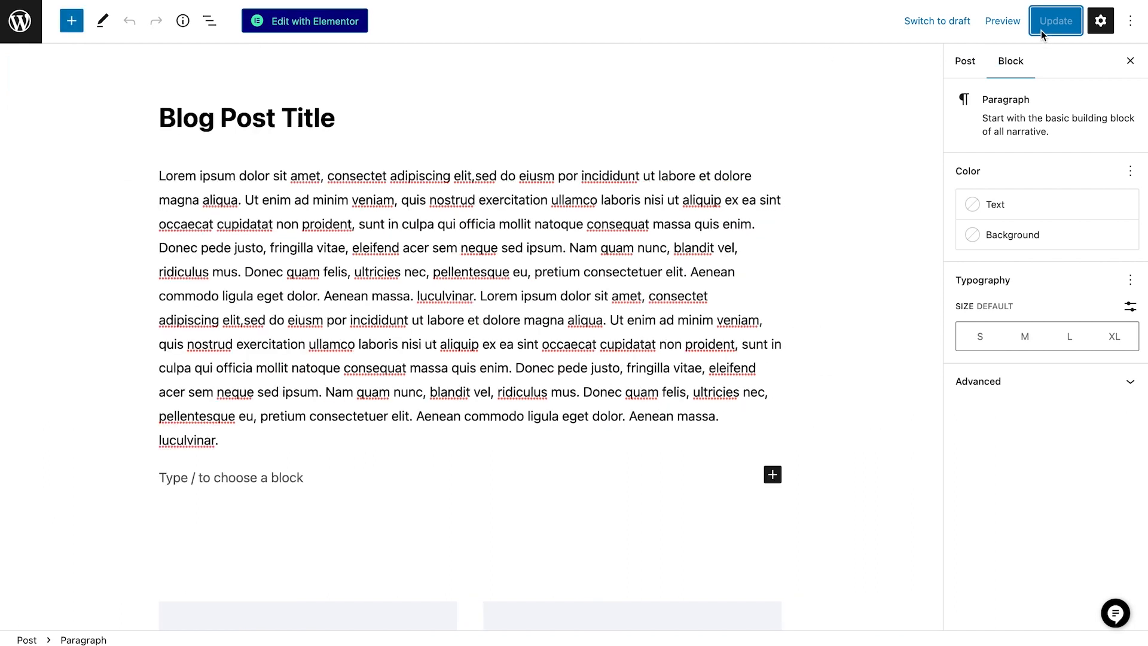
pyautogui.click(11, 30)
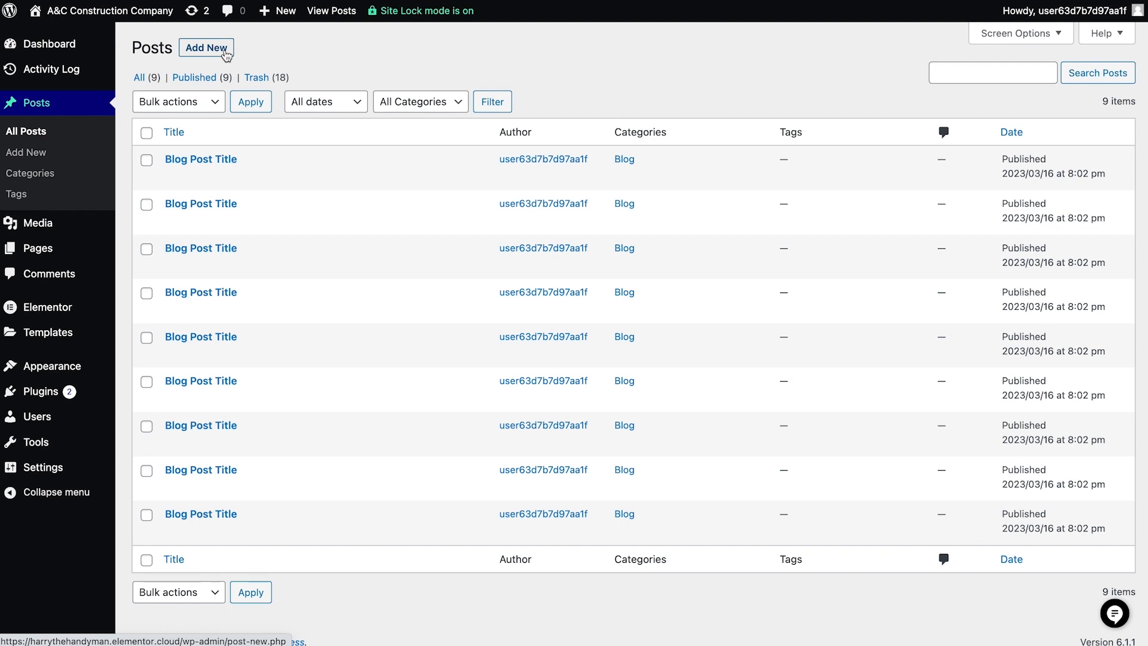
# - Start a new post titled Kitchen Remodel Project and paste the short project summary as its excerpt
pyautogui.click(225, 55)
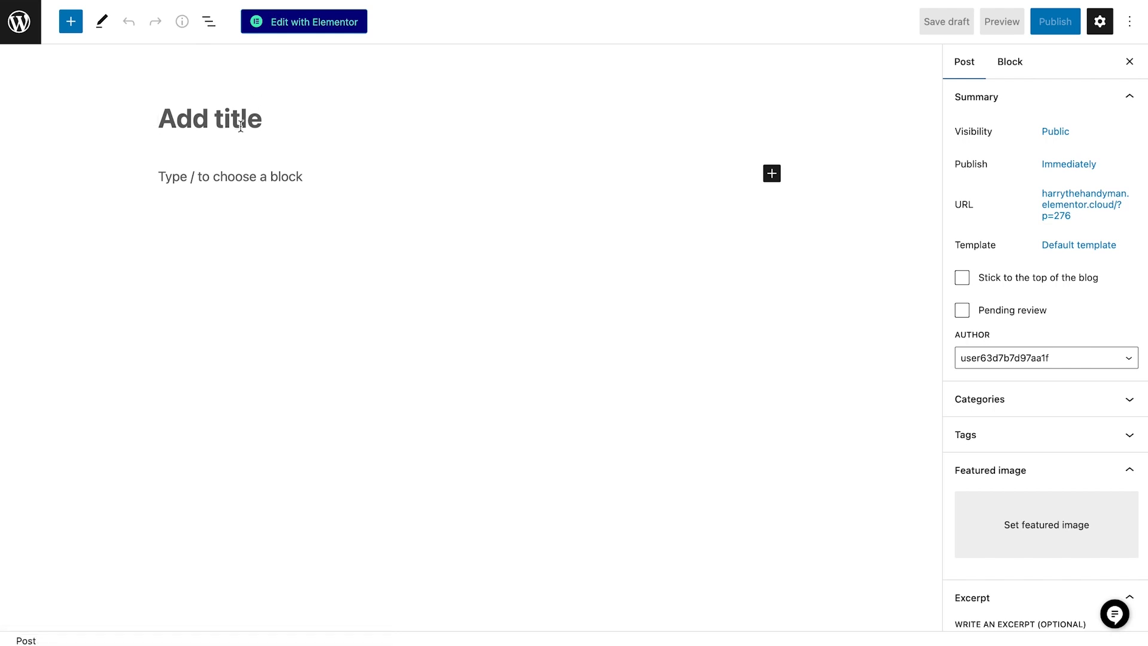
pyautogui.write('Kitchen ')
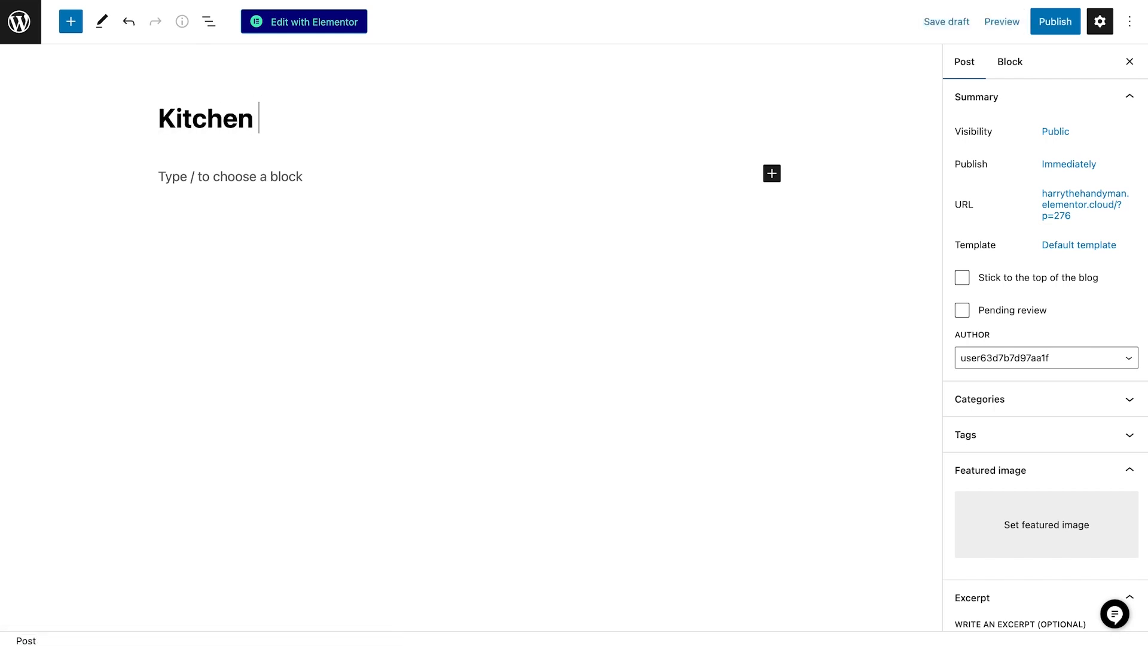
pyautogui.write('Remodel Project')
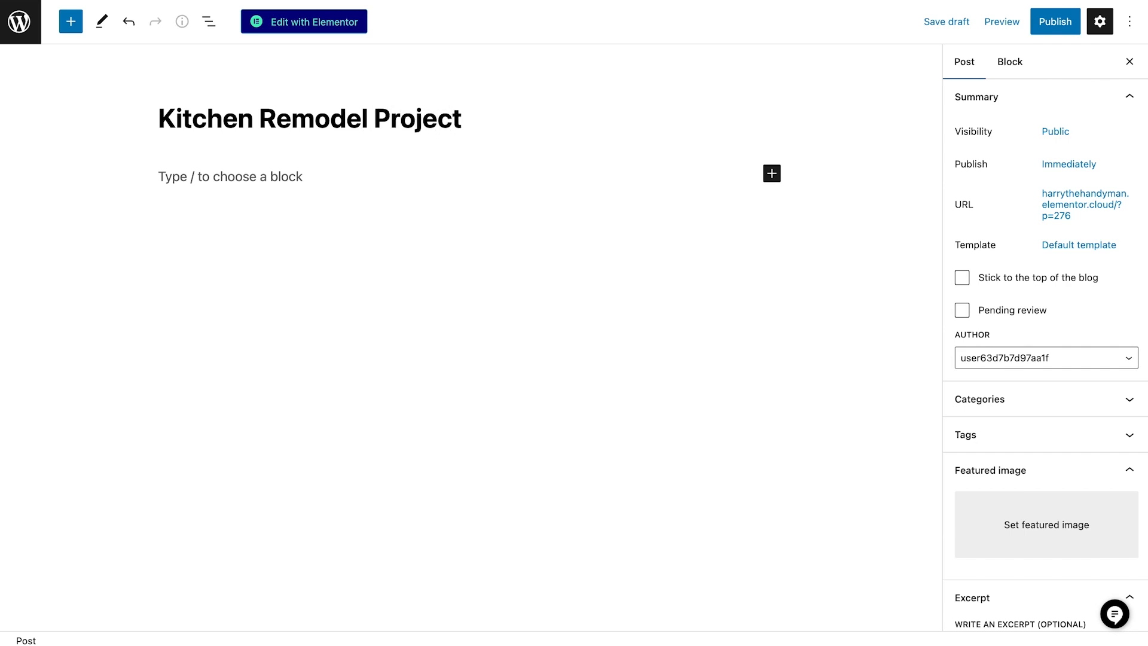
pyautogui.scroll(-3, 1055, 368)
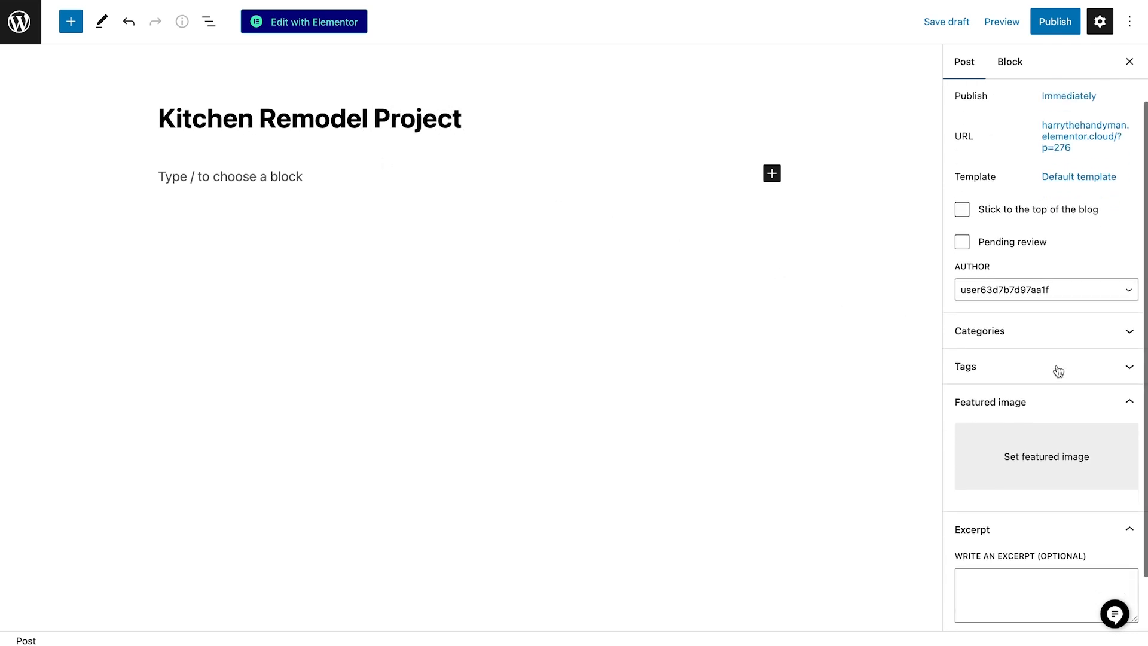
pyautogui.click(970, 527)
pyautogui.write('Jane wanted her new kitchen to be both functional and stylish. She needed more storage space and a better layout for cooking and entertaining.')
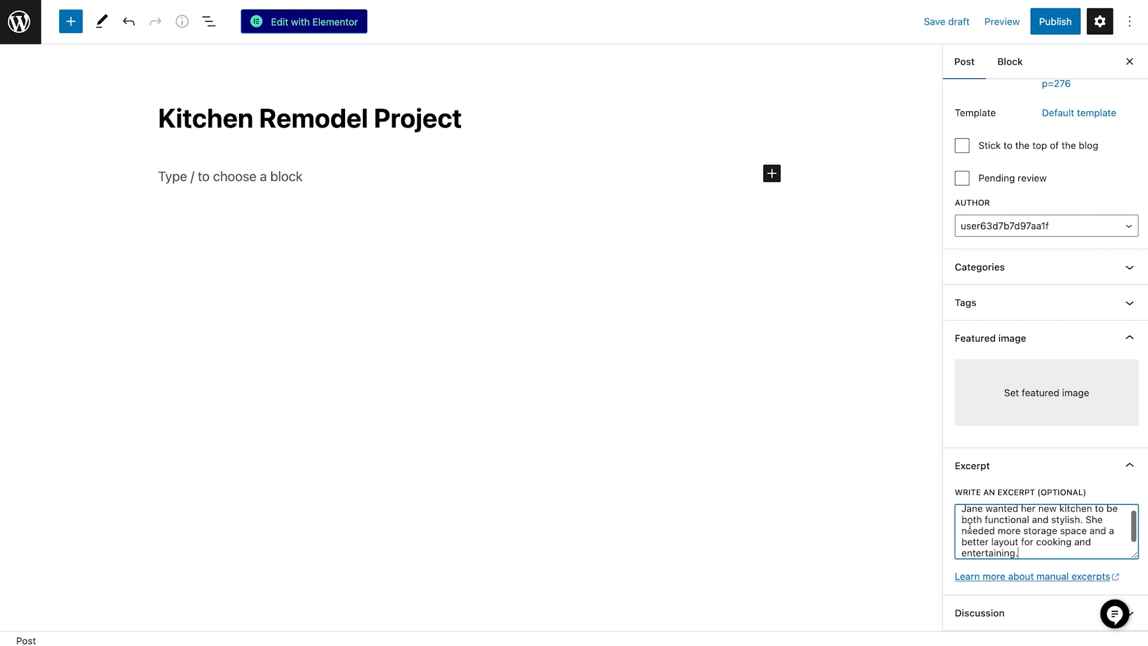
# - Upload Remodeling.jpg as the post's featured image, with alt text, caption and description "Image of contractor remodeling a kitchen."
pyautogui.click(992, 394)
pyautogui.moveTo(942, 431); pyautogui.dragTo(361, 235)
pyautogui.click(1040, 257)
pyautogui.write('Image of contractor remodeling a kitchen.')
pyautogui.click(1016, 391)
pyautogui.write('Image of contractor remodeling a kitchen.')
pyautogui.click(1015, 469)
pyautogui.write('Image of contractor remodeling a kitchen.')
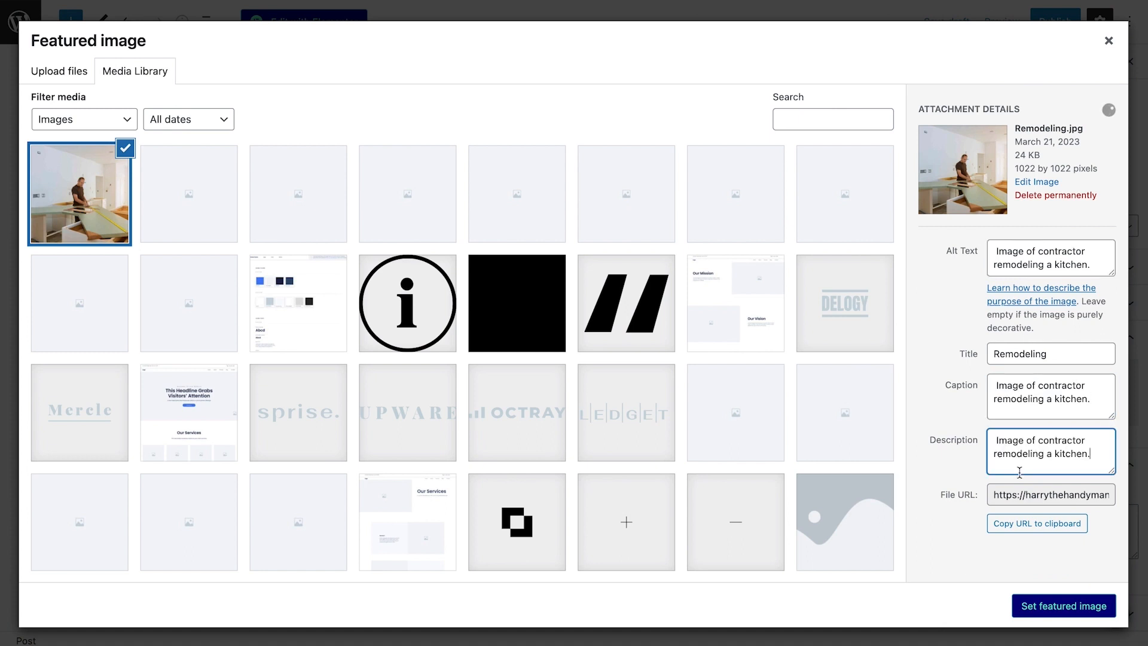
pyautogui.click(1027, 609)
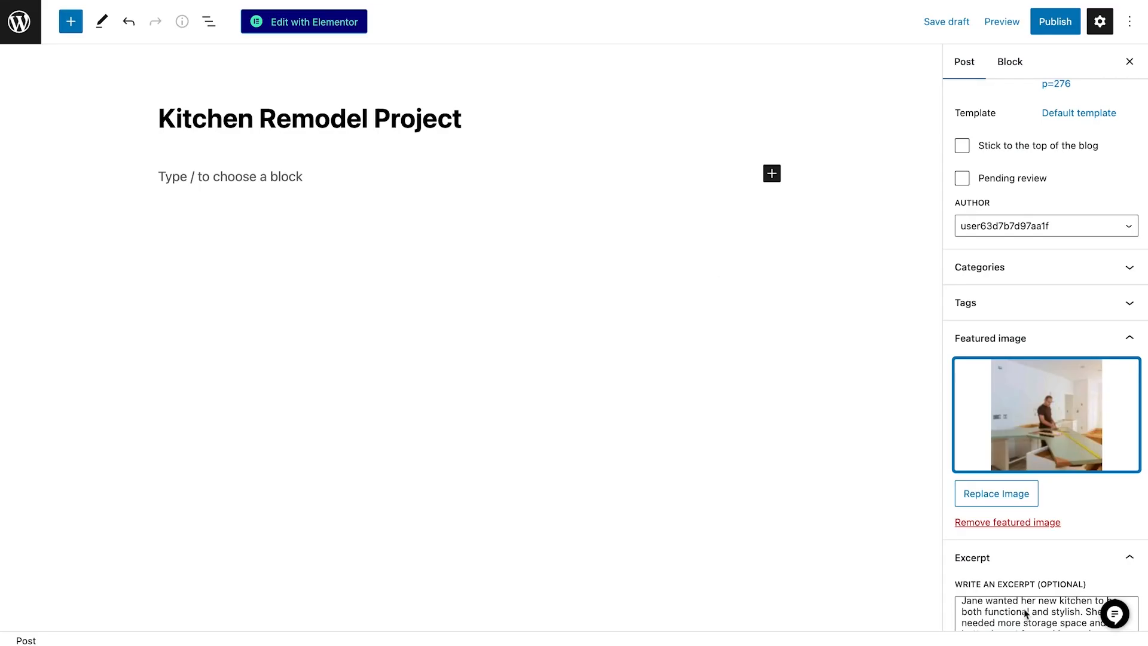
# - Paste the kitchen remodel article with its images into the post body and publish the post
pyautogui.click(427, 178)
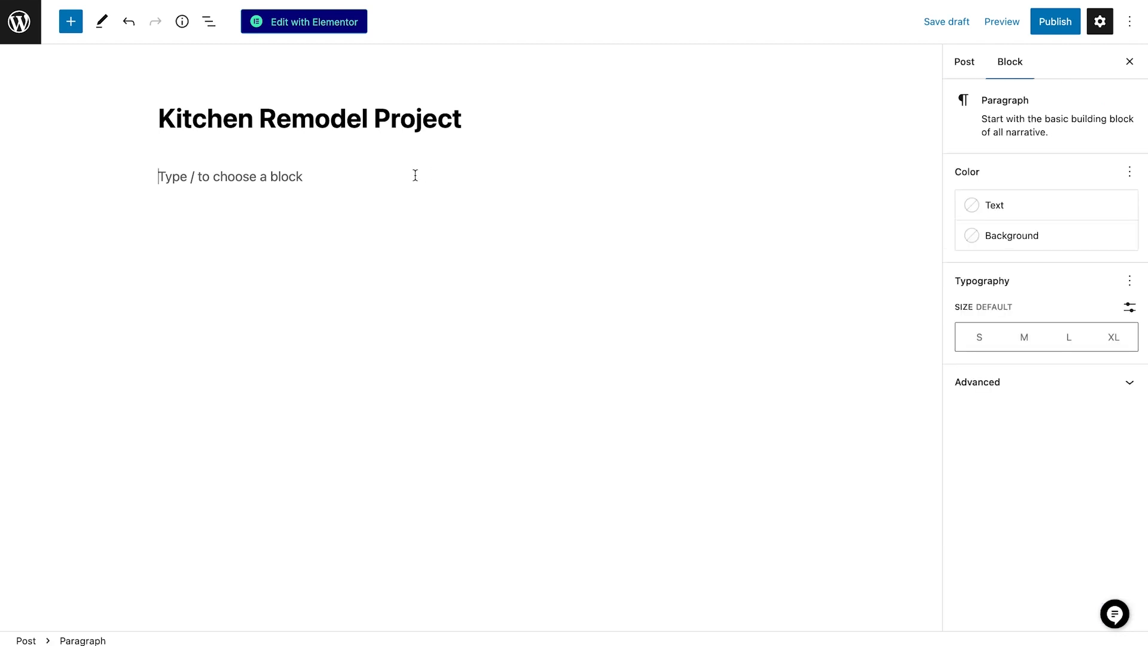
pyautogui.press('super+v')
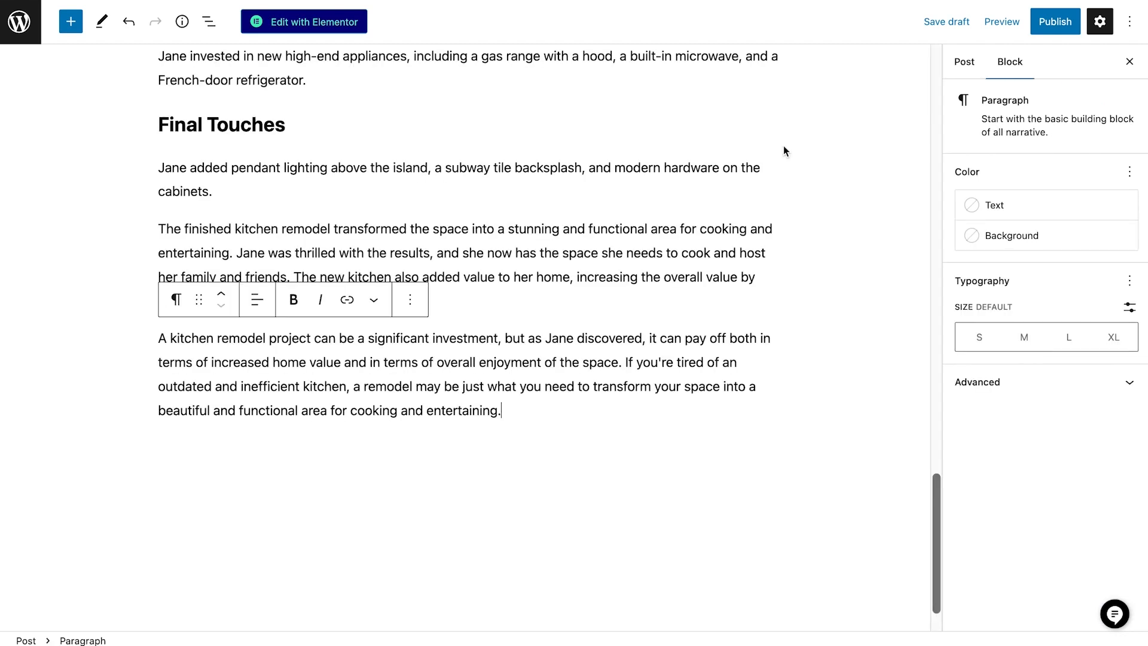
pyautogui.scroll(20, 783, 146)
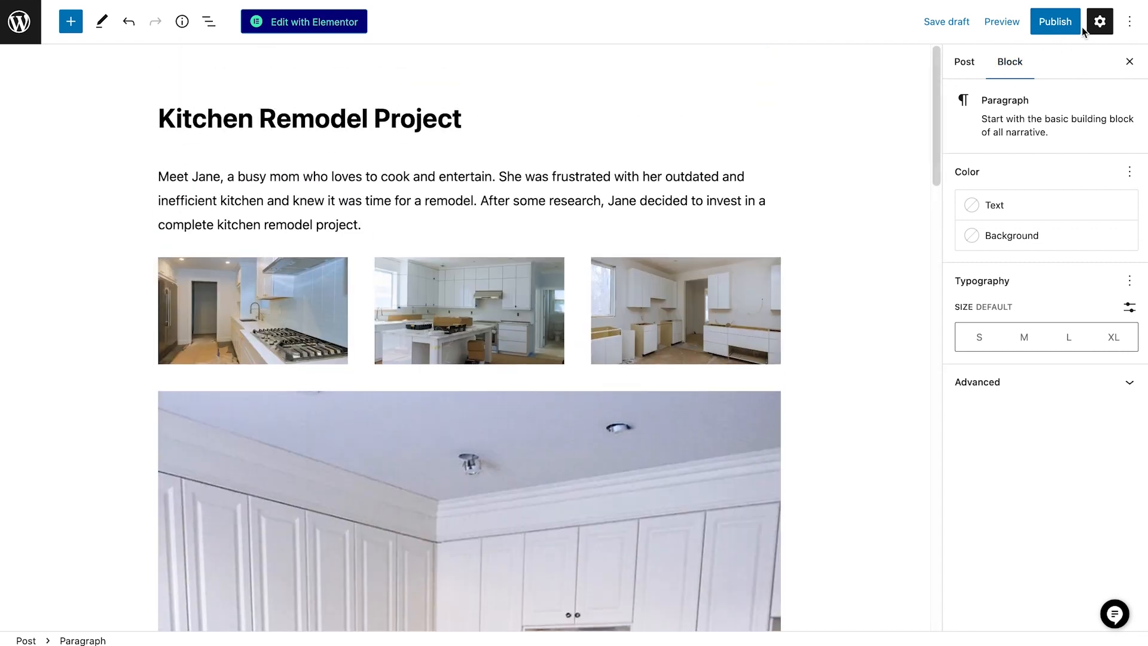
pyautogui.click(1055, 23)
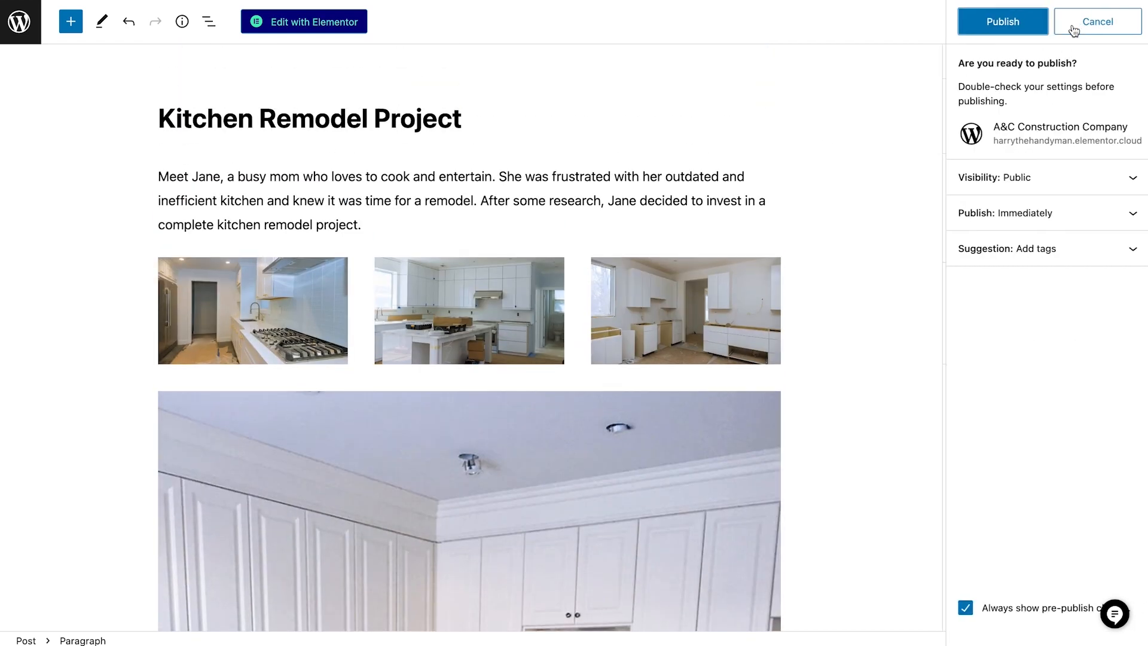
pyautogui.click(1011, 24)
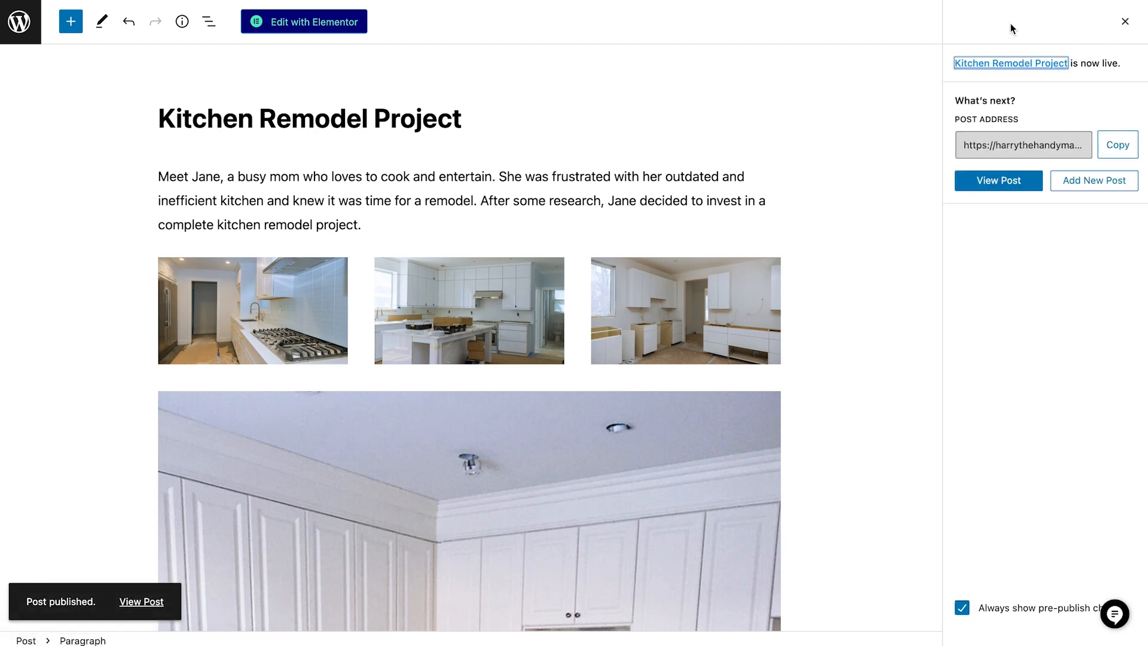
# - View the published Kitchen Remodel Project post on the site and examine its featured image, excerpt, text and photos
pyautogui.click(141, 601)
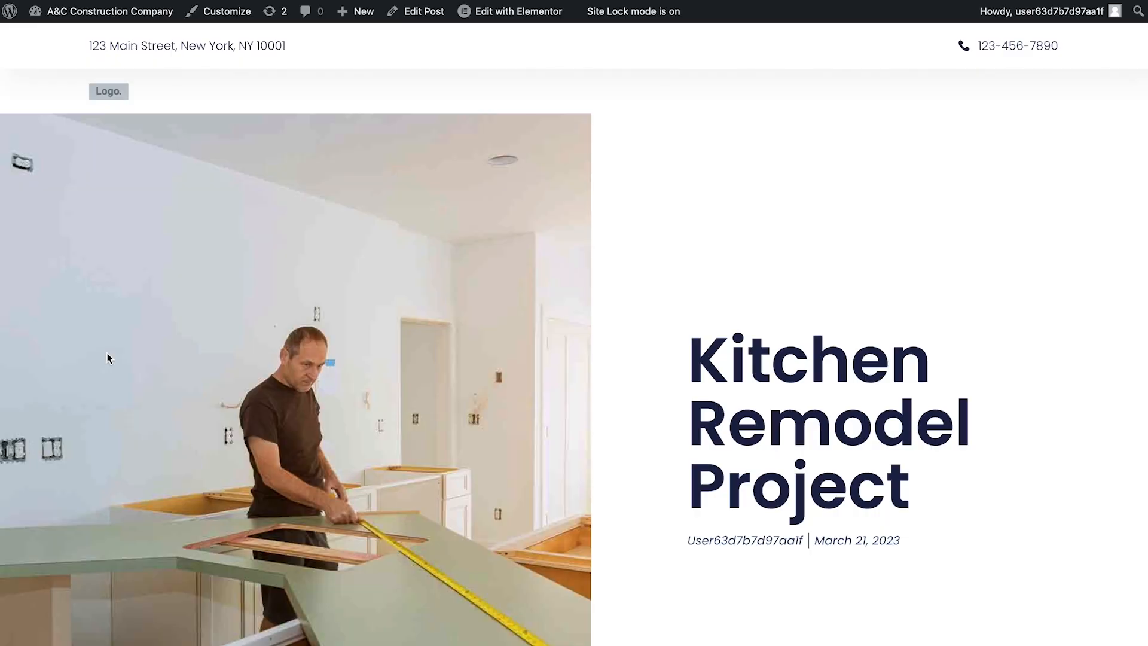
pyautogui.scroll(-2, 108, 358)
pyautogui.scroll(-10, 107, 354)
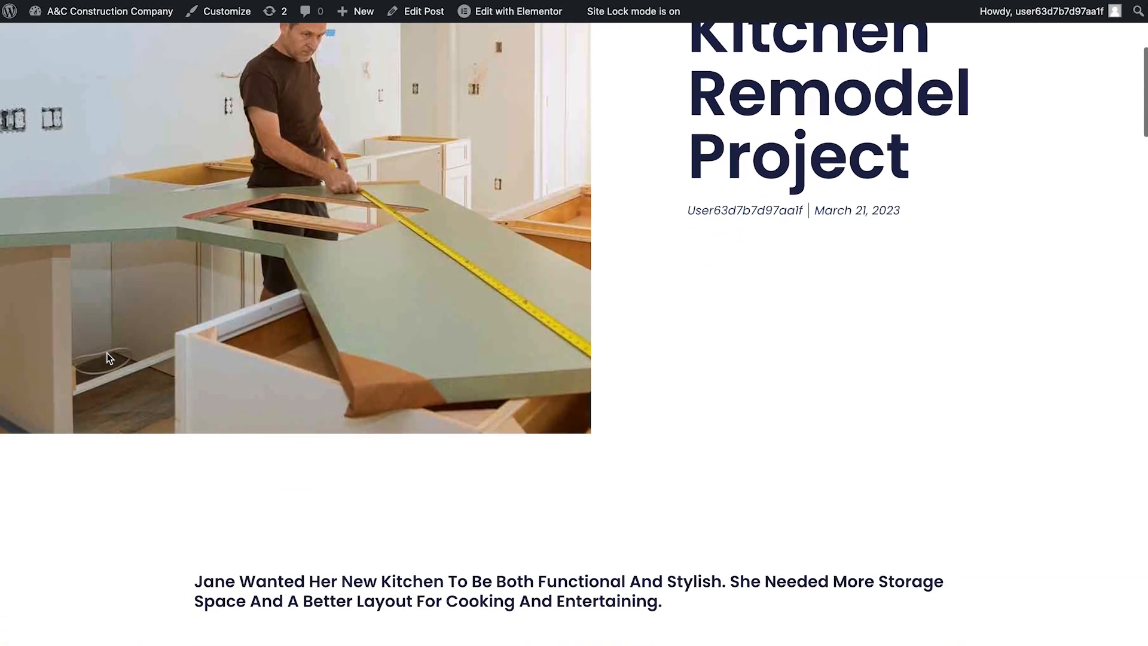
pyautogui.scroll(-8, 107, 358)
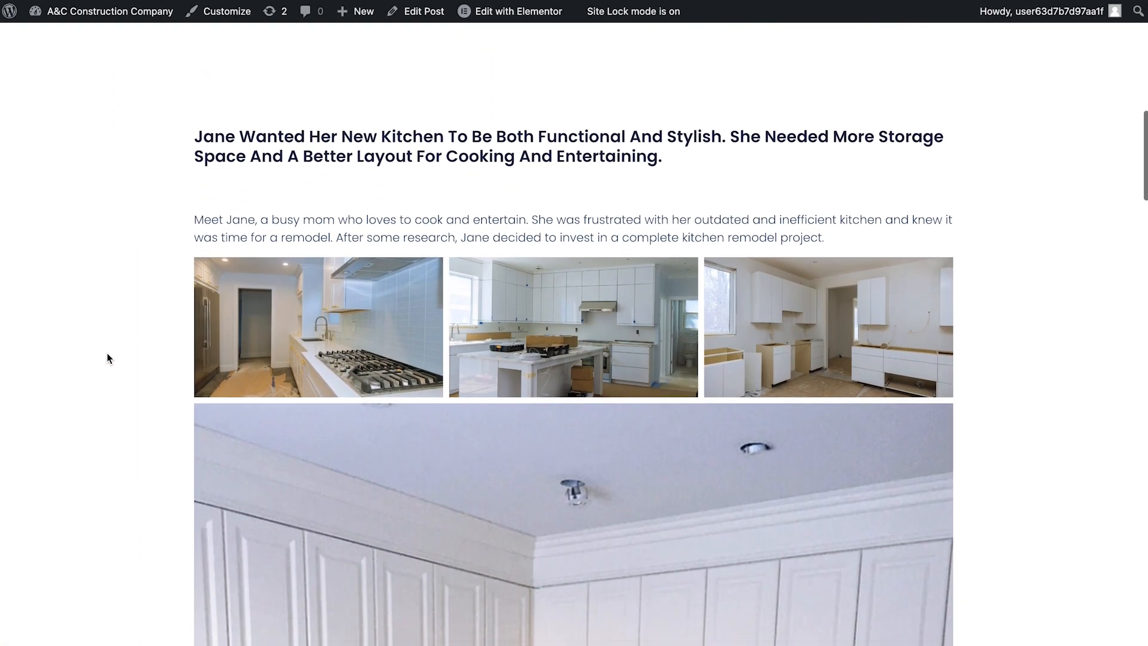
pyautogui.scroll(6, 108, 357)
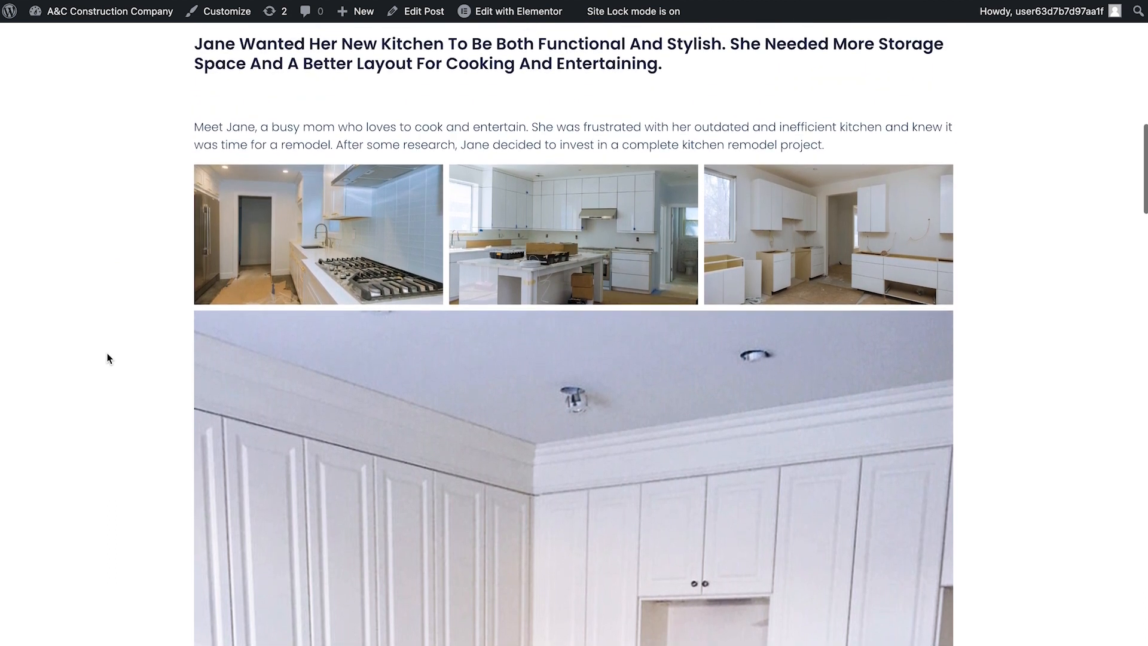
pyautogui.scroll(7, 107, 357)
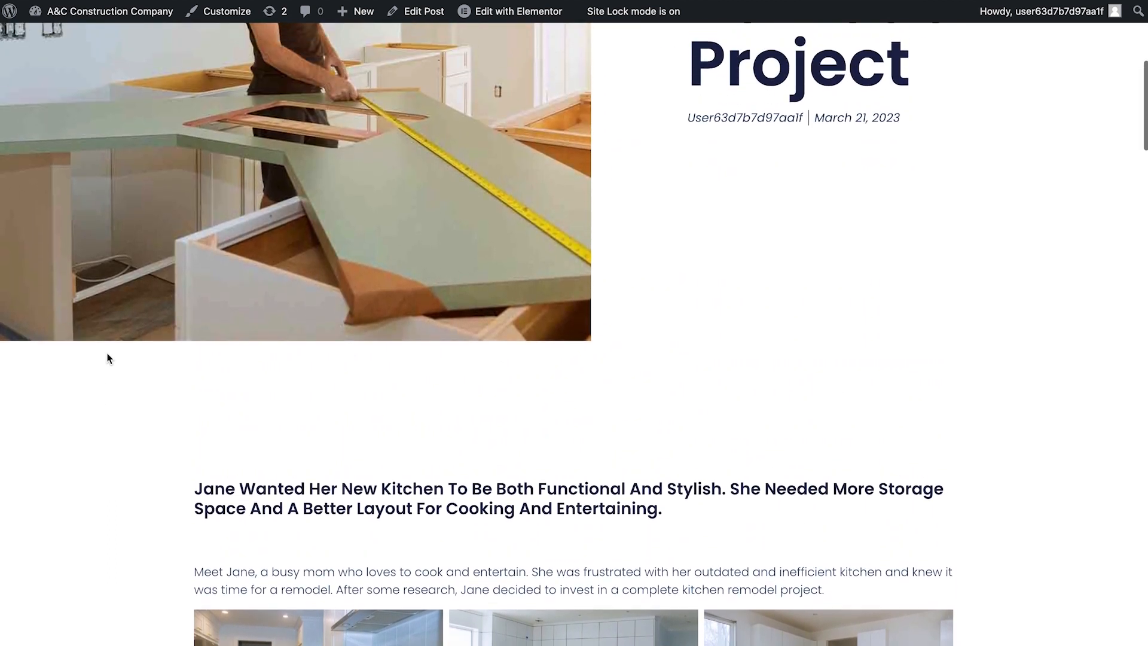
pyautogui.scroll(2, 106, 357)
# - Go to the dashboard's posts list and move every post except Kitchen Remodel Project to the trash in bulk
pyautogui.moveTo(60, 12)
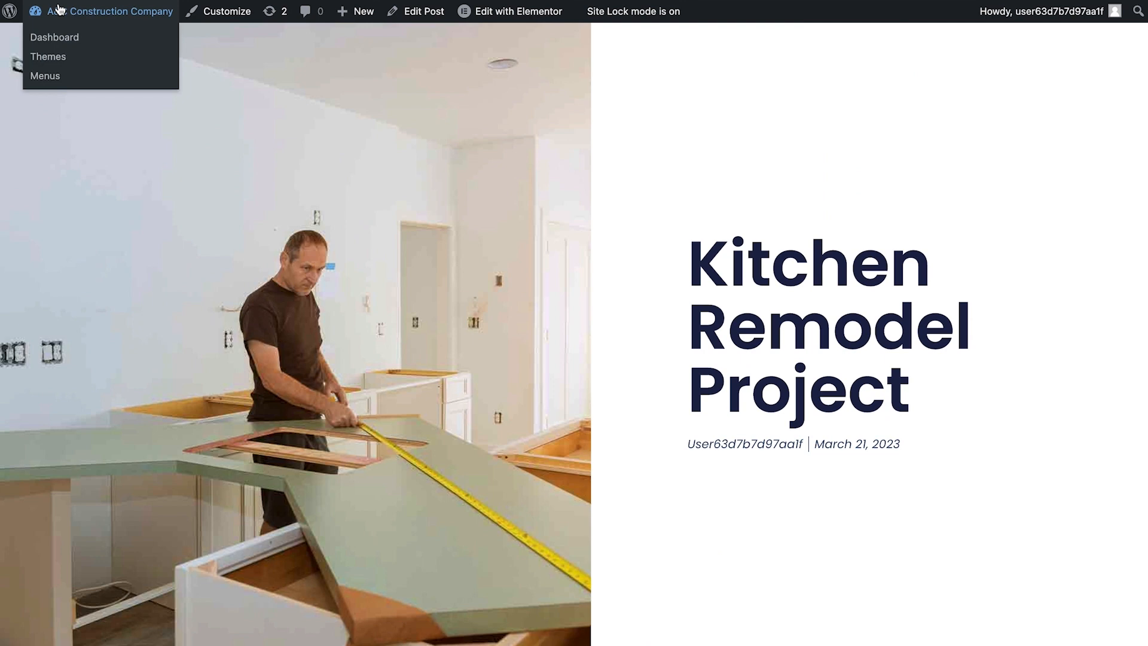
pyautogui.click(58, 37)
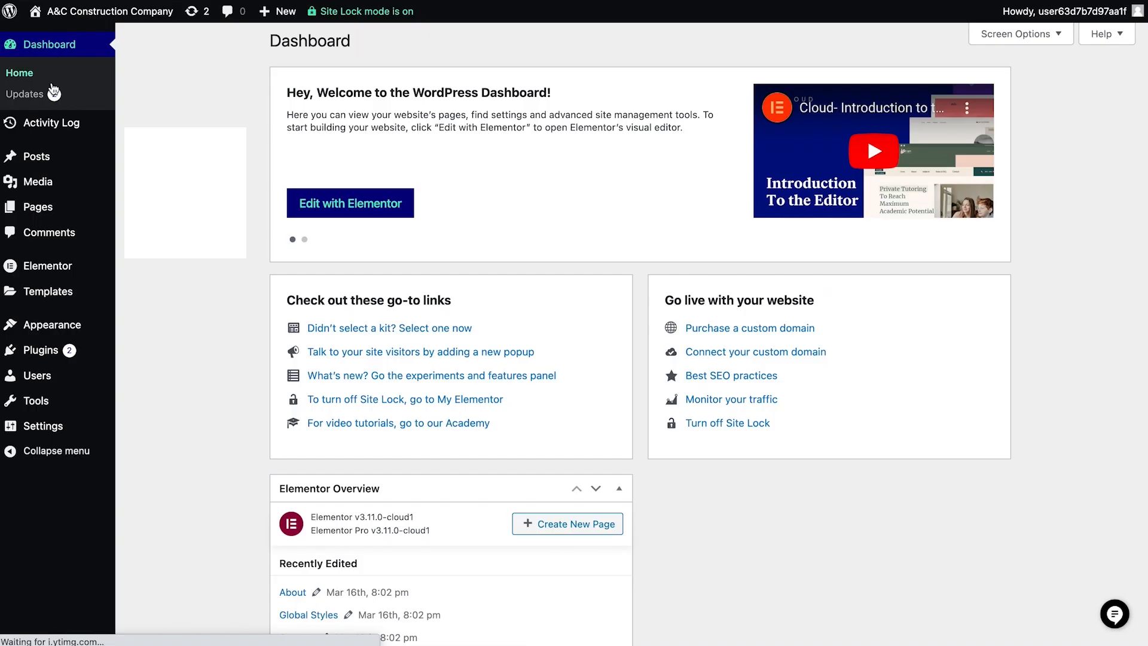
pyautogui.click(43, 164)
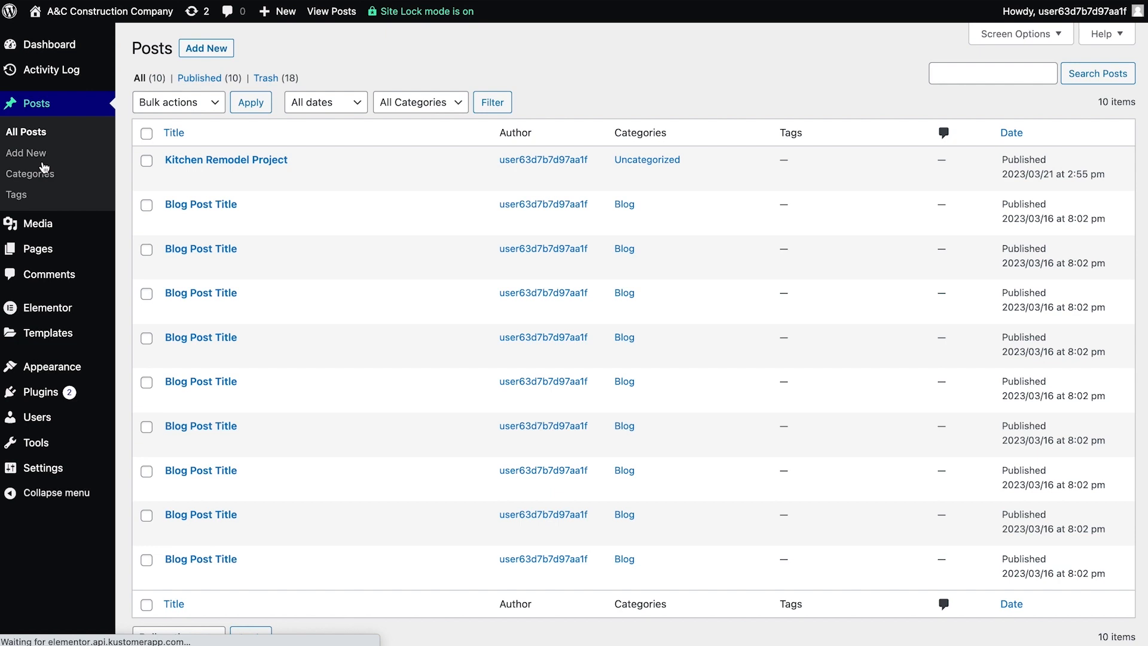
pyautogui.click(147, 135)
pyautogui.click(146, 160)
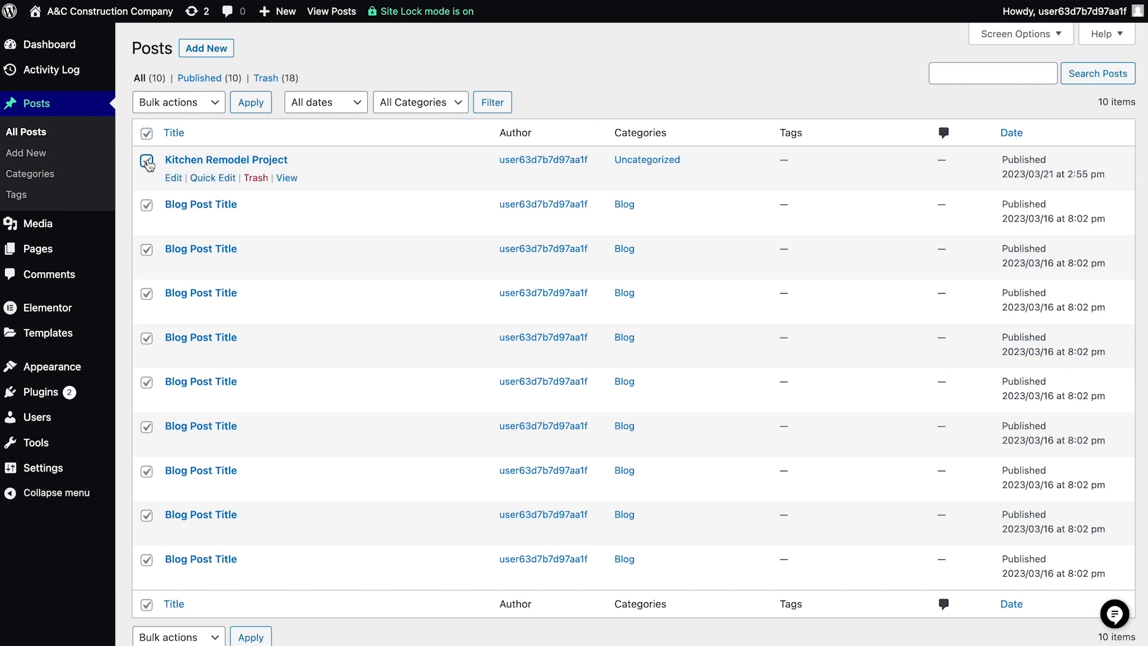
pyautogui.click(213, 110)
pyautogui.click(199, 136)
pyautogui.click(249, 103)
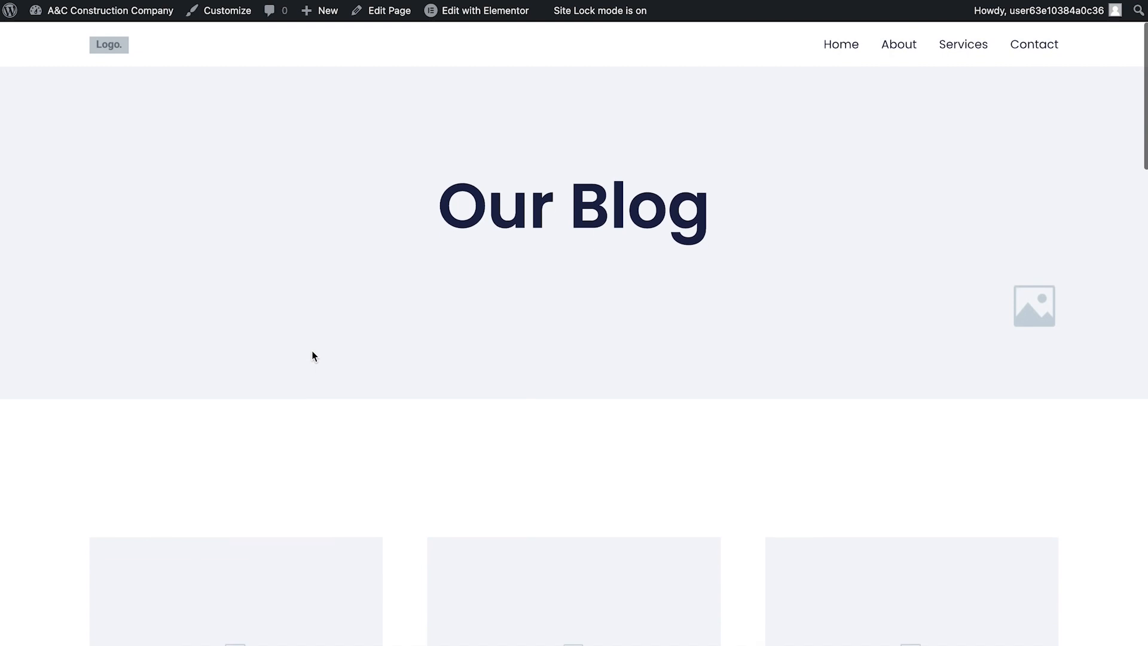
# - Examine the Our Blog page's header and its grid of placeholder posts
pyautogui.scroll(-2, 313, 355)
pyautogui.scroll(-5, 312, 356)
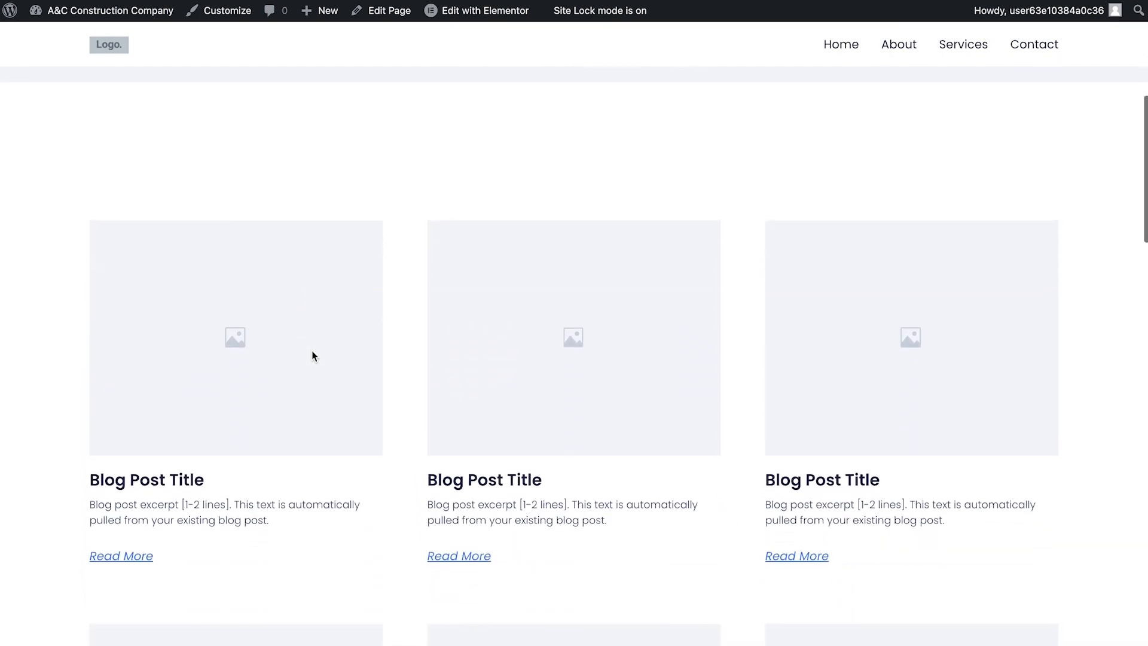
pyautogui.scroll(-3, 312, 356)
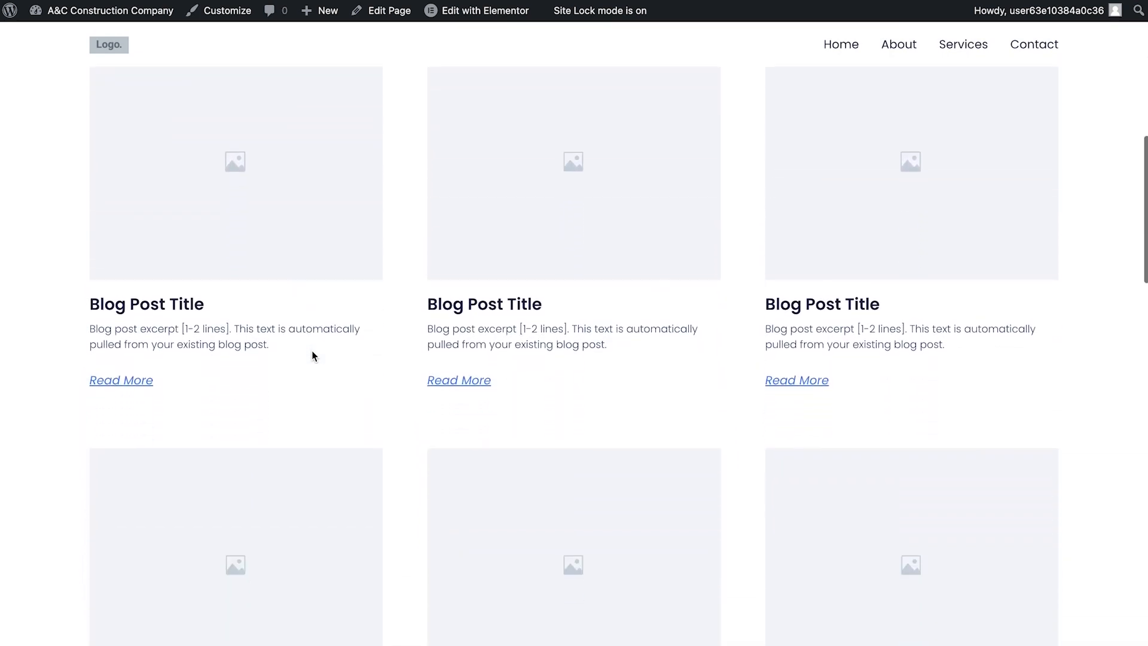
pyautogui.scroll(-2, 312, 355)
pyautogui.scroll(5, 312, 356)
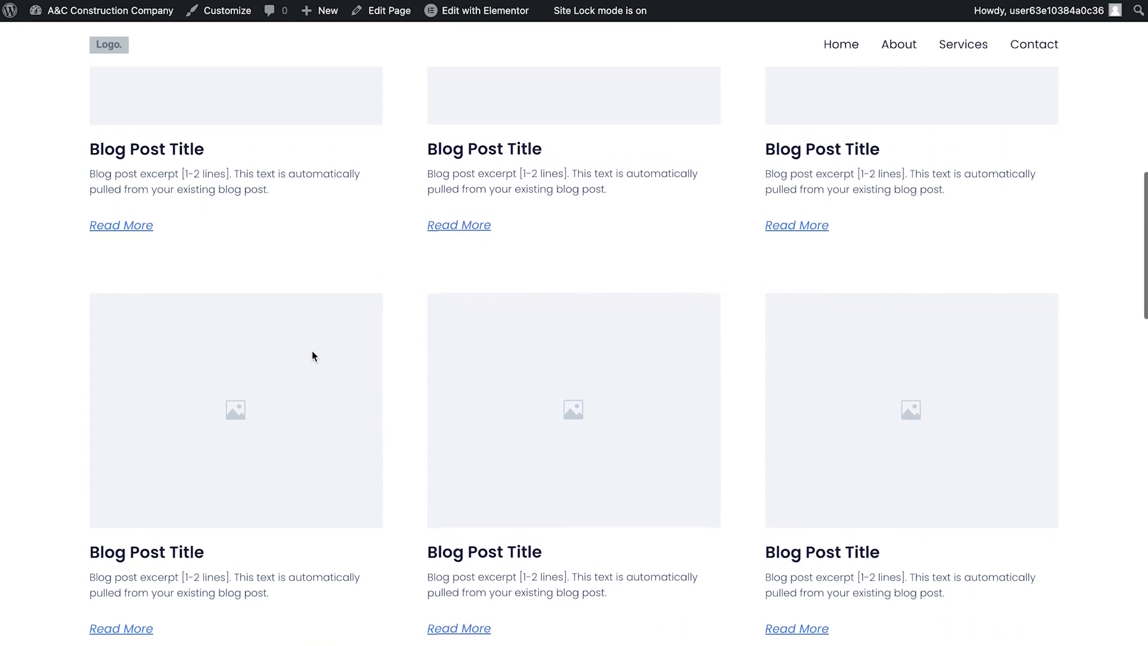
pyautogui.scroll(7, 312, 356)
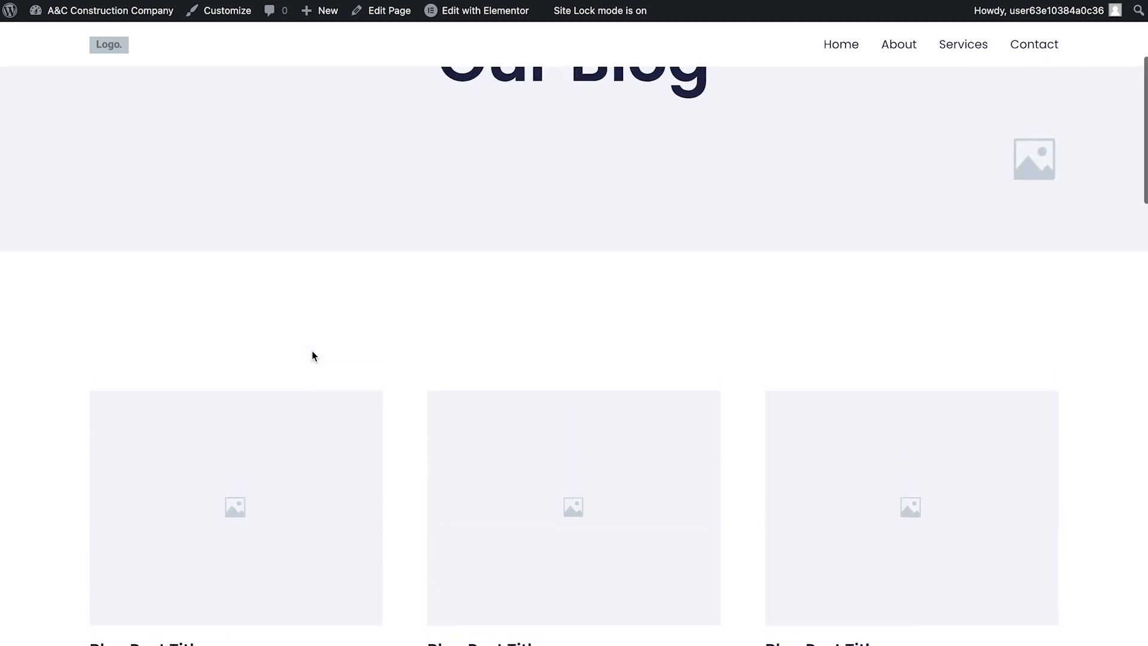
pyautogui.scroll(1, 312, 356)
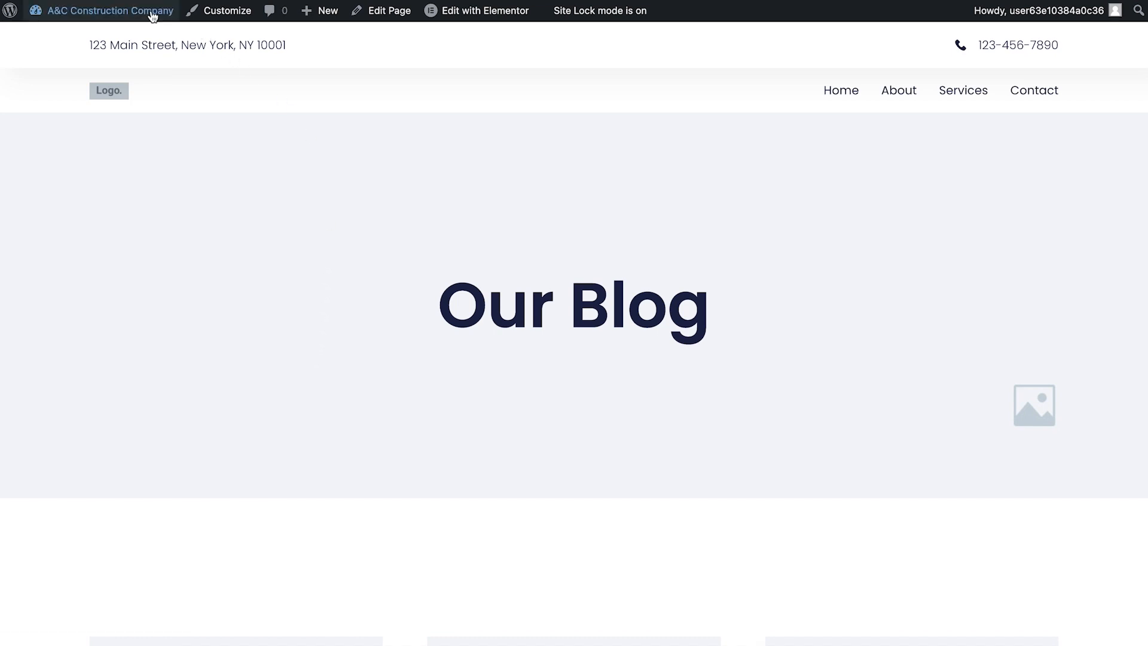
# - In the site's reading settings, set the posts page to Portfolio and save the changes
pyautogui.moveTo(150, 17)
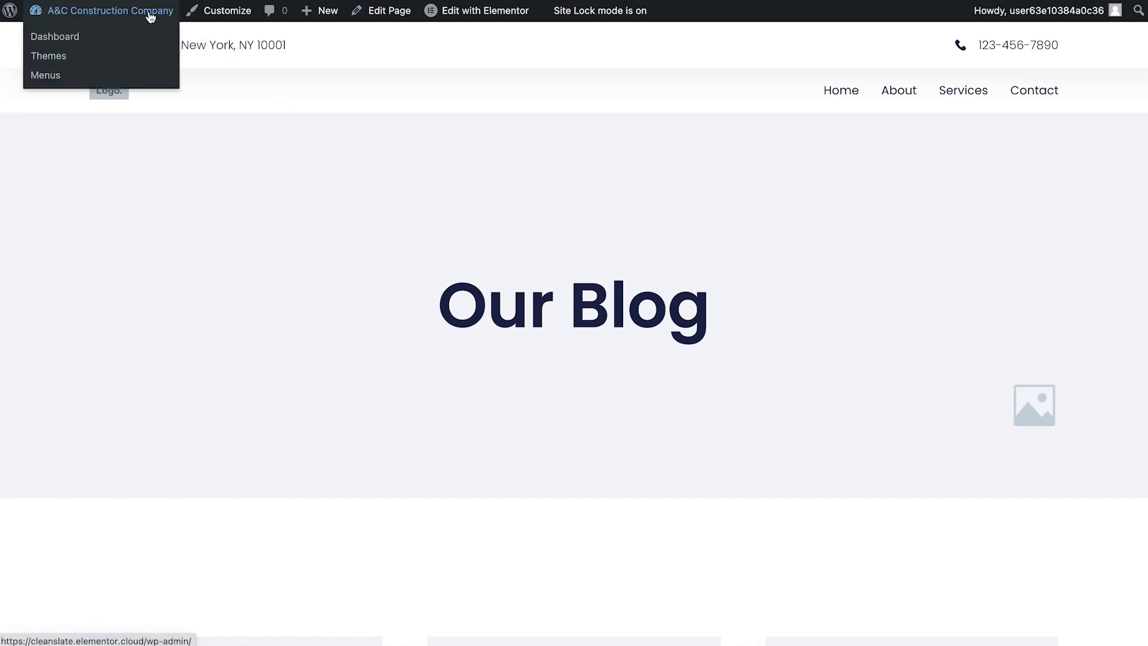
pyautogui.click(91, 38)
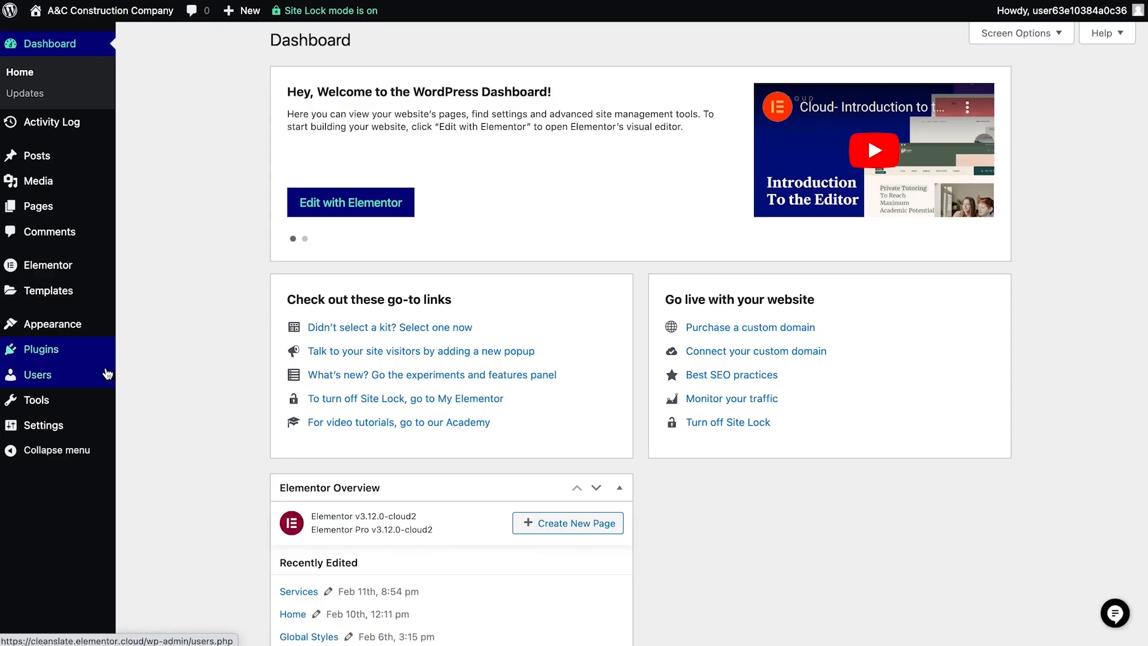
pyautogui.moveTo(76, 430)
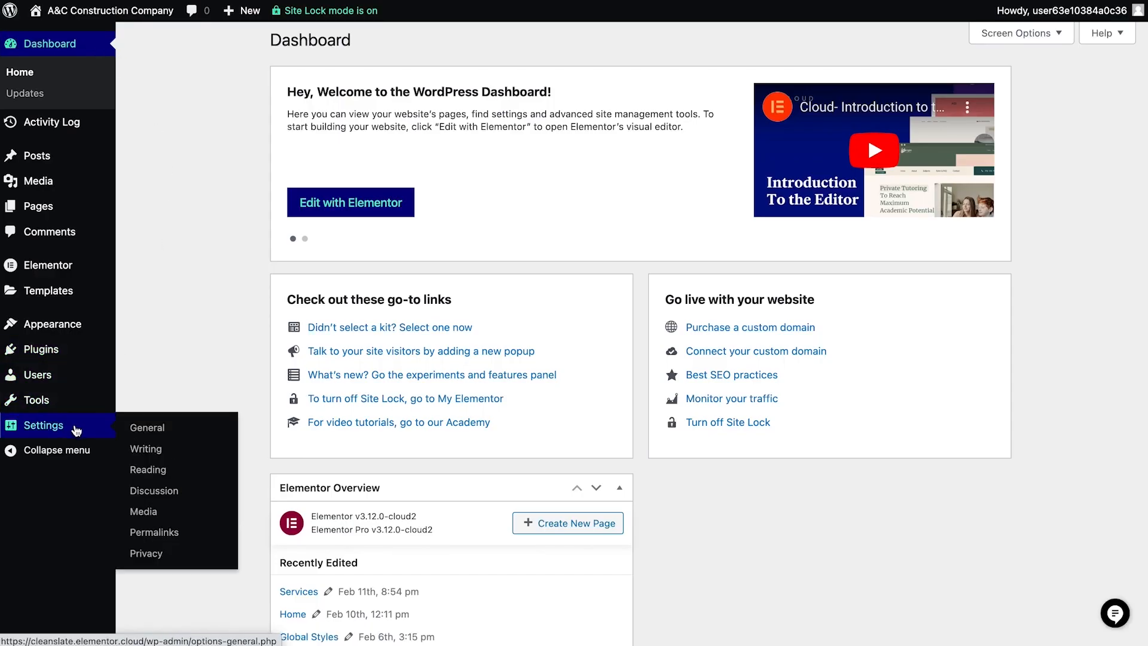
pyautogui.click(149, 470)
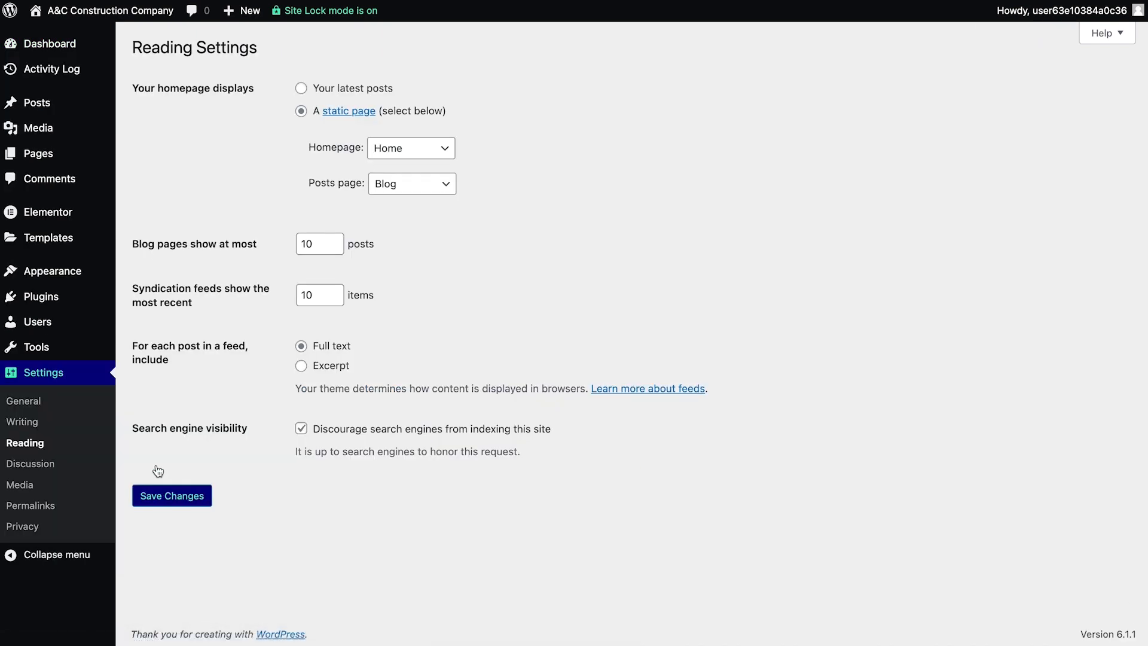
pyautogui.click(374, 185)
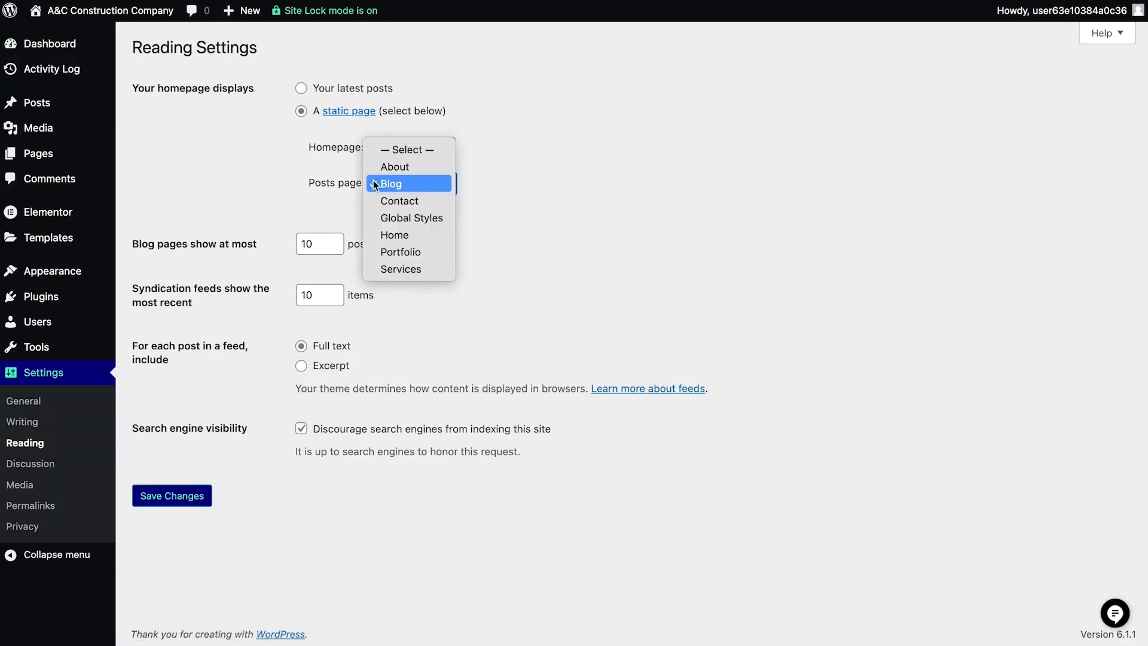
pyautogui.click(397, 251)
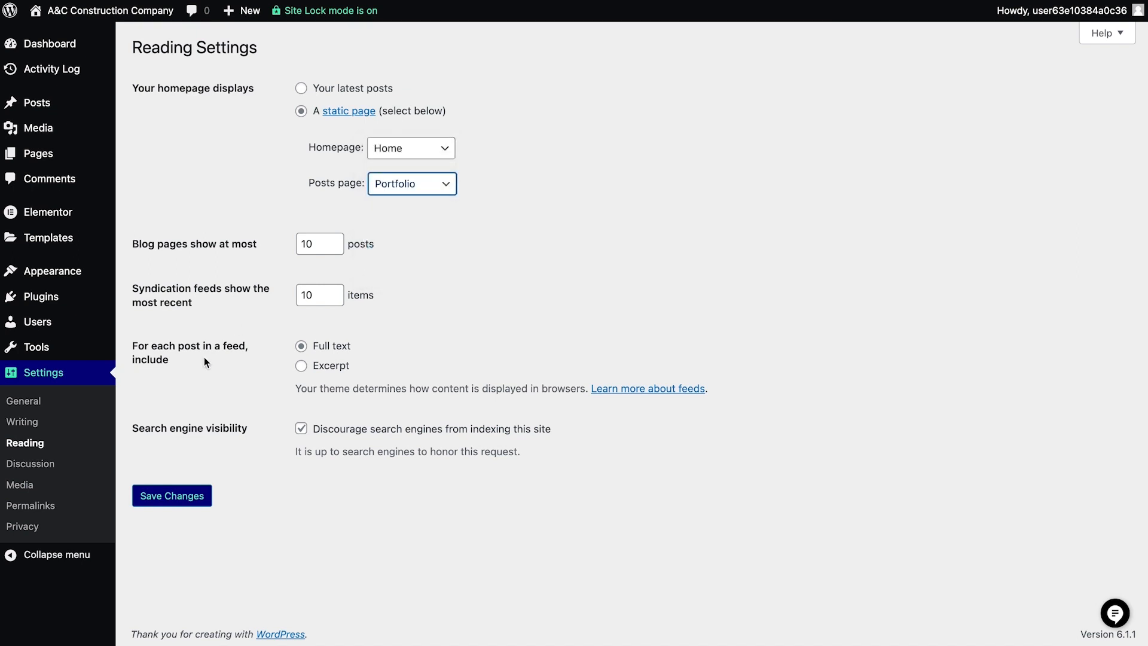
pyautogui.click(192, 500)
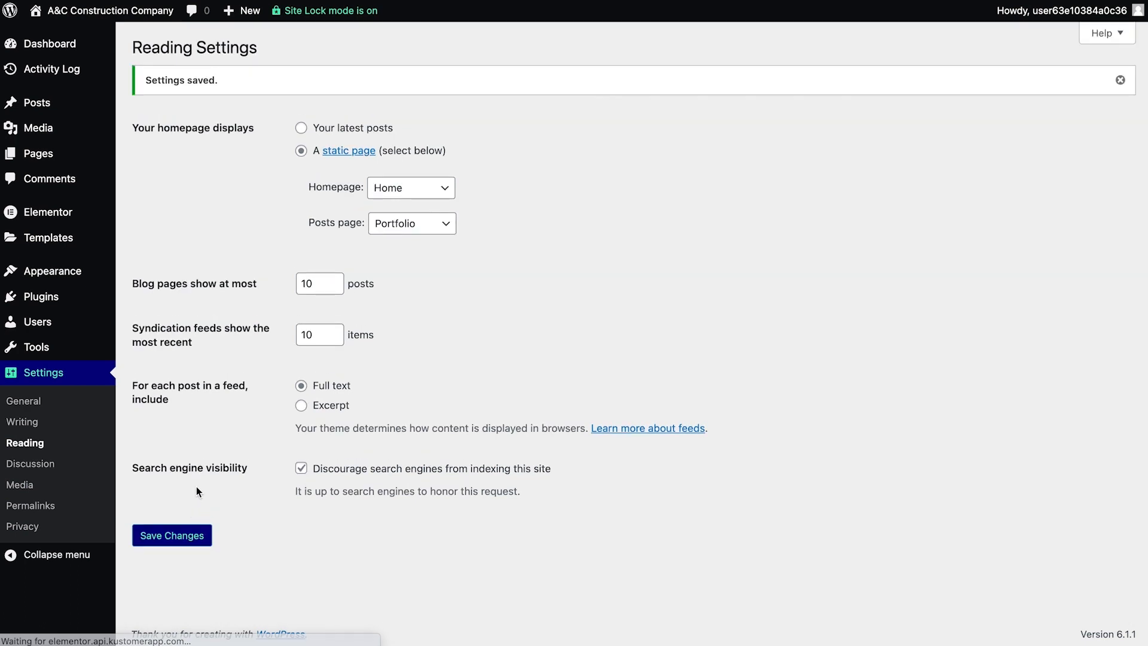
# - Go to the list of all posts and view the site's posts page from there
pyautogui.moveTo(98, 98)
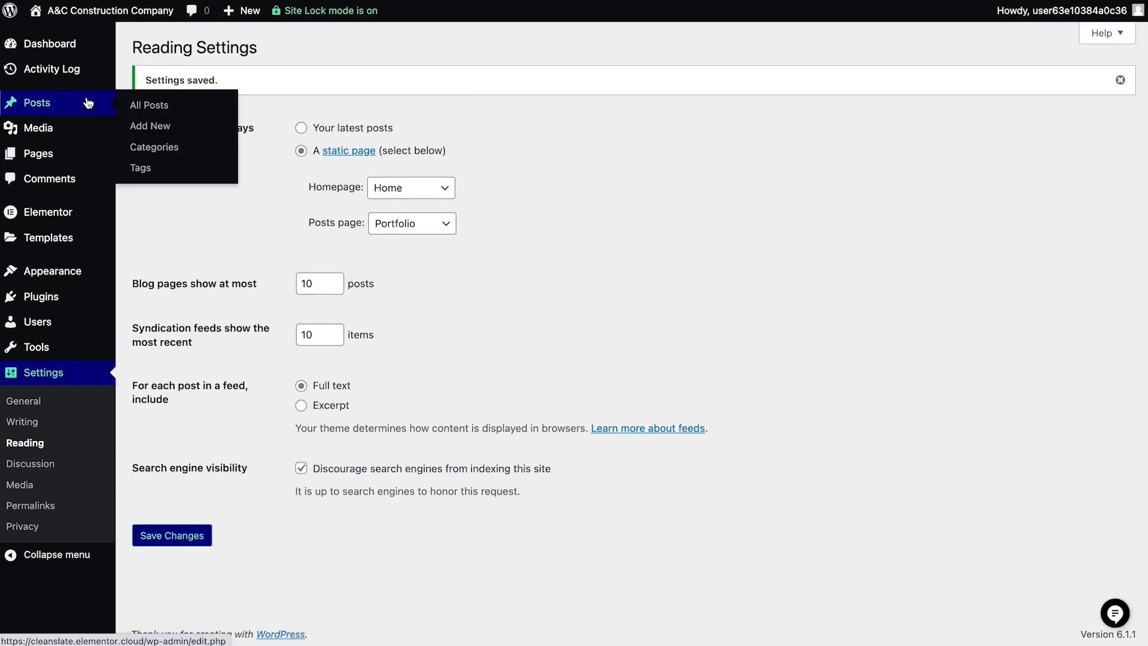
pyautogui.click(133, 106)
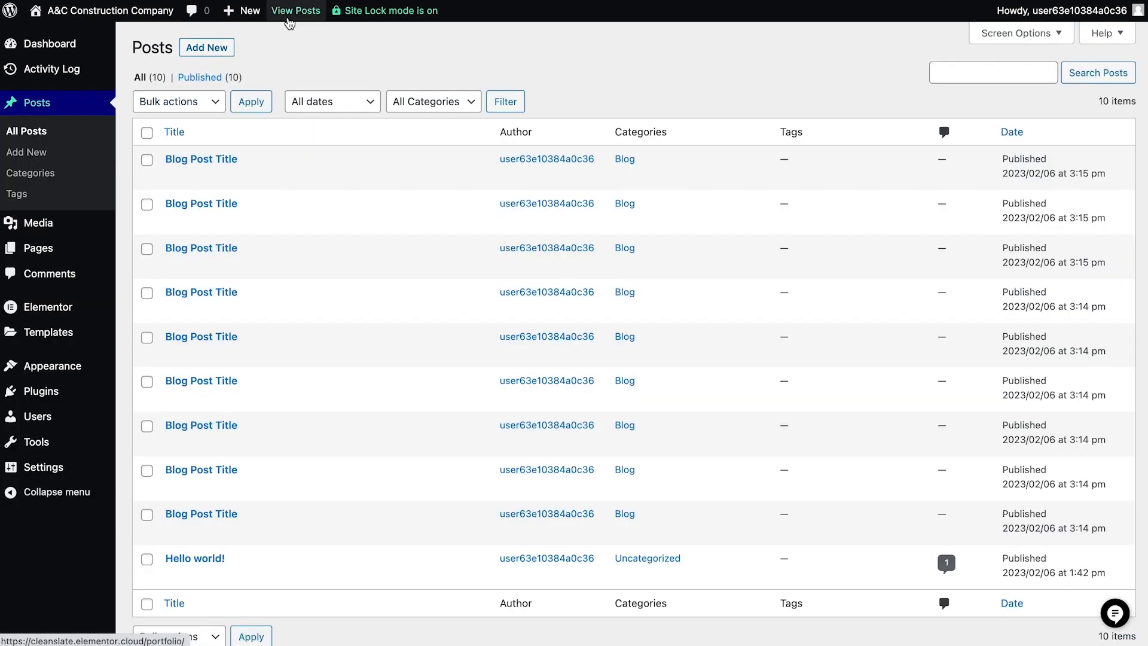
pyautogui.click(288, 12)
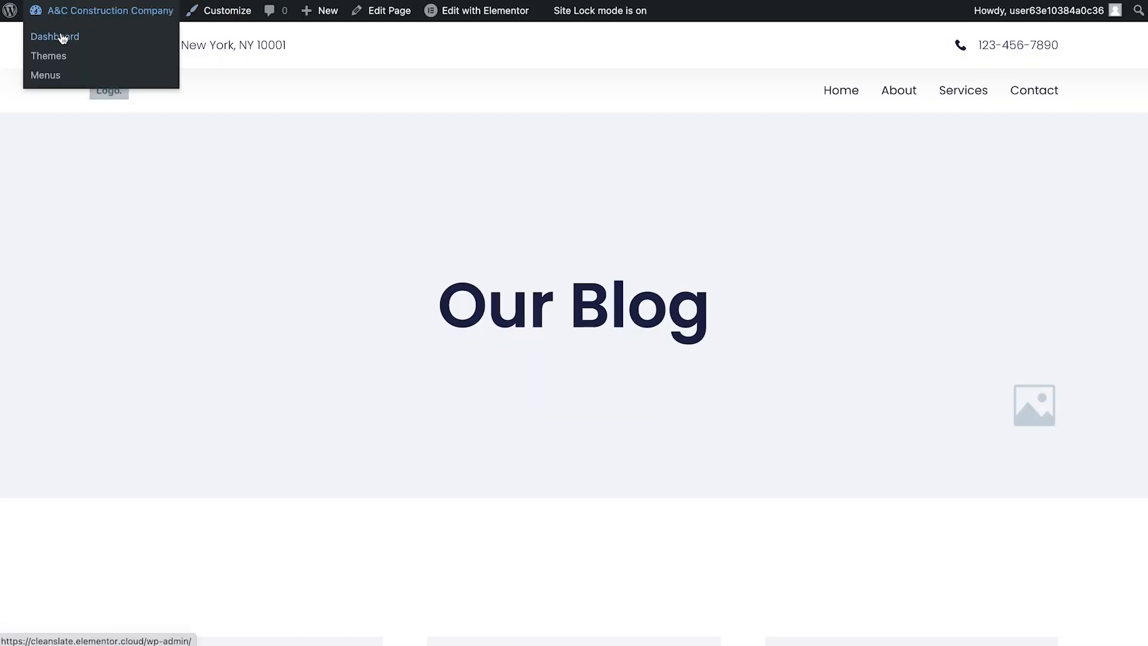
# - Rename the Blog post category to Projects, set its slug to projects, and update the category
pyautogui.click(60, 37)
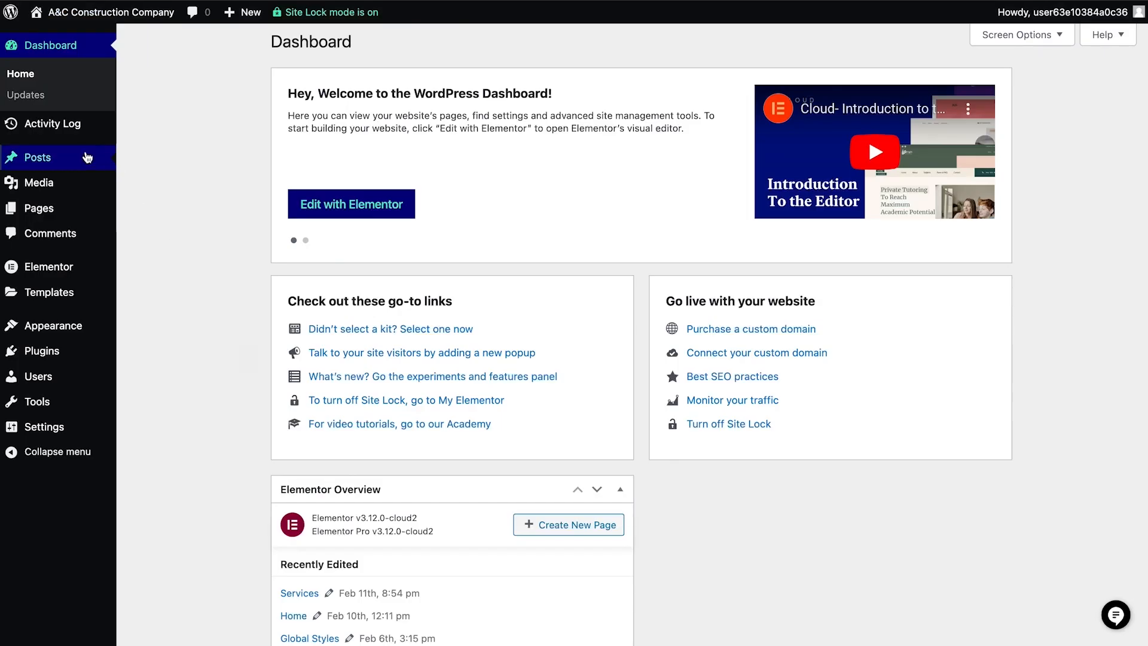
pyautogui.moveTo(89, 156)
pyautogui.click(153, 160)
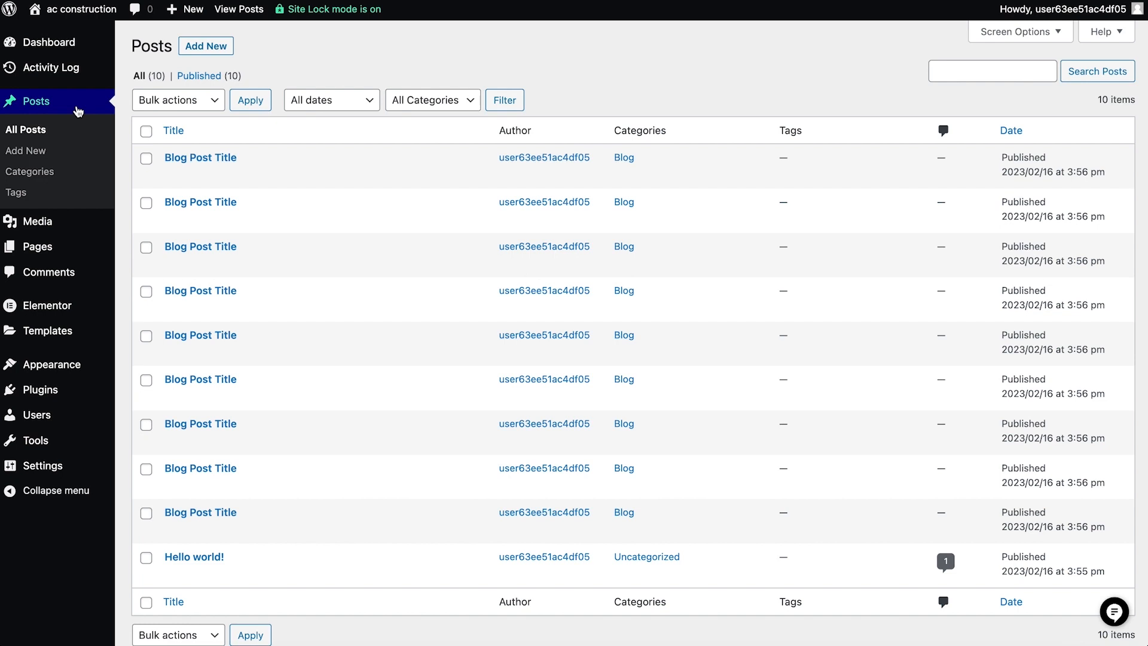
pyautogui.click(31, 171)
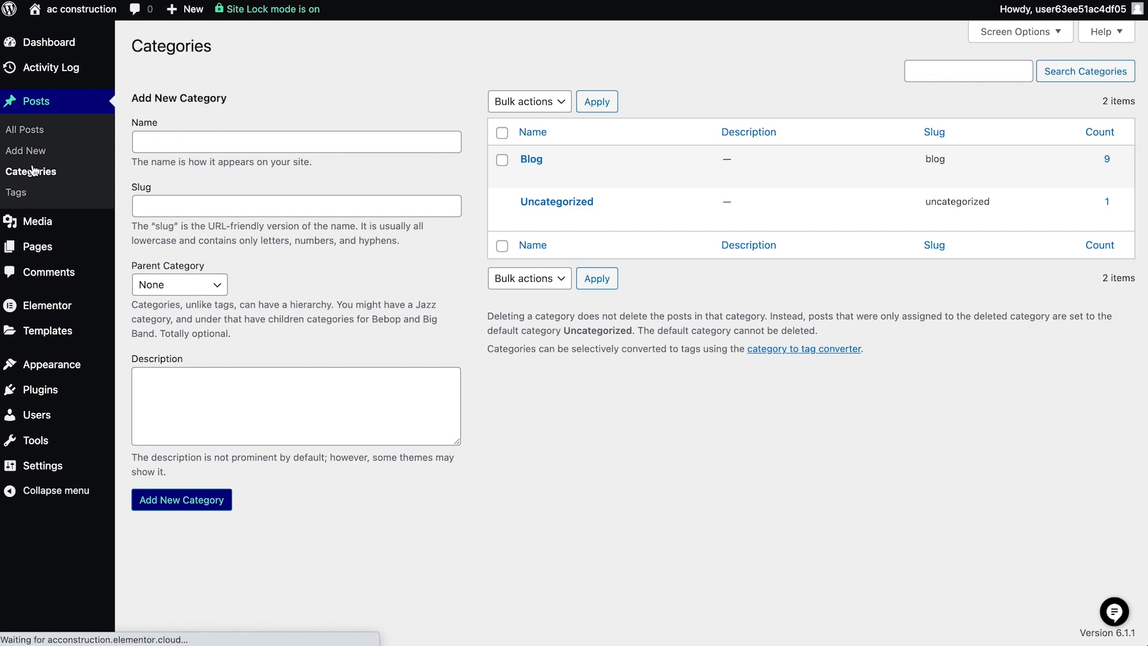
pyautogui.moveTo(526, 150)
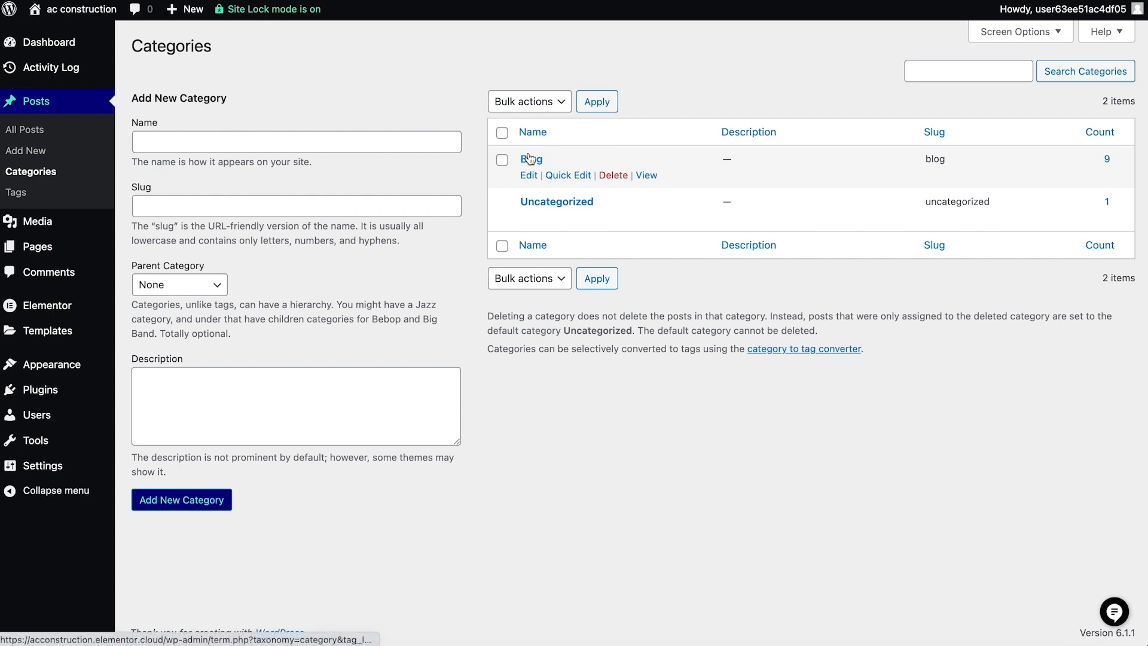
pyautogui.click(576, 176)
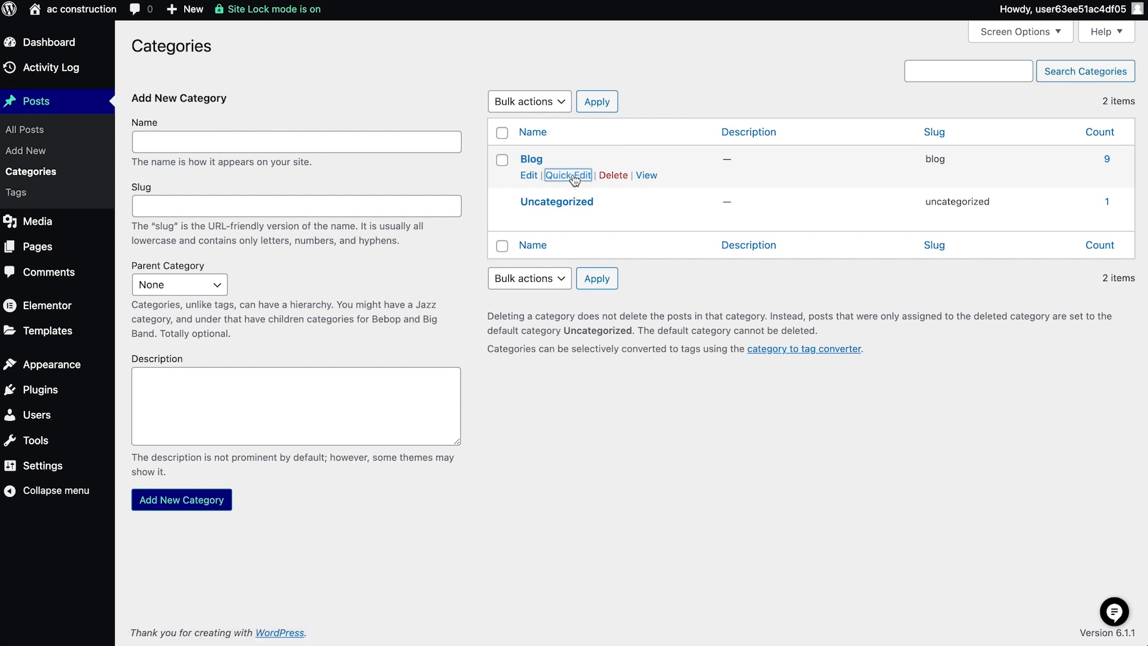
pyautogui.moveTo(594, 186); pyautogui.dragTo(553, 190)
pyautogui.write('Projects')
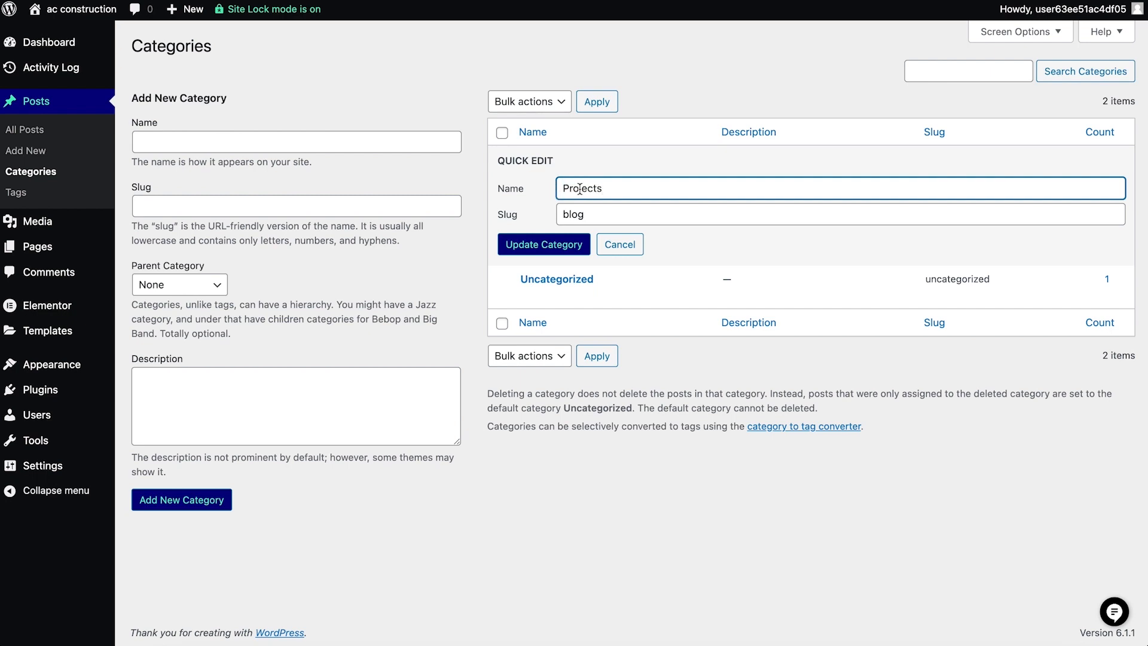
pyautogui.moveTo(594, 213); pyautogui.dragTo(562, 214)
pyautogui.write('projects')
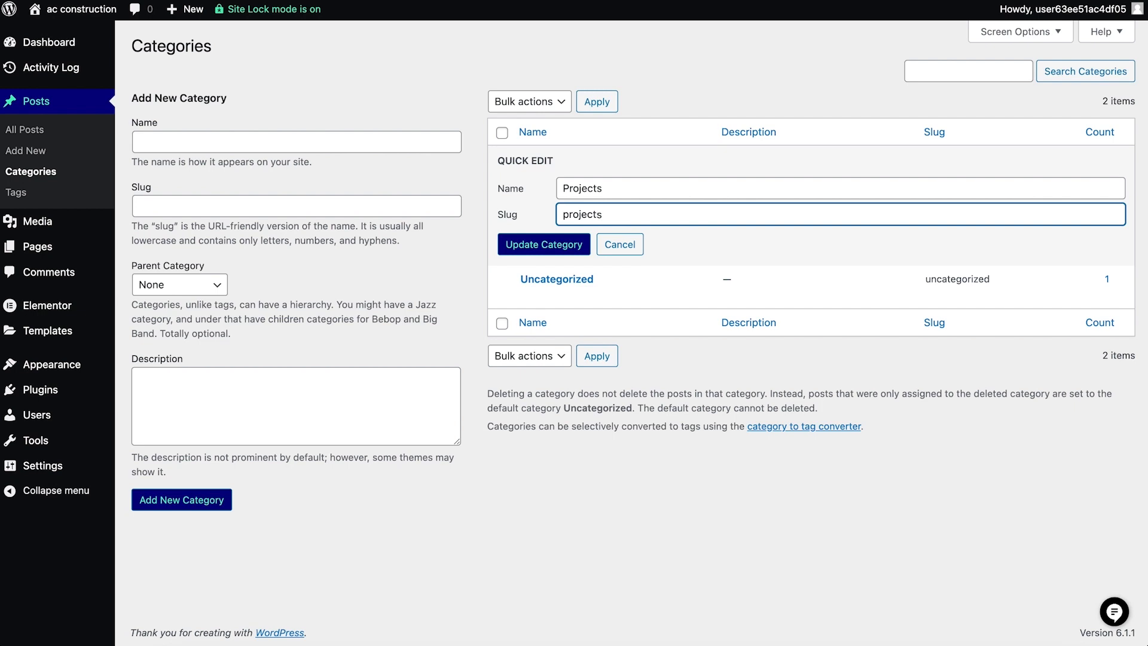
pyautogui.click(539, 245)
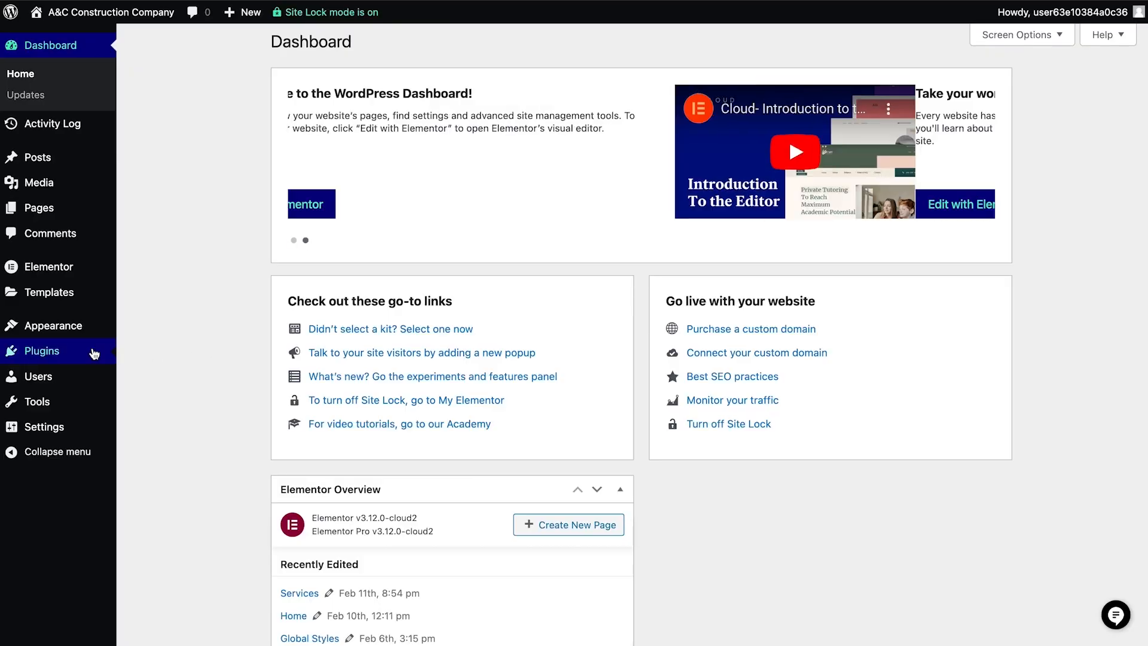
# - Delete the inactive Hello Dolly plugin from the installed plugins and confirm the deletion
pyautogui.click(132, 354)
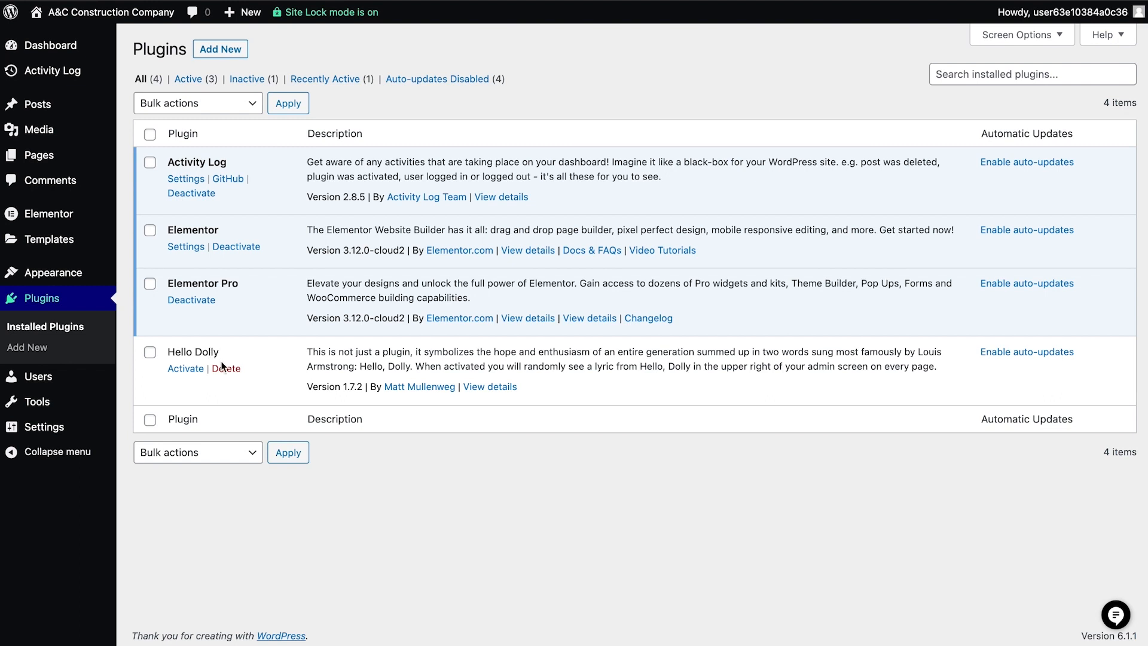
pyautogui.click(226, 369)
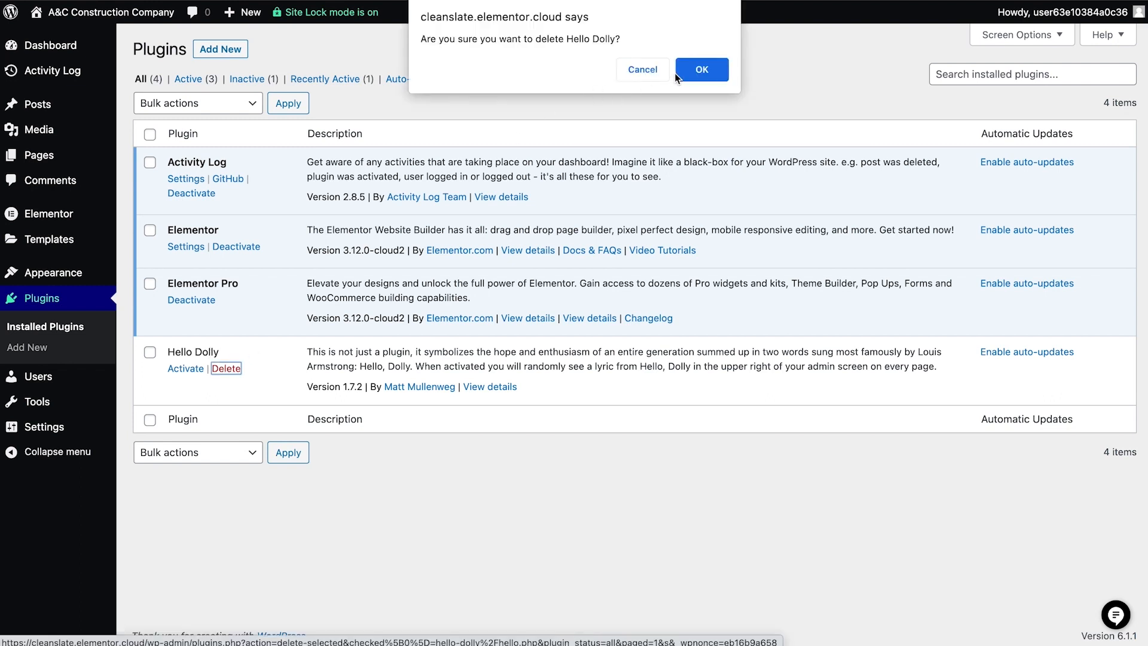
pyautogui.click(681, 73)
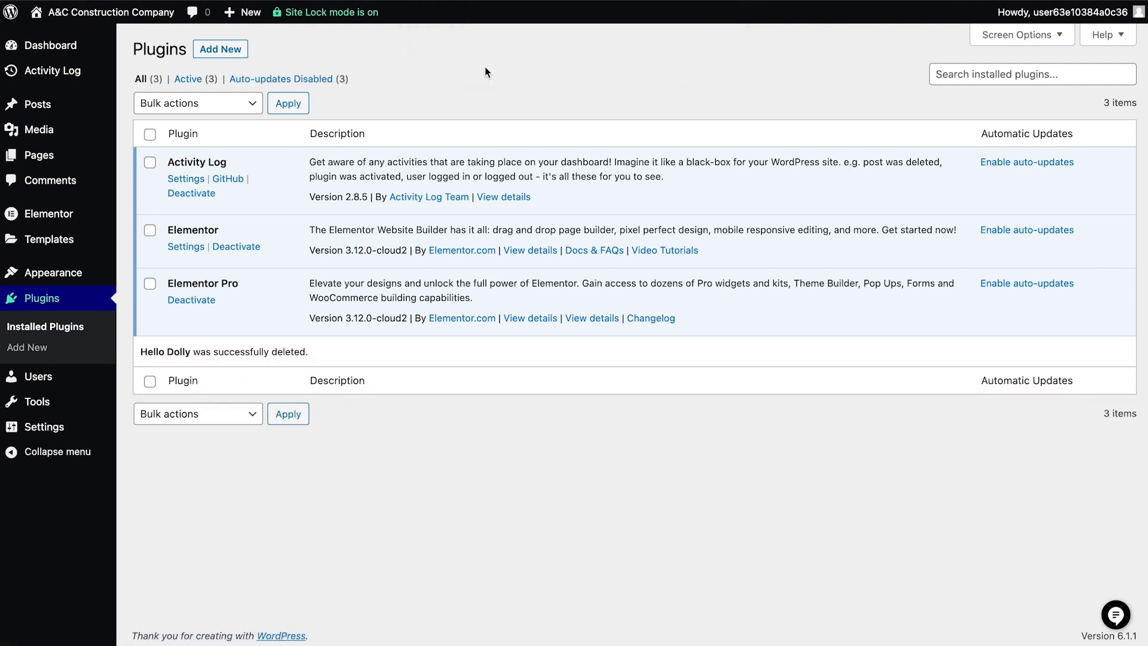
# - Browse the featured plugins available to add, and return to the dashboard
pyautogui.click(232, 52)
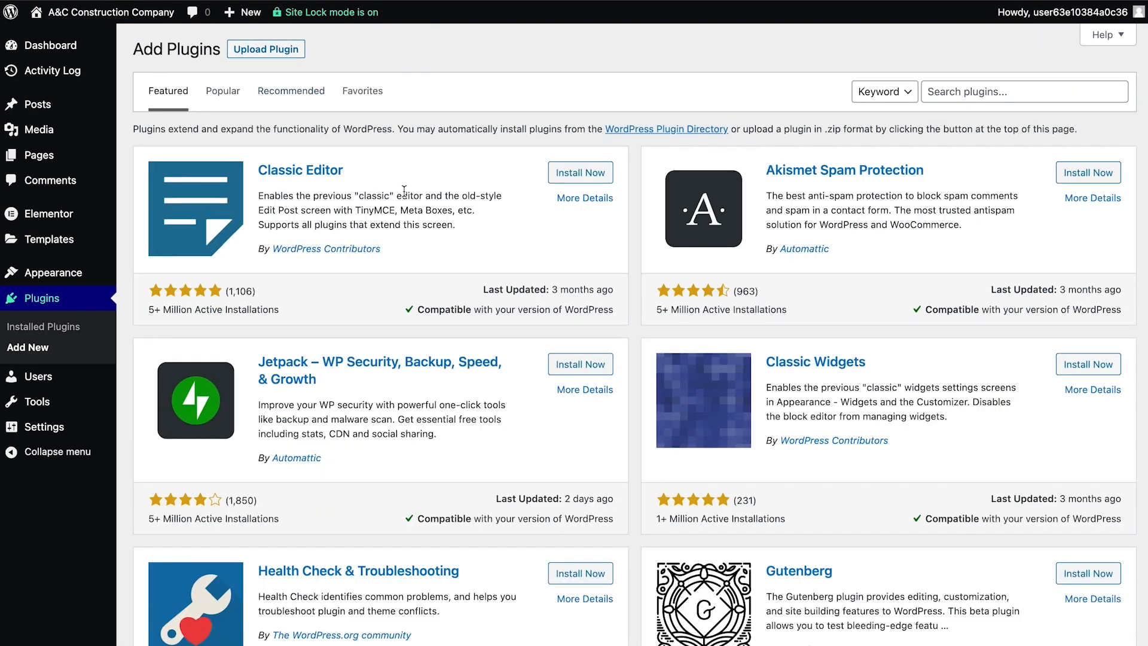
pyautogui.scroll(-9, 400, 199)
pyautogui.scroll(-3, 400, 194)
pyautogui.scroll(10, 400, 194)
pyautogui.scroll(2, 400, 197)
pyautogui.click(64, 55)
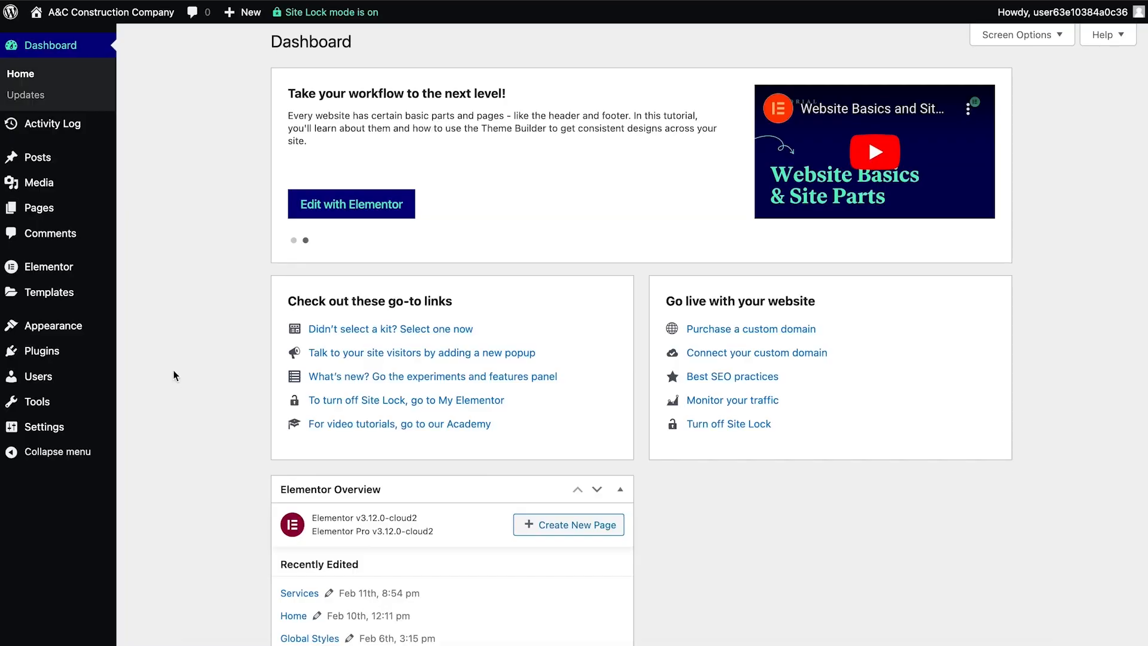
# - Review the installed themes, viewing the details of Hello Elementor and Twenty Twenty-Three without activating another theme
pyautogui.moveTo(77, 326)
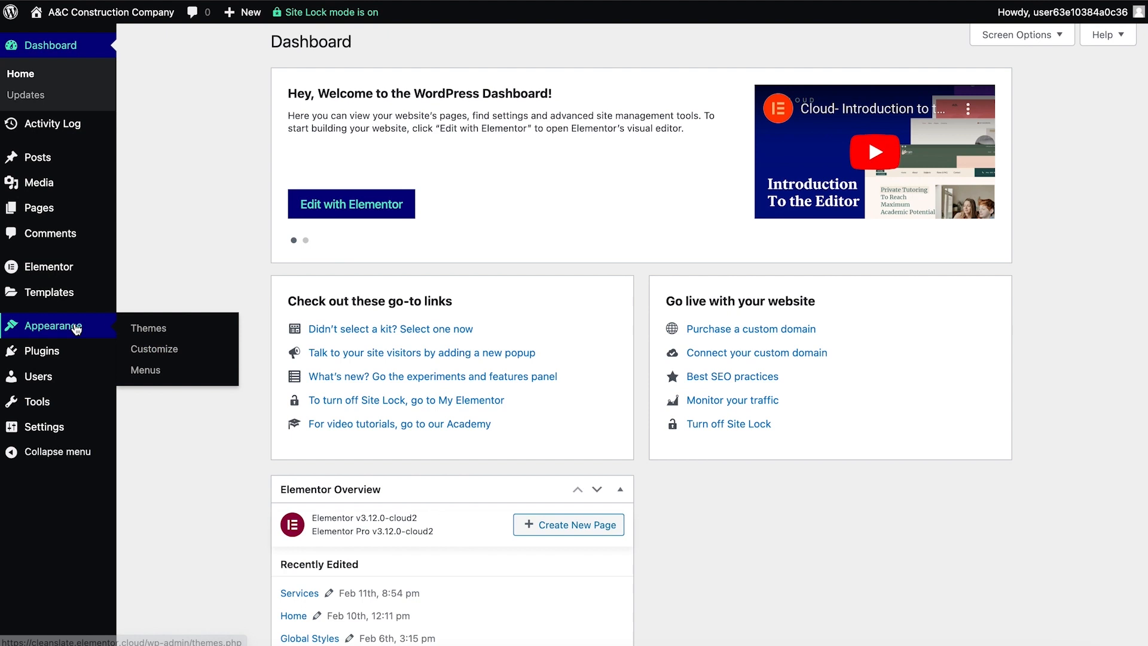
pyautogui.click(156, 329)
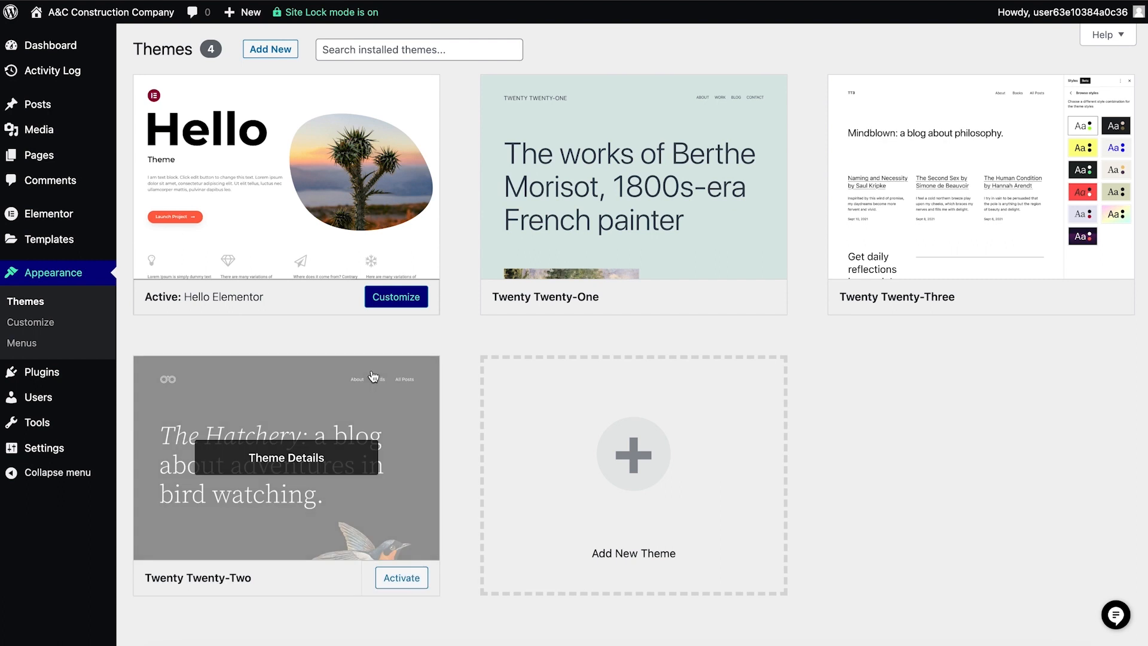
pyautogui.click(291, 178)
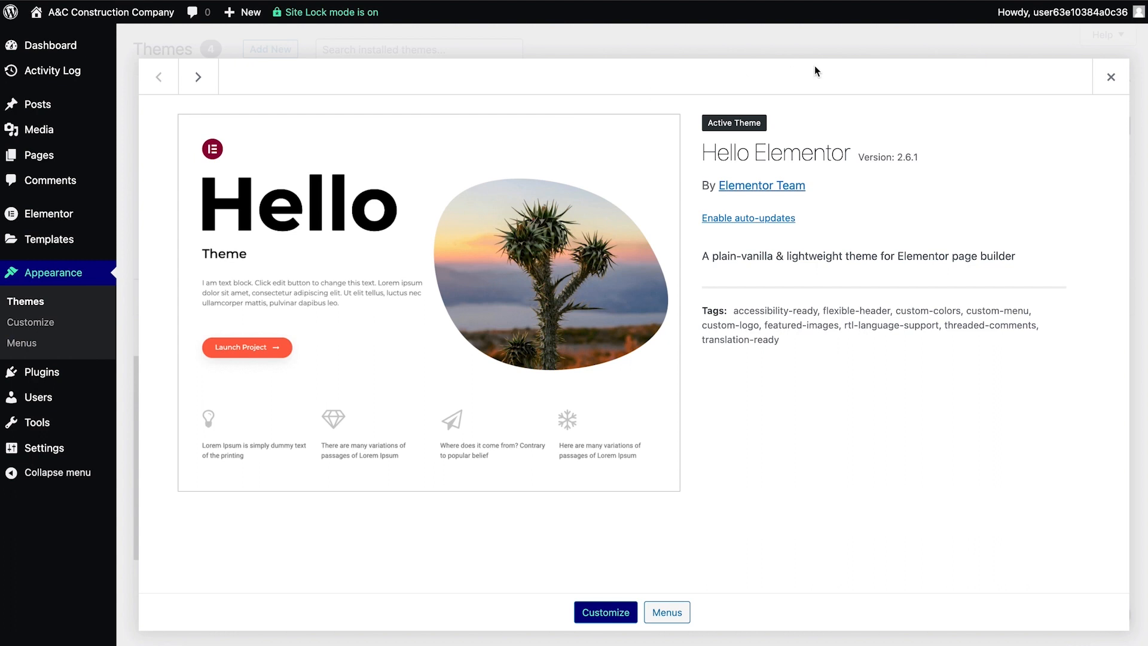
pyautogui.click(1109, 69)
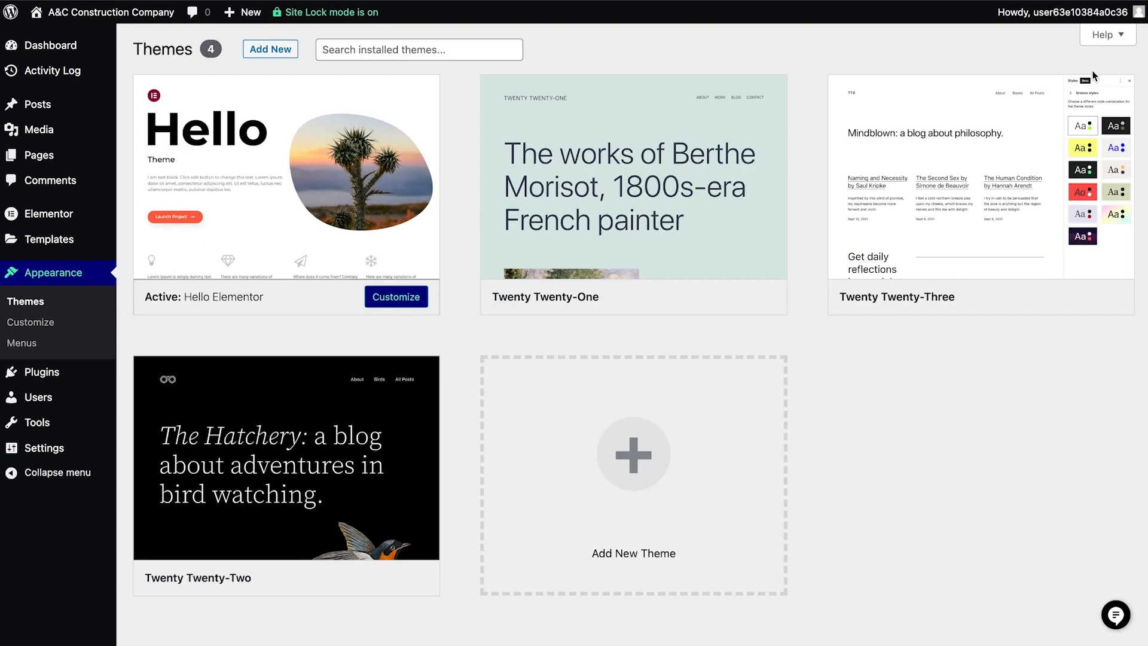
pyautogui.moveTo(1055, 120)
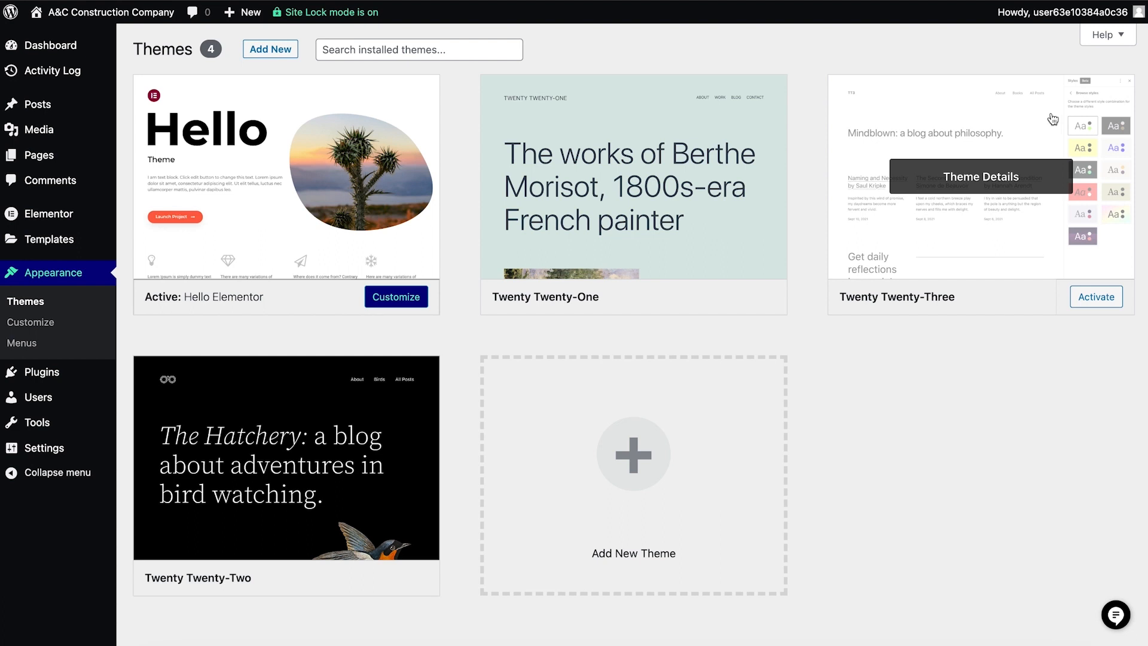
pyautogui.moveTo(666, 173)
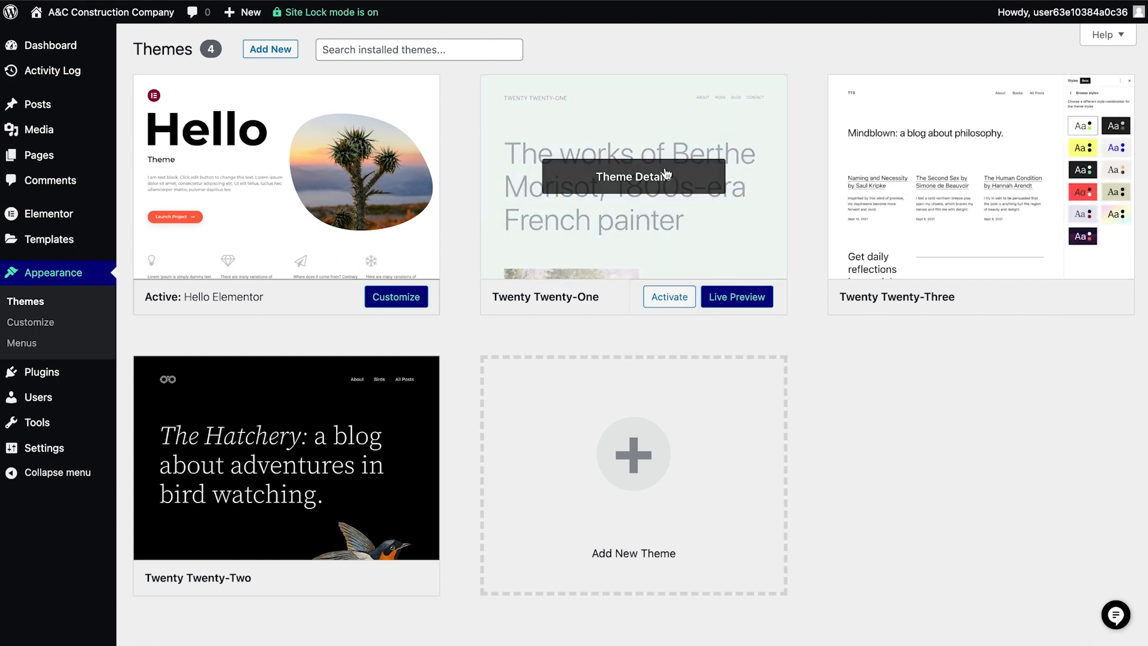
pyautogui.moveTo(420, 370)
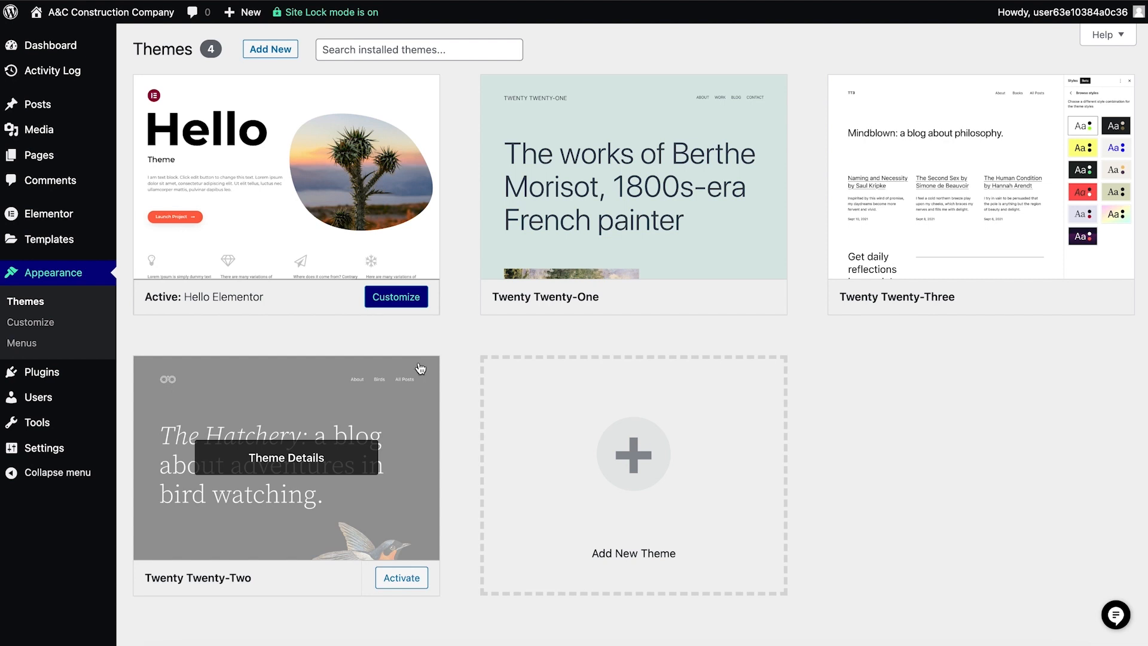
pyautogui.moveTo(853, 187)
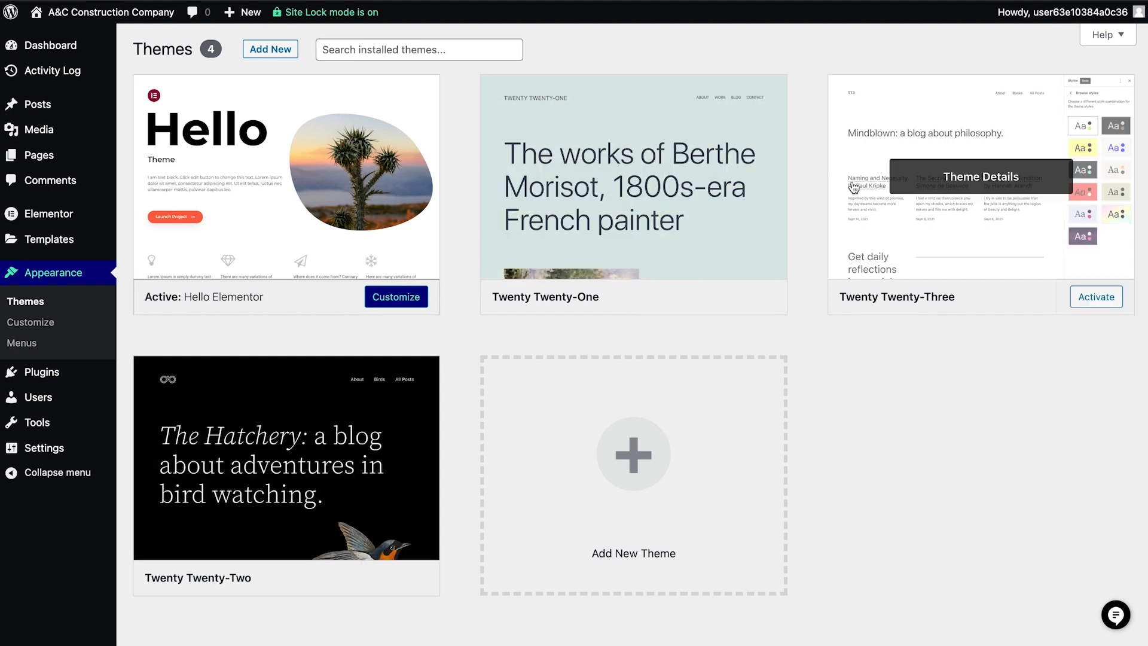
pyautogui.click(931, 183)
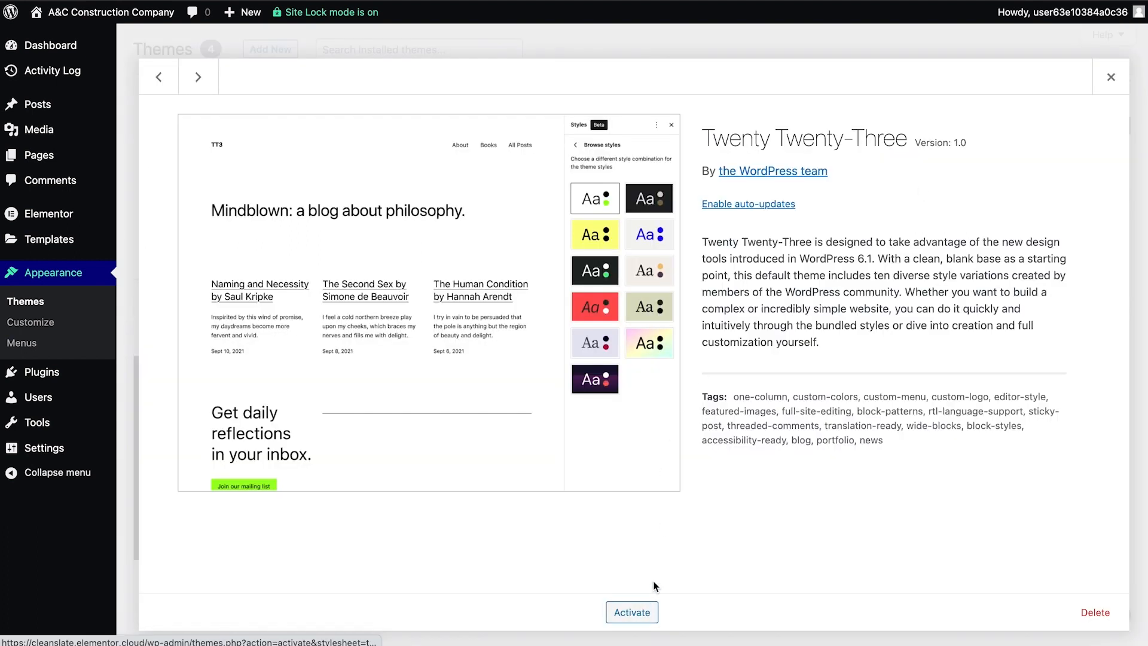
pyautogui.click(1107, 82)
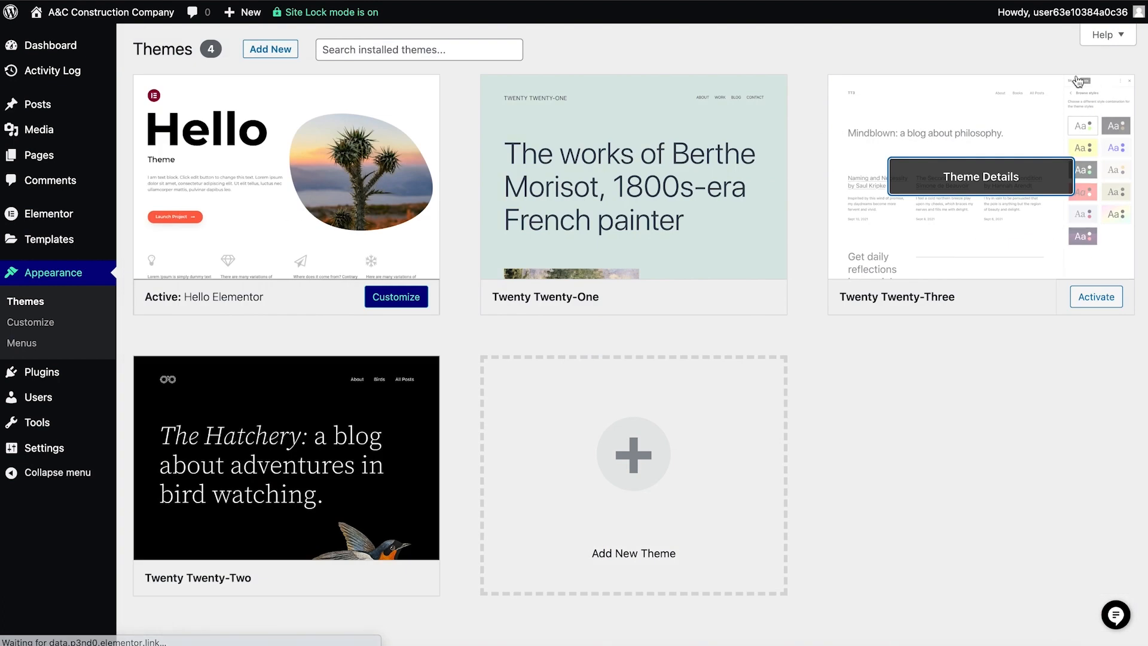
# - Browse the popular themes available to add, and return to the dashboard
pyautogui.click(271, 58)
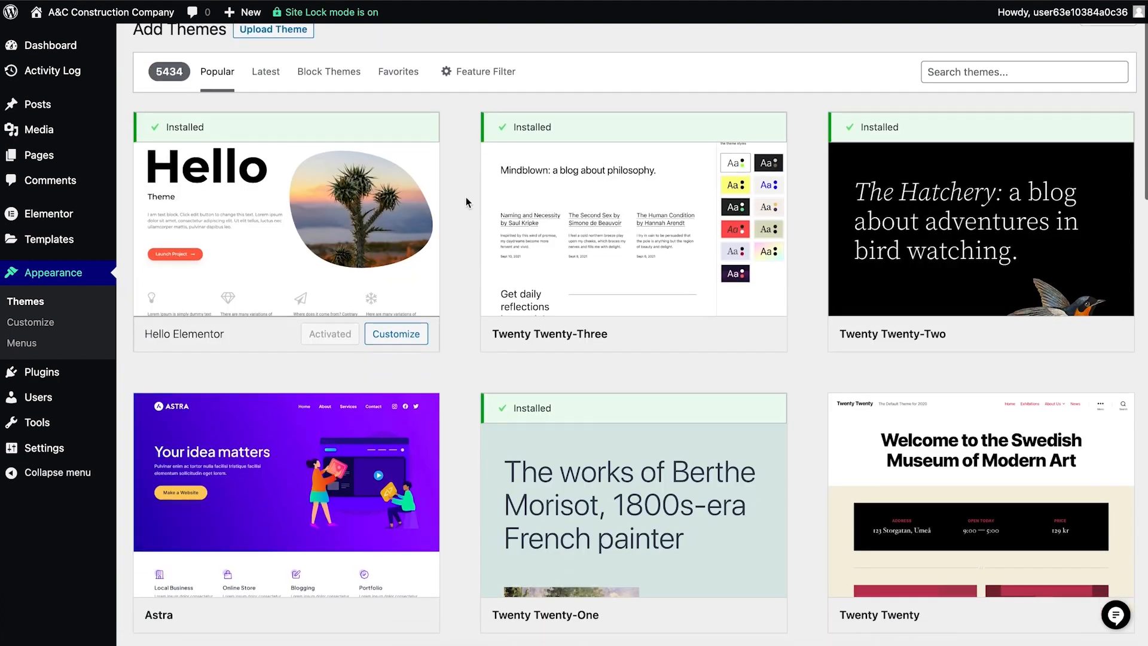
pyautogui.scroll(-10, 465, 198)
pyautogui.scroll(-8, 465, 199)
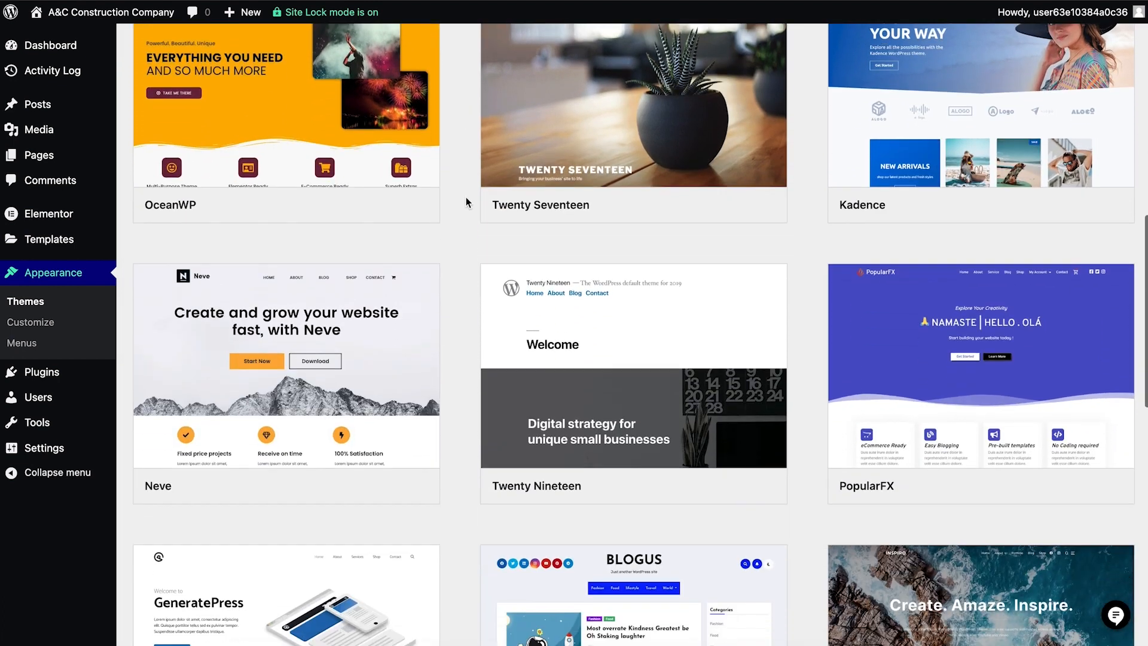
pyautogui.scroll(9, 465, 196)
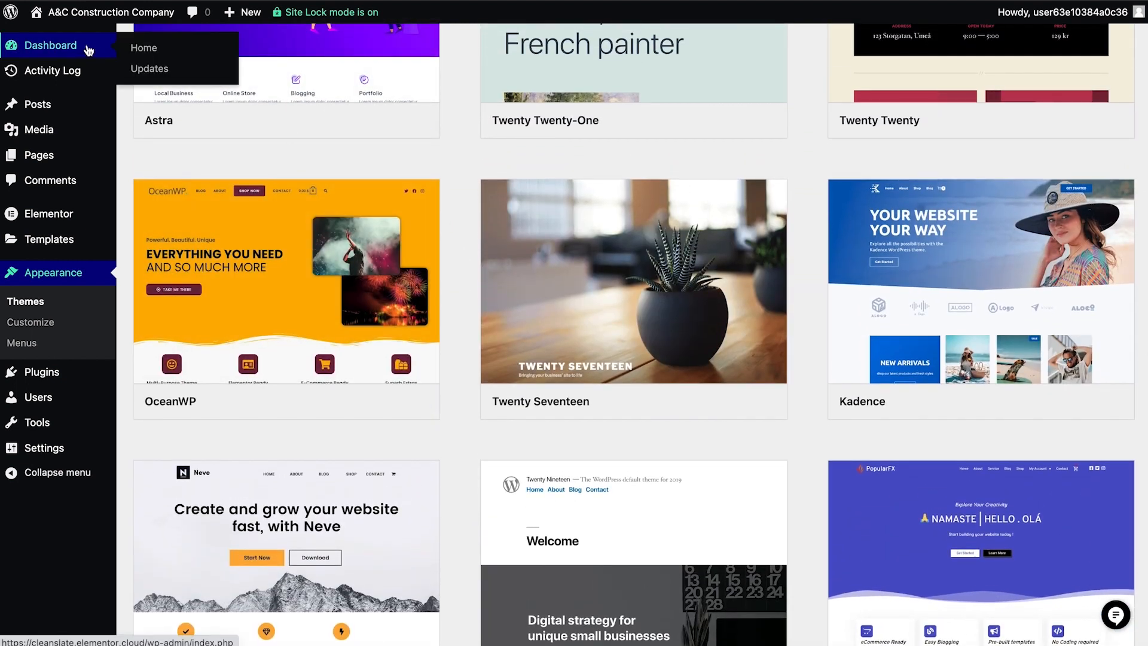
pyautogui.click(89, 50)
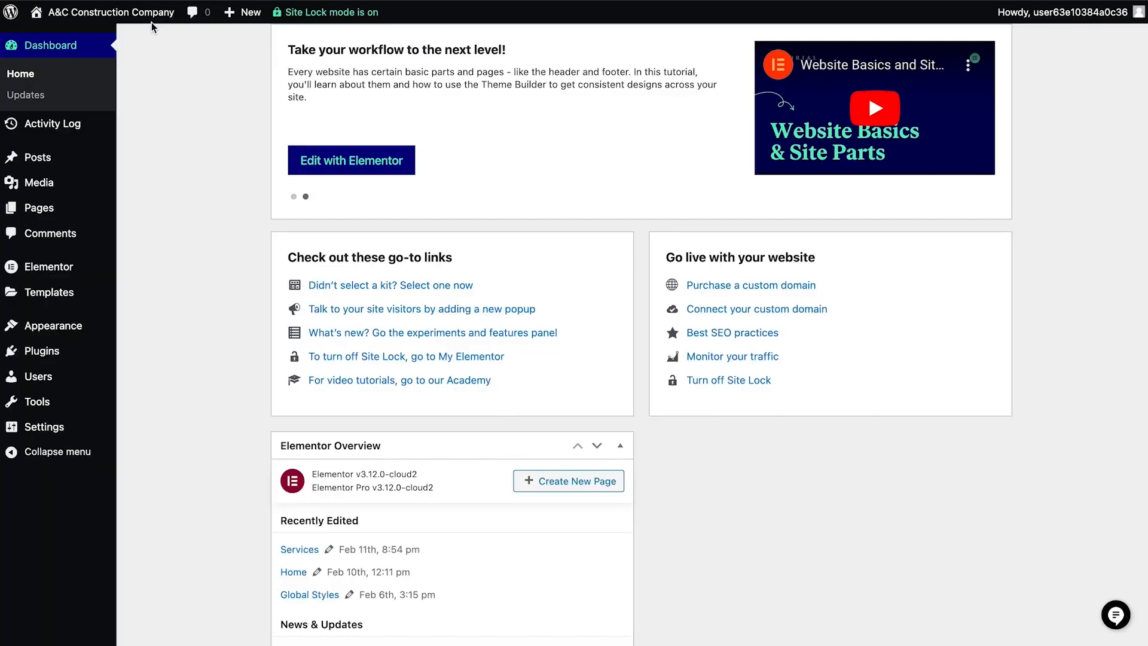
# - Visit the site's home page to check its header navigation, and return to the dashboard
pyautogui.click(152, 23)
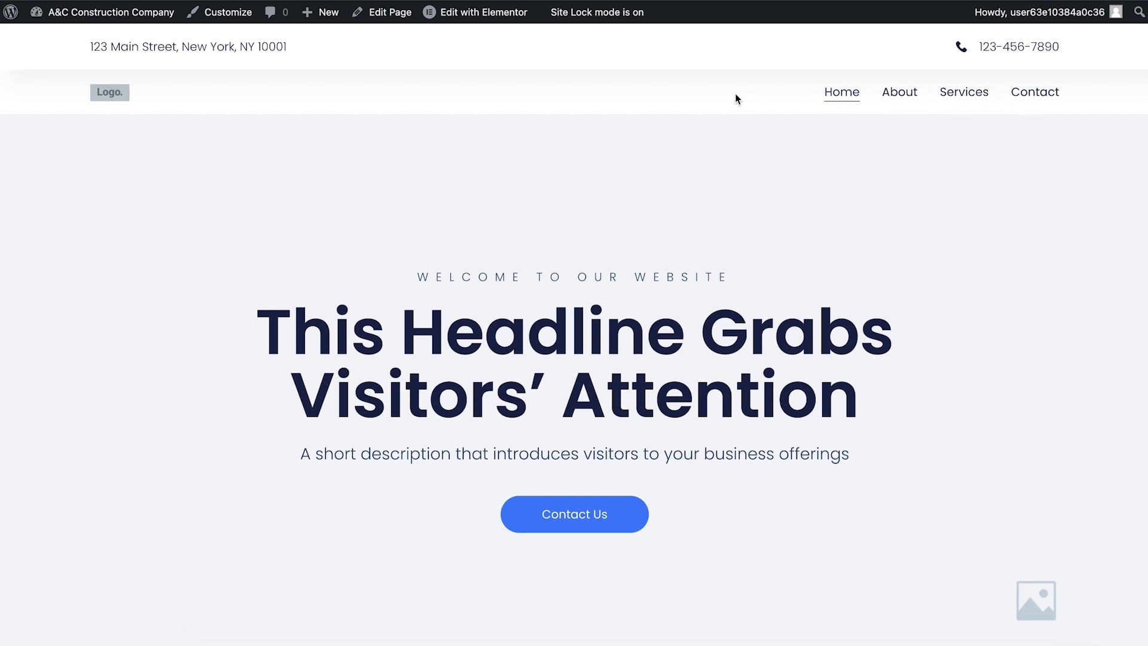
pyautogui.moveTo(112, 13)
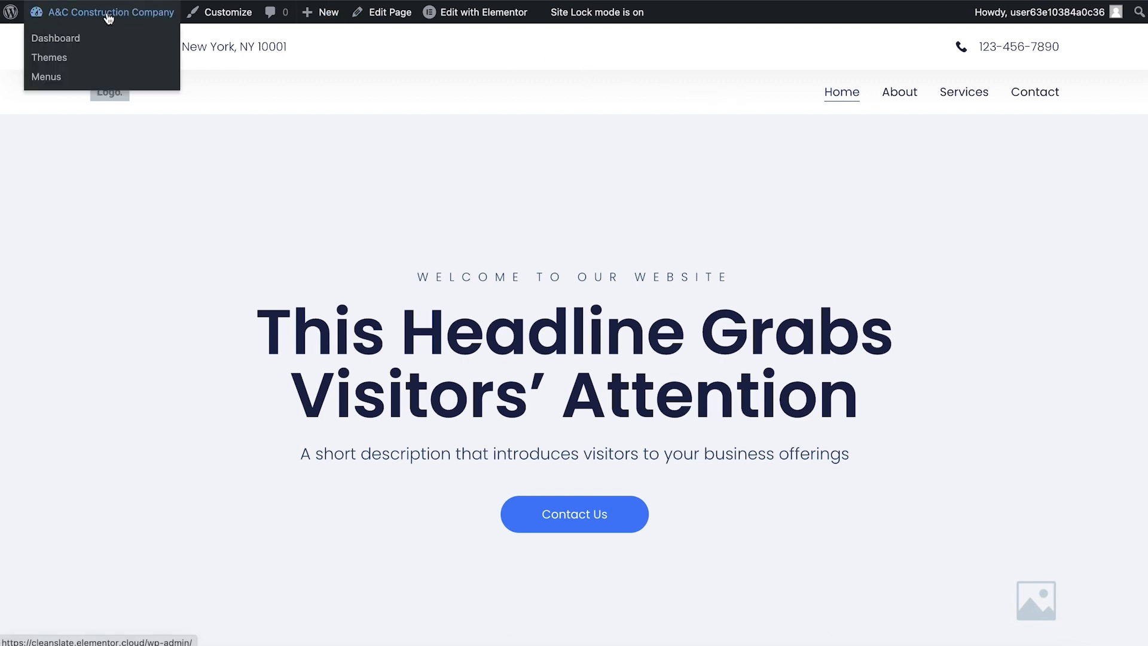
pyautogui.click(77, 38)
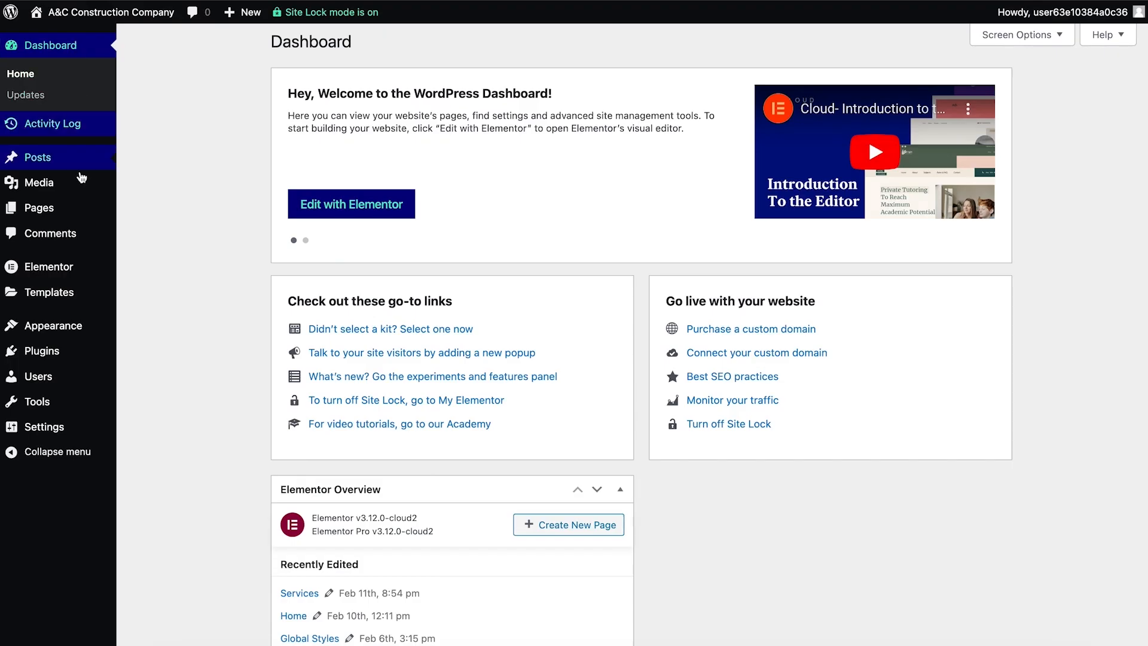
# - Add the Portfolio posts page to the site's Primary Menu
pyautogui.moveTo(60, 324)
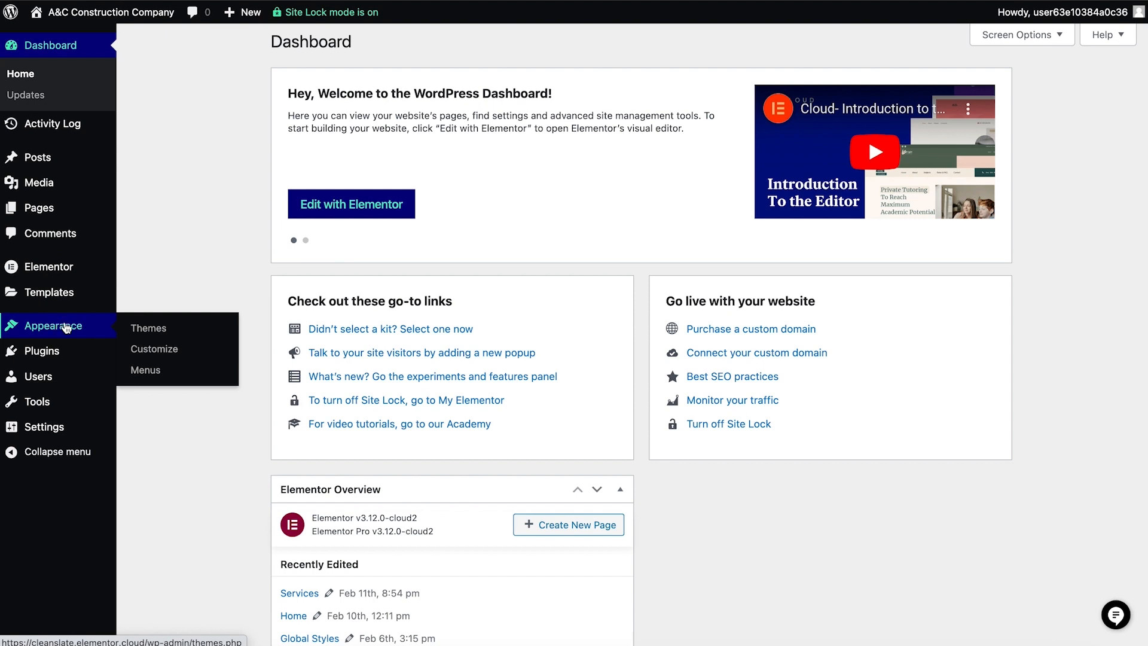
pyautogui.click(145, 370)
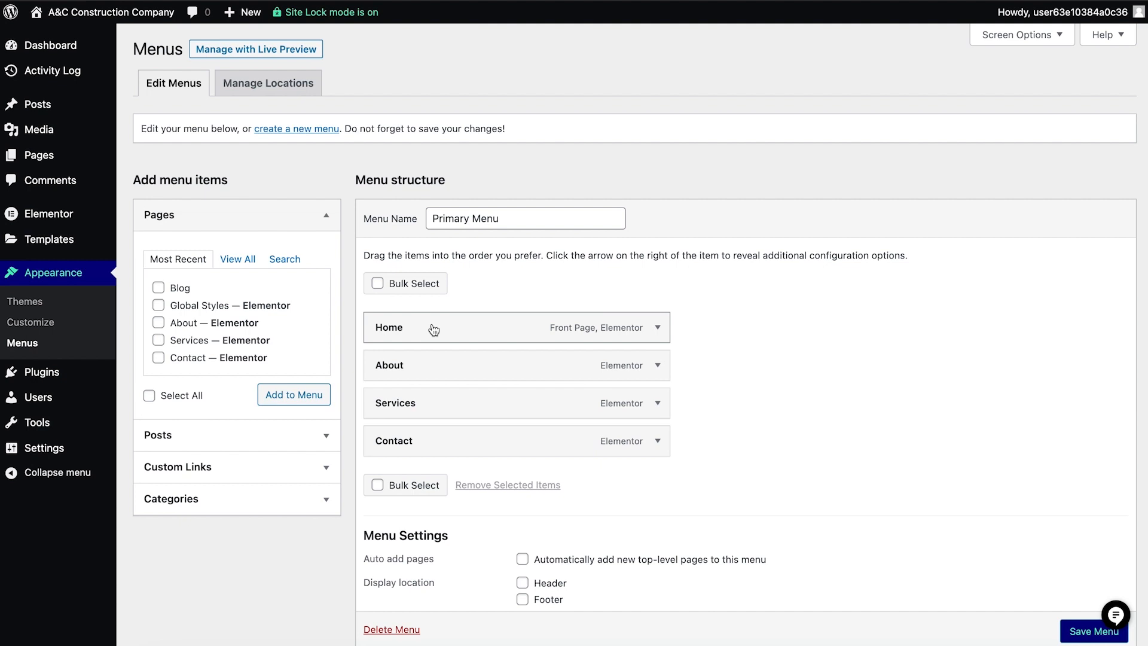
pyautogui.moveTo(452, 414); pyautogui.dragTo(485, 365)
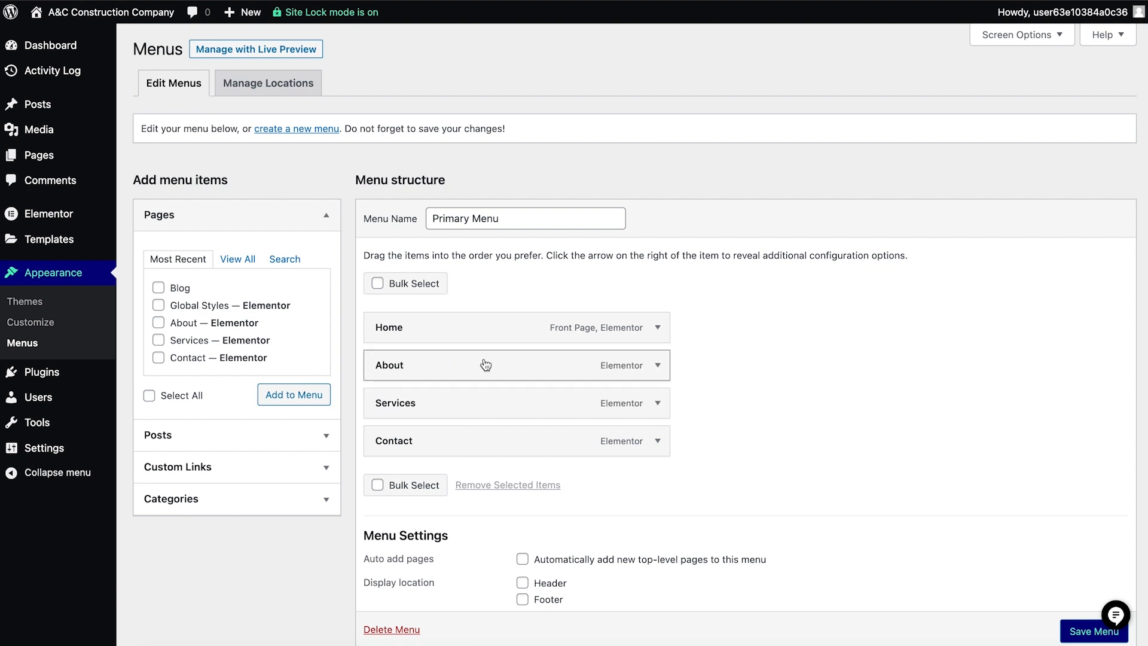
pyautogui.click(243, 262)
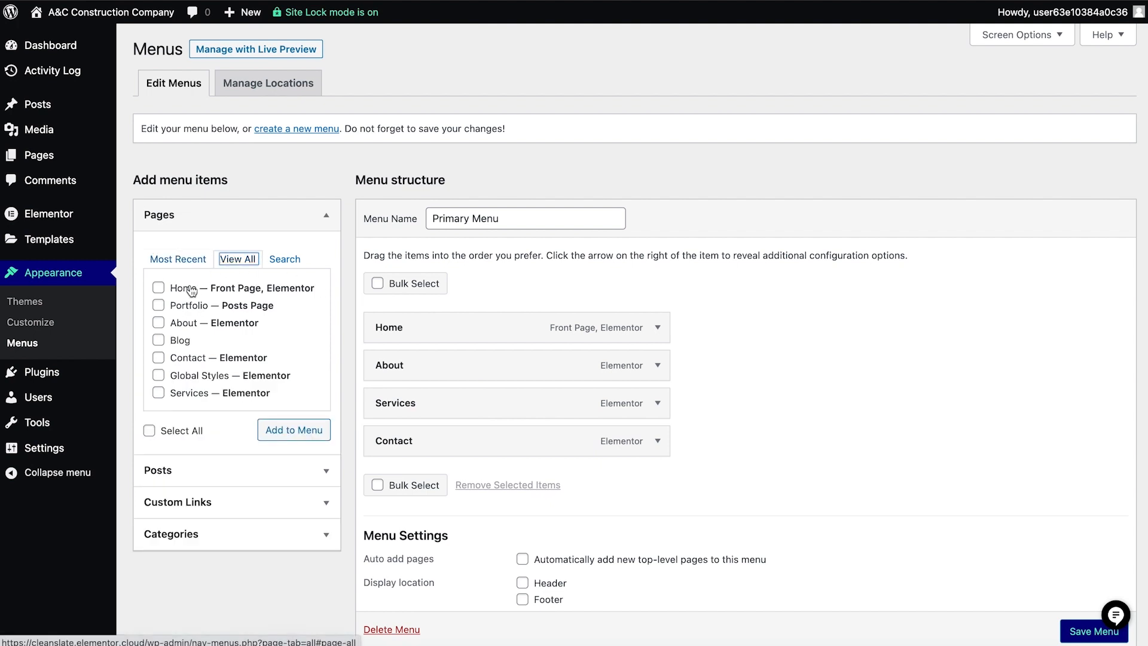
pyautogui.click(180, 306)
pyautogui.click(275, 432)
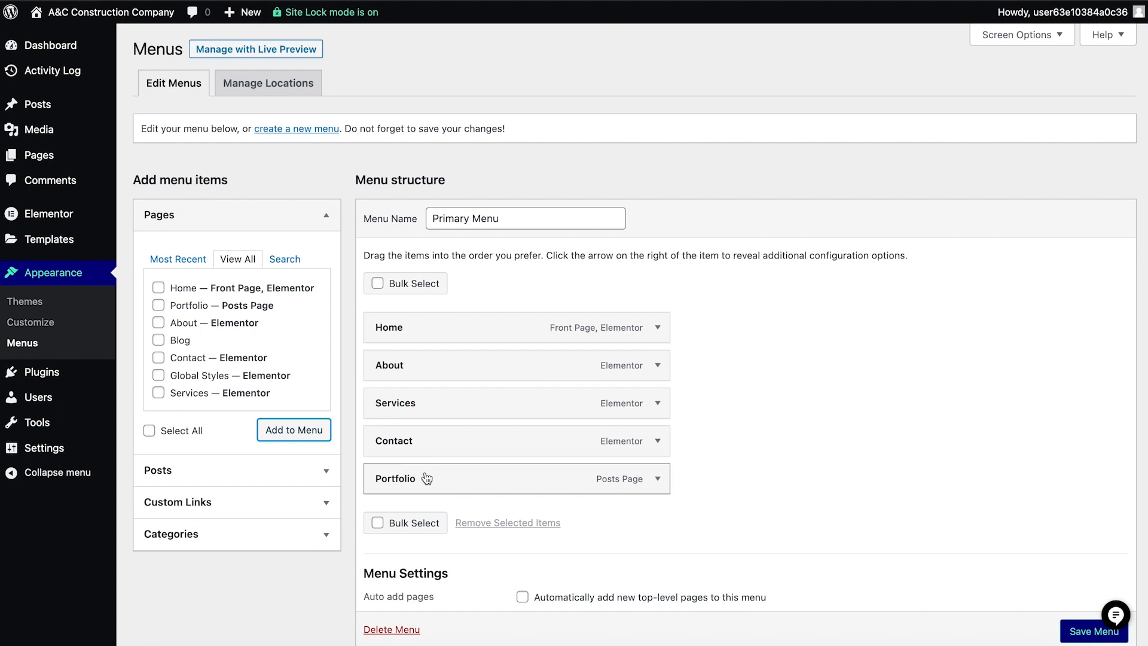
# - Place Portfolio between Services and Contact in the Primary Menu, save the menu, and visit the site
pyautogui.moveTo(426, 478); pyautogui.dragTo(430, 435)
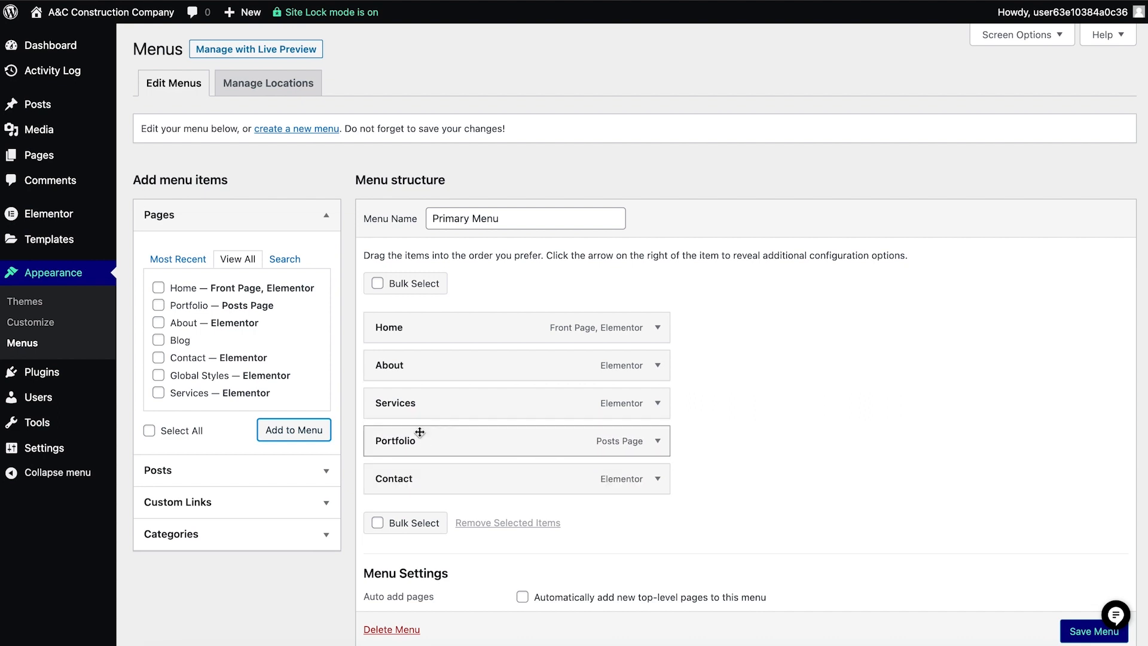
pyautogui.click(1070, 635)
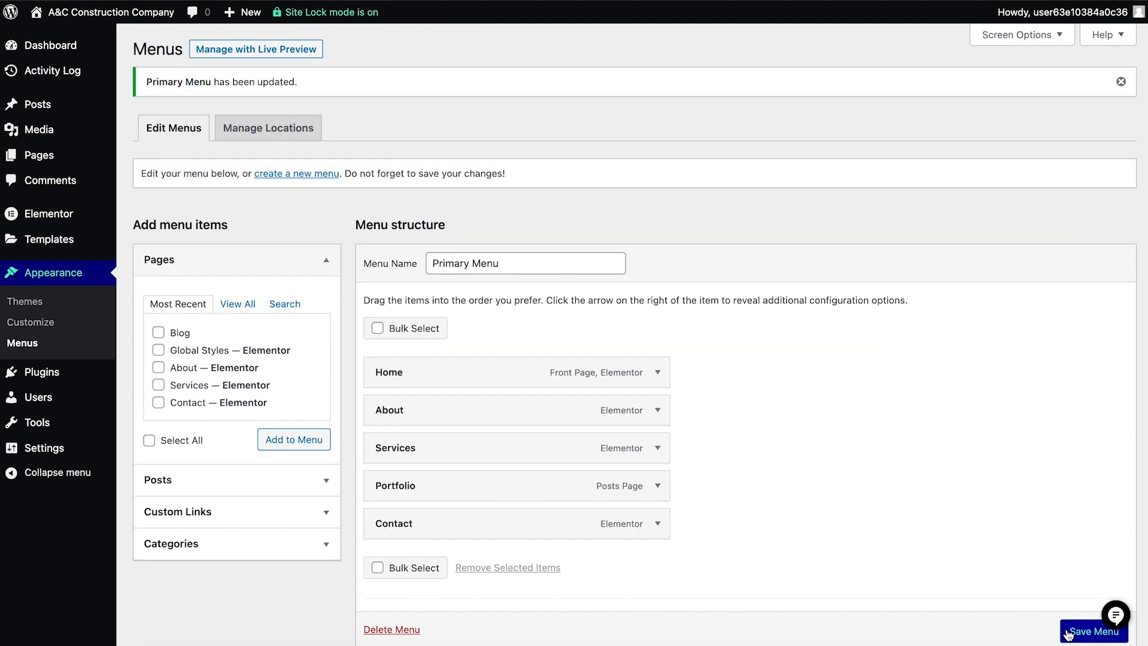
pyautogui.moveTo(114, 14)
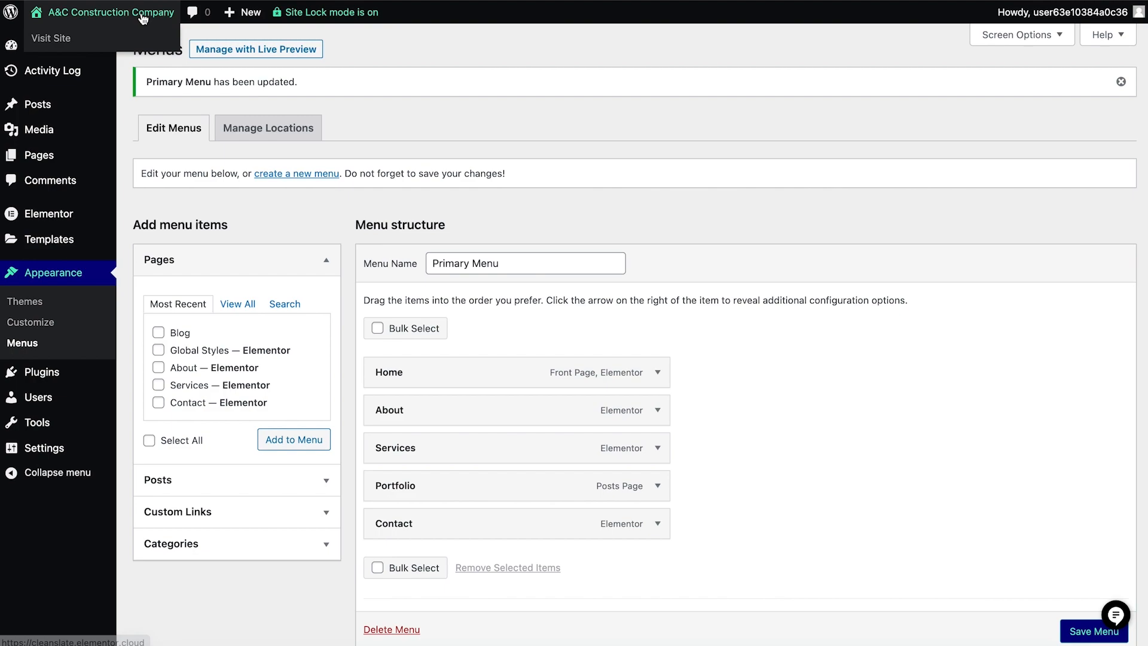
pyautogui.click(122, 38)
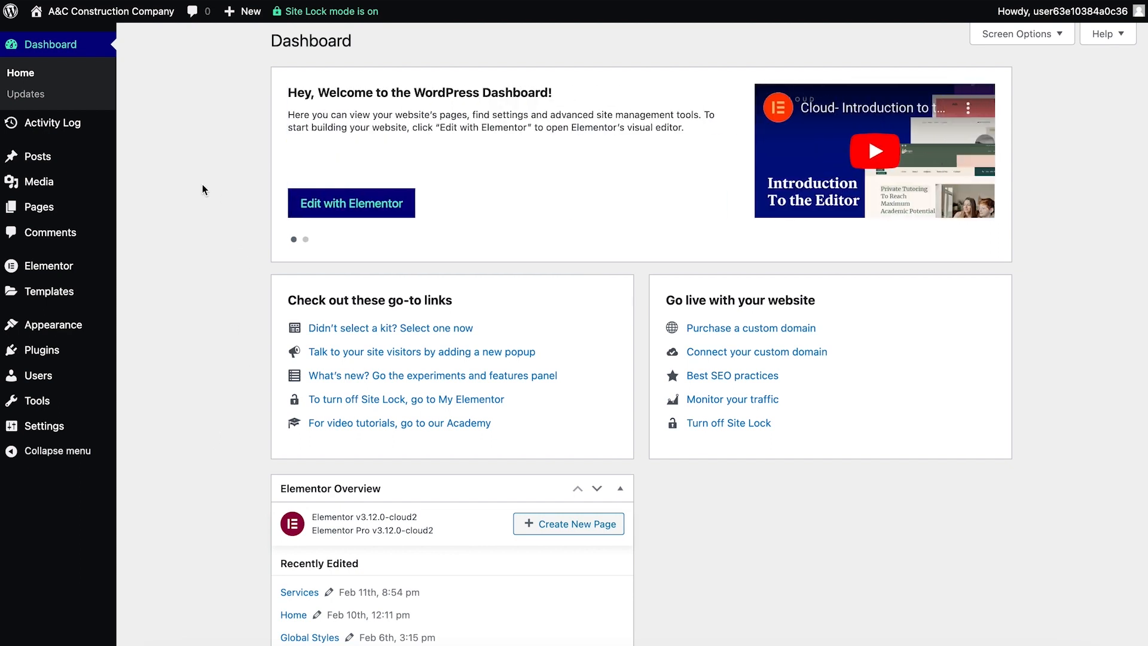
# - Change the caption of the first placeholder image in the media library to "Just Another Placeholder image"
pyautogui.moveTo(40, 180)
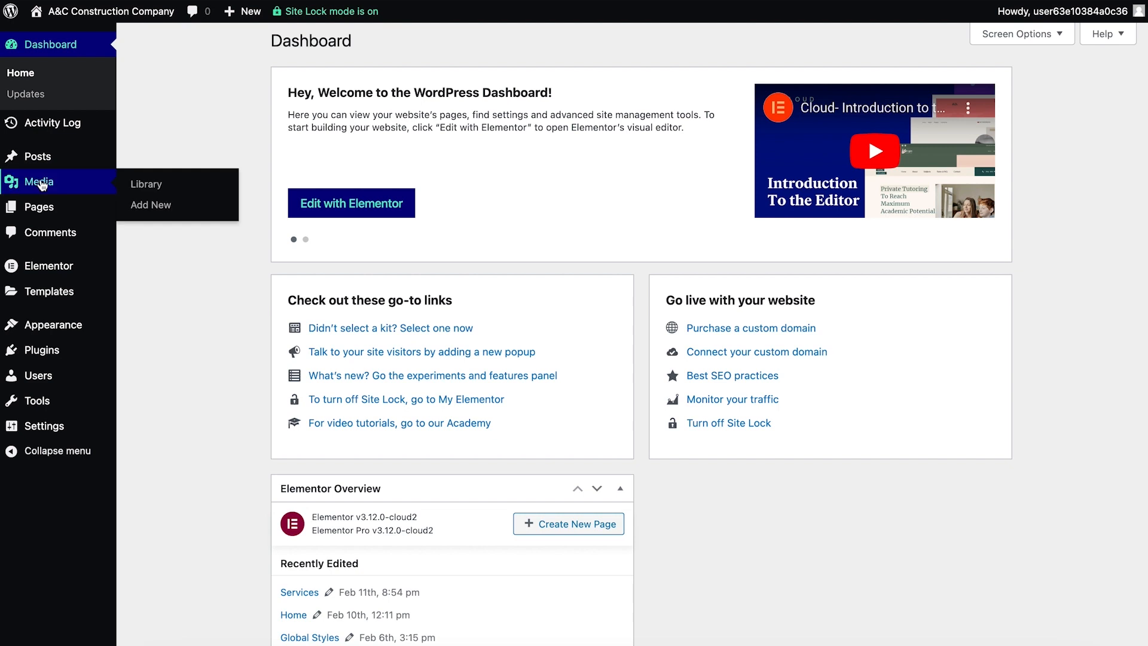
pyautogui.click(147, 185)
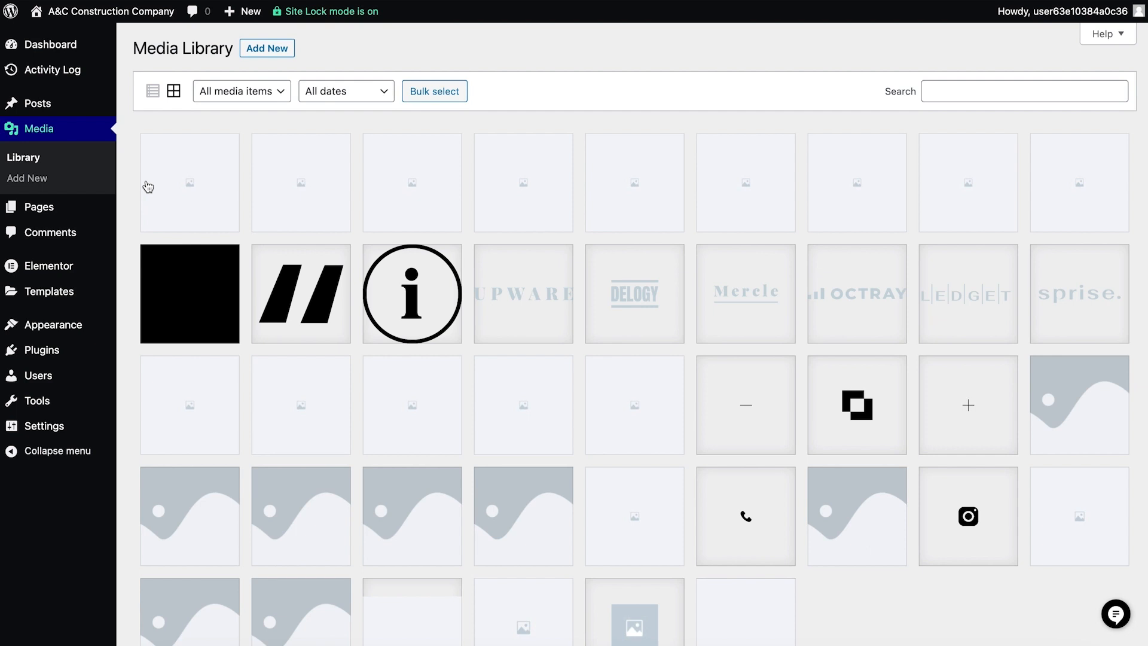
pyautogui.click(149, 184)
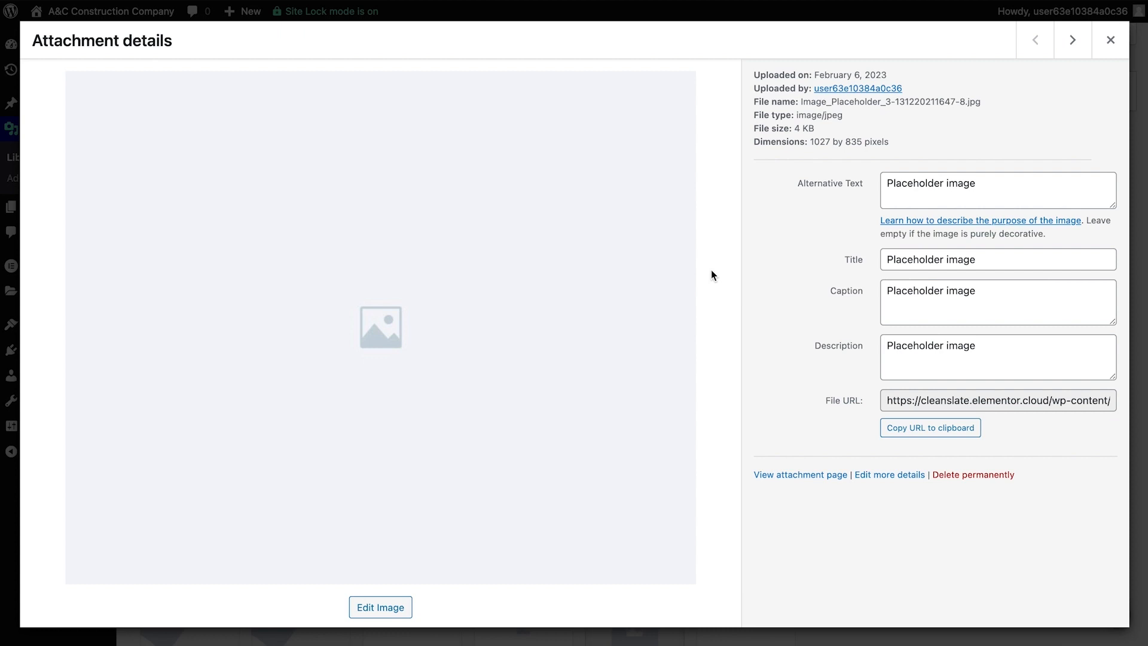
pyautogui.click(887, 290)
pyautogui.write('Just Ano')
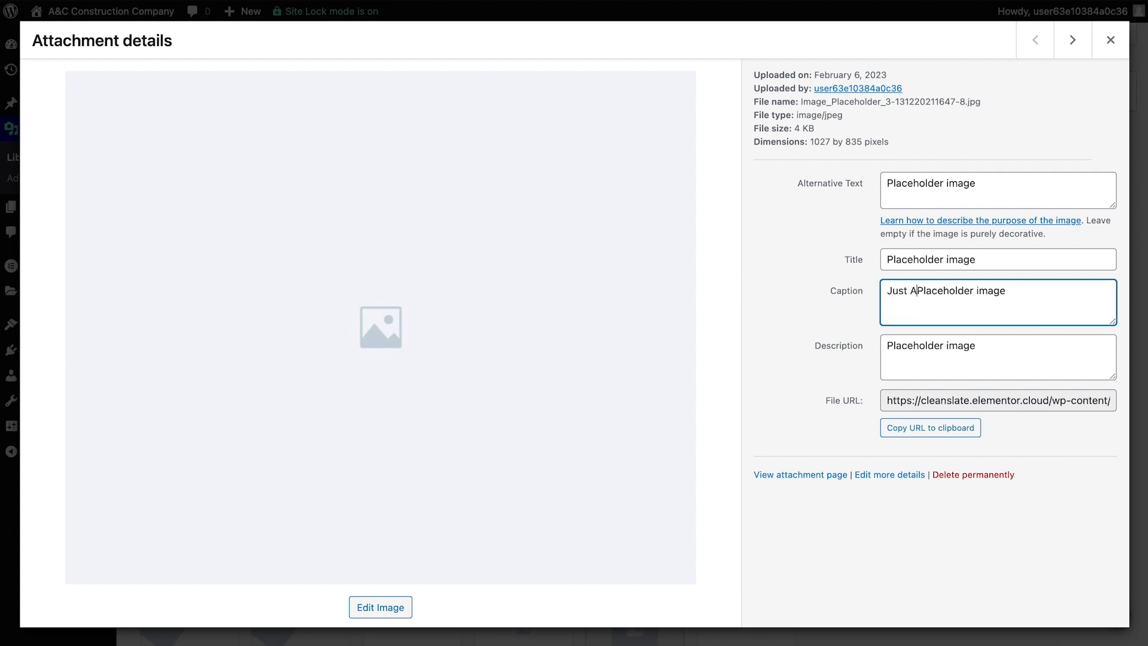
pyautogui.write('ther')
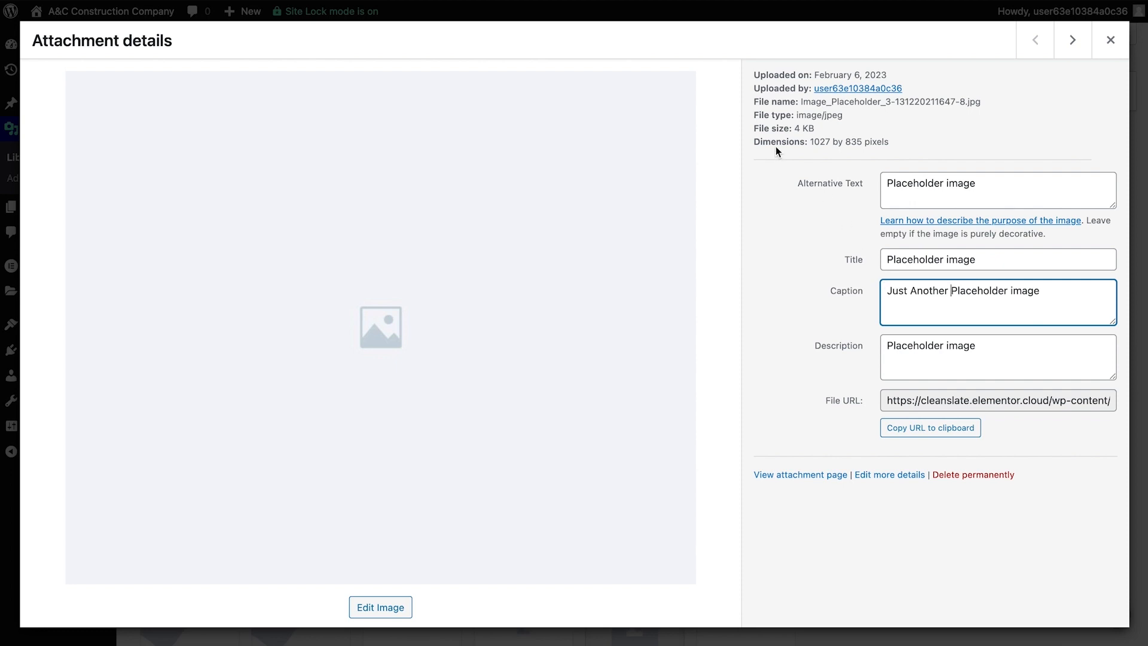
# - Check the placeholder image's file size in its attachment details, and return to the dashboard
pyautogui.moveTo(754, 128); pyautogui.dragTo(815, 128)
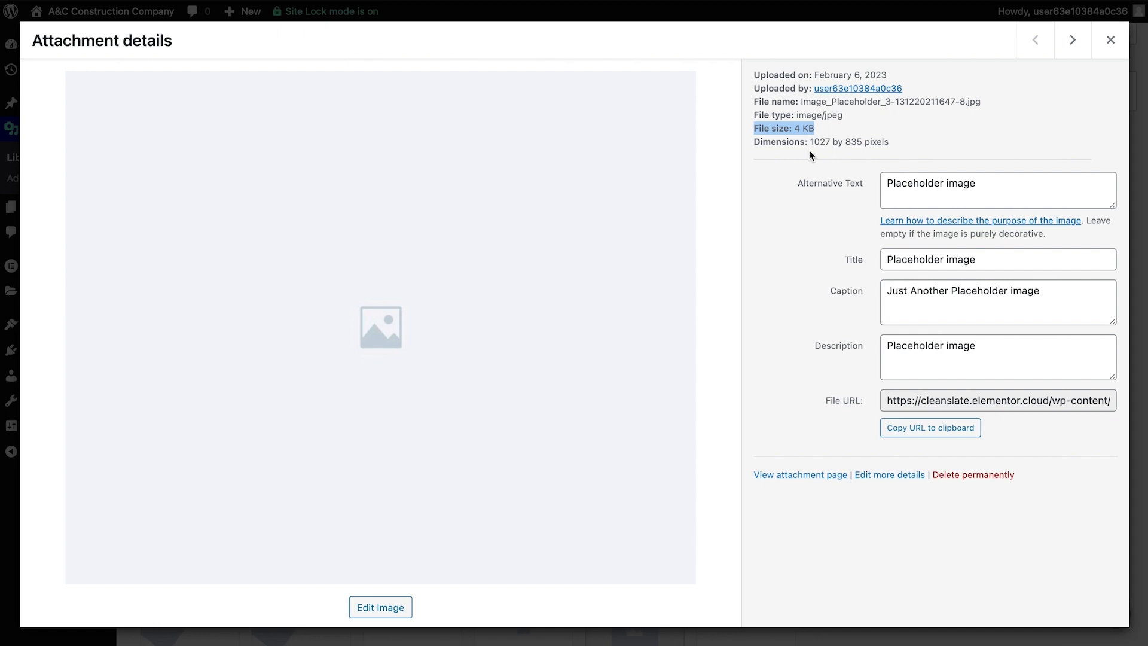
pyautogui.click(1110, 40)
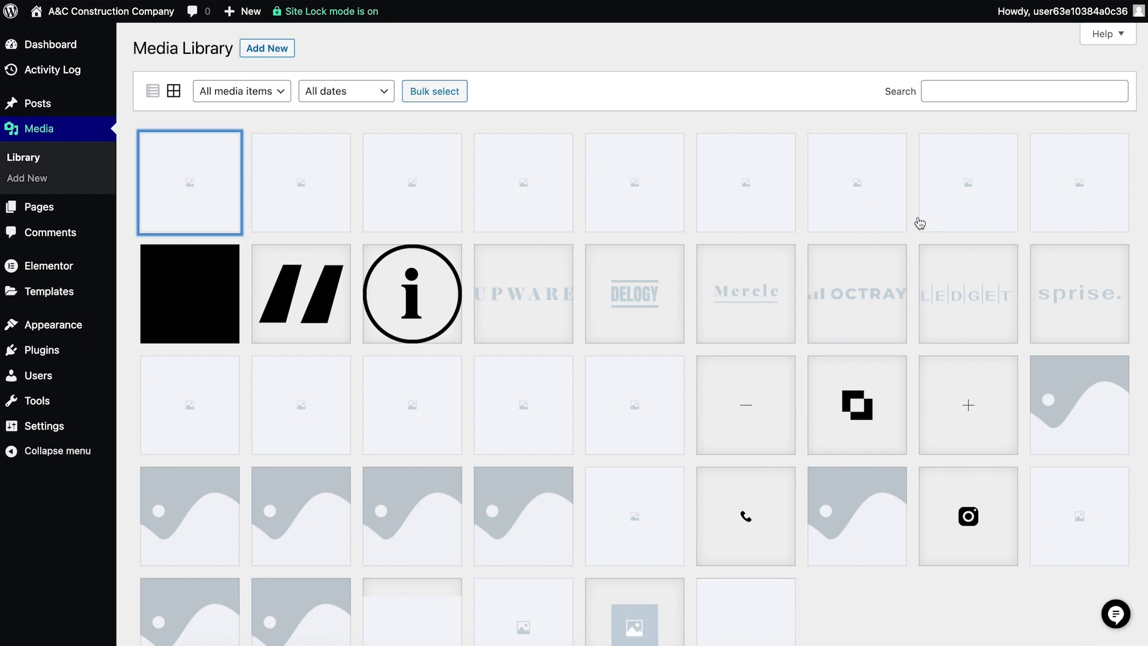
pyautogui.click(43, 43)
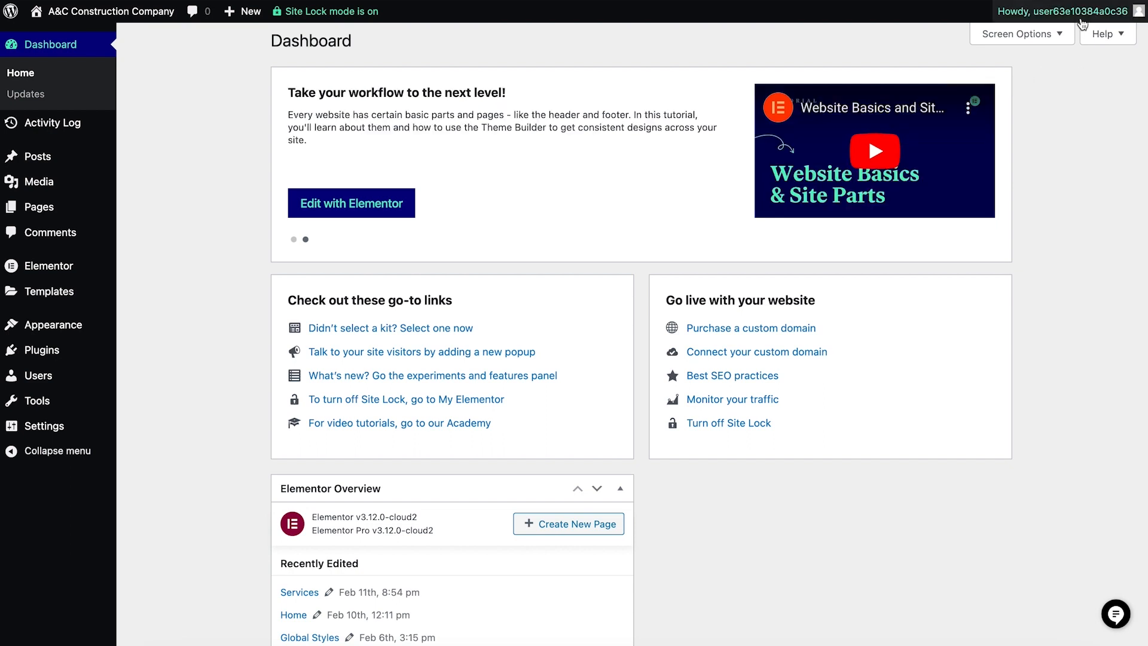
# - Open the administrator's profile for editing from the list of all users
pyautogui.moveTo(1083, 22)
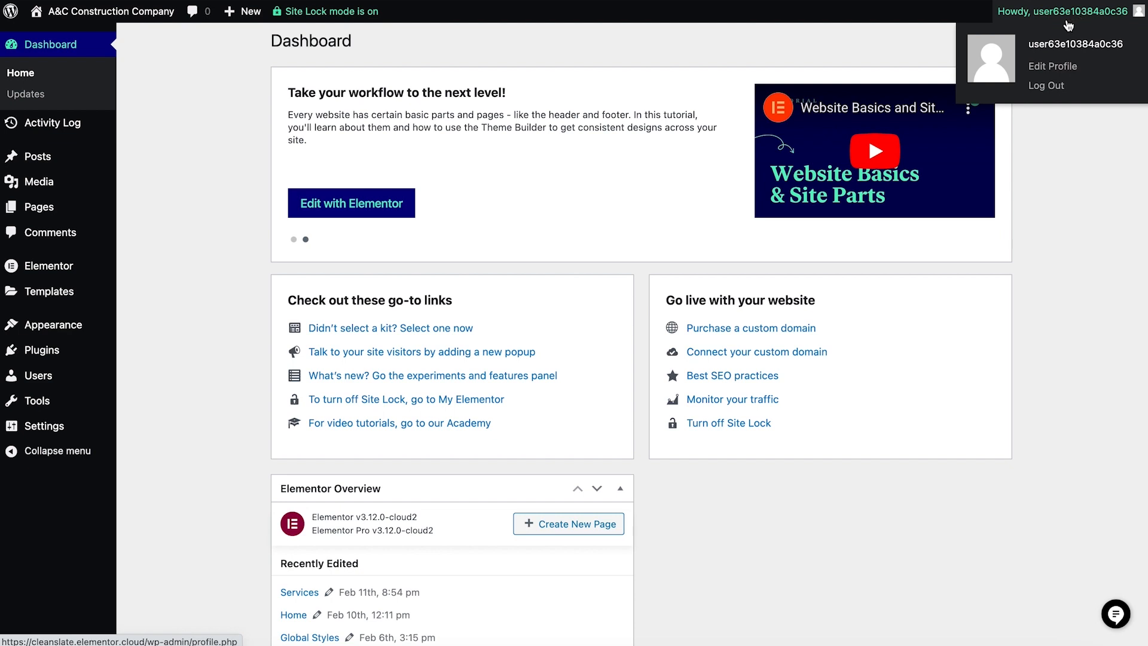
pyautogui.moveTo(96, 382)
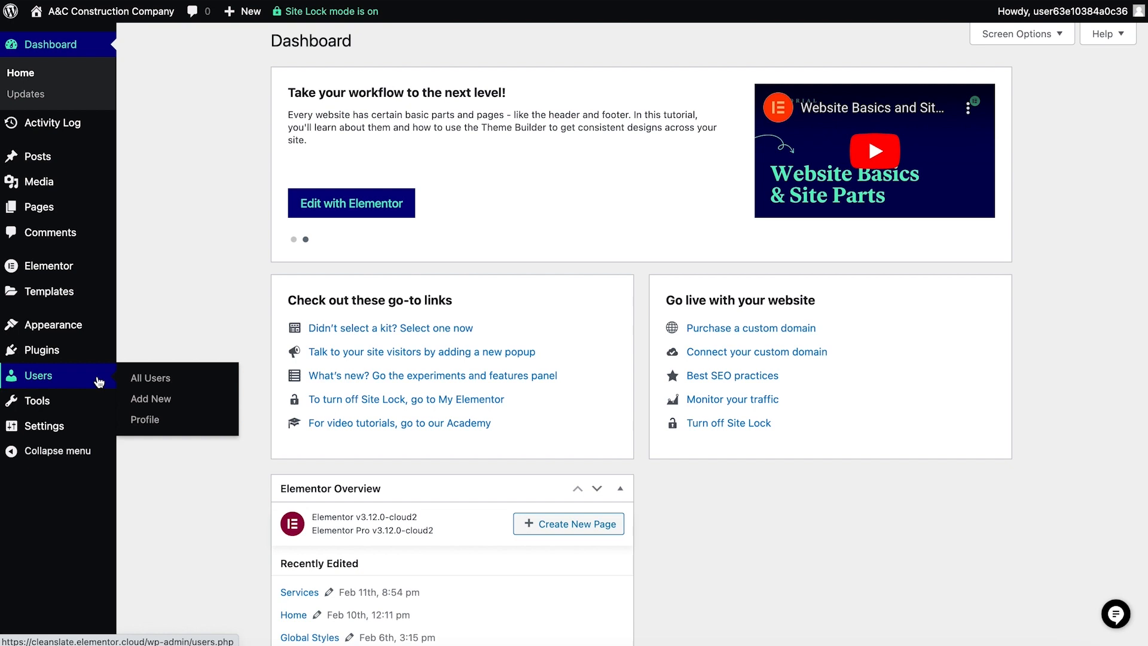
pyautogui.click(143, 382)
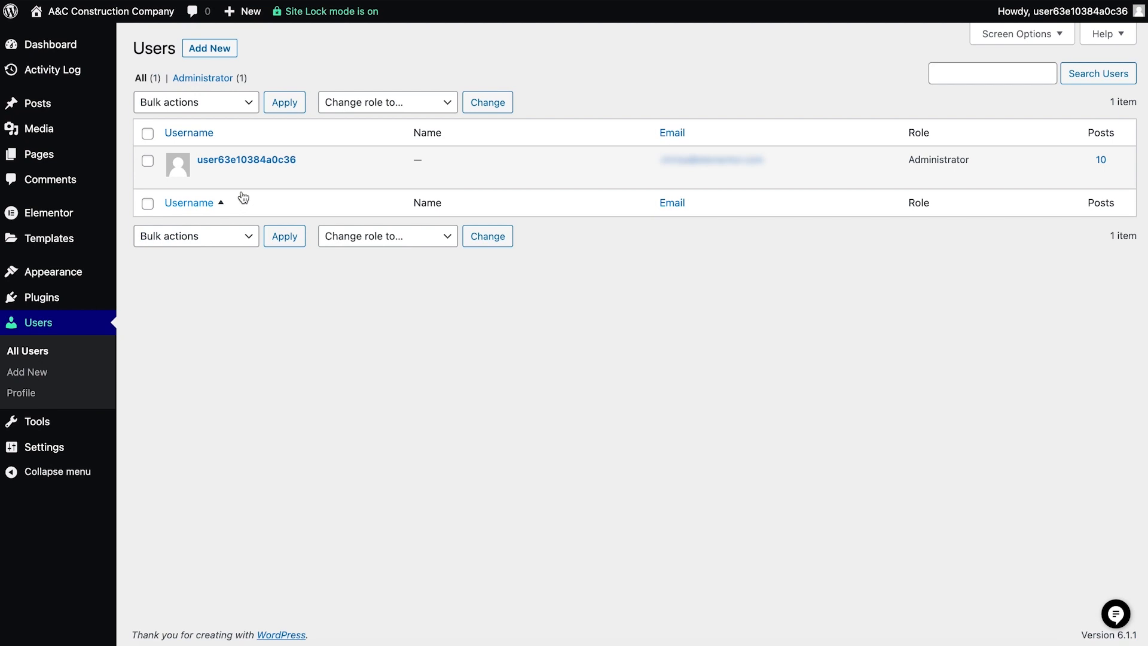
pyautogui.moveTo(228, 179)
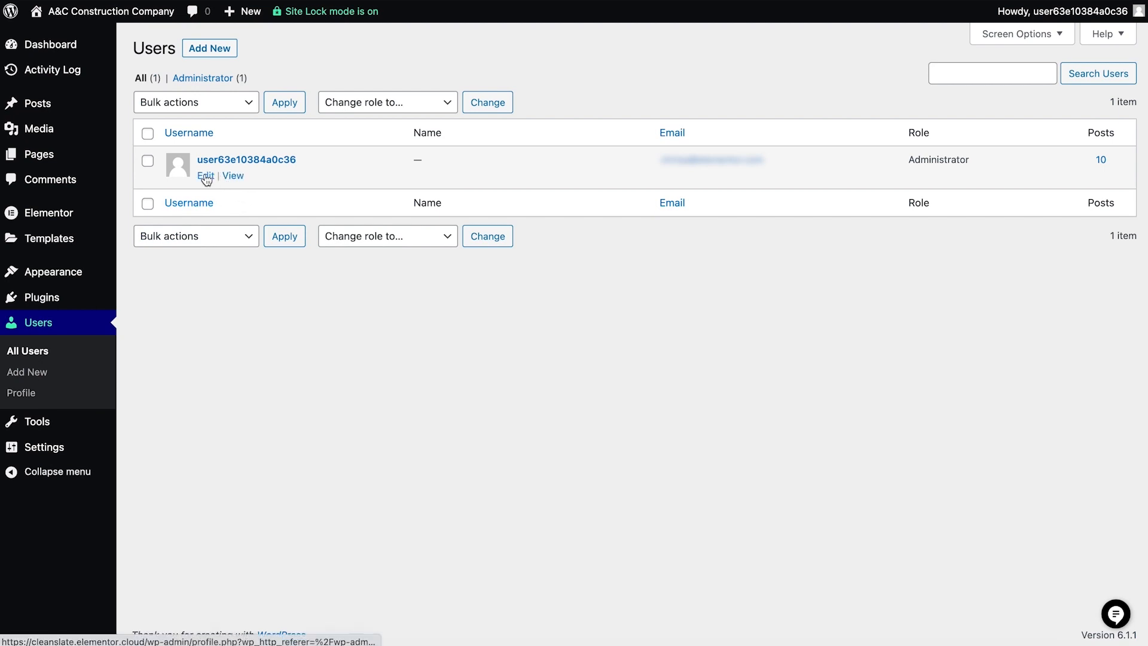
pyautogui.click(206, 177)
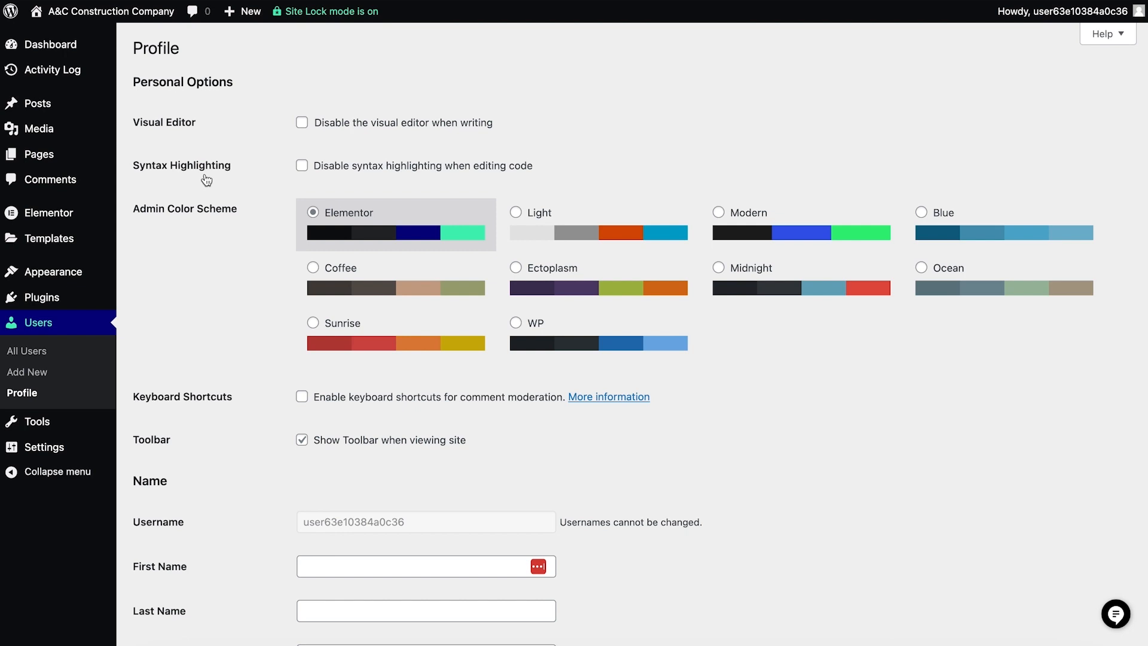
# - Preview the Light, Modern and Blue admin color schemes, and restore the Elementor scheme
pyautogui.click(588, 221)
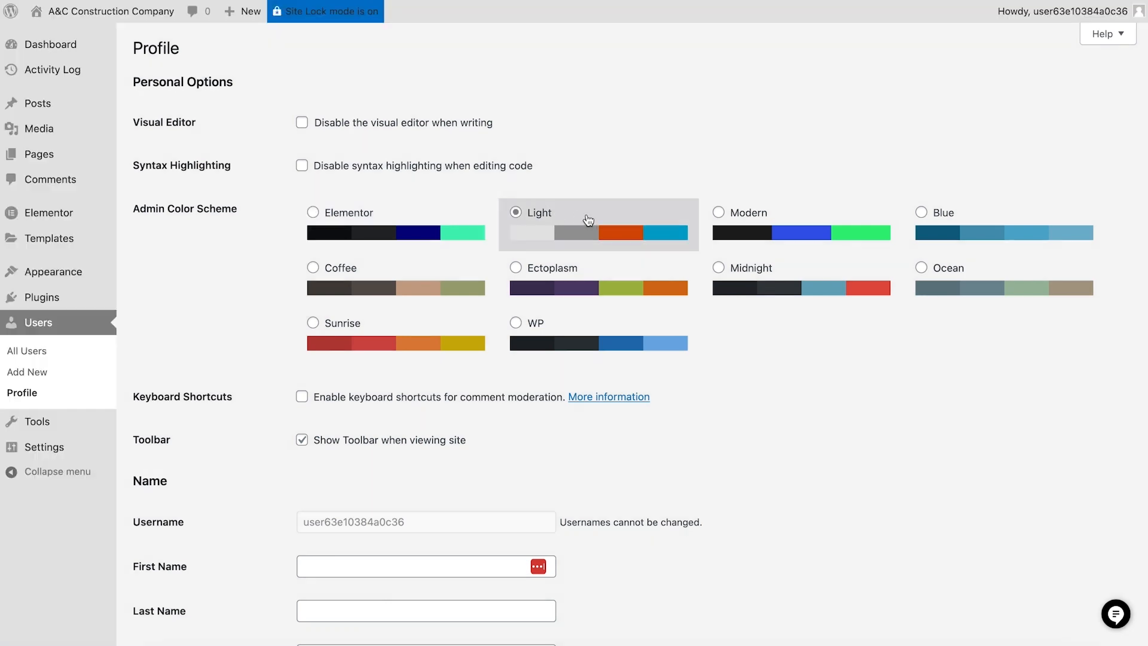
pyautogui.click(750, 227)
pyautogui.click(976, 211)
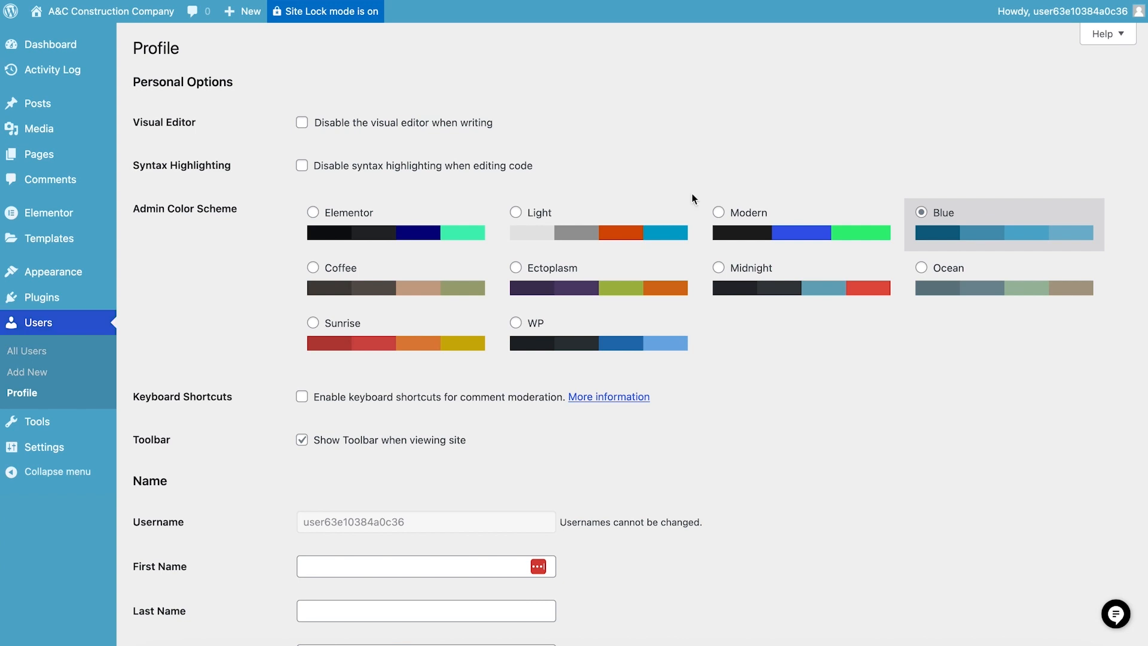
pyautogui.click(462, 213)
# - Enter the administrator's first and last name, and set the nickname to A&C Construction Company
pyautogui.scroll(-5, 458, 222)
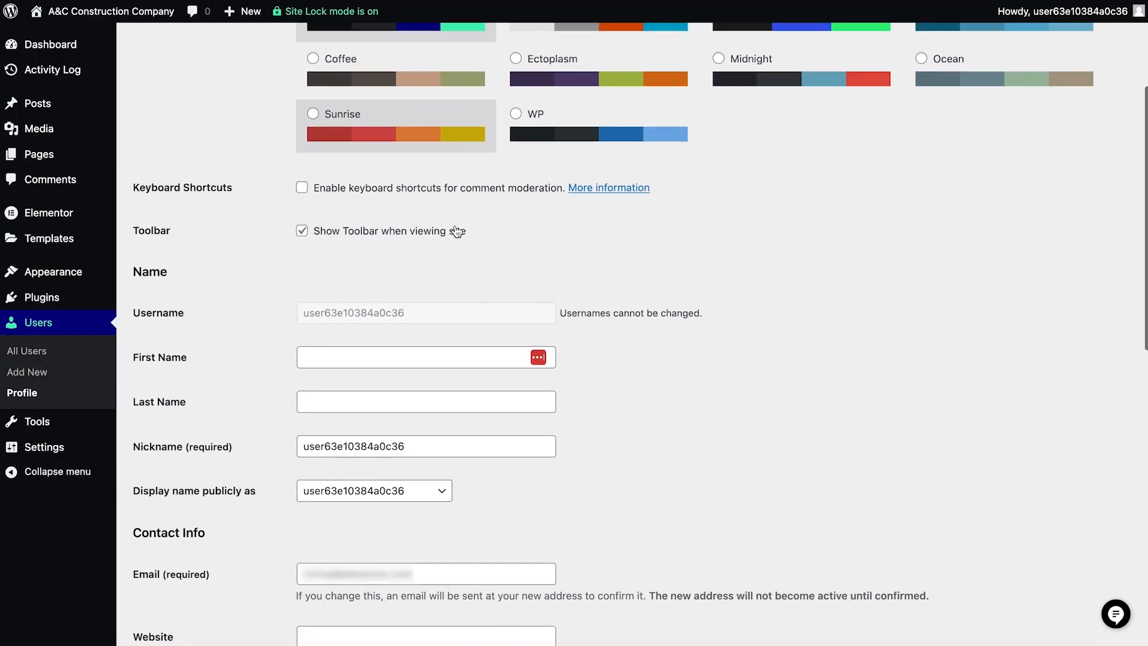
pyautogui.scroll(-2, 454, 230)
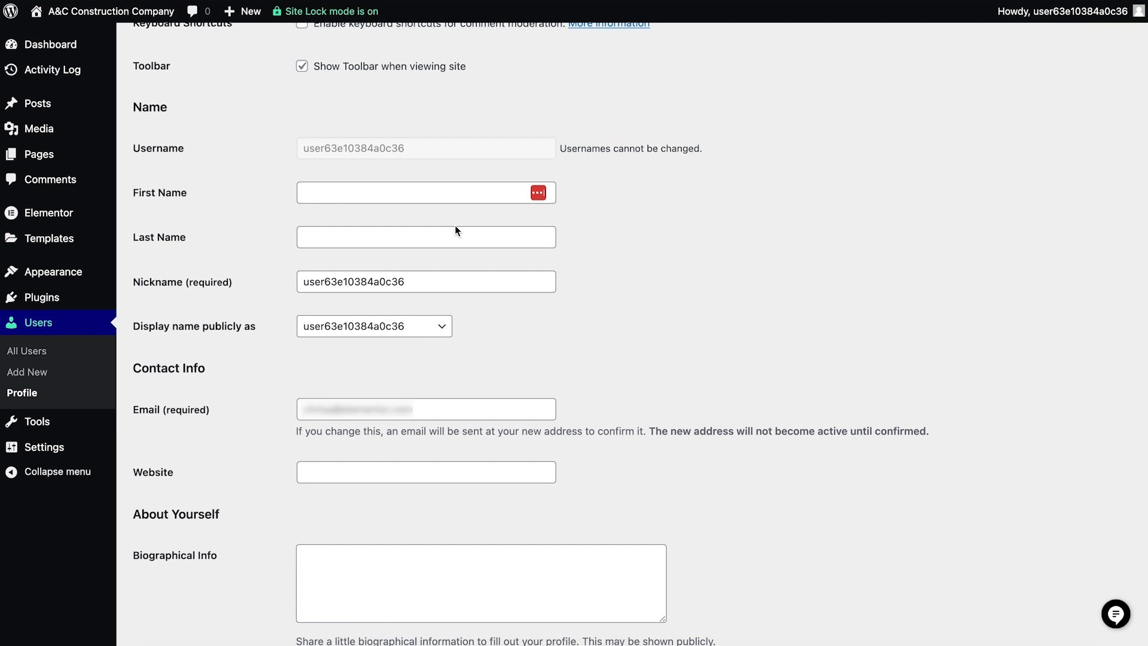
pyautogui.moveTo(712, 148); pyautogui.dragTo(561, 148)
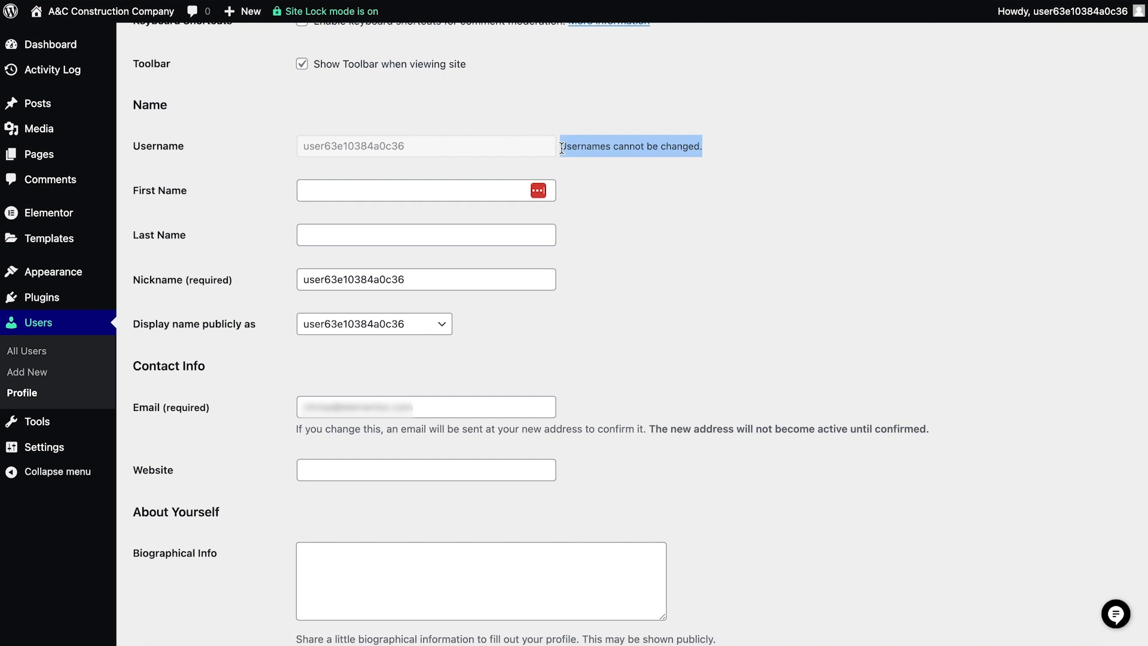
pyautogui.click(367, 190)
pyautogui.write('Jake')
pyautogui.press('Tab')
pyautogui.write('WordPress')
pyautogui.press('Tab')
pyautogui.write('A&C Construction Company')
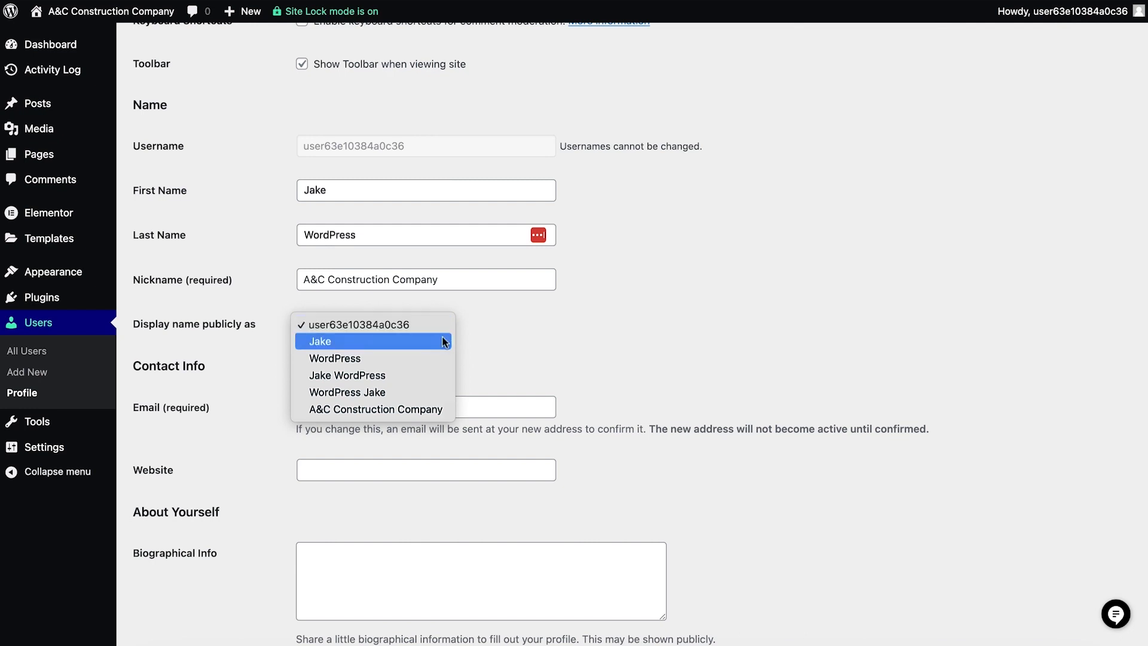
# - Set the publicly displayed name to A&C Construction Company, update the profile, and return to the dashboard
pyautogui.click(438, 410)
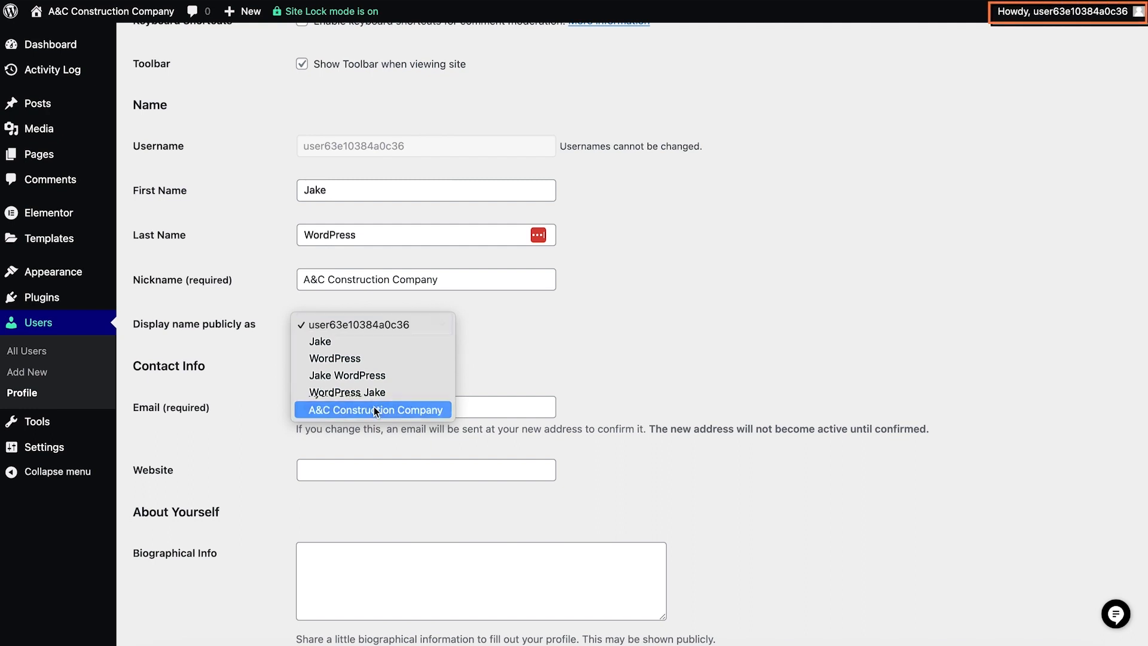
pyautogui.scroll(-8, 373, 406)
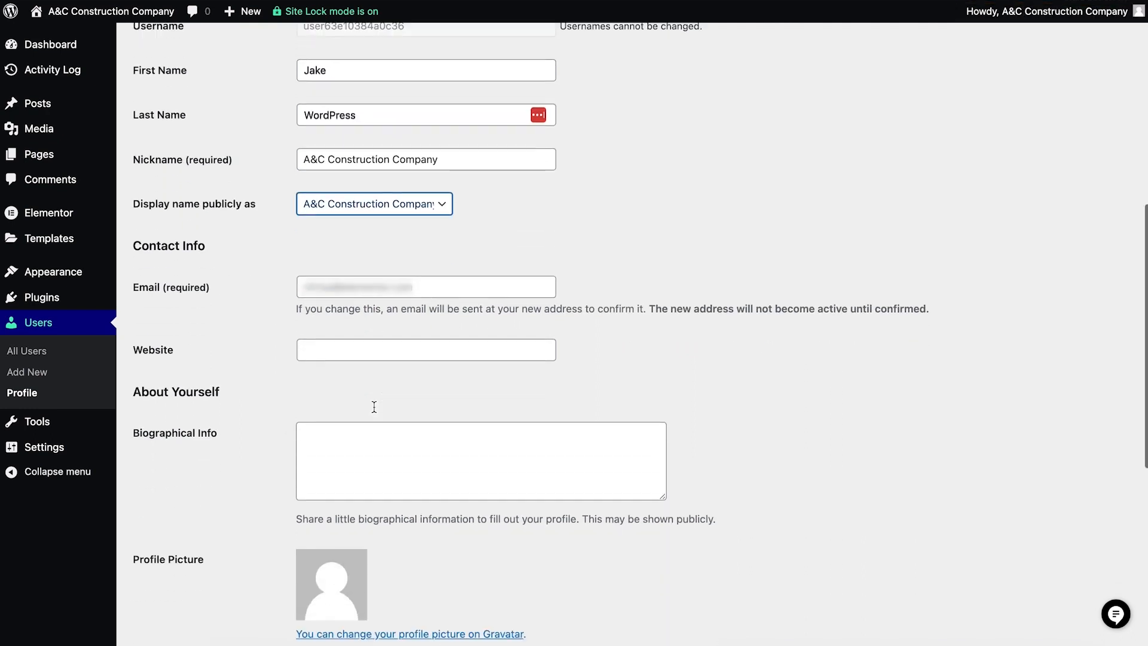
pyautogui.scroll(-2, 269, 466)
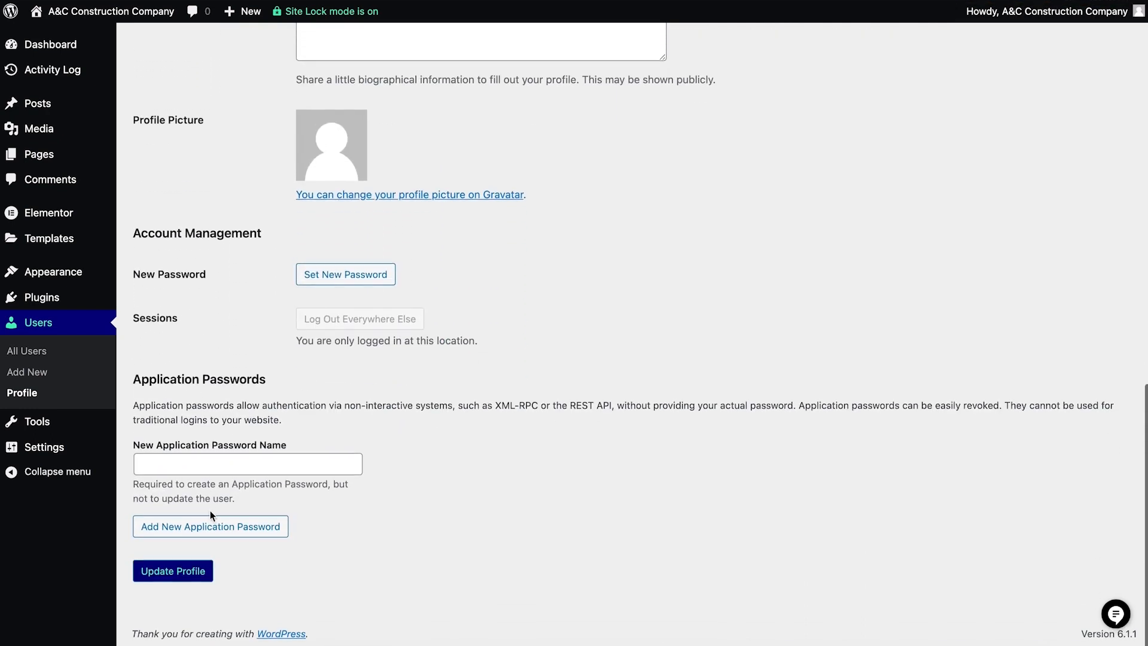
pyautogui.click(178, 574)
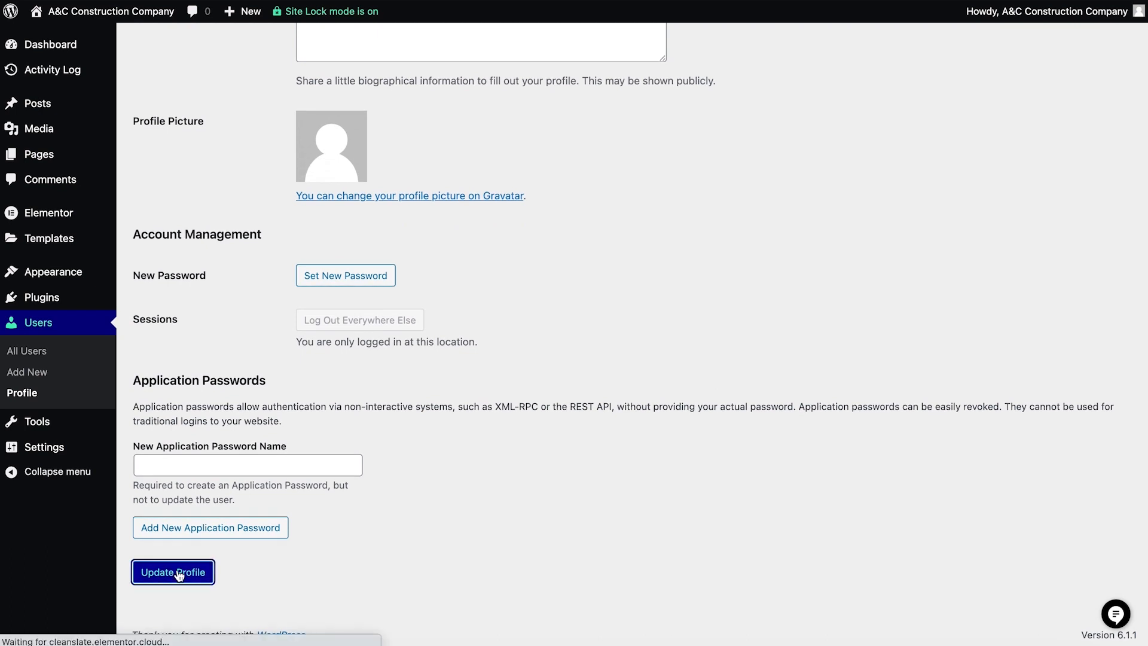
pyautogui.click(70, 44)
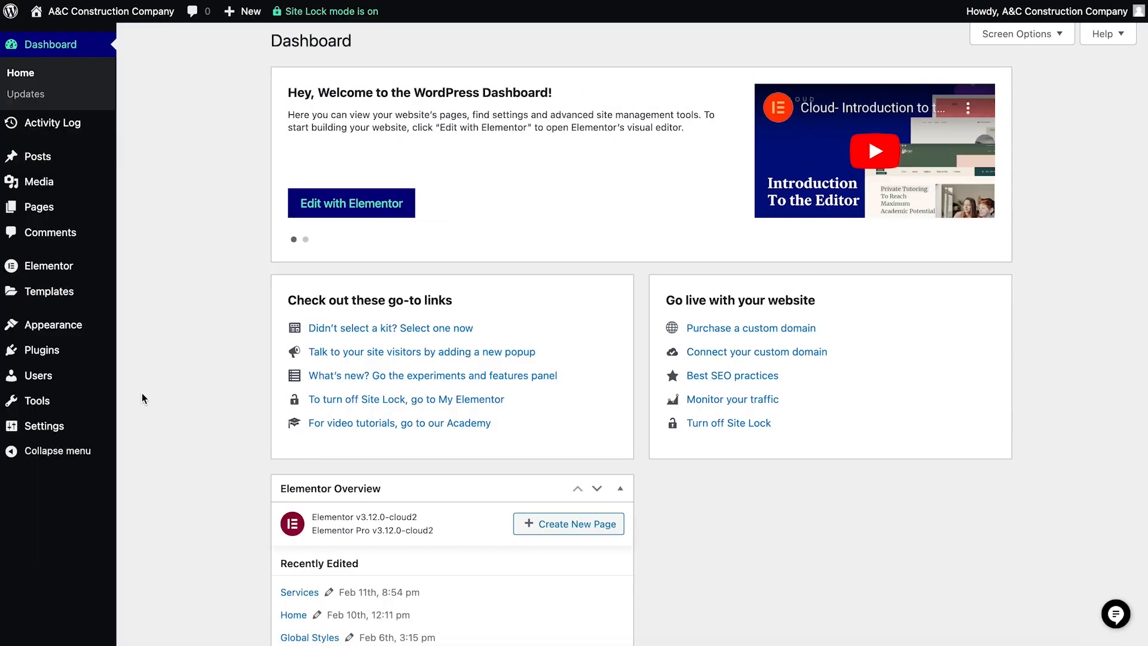
# - Set the site's timezone to UTC-5 in the general settings
pyautogui.click(58, 426)
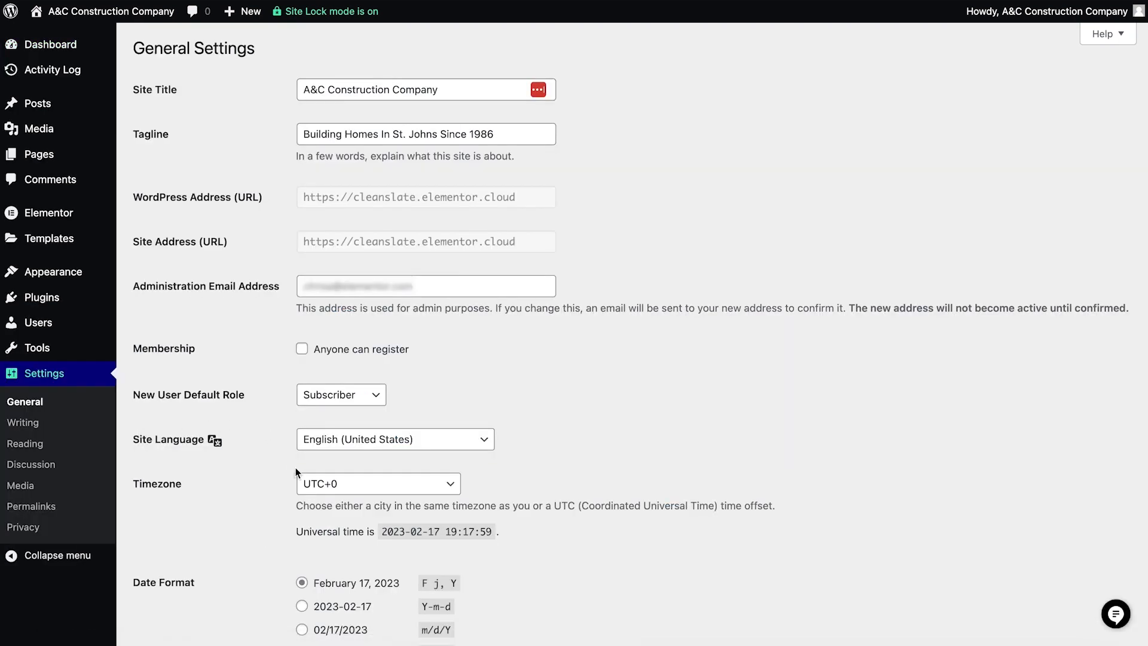
pyautogui.click(312, 482)
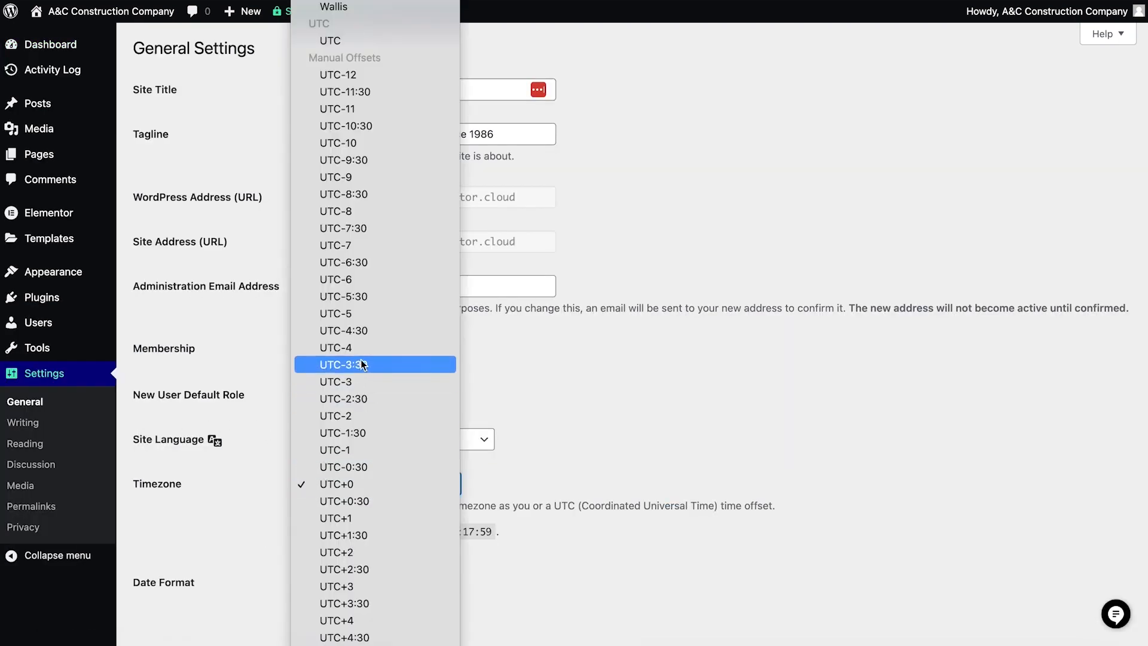
pyautogui.click(353, 317)
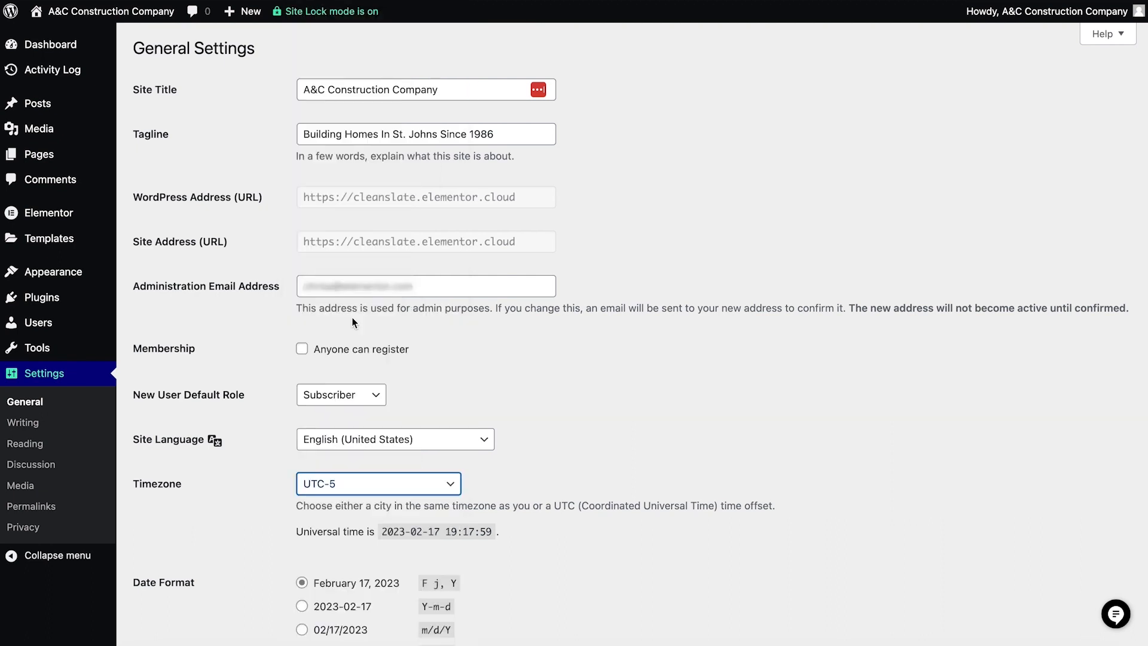
# - Review the available site languages, keep English (United States), and save the general settings
pyautogui.scroll(-2, 351, 323)
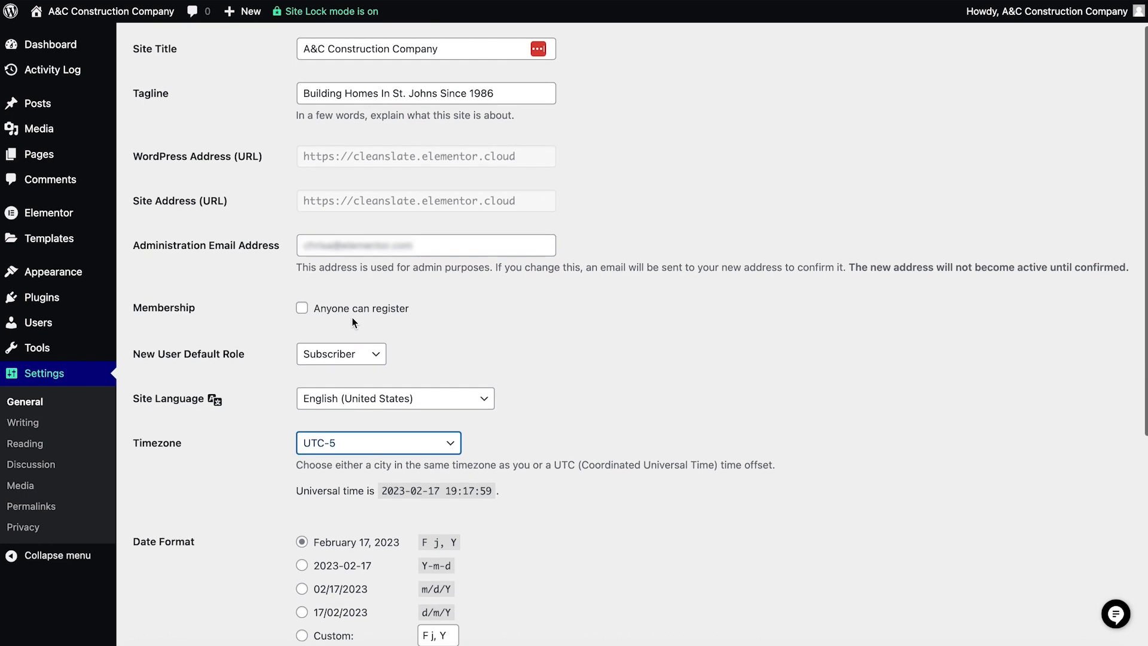
pyautogui.click(343, 404)
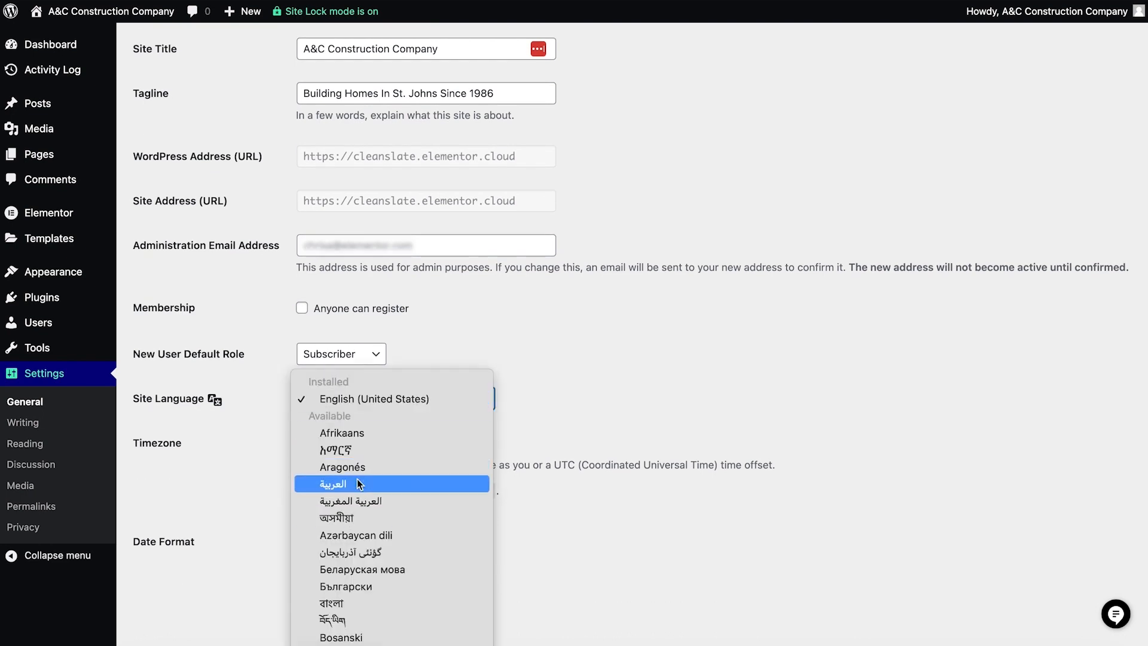
pyautogui.click(367, 398)
pyautogui.scroll(-5, 364, 397)
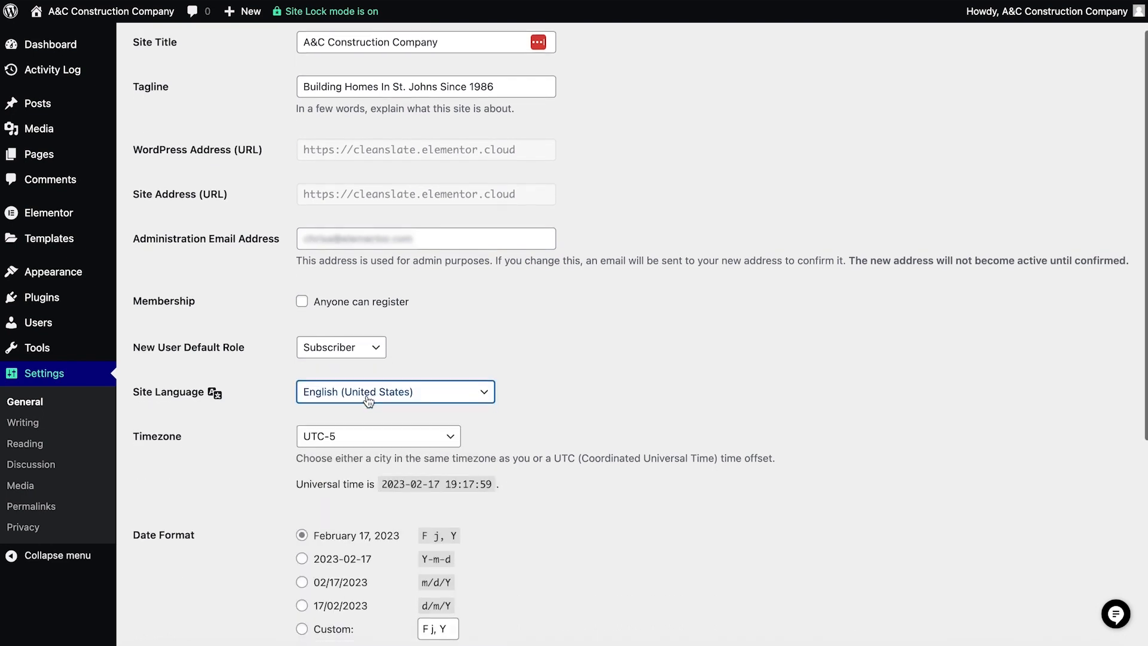
pyautogui.scroll(-1, 360, 404)
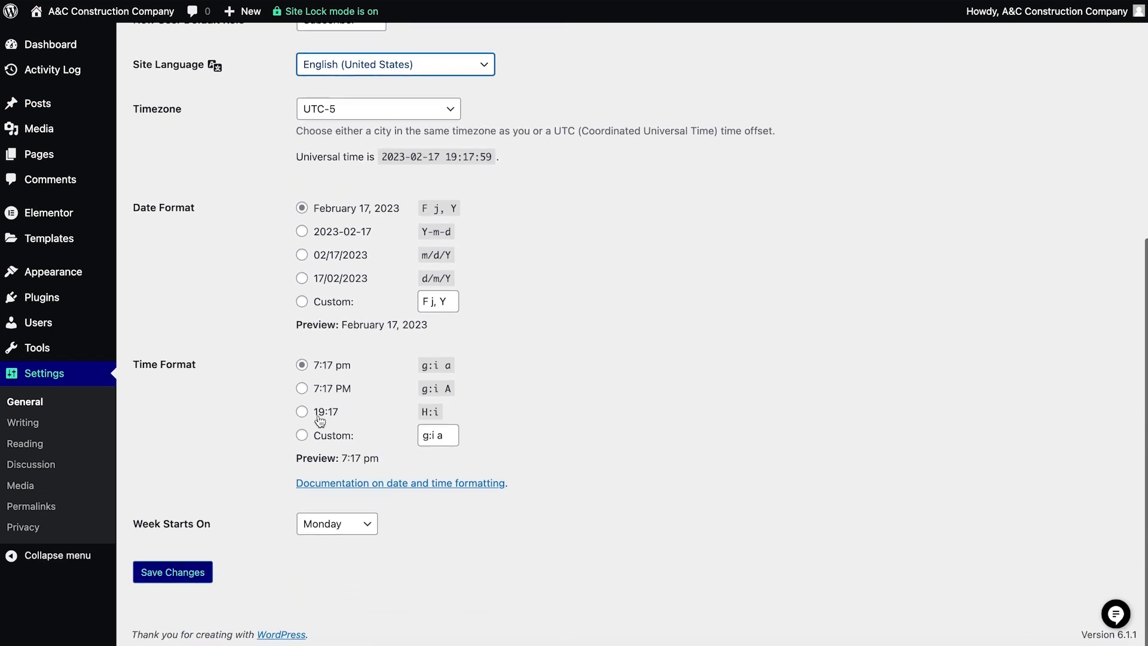
pyautogui.click(168, 573)
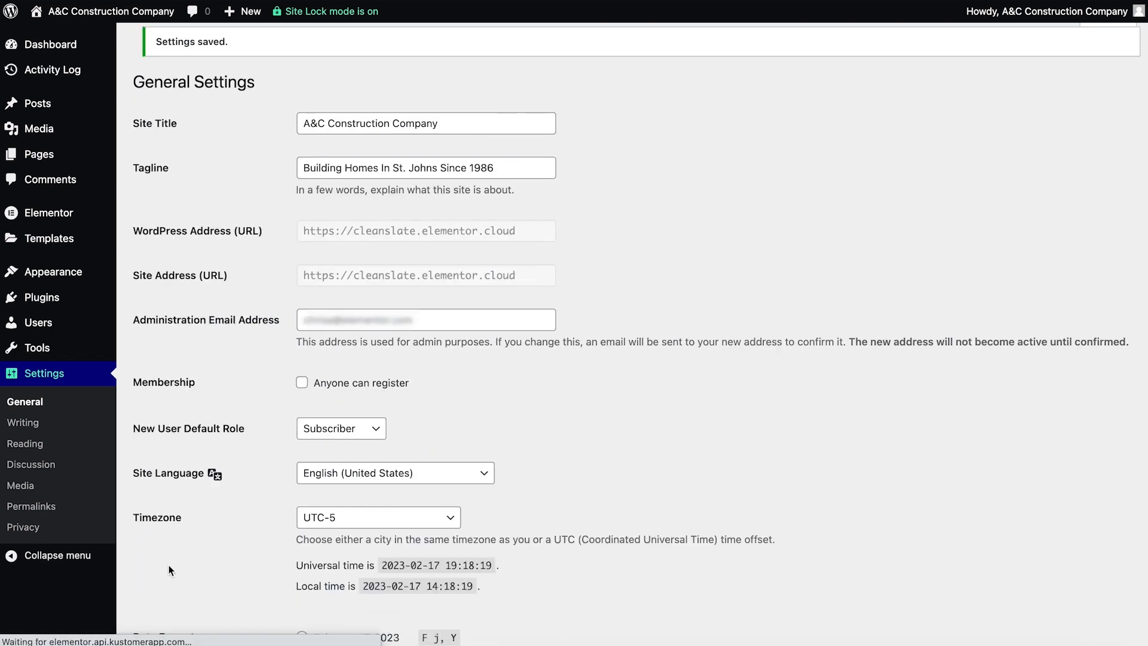
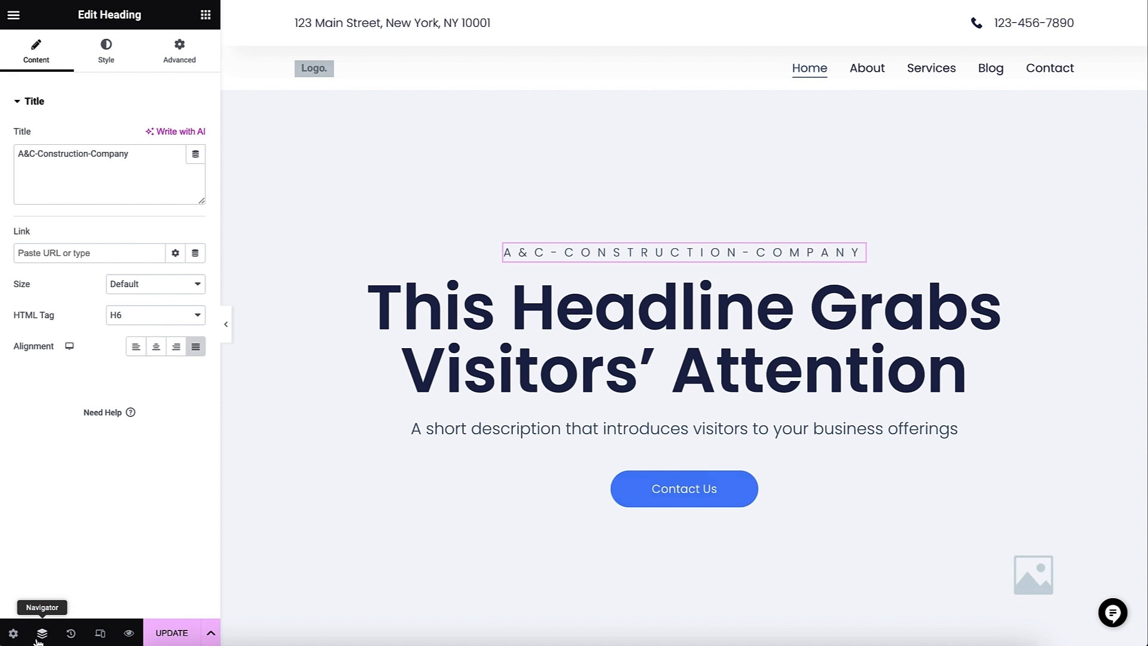
# - Open the Navigator and step through the page's sections from Services to Blog, ending back at the first Hero heading
pyautogui.click(42, 633)
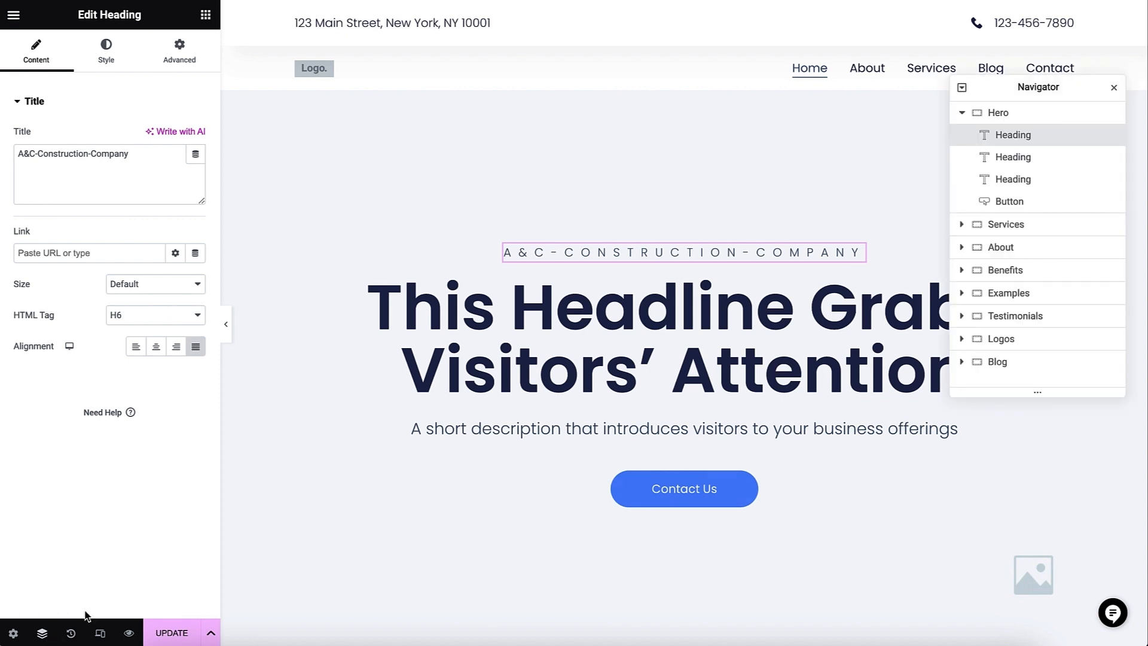
pyautogui.click(1016, 228)
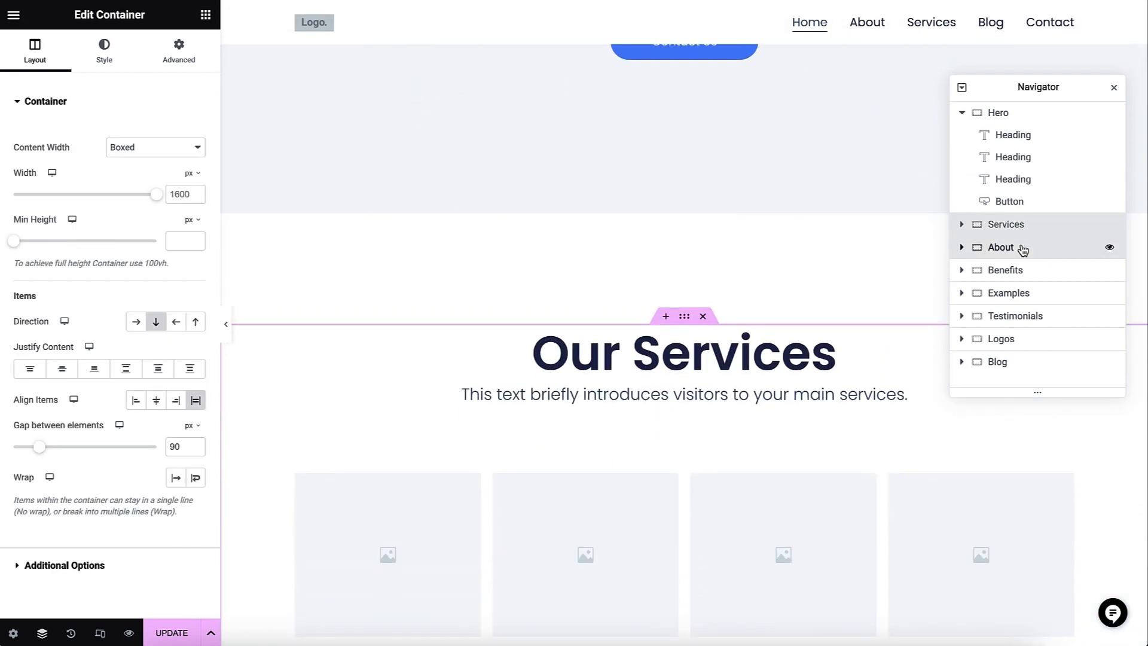
pyautogui.click(1022, 250)
pyautogui.click(1023, 271)
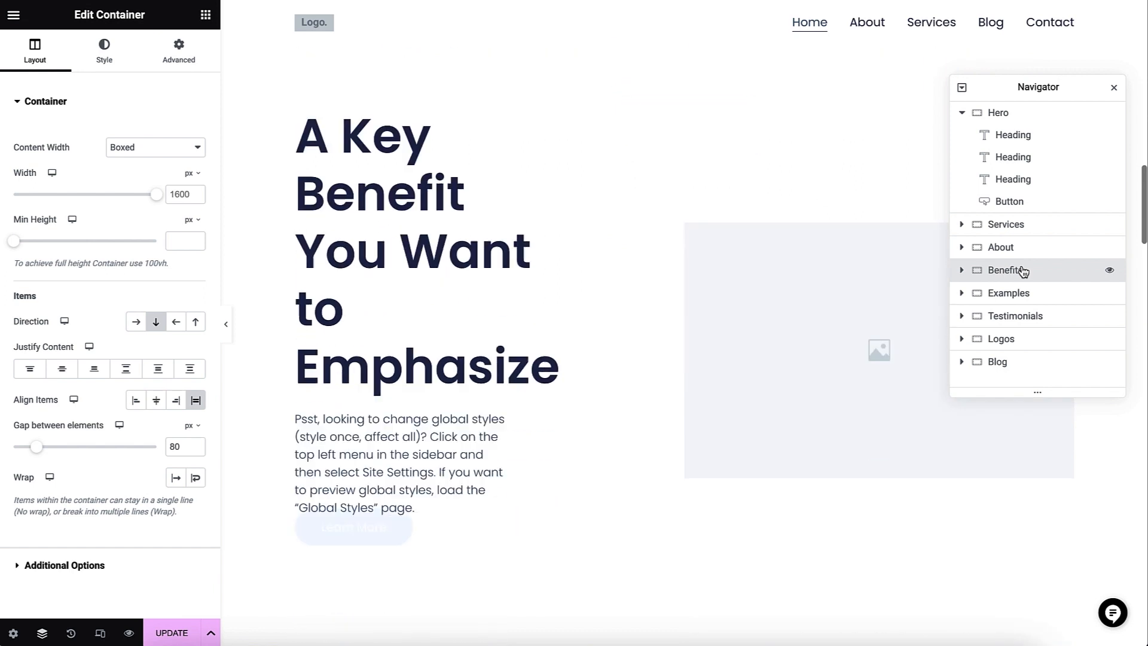
pyautogui.click(1023, 293)
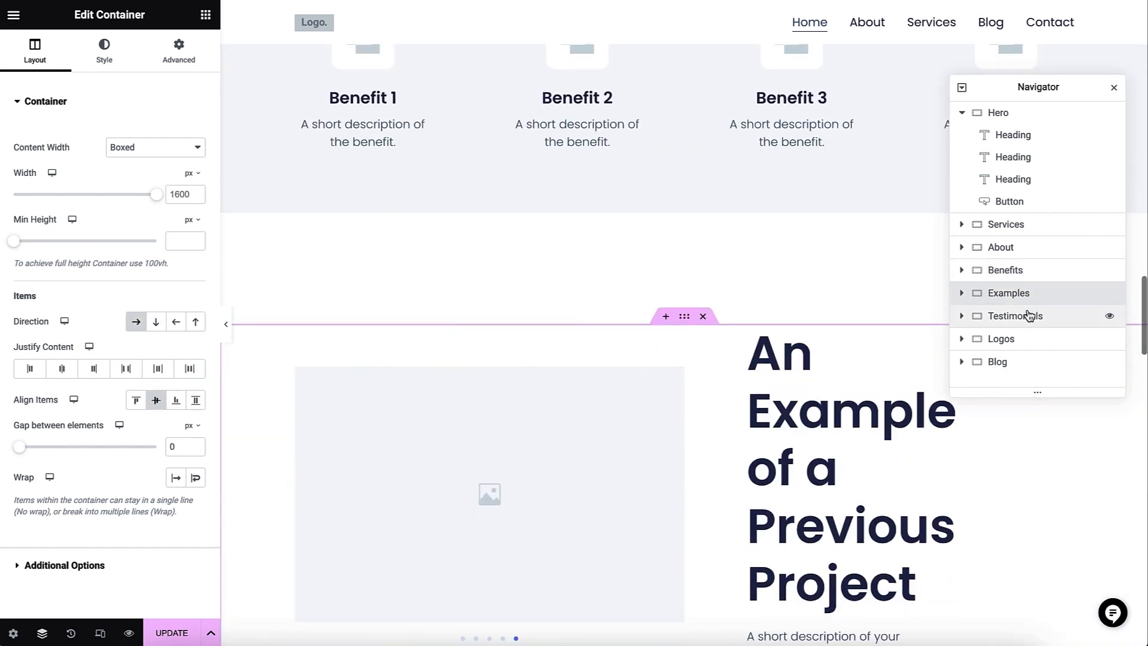
pyautogui.click(1029, 315)
pyautogui.click(1025, 339)
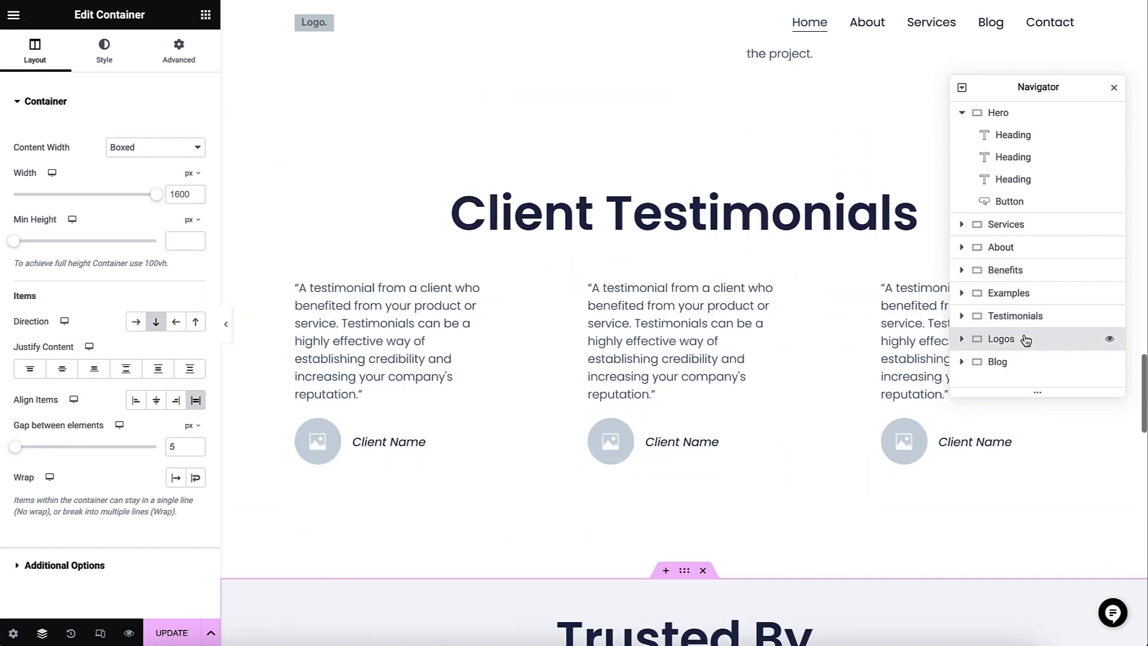
pyautogui.click(1018, 371)
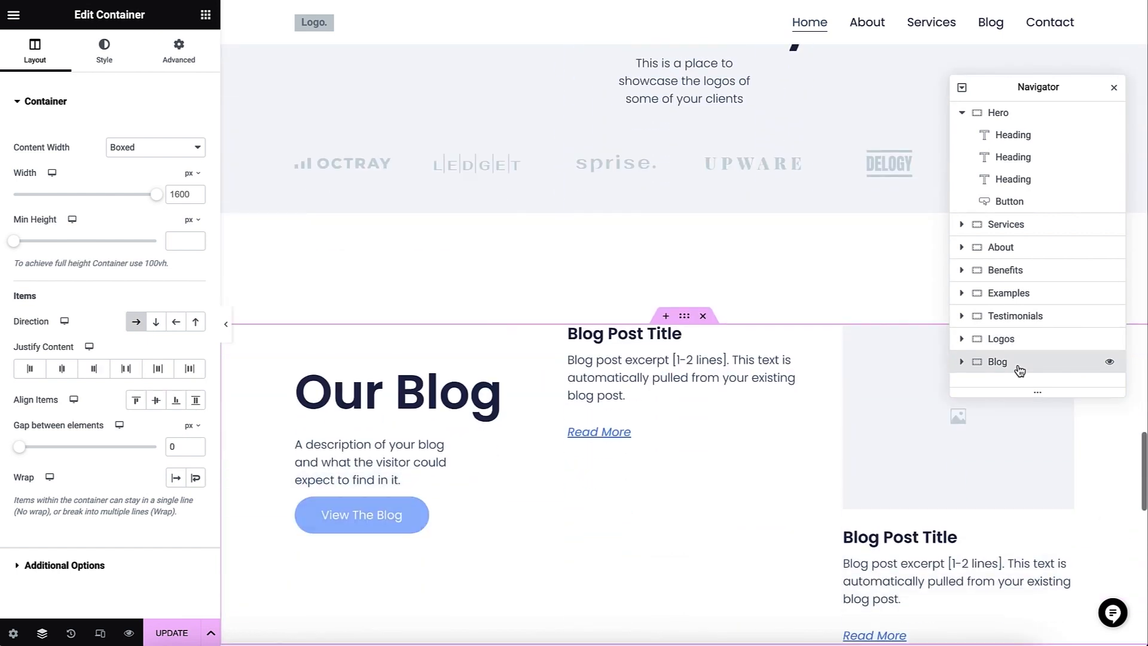
pyautogui.click(1046, 139)
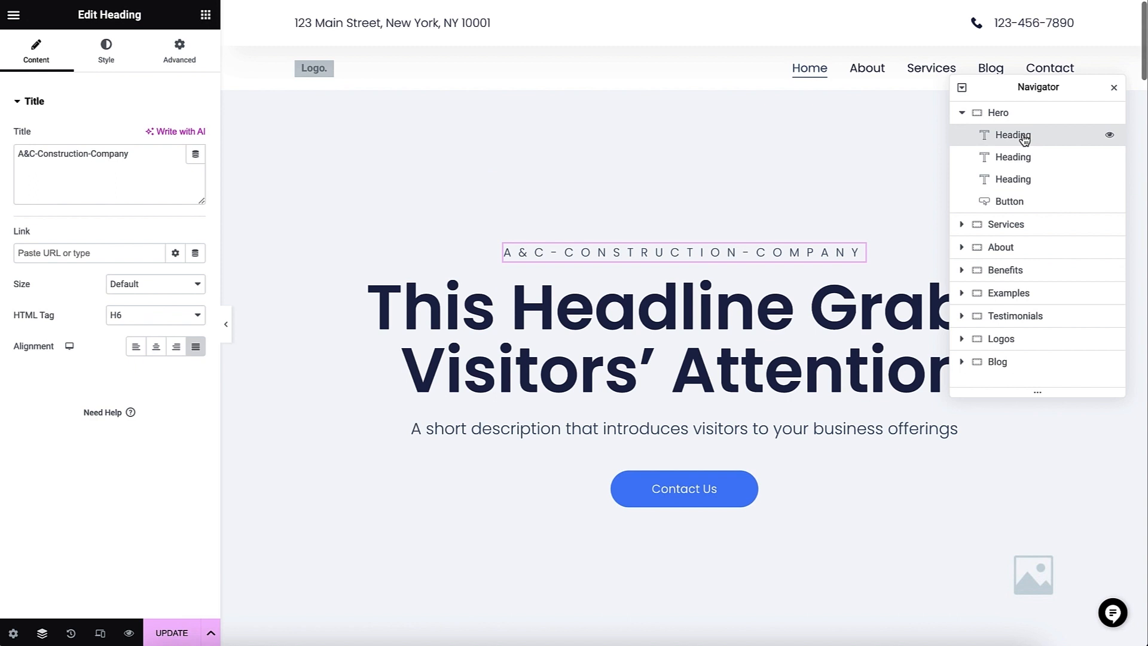
# - Select the main Hero headline in the Navigator, dock and undock the Navigator, and close it
pyautogui.moveTo(1024, 138); pyautogui.dragTo(1020, 170)
pyautogui.moveTo(1003, 86); pyautogui.dragTo(1140, 91)
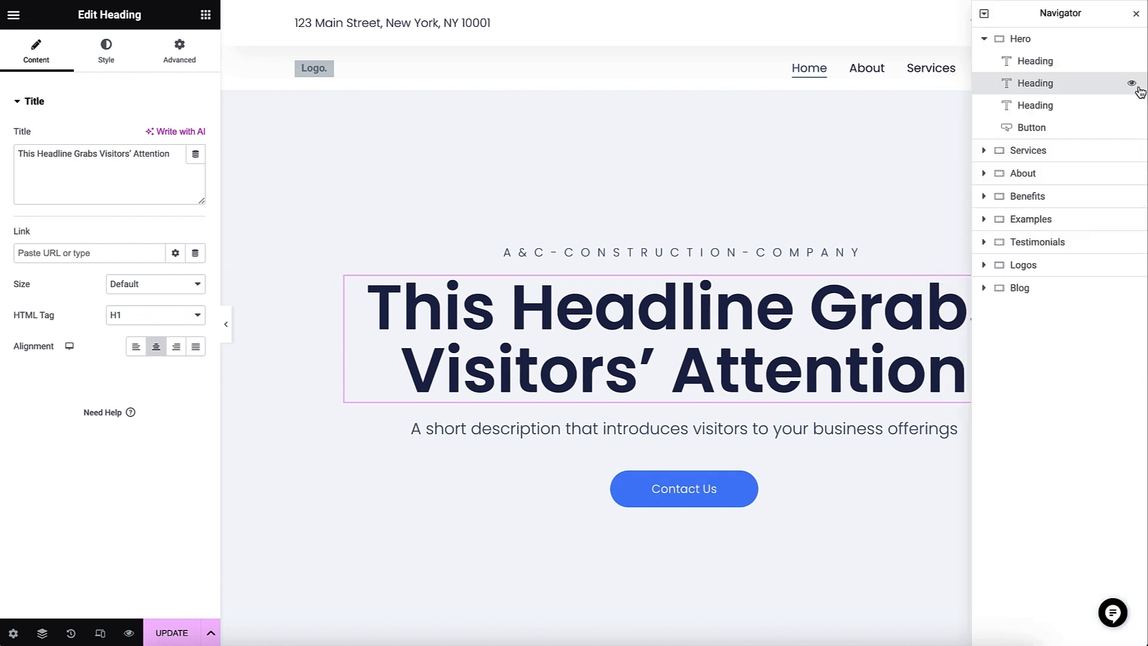
pyautogui.moveTo(1058, 17); pyautogui.dragTo(1049, 144)
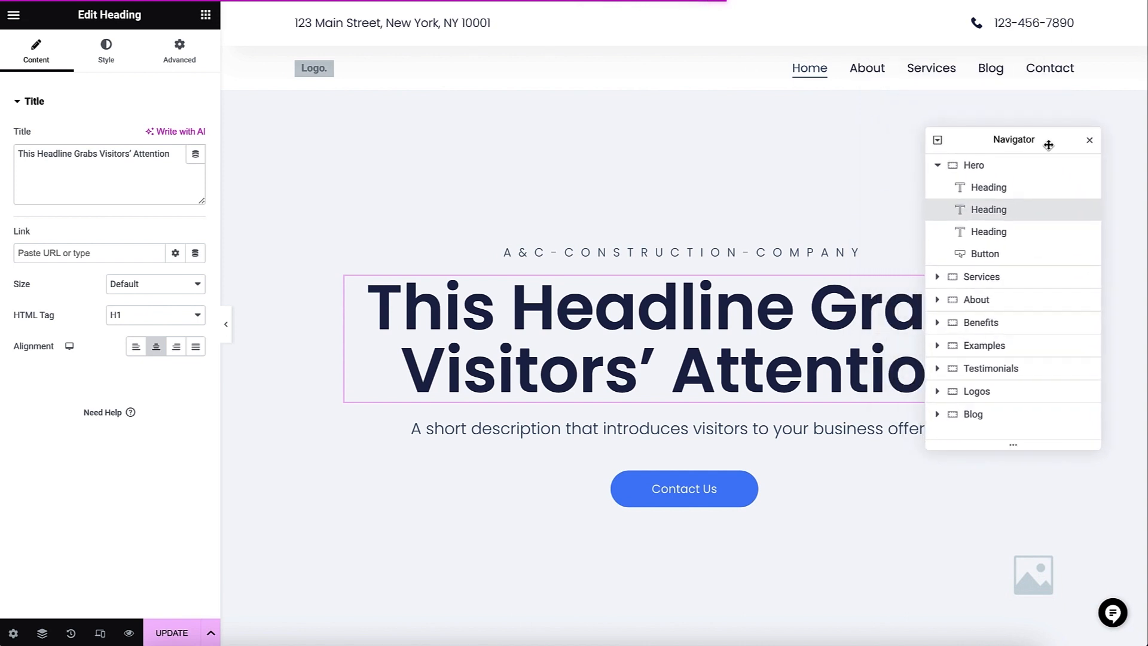
pyautogui.click(1088, 140)
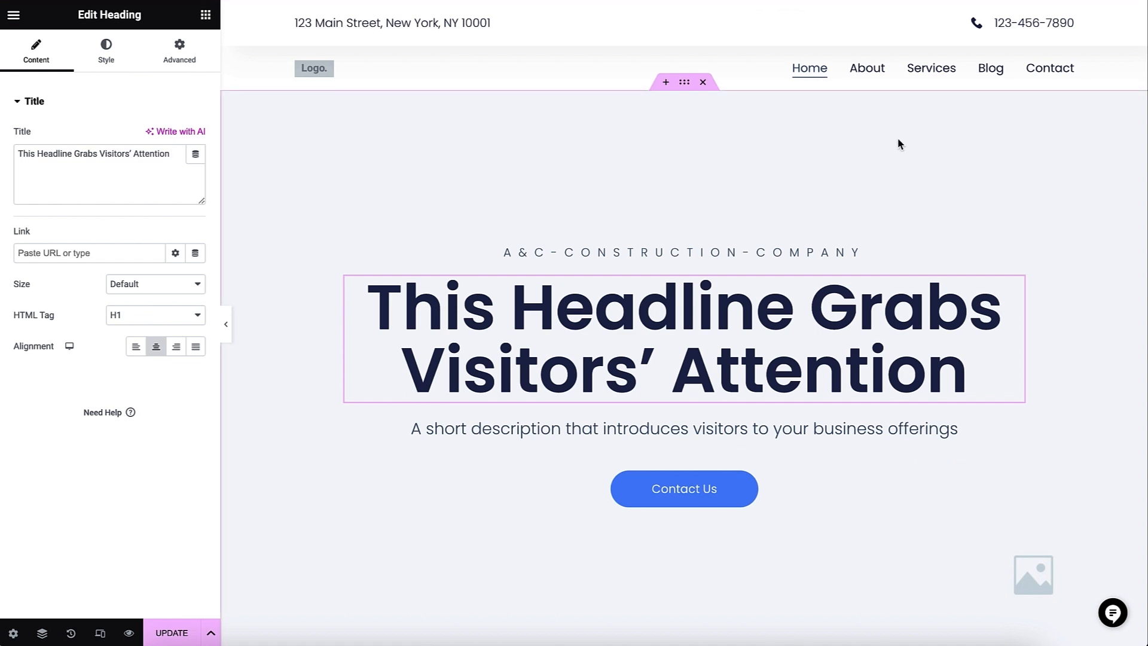
# - Examine the Elementor main menu and the Home page's settings, and briefly show and hide the Navigator
pyautogui.click(14, 16)
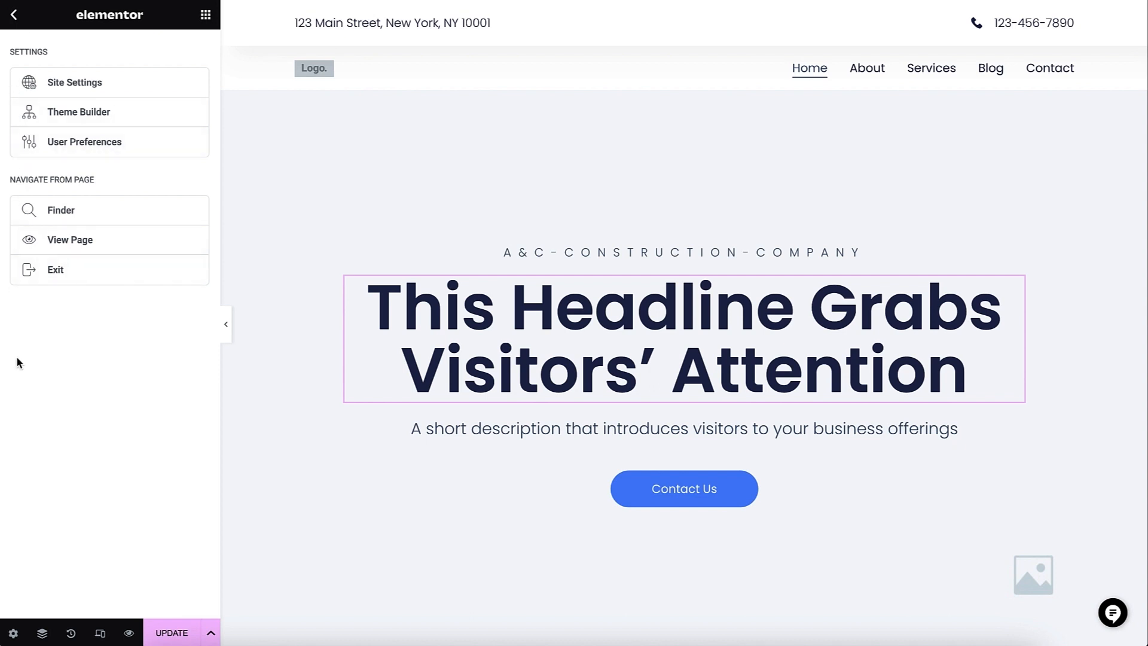
pyautogui.click(7, 635)
pyautogui.click(41, 634)
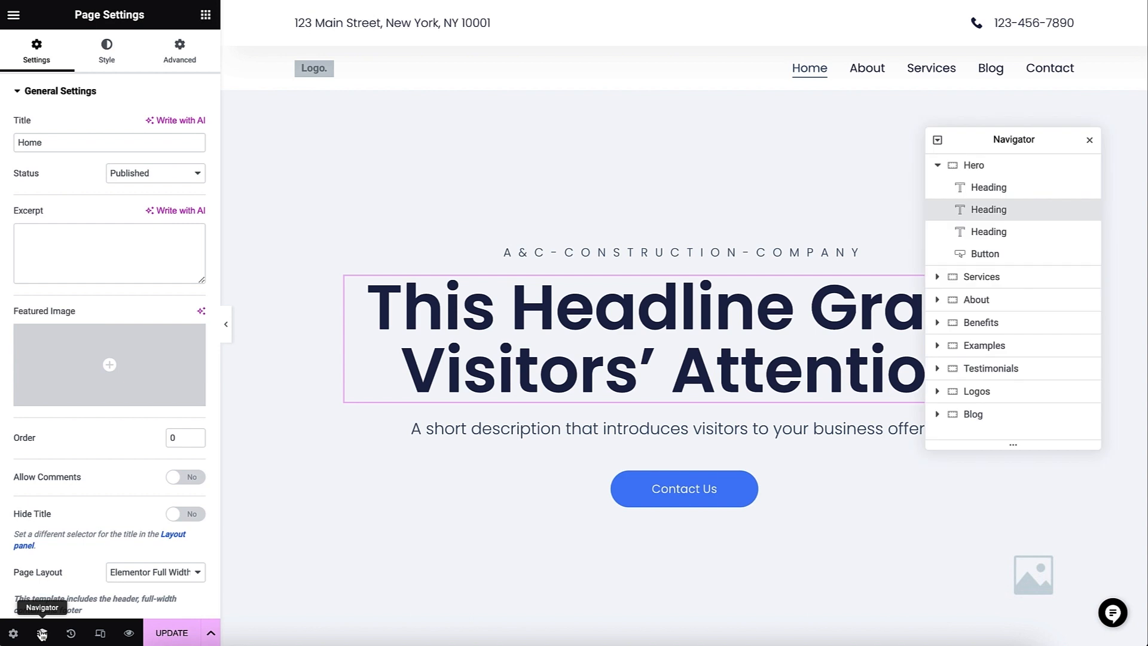
pyautogui.click(42, 634)
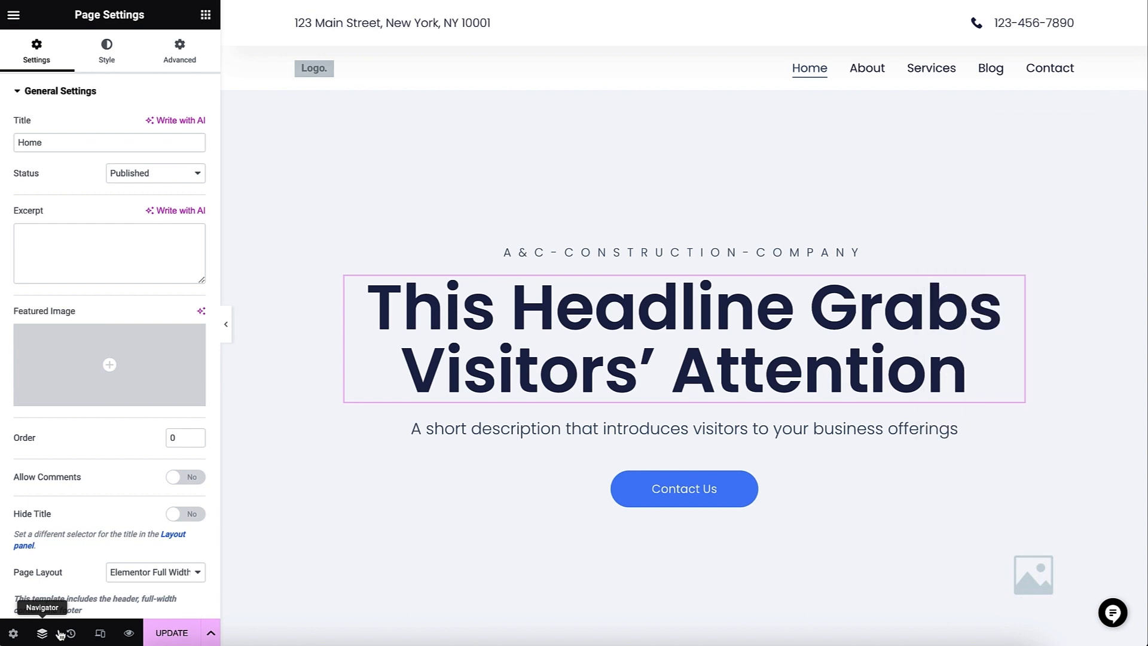
# - Look at the edit history and the responsive mode, and update the Home page
pyautogui.click(68, 634)
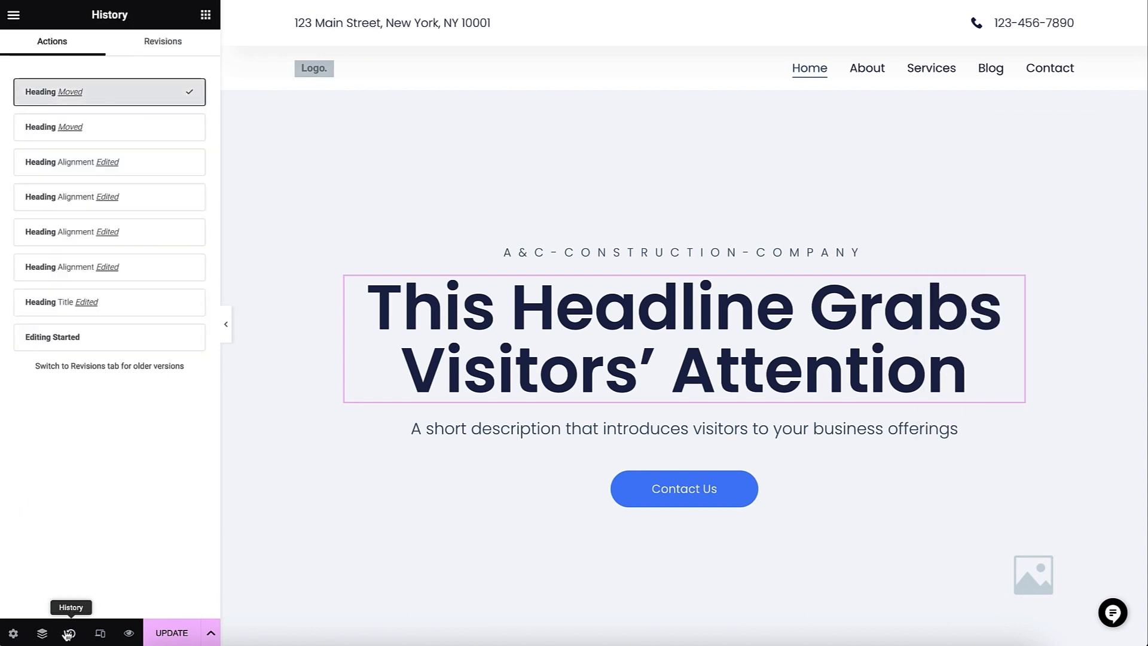
pyautogui.click(102, 633)
pyautogui.click(104, 634)
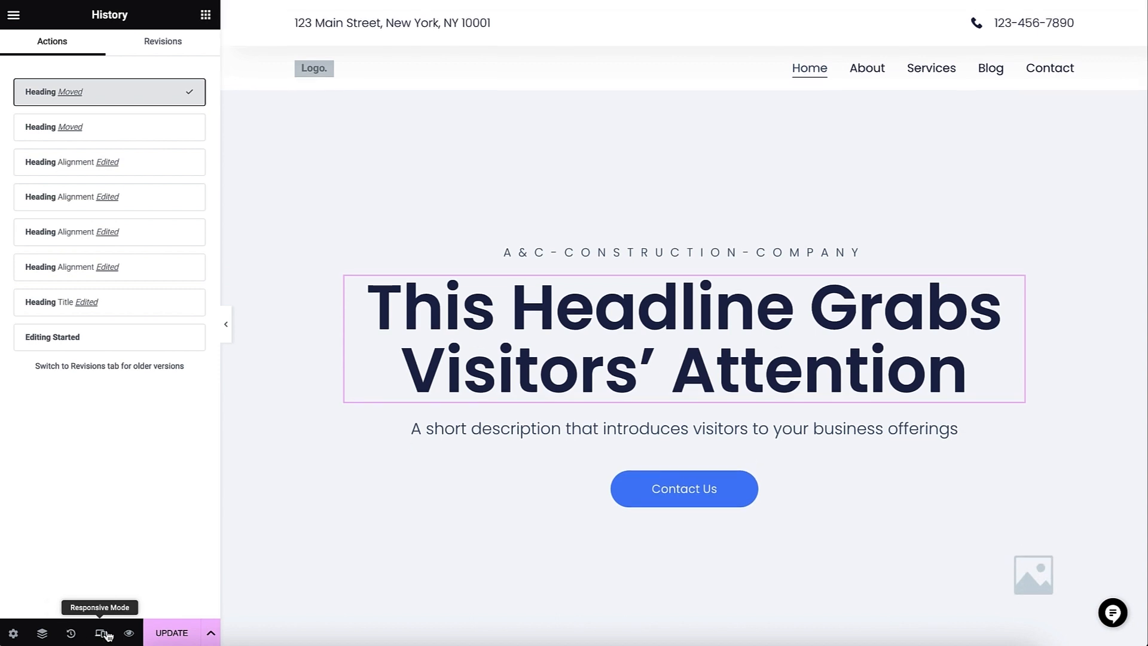
pyautogui.click(168, 635)
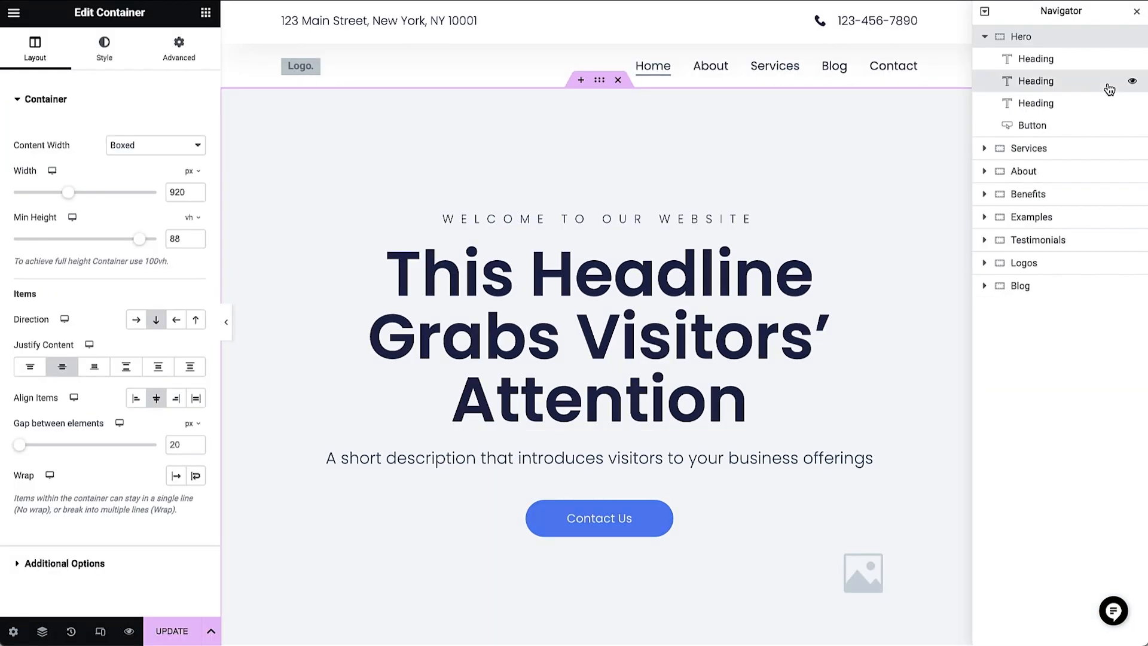
# - Browse the Services, About, Benefits and Blog sections of the page through the docked Navigator
pyautogui.click(1106, 83)
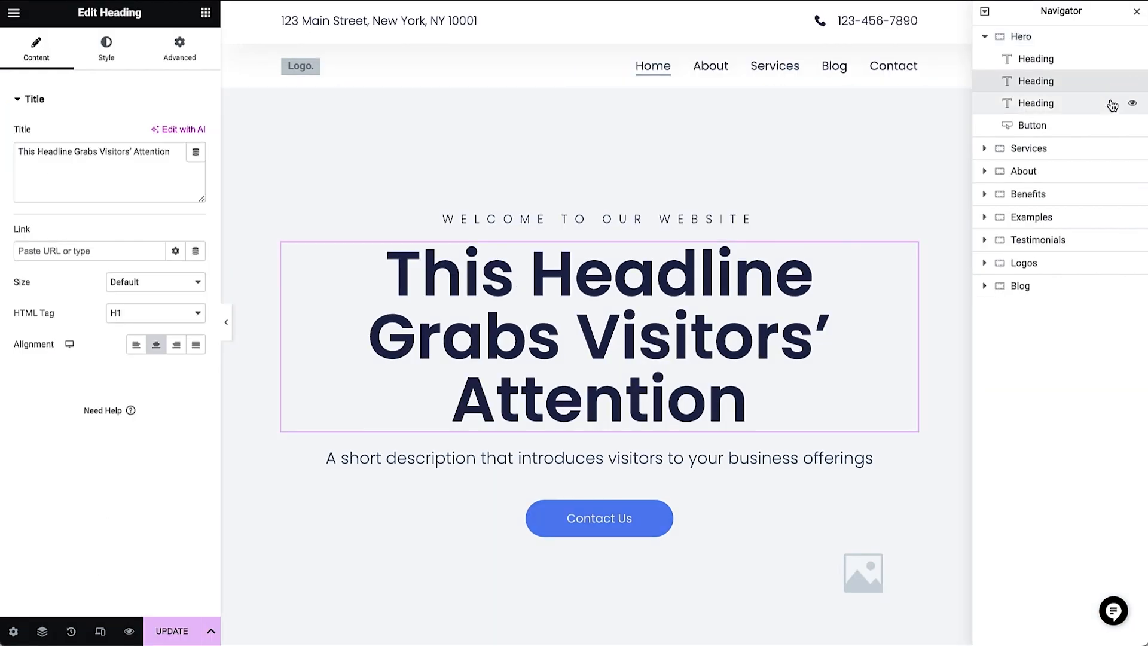
pyautogui.click(1116, 150)
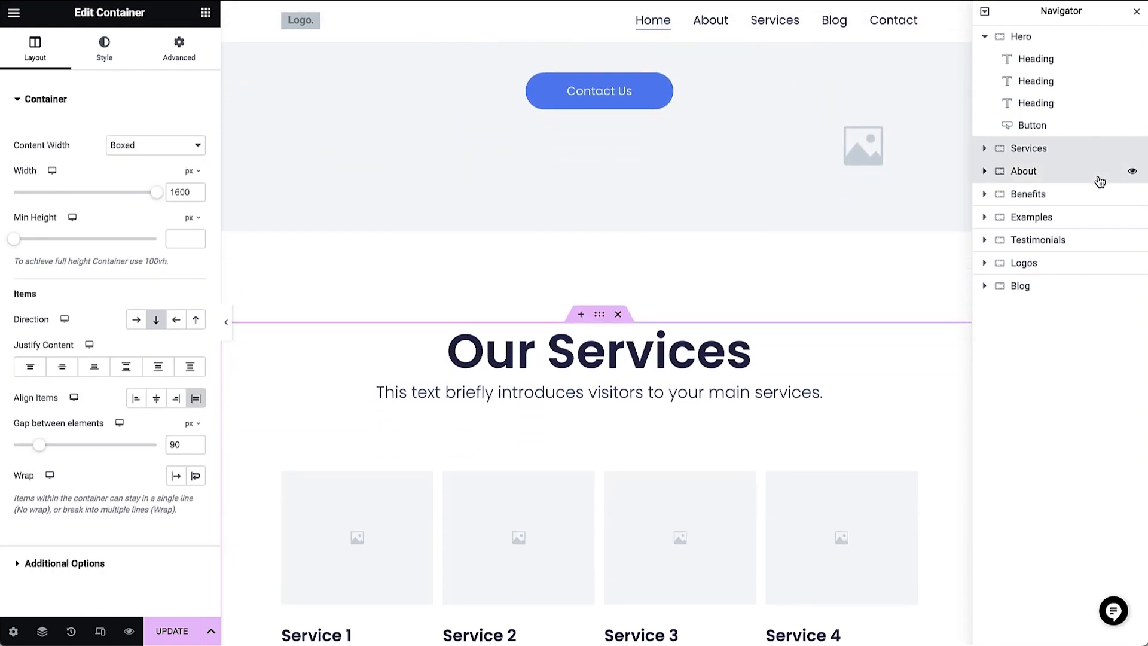
pyautogui.click(1097, 178)
pyautogui.click(1099, 201)
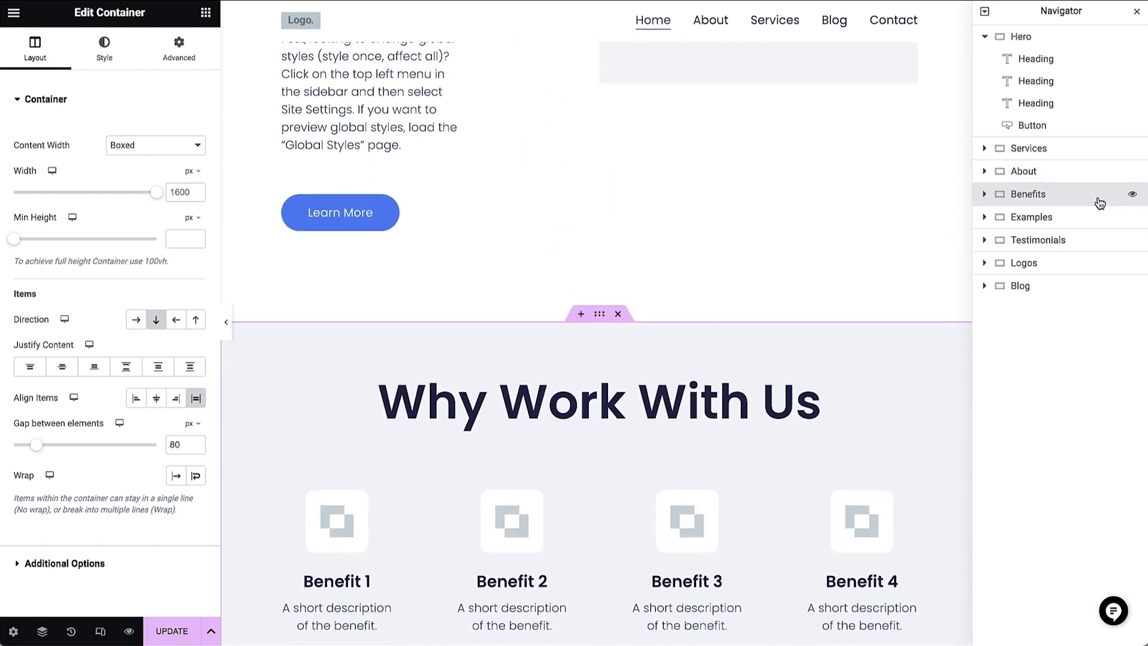
pyautogui.click(1091, 288)
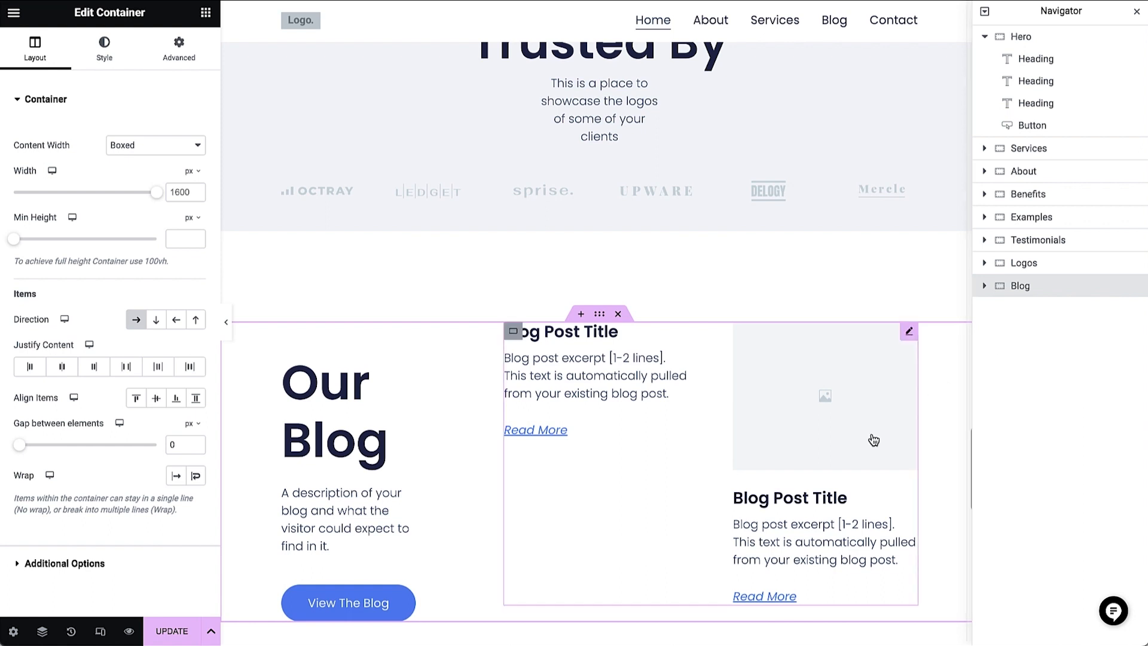
# - Add a new row-direction container in the empty area between the Blog section and the footer
pyautogui.scroll(-9, 797, 514)
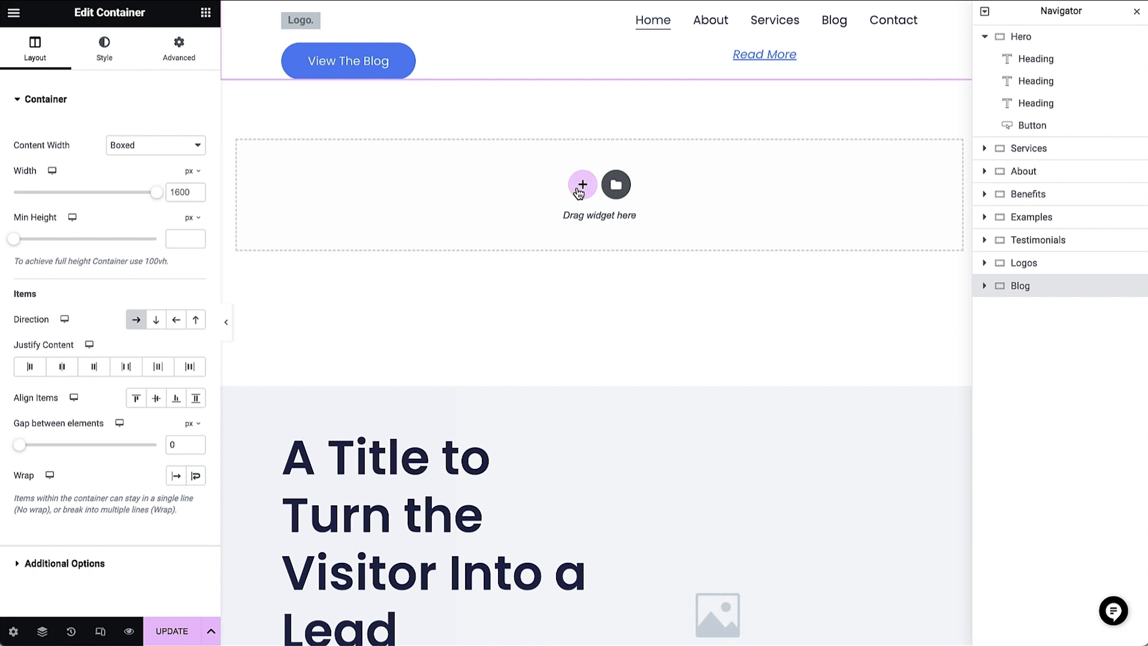
pyautogui.click(580, 188)
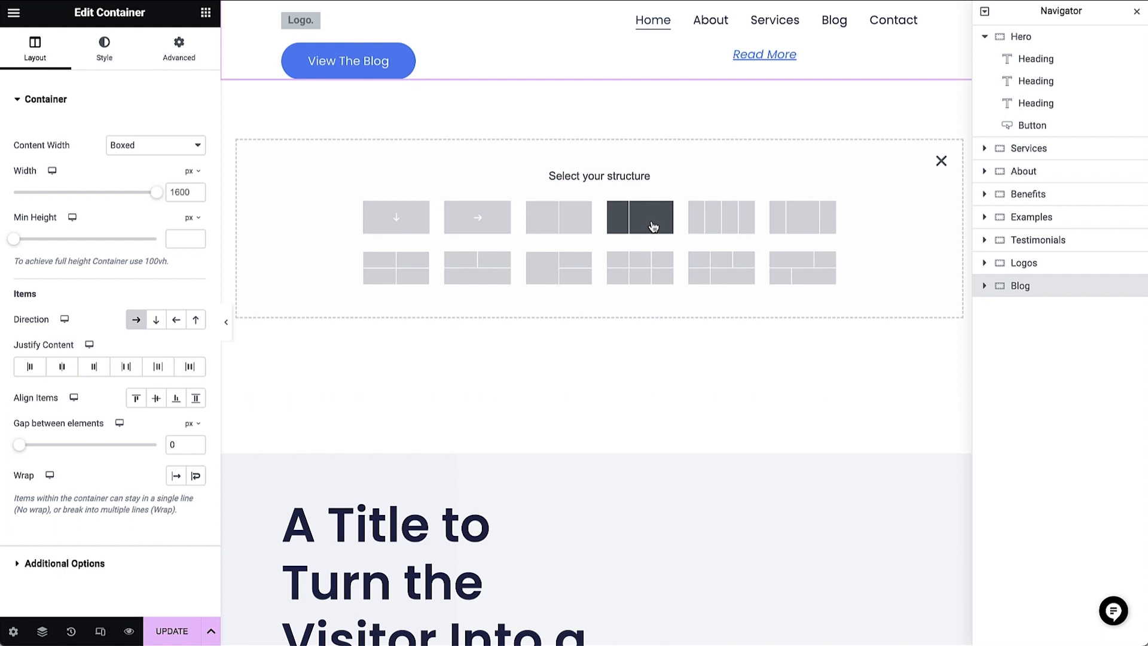
pyautogui.click(489, 239)
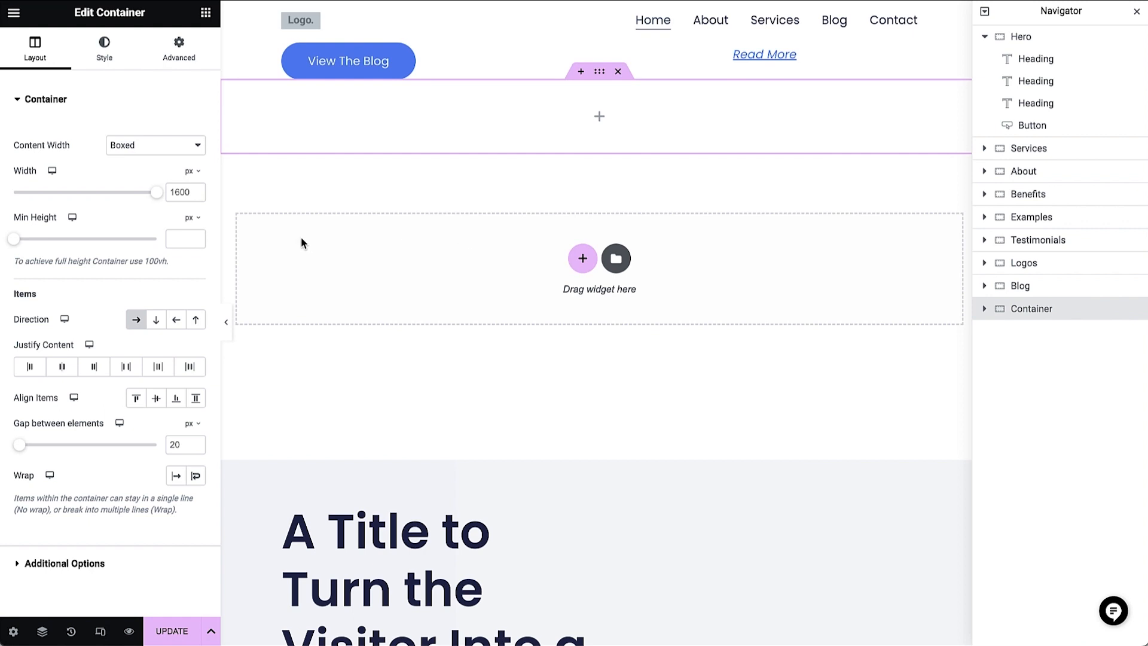
# - Set the new container's minimum height to 300 px and align its items to the center
pyautogui.click(179, 239)
pyautogui.write('300')
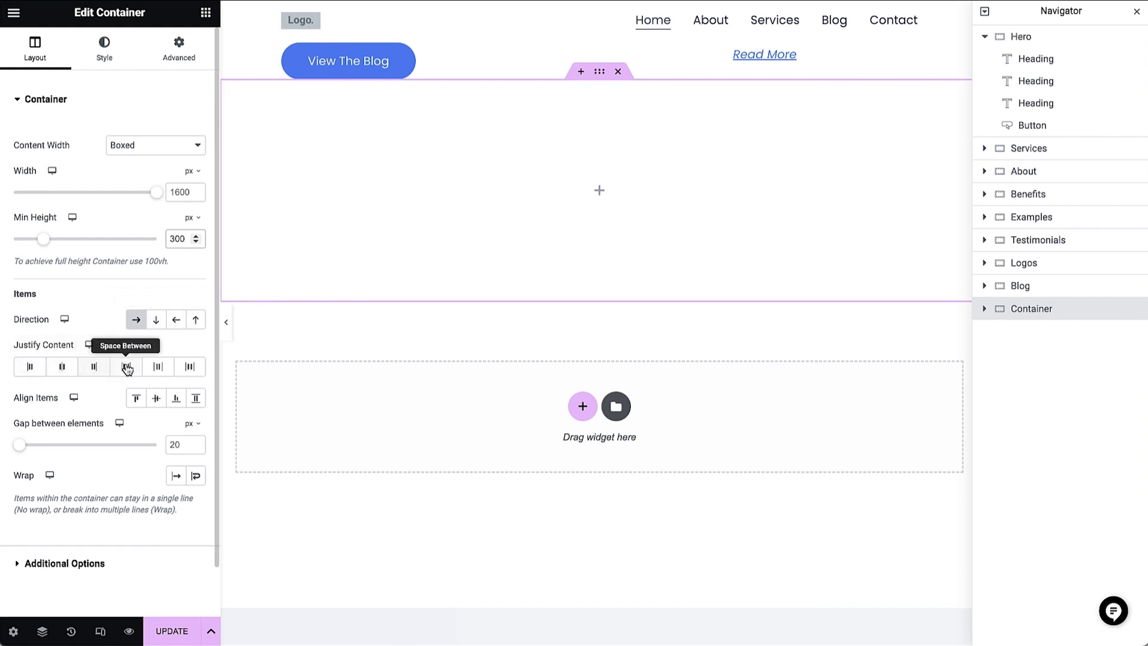
pyautogui.click(156, 398)
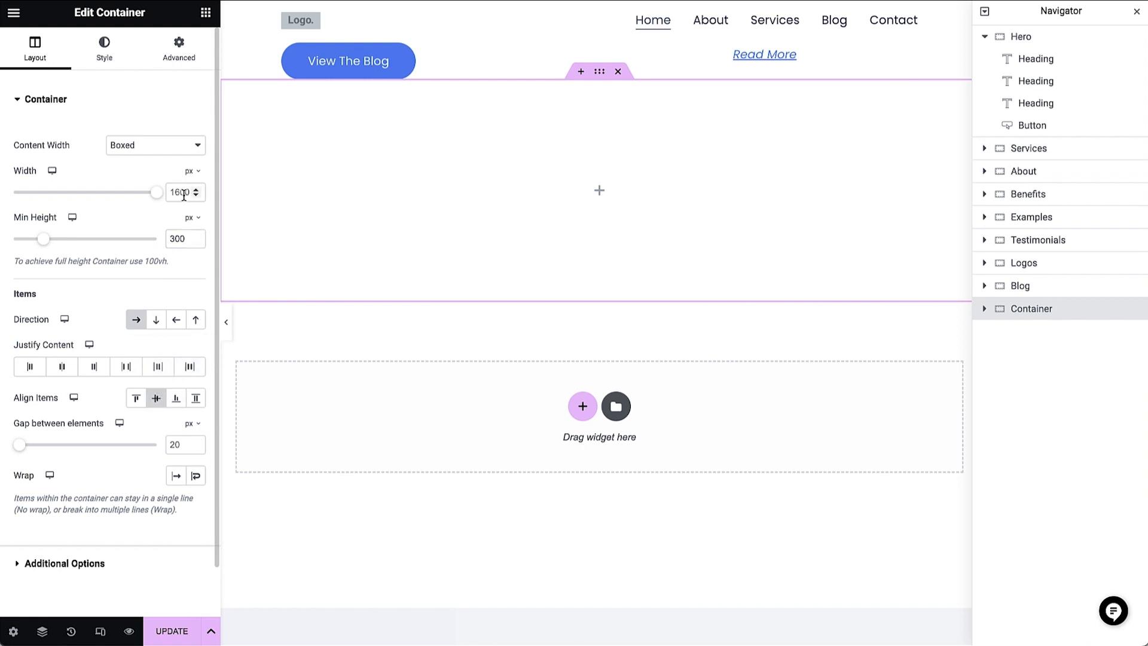
# - Nest a container inside the new container and duplicate it to make two side-by-side inner containers
pyautogui.click(209, 12)
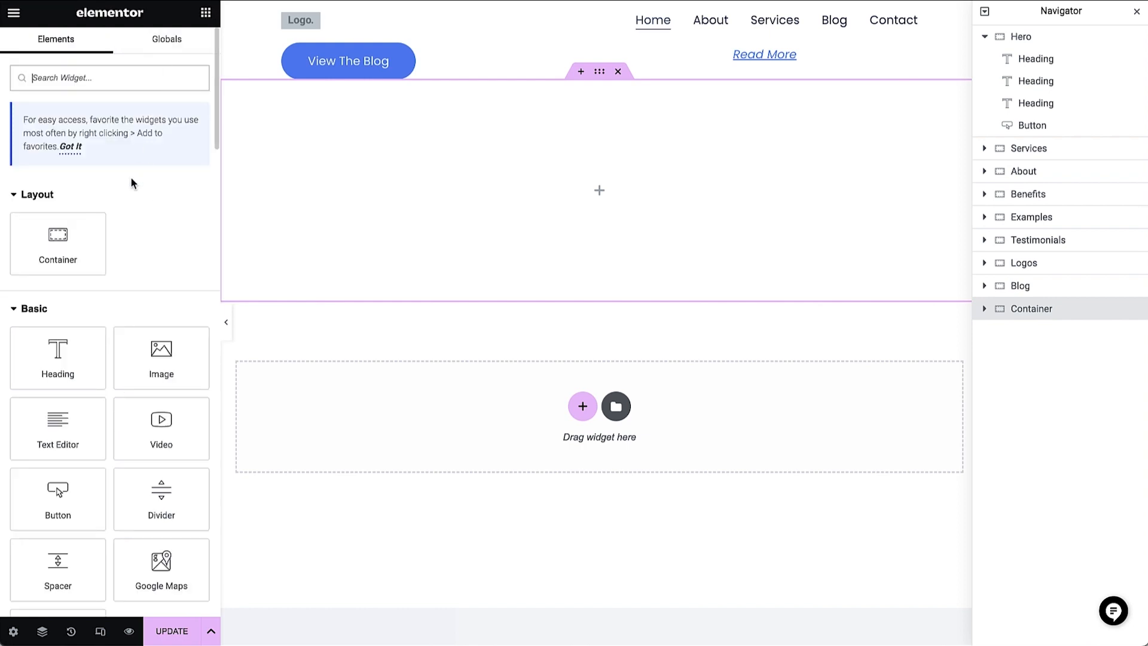
pyautogui.moveTo(74, 240); pyautogui.dragTo(369, 187)
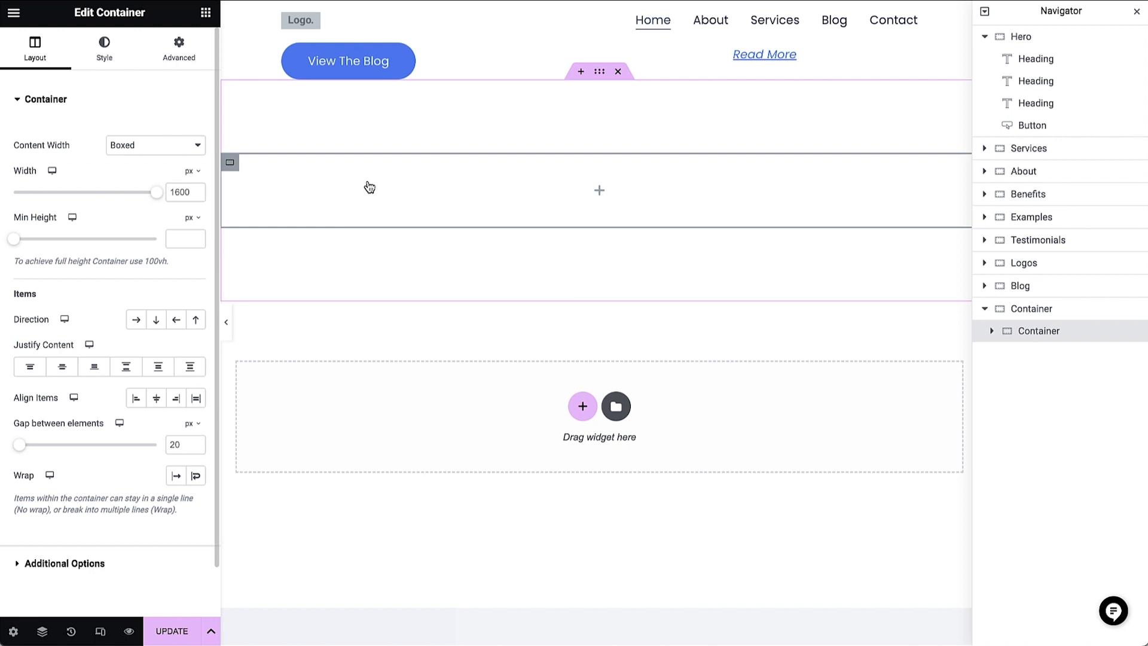
pyautogui.rightClick(369, 187)
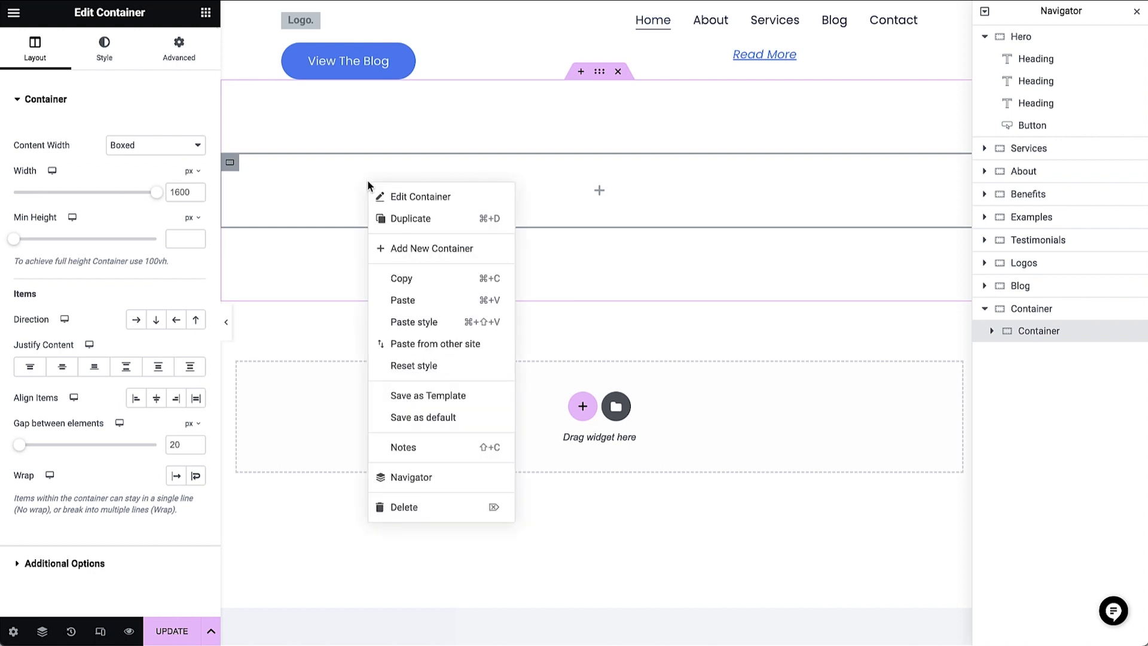
pyautogui.click(385, 219)
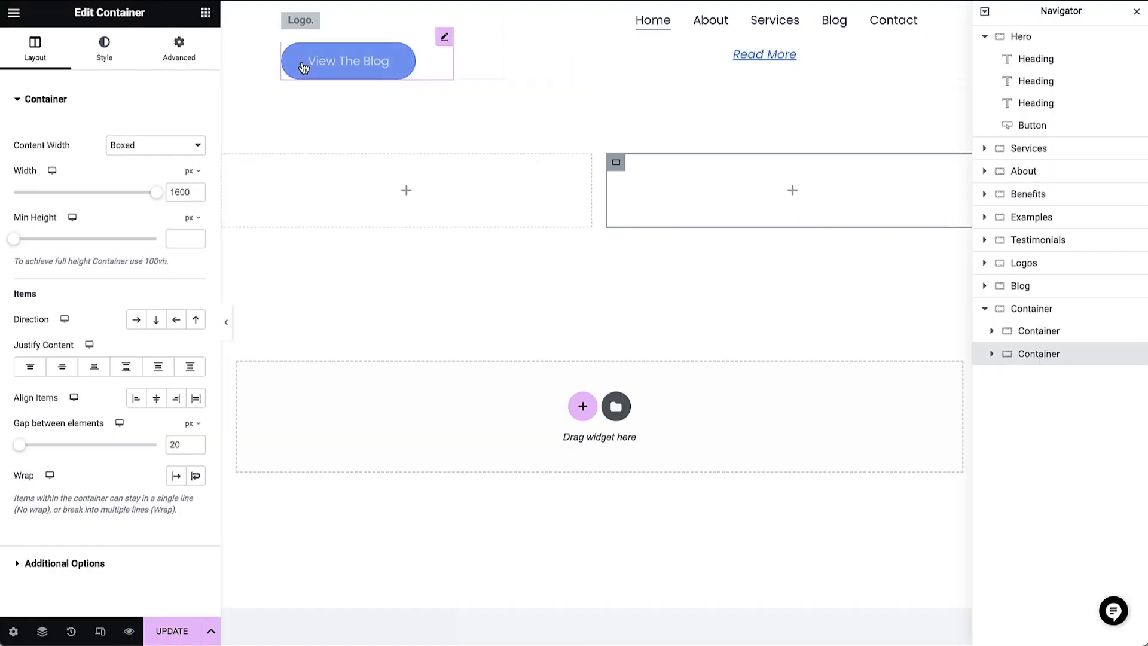
# - Place a Button widget in the first inner container and set its text to "Click here now"
pyautogui.click(205, 12)
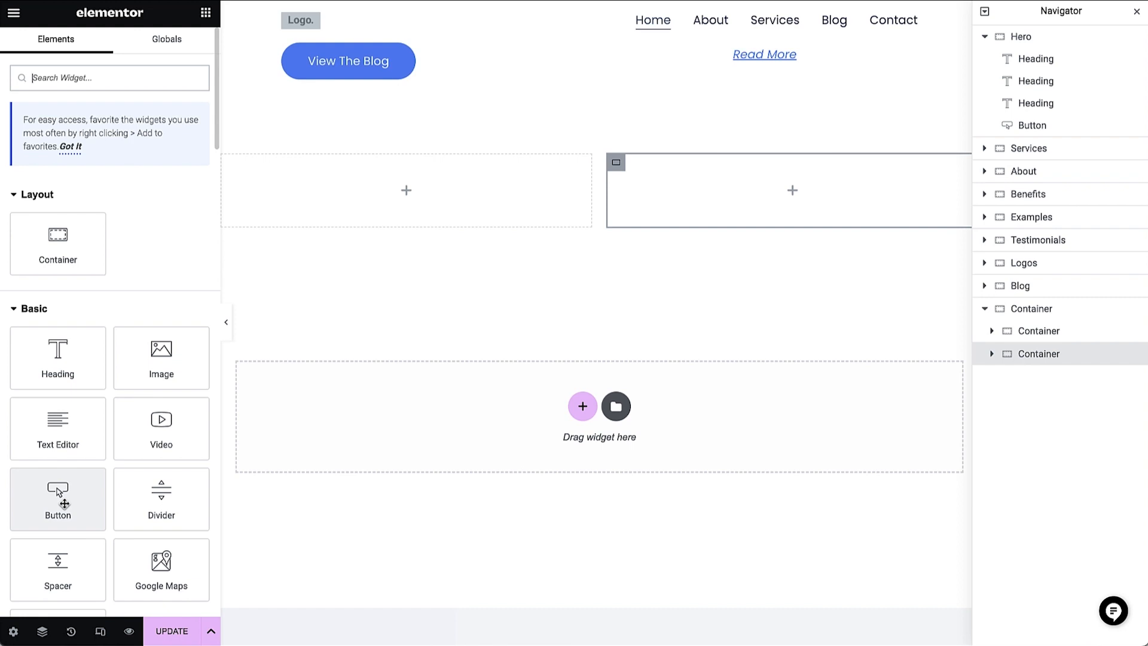
pyautogui.moveTo(65, 503); pyautogui.dragTo(336, 179)
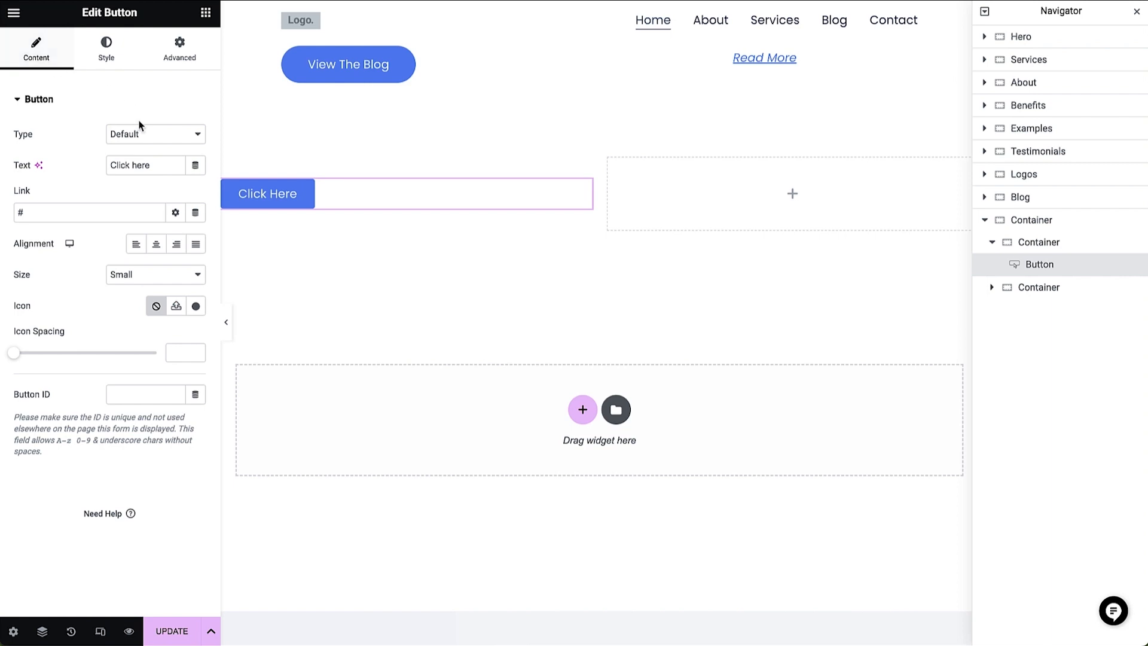
pyautogui.click(157, 164)
pyautogui.write('now')
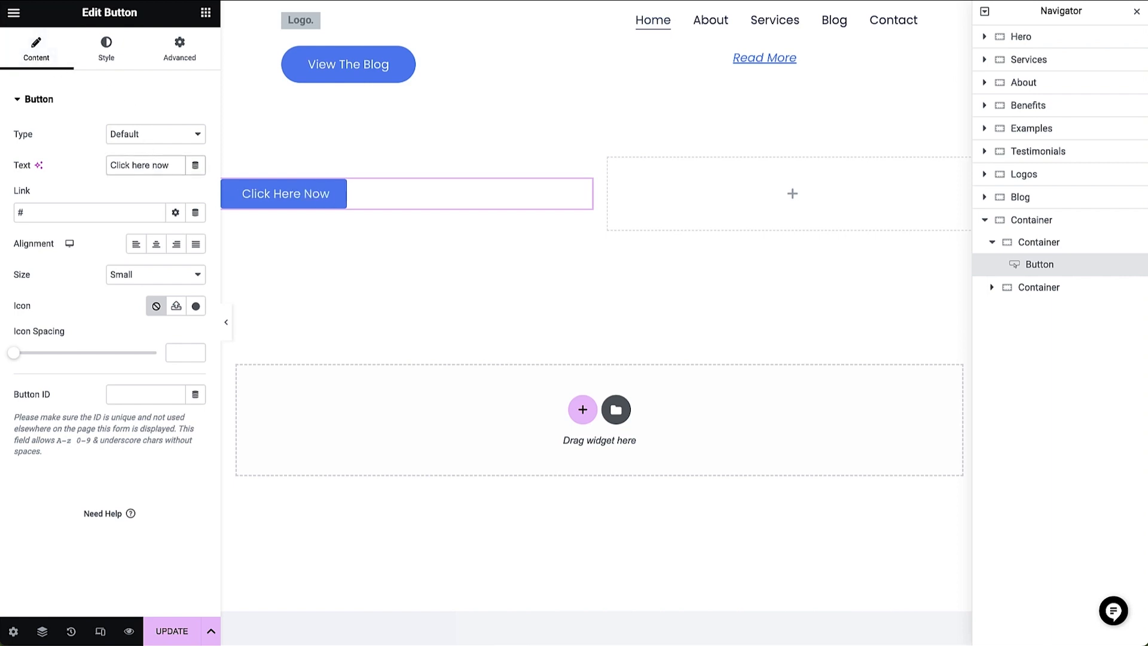
# - Try the center, right and justified alignments on the button, and set its alignment to left
pyautogui.click(106, 214)
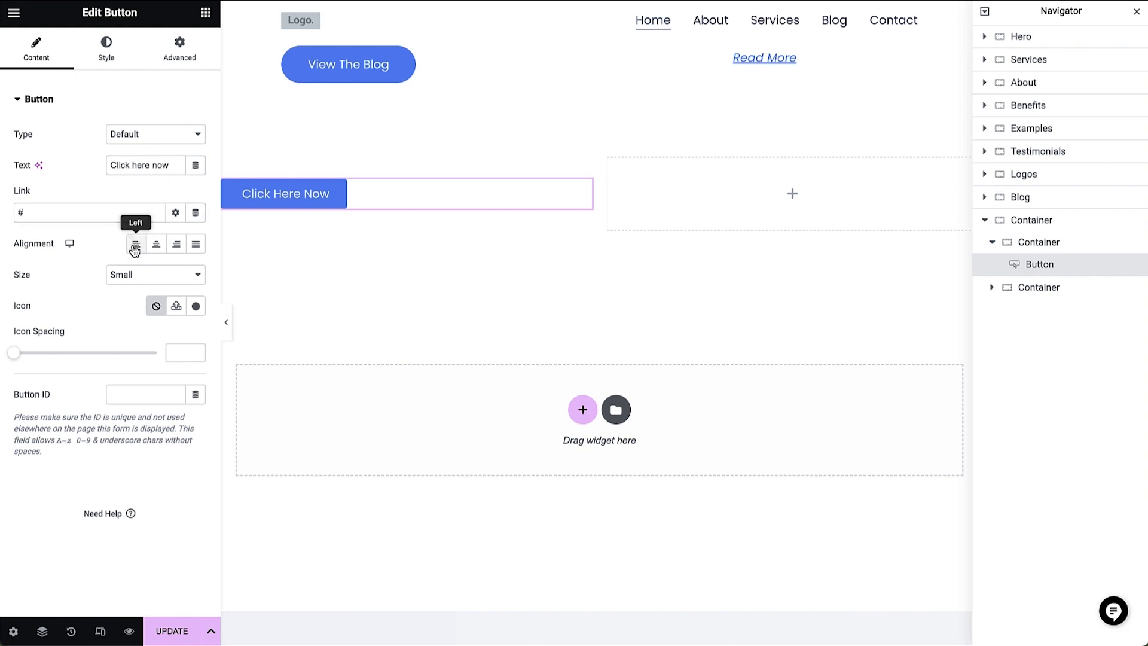
pyautogui.click(158, 250)
pyautogui.click(177, 246)
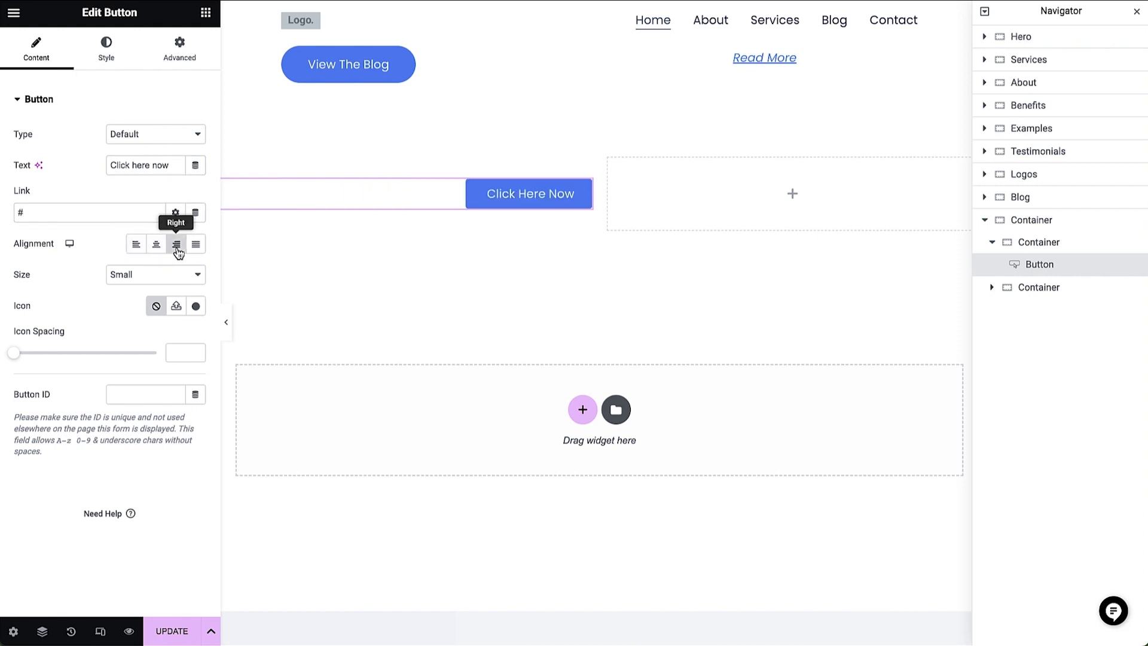
pyautogui.click(195, 246)
pyautogui.click(136, 246)
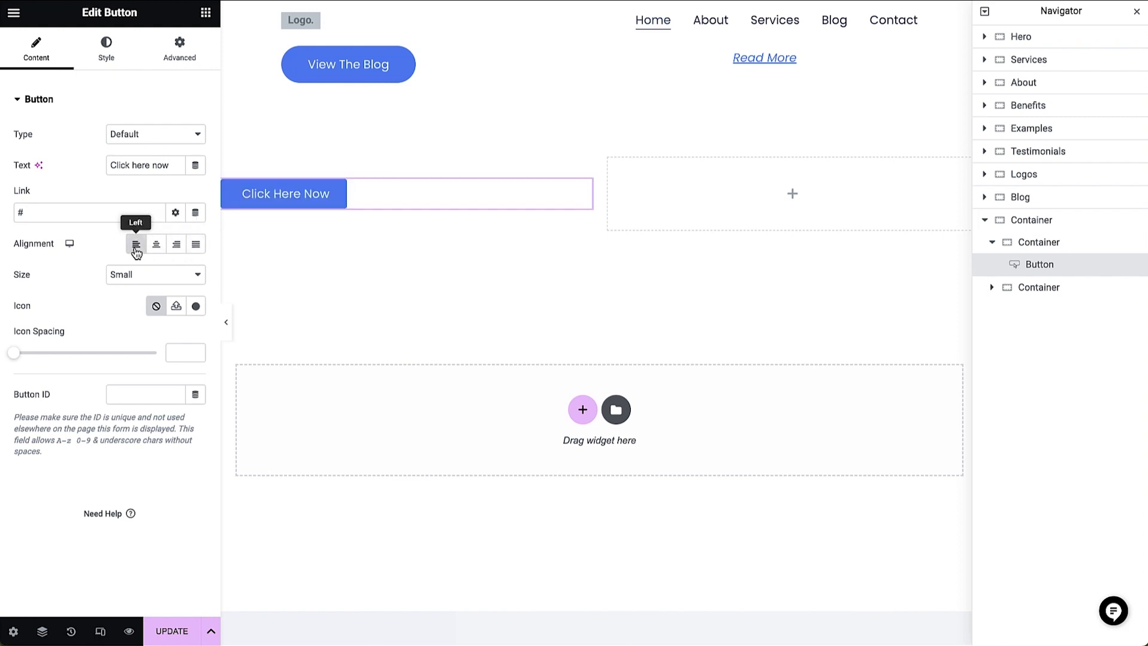
# - Set the "Click here now" button's background color to the copied maroon and its border radius to 10 px on all corners
pyautogui.click(167, 279)
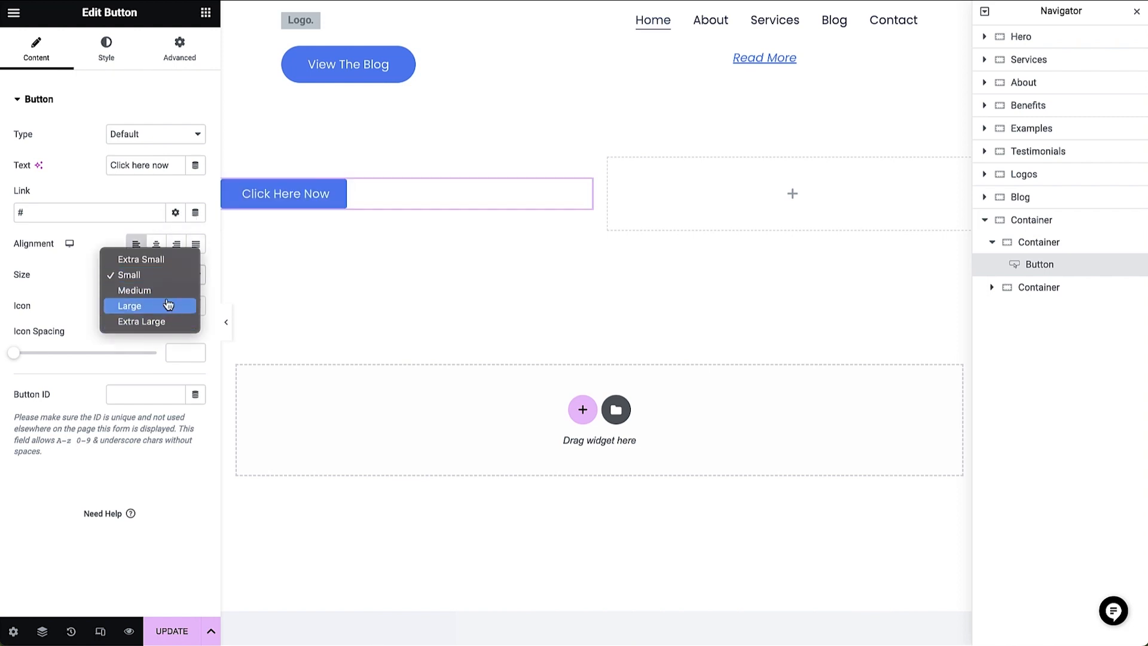
pyautogui.click(167, 279)
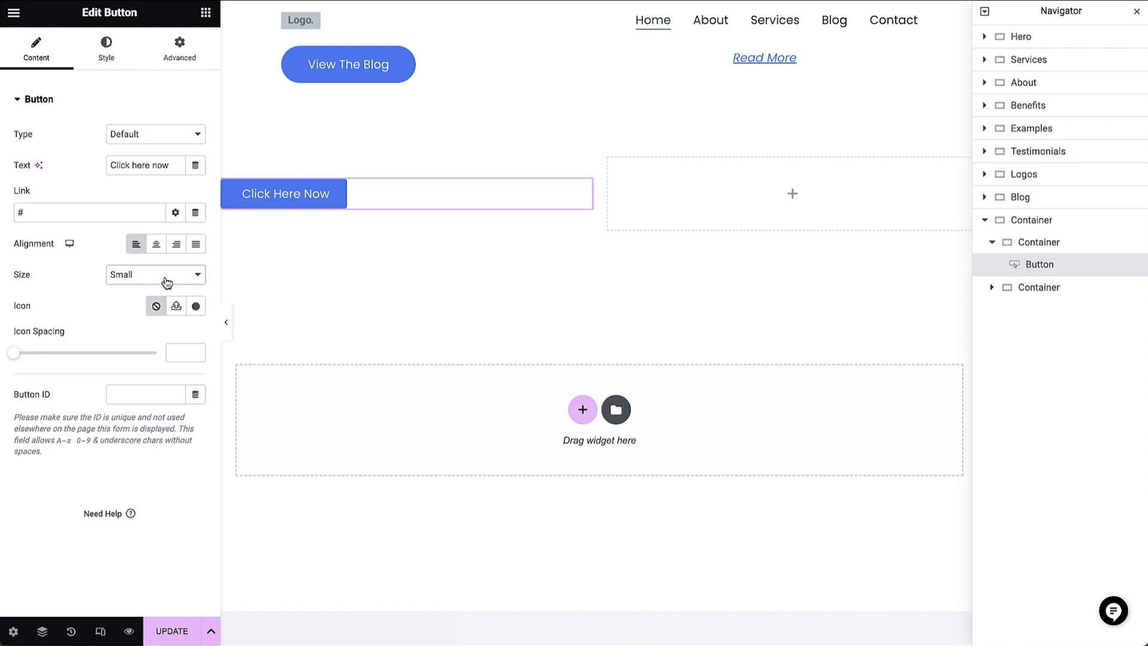
pyautogui.click(109, 63)
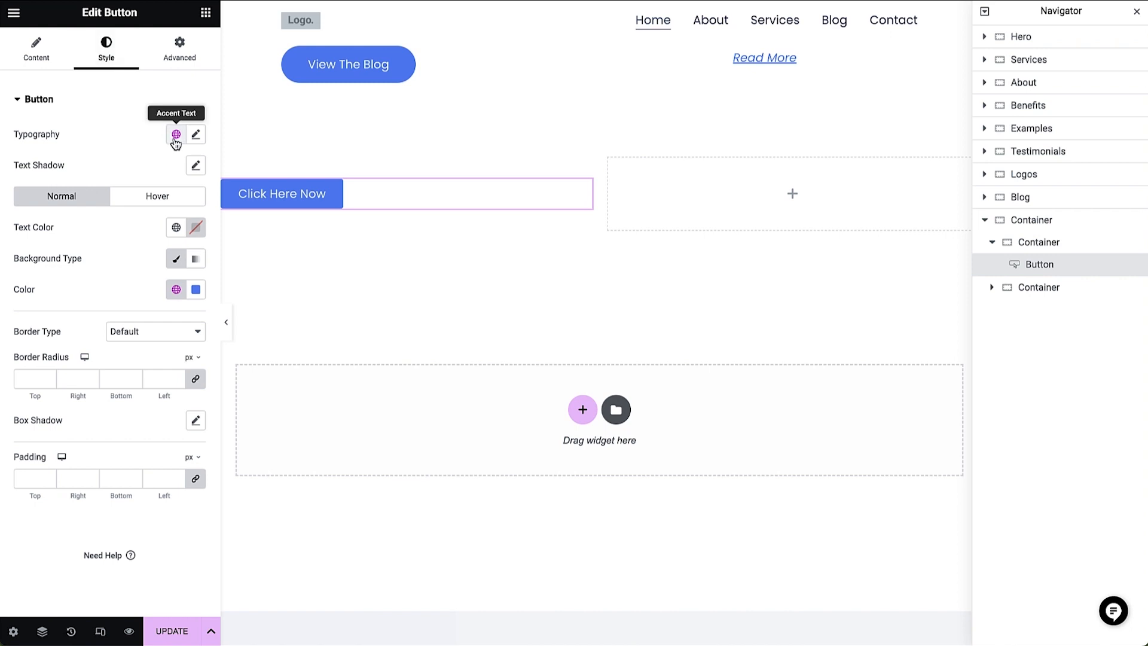
pyautogui.click(194, 290)
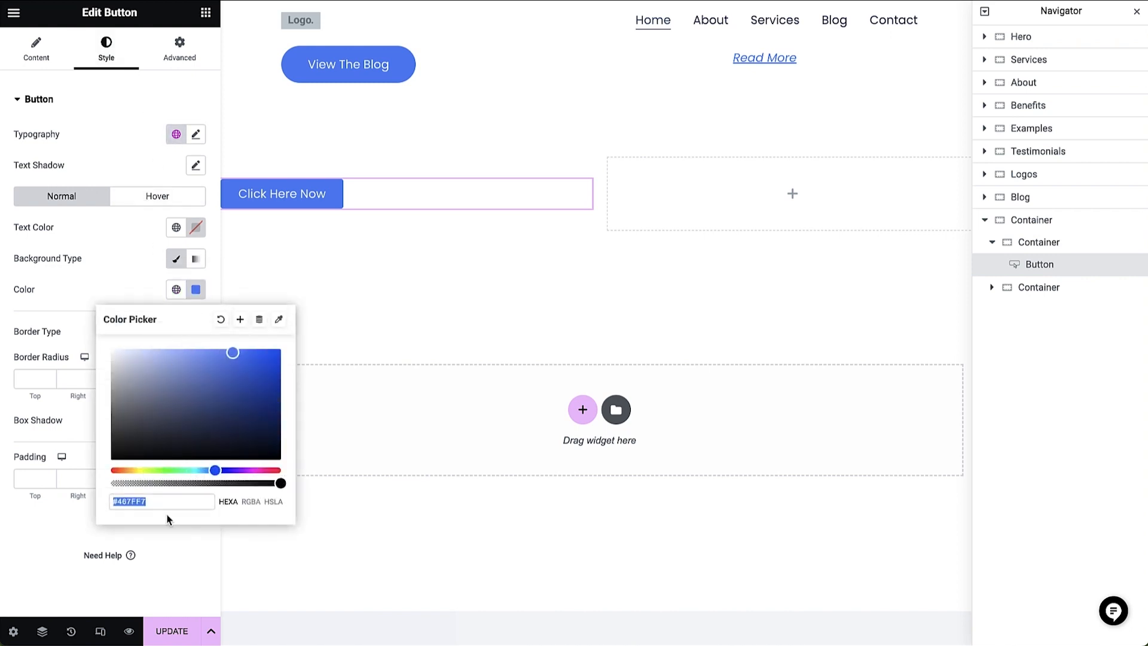
pyautogui.write('#b74573')
pyautogui.click(103, 291)
pyautogui.click(26, 380)
pyautogui.write('10')
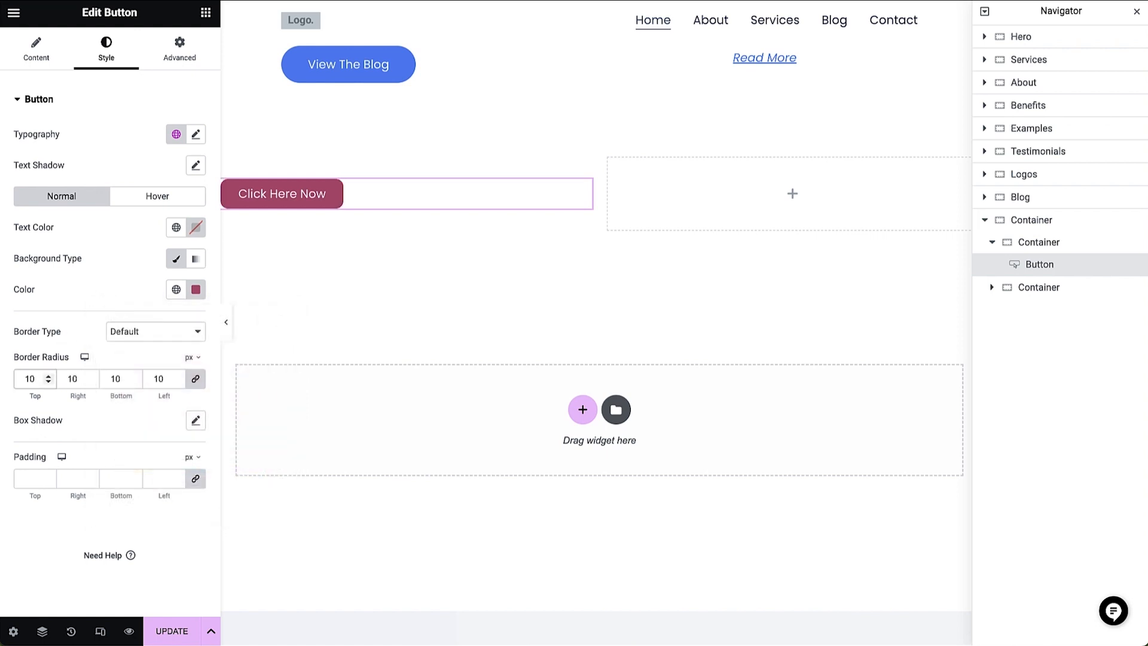
# - Give the button a 10 px margin and 20 px padding on all sides
pyautogui.click(180, 56)
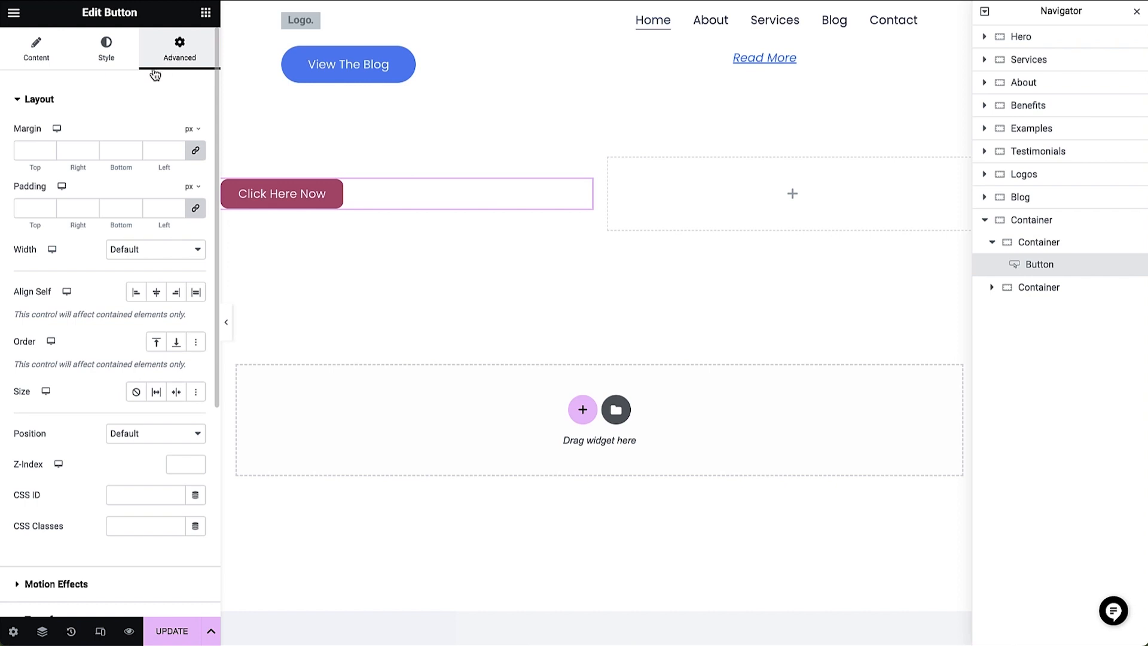
pyautogui.click(27, 150)
pyautogui.write('10')
pyautogui.click(29, 208)
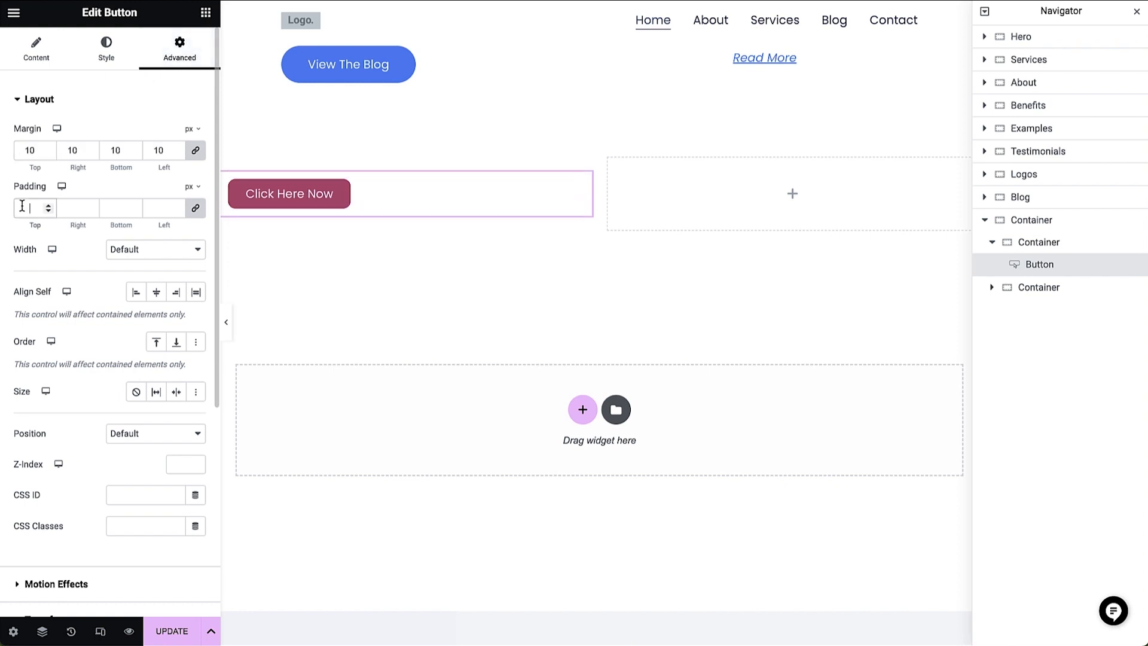
pyautogui.write('20')
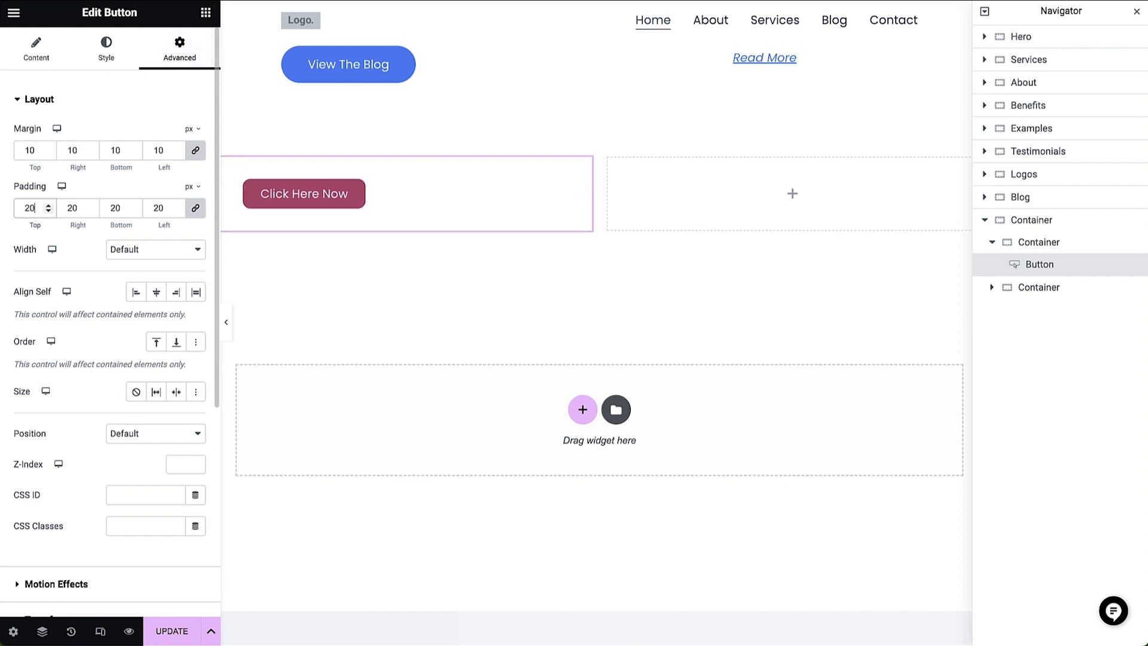
# - Place a Heading widget above the button with the title "Our Company Vision", keeping its HTML tag as H2
pyautogui.click(205, 14)
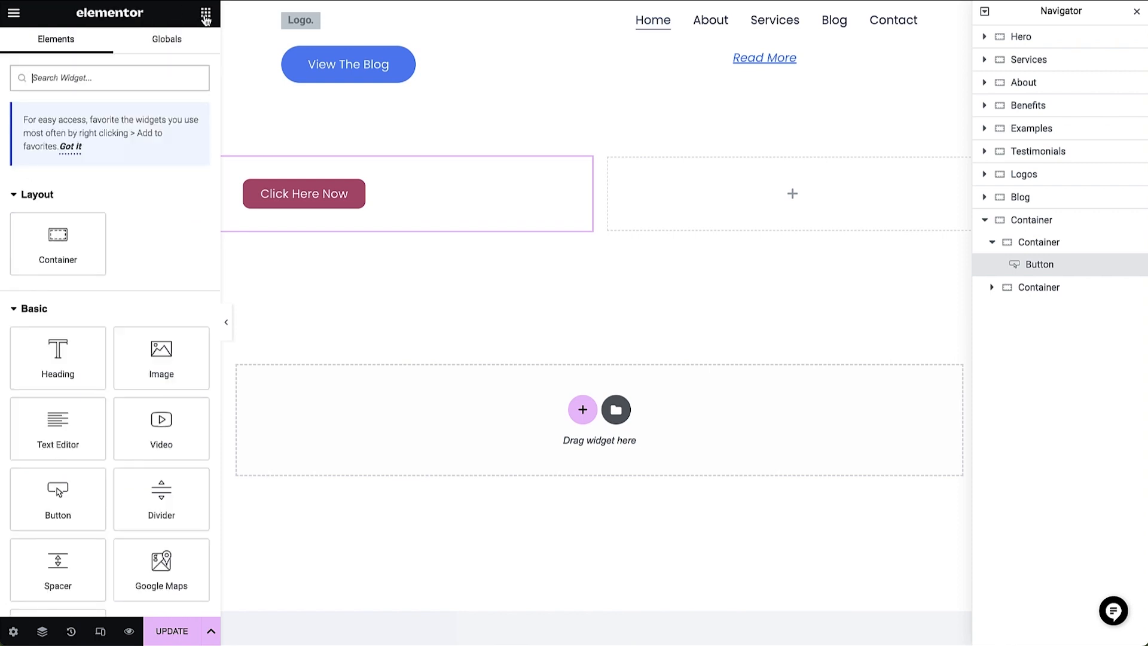
pyautogui.moveTo(72, 335); pyautogui.dragTo(320, 170)
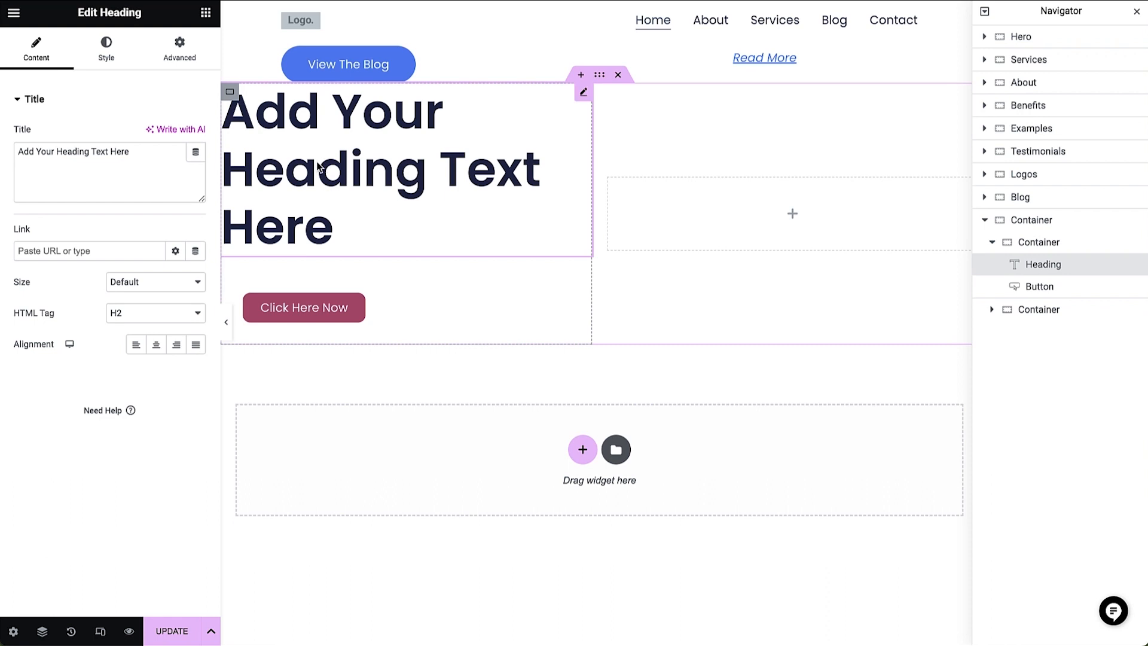
pyautogui.tripleClick(161, 151)
pyautogui.write('Our Com')
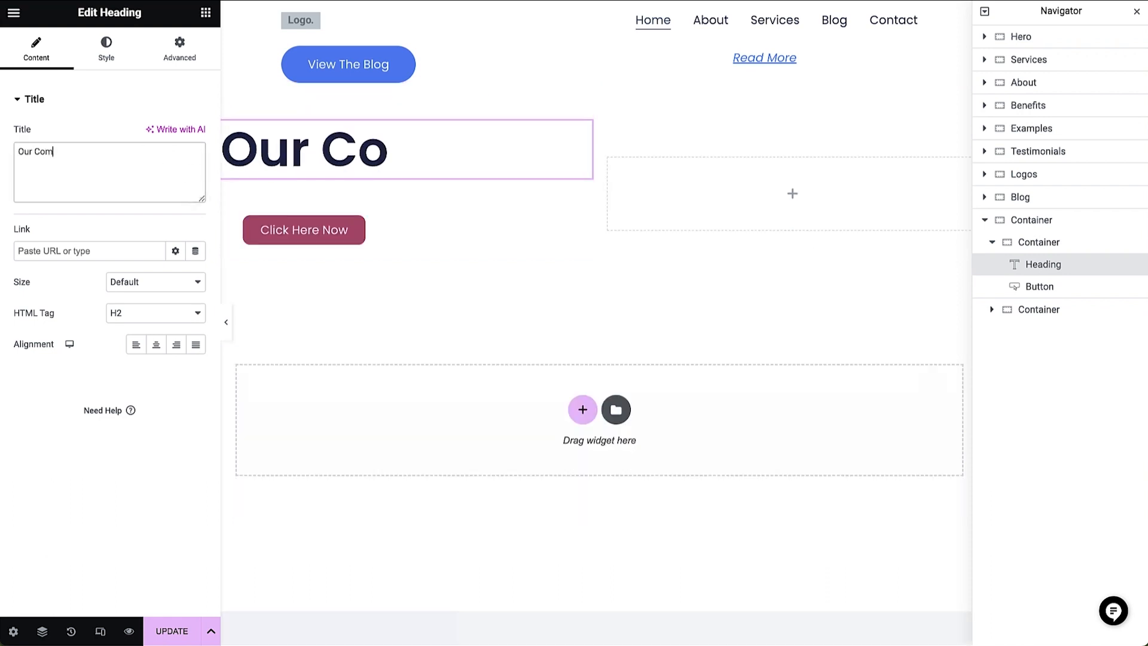
pyautogui.write('pany Vision')
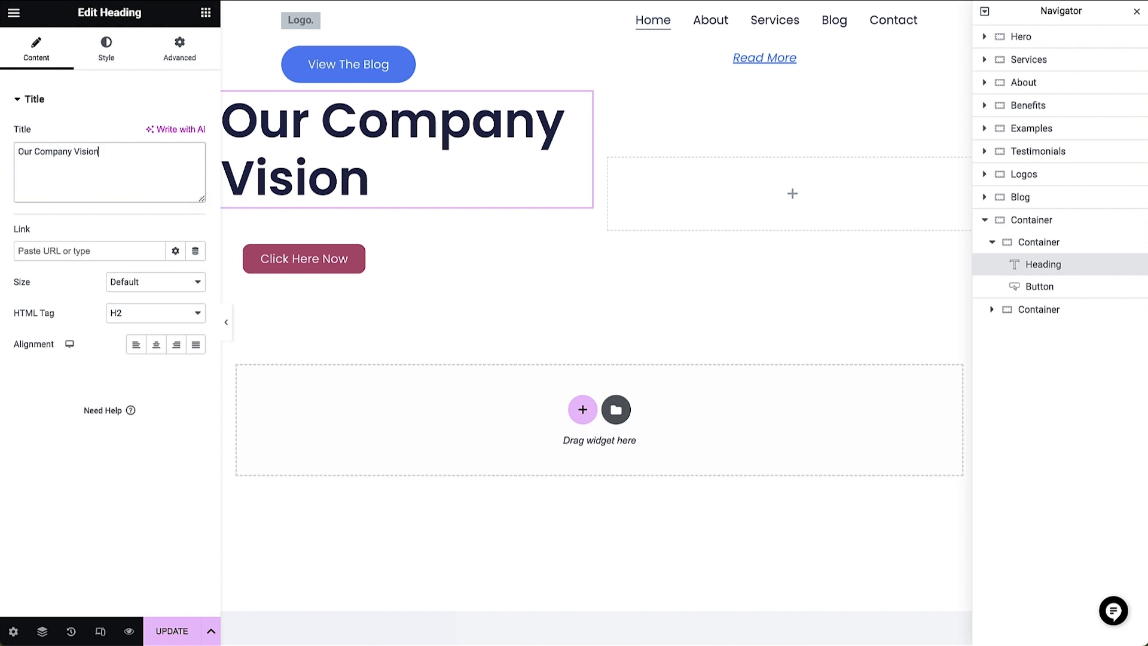
pyautogui.click(149, 317)
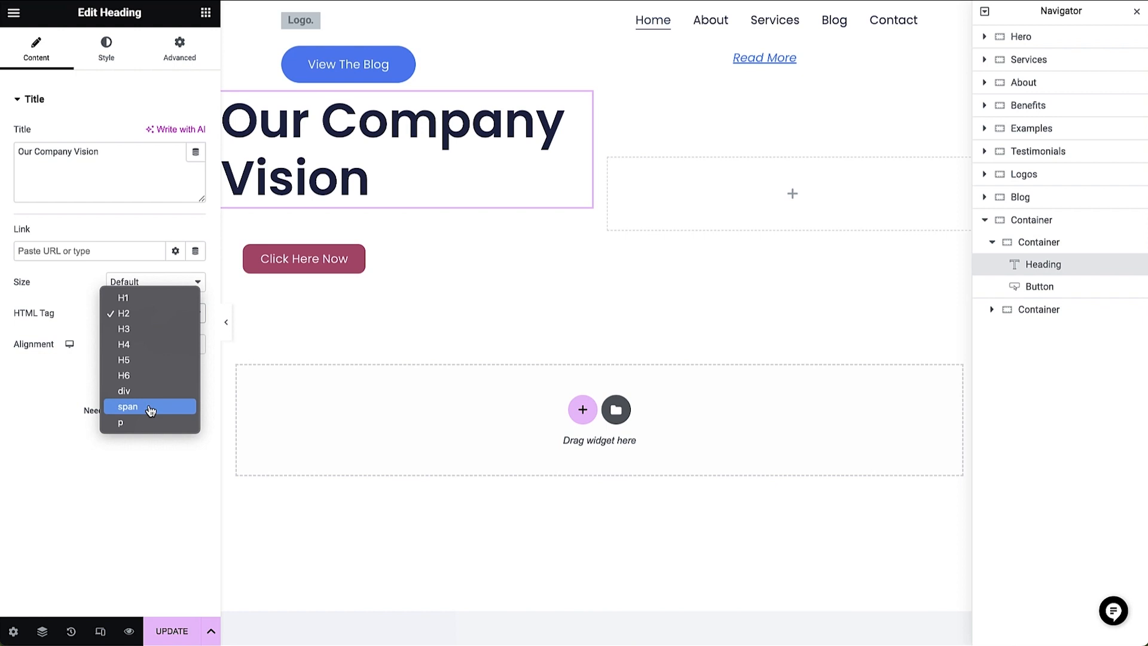
pyautogui.click(174, 315)
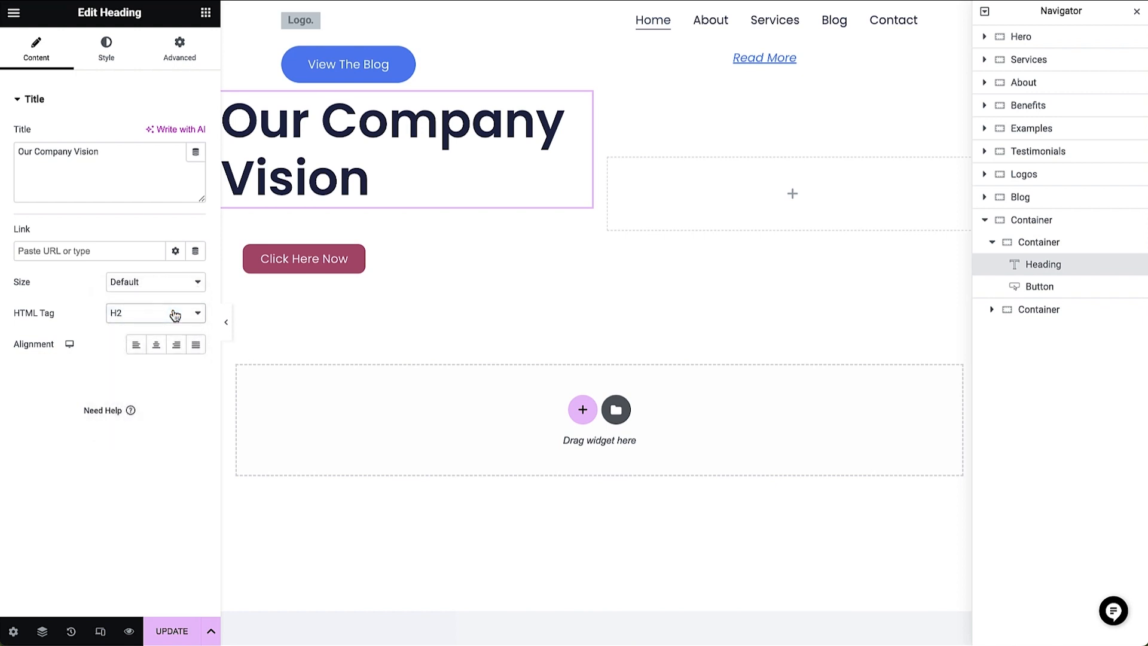
# - Set the "Our Company Vision" heading's text color to the global Accent color
pyautogui.click(114, 49)
pyautogui.click(195, 168)
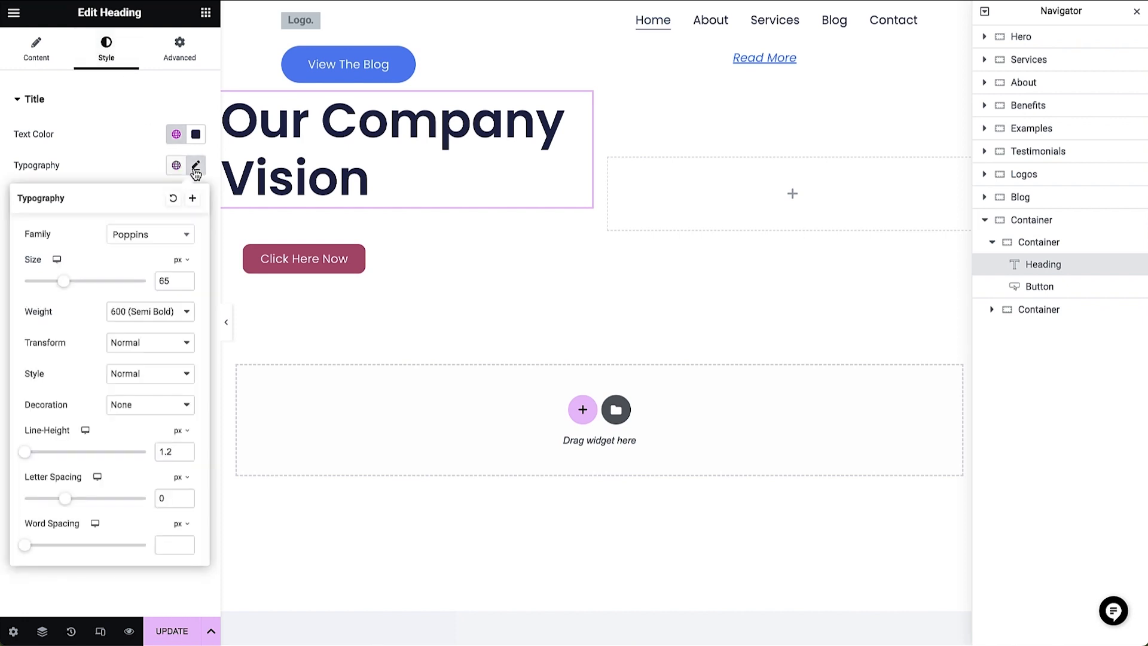
pyautogui.click(175, 134)
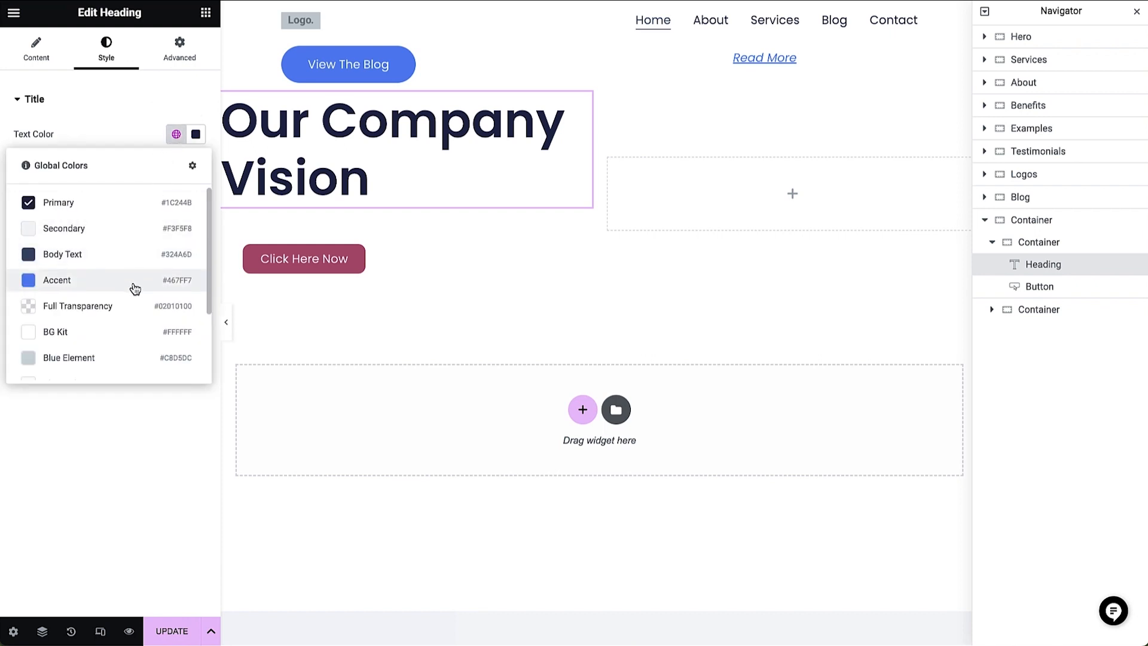
pyautogui.click(135, 289)
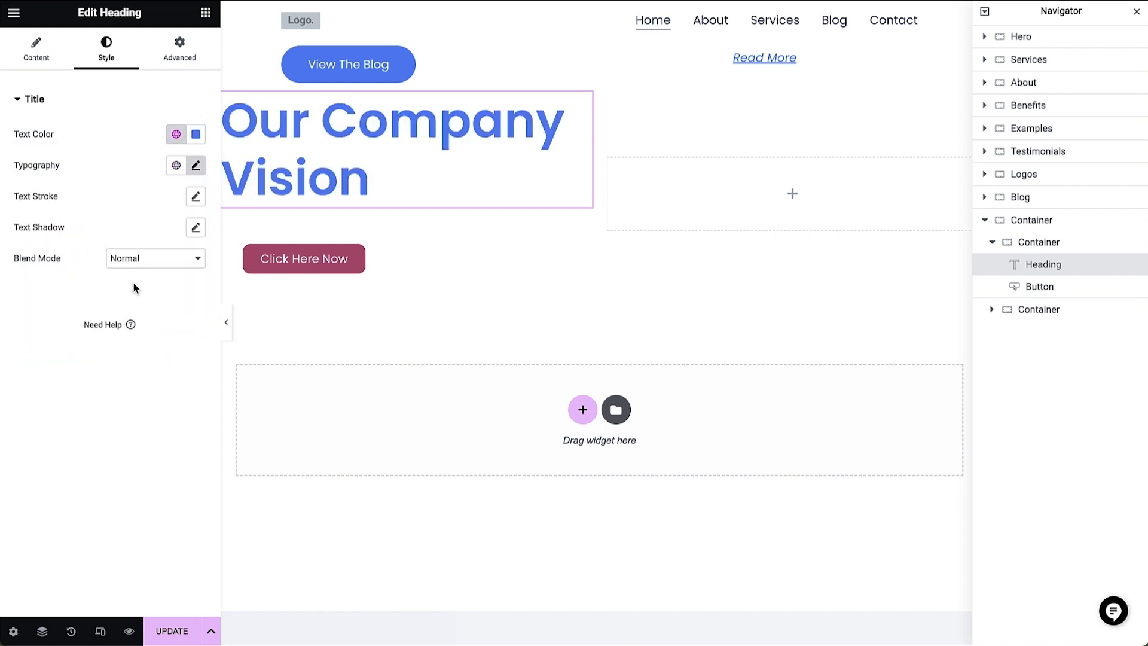
# - Place a Text Editor widget between the heading and the button, and open its style settings
pyautogui.click(206, 12)
pyautogui.moveTo(72, 434); pyautogui.dragTo(350, 198)
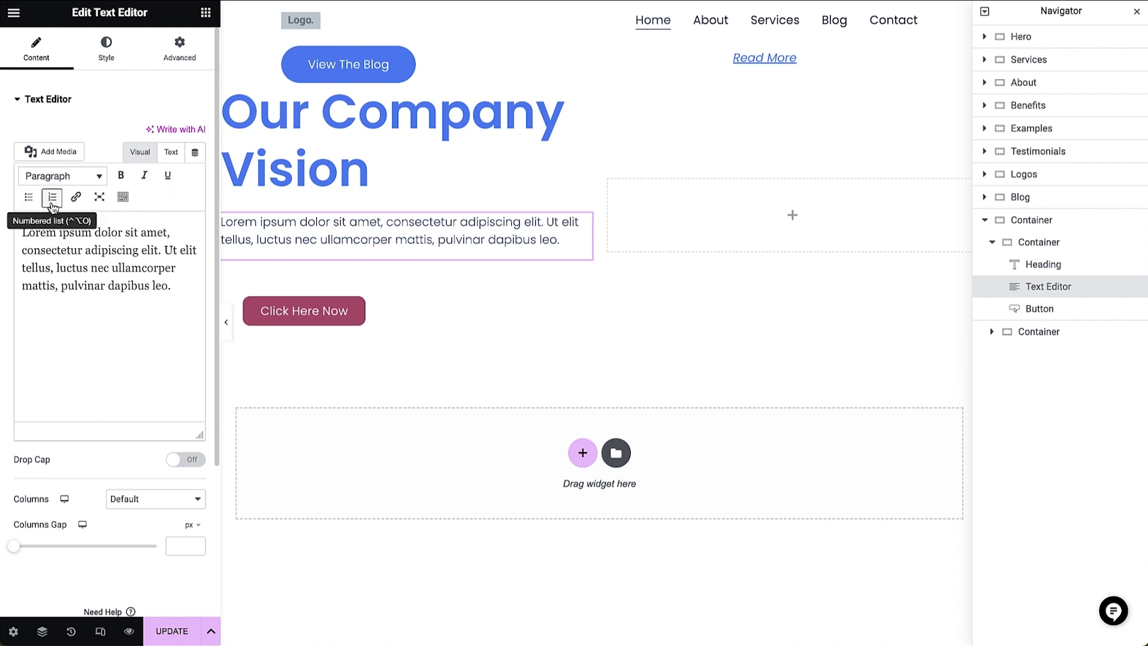
pyautogui.click(181, 287)
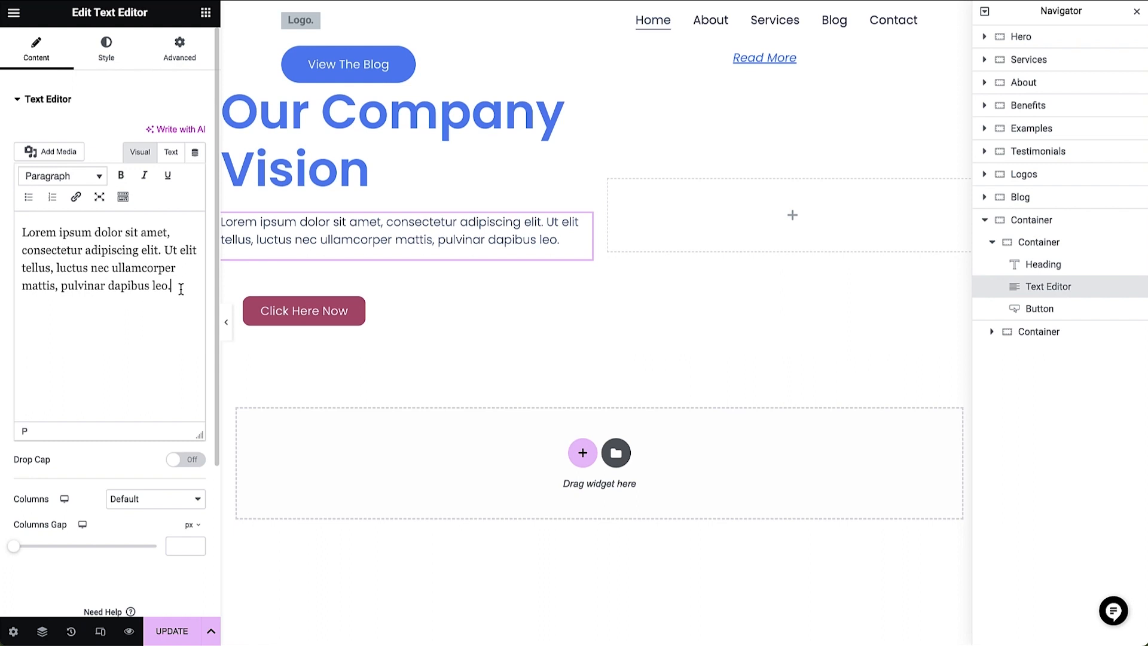
pyautogui.press('super+a')
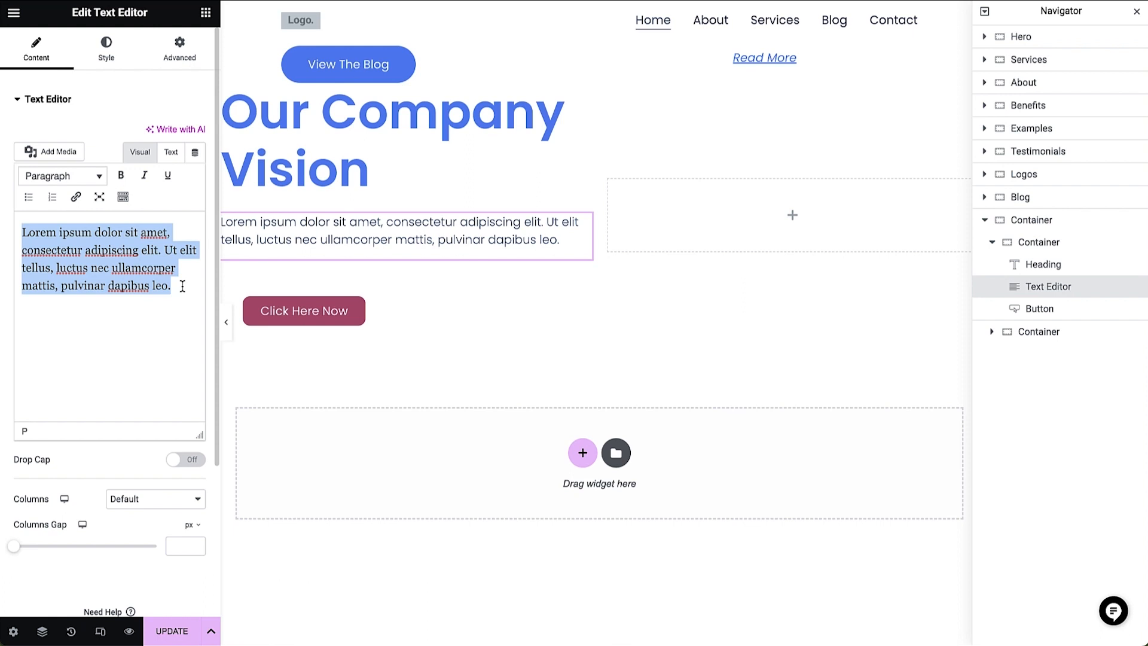
pyautogui.click(107, 57)
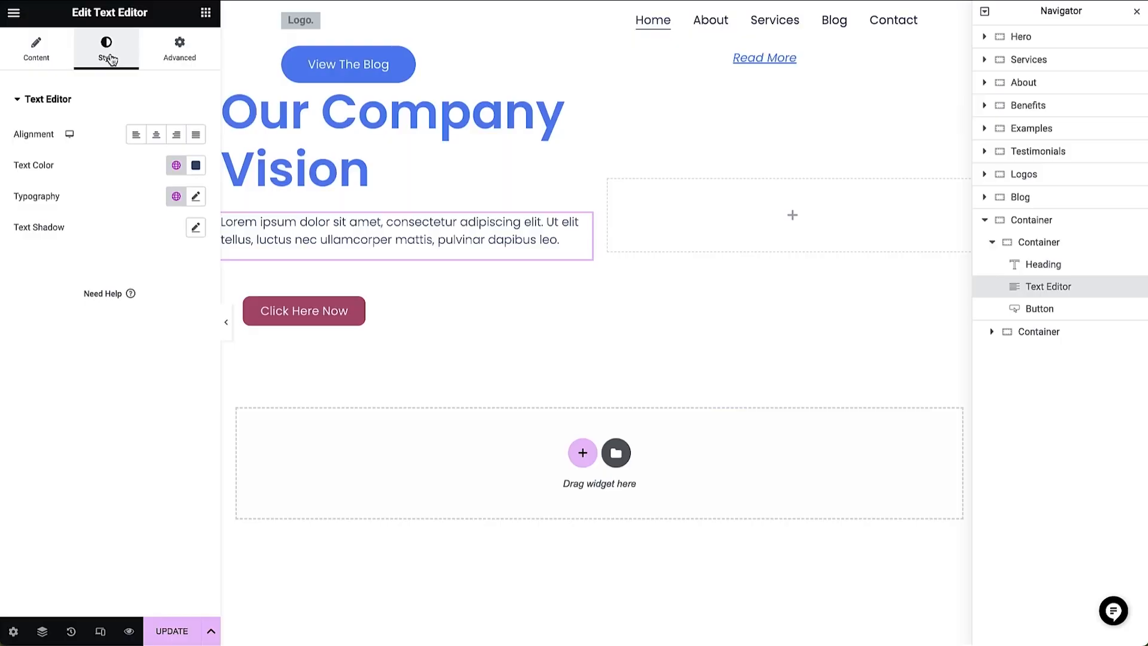
# - Place an Image widget in the second inner container and upload two-construction-engineer-working-in-construction.jpg to the media library for it
pyautogui.click(206, 17)
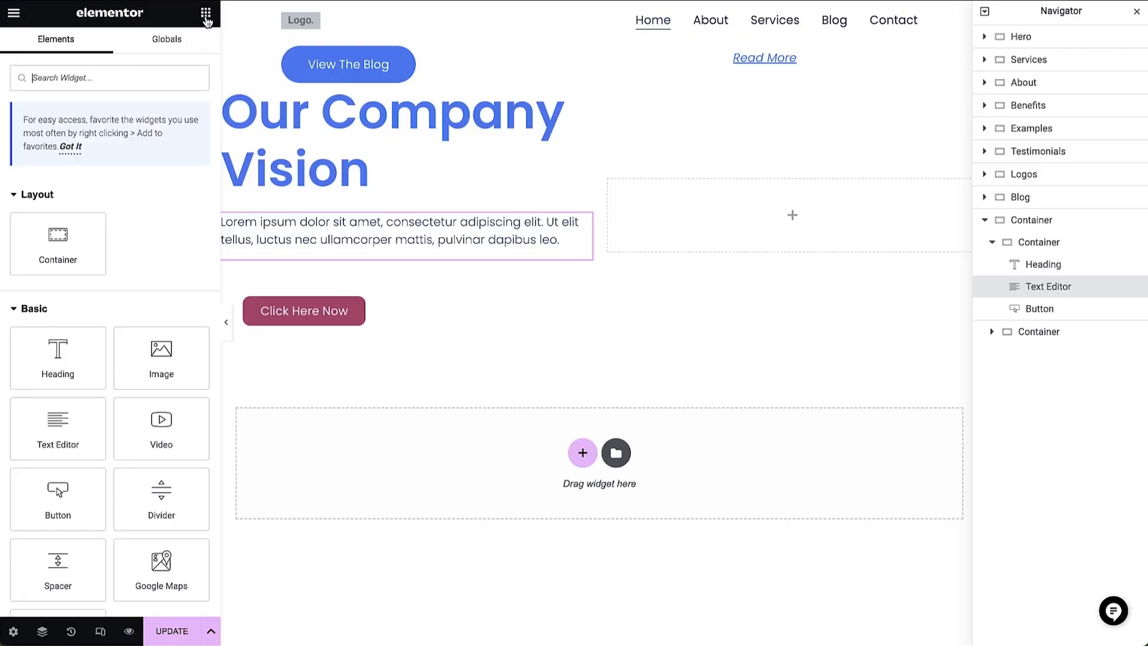
pyautogui.moveTo(163, 351); pyautogui.dragTo(740, 220)
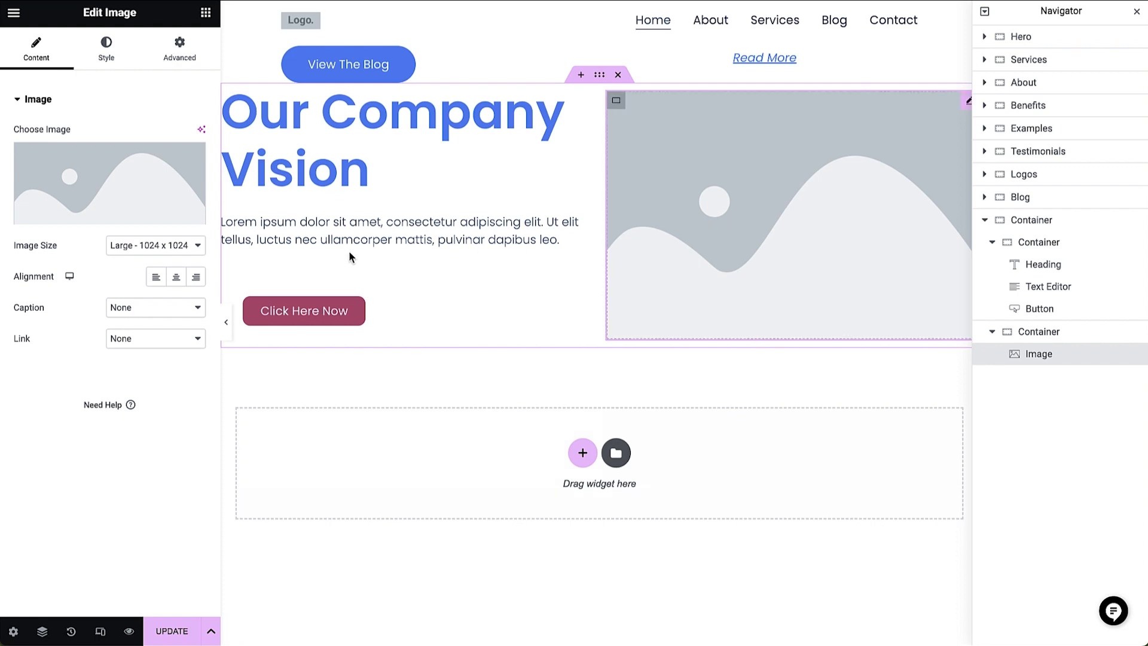
pyautogui.click(125, 189)
pyautogui.moveTo(730, 210); pyautogui.dragTo(360, 345)
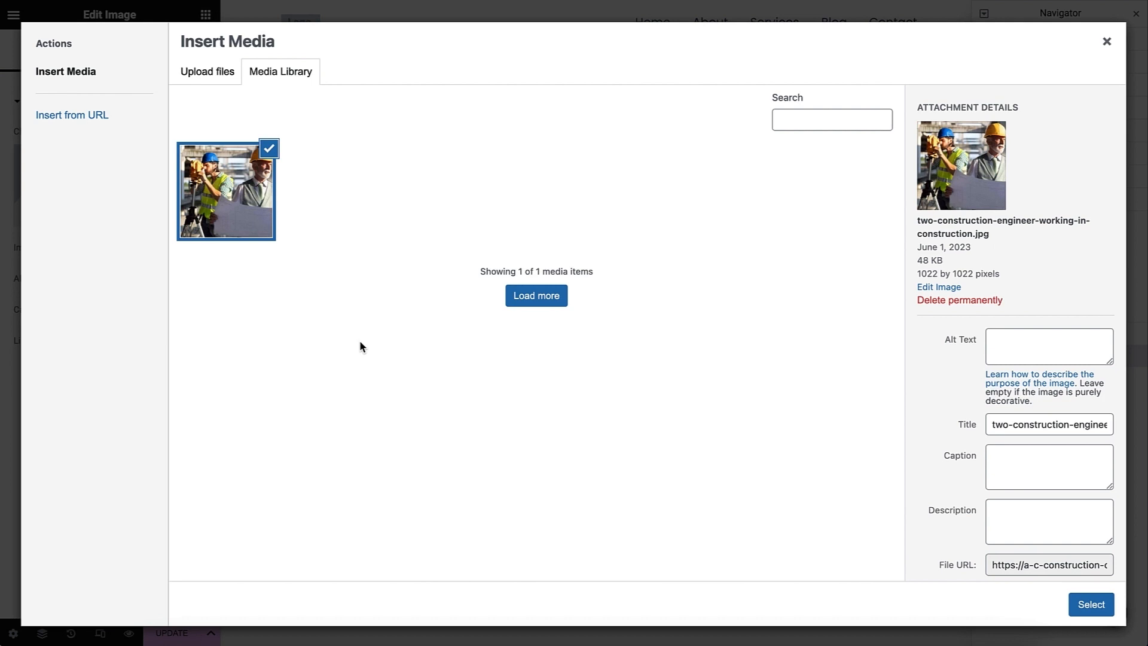
# - Set the uploaded image's alt text and description to "Image of a surveyor looking through prism lens"
pyautogui.click(1002, 344)
pyautogui.write('Image of a surveyor looking through prism lens')
pyautogui.click(1003, 518)
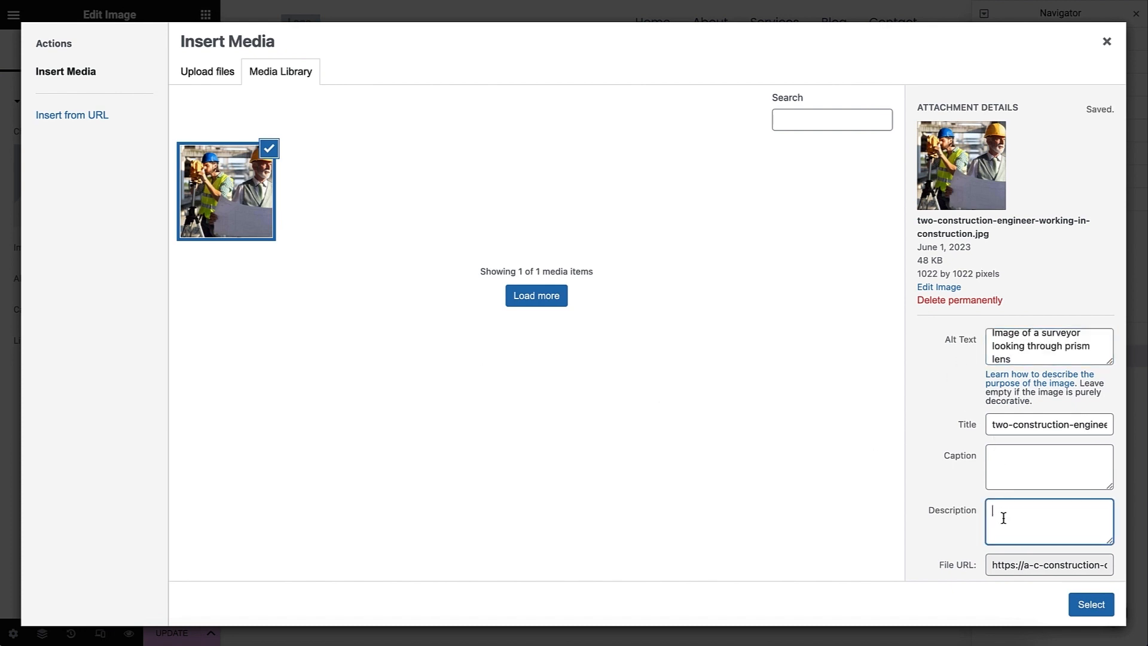
pyautogui.write('Image of a surveyor looking through prism lens')
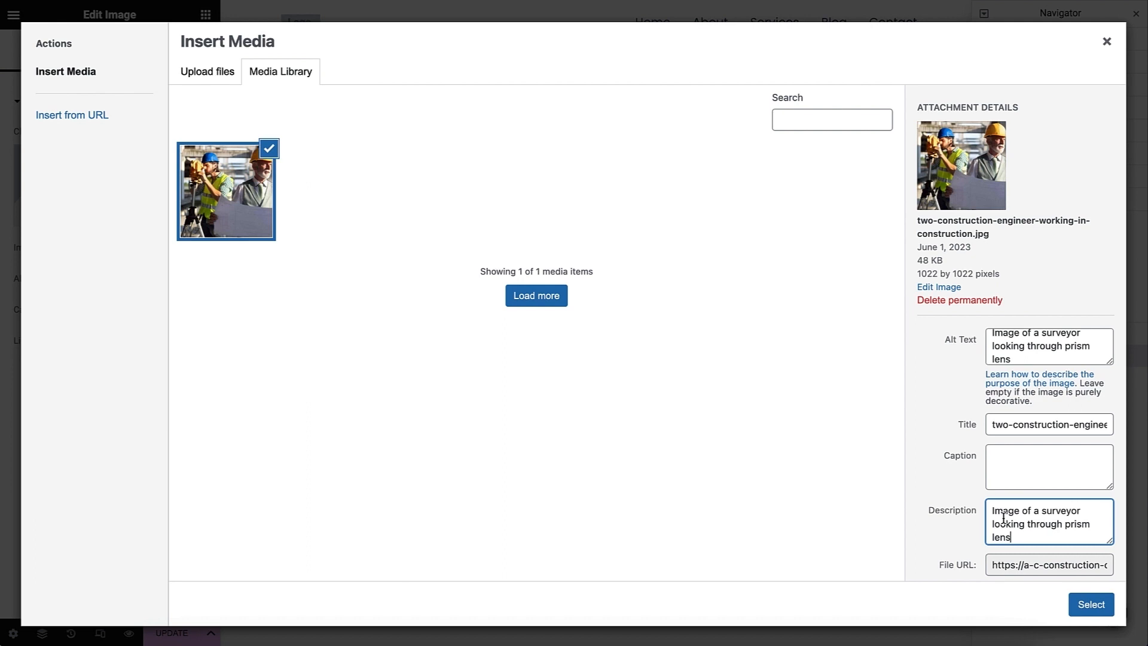
# - Insert the uploaded image into the Image widget and set its width to 100%
pyautogui.click(1088, 612)
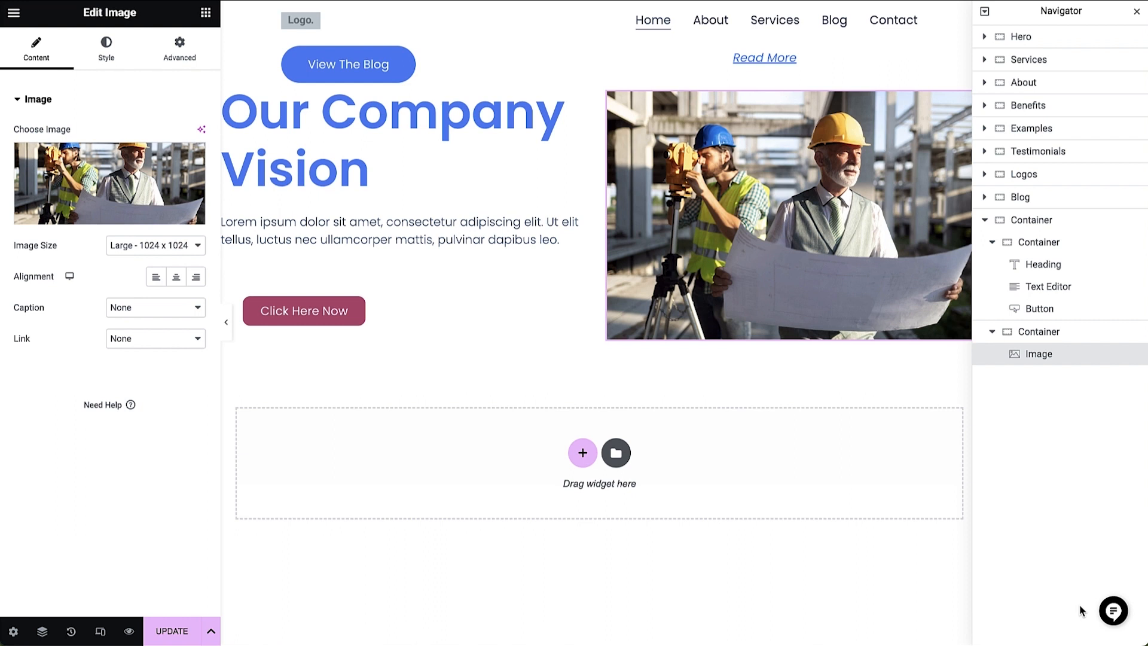
pyautogui.click(109, 62)
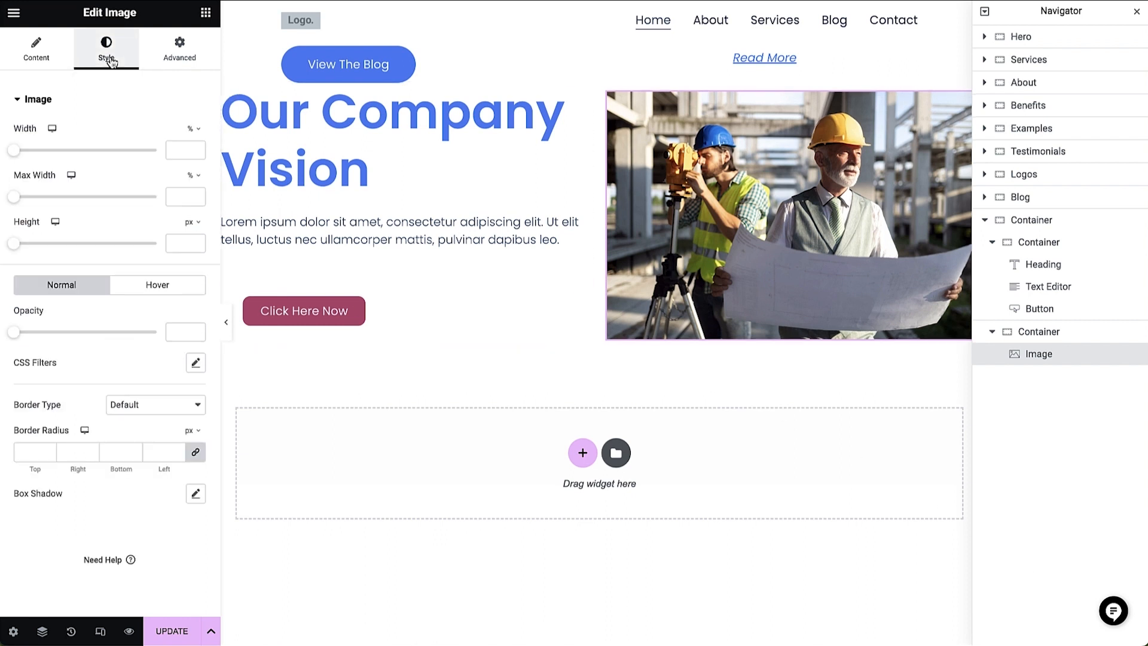
pyautogui.moveTo(14, 156); pyautogui.dragTo(157, 156)
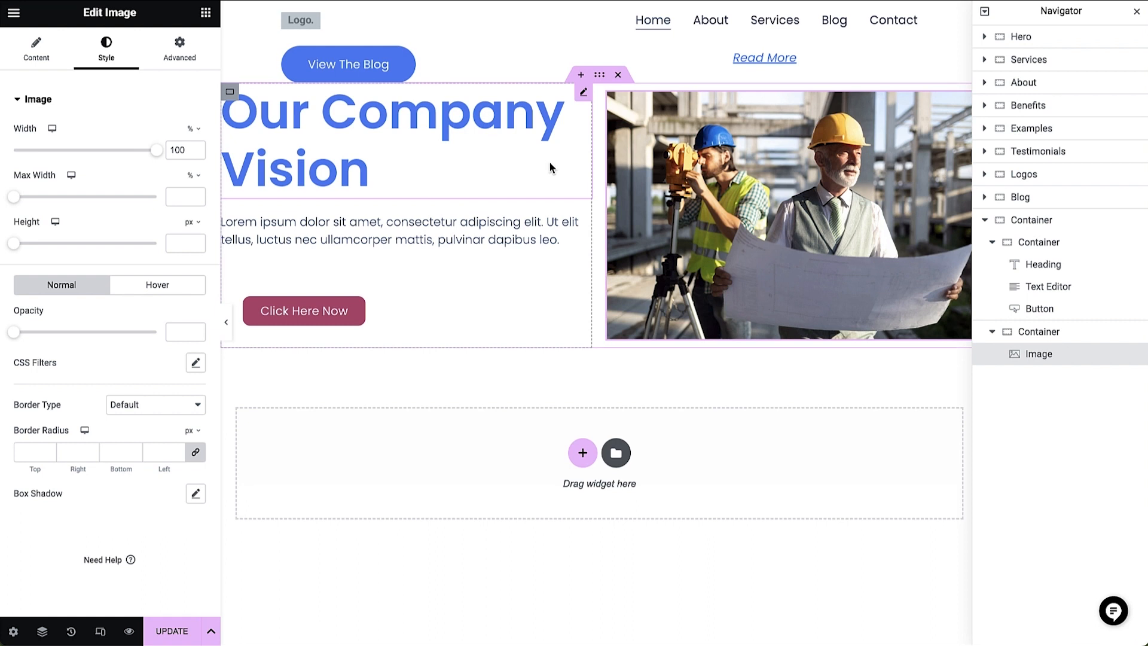
# - Delete the whole outer container below the Blog section, including its heading, text, button and image
pyautogui.scroll(1, 550, 161)
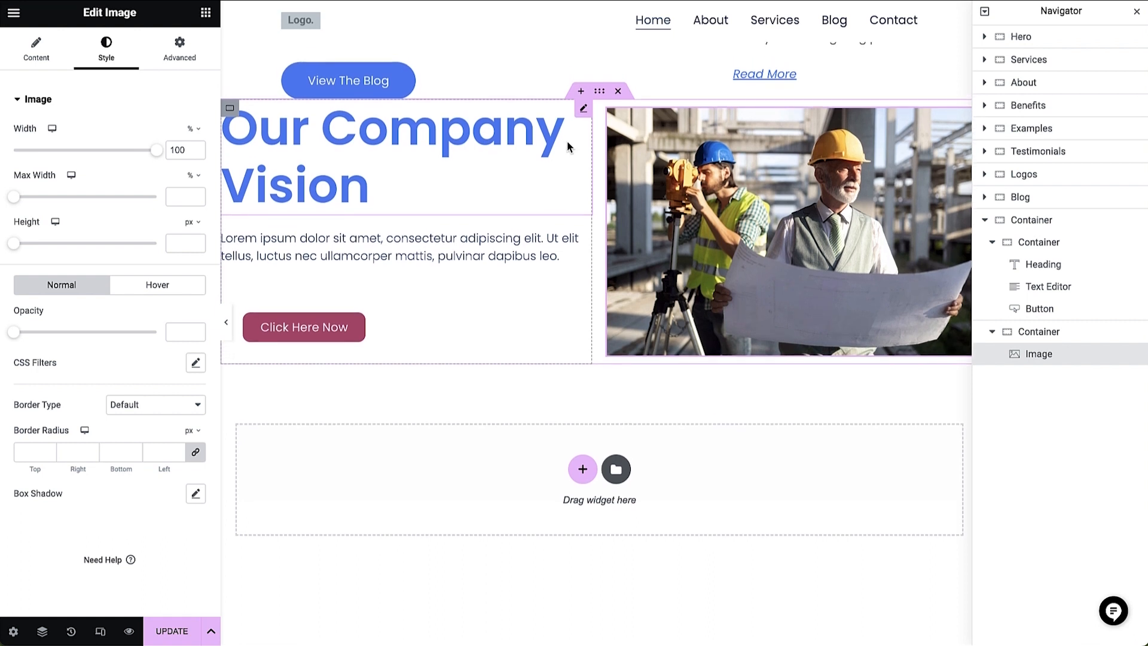
pyautogui.click(599, 92)
pyautogui.rightClick(600, 96)
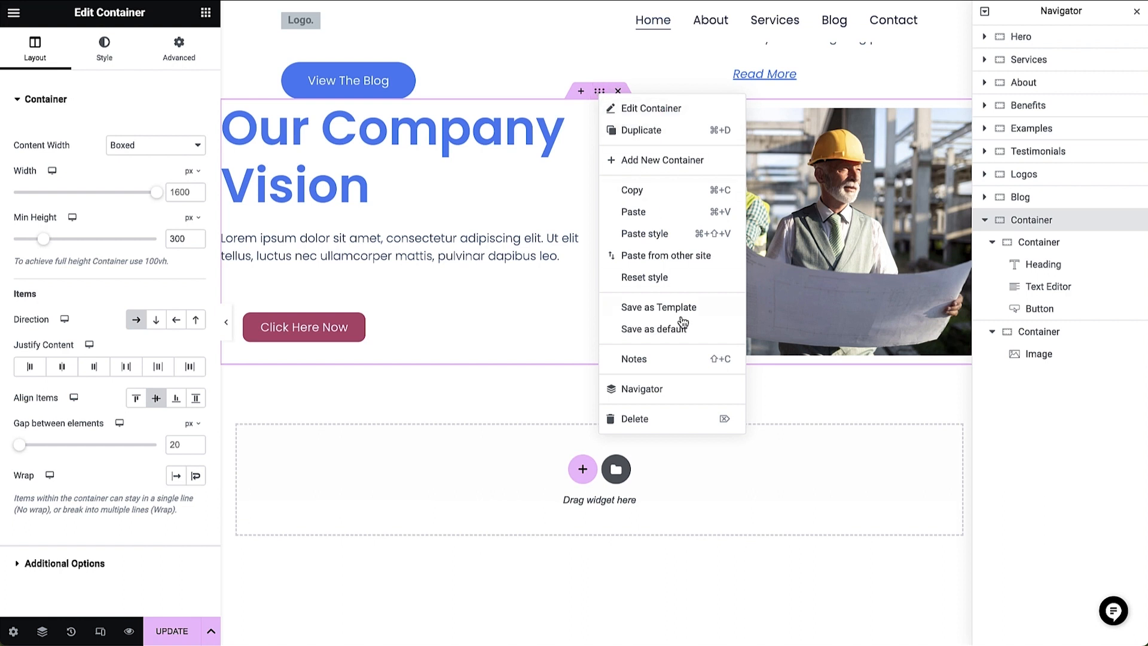
pyautogui.click(689, 419)
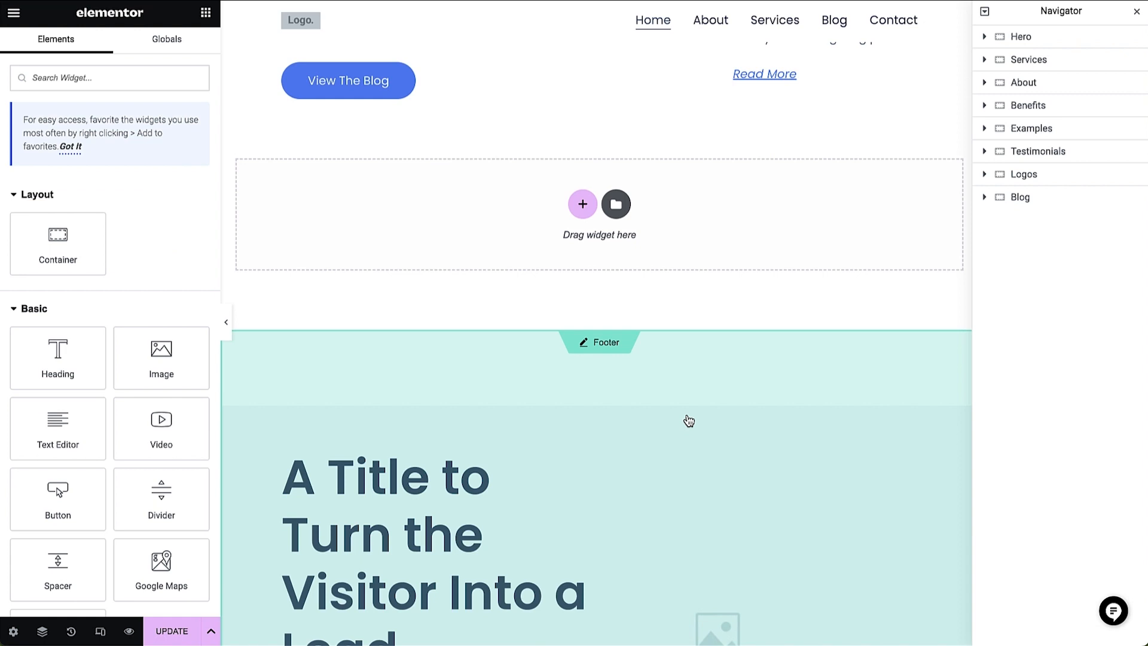
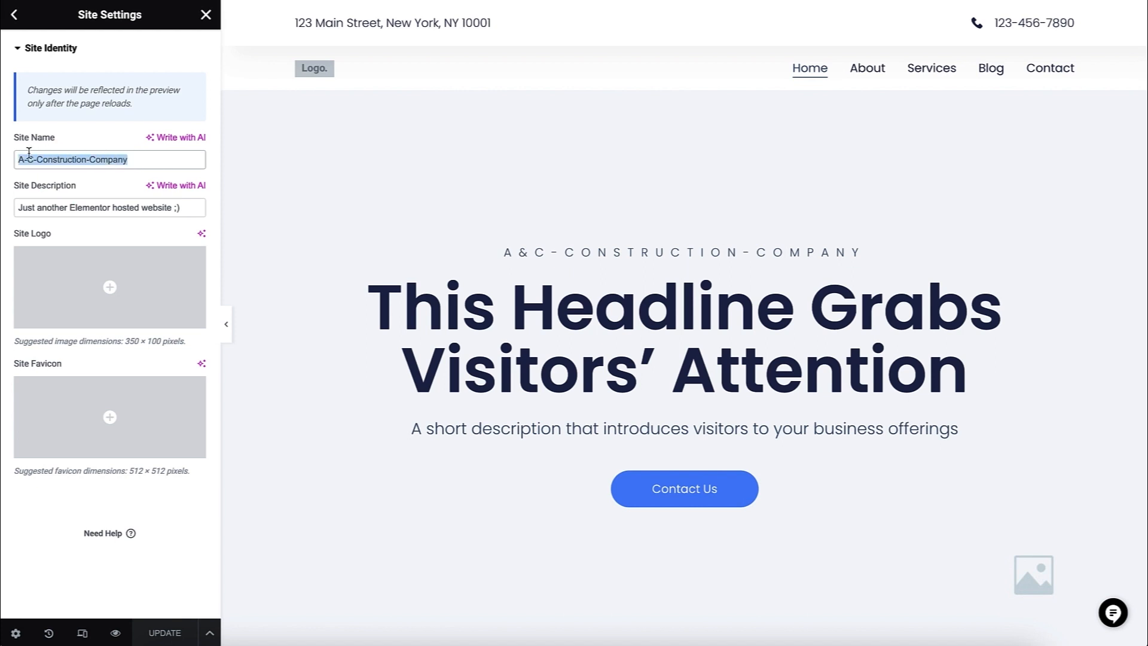
# - Set the site name to "A&C-Construction-Company" and the site description to "Building Homes In St. Johns Since 1986"
pyautogui.write('A&C-Construction-Company')
pyautogui.tripleClick(64, 206)
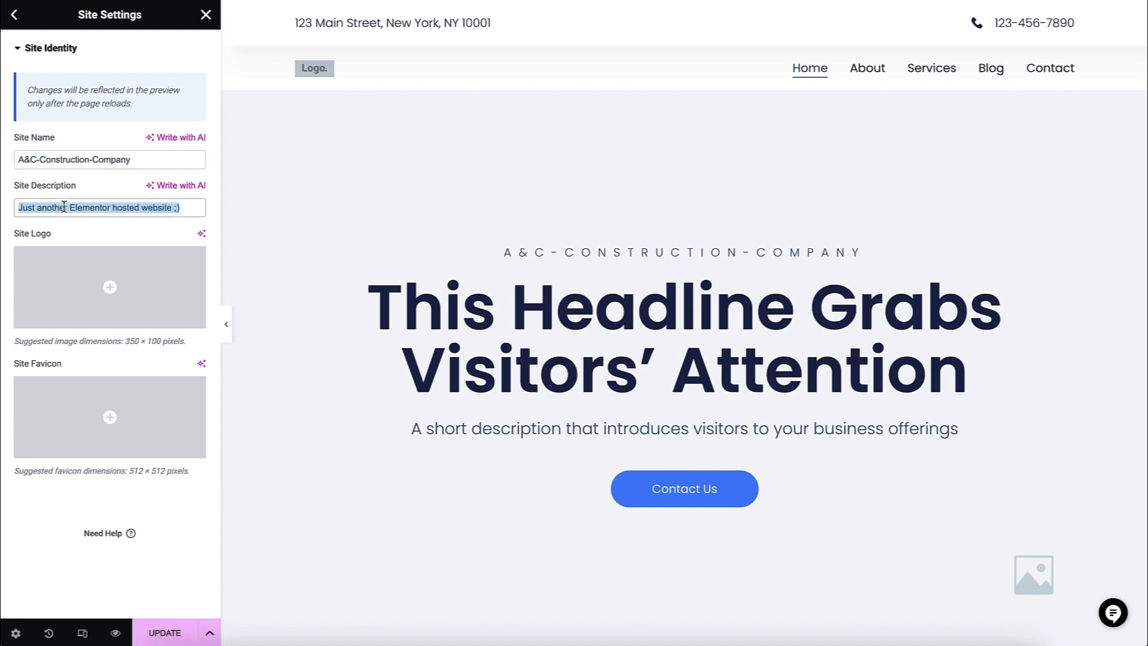
pyautogui.write('Building Homes In St. Johns Since 1986')
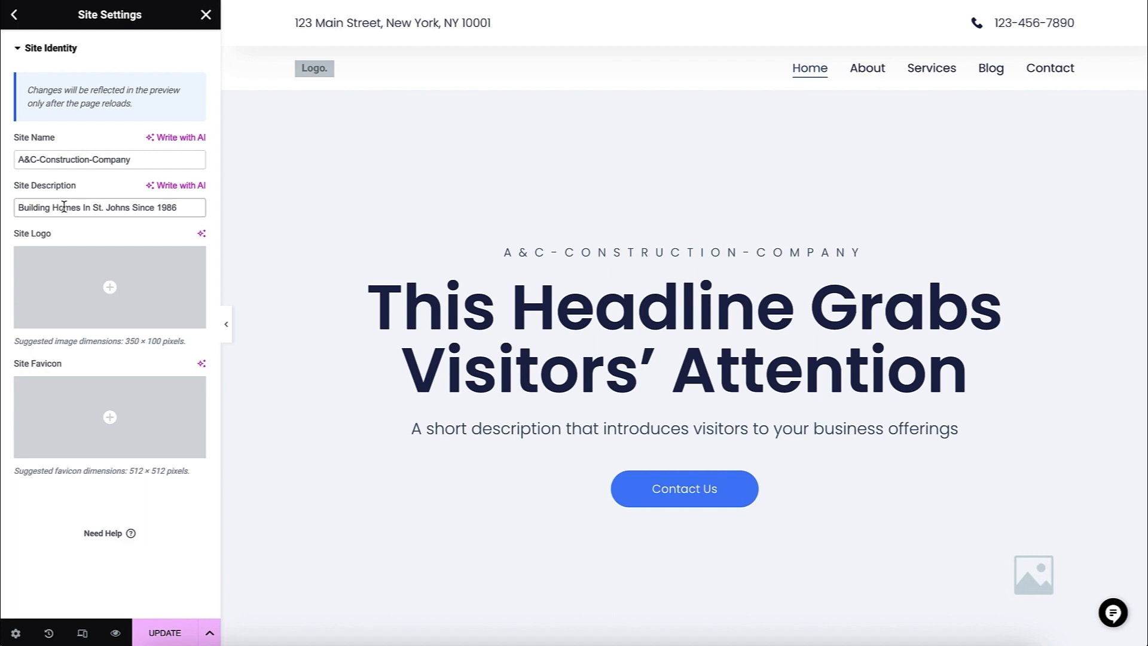
# - Upload the A&C Construction logo file ACLOGO2.png from the Logos folder to the media library for the site logo
pyautogui.click(62, 306)
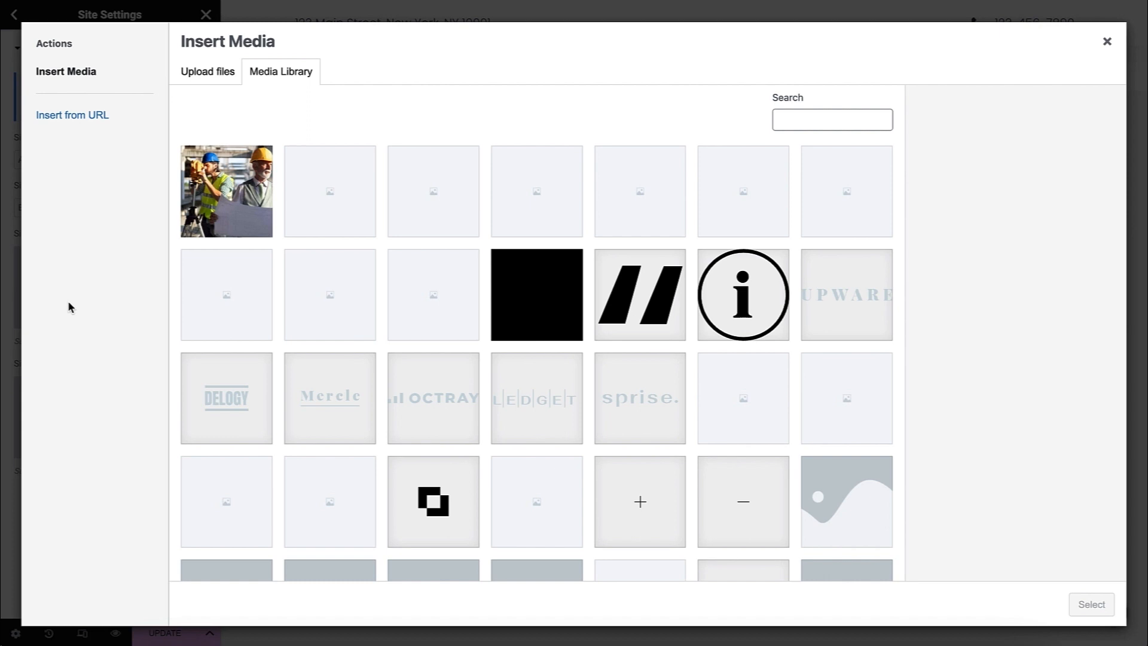
pyautogui.click(309, 373)
pyautogui.click(422, 382)
pyautogui.click(528, 385)
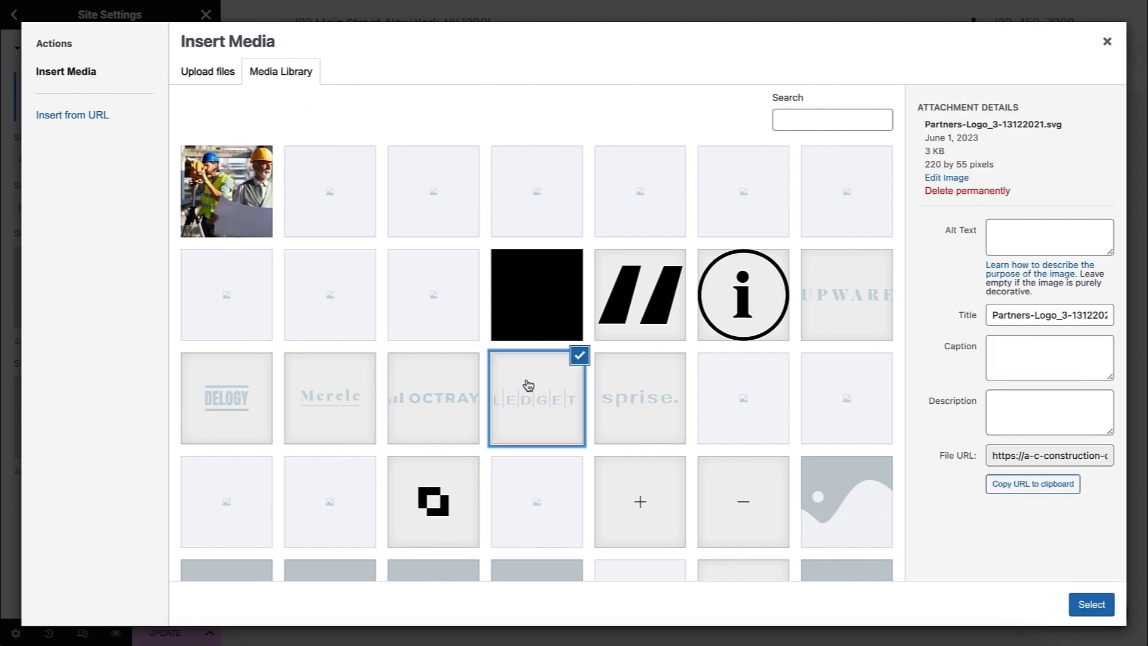
pyautogui.click(619, 393)
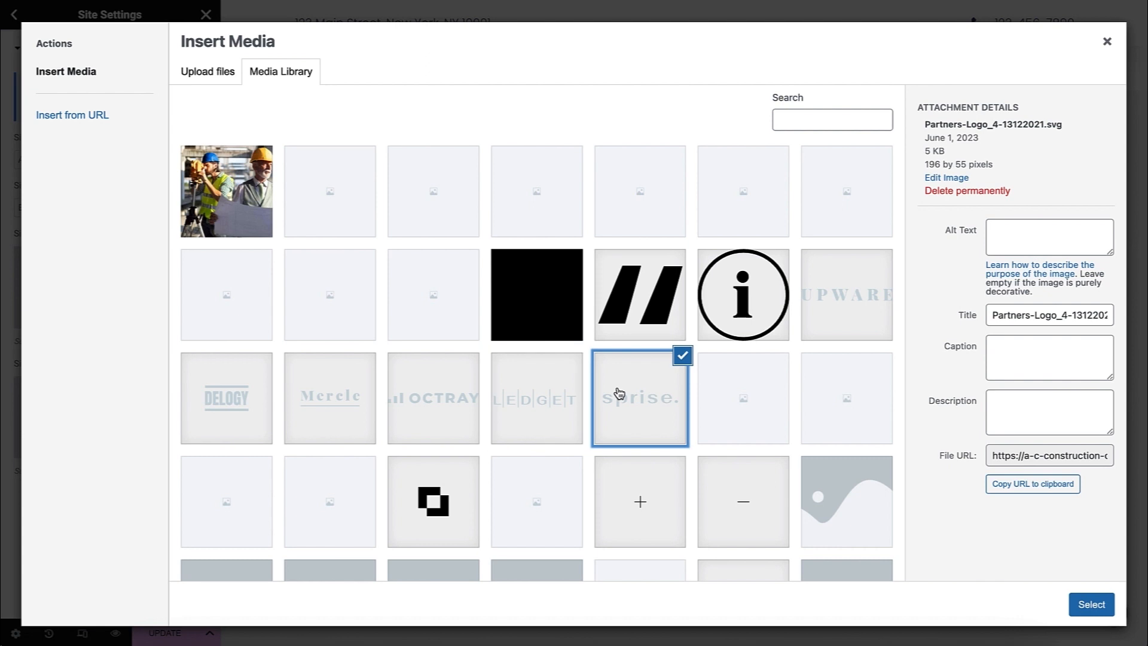
pyautogui.press('super+Tab')
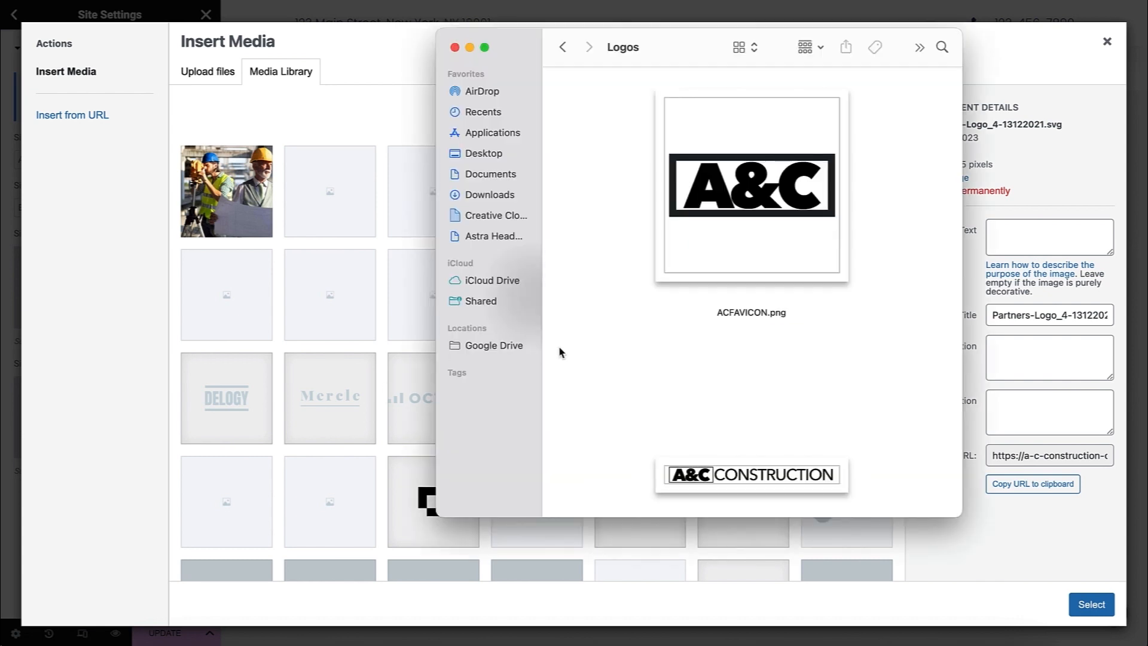
pyautogui.click(700, 472)
pyautogui.moveTo(700, 472); pyautogui.dragTo(341, 303)
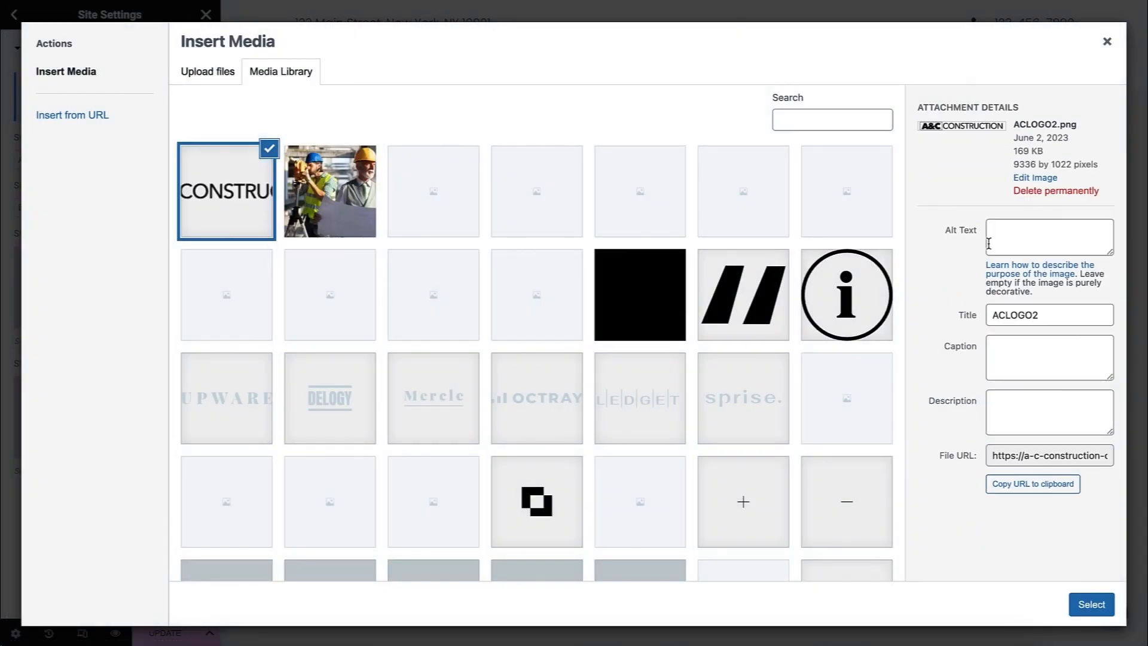
# - Fill the logo's alt text, title, caption and description with "A&C-Construction-Company Logo" and insert it as the site logo
pyautogui.click(1004, 238)
pyautogui.write('A&C-Construction-Company Logo')
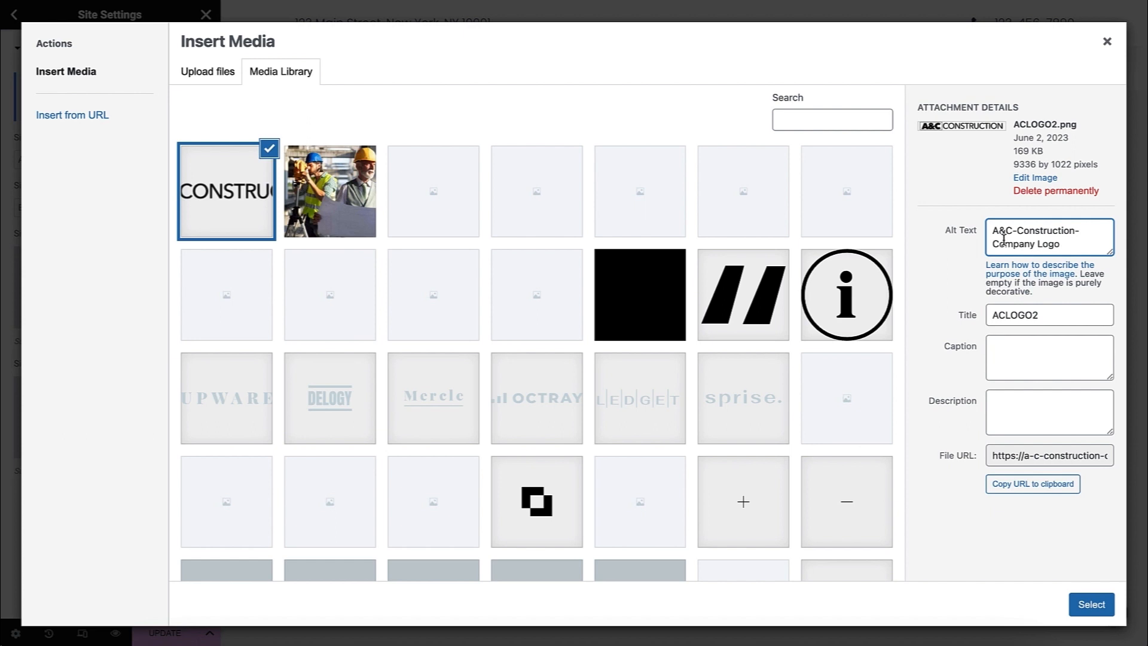
pyautogui.moveTo(1038, 315); pyautogui.dragTo(984, 318)
pyautogui.write('A&C-Construction-Company Logo')
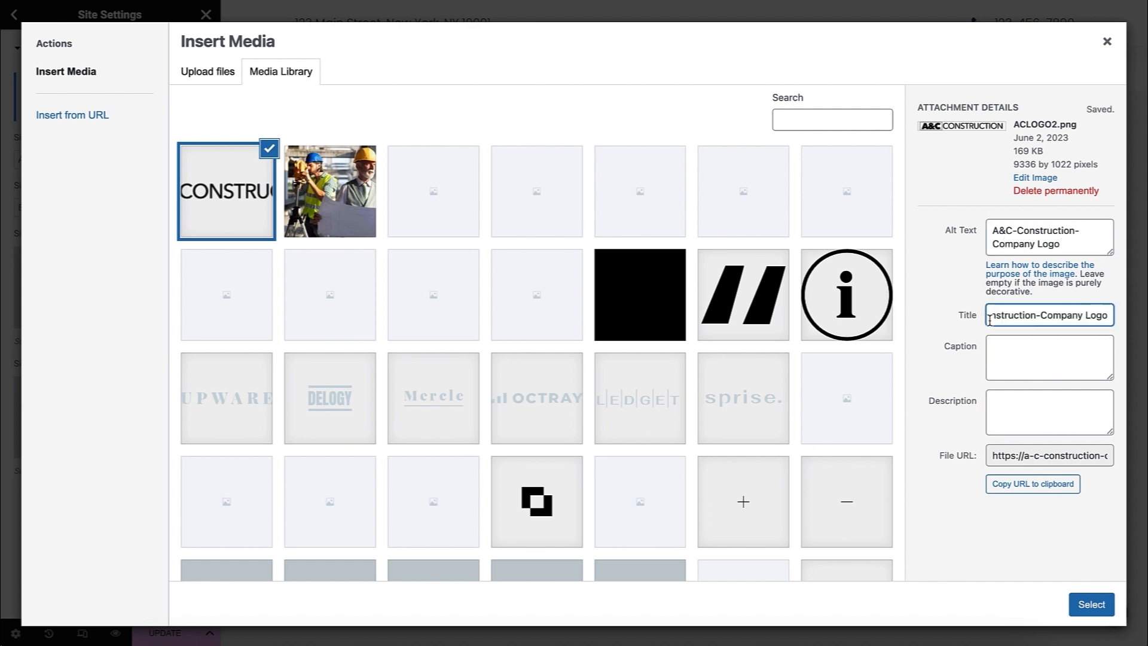
pyautogui.click(1005, 346)
pyautogui.write('A&C-Construction-Company Logo')
pyautogui.click(1003, 402)
pyautogui.write('A&C-Construction-Company Logo')
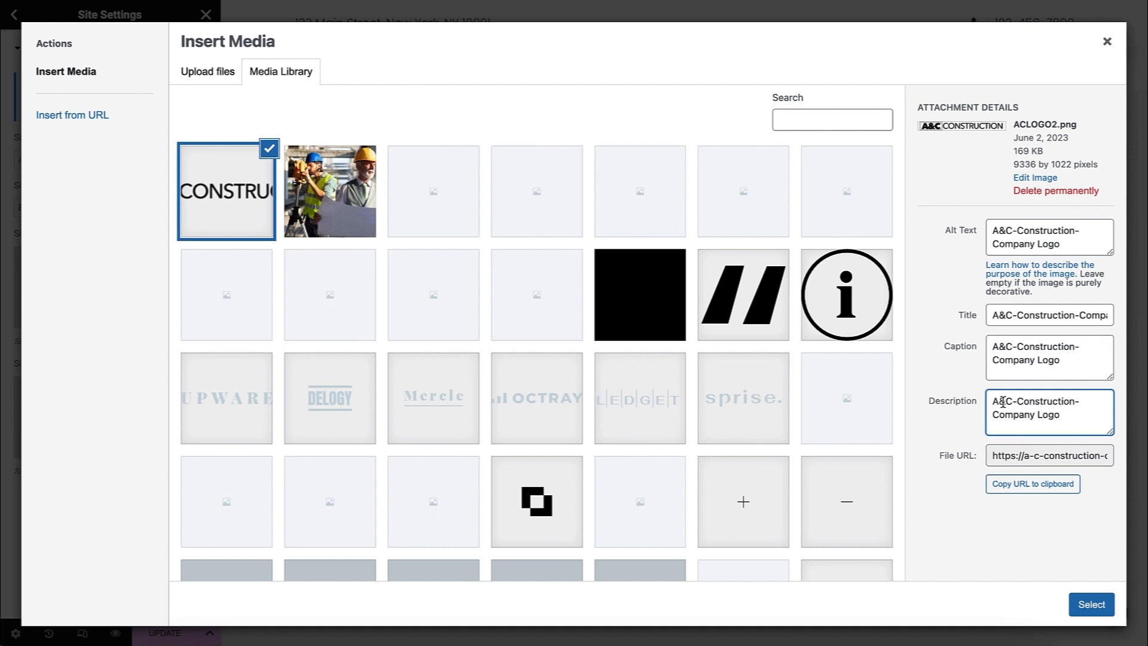
pyautogui.click(1091, 614)
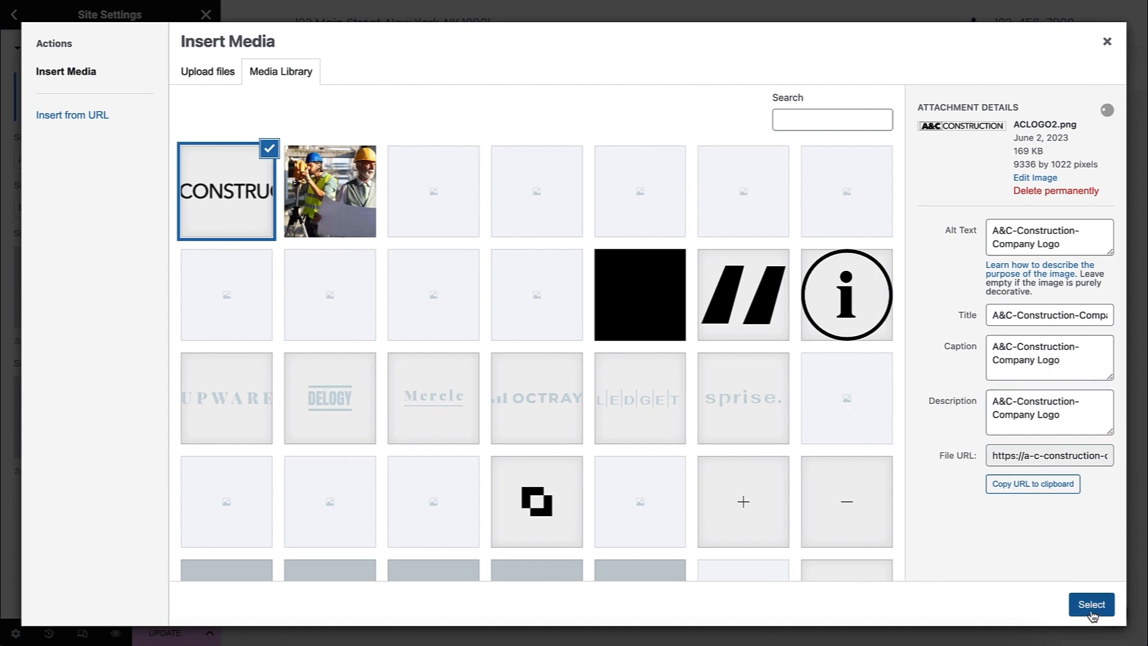
pyautogui.click(1091, 614)
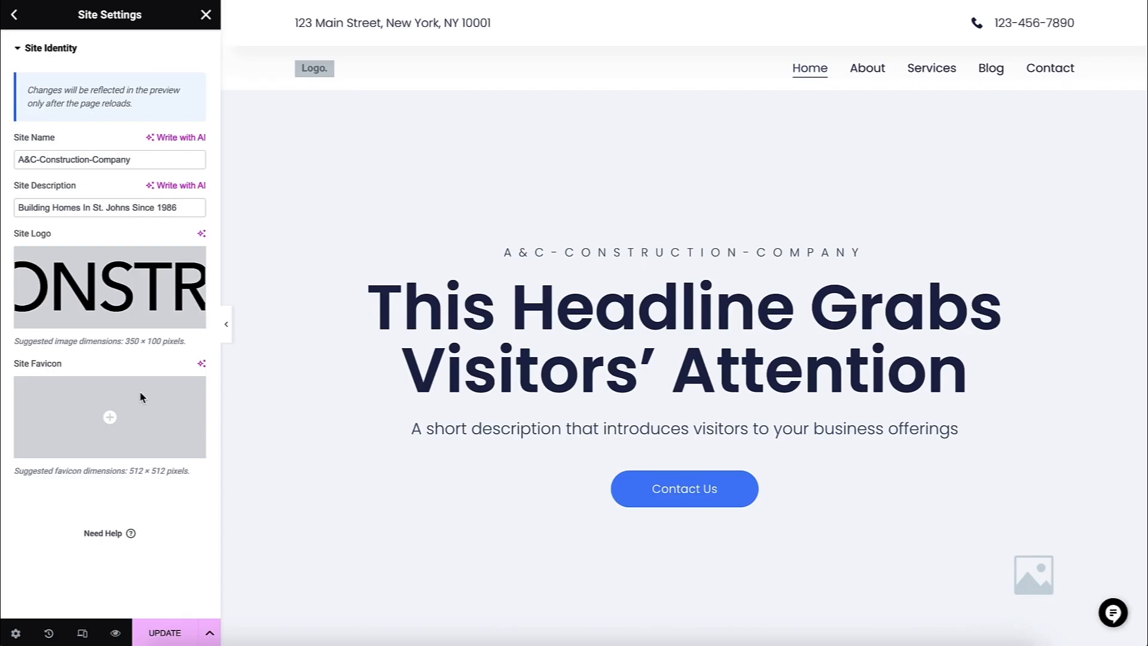
# - Upload ACFAVICON.png from the Logos folder to the media library for the site favicon
pyautogui.click(70, 438)
pyautogui.click(186, 631)
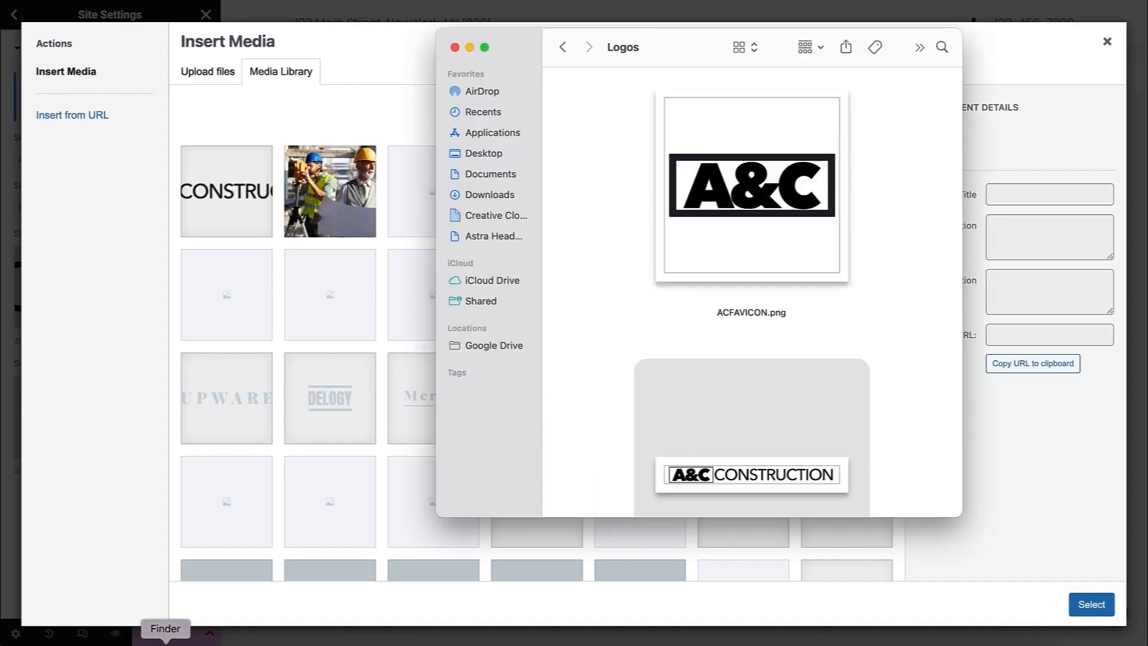
pyautogui.moveTo(669, 210); pyautogui.dragTo(294, 277)
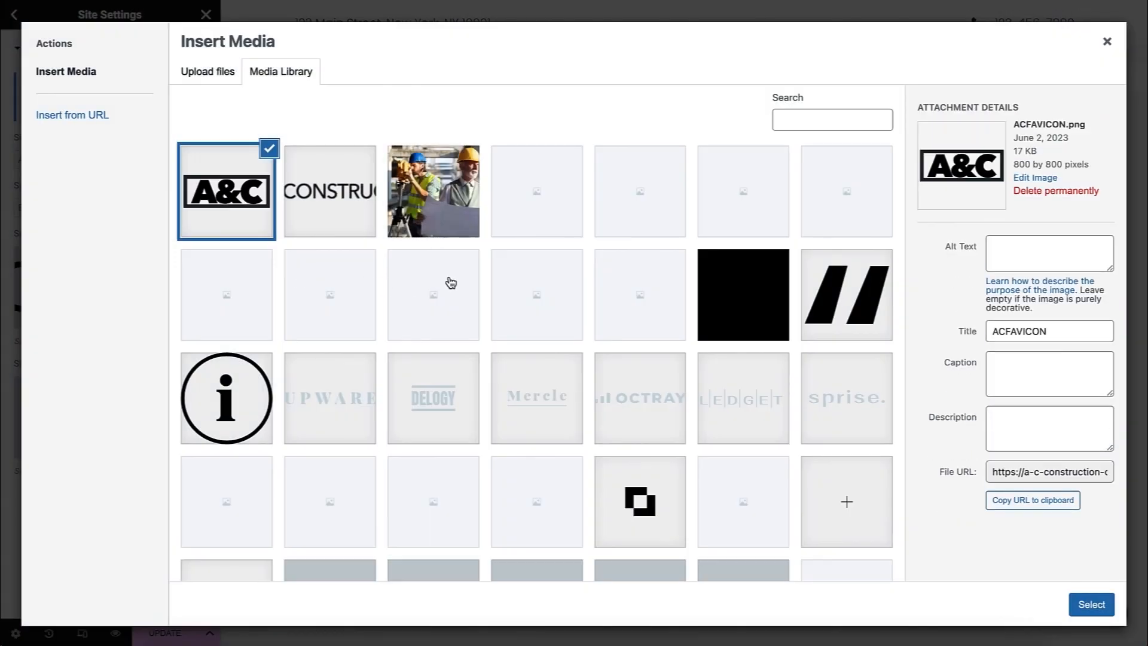
# - Fill the favicon image's alt text, title, caption and description with "A&C-Construction-Company Favicon"
pyautogui.click(1005, 243)
pyautogui.write('A&C-Construction-Company Favicon')
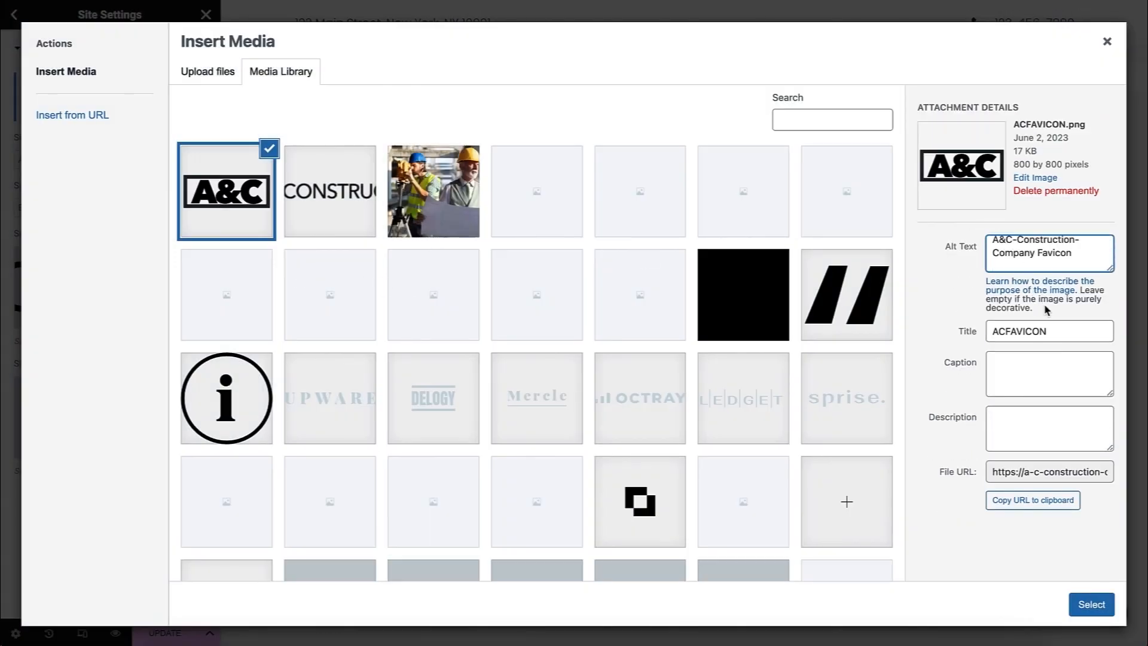
pyautogui.press('Tab')
pyautogui.write('A&C-Construction-Company Favicon')
pyautogui.click(996, 360)
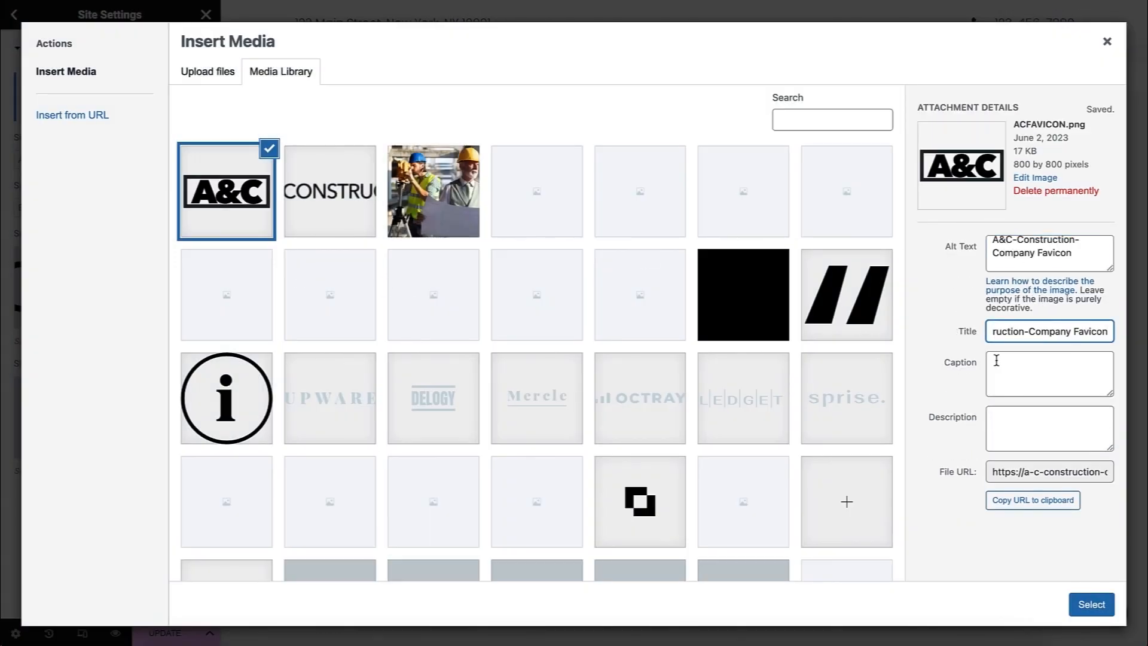
pyautogui.write('A&C-Construction-Company Favicon')
pyautogui.click(992, 424)
pyautogui.write('A&C-Construction-Company Favicon')
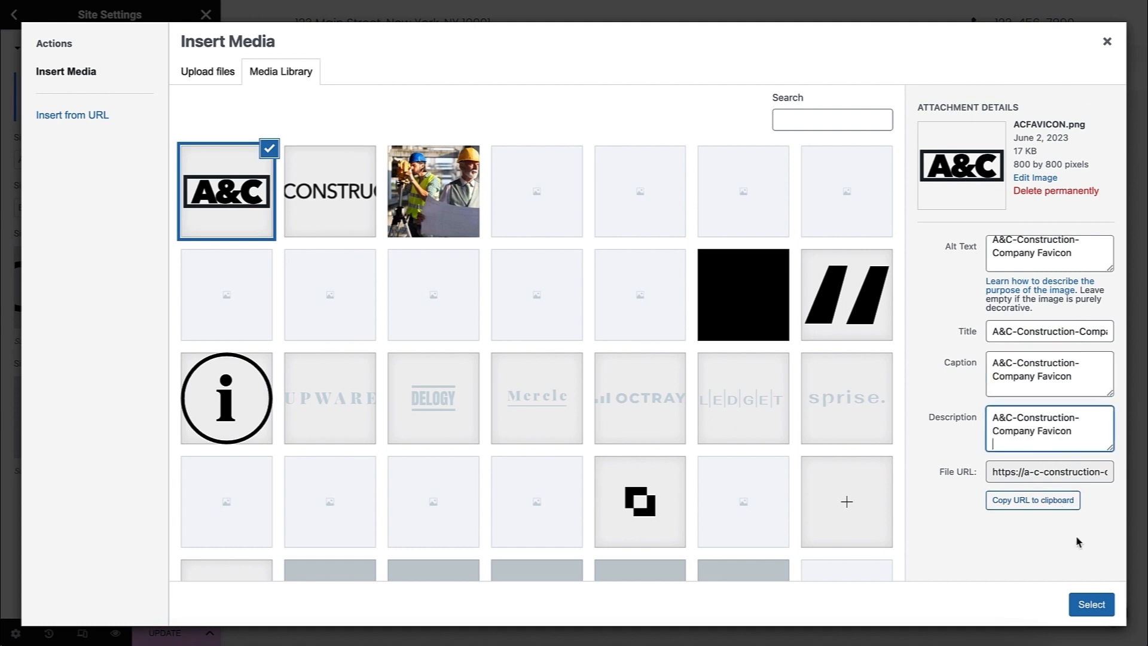
# - Insert the uploaded image as the site favicon, then update the site settings and preview the changes
pyautogui.click(1094, 604)
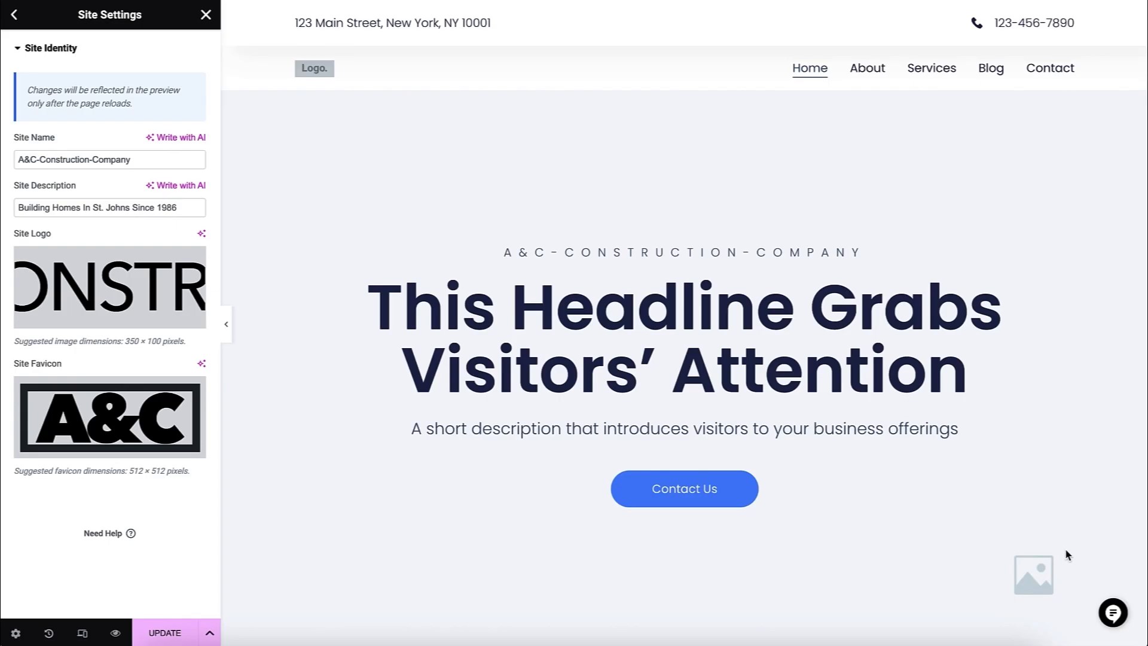
pyautogui.click(149, 628)
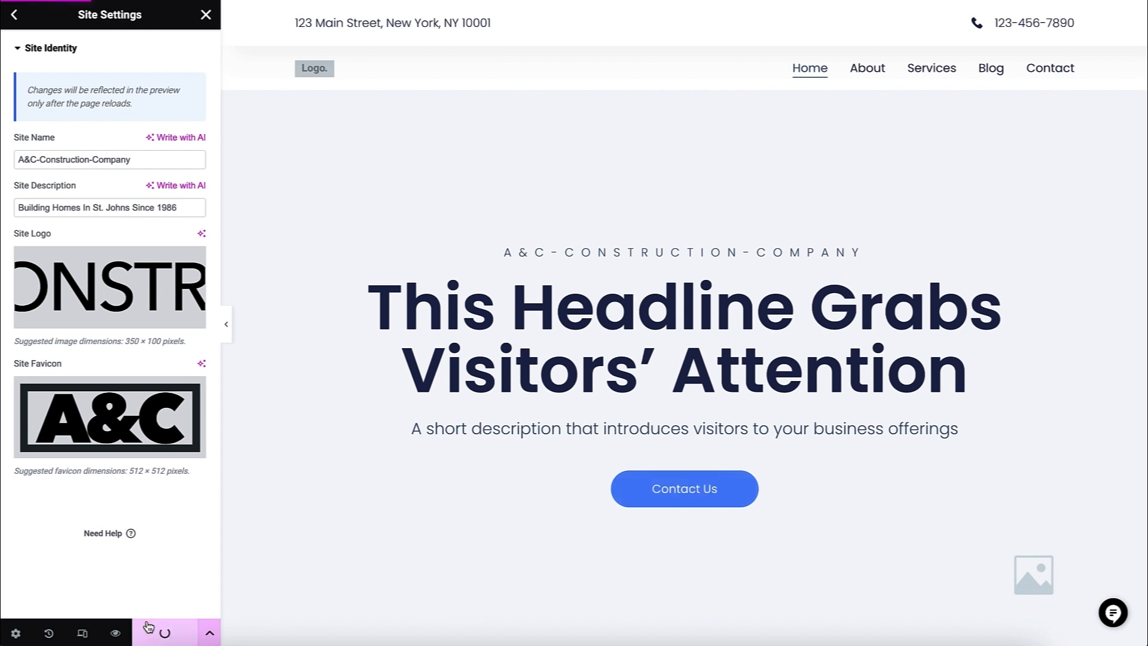
pyautogui.click(115, 633)
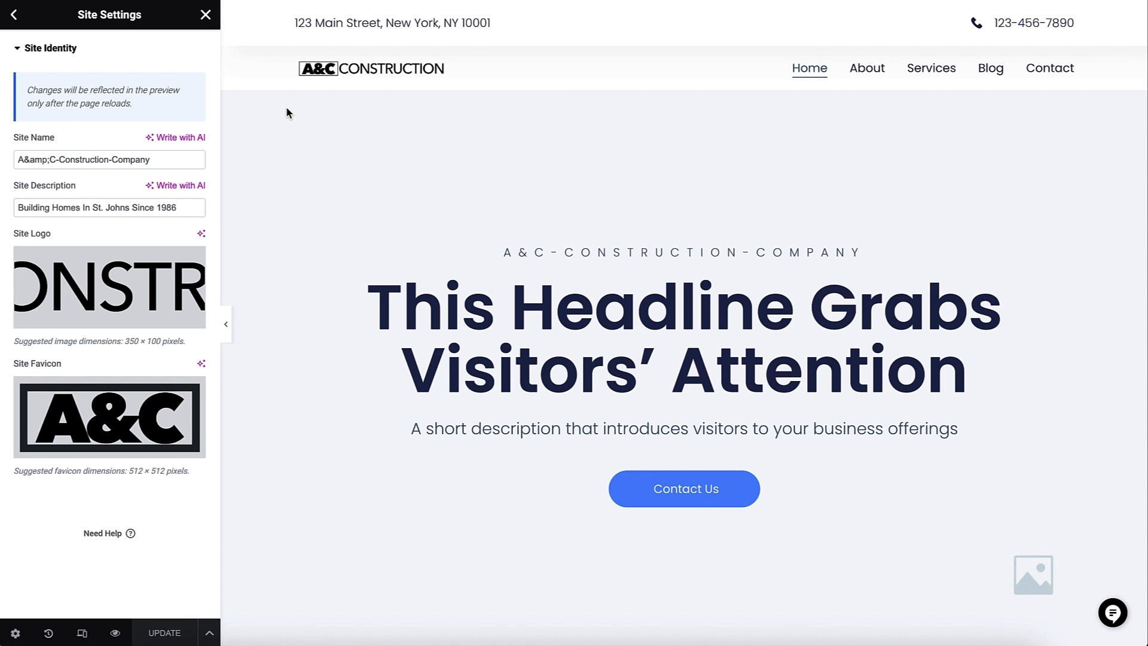
# - Open the Global Colors settings and examine the system colors from Primary to Accent
pyautogui.click(15, 18)
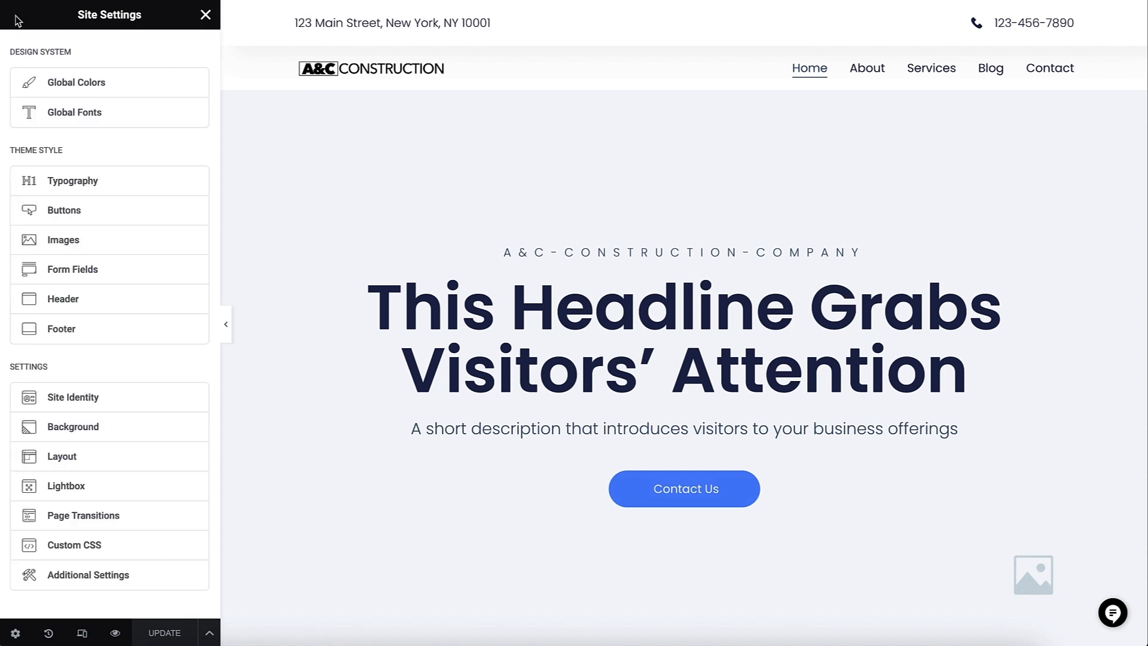
pyautogui.click(67, 76)
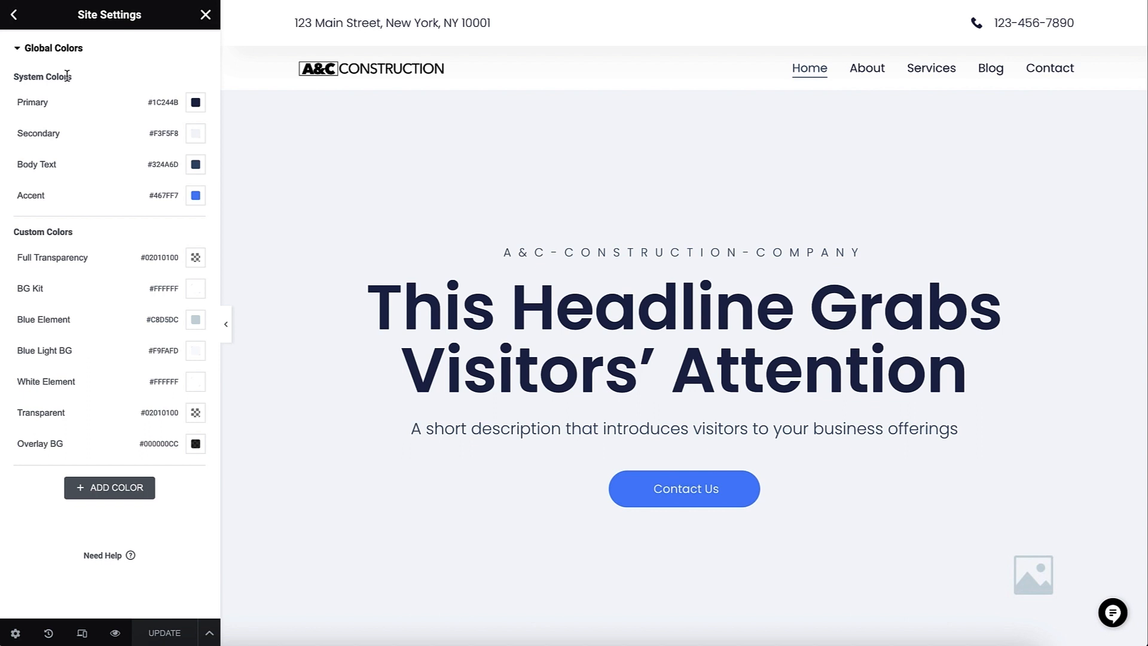
pyautogui.click(57, 102)
pyautogui.moveTo(58, 102); pyautogui.dragTo(16, 102)
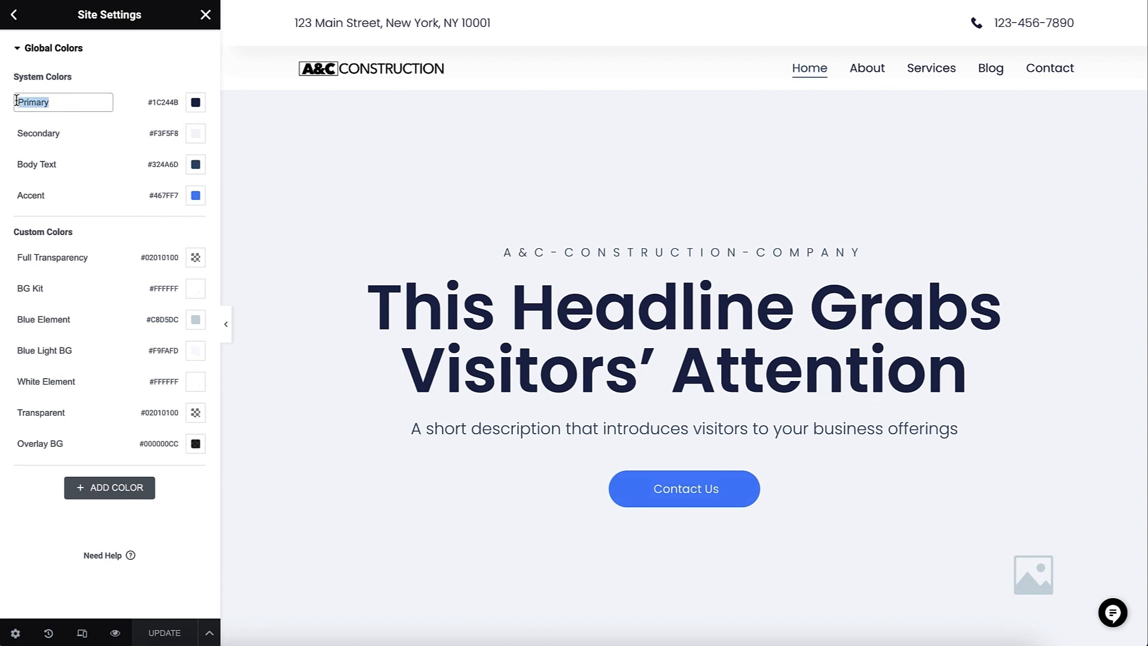
pyautogui.press('Tab')
pyautogui.click(62, 164)
pyautogui.moveTo(59, 164); pyautogui.dragTo(15, 193)
pyautogui.click(59, 192)
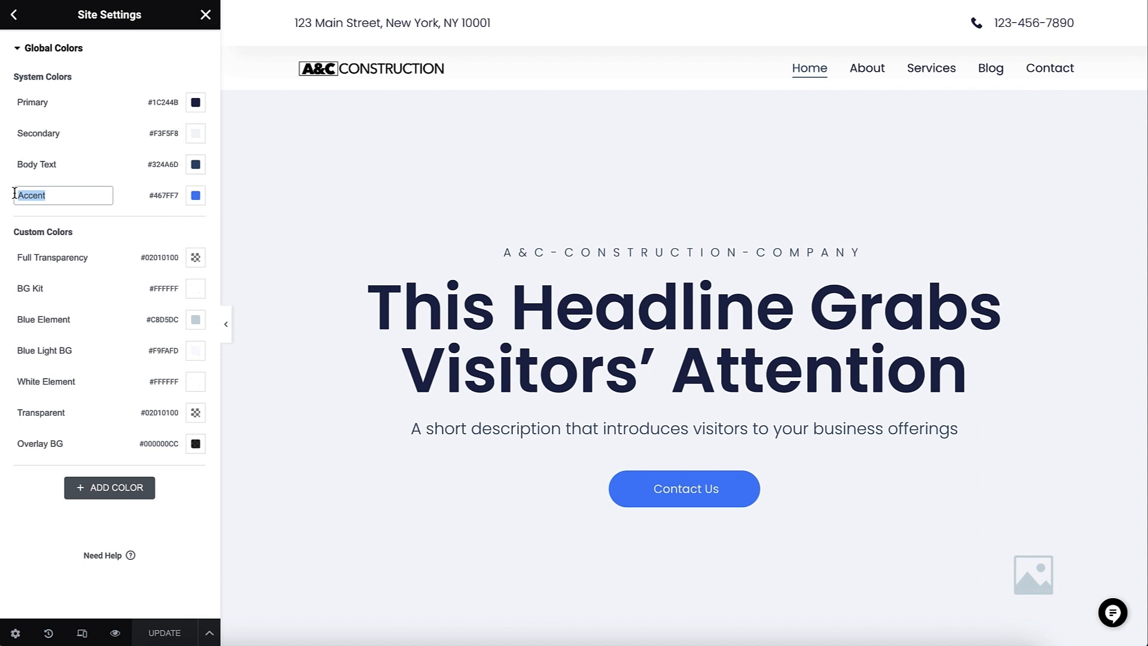
# - Set the Accent system color to #1F5D22
pyautogui.click(195, 196)
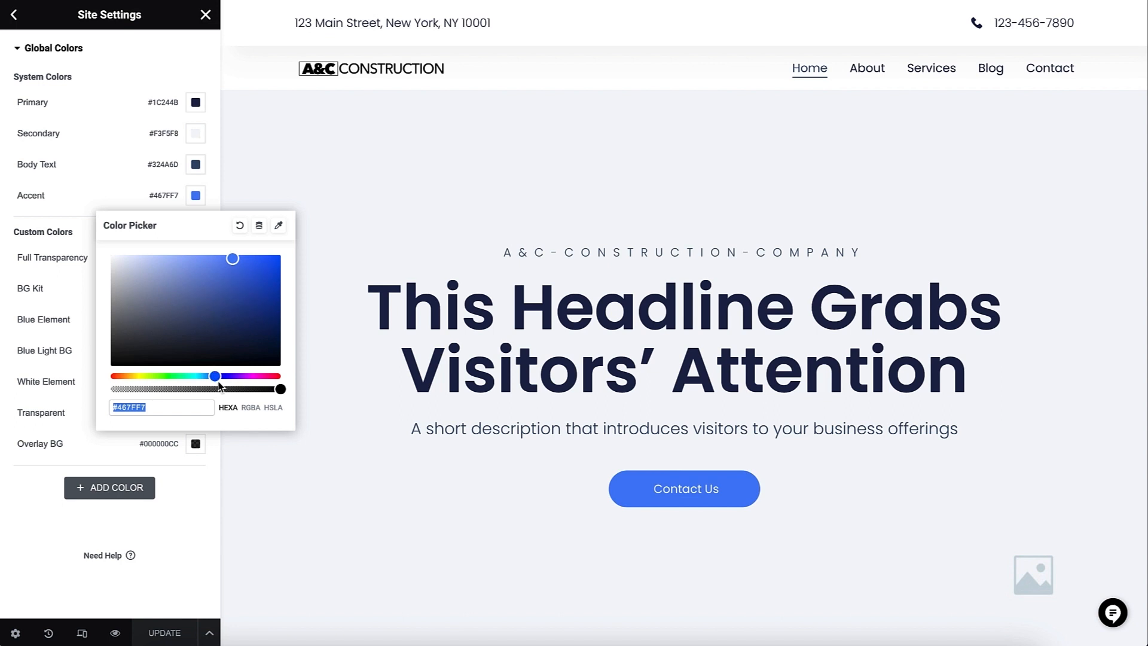
pyautogui.moveTo(215, 376)
pyautogui.mouseDown()
pyautogui.moveTo(256, 377)
pyautogui.moveTo(215, 376)
pyautogui.mouseUp()
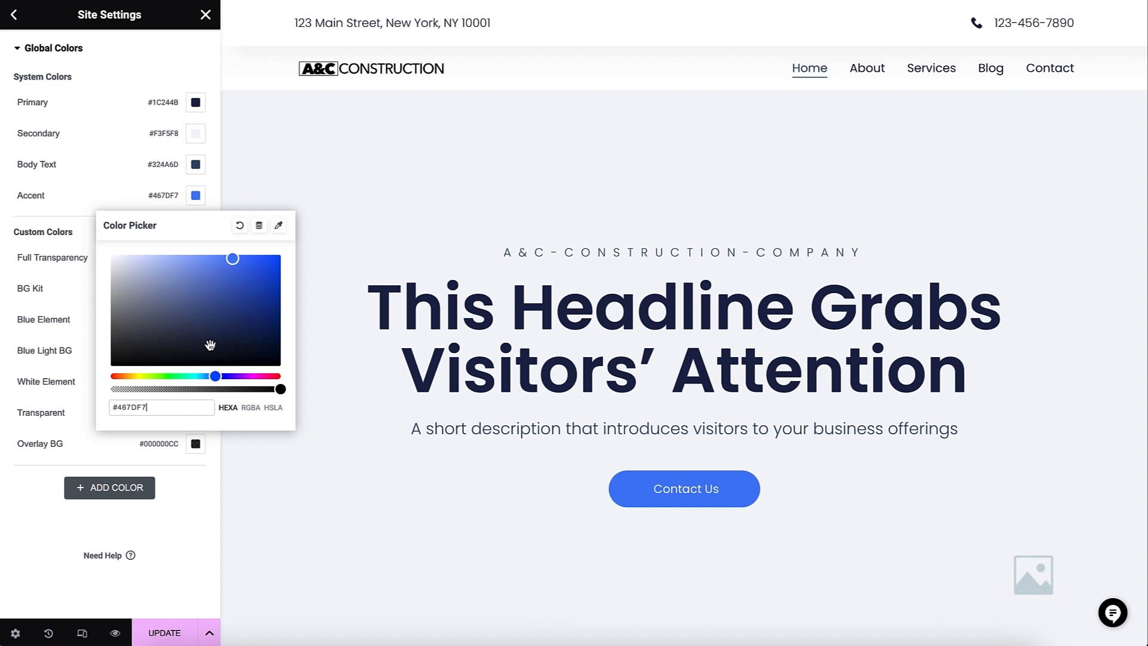
pyautogui.moveTo(149, 406); pyautogui.dragTo(103, 406)
pyautogui.write('#1F5D22')
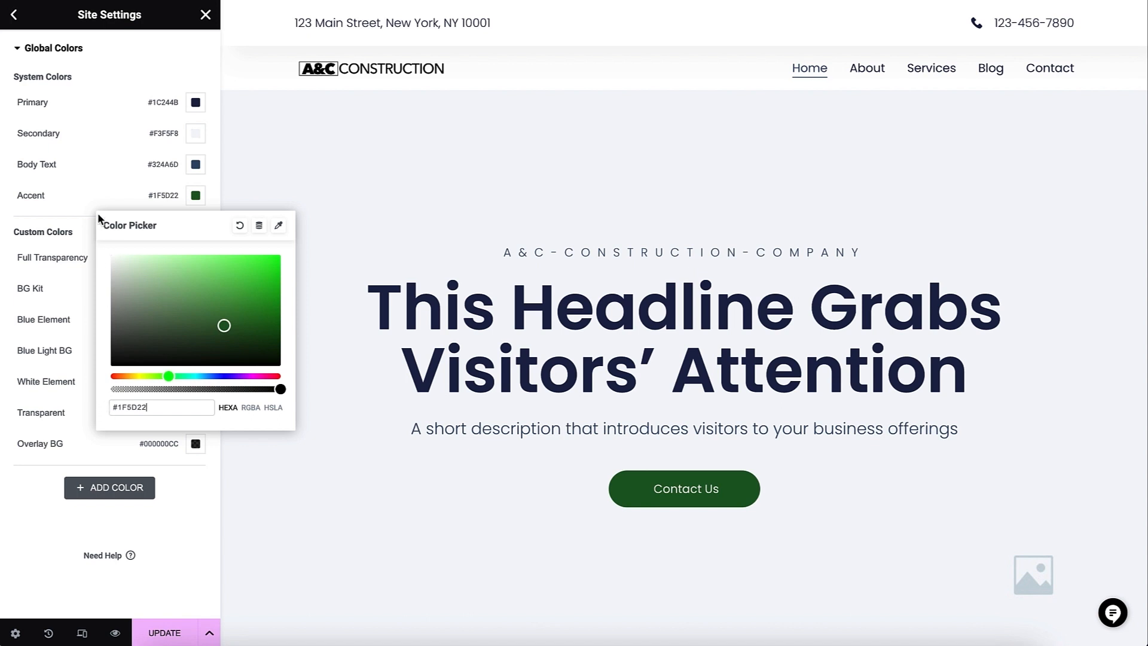
pyautogui.click(78, 236)
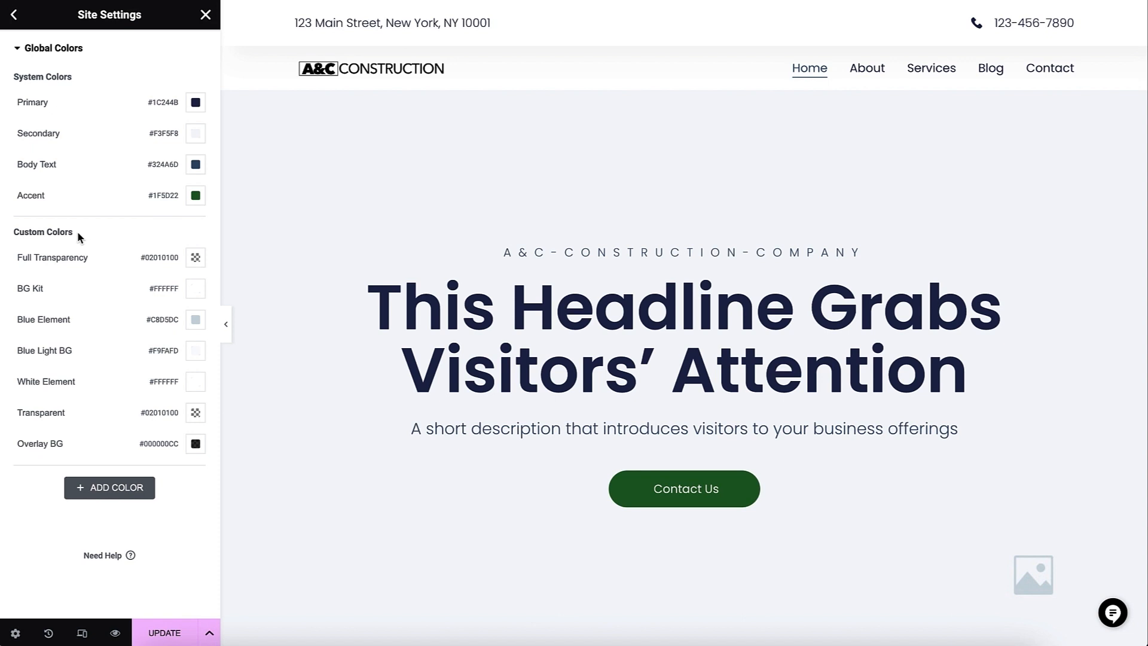
# - Add a custom global color named "Beige Color" with the value #E1D7C4 and update the site settings
pyautogui.click(106, 488)
pyautogui.tripleClick(33, 470)
pyautogui.write('Beige Color')
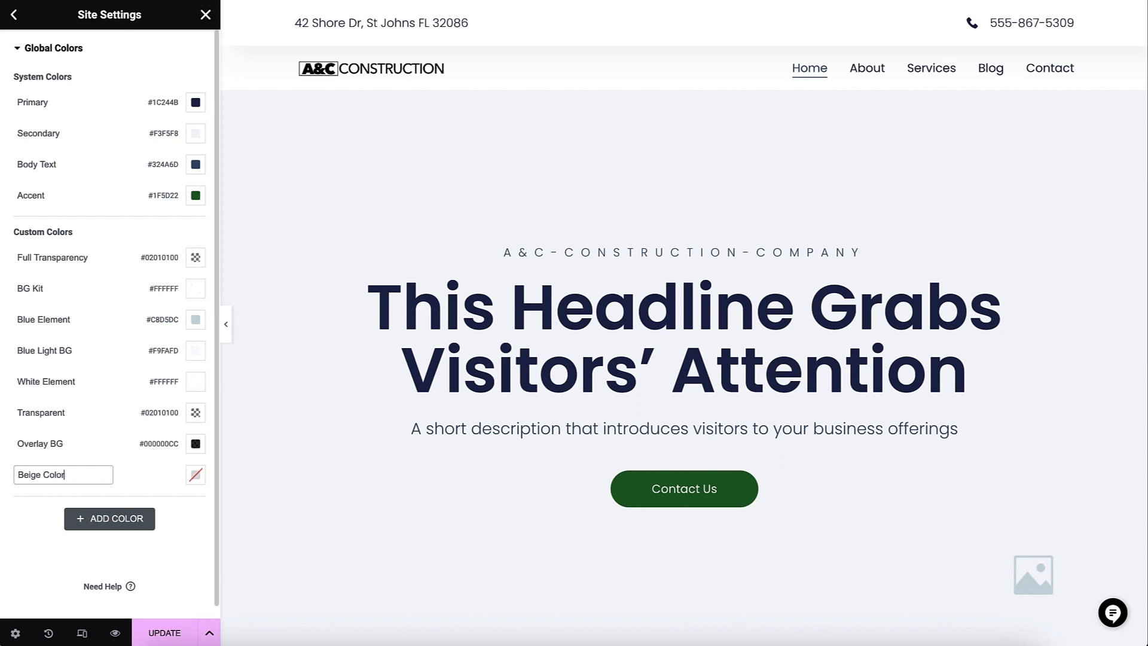
pyautogui.click(195, 476)
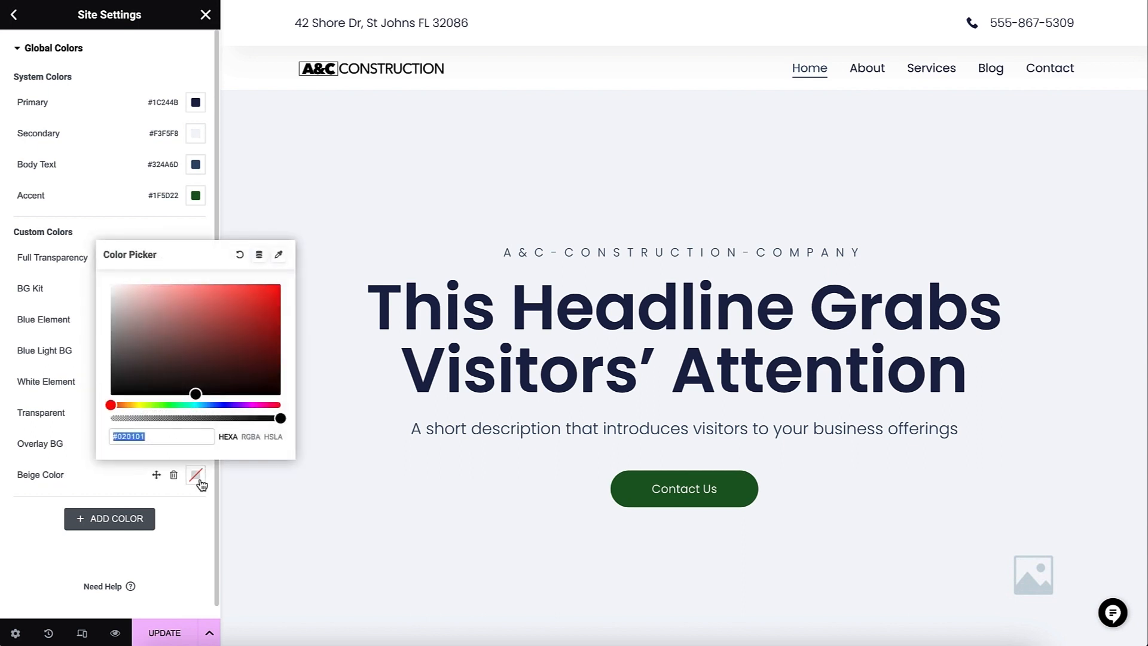
pyautogui.write('#E1D7C4')
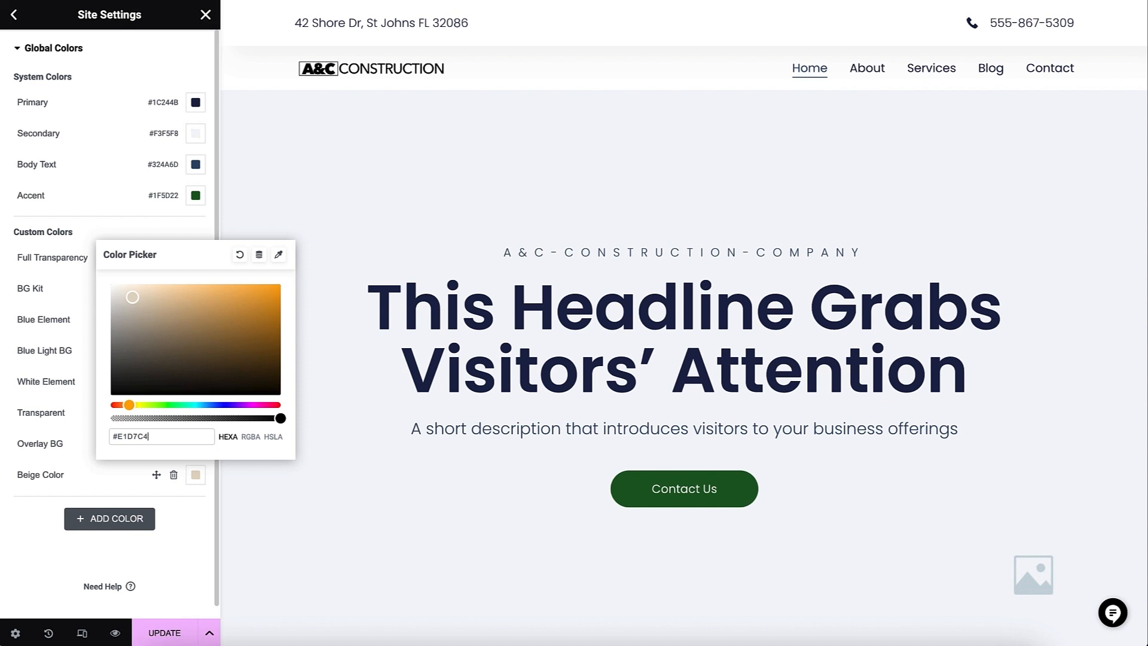
pyautogui.click(191, 543)
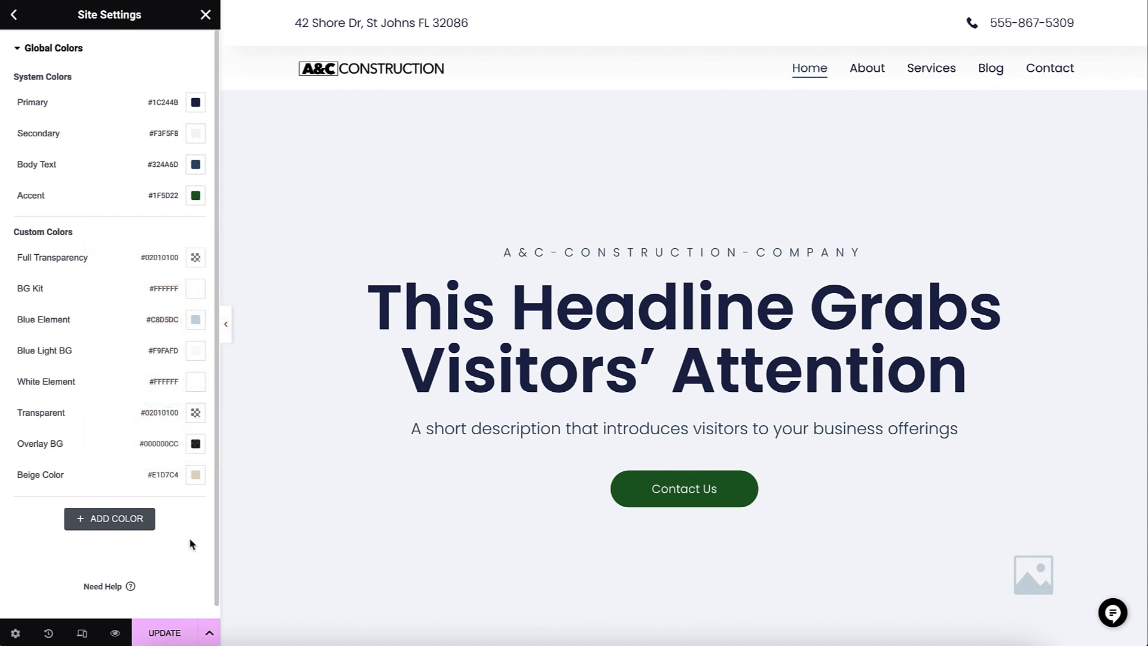
pyautogui.click(180, 633)
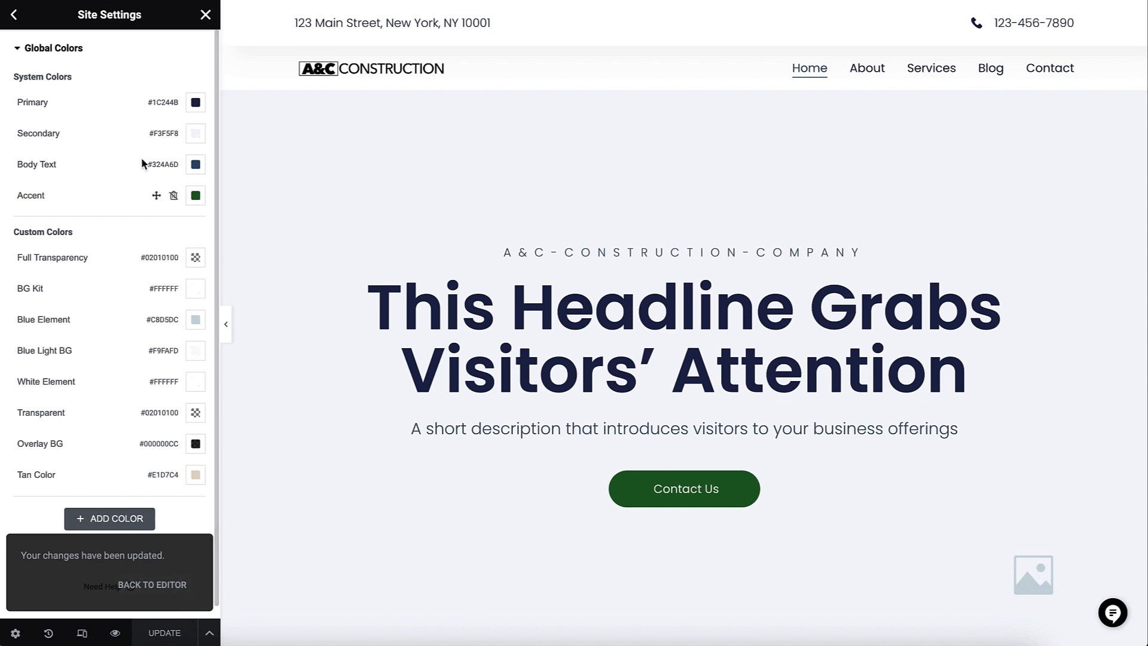
# - Open the site's Background settings and choose the BG Kit global color for the background
pyautogui.click(15, 18)
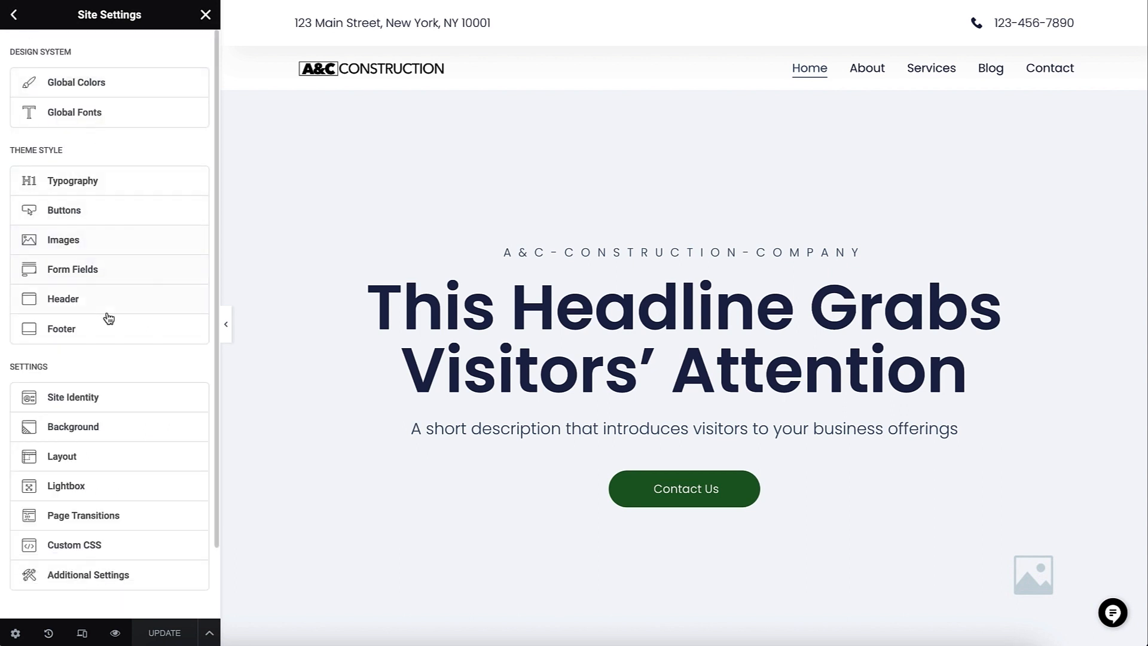
pyautogui.click(90, 425)
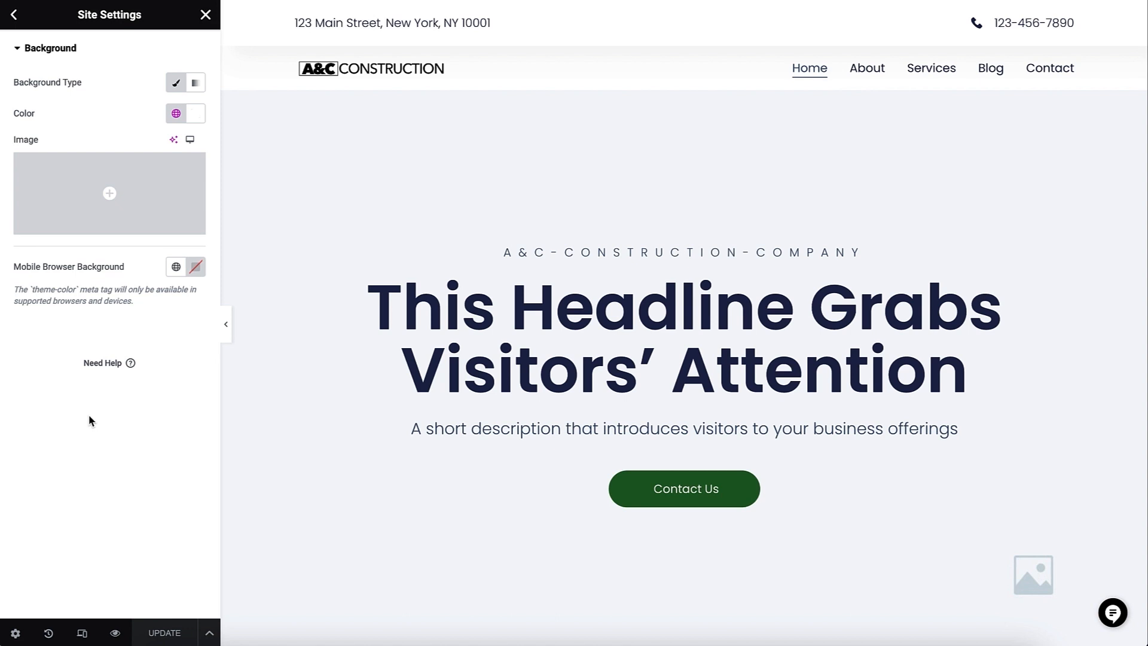
pyautogui.click(176, 115)
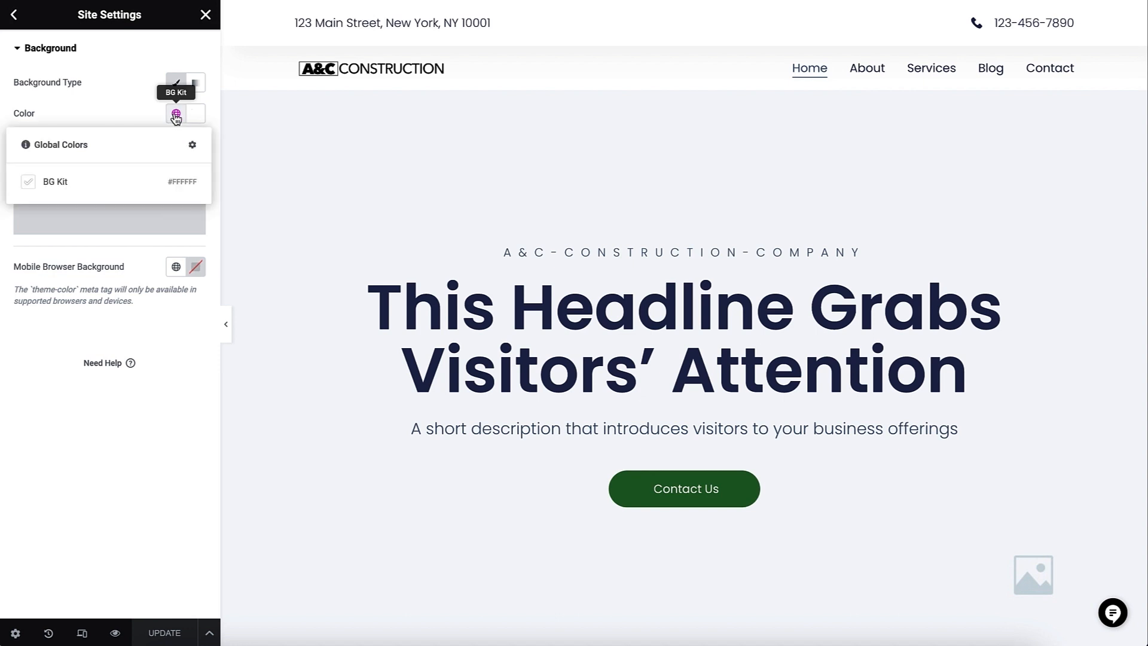
pyautogui.click(123, 183)
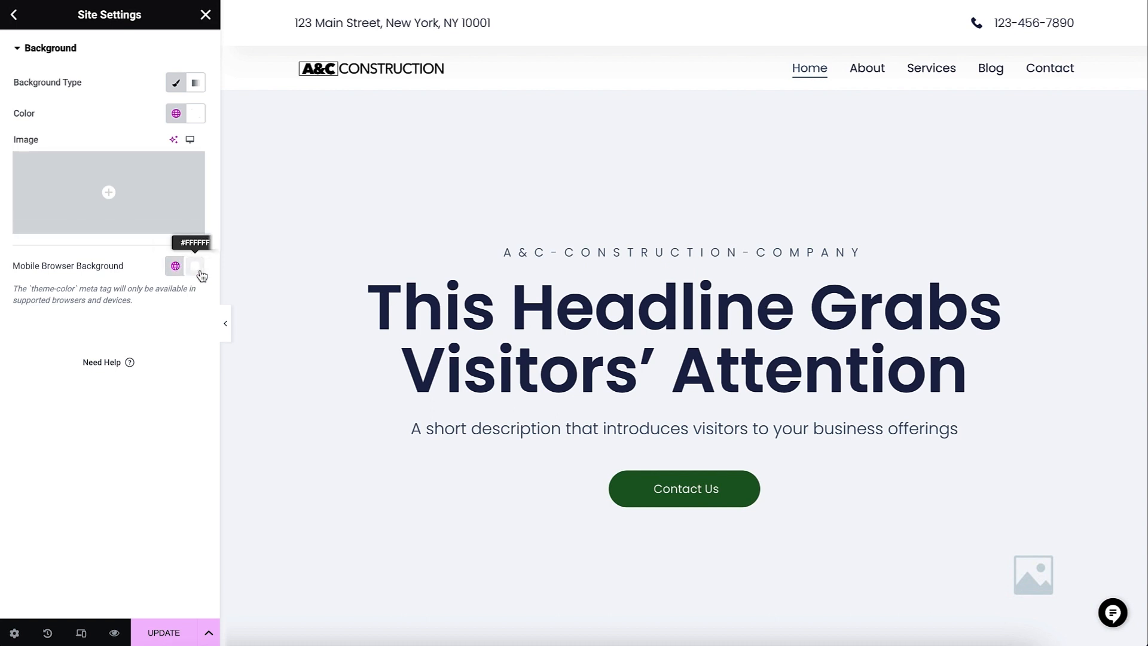
# - Set the Mobile Browser Background color to #FFFFFF and update the site settings
pyautogui.click(195, 266)
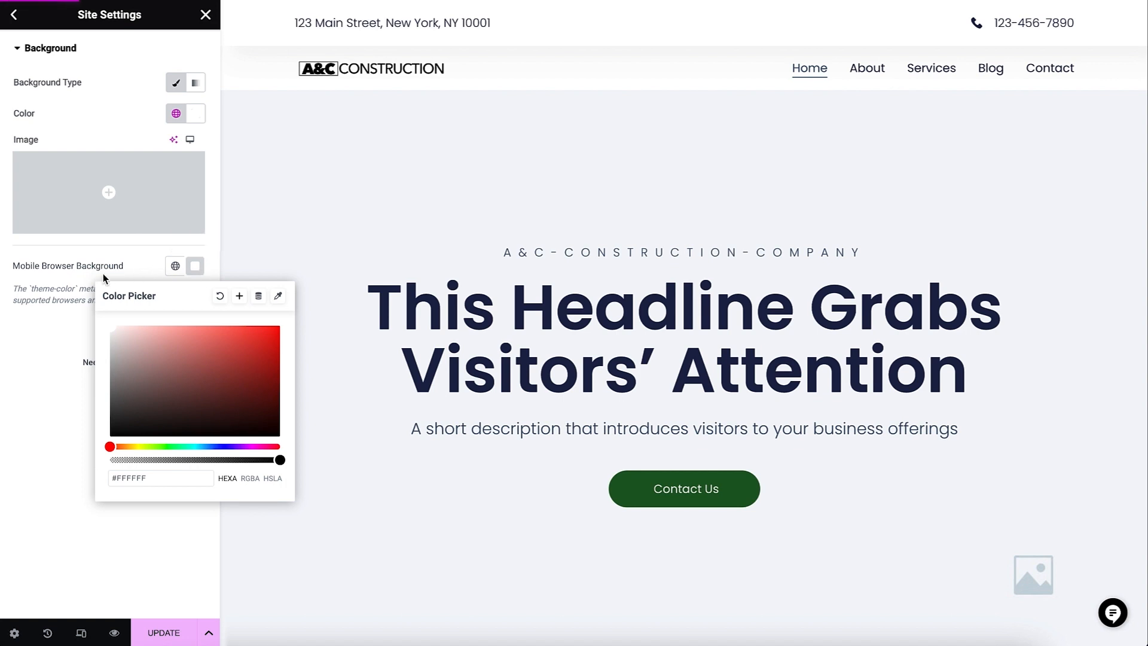
pyautogui.click(51, 333)
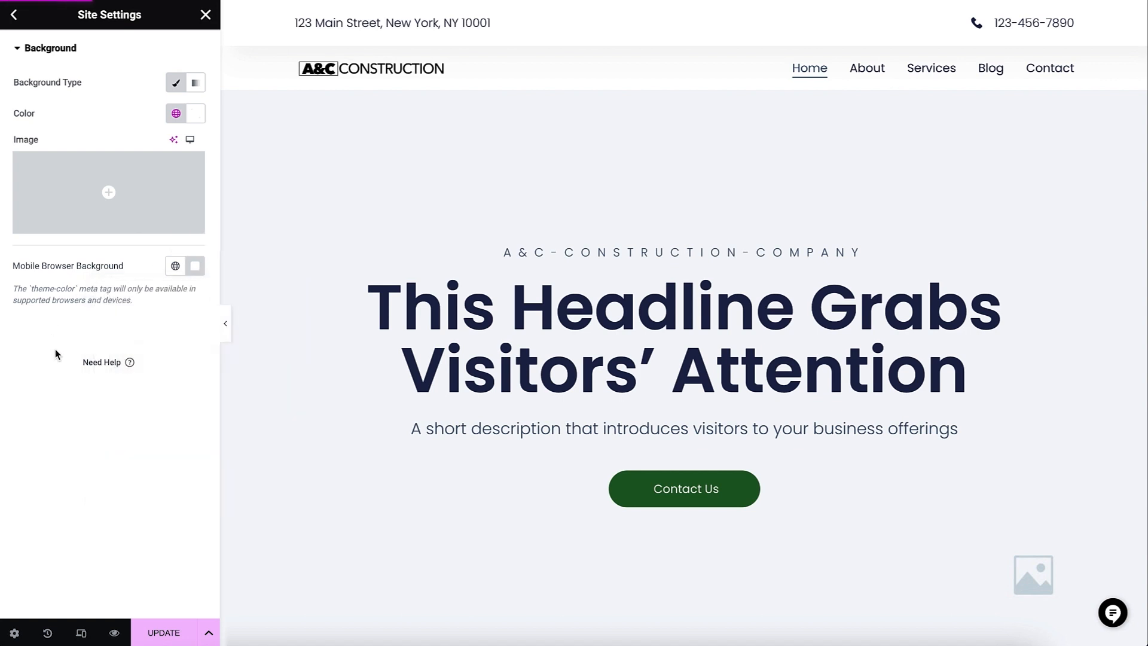
pyautogui.click(157, 632)
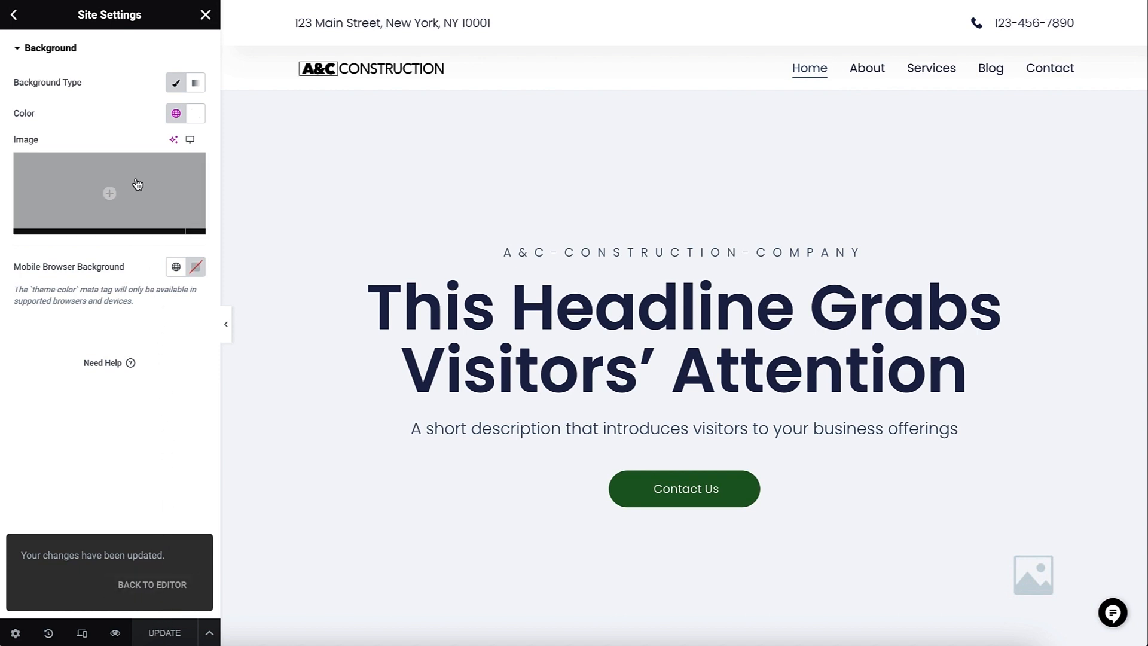
# - Open the Global Fonts settings and examine the system fonts and custom fonts, including Hero Headline
pyautogui.click(15, 17)
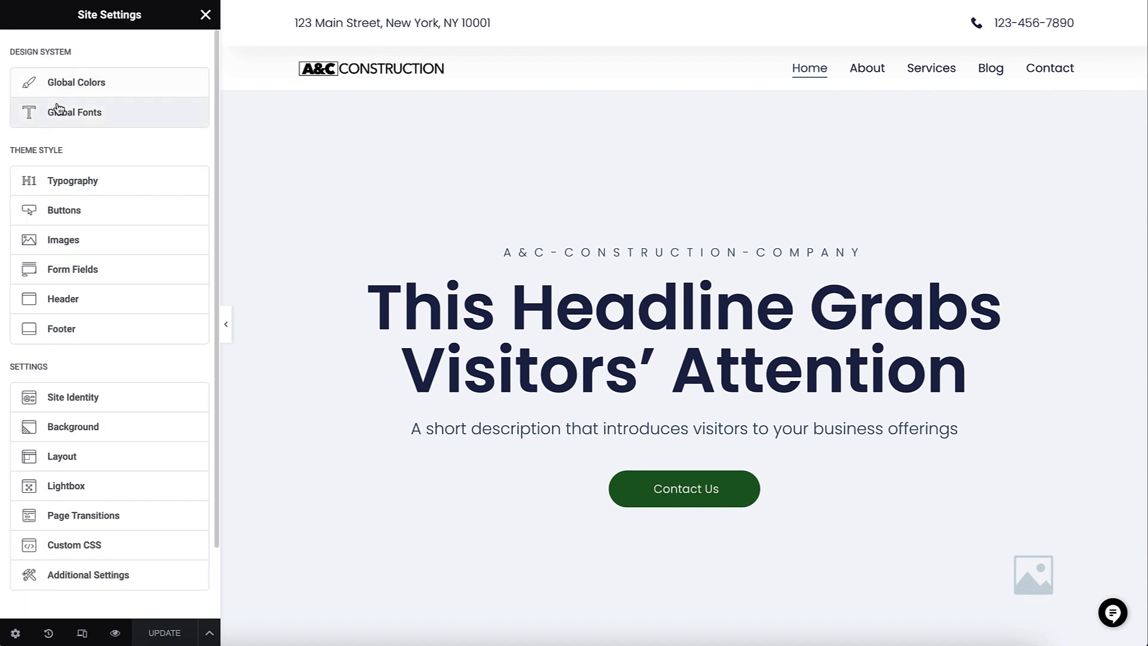
pyautogui.click(117, 112)
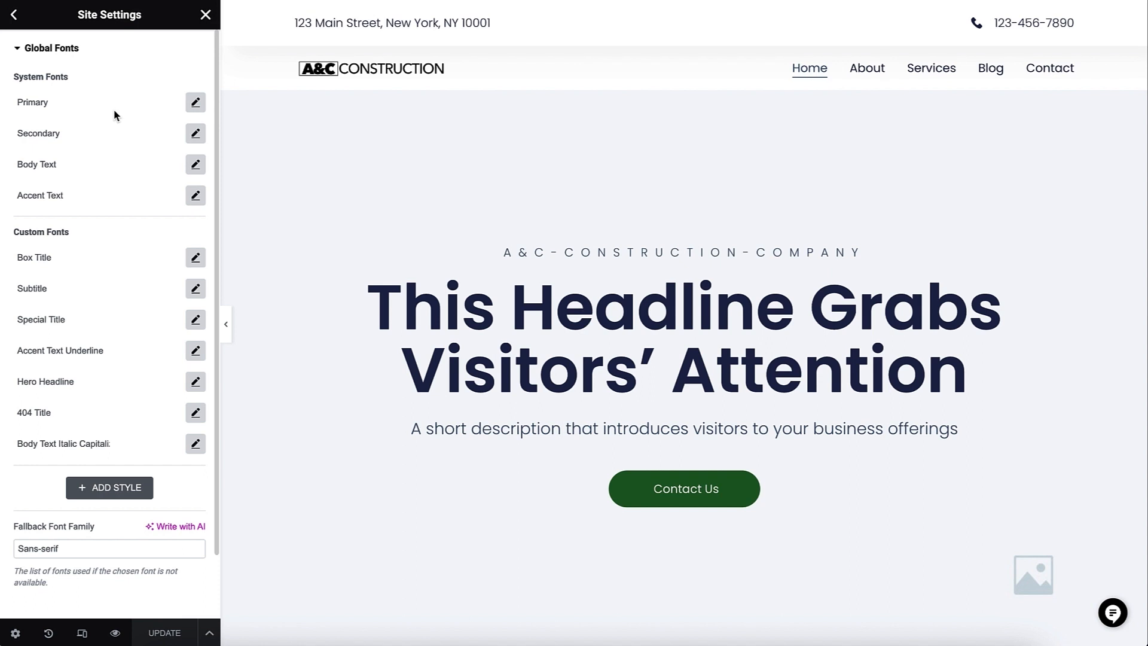
pyautogui.click(36, 103)
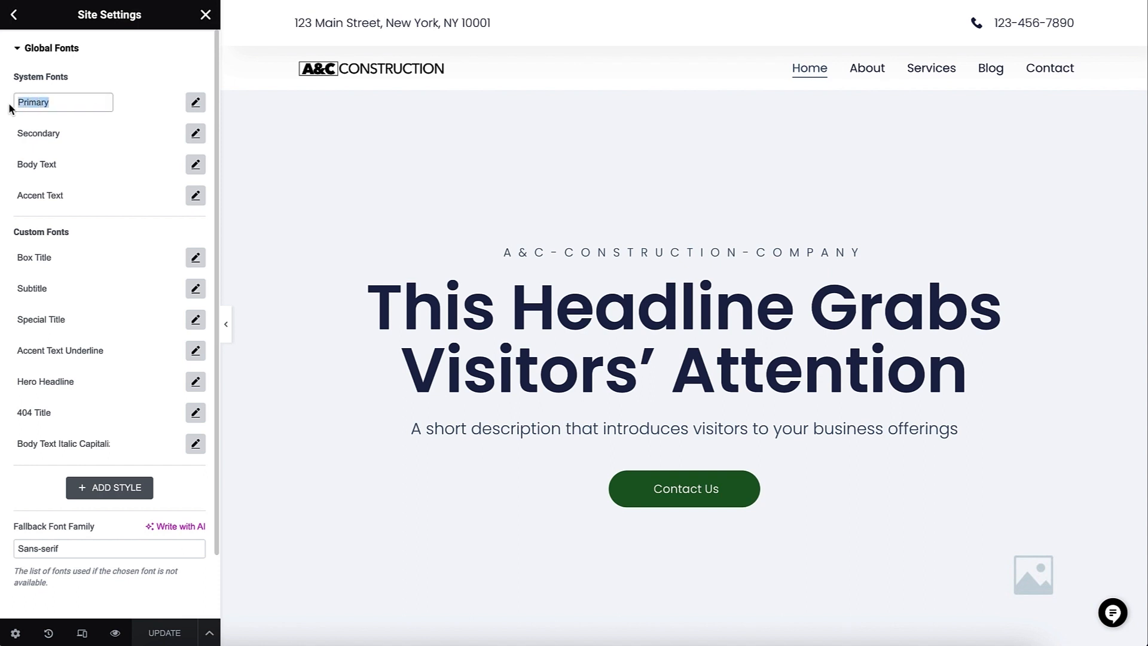
pyautogui.click(80, 134)
pyautogui.moveTo(66, 165); pyautogui.dragTo(15, 164)
pyautogui.click(69, 198)
pyautogui.moveTo(69, 197); pyautogui.dragTo(12, 203)
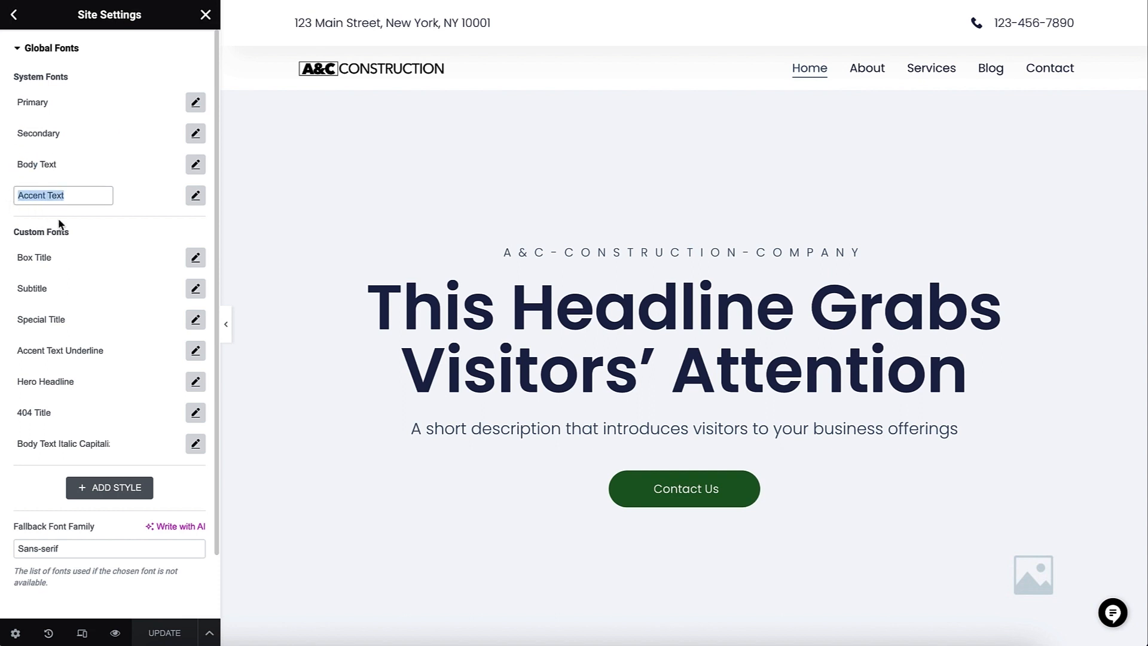
pyautogui.moveTo(84, 235); pyautogui.dragTo(9, 232)
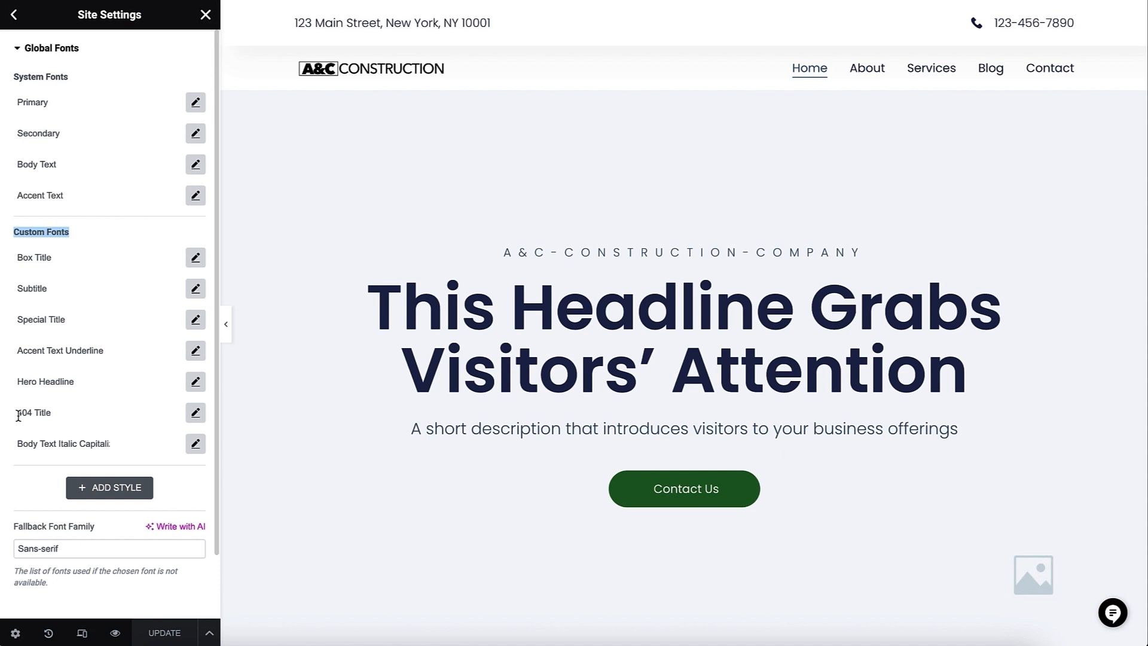
pyautogui.click(82, 383)
pyautogui.moveTo(84, 382); pyautogui.dragTo(11, 381)
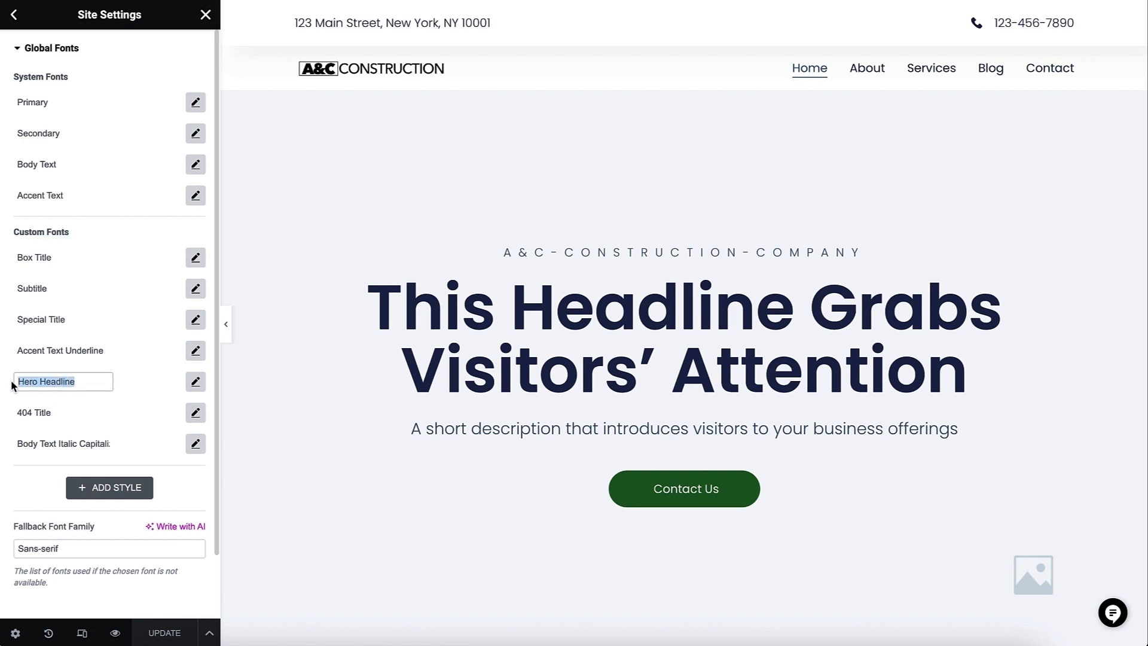
# - Set the font family of the Hero Headline custom font to Pragati Narrow
pyautogui.click(196, 385)
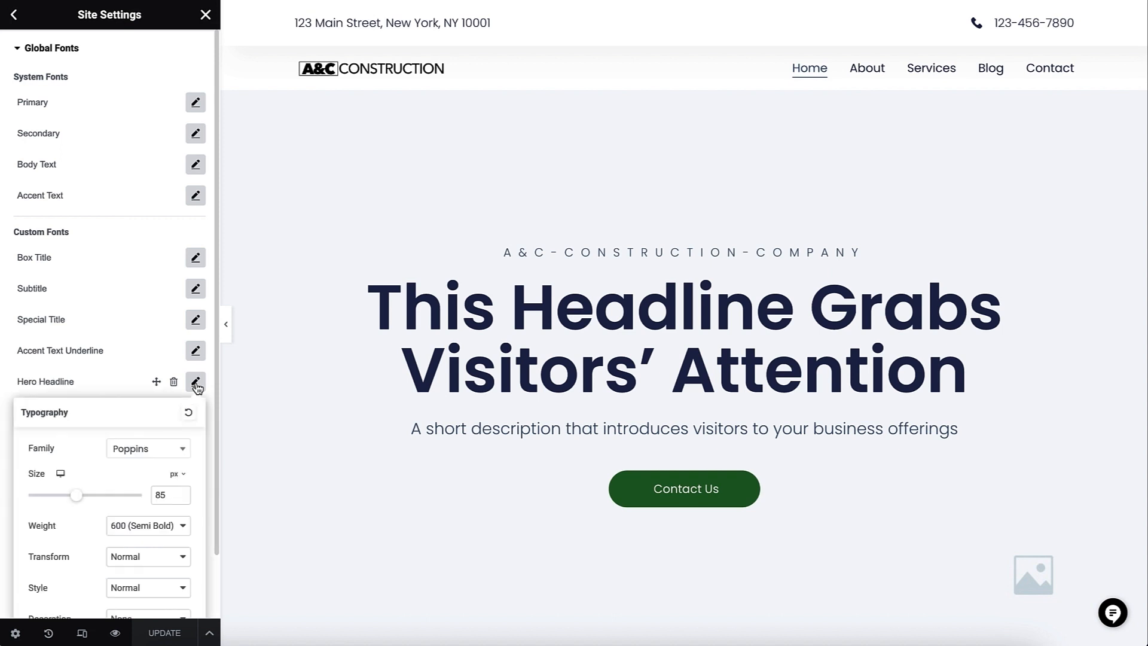
pyautogui.click(134, 449)
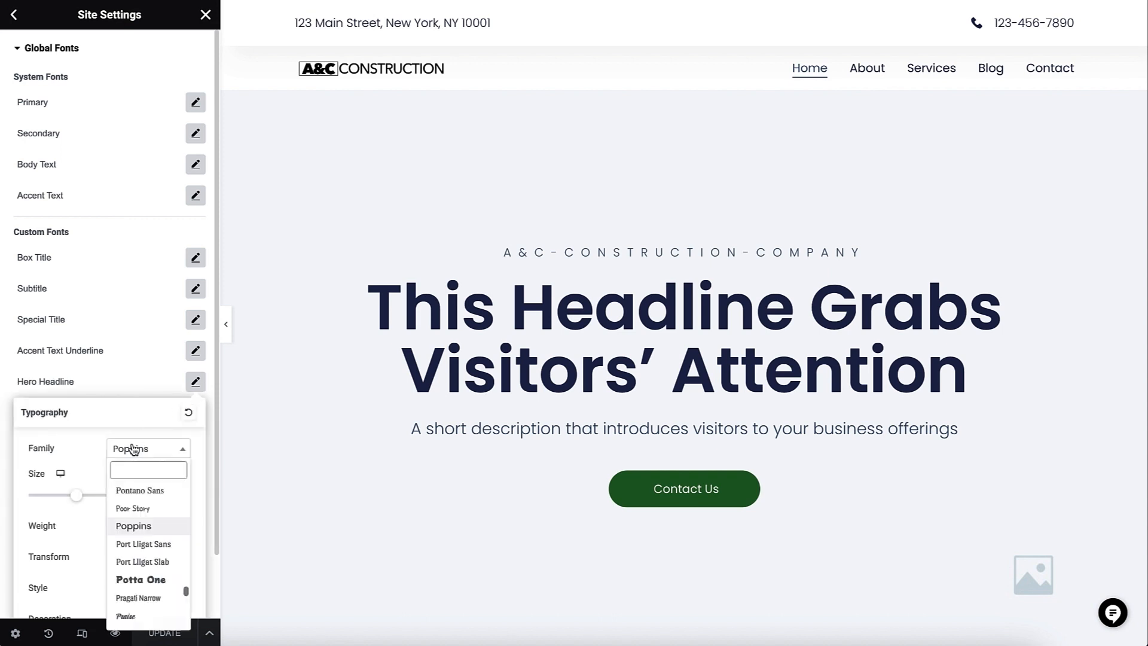
pyautogui.click(147, 599)
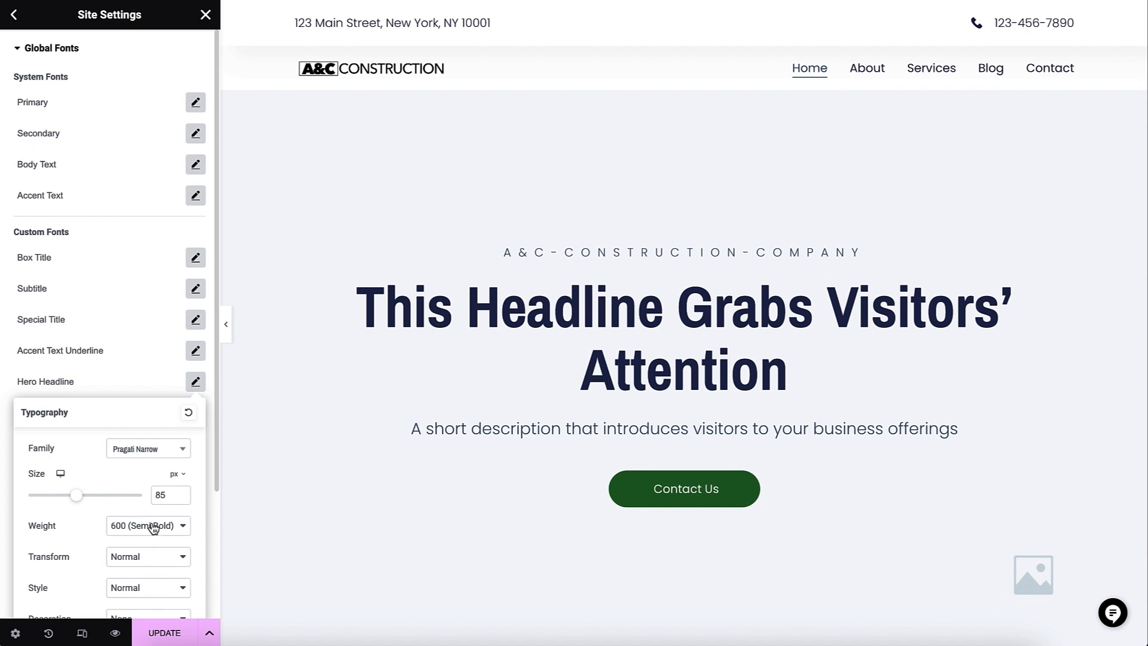
# - Set the Hero Headline font family back to Poppins and update the site settings
pyautogui.click(156, 459)
pyautogui.scroll(2, 157, 515)
pyautogui.scroll(2, 157, 519)
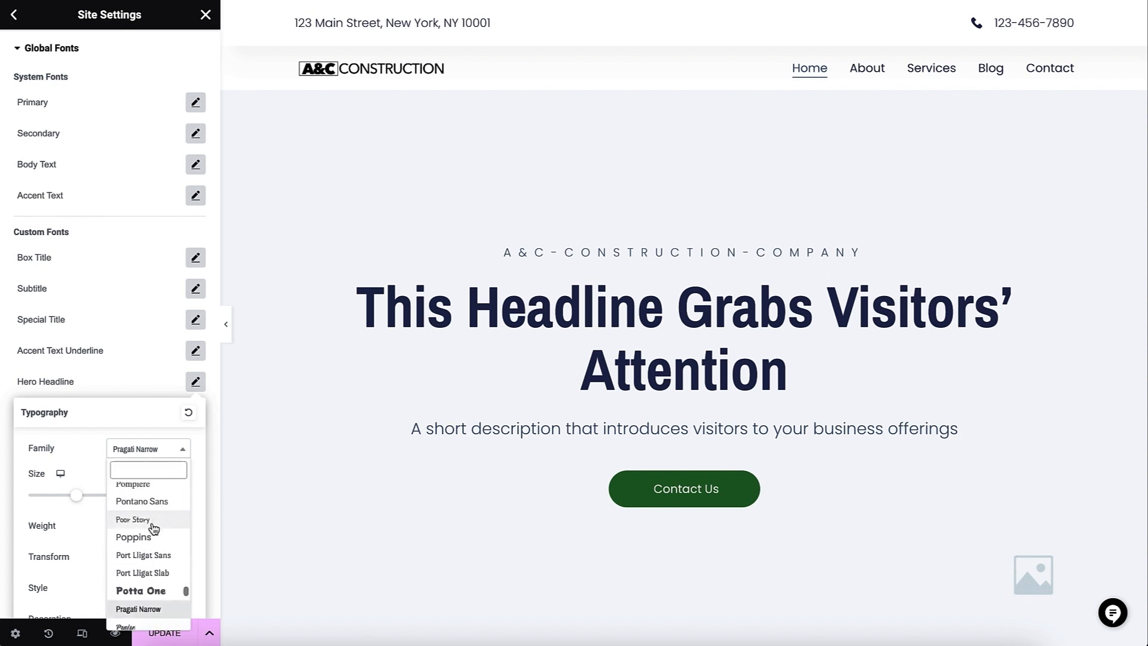
pyautogui.click(152, 538)
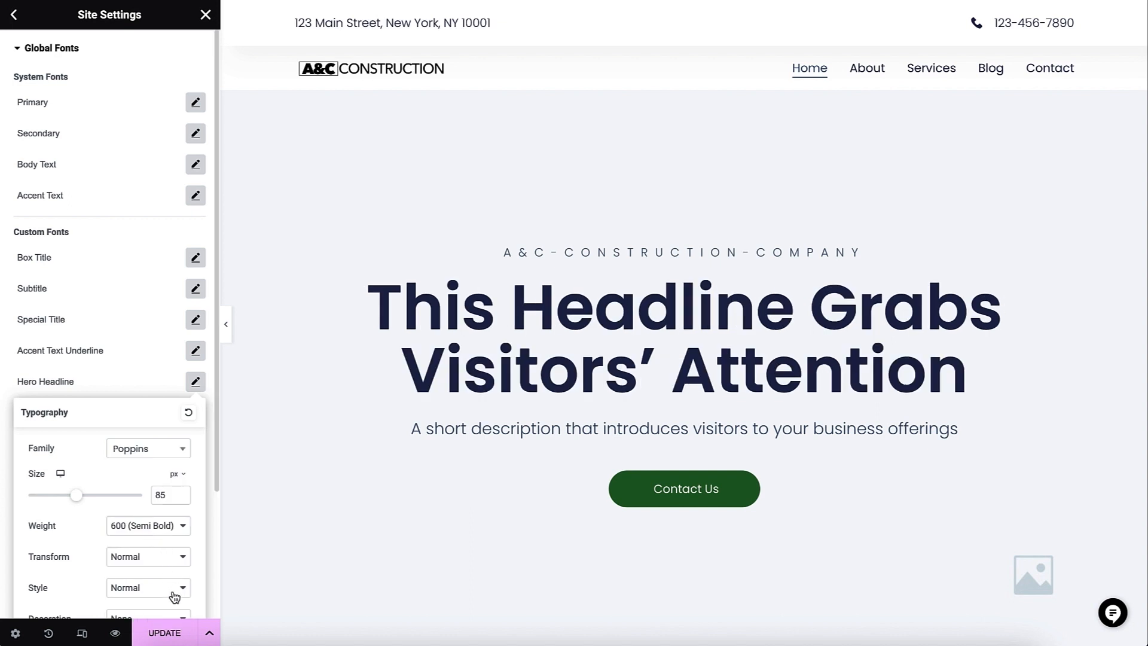
pyautogui.click(172, 637)
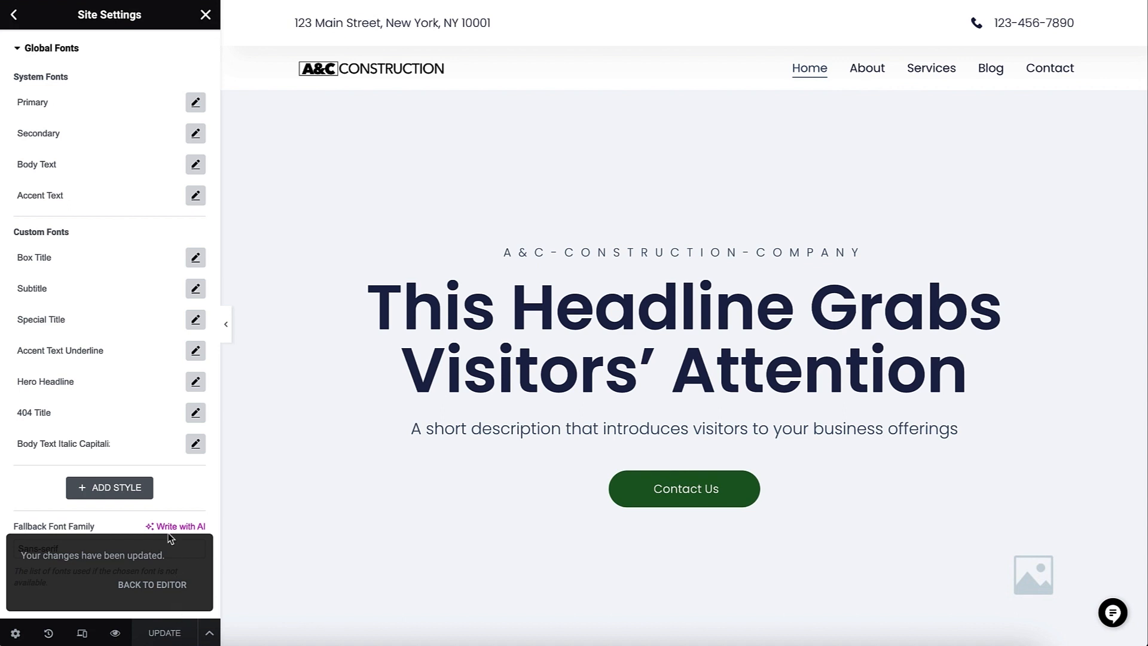
# - Close the site settings and review the home page's sections from the hero down to the testimonials
pyautogui.click(205, 16)
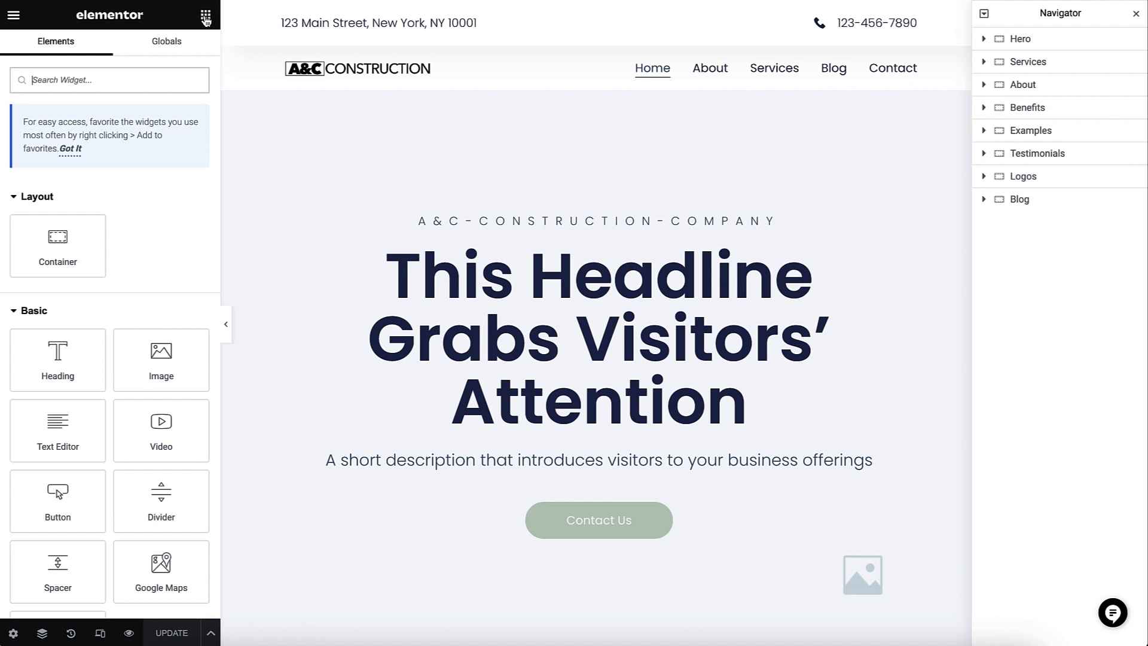
pyautogui.scroll(-5, 266, 191)
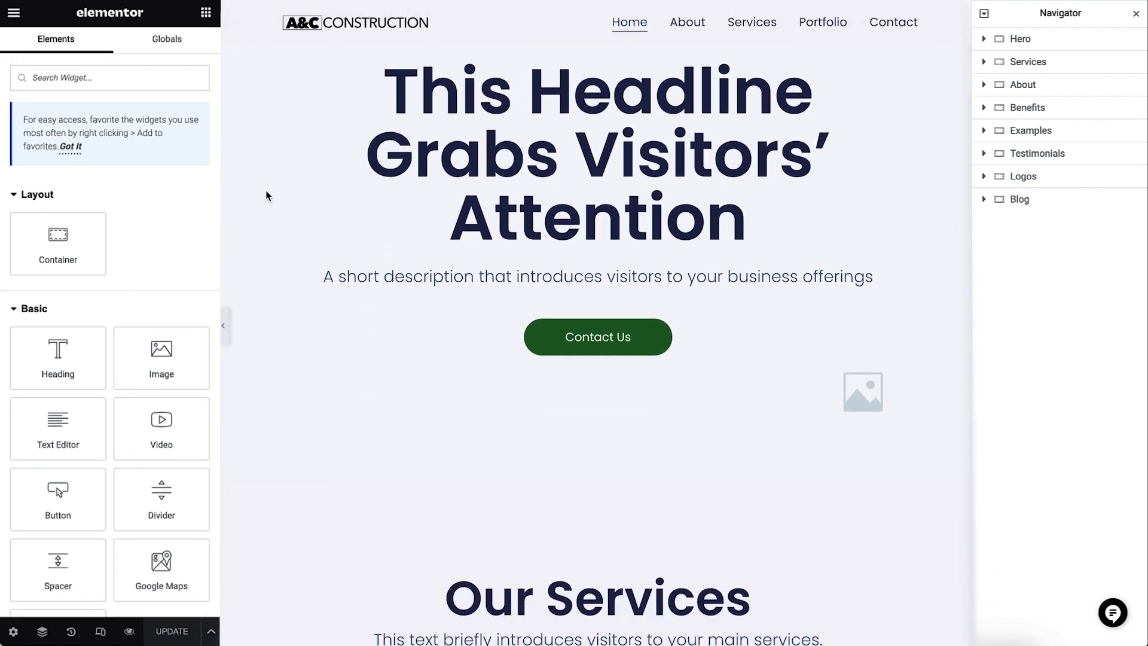
pyautogui.scroll(-9, 266, 192)
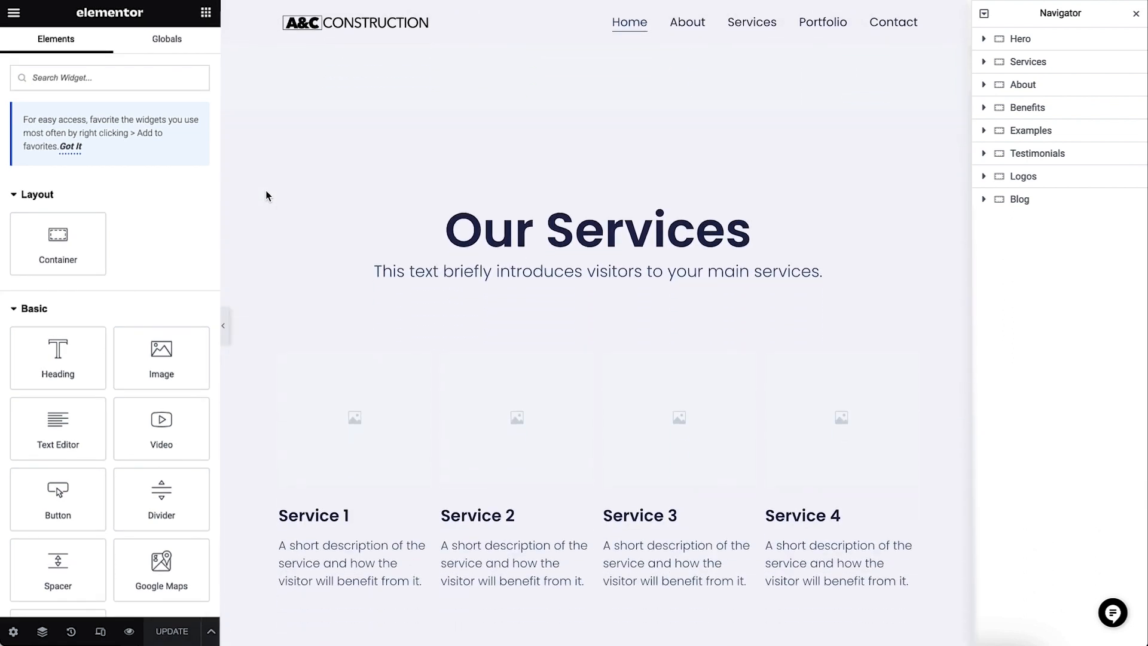
pyautogui.scroll(-10, 265, 190)
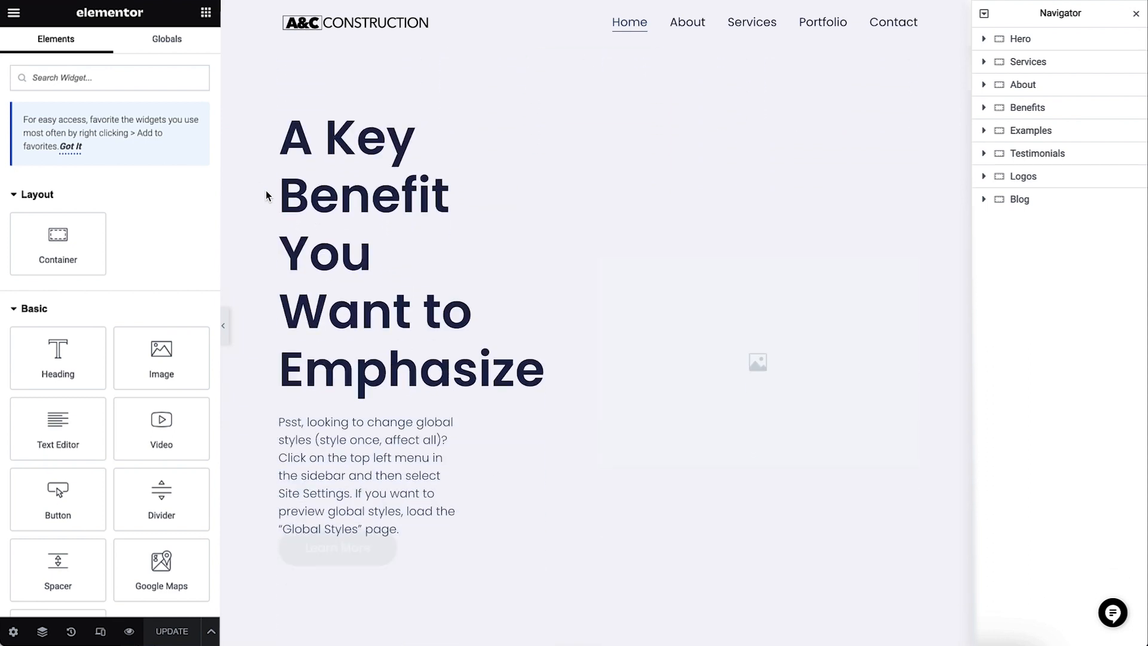
pyautogui.scroll(-10, 265, 190)
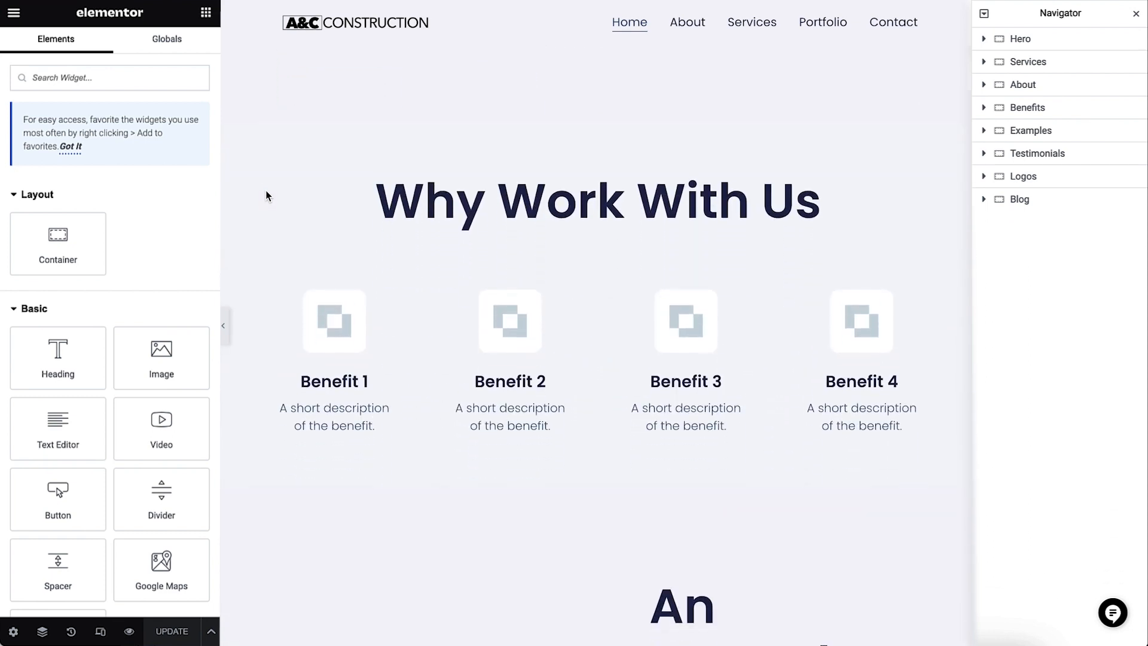
pyautogui.scroll(-4, 265, 190)
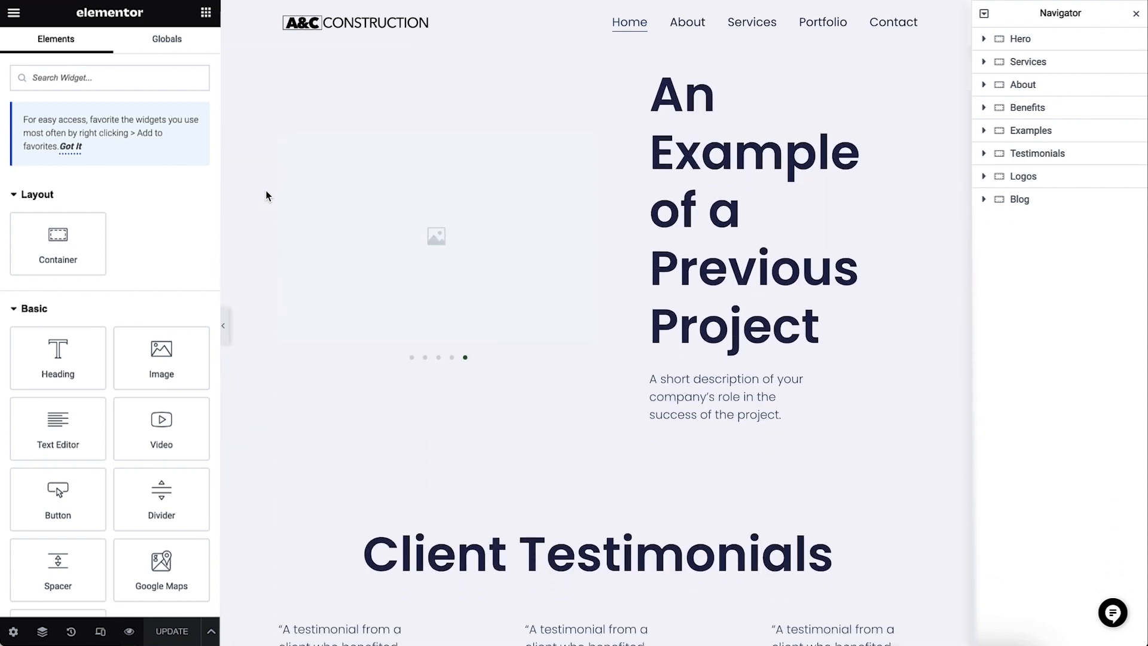
pyautogui.scroll(20, 266, 195)
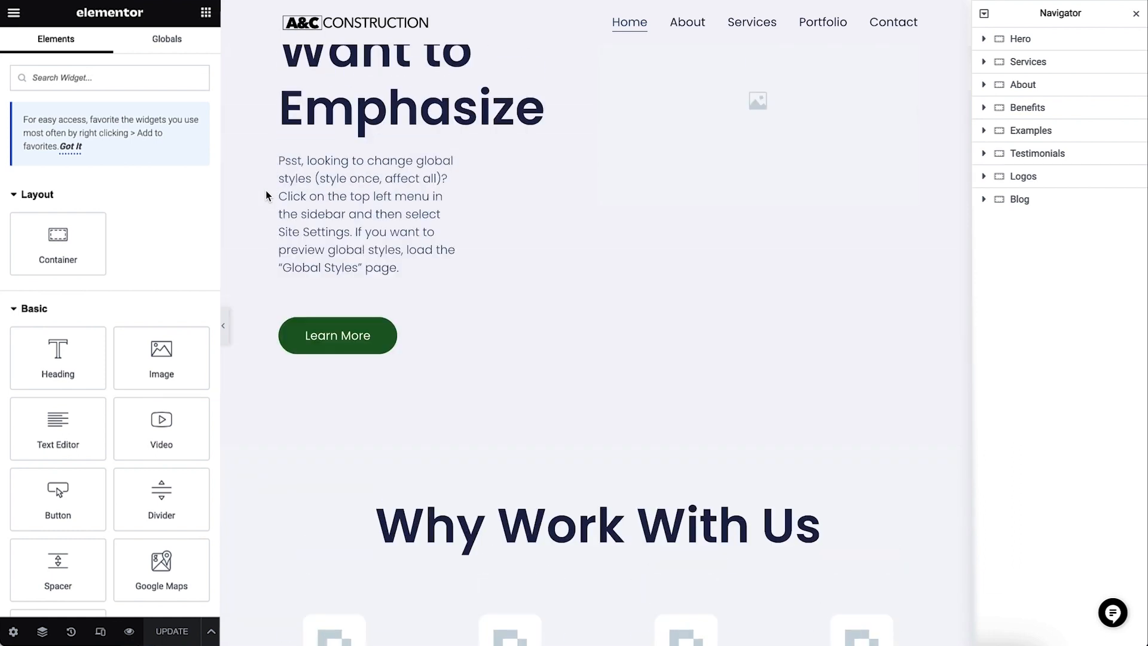
pyautogui.scroll(11, 266, 192)
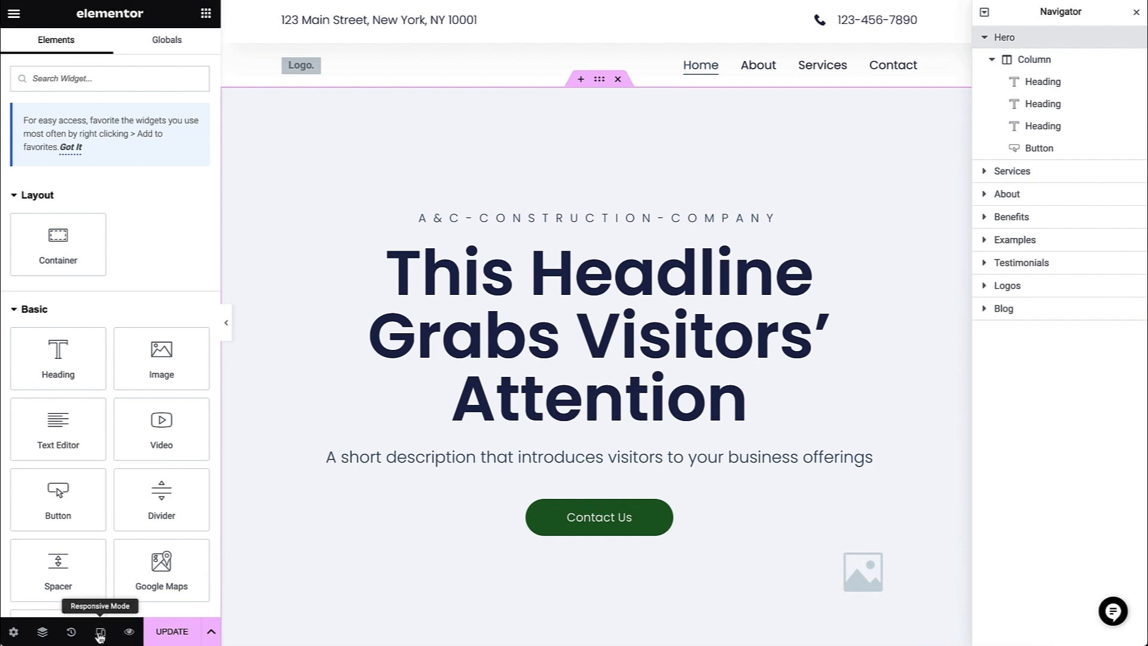
# - Turn on responsive mode and examine the home page in the Tablet Portrait view
pyautogui.click(100, 633)
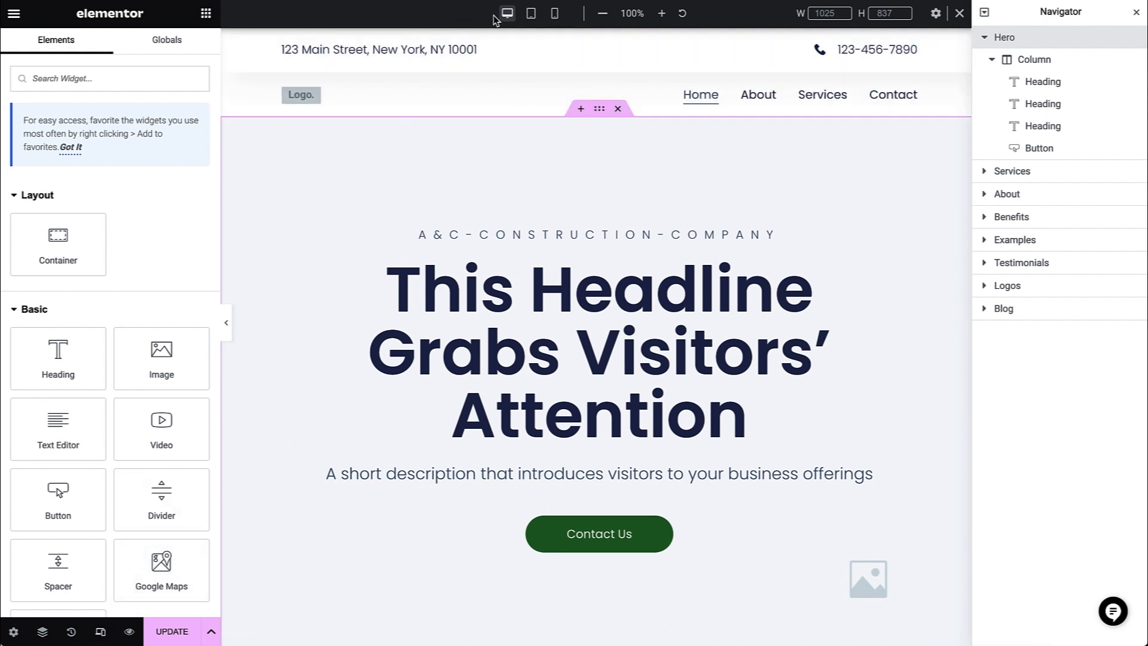
pyautogui.click(554, 15)
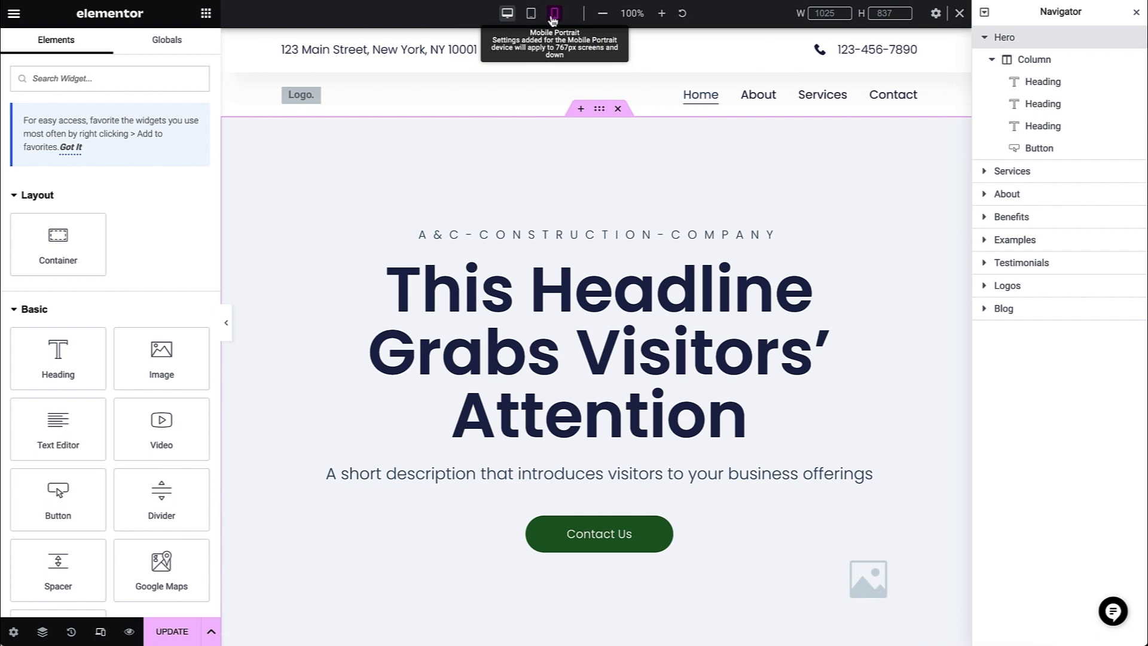
pyautogui.click(532, 15)
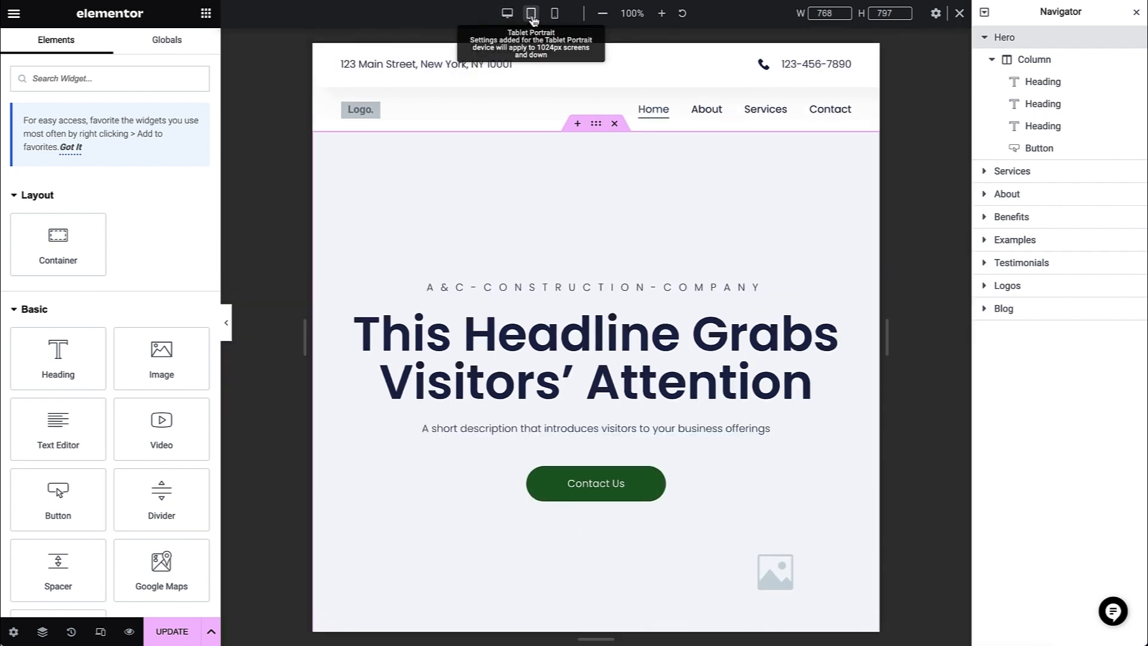
pyautogui.scroll(-10, 569, 148)
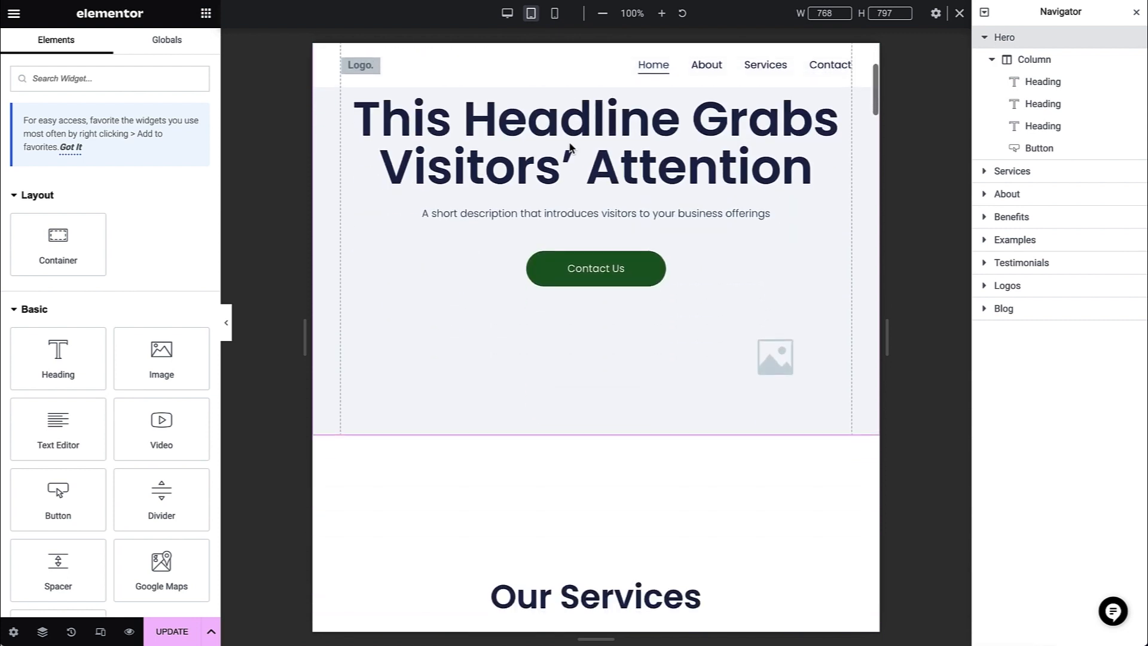
pyautogui.scroll(-12, 570, 144)
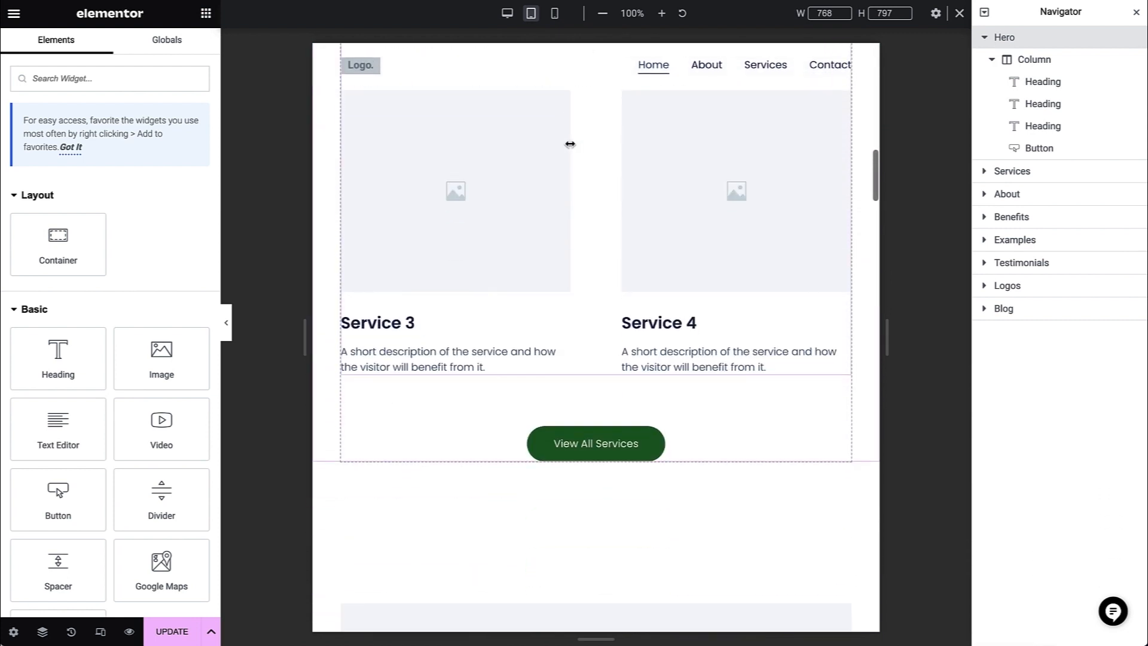
pyautogui.scroll(5, 571, 148)
pyautogui.scroll(12, 569, 148)
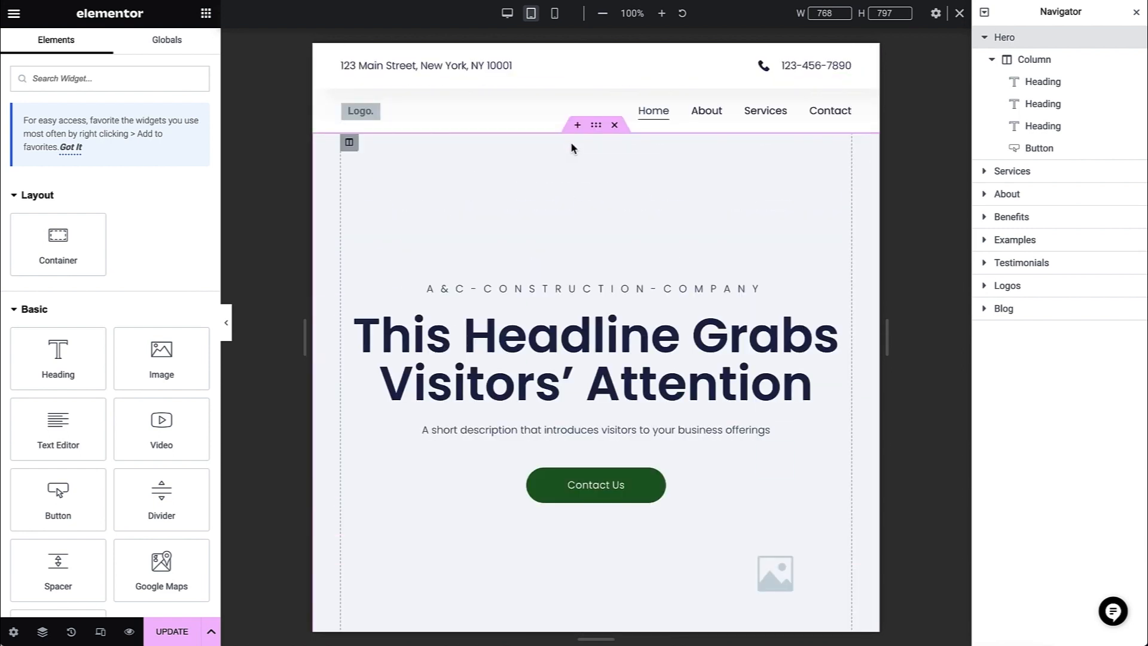
# - Switch to the Mobile Portrait view and examine the hero and services sections
pyautogui.click(554, 17)
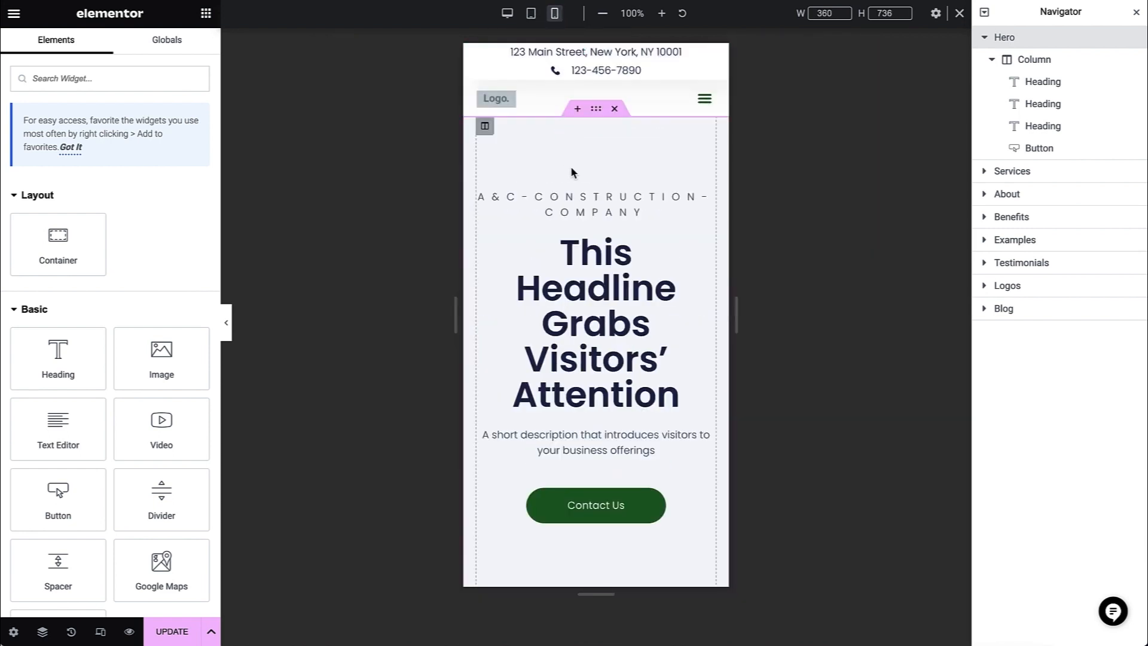
pyautogui.scroll(-10, 573, 174)
pyautogui.scroll(-15, 573, 173)
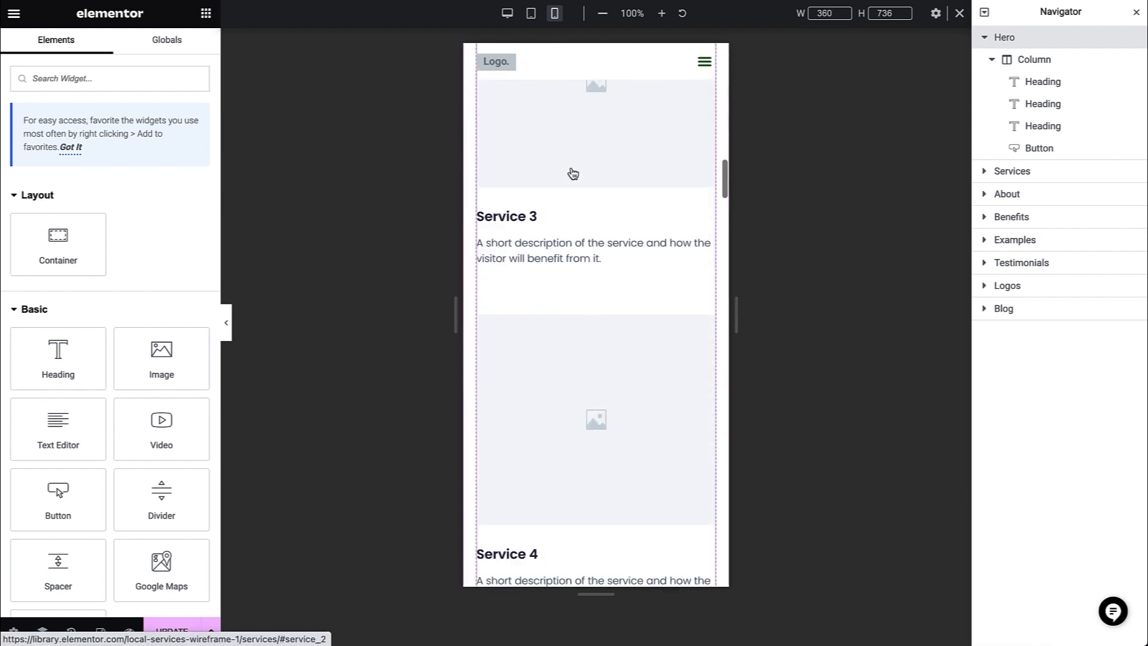
# - Select the hero headline in the Mobile Portrait view and open its typography settings
pyautogui.scroll(14, 573, 174)
pyautogui.scroll(10, 572, 174)
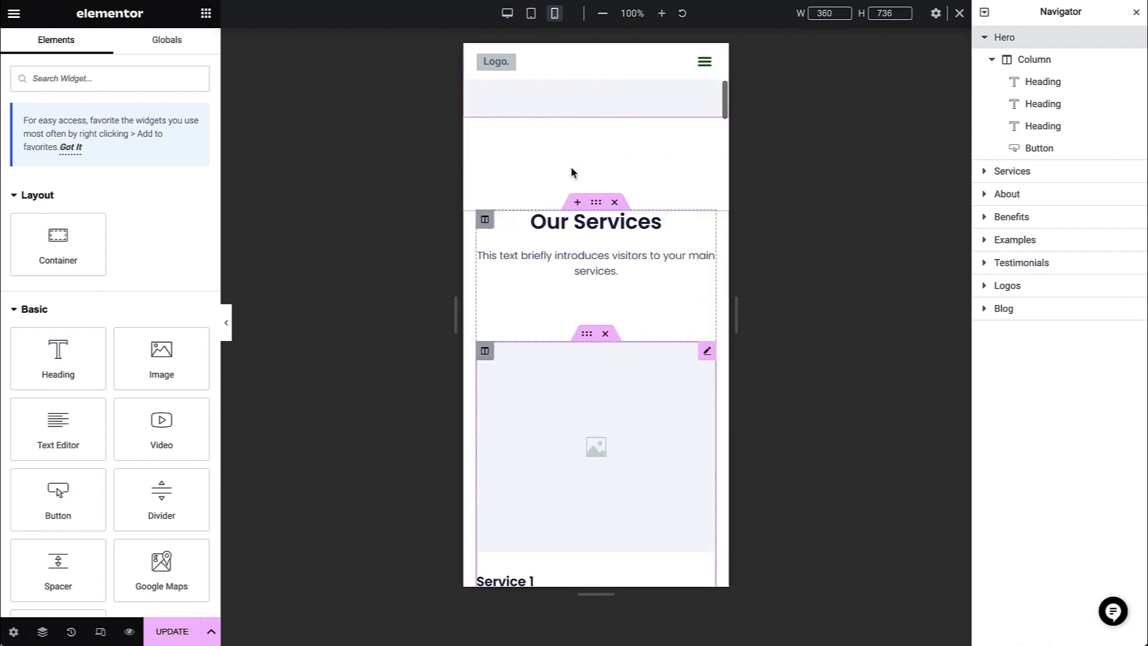
pyautogui.click(670, 246)
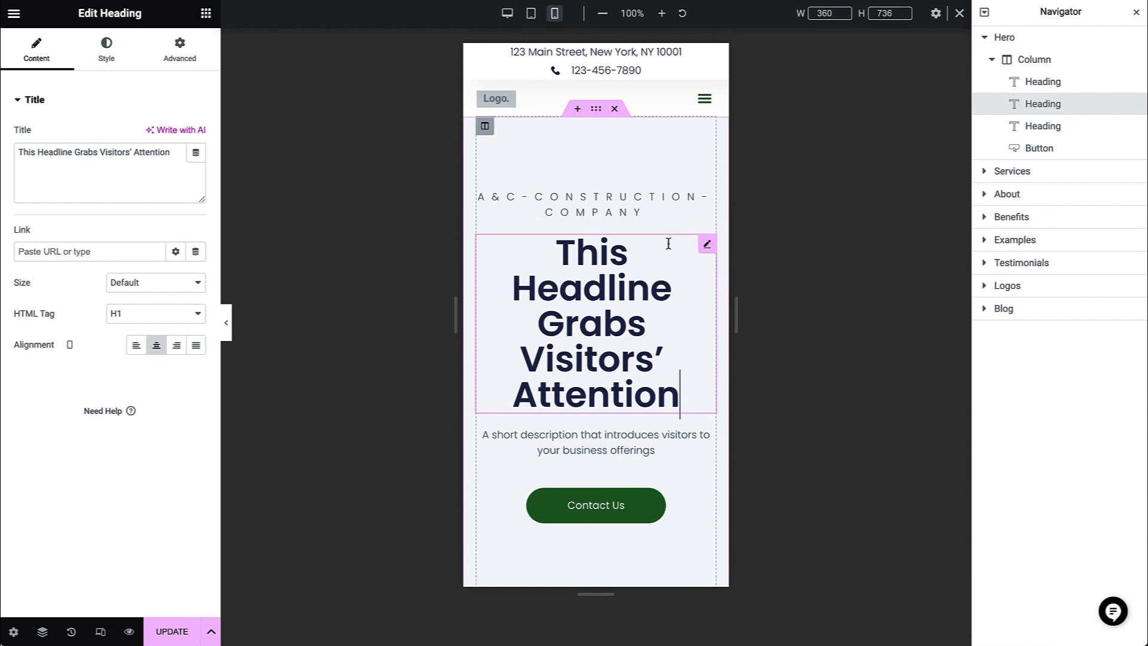
pyautogui.click(118, 64)
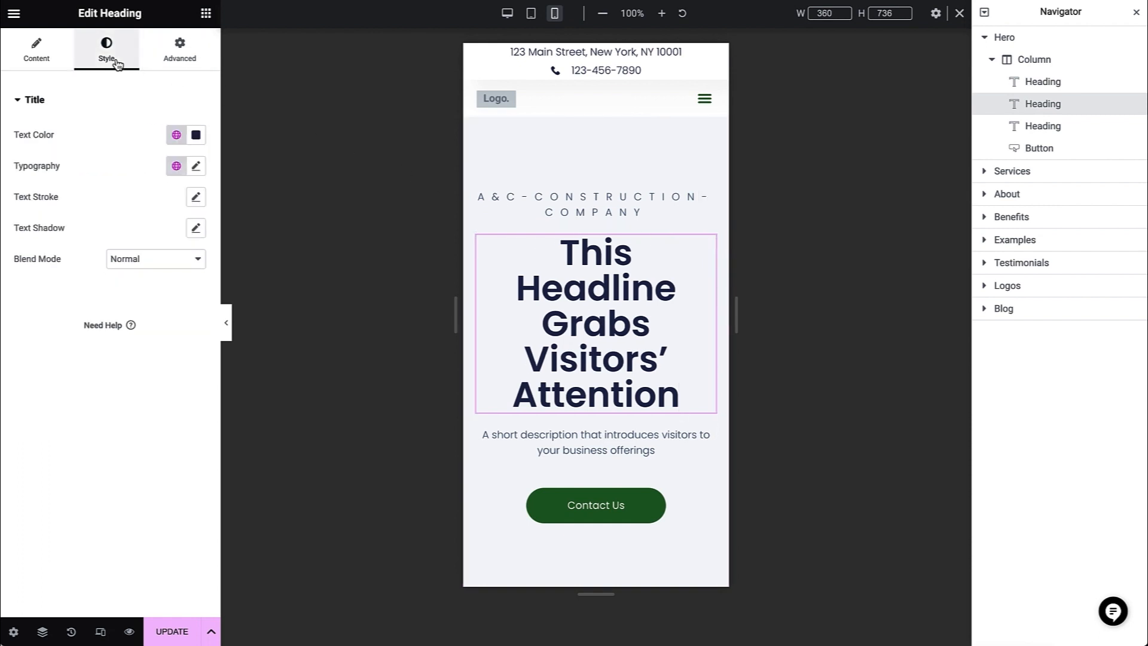
pyautogui.click(193, 173)
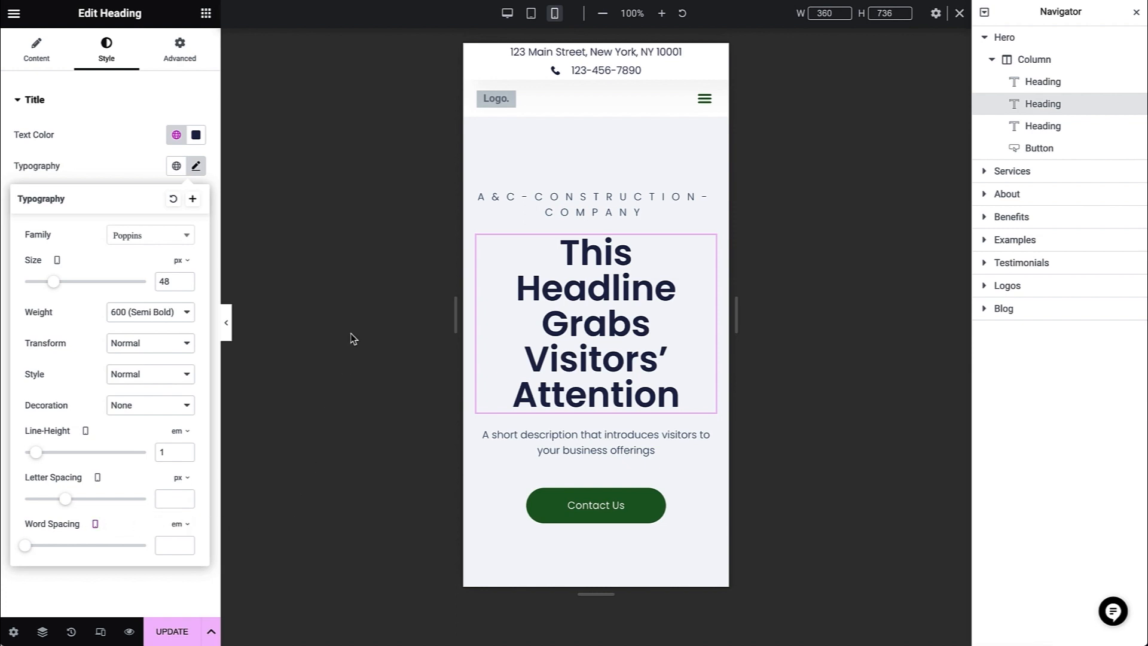
# - Switch back to the desktop view and update the home page
pyautogui.click(507, 13)
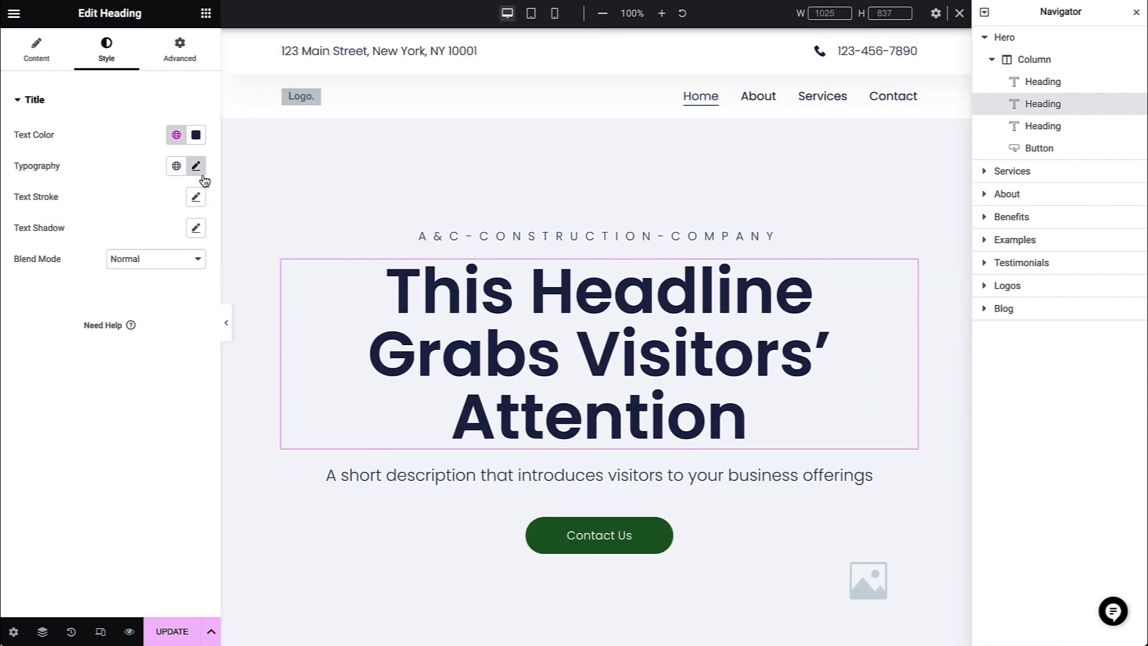
pyautogui.click(178, 628)
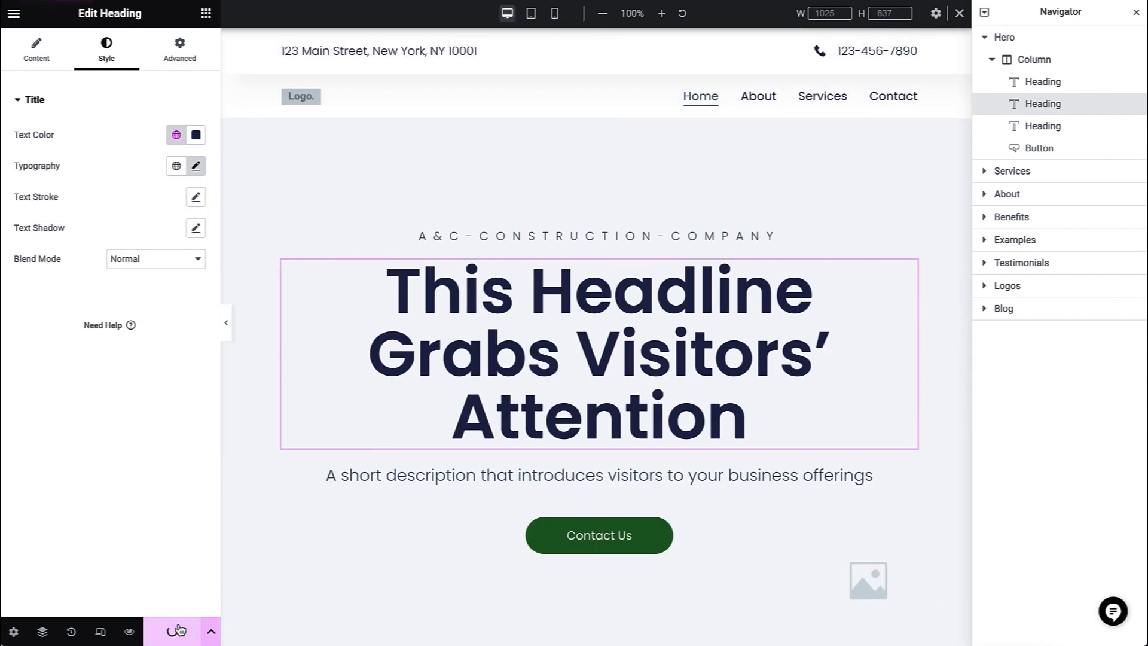
# - Preview the home page and look through its services and key benefit sections
pyautogui.click(130, 632)
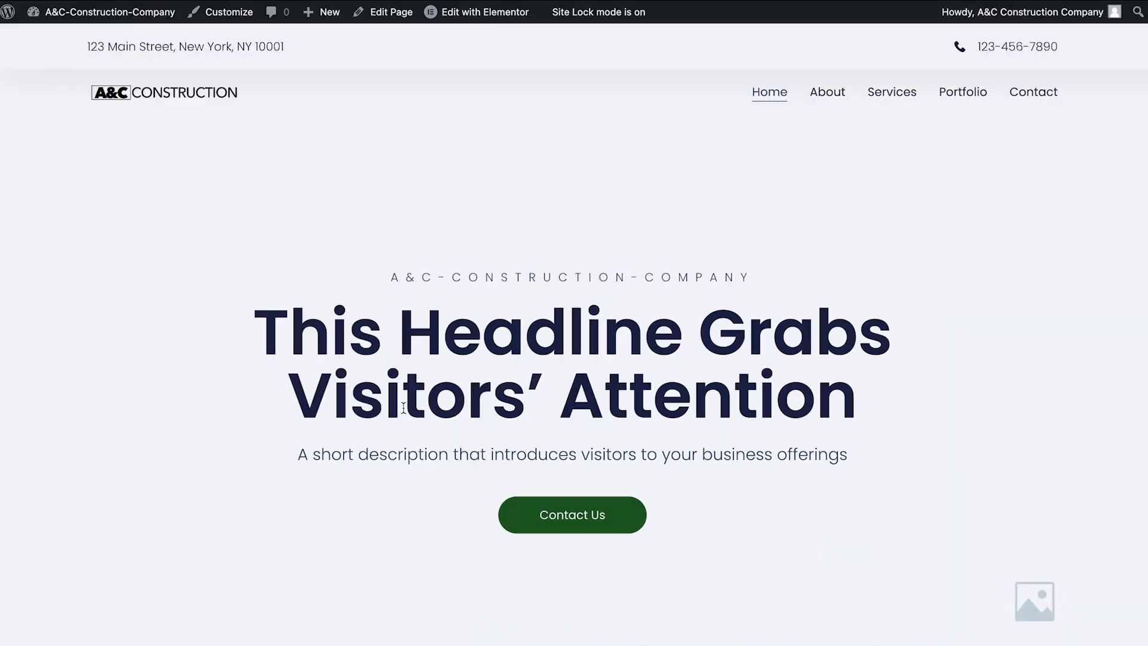
pyautogui.scroll(-10, 403, 410)
pyautogui.scroll(-10, 404, 412)
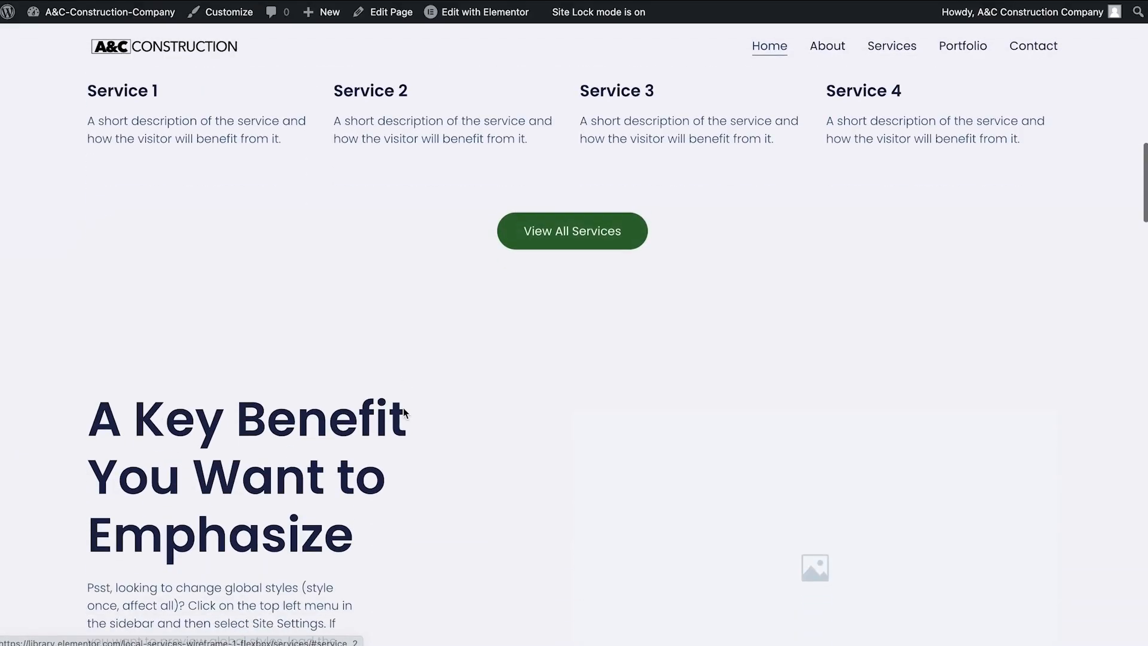
pyautogui.scroll(15, 403, 413)
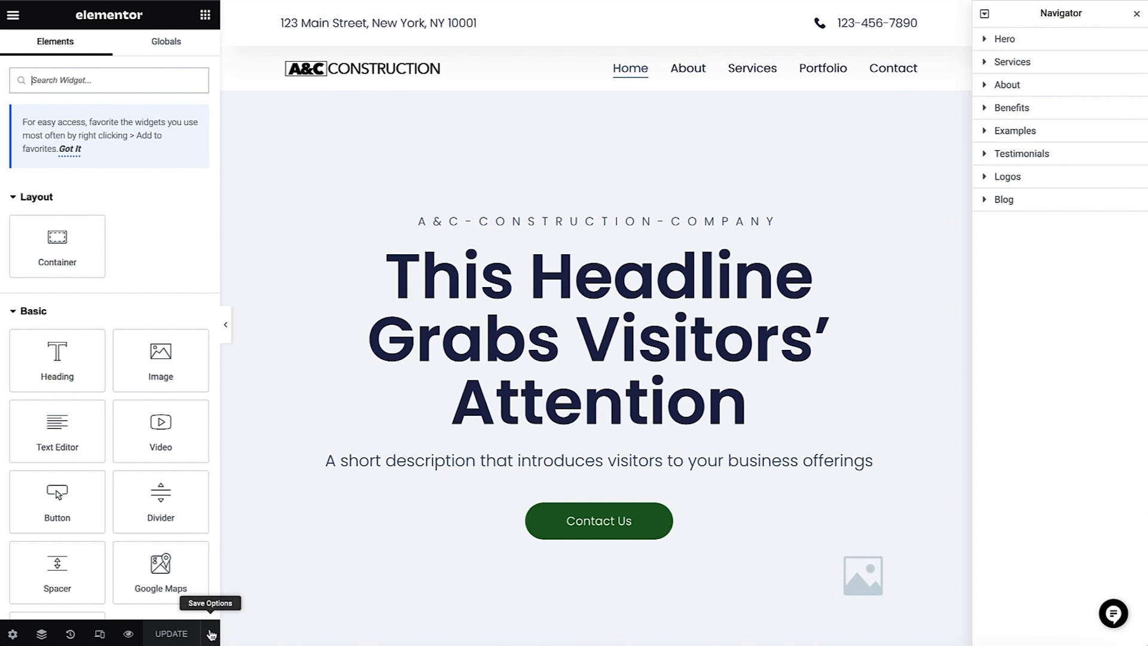
# - Save the home page to the library as a template named "Home Page Backup"
pyautogui.click(210, 633)
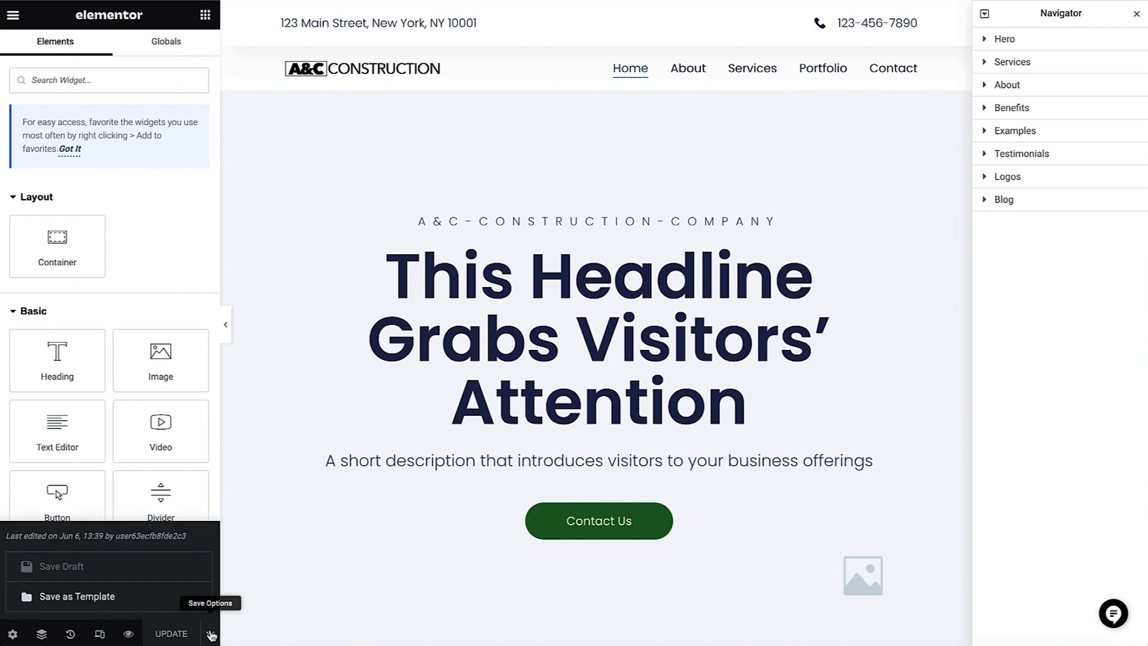
pyautogui.click(161, 601)
pyautogui.click(389, 292)
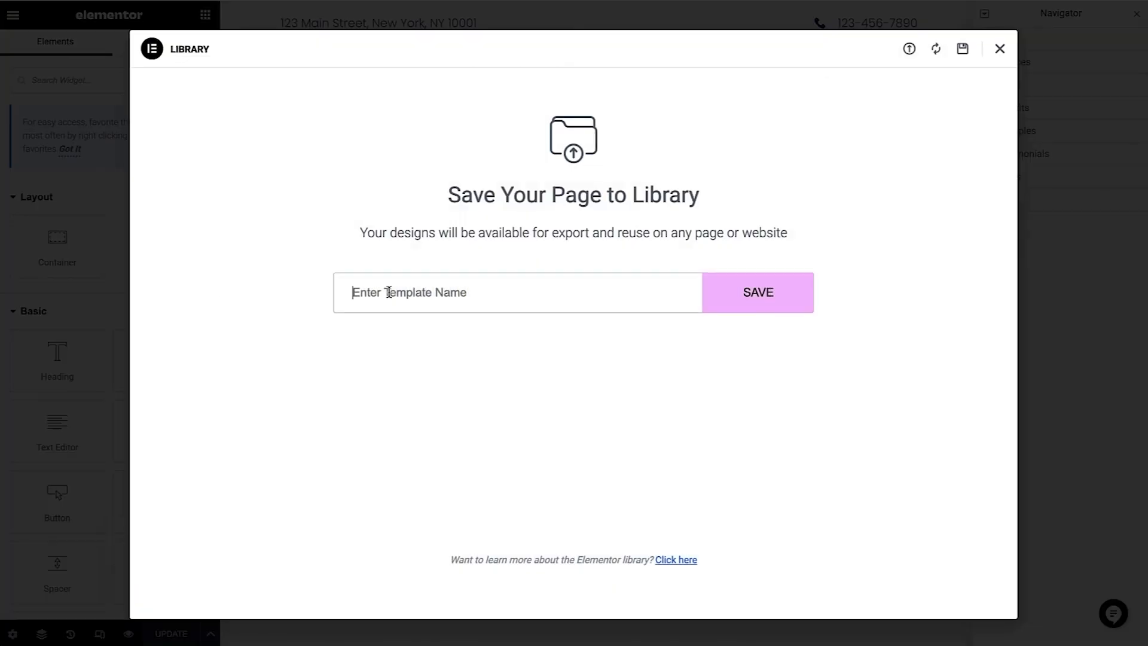
pyautogui.write('Home Page Backup')
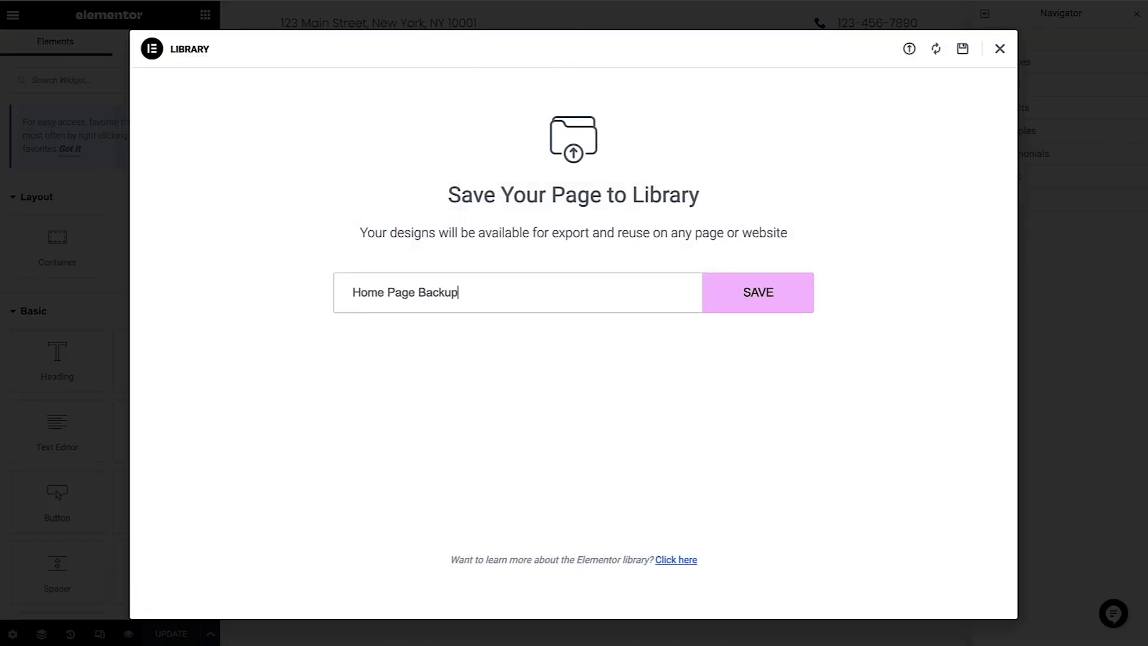
pyautogui.click(708, 291)
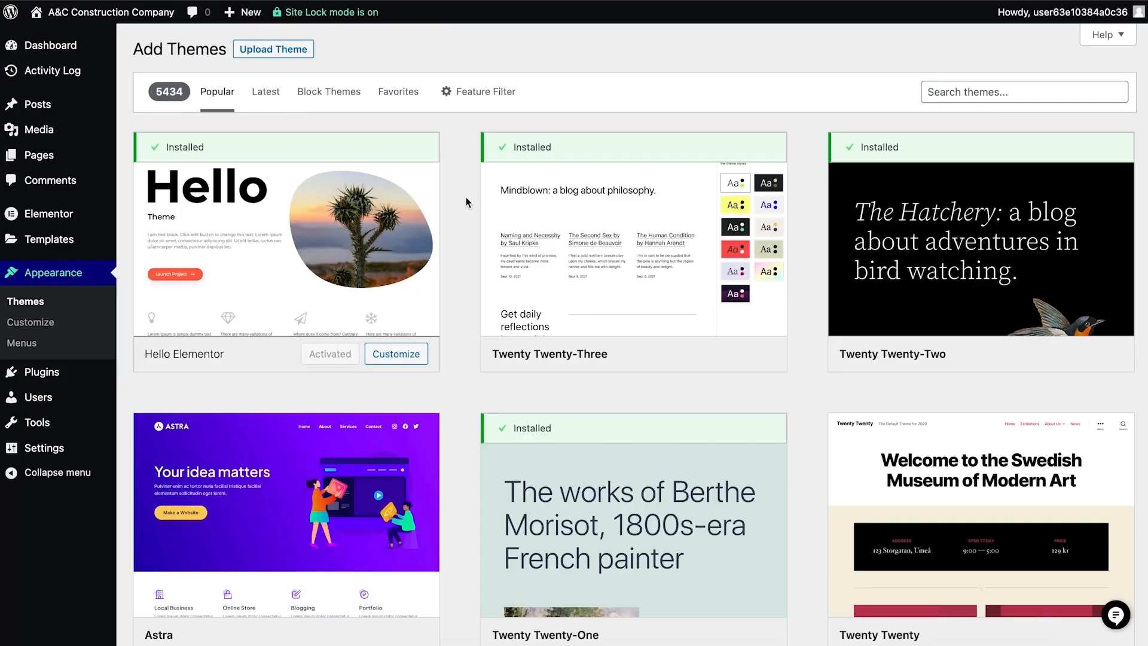
pyautogui.scroll(-9, 466, 200)
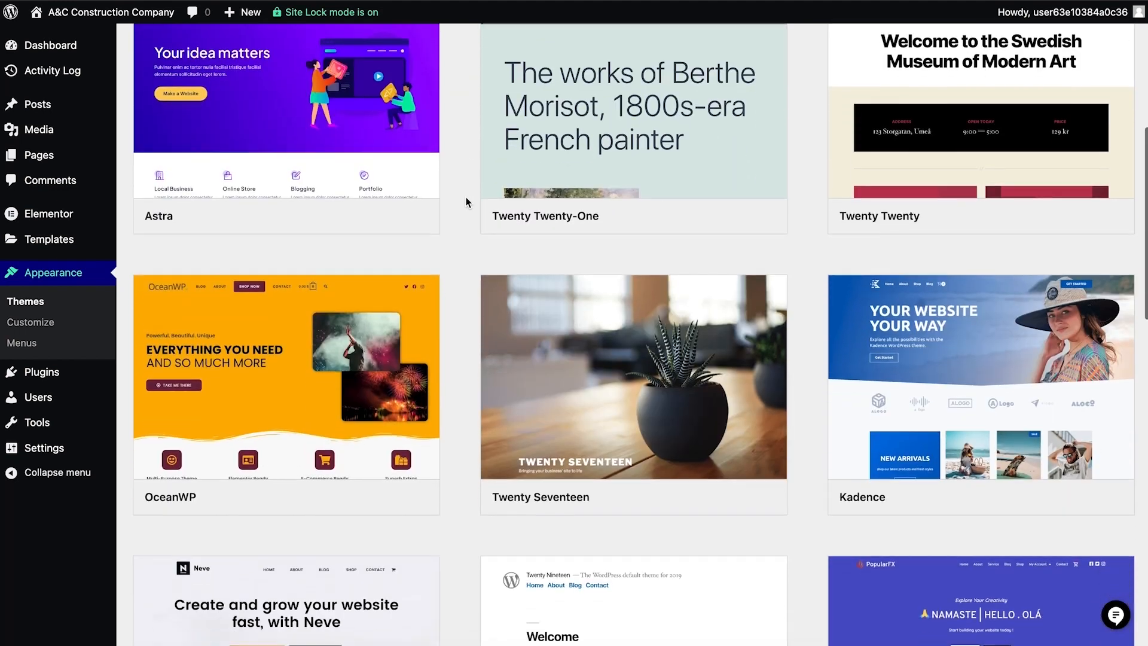
pyautogui.scroll(-9, 465, 202)
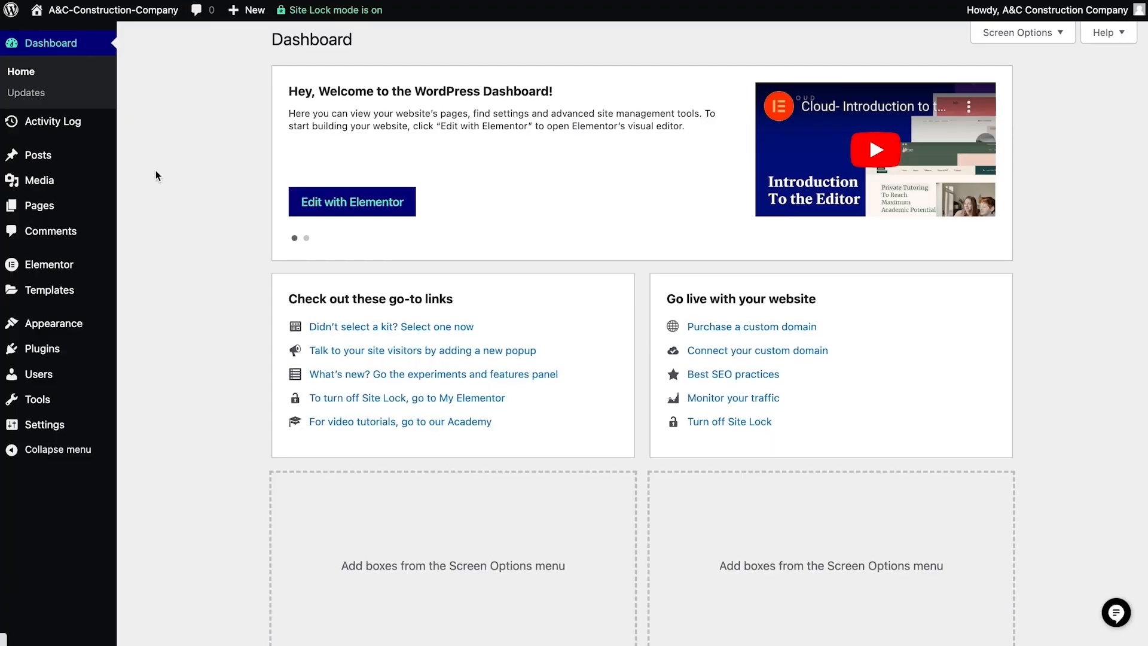
# - Open the Theme Builder from the WordPress dashboard and preview the Darkside Studios header block among the header templates
pyautogui.moveTo(99, 289)
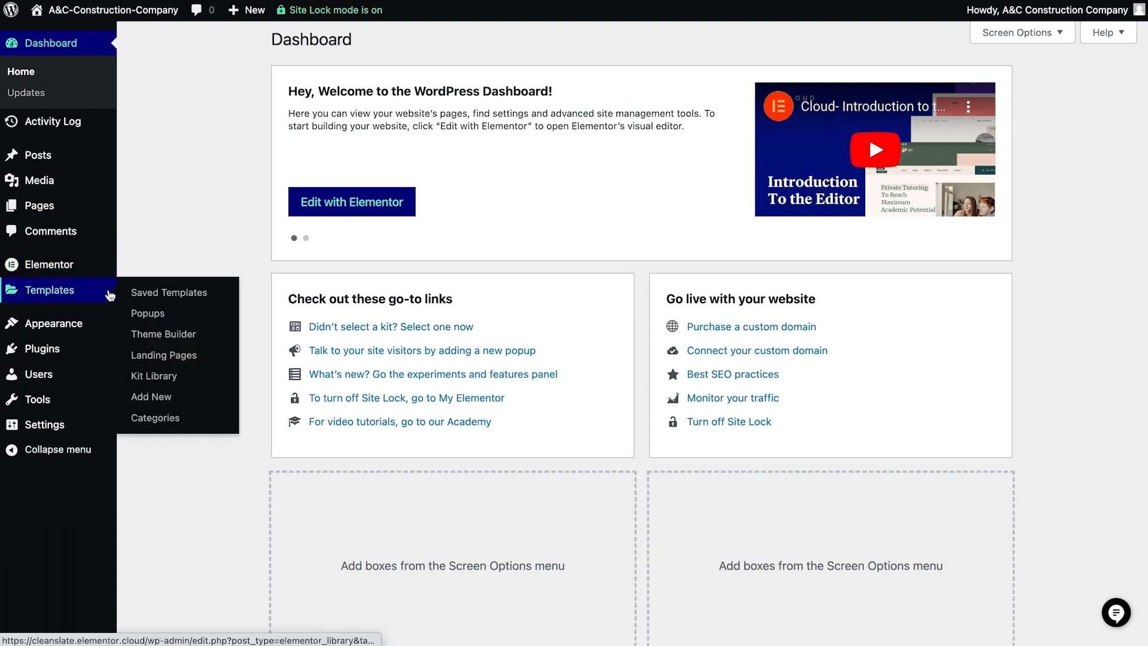
pyautogui.click(150, 336)
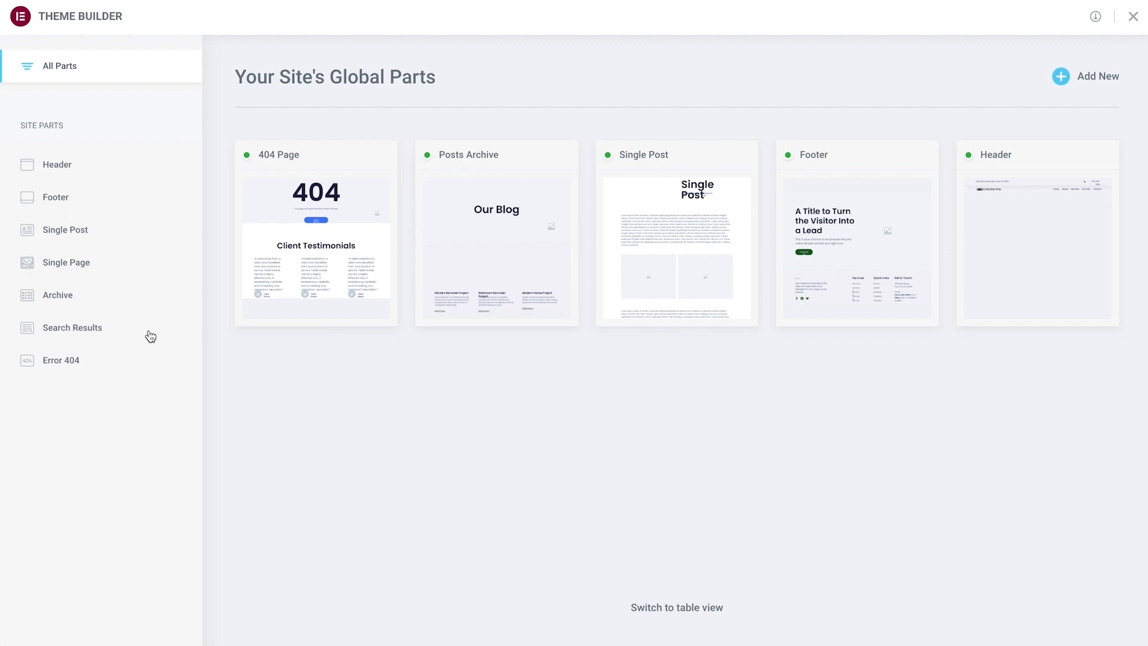
pyautogui.click(85, 167)
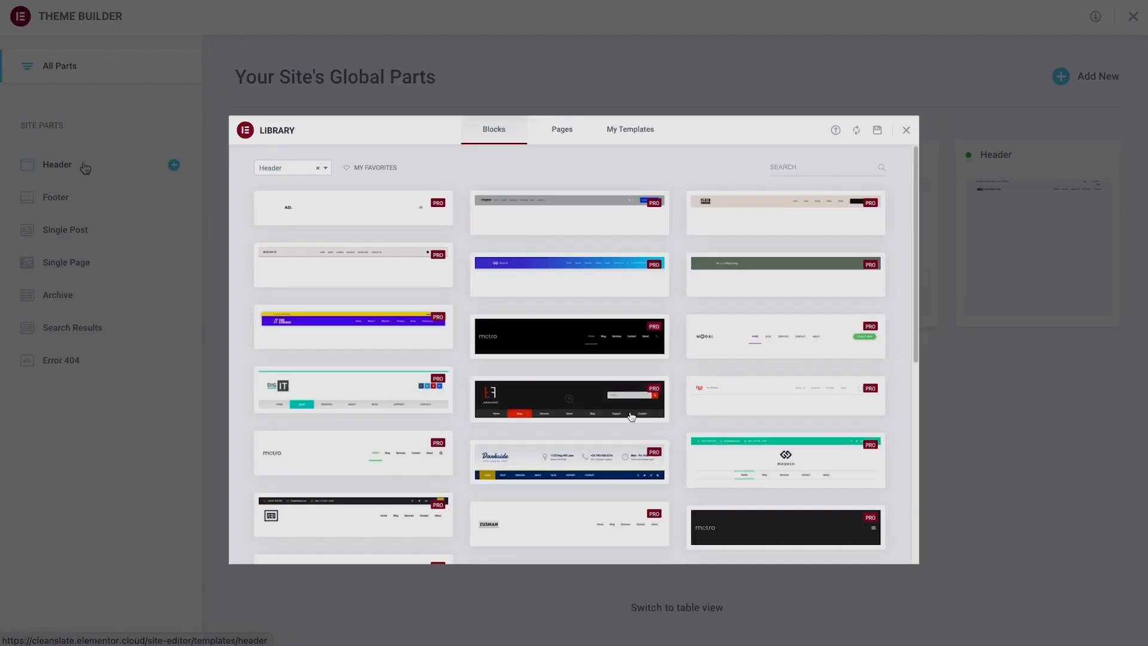
pyautogui.click(579, 459)
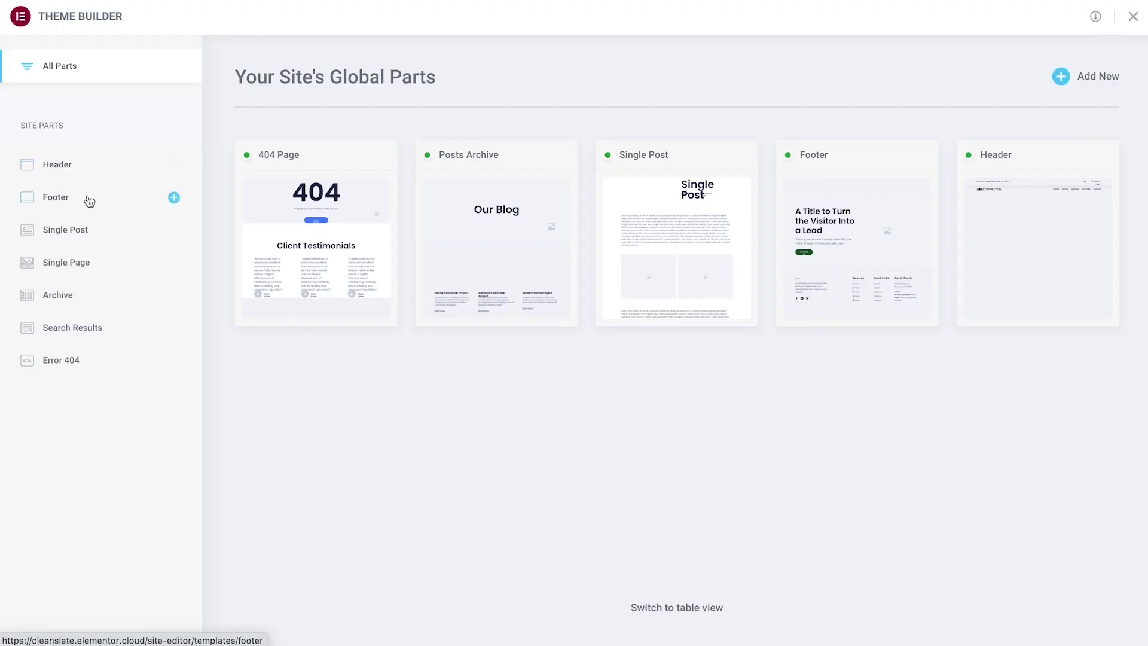
# - Browse the footer block templates available in the library for the site's Footer part
pyautogui.click(87, 199)
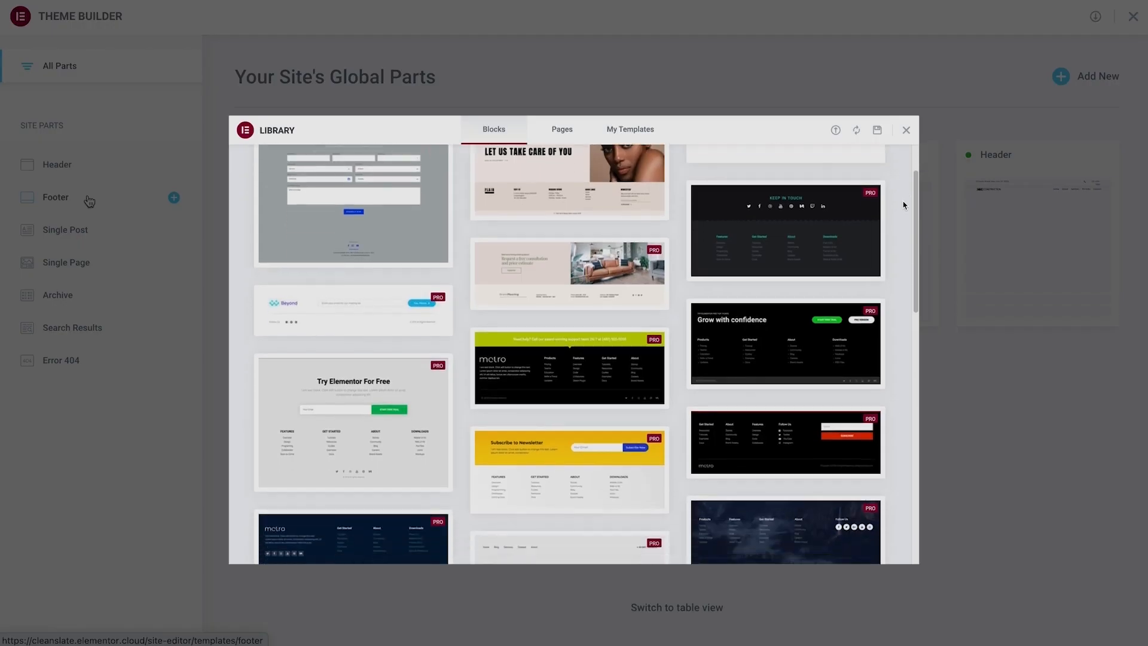
pyautogui.scroll(-6, 903, 205)
pyautogui.scroll(-6, 903, 205)
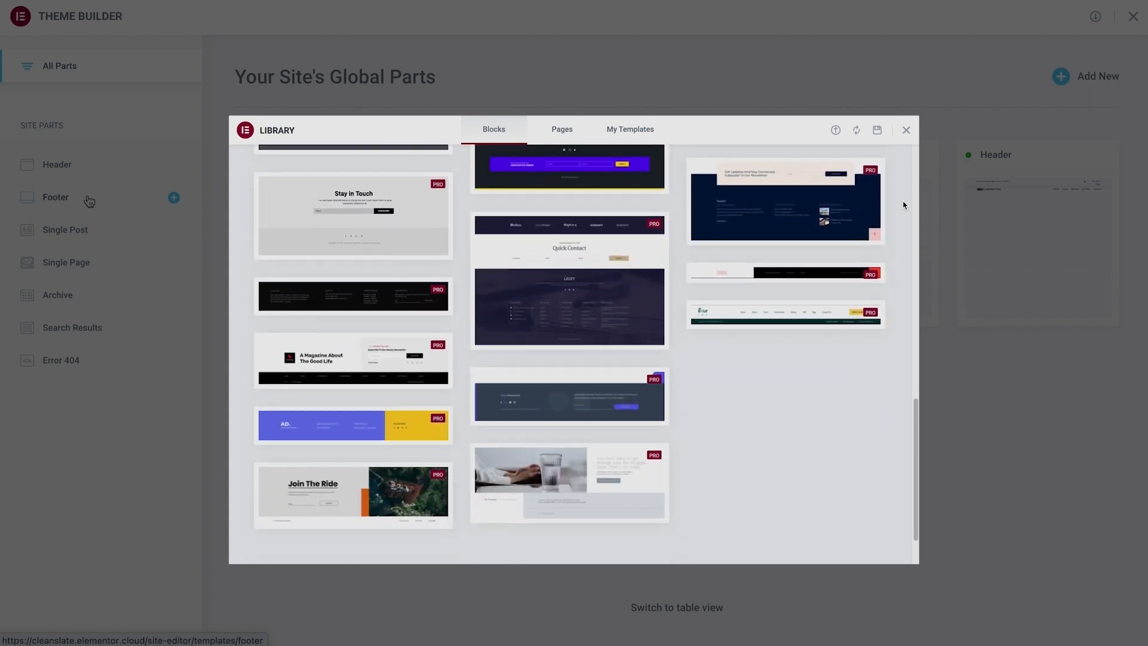
pyautogui.scroll(-2, 903, 205)
pyautogui.click(620, 234)
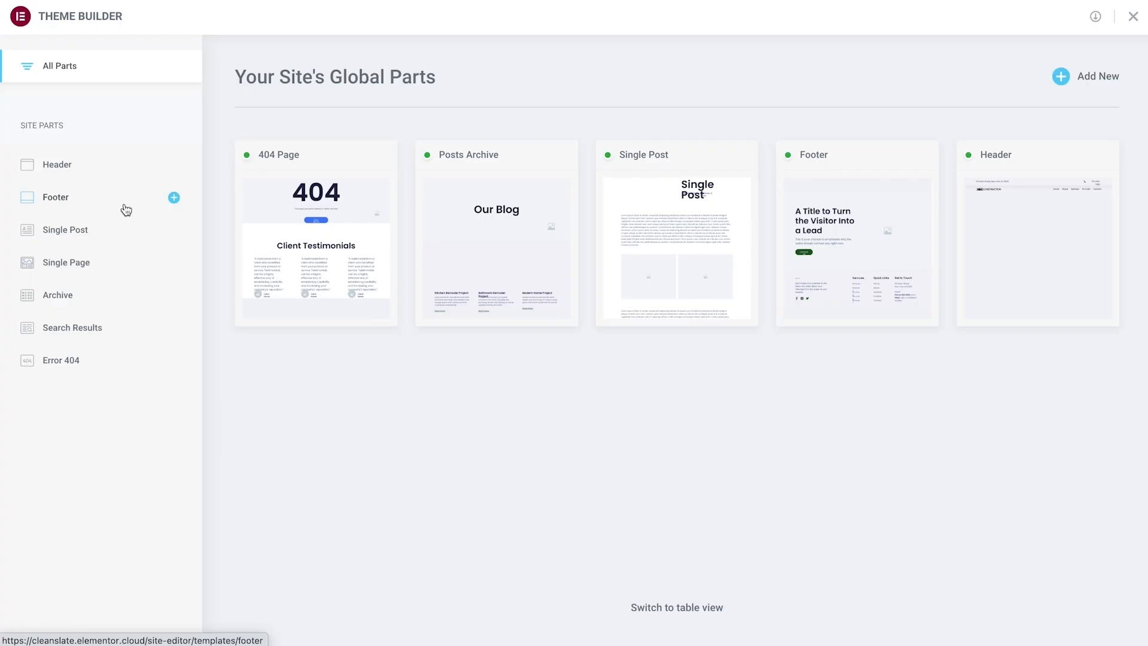
# - Browse the Single Post block templates in the library
pyautogui.click(136, 236)
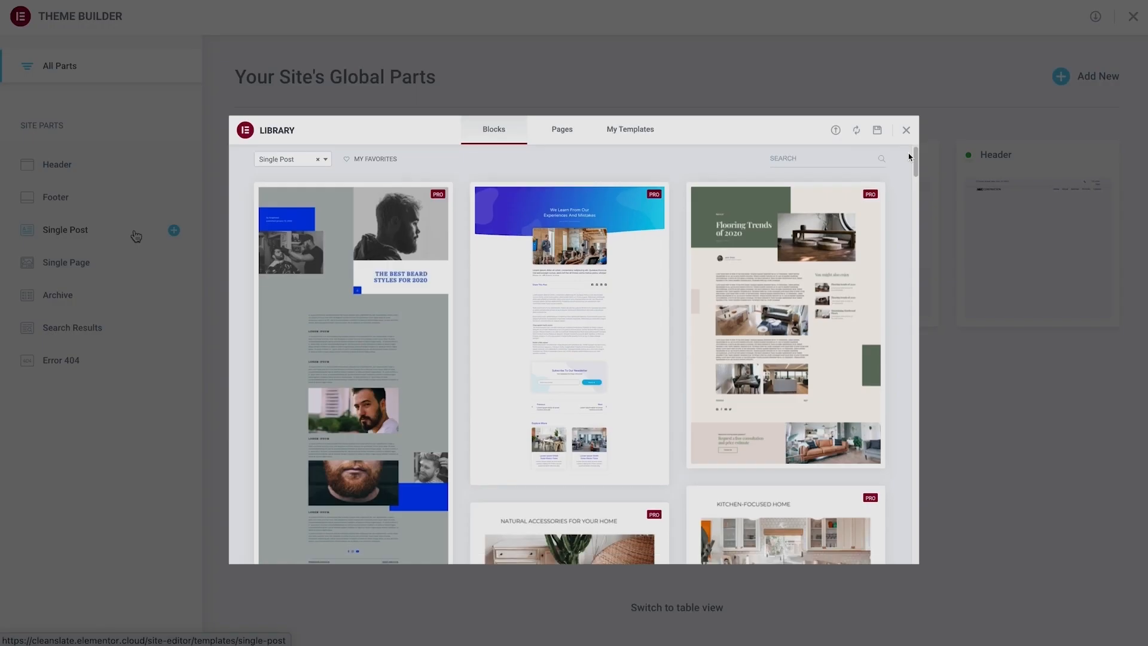
pyautogui.scroll(-6, 909, 157)
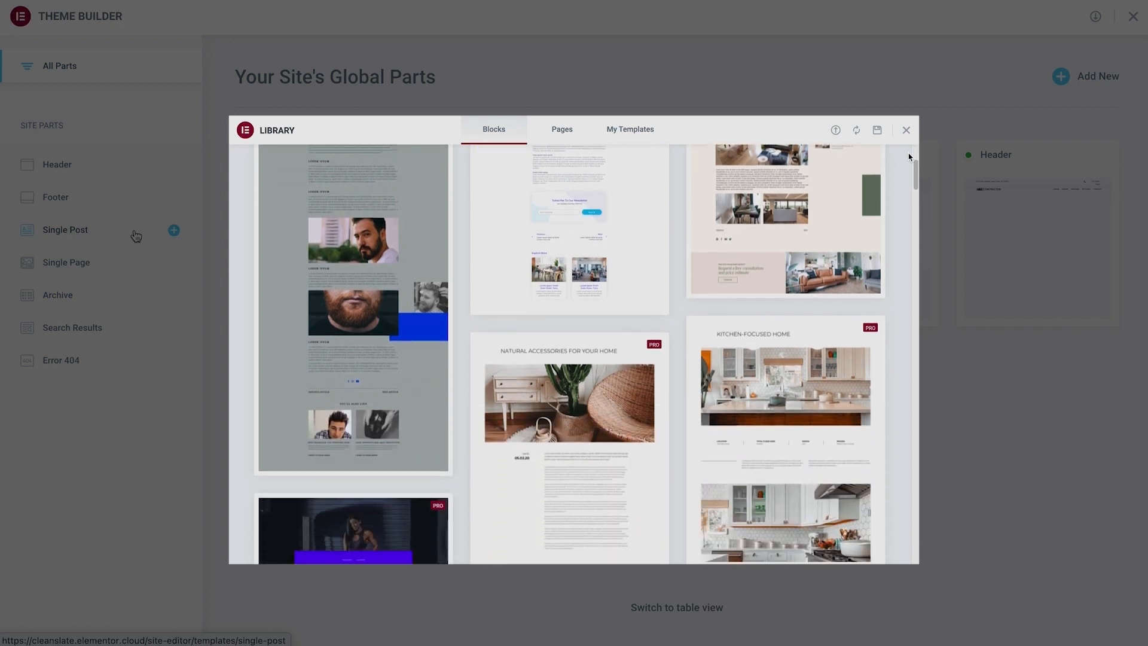
pyautogui.scroll(-6, 909, 157)
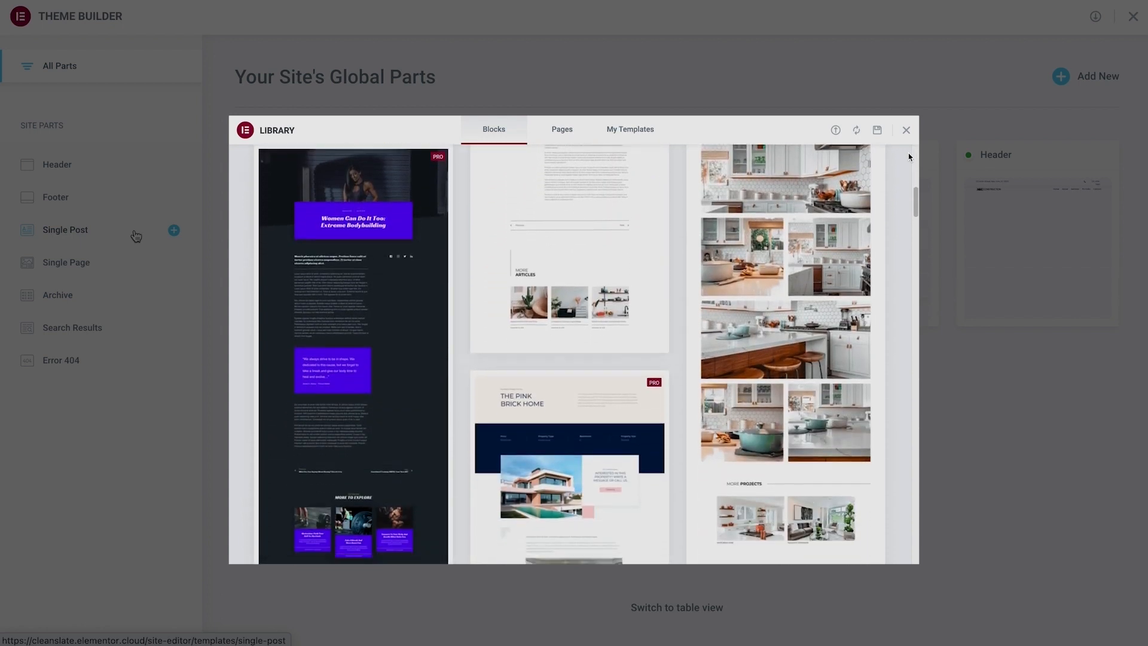
pyautogui.scroll(-5, 909, 156)
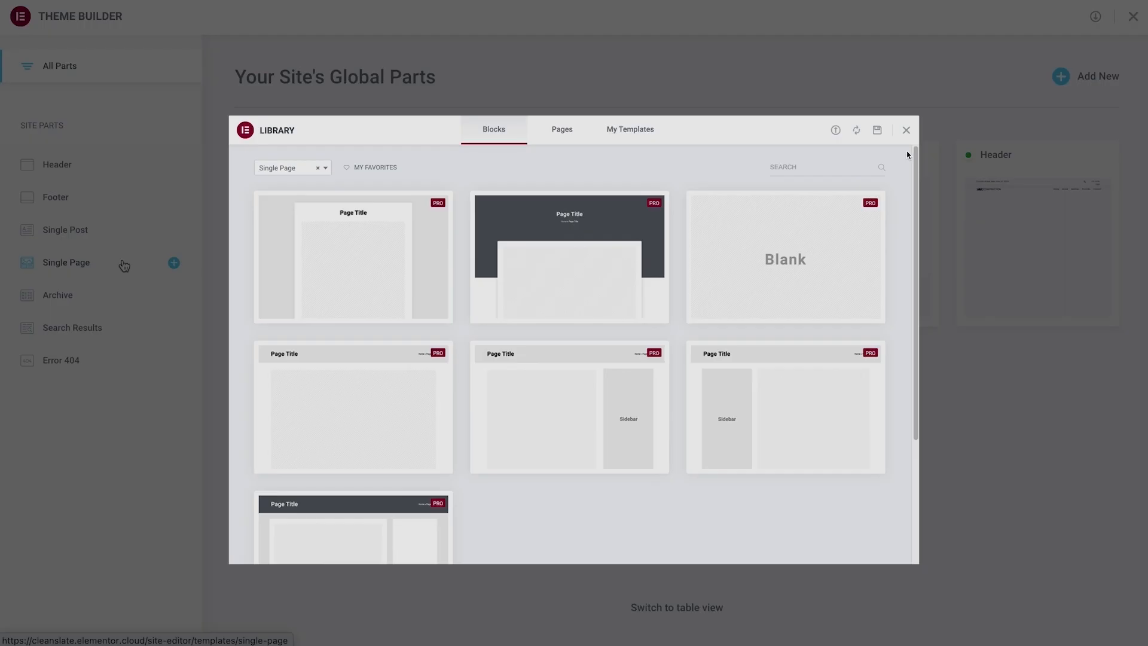
# - Look over the Single Page part and browse the Archive block templates in the library
pyautogui.scroll(-3, 906, 152)
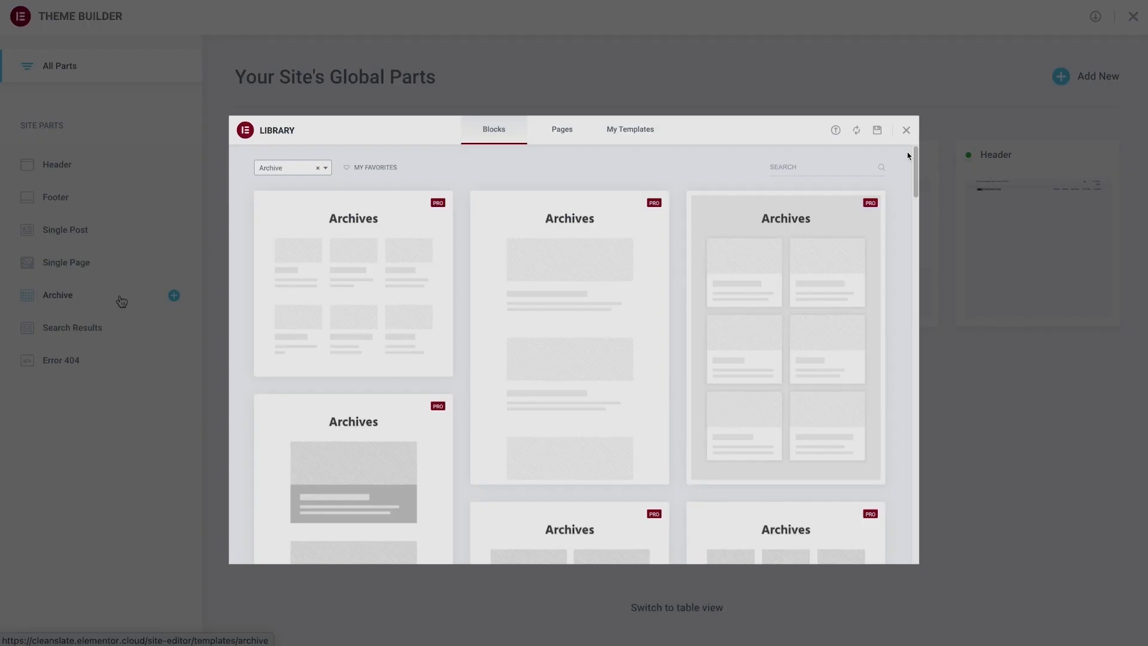
pyautogui.scroll(-3, 908, 156)
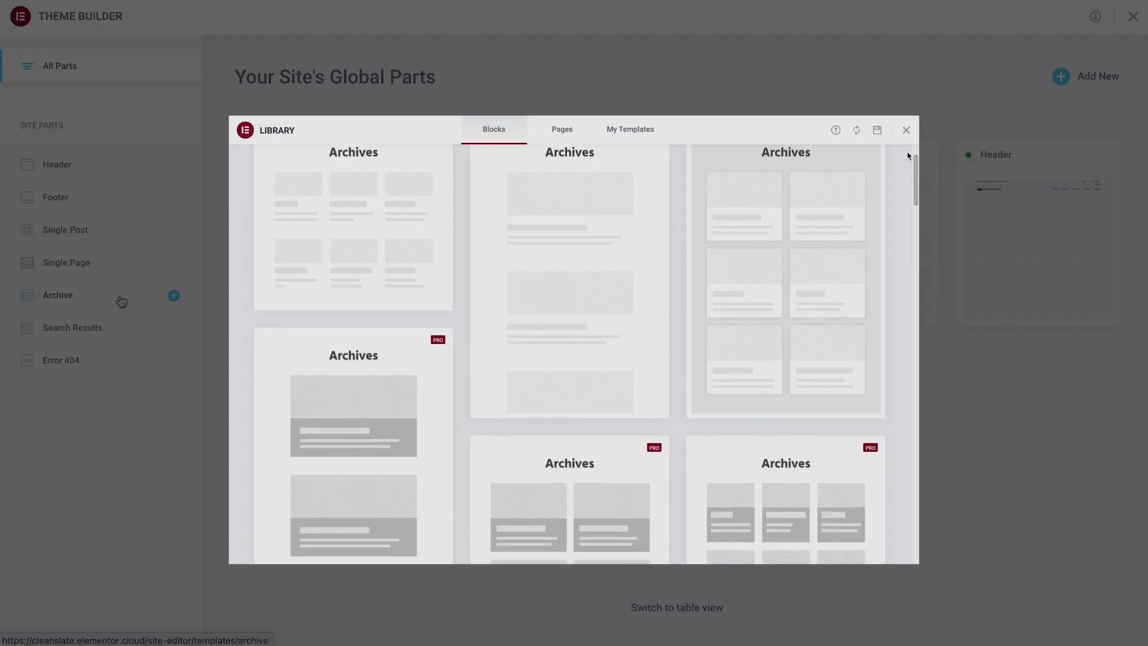
pyautogui.scroll(-5, 908, 156)
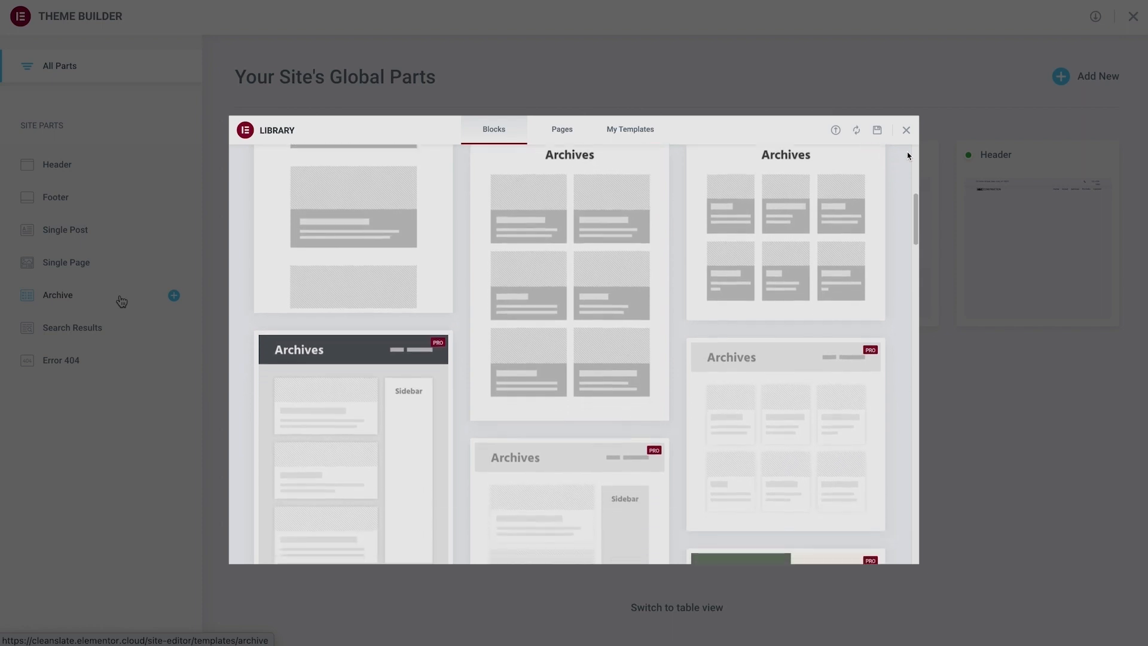
pyautogui.scroll(-5, 908, 156)
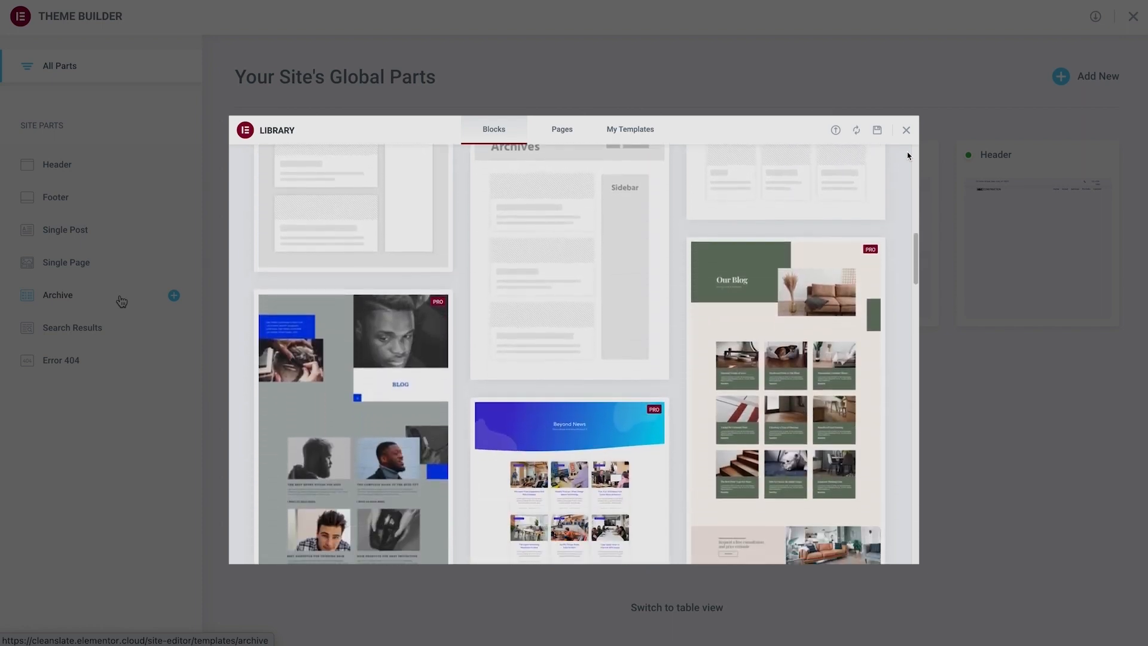
pyautogui.scroll(-5, 907, 156)
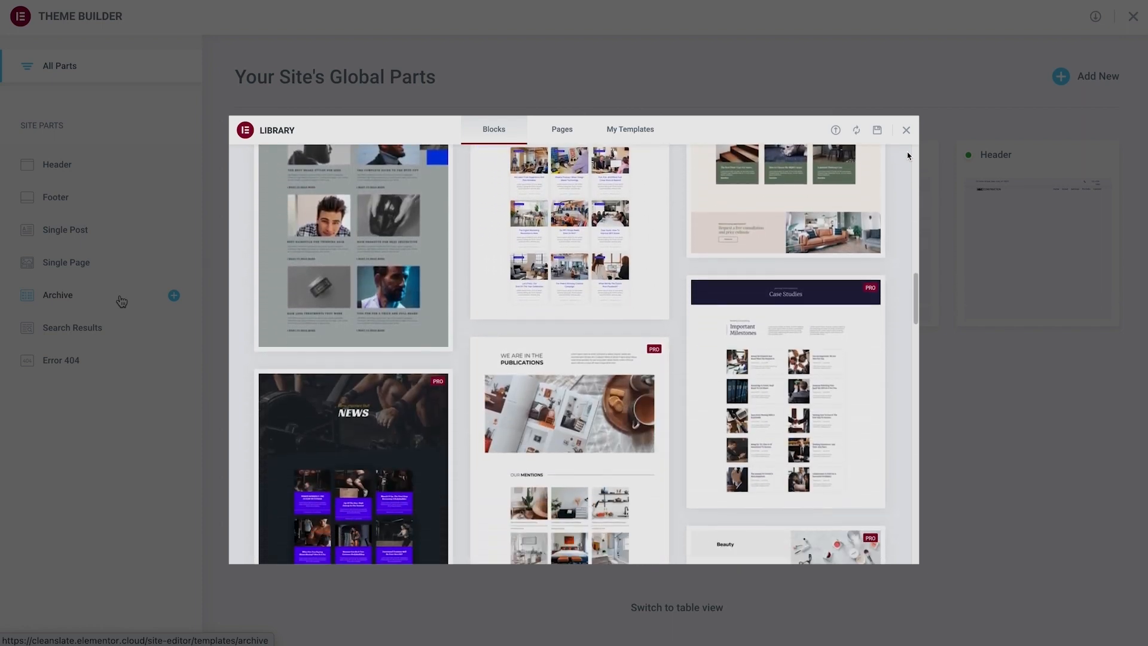
pyautogui.scroll(-5, 908, 156)
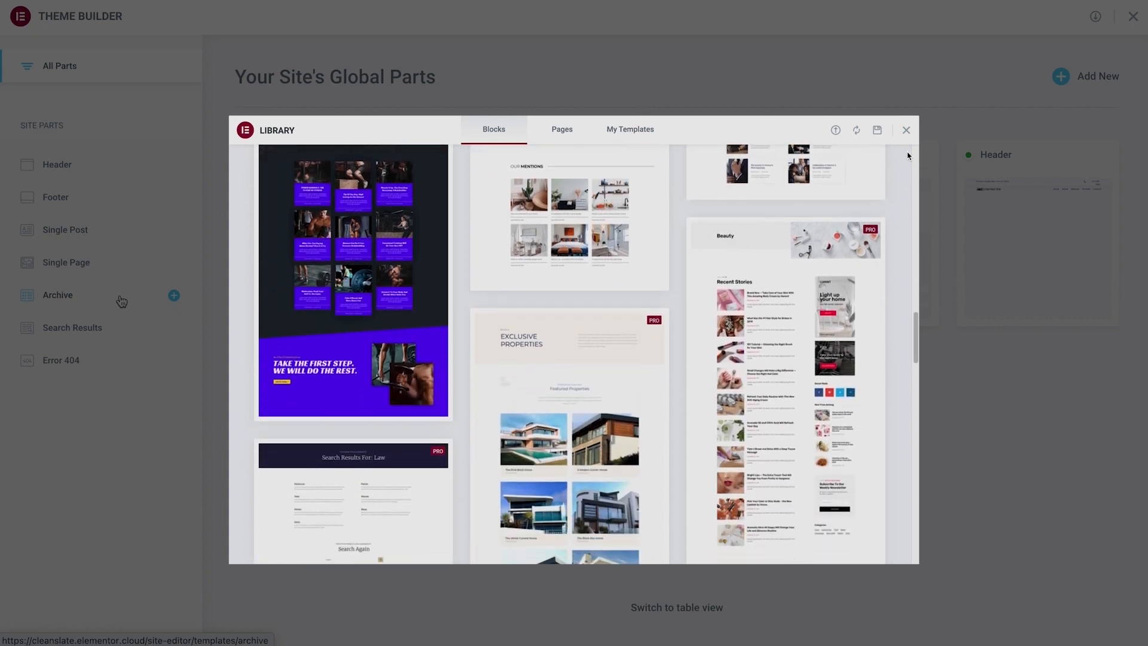
pyautogui.scroll(-5, 908, 156)
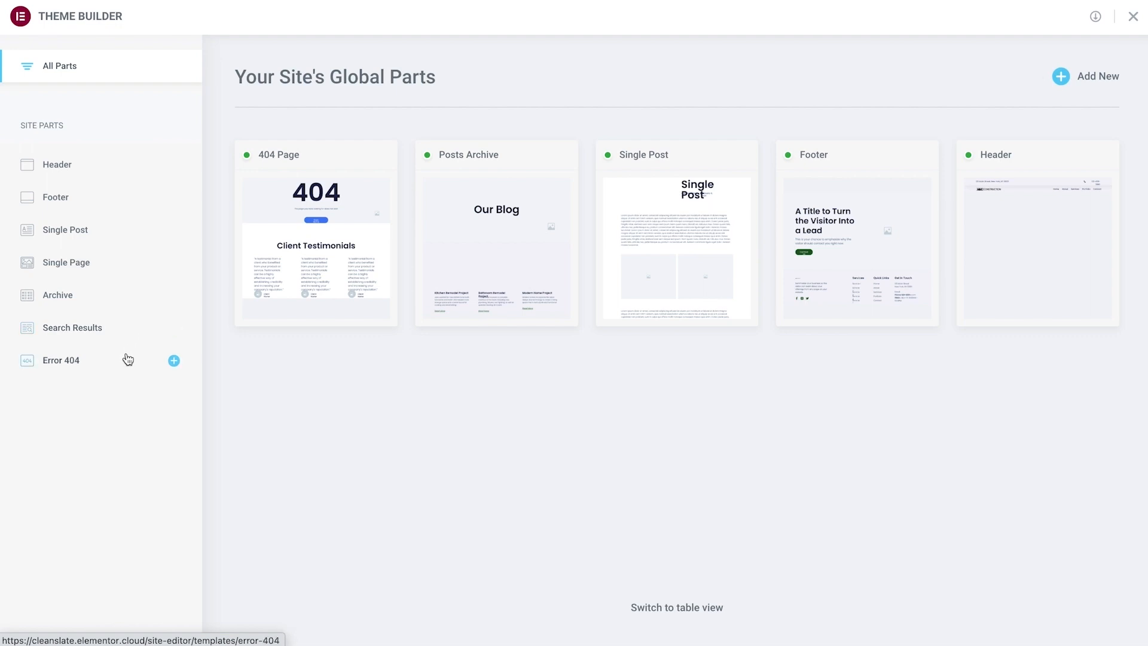
# - Browse the Error 404 block templates in the library and return to the site's global parts
pyautogui.scroll(-5, 907, 159)
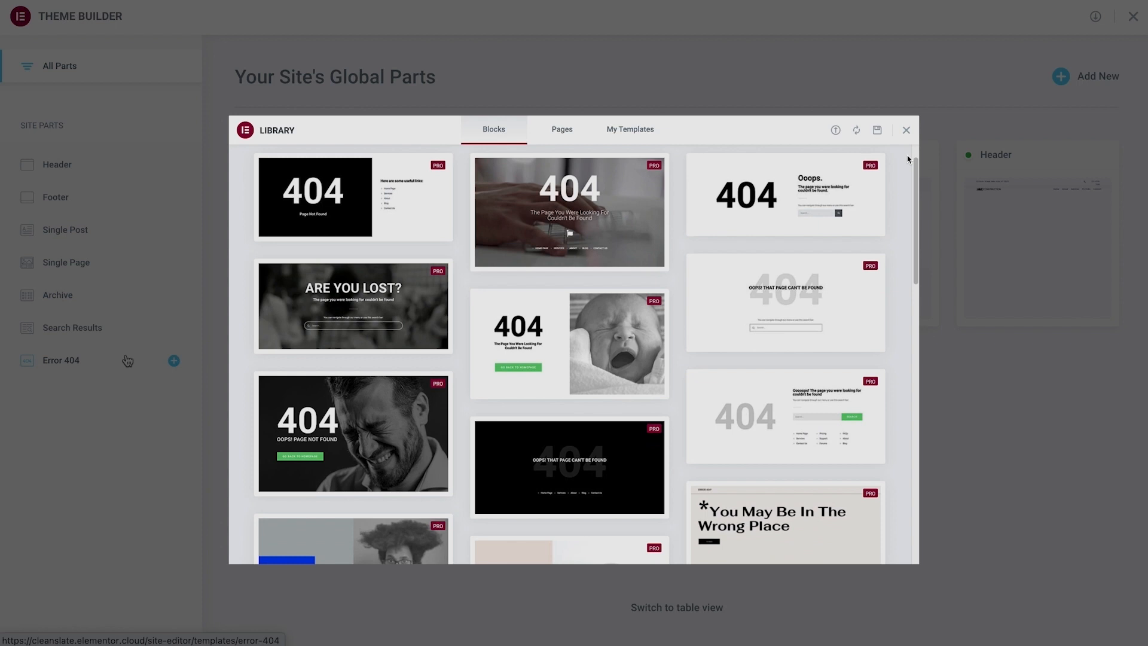
pyautogui.scroll(-6, 908, 159)
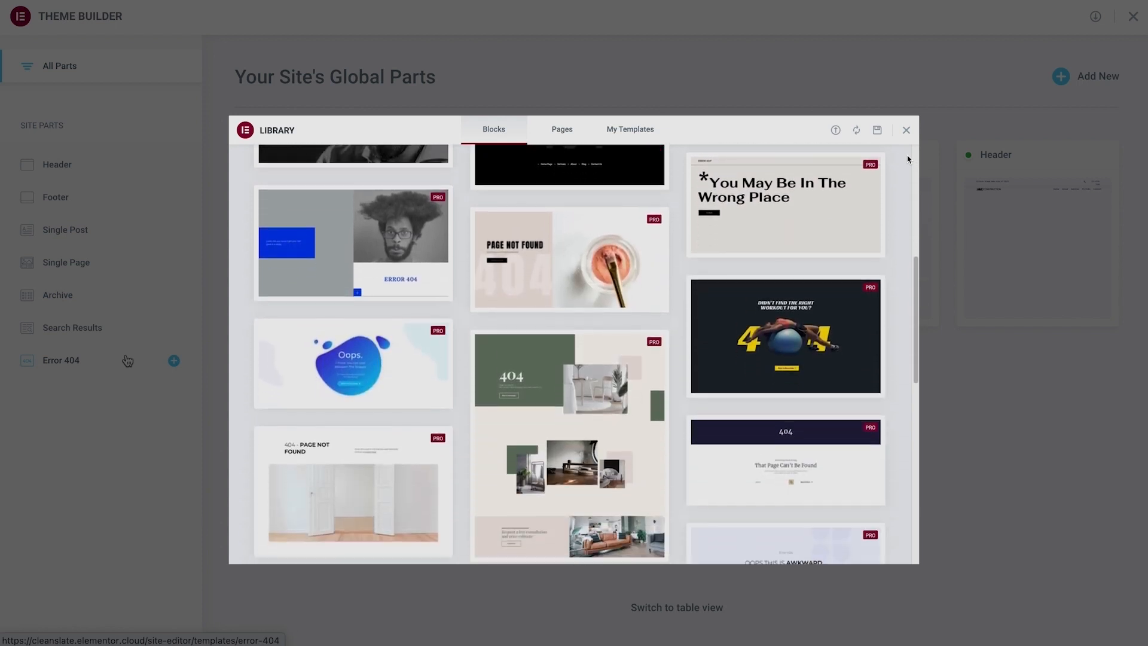
pyautogui.scroll(-6, 908, 159)
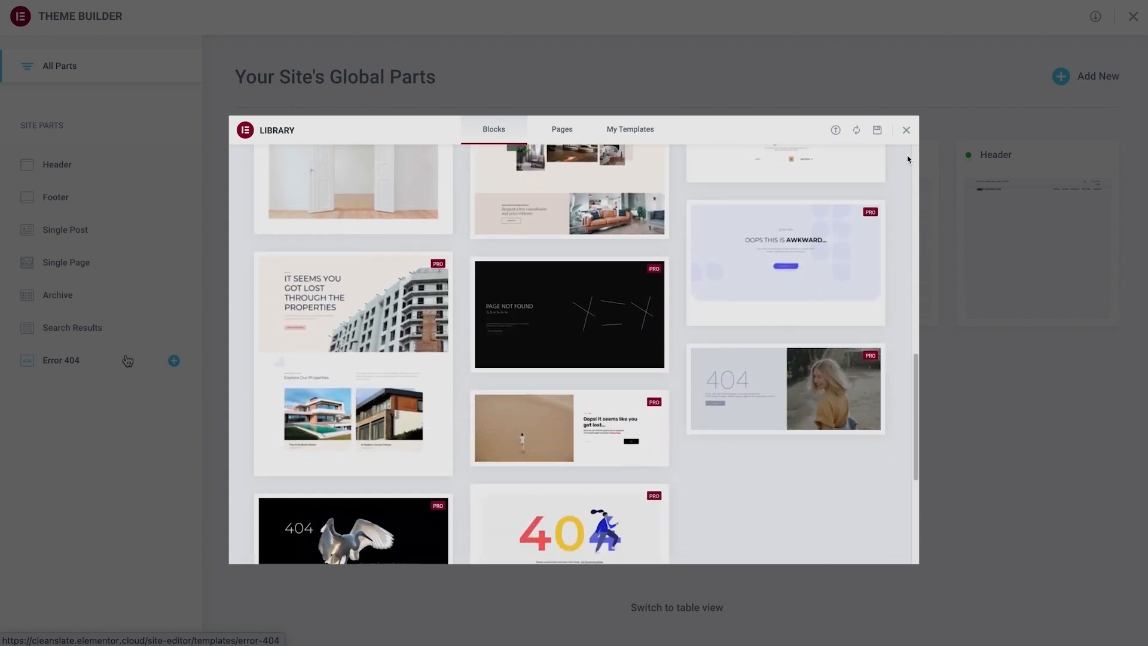
pyautogui.scroll(-1, 908, 159)
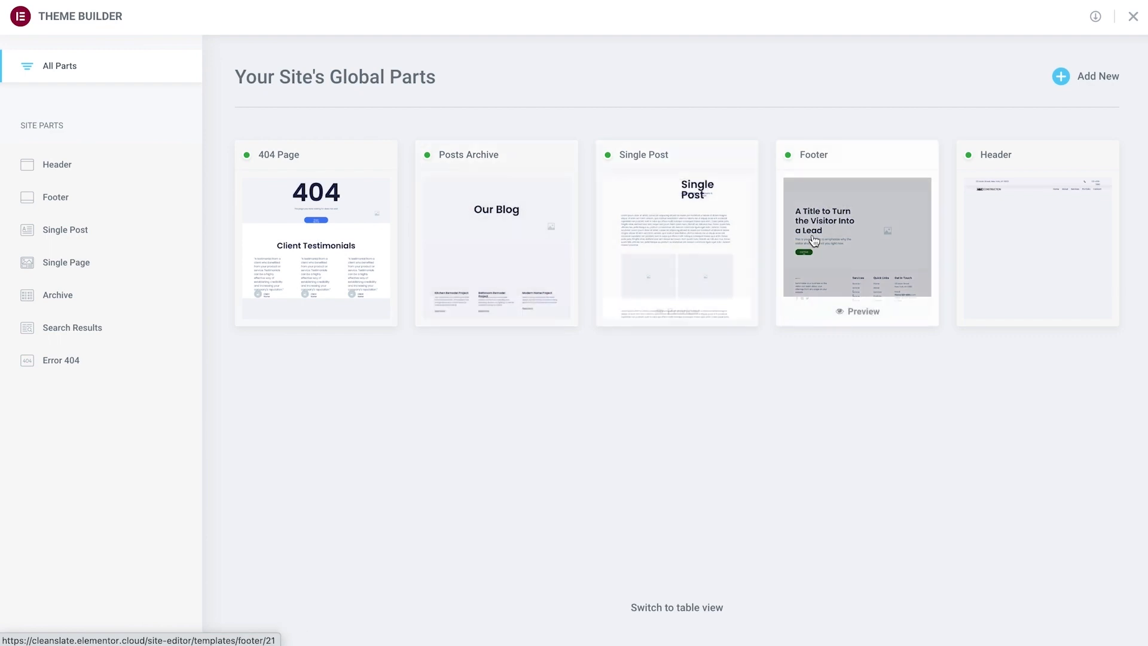
# - Open the site's Header part for editing and expand its Top container in the page structure
pyautogui.click(1028, 241)
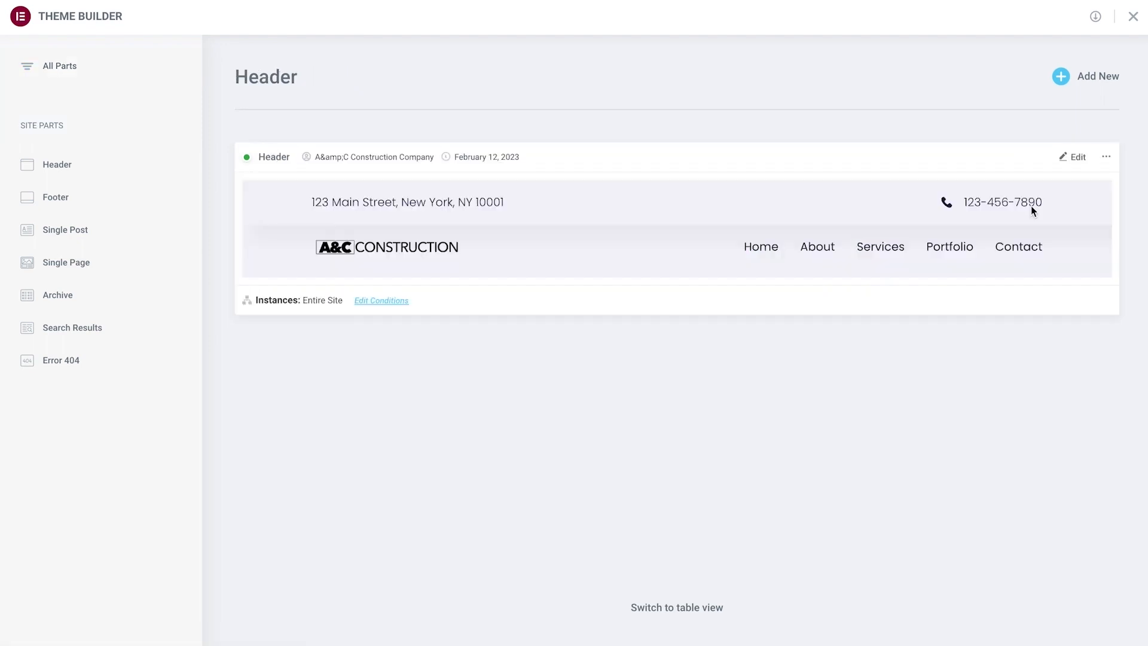
pyautogui.click(1081, 160)
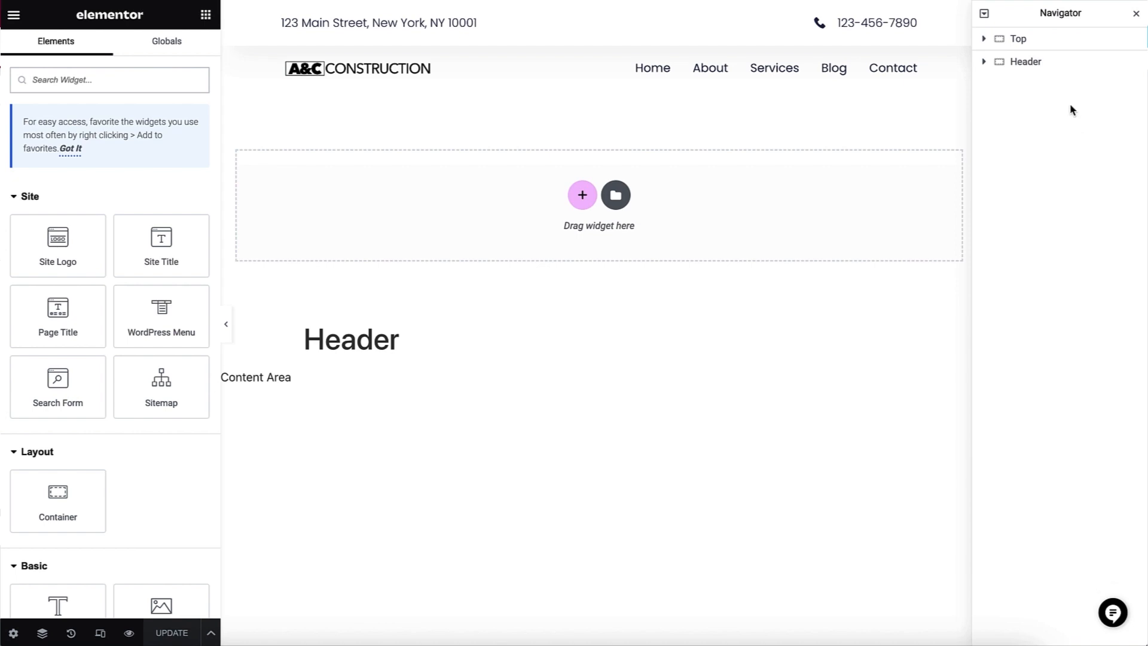
pyautogui.click(1043, 48)
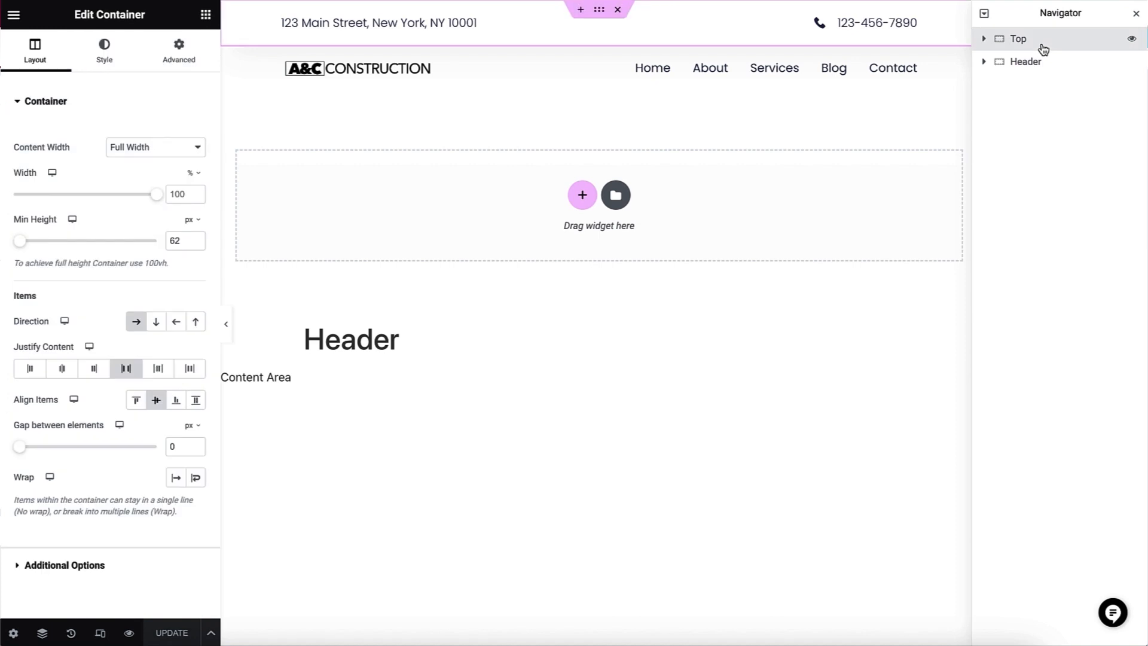
pyautogui.click(984, 41)
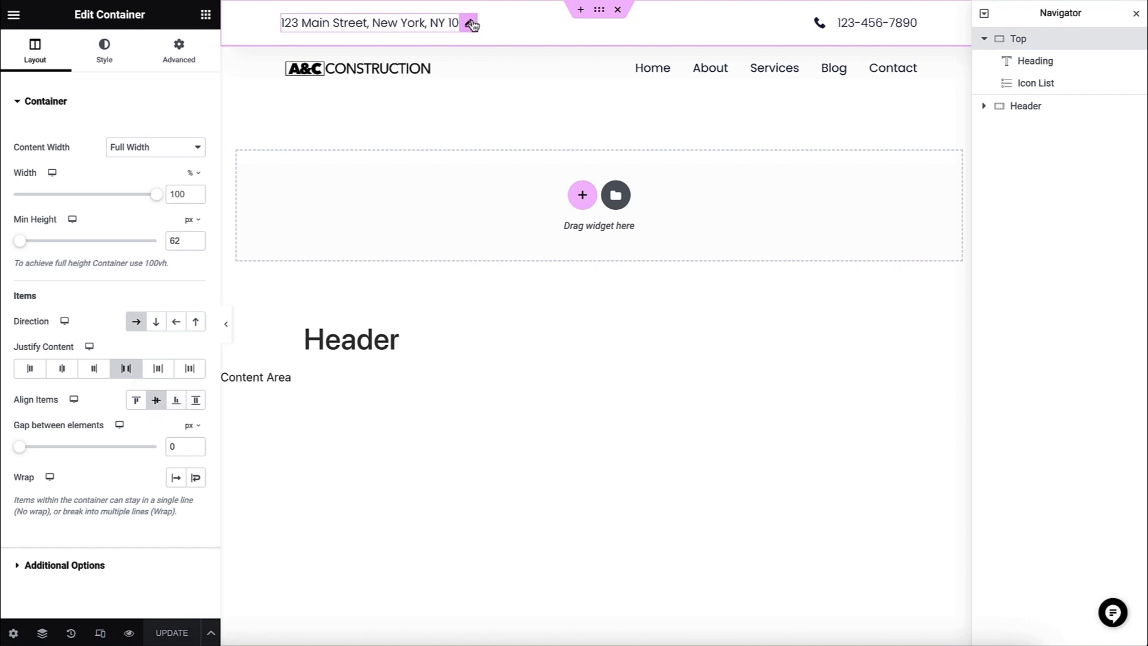
# - Replace the placeholder address in the top bar's heading with the company's postal address
pyautogui.click(471, 24)
pyautogui.moveTo(191, 154); pyautogui.dragTo(13, 158)
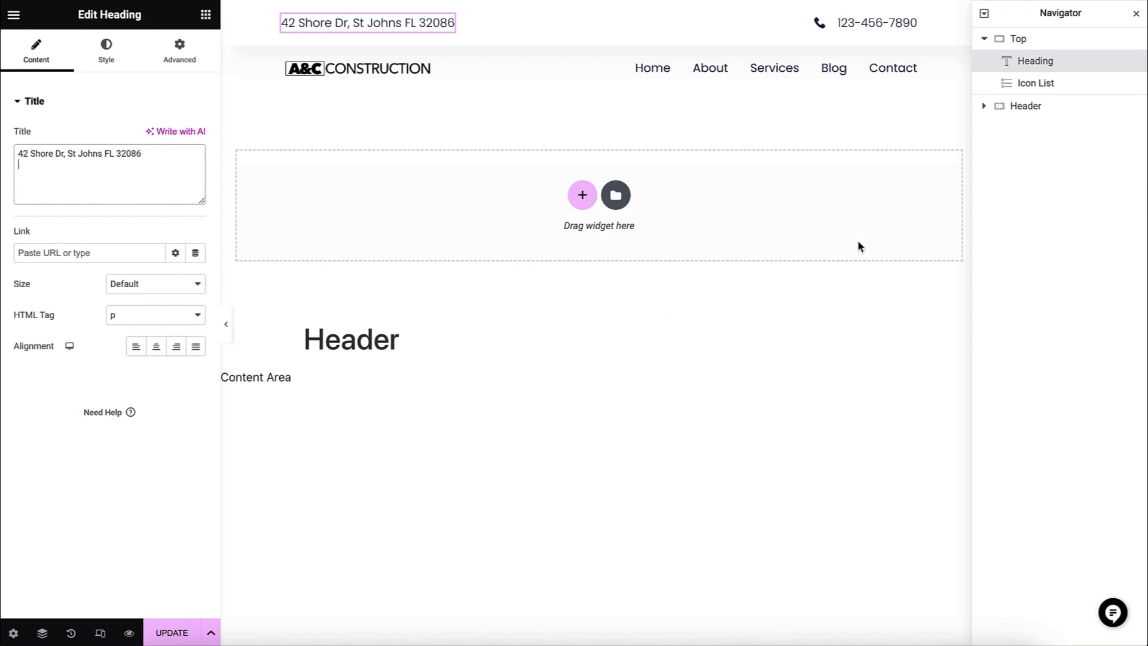
# - Replace the text of the top bar's phone list item with the company's phone number
pyautogui.click(892, 33)
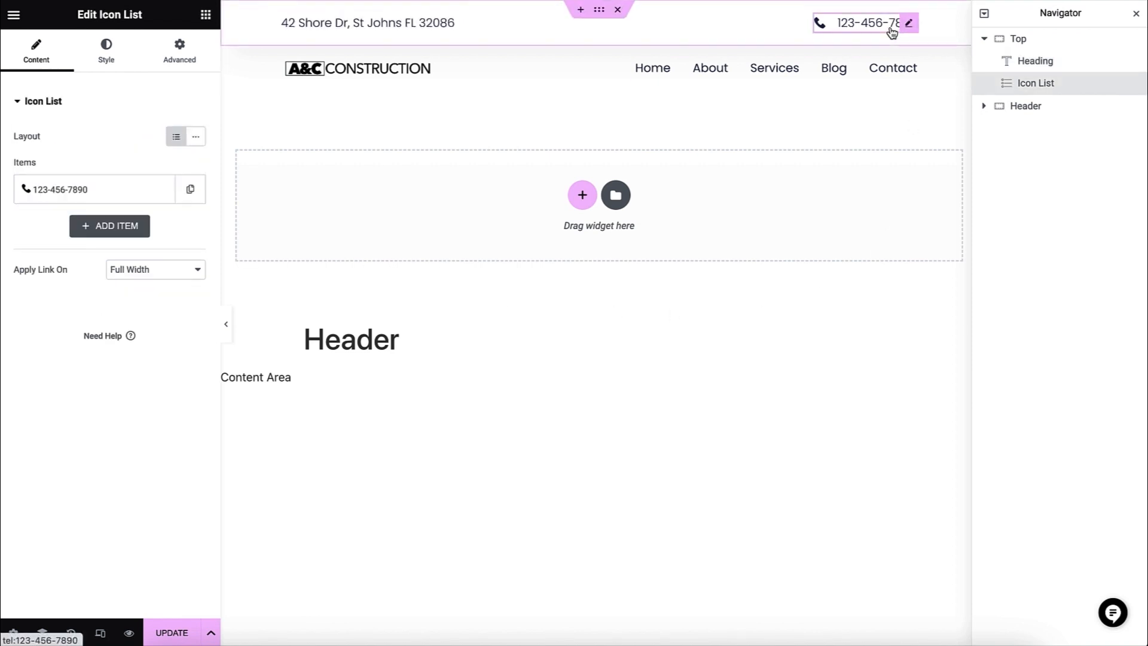
pyautogui.click(129, 191)
pyautogui.click(98, 240)
pyautogui.hotkey('ctrl', 'a')
pyautogui.hotkey('ctrl', 'v')
# - Set the number in the phone item's Contact URL link to the company's phone number, keeping the Tel type
pyautogui.moveTo(102, 302)
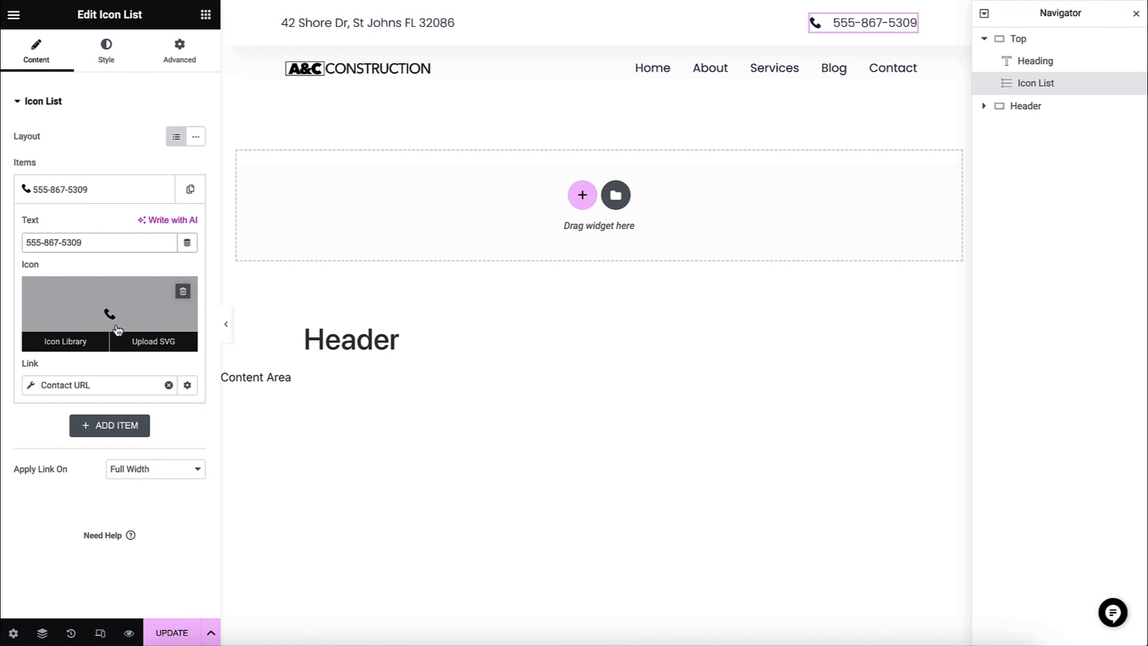
pyautogui.click(117, 388)
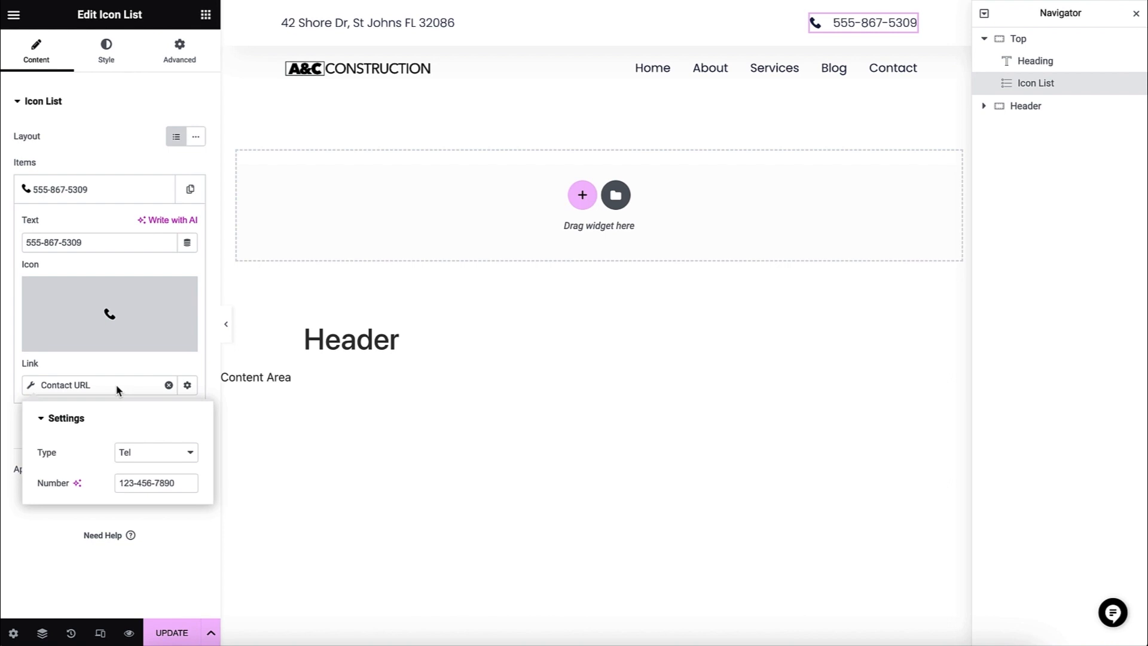
pyautogui.moveTo(179, 481); pyautogui.dragTo(101, 474)
pyautogui.hotkey('ctrl', 'v')
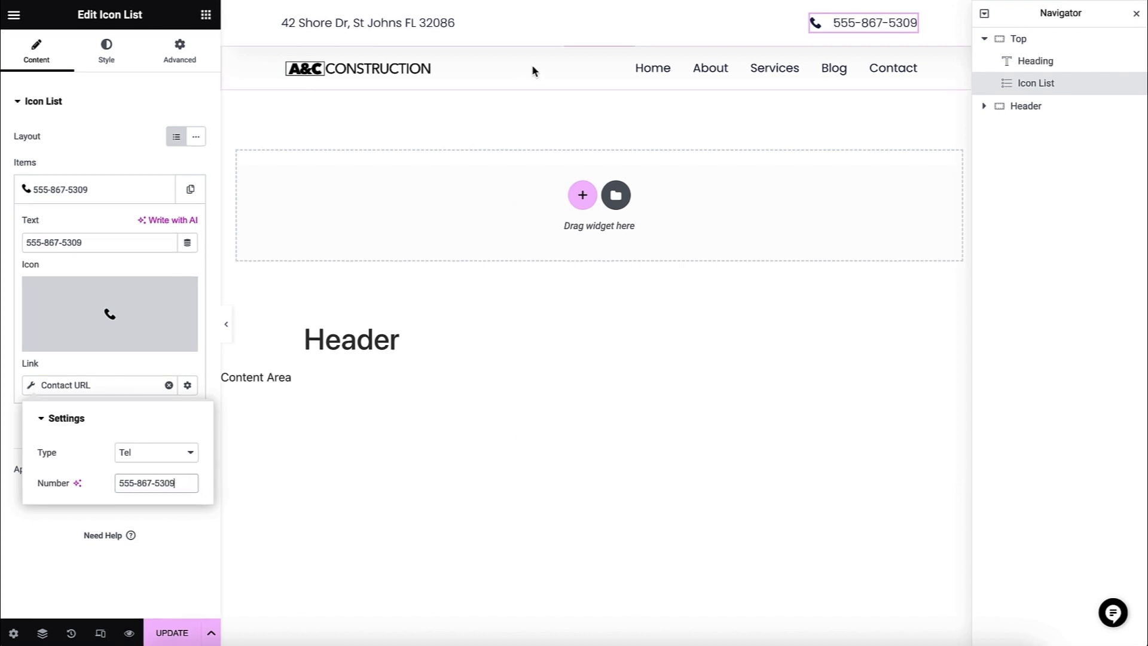
# - Set the Top container's background to the global Beige Color
pyautogui.click(599, 9)
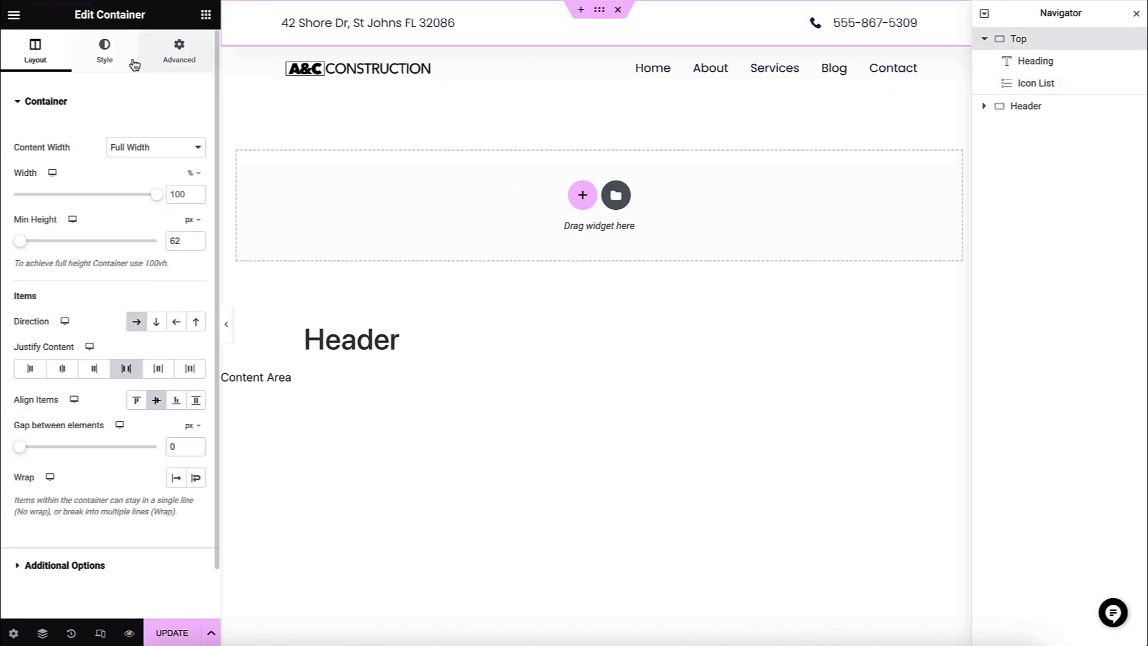
pyautogui.click(105, 51)
pyautogui.click(175, 200)
pyautogui.scroll(-5, 138, 289)
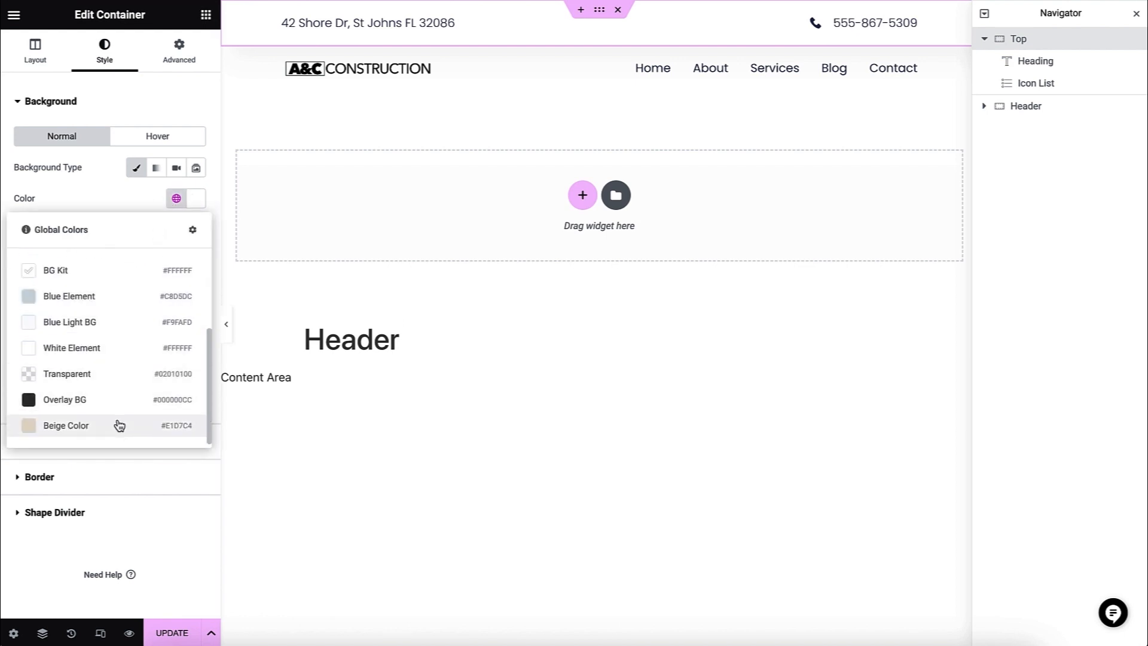
pyautogui.click(118, 425)
# - Apply the global Beige Color as the background of the Header container holding the logo and menu
pyautogui.click(1026, 106)
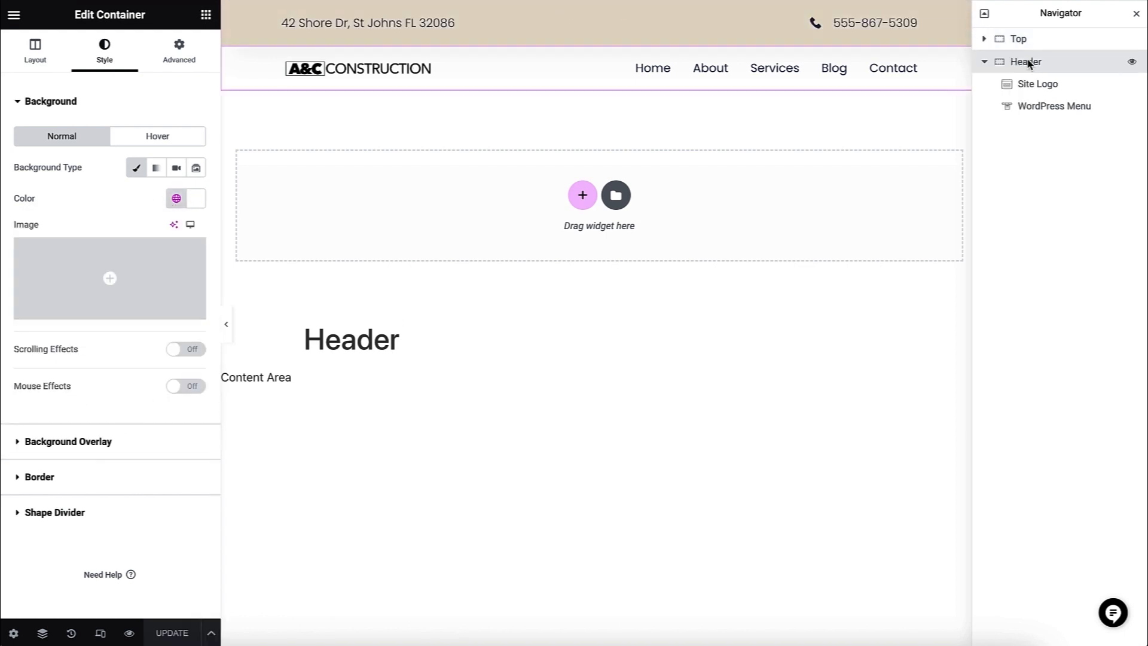
pyautogui.click(1029, 63)
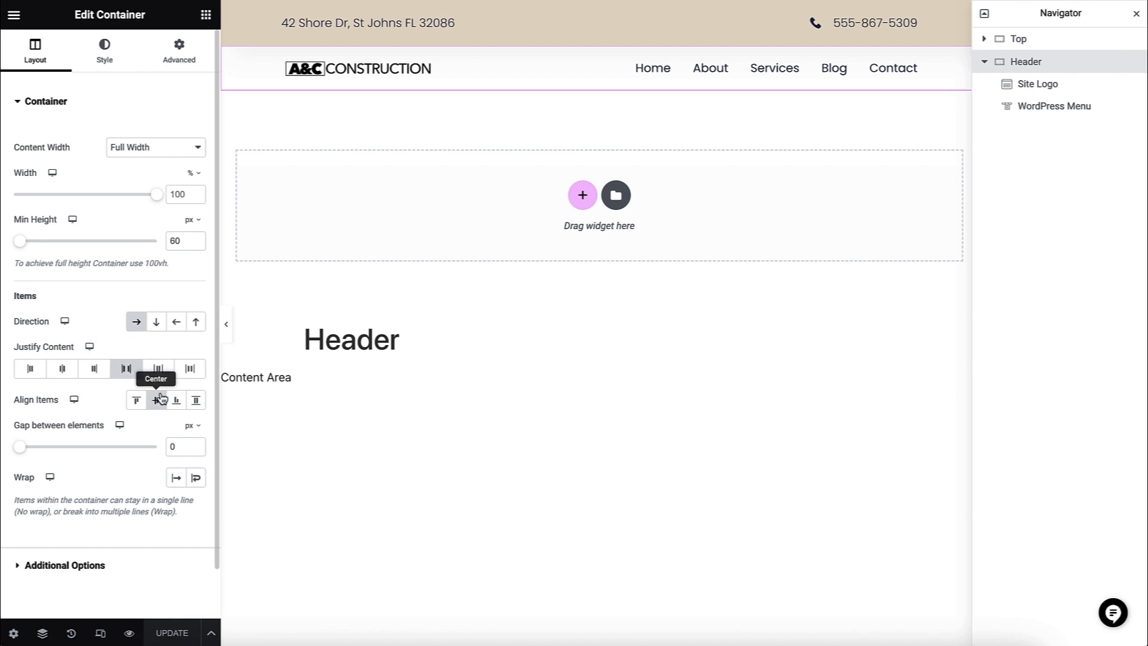
pyautogui.click(107, 66)
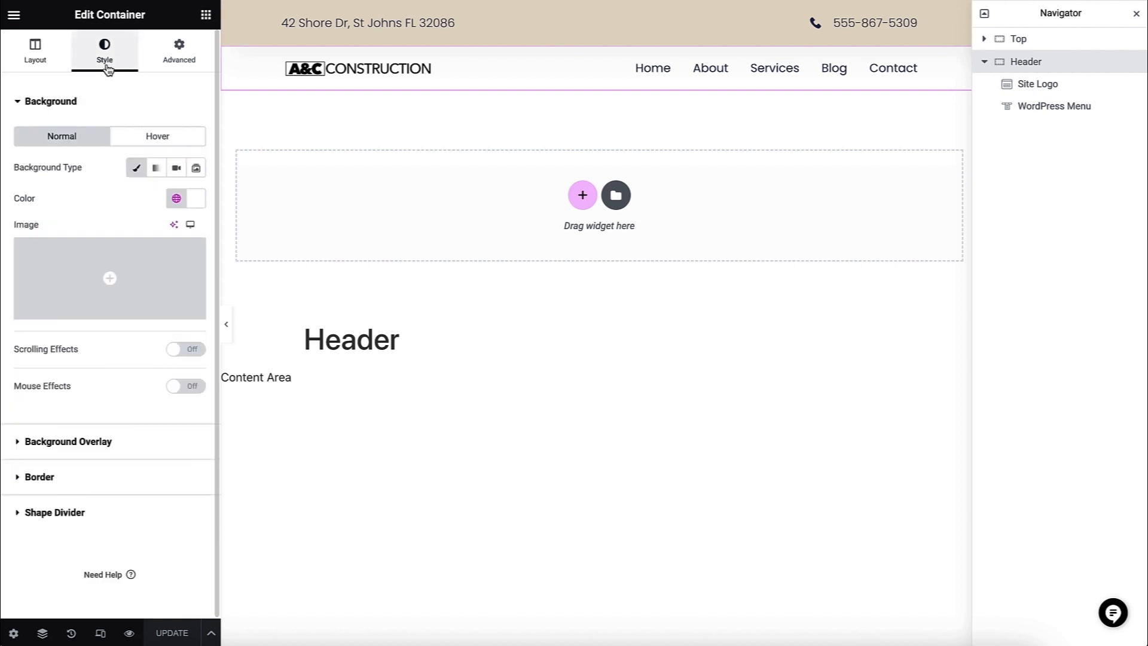
pyautogui.click(175, 201)
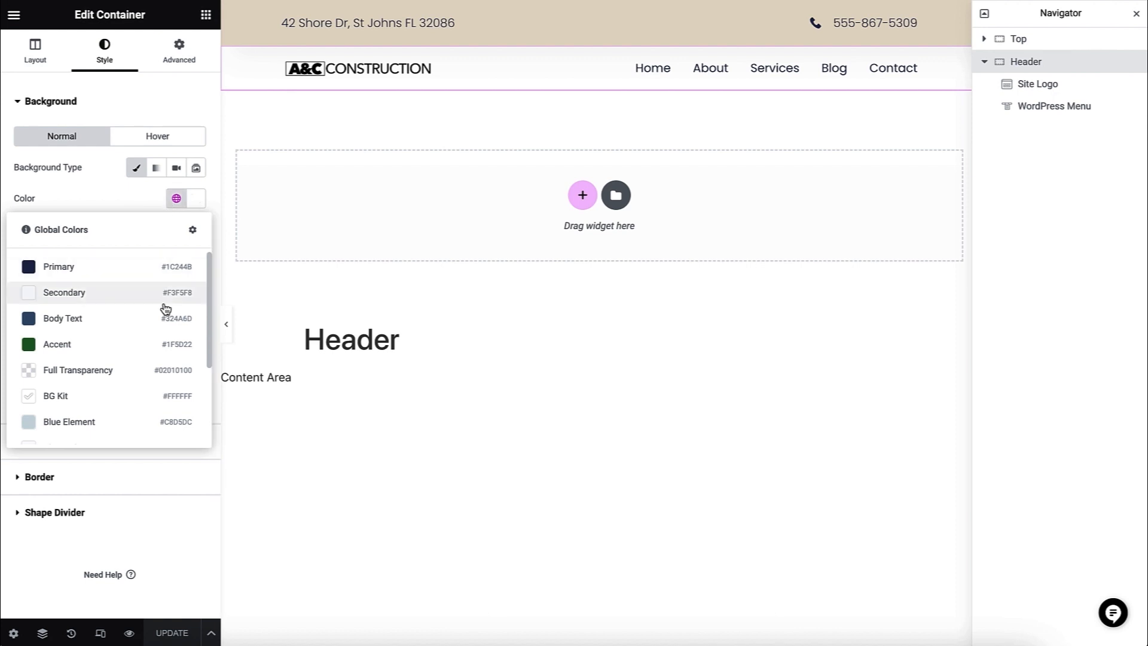
pyautogui.scroll(-3, 164, 307)
pyautogui.click(129, 425)
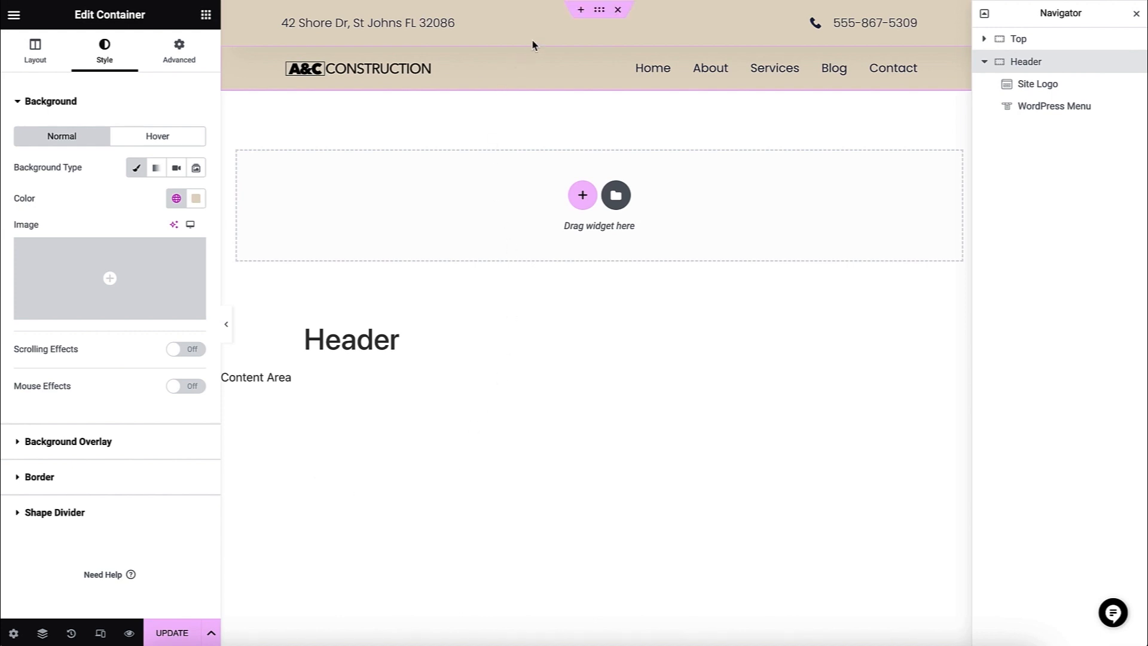
# - Make the Top container's beige background slightly transparent, using colour #E1D7C4C9
pyautogui.click(600, 10)
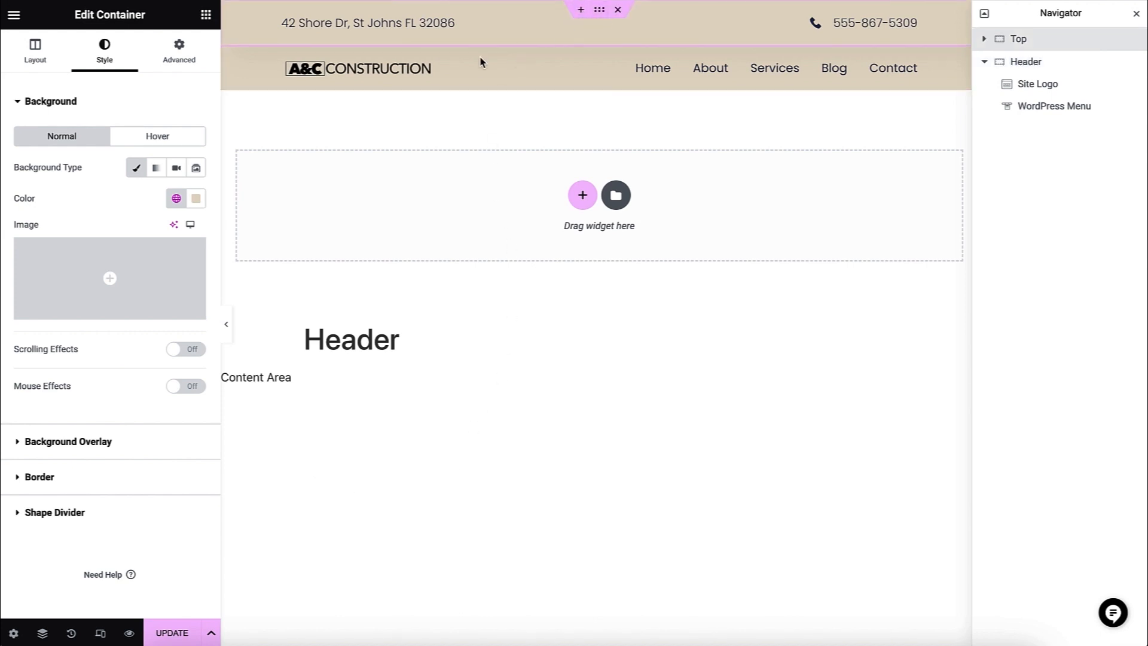
pyautogui.click(196, 199)
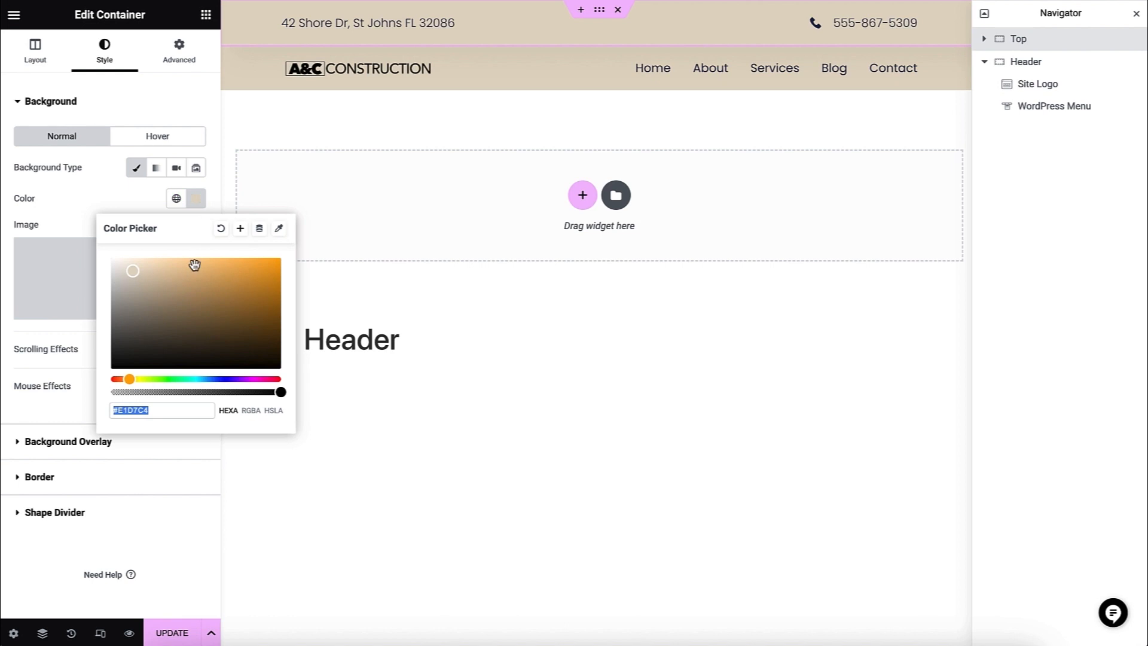
pyautogui.moveTo(281, 392); pyautogui.dragTo(246, 393)
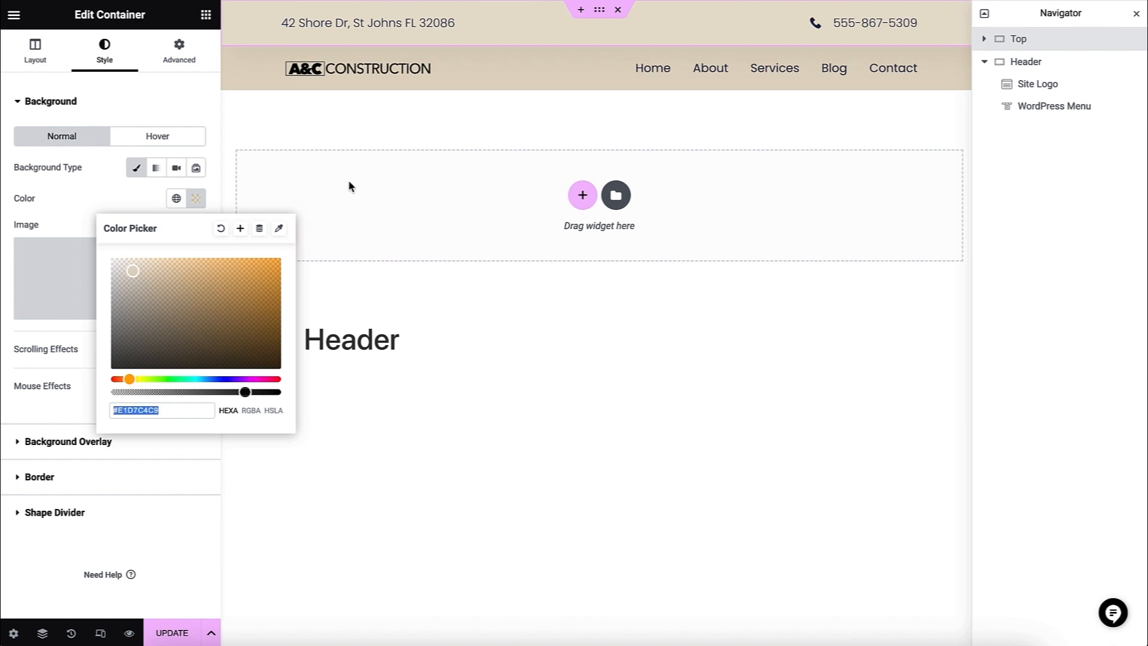
# - Set the site logo's image height to 36 px
pyautogui.click(427, 69)
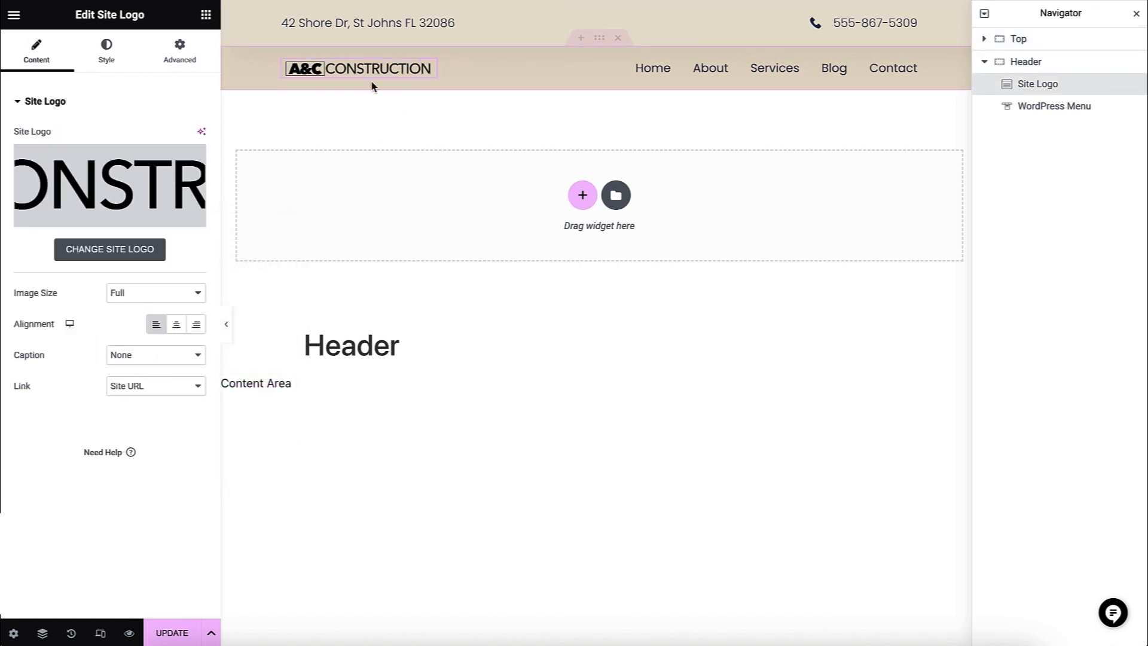
pyautogui.click(102, 60)
pyautogui.doubleClick(175, 245)
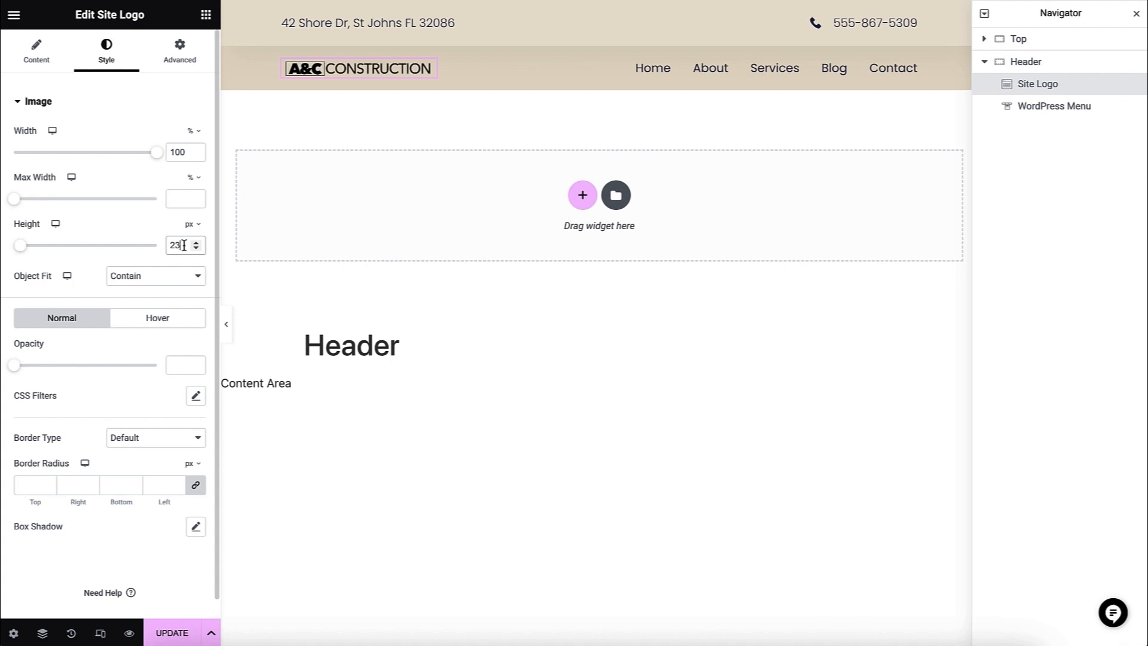
pyautogui.write('36')
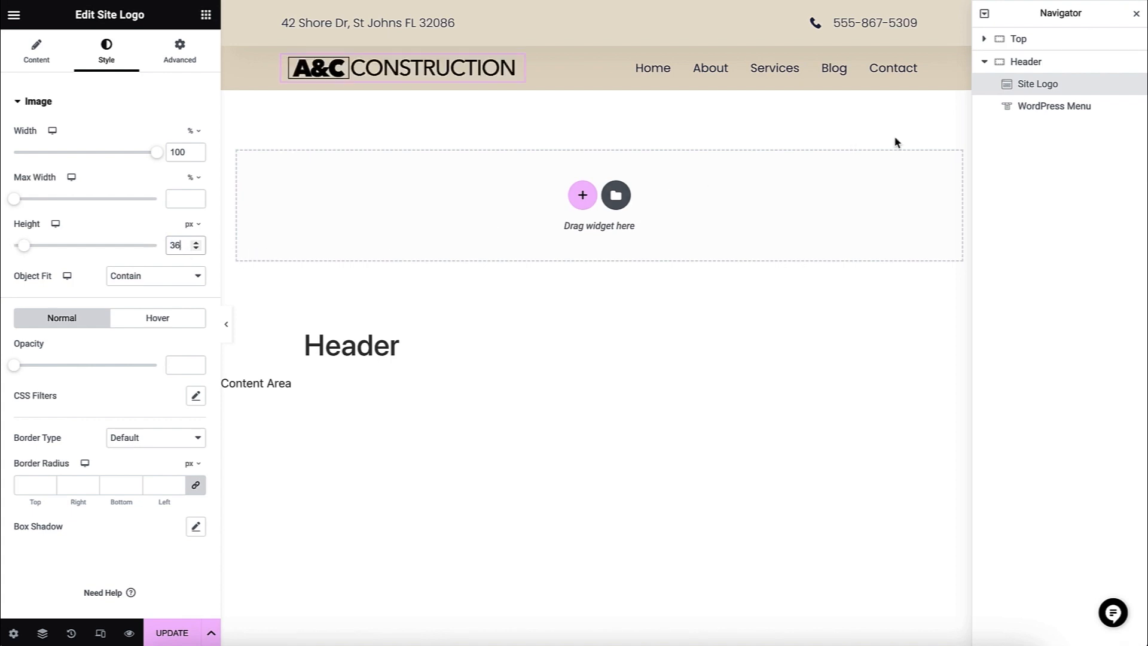
# - Review the menu source and layout options of the header's WordPress Menu widget
pyautogui.click(1002, 113)
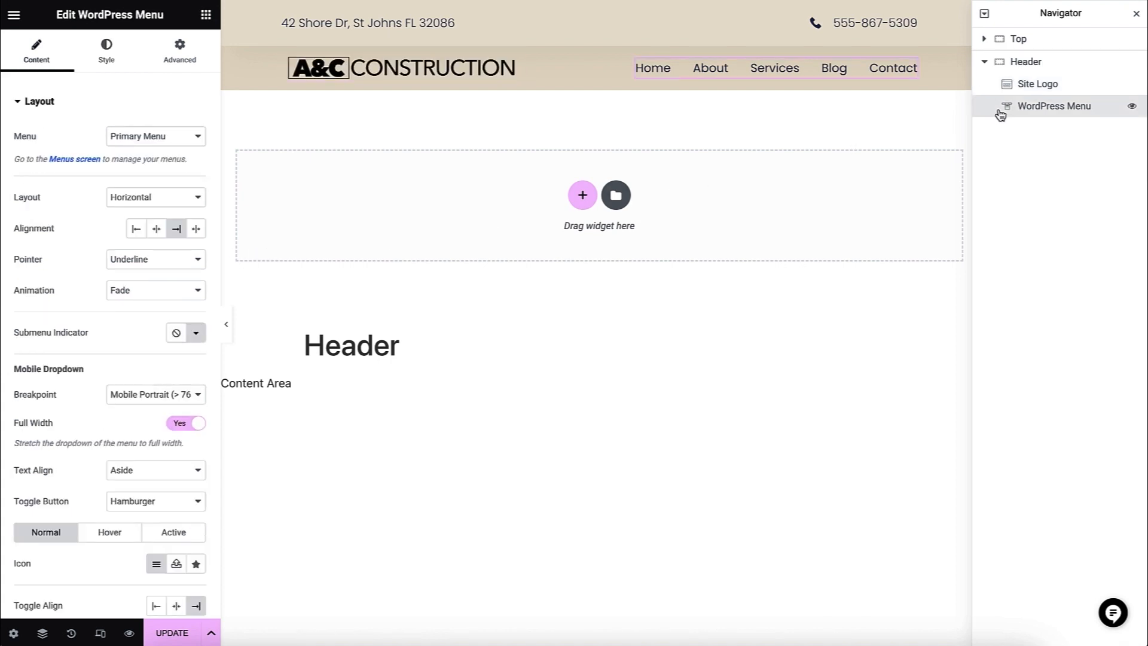
pyautogui.click(167, 140)
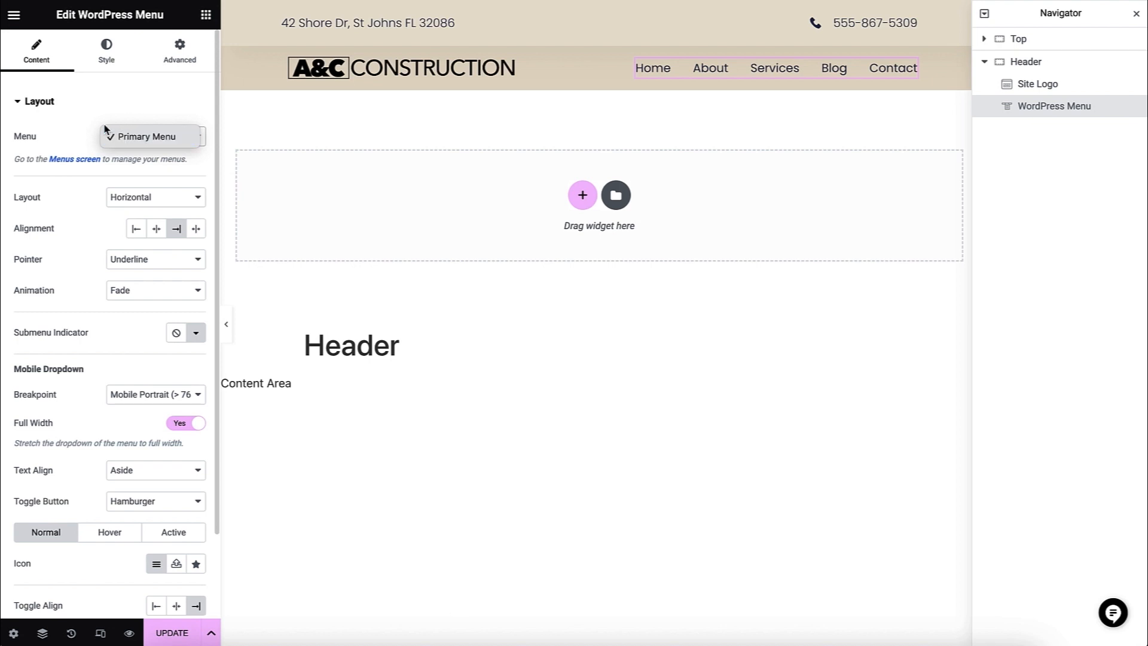
pyautogui.click(64, 160)
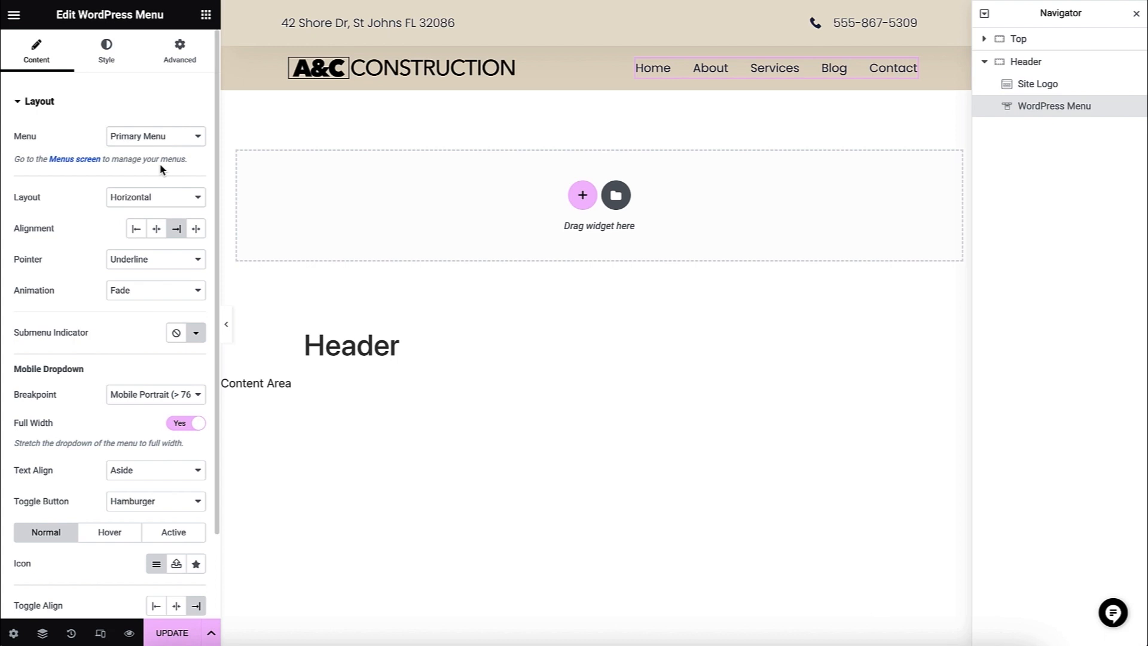
pyautogui.click(157, 196)
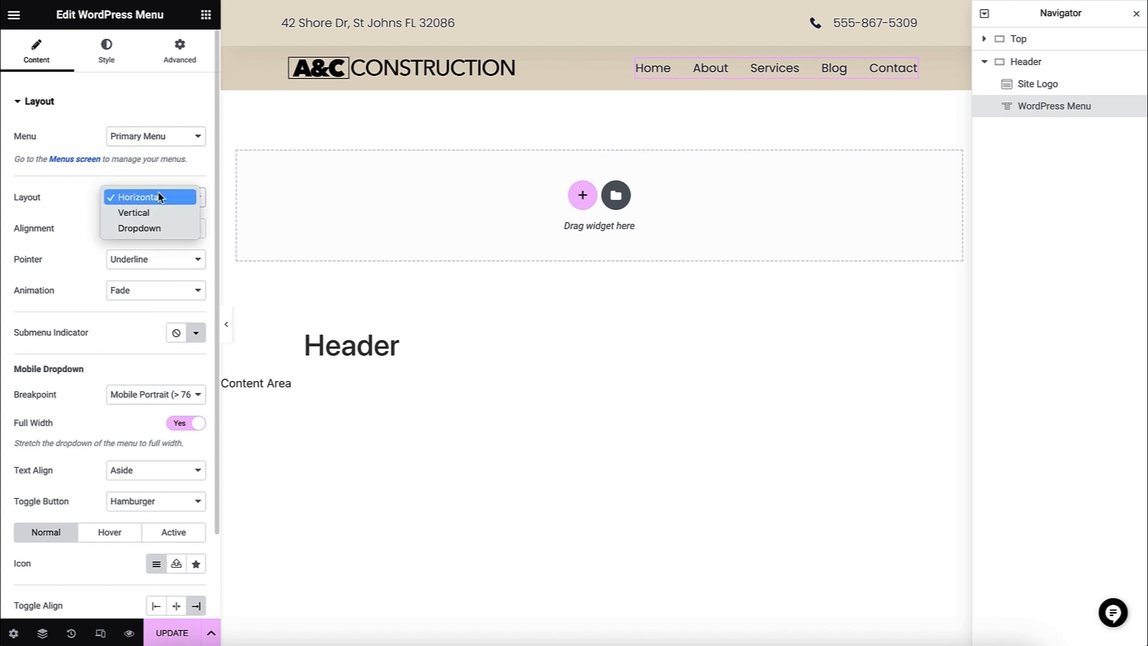
pyautogui.click(84, 206)
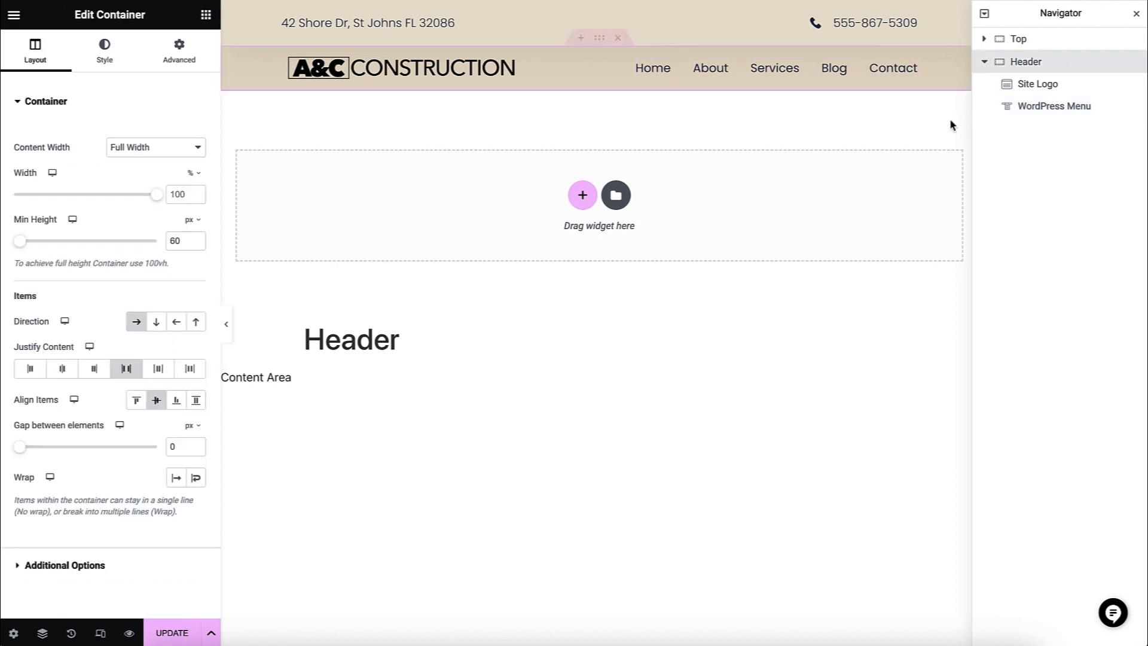
# - Check how the header behaves while scrolling and review the Header container's Sticky motion effect options
pyautogui.scroll(-5, 952, 125)
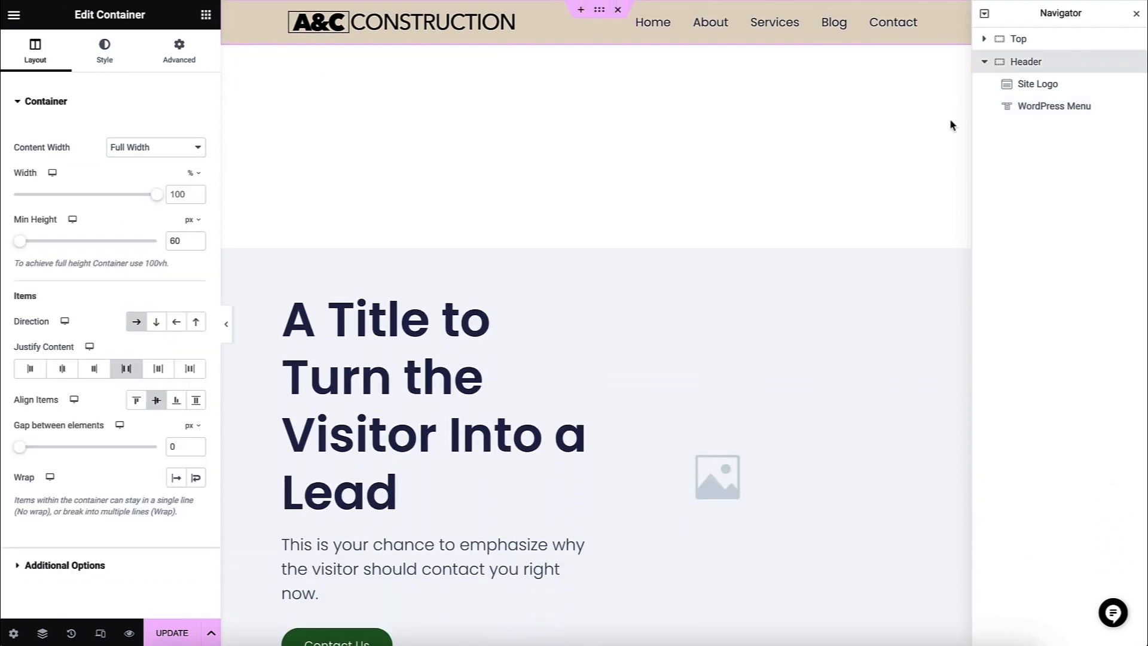
pyautogui.scroll(5, 952, 125)
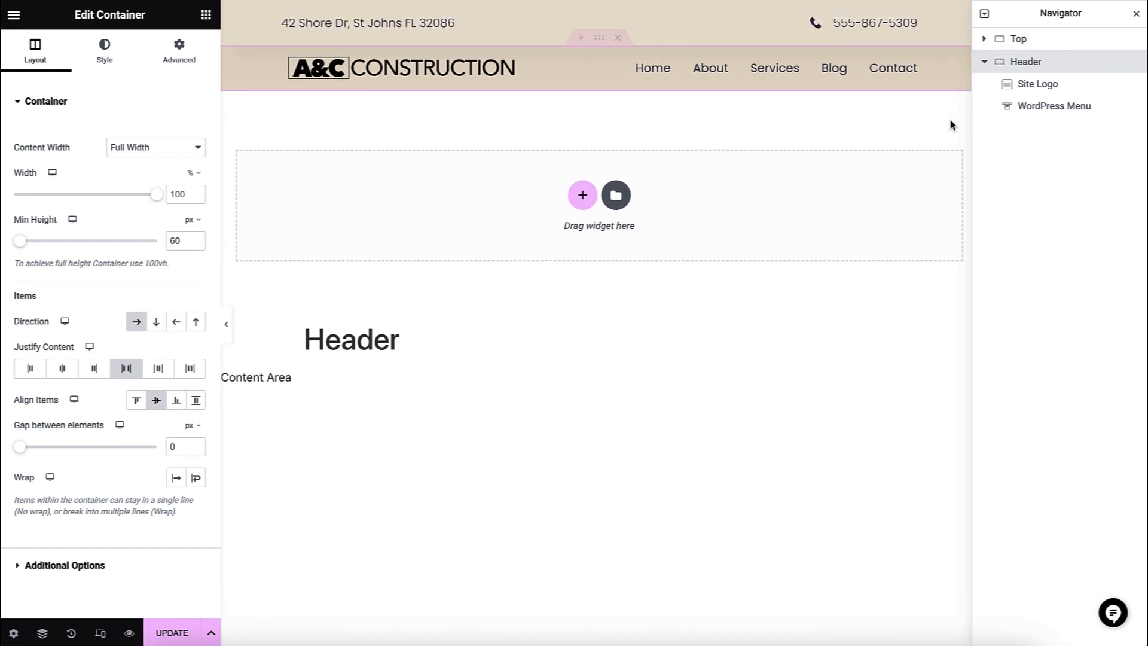
pyautogui.scroll(-3, 950, 123)
pyautogui.scroll(5, 950, 123)
pyautogui.click(197, 72)
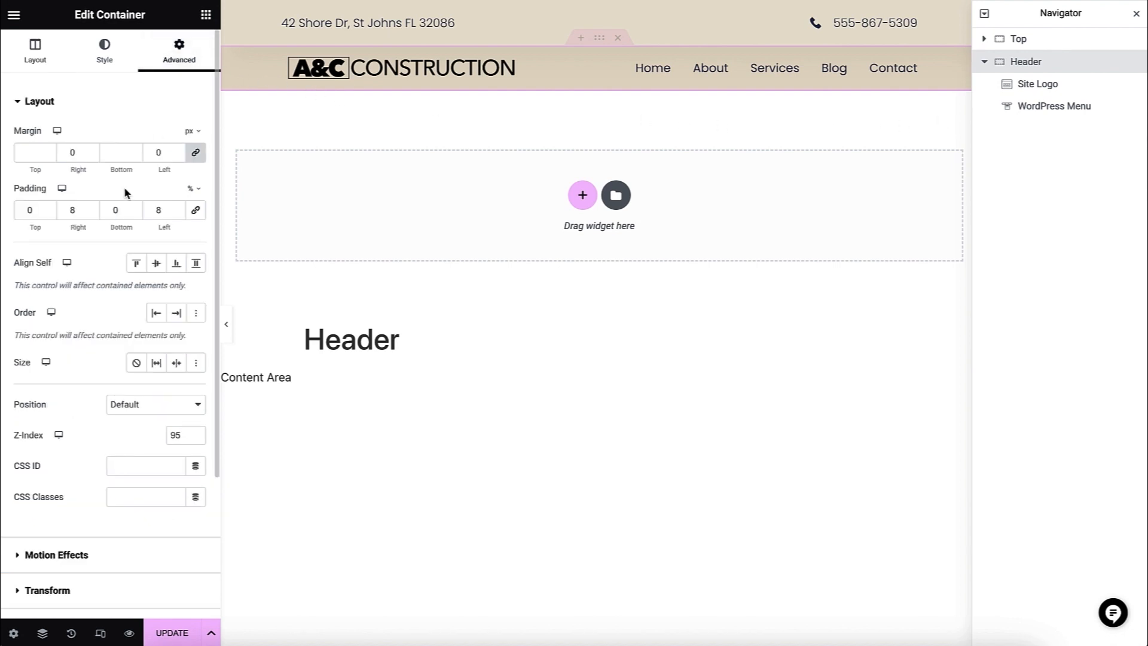
pyautogui.click(31, 553)
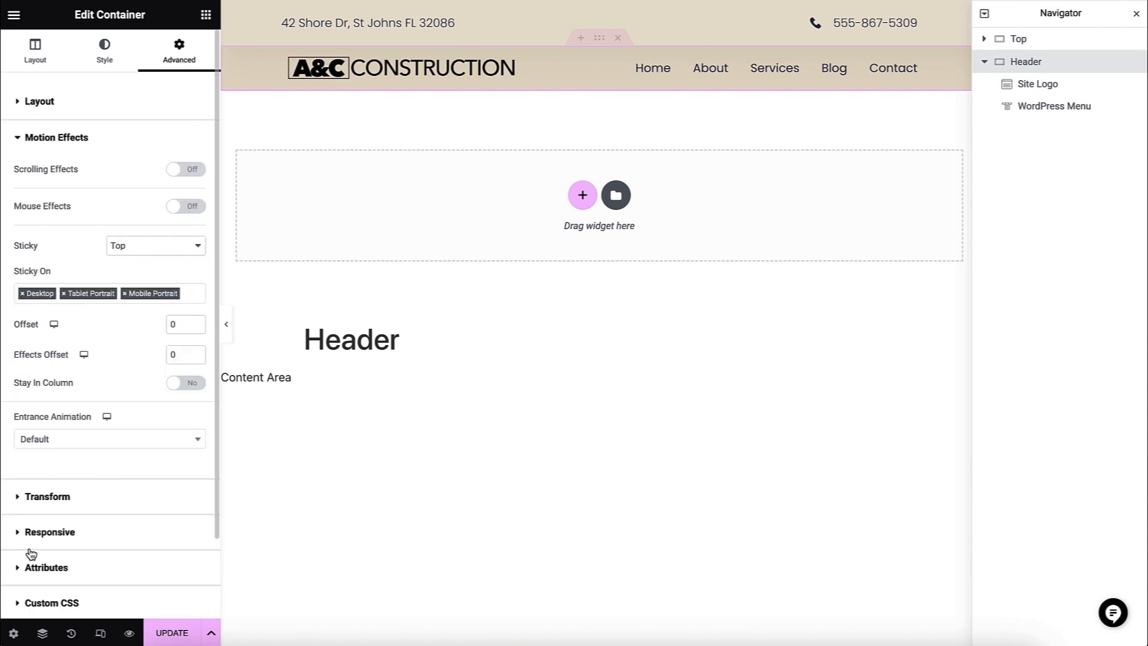
pyautogui.click(170, 253)
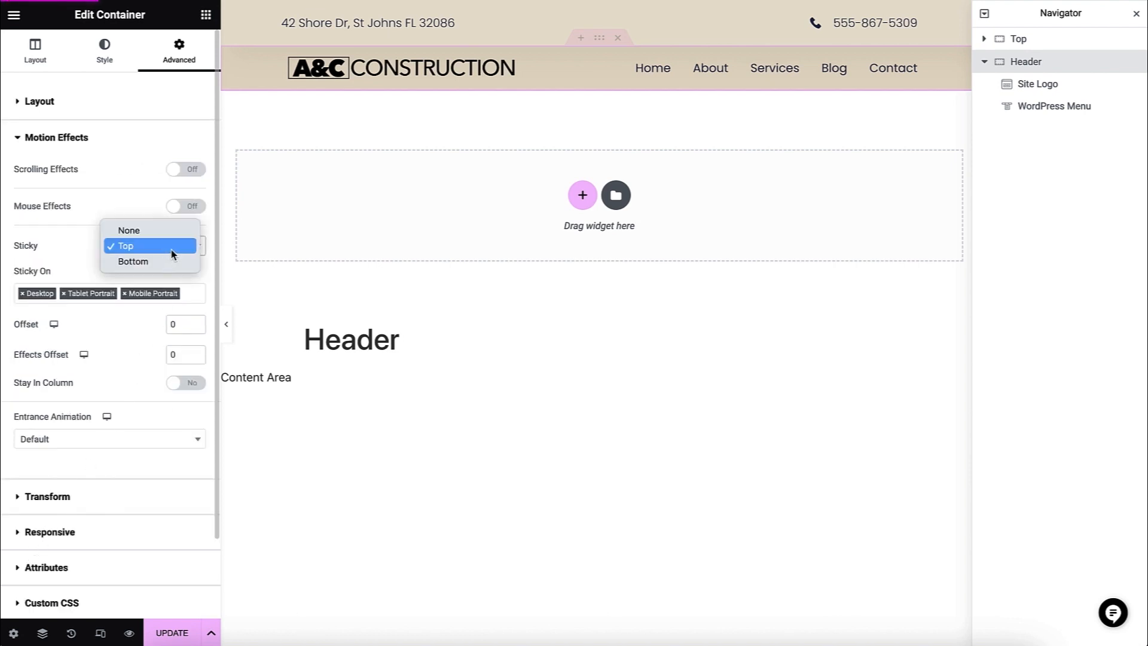
pyautogui.click(52, 254)
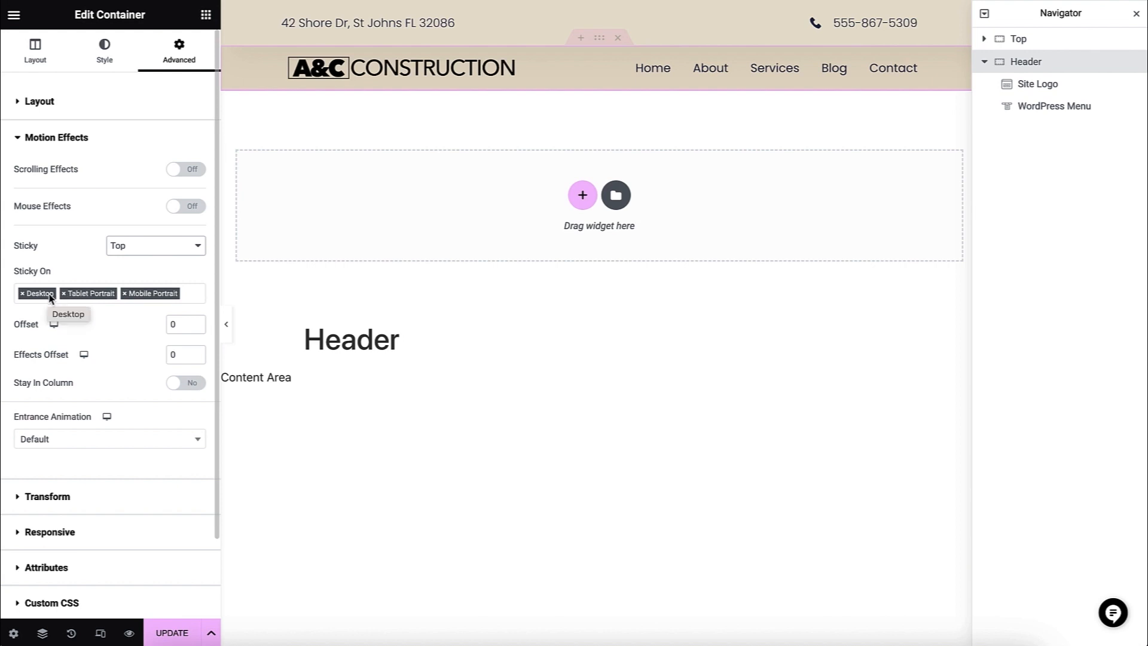
# - Check the header's appearance in the tablet and mobile portrait previews, including the hamburger menu, and return to the desktop view
pyautogui.click(100, 633)
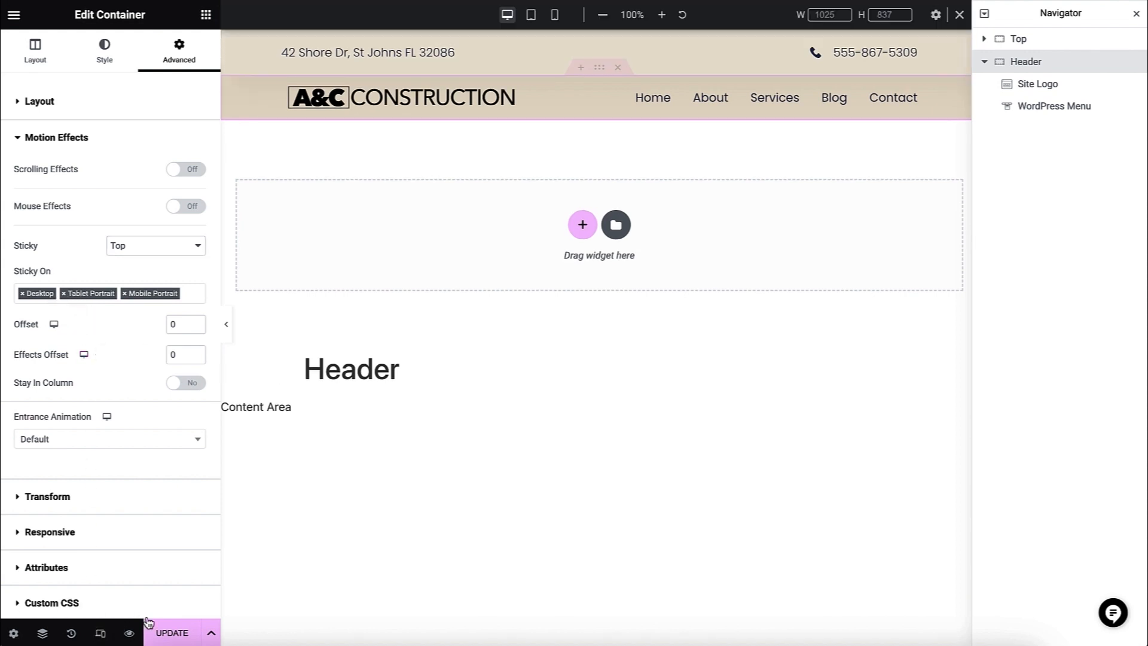
pyautogui.click(531, 15)
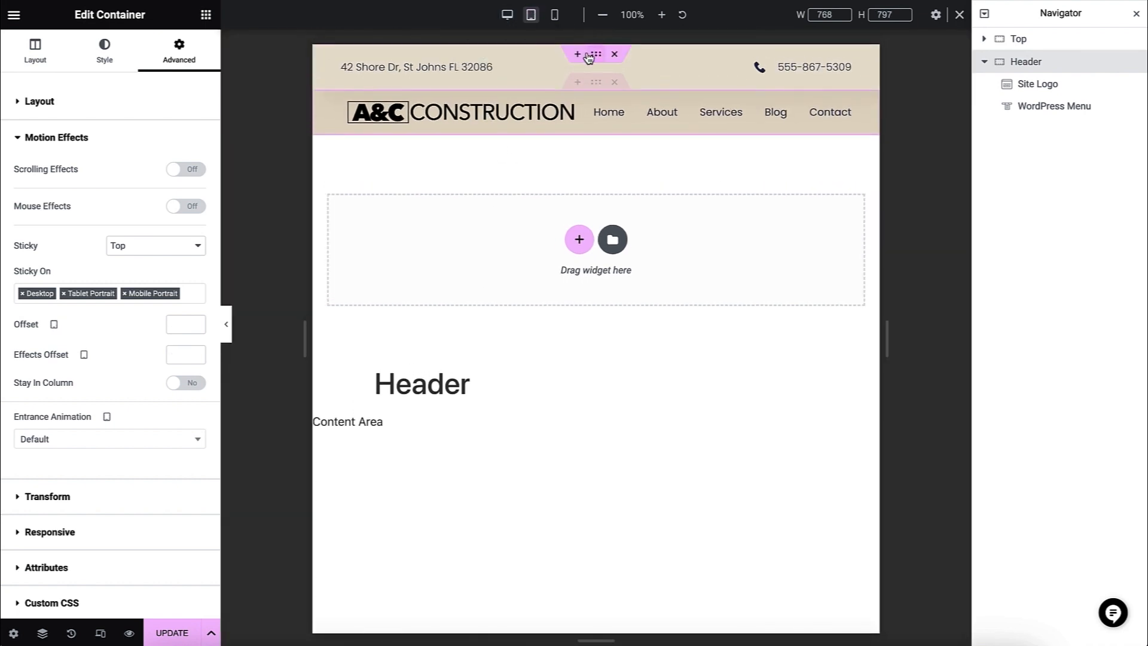
pyautogui.scroll(-5, 597, 173)
pyautogui.scroll(5, 598, 178)
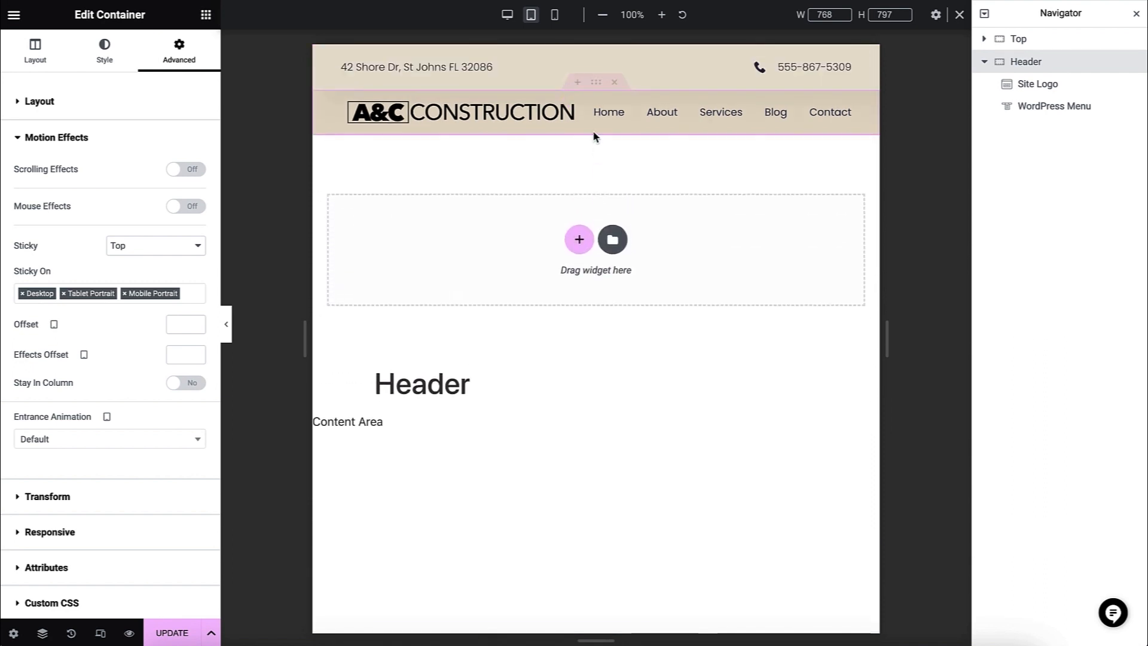
pyautogui.click(554, 14)
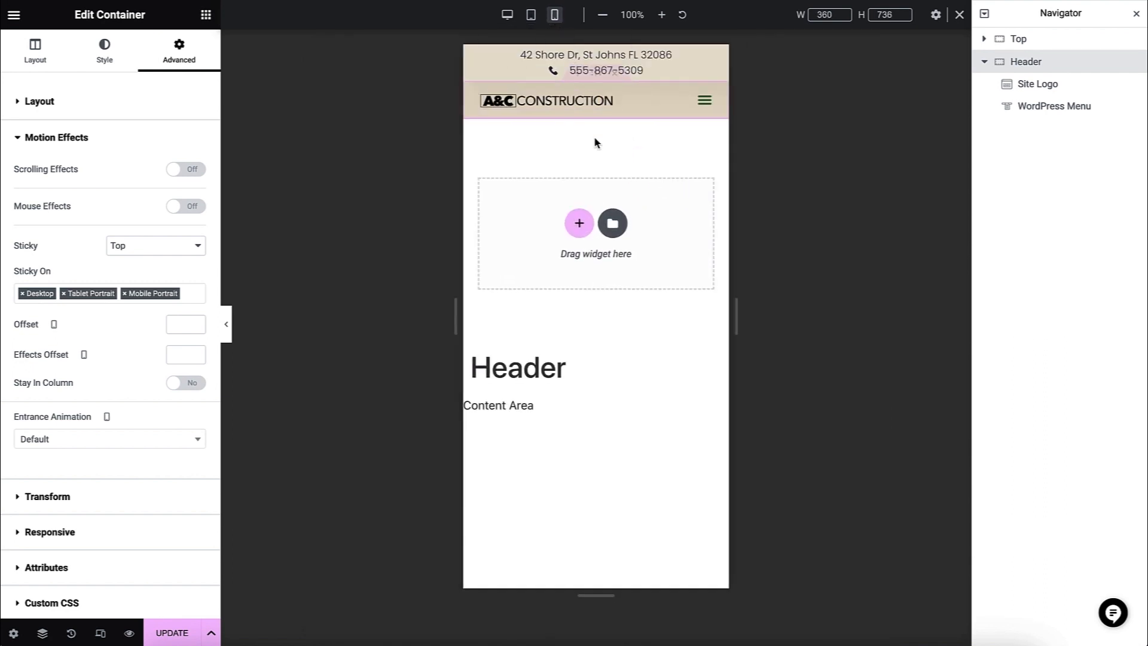
pyautogui.scroll(-5, 594, 142)
pyautogui.scroll(5, 595, 142)
pyautogui.click(698, 109)
pyautogui.click(697, 108)
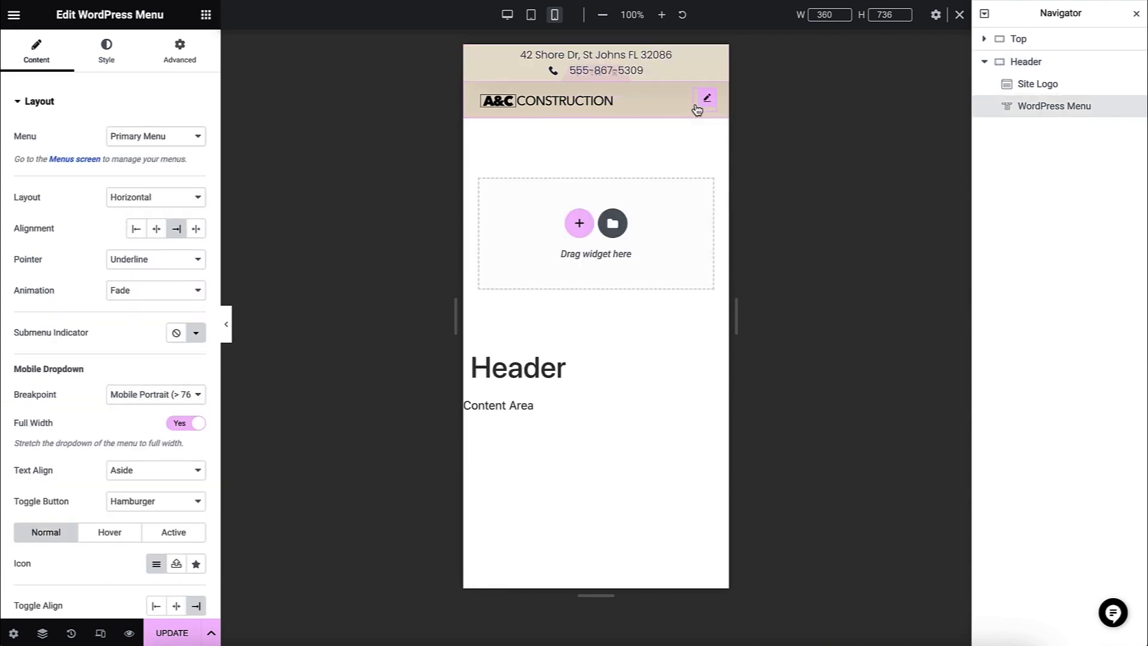
pyautogui.click(507, 15)
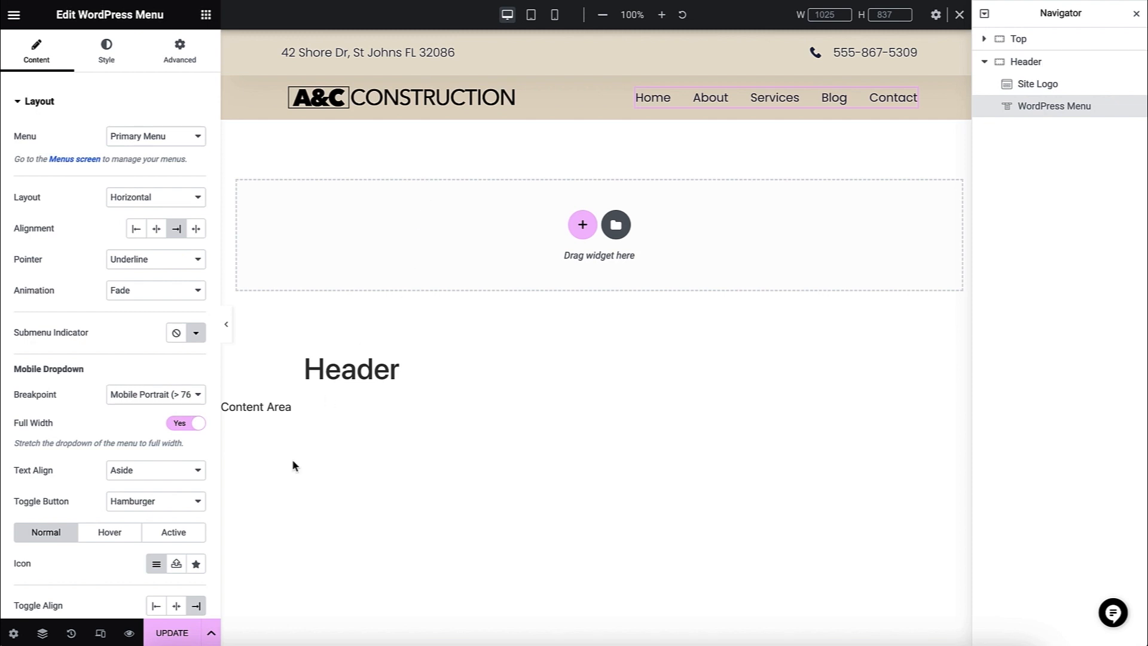
# - Save the header changes and exit the editor to check the header on the live homepage
pyautogui.click(189, 634)
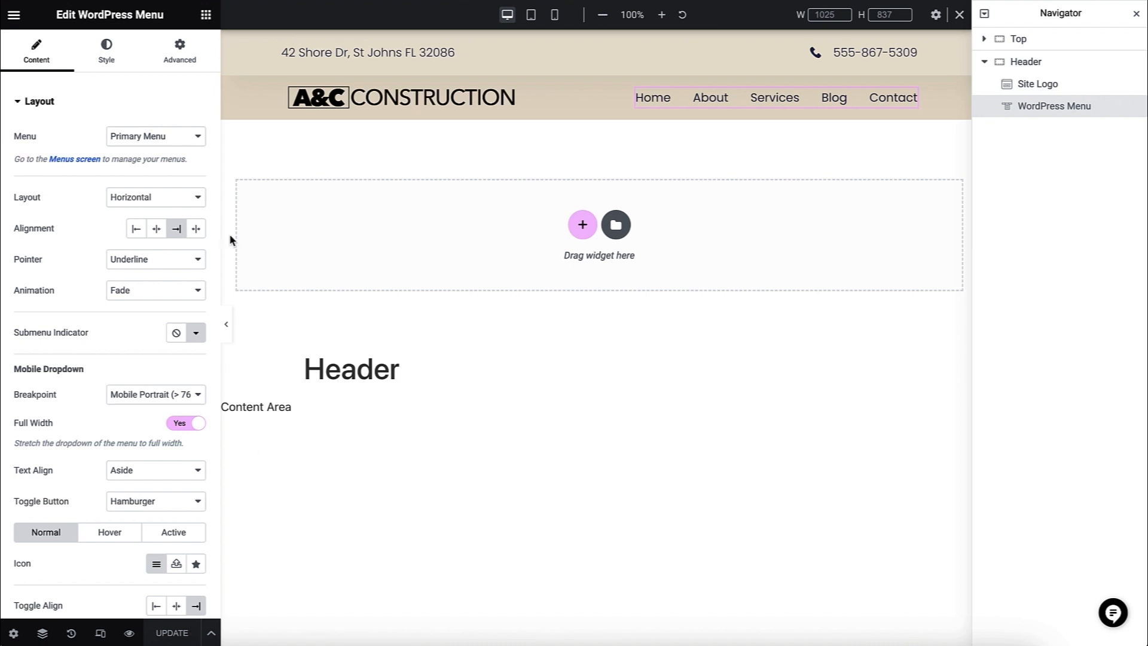
pyautogui.click(12, 15)
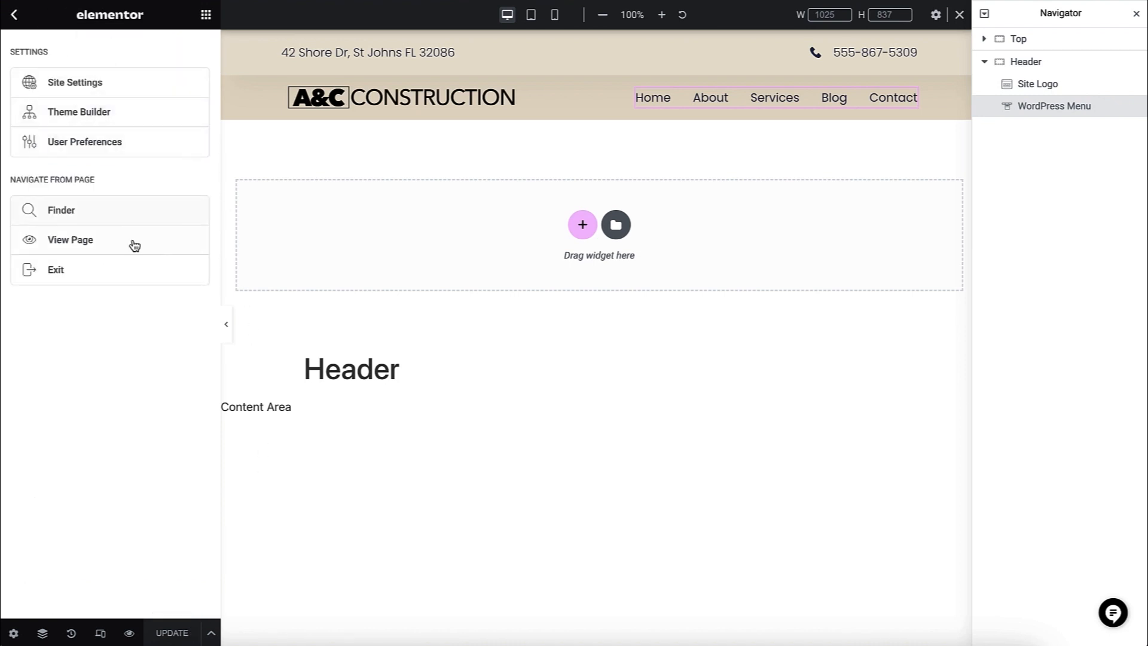
pyautogui.click(124, 277)
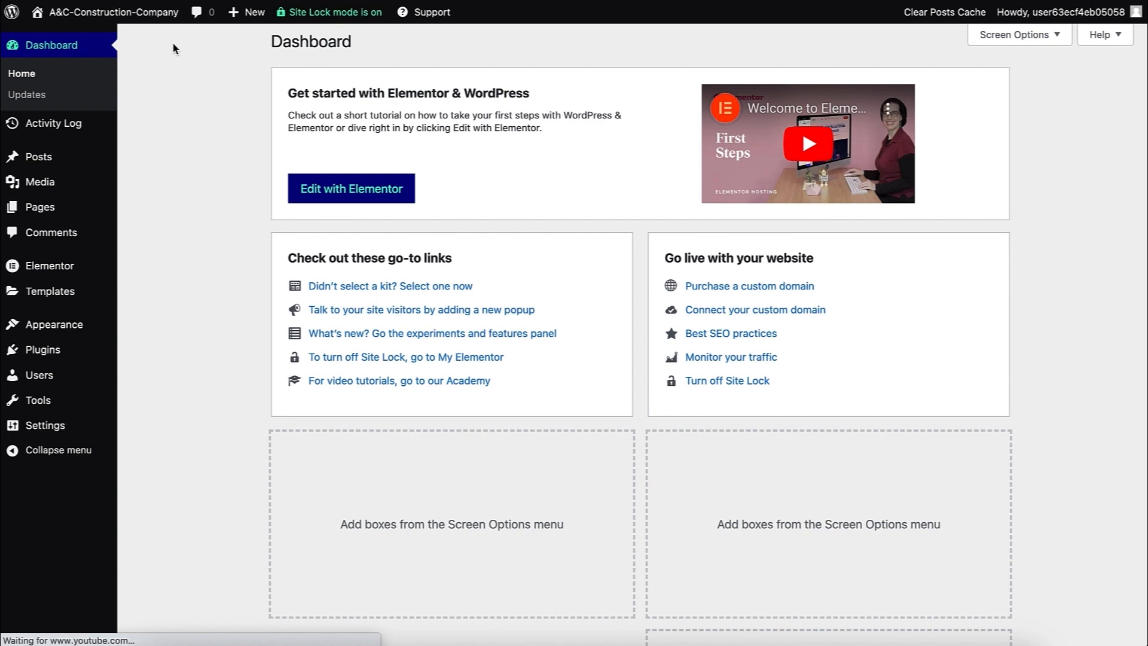
pyautogui.click(158, 17)
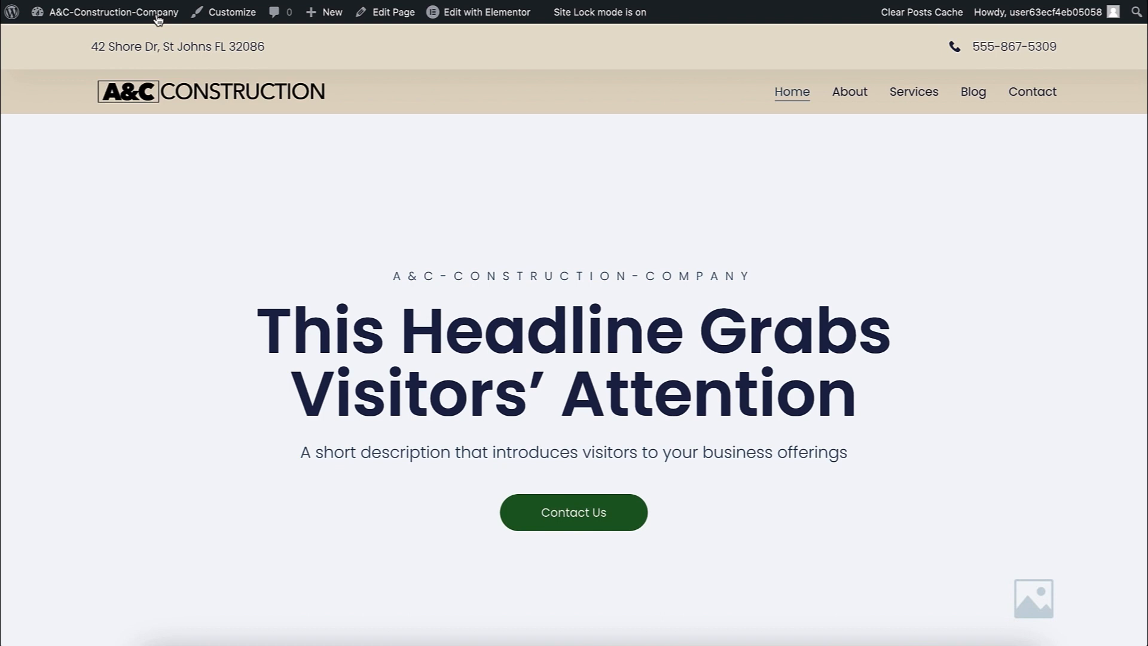
pyautogui.click(158, 18)
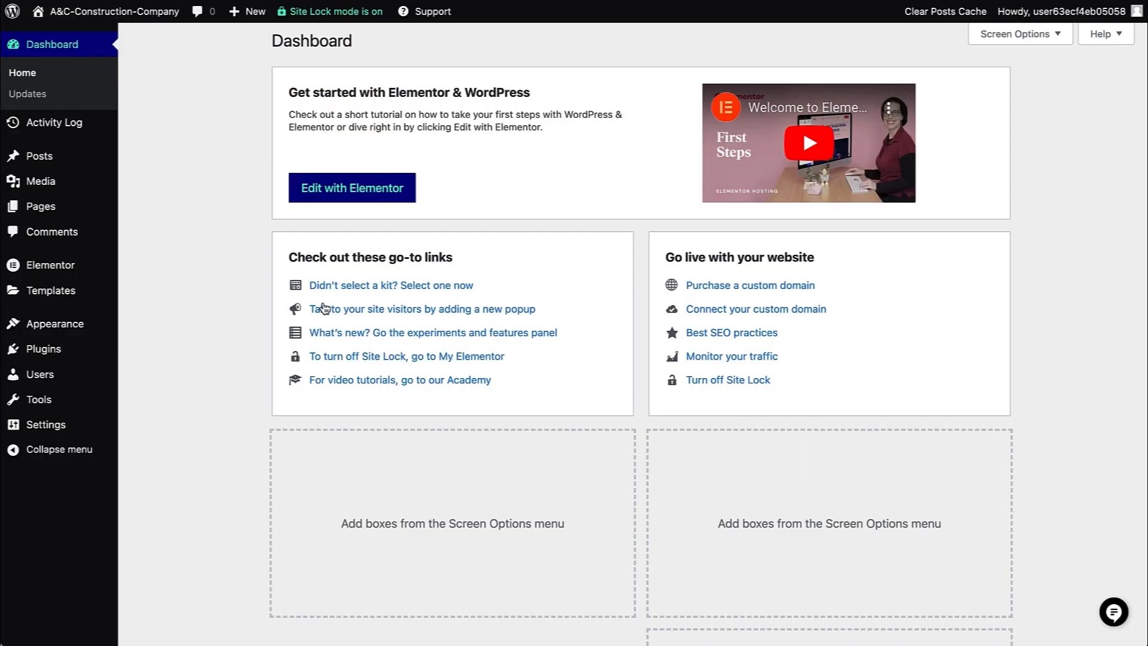
# - Open the Footer site part for editing from the Theme Builder
pyautogui.moveTo(95, 302)
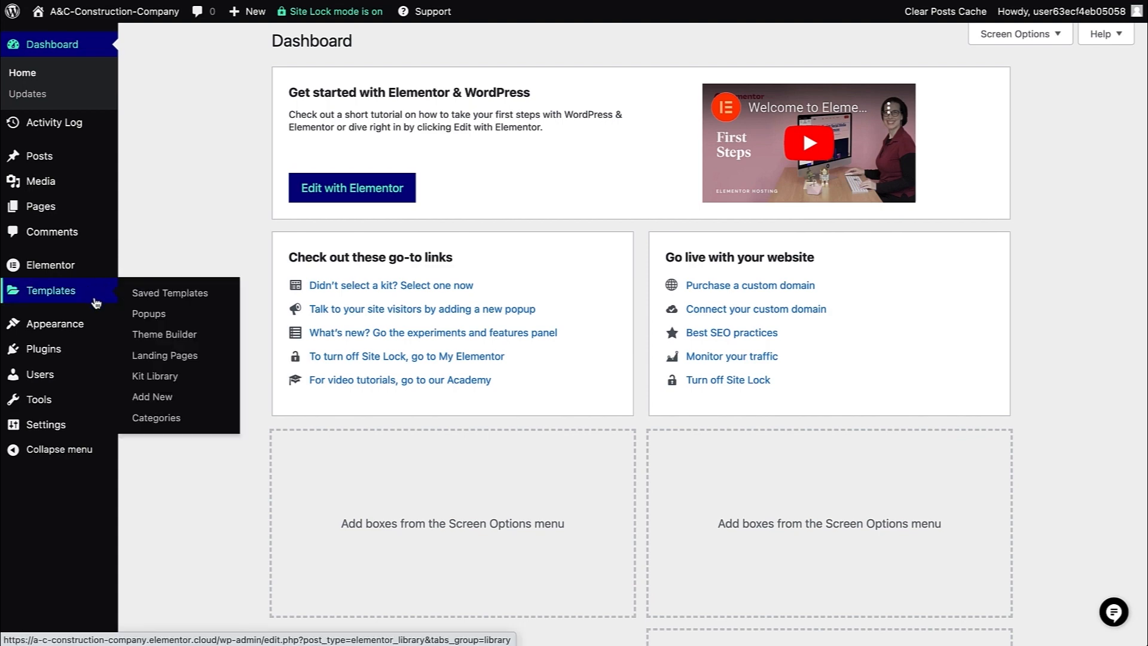
pyautogui.click(136, 339)
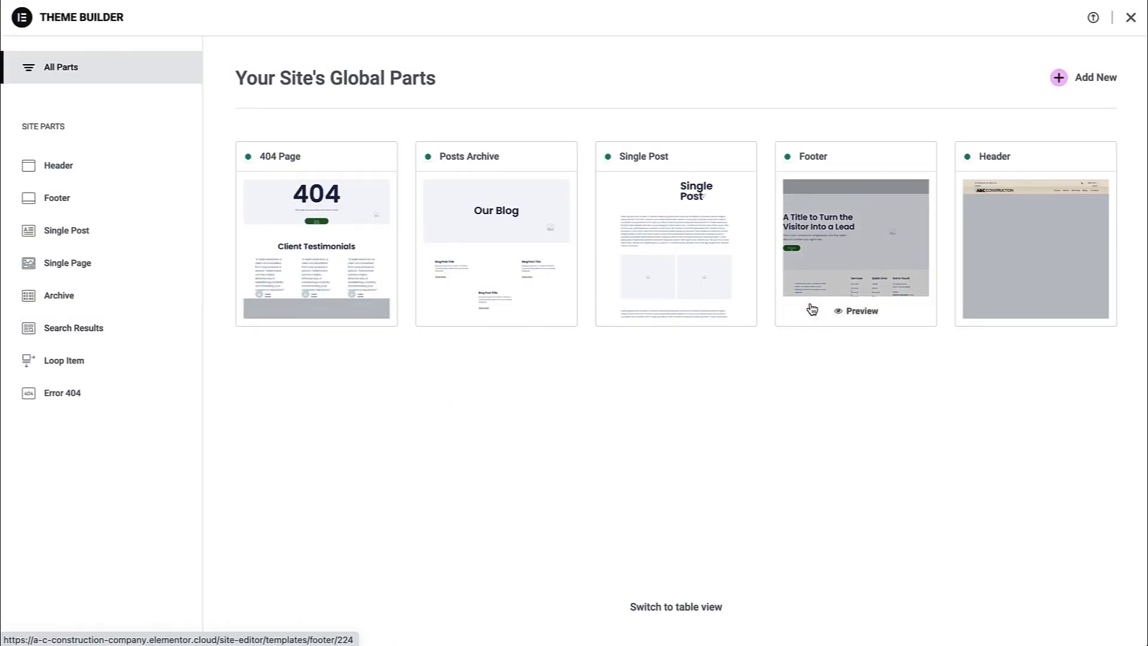
pyautogui.click(812, 307)
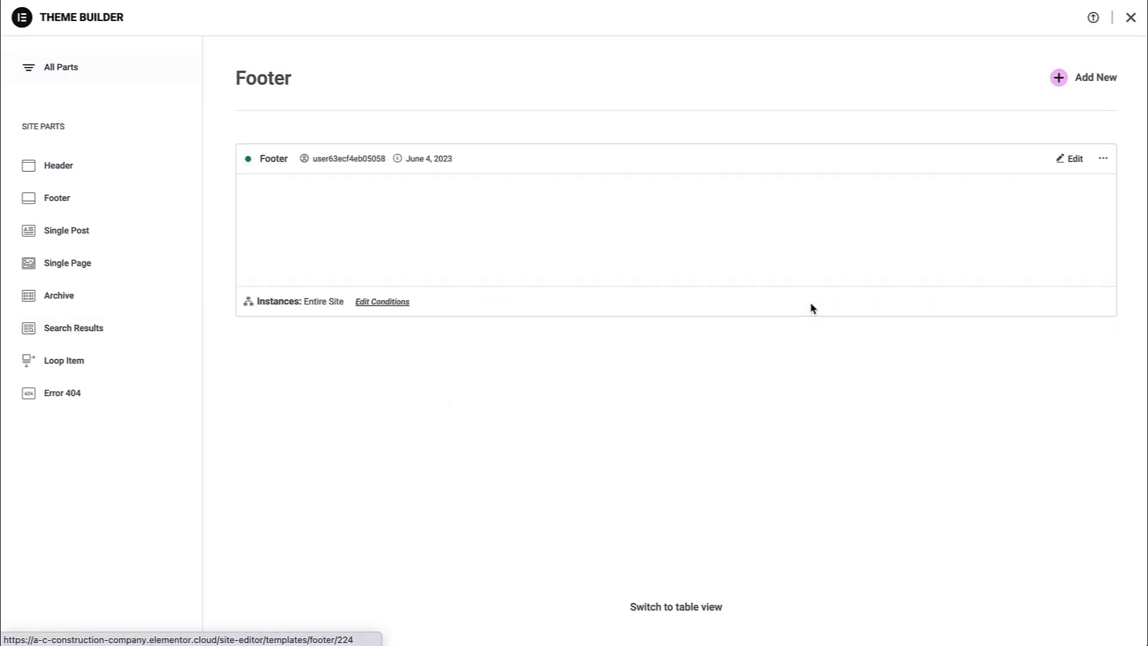
pyautogui.click(1074, 160)
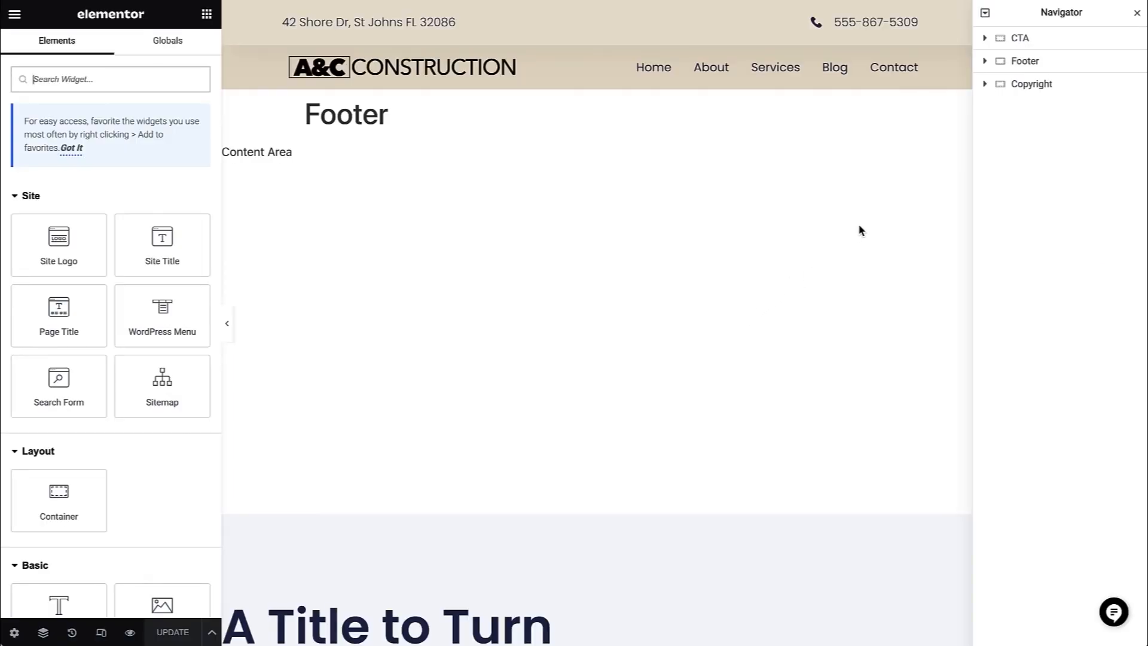
# - Upload cheerful-male-builder-installing-ceramic-wall-tile.jpg to the media library for the footer's Call to Action widget in the CTA container
pyautogui.click(986, 42)
pyautogui.click(1021, 65)
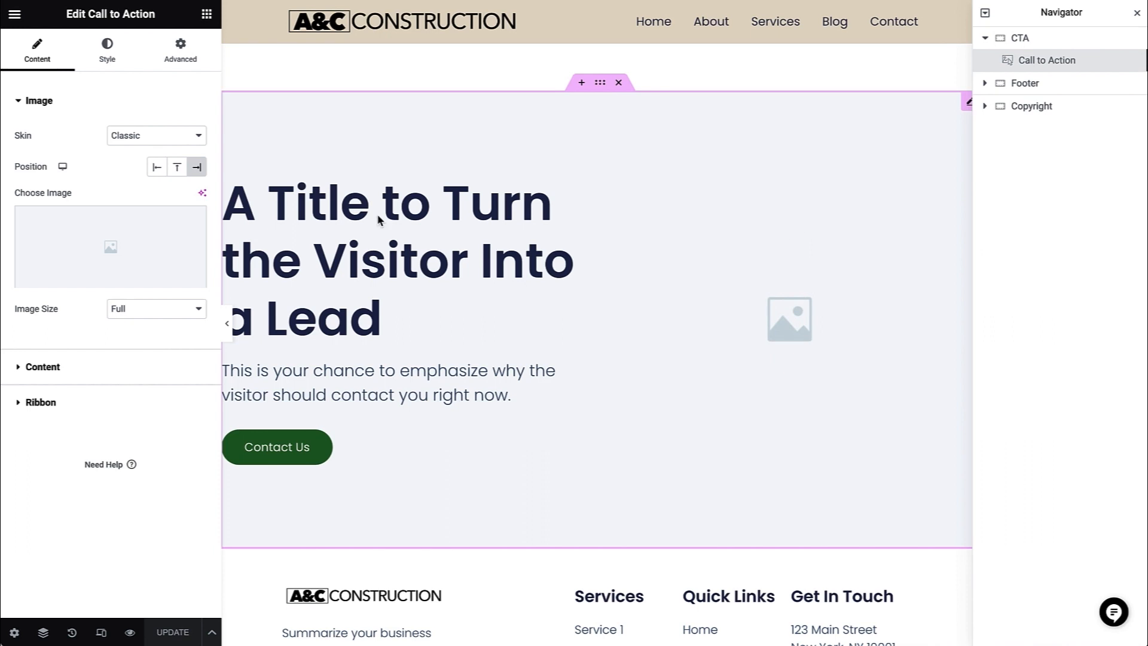
pyautogui.click(190, 237)
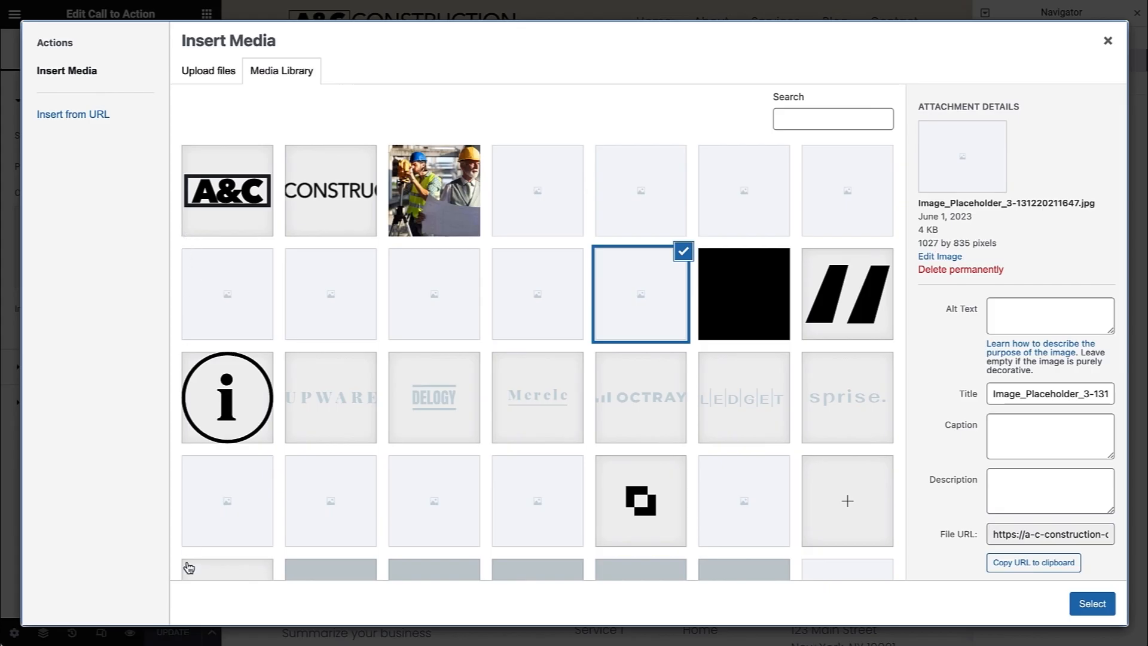
pyautogui.moveTo(649, 187); pyautogui.dragTo(349, 259)
# - Fill in the uploaded builder photo's alt text and caption and insert it as the Call to Action image
pyautogui.click(1024, 349)
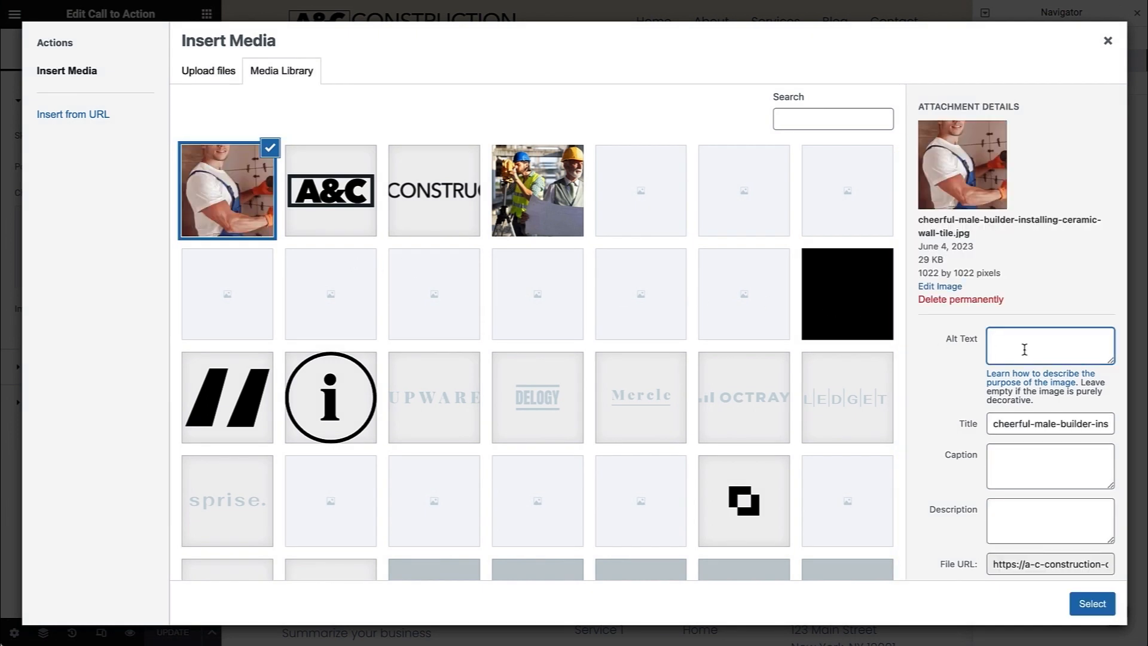
pyautogui.write('Image of male installing bathroom tile')
pyautogui.click(994, 460)
pyautogui.write('Image of male installing bathroom tile')
pyautogui.click(1007, 513)
pyautogui.click(1092, 604)
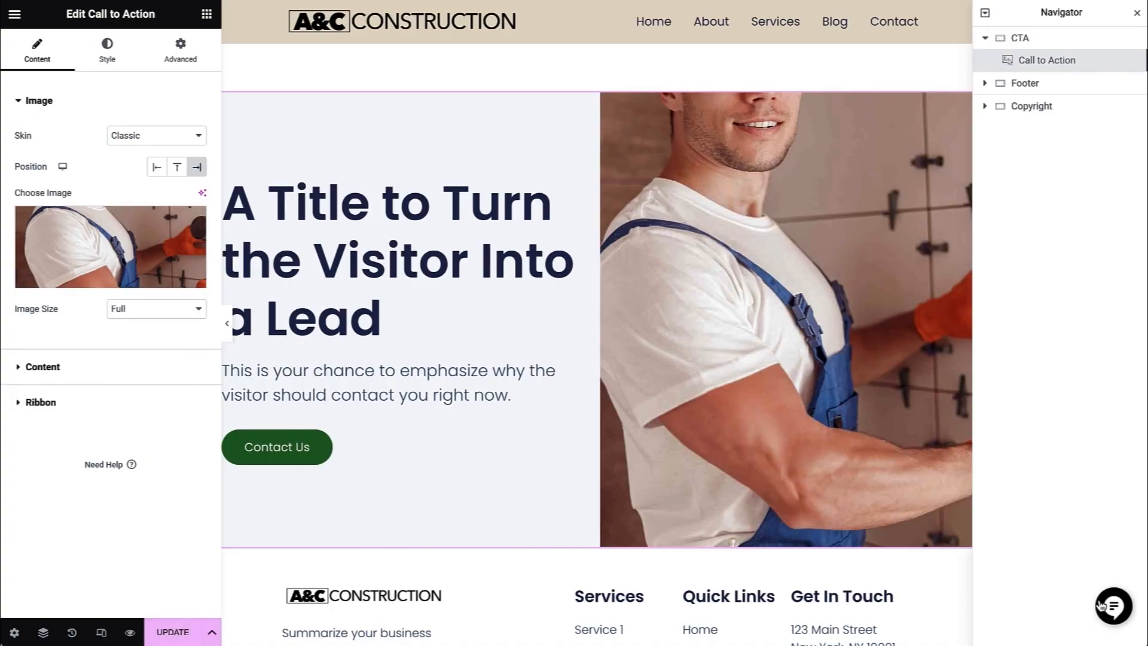
# - Set the Call to Action title to "Let Us Help You With Your Home Project" and replace its description with the home project team paragraph
pyautogui.click(17, 367)
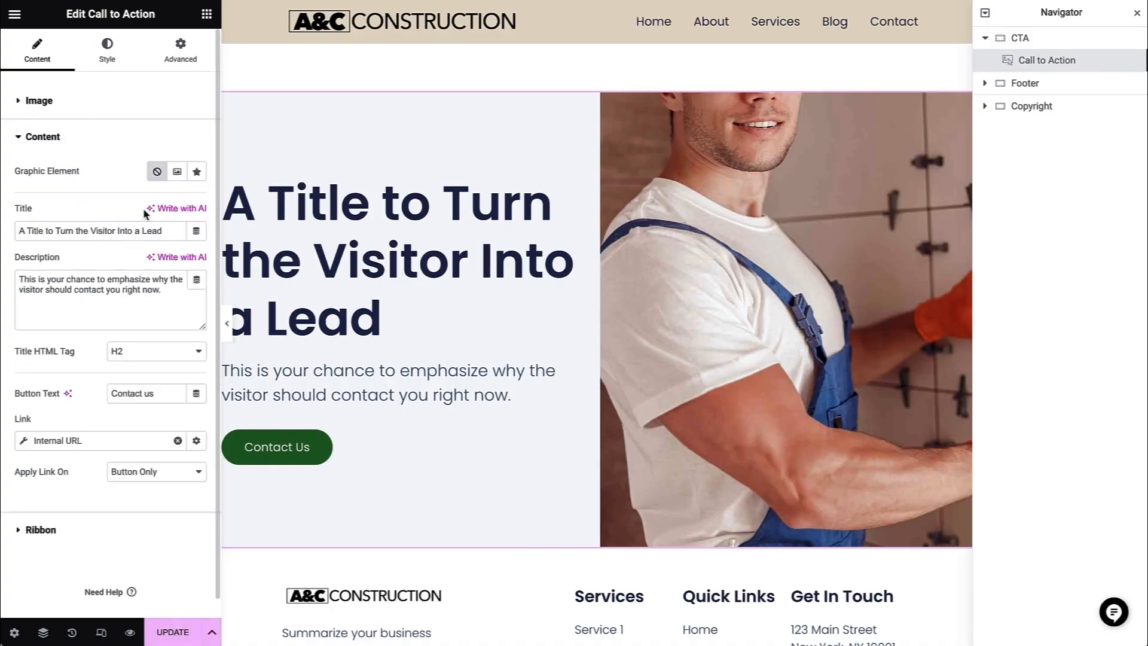
pyautogui.moveTo(169, 231); pyautogui.dragTo(5, 234)
pyautogui.write('Let Us Help You With Your Home Project')
pyautogui.moveTo(18, 278); pyautogui.dragTo(172, 293)
pyautogui.write('We would love to help you with your home project. Our team of experienced professionals is committed to delivering top-notch services and results that meet your needs. Contact us today and let us guide you through every step of the process to make sure your project is a success.')
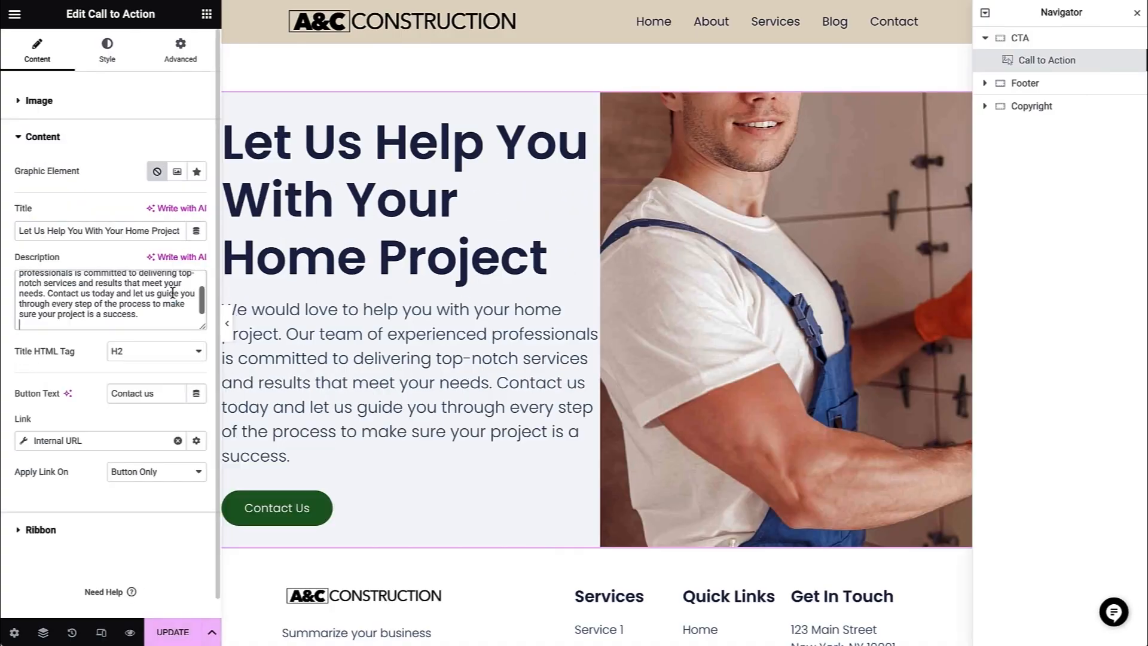
# - Link the Call to Action button to the internal Contact page
pyautogui.click(69, 440)
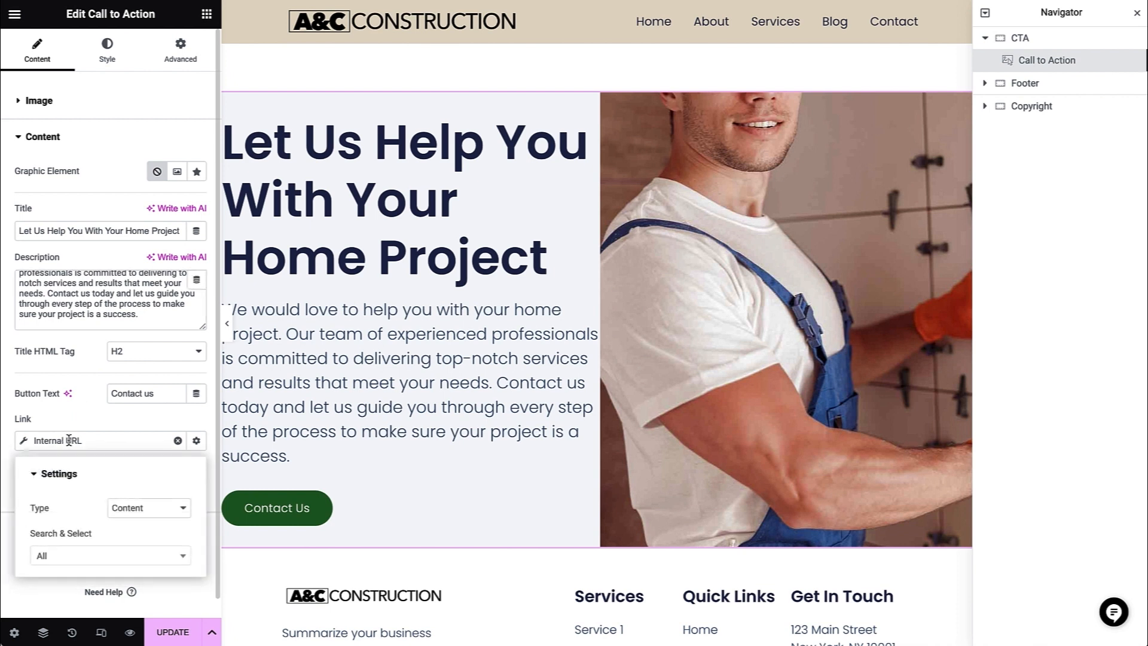
pyautogui.click(87, 556)
pyautogui.write('co')
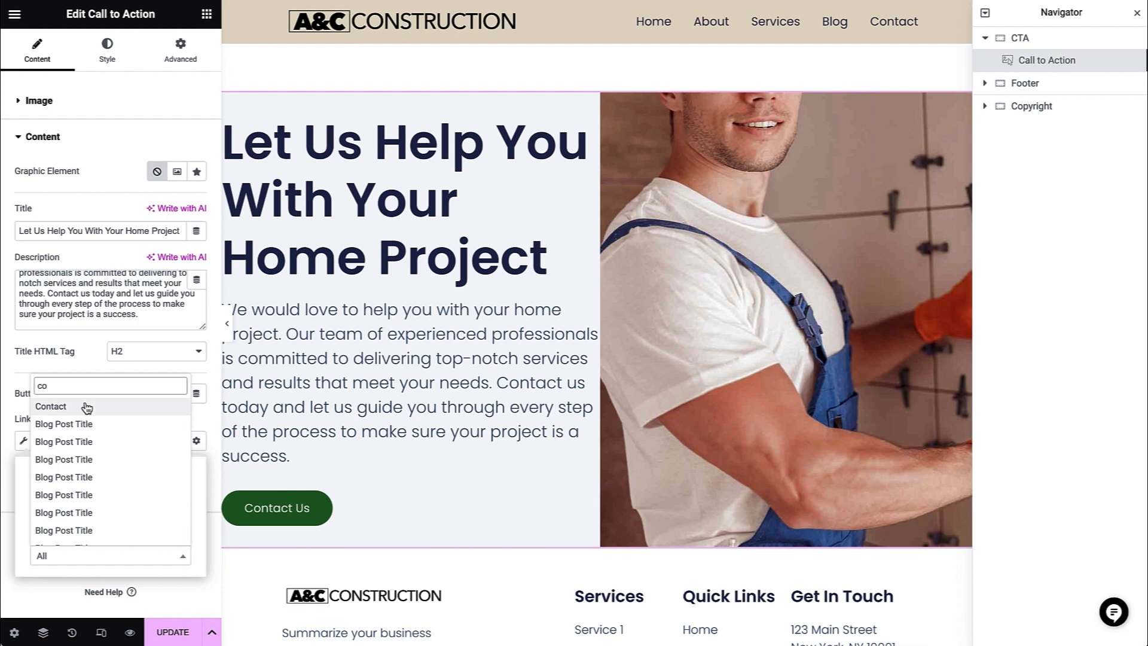
pyautogui.click(86, 406)
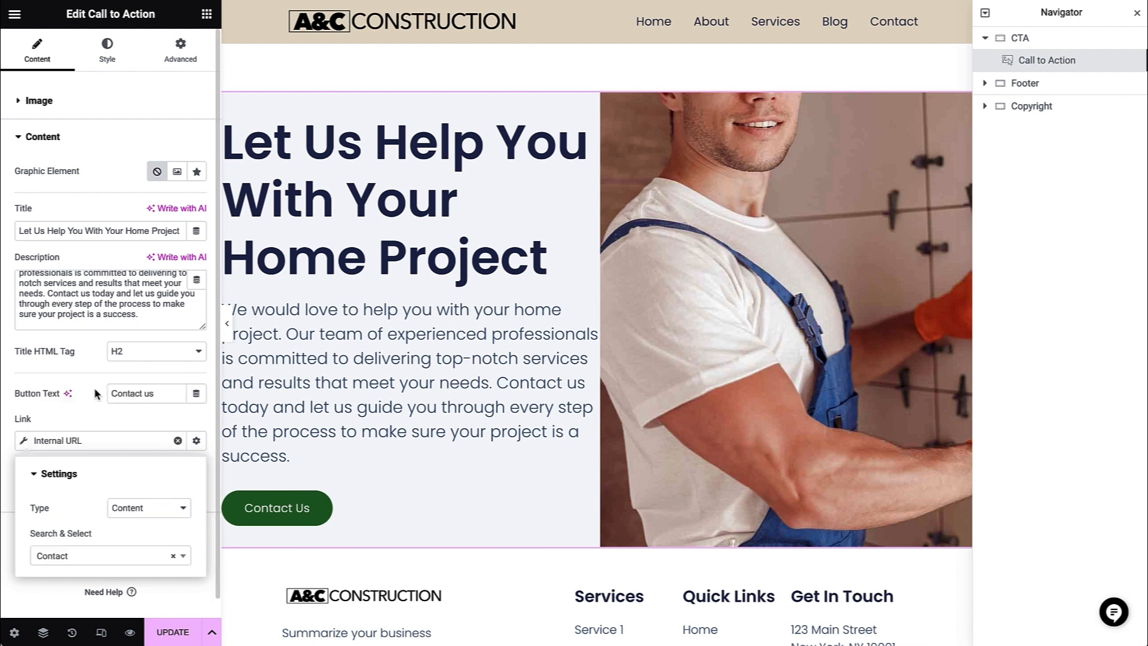
# - Set the Call to Action content background to the global Beige Color #E1D7C4
pyautogui.click(107, 63)
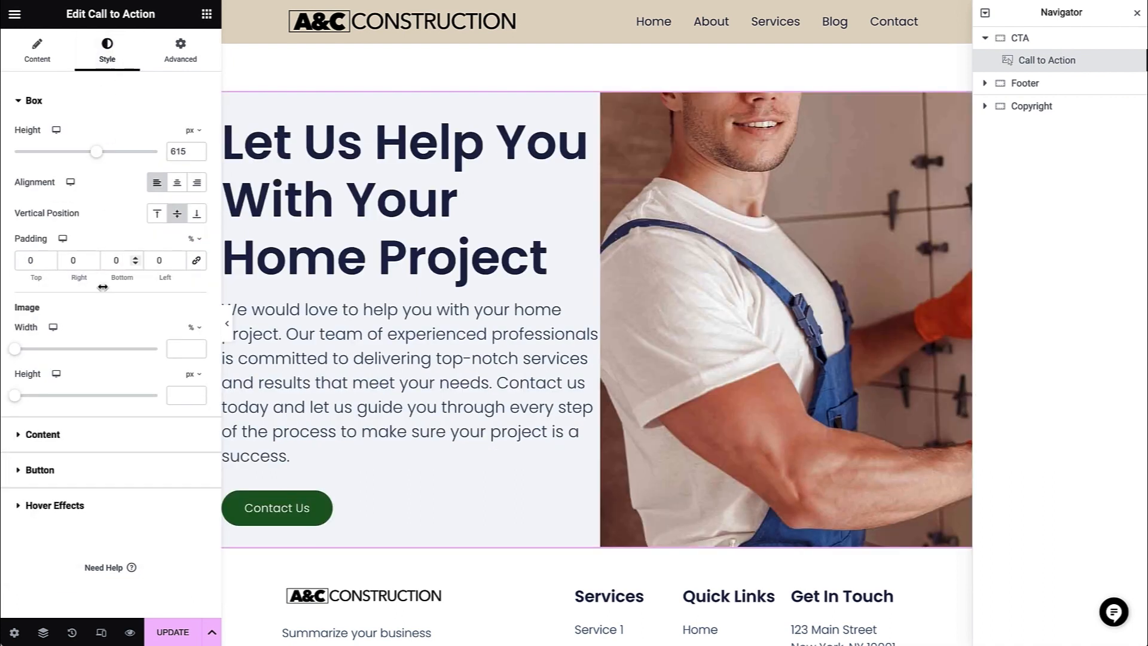
pyautogui.click(112, 426)
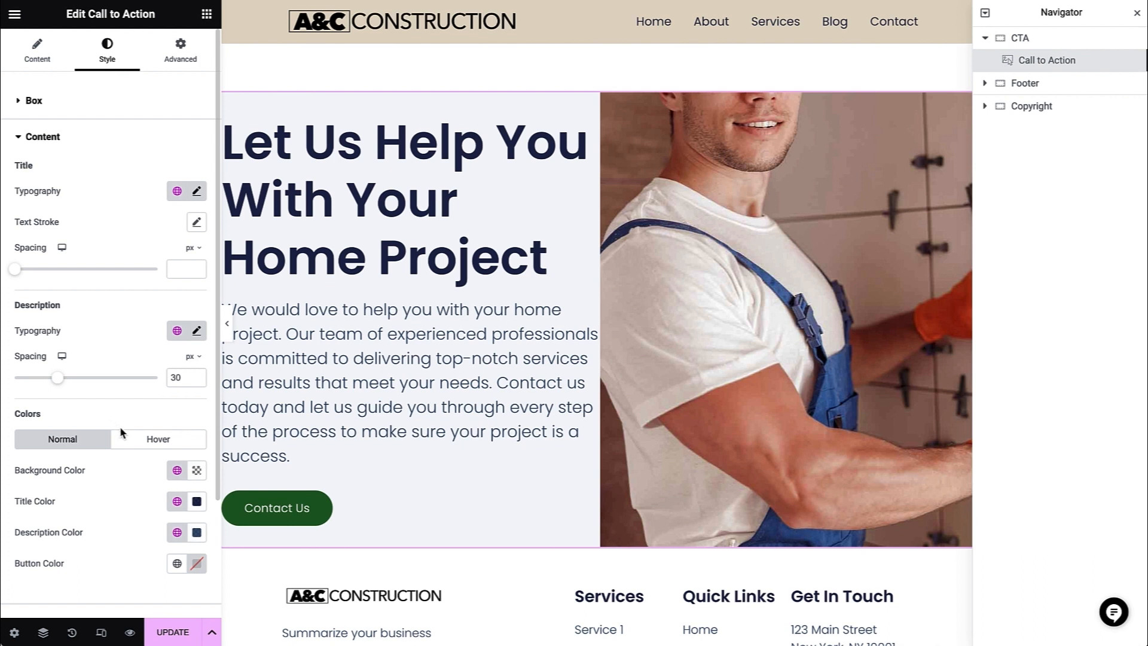
pyautogui.click(177, 469)
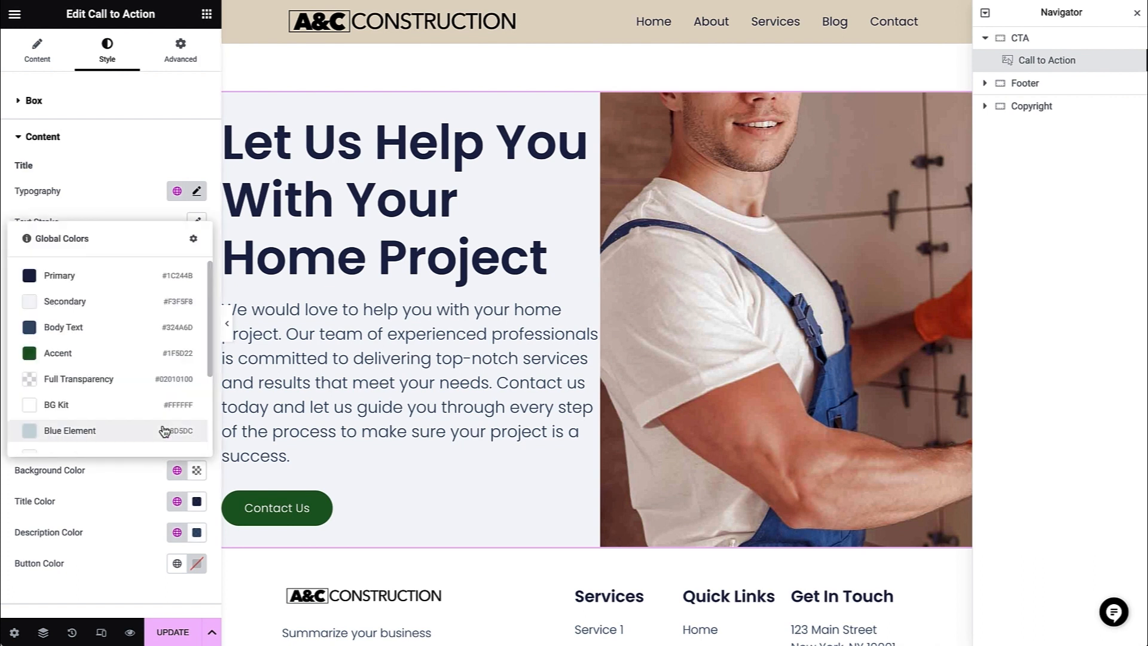
pyautogui.scroll(-3, 162, 431)
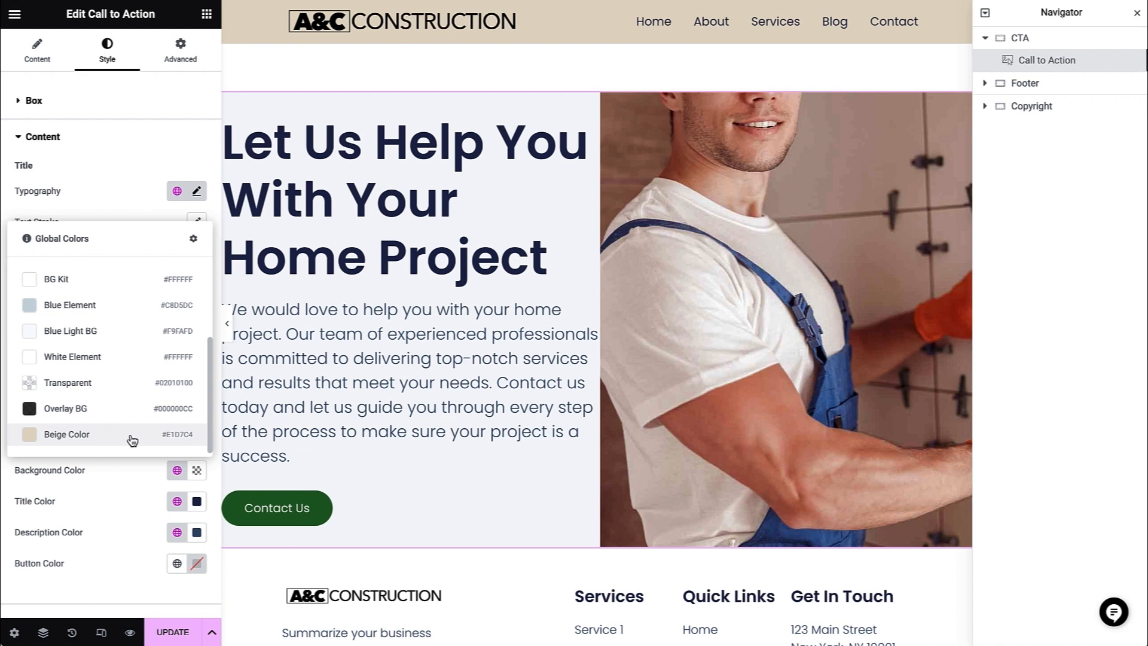
pyautogui.click(132, 441)
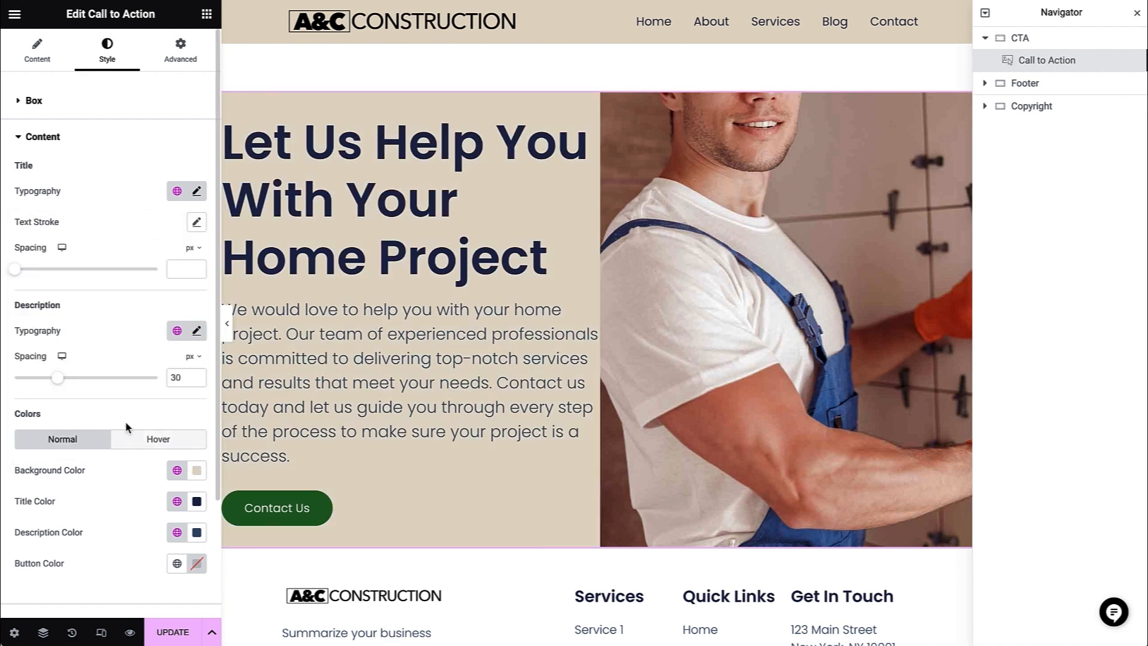
# - Set the Call to Action box padding to 8% on all sides and check the section at full width
pyautogui.click(101, 109)
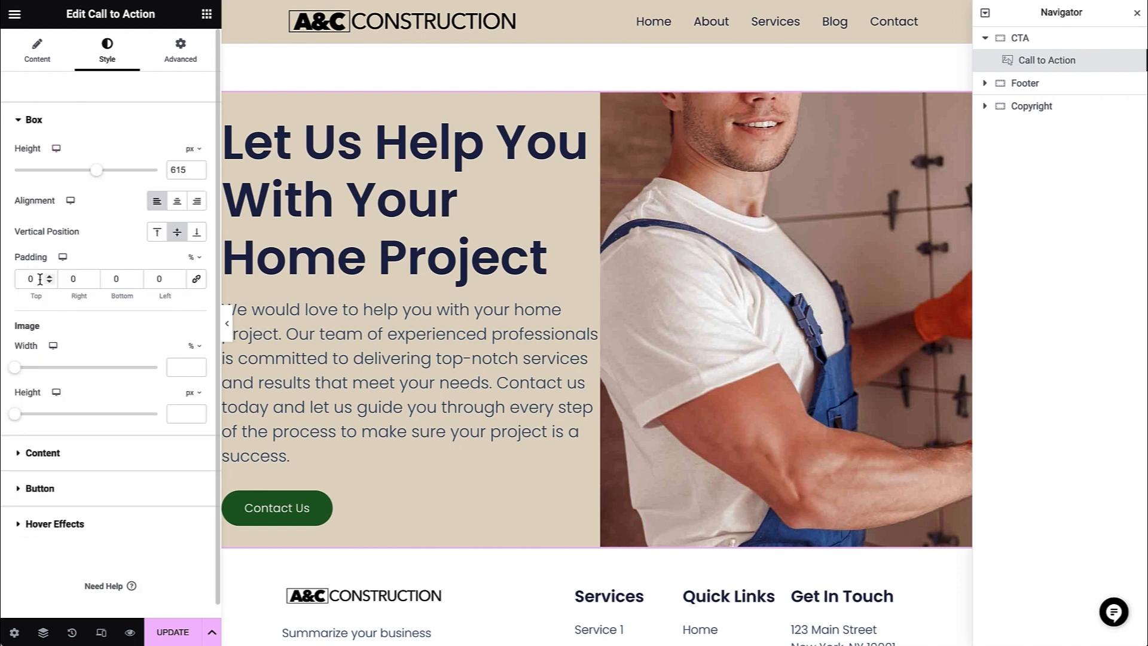
pyautogui.click(196, 281)
pyautogui.moveTo(36, 279); pyautogui.dragTo(22, 280)
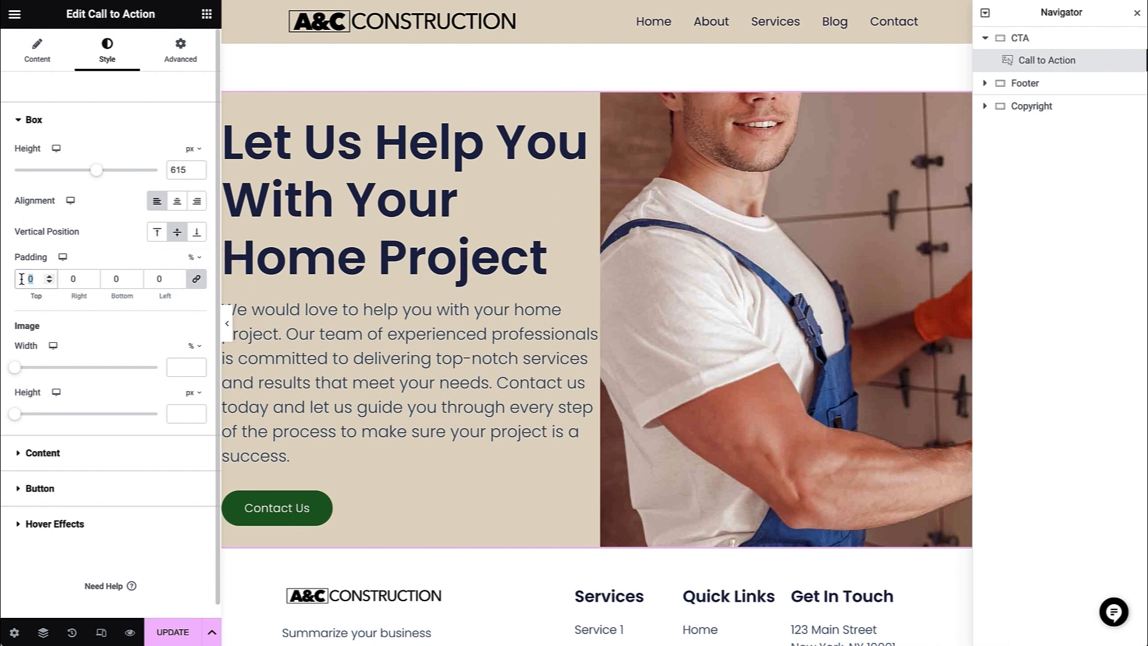
pyautogui.write('8')
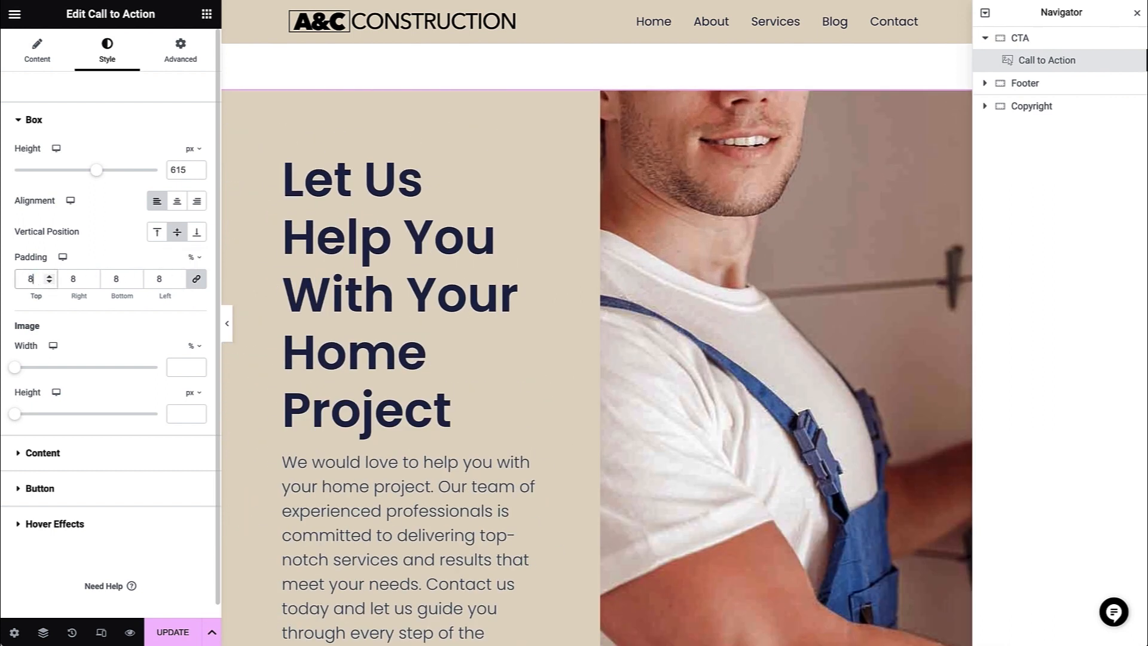
pyautogui.click(223, 321)
pyautogui.scroll(-2, 229, 326)
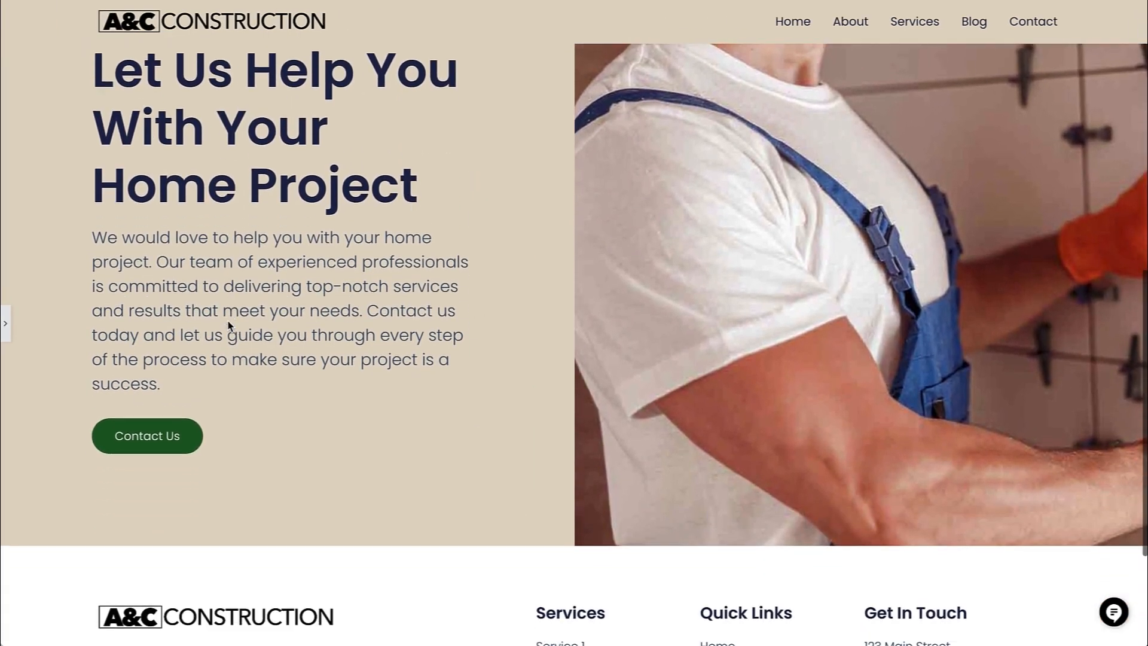
pyautogui.scroll(-4, 229, 326)
pyautogui.scroll(5, 229, 325)
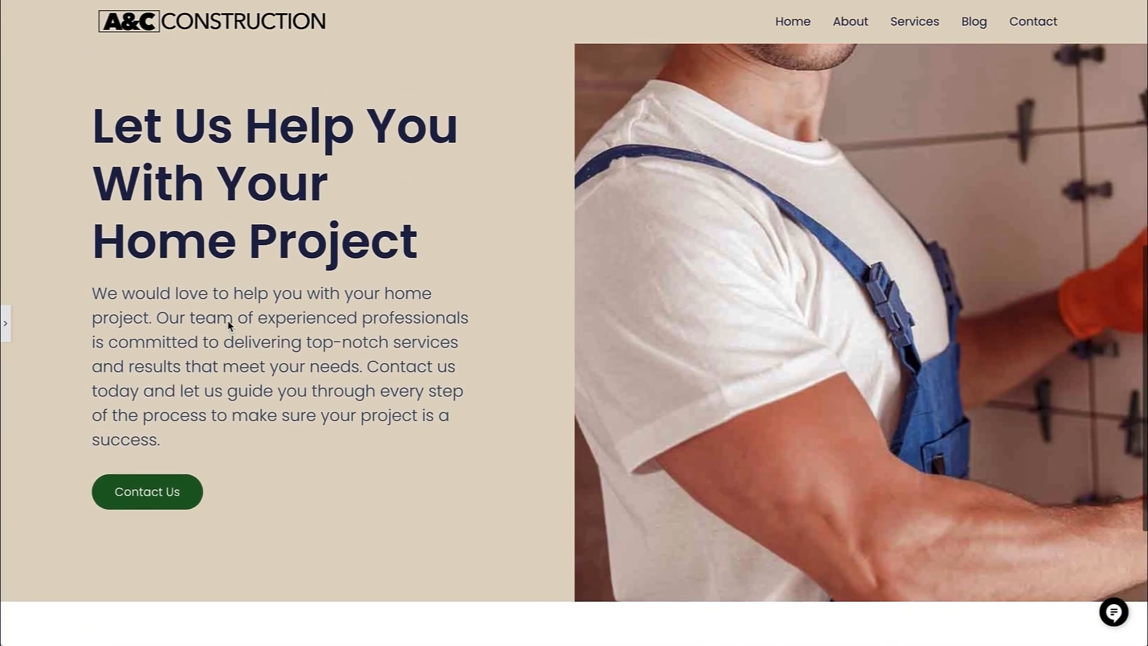
pyautogui.scroll(1, 229, 326)
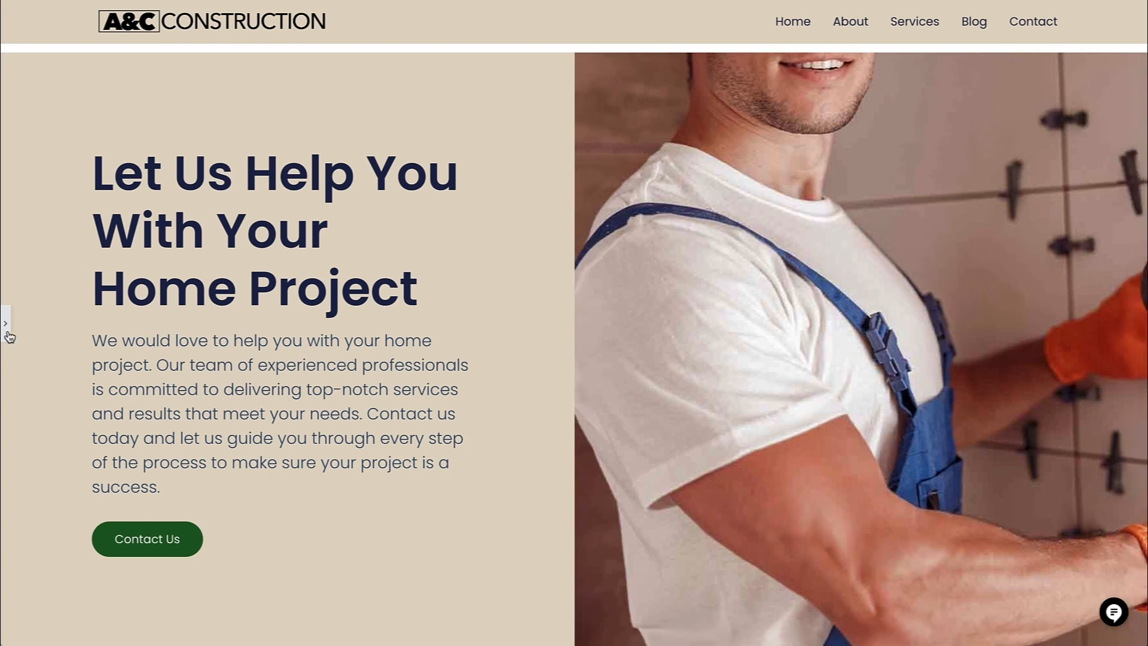
# - Replace the description under the footer logo with "We specialize in building new homes, renovating residential and commercial buildings, and restoring historic architecture."
pyautogui.click(7, 334)
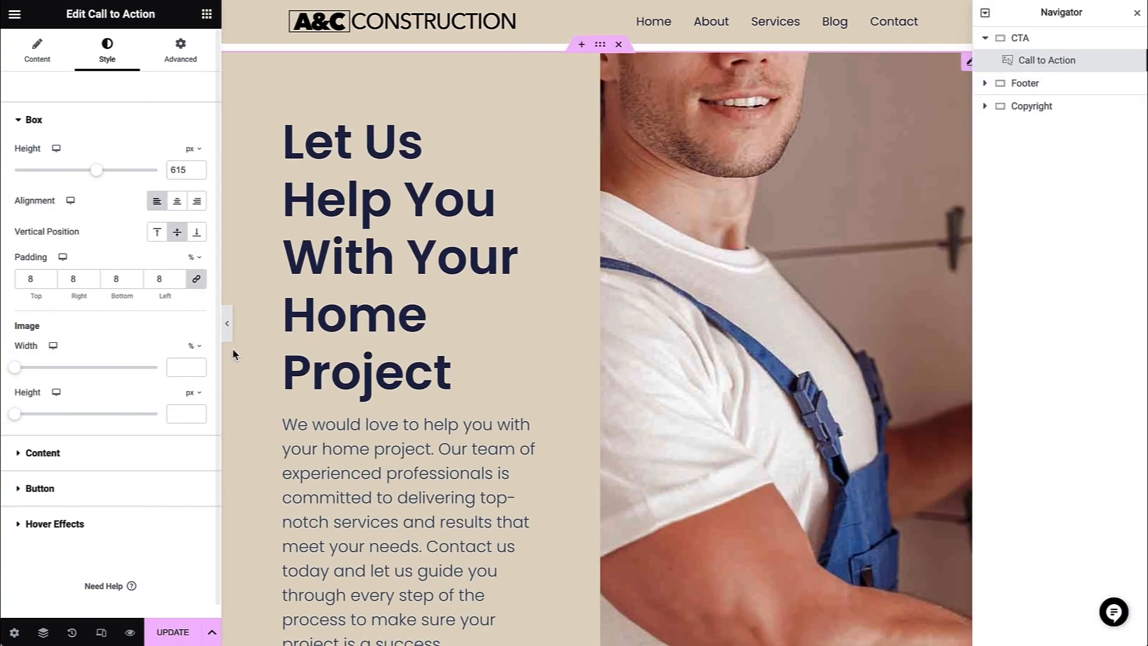
pyautogui.scroll(-8, 232, 350)
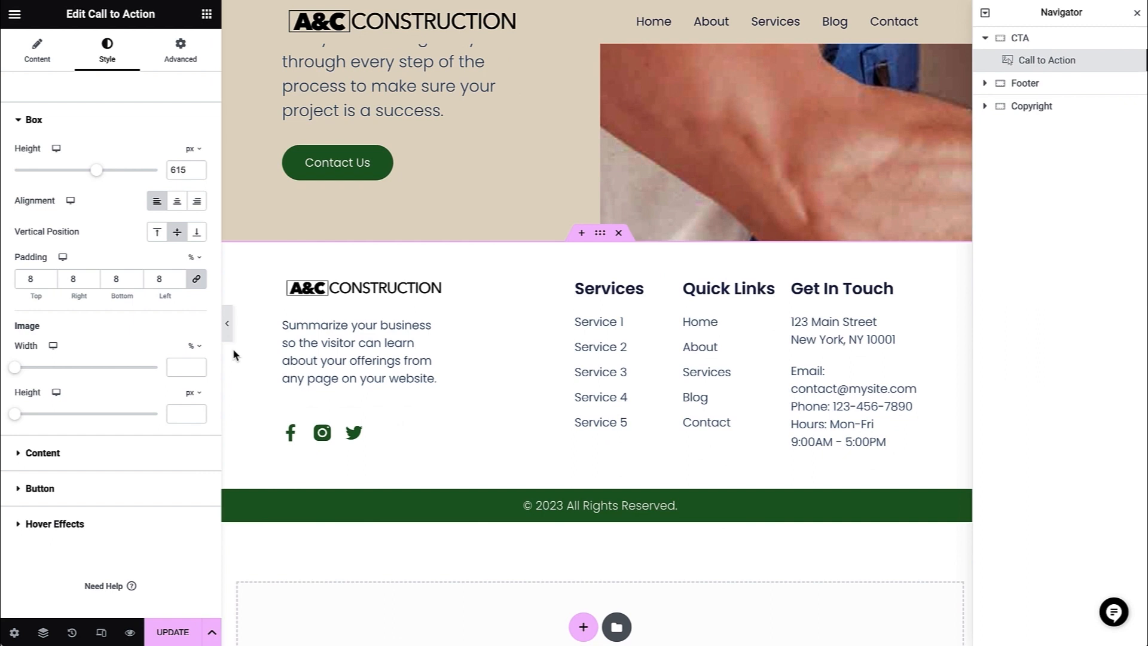
pyautogui.click(601, 233)
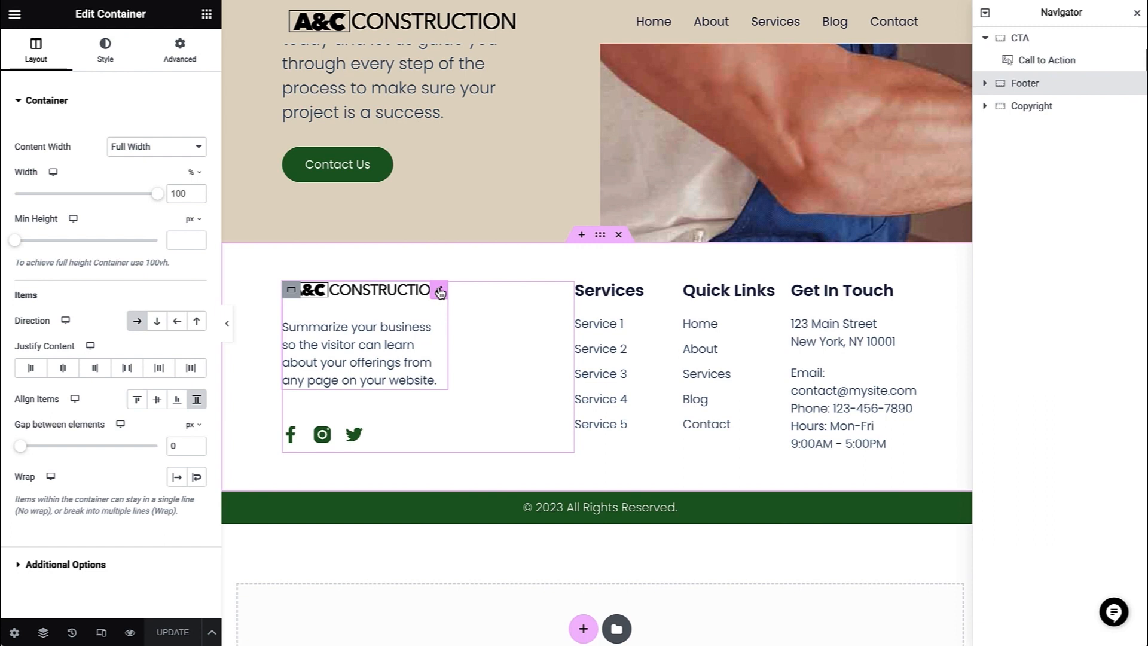
pyautogui.click(440, 291)
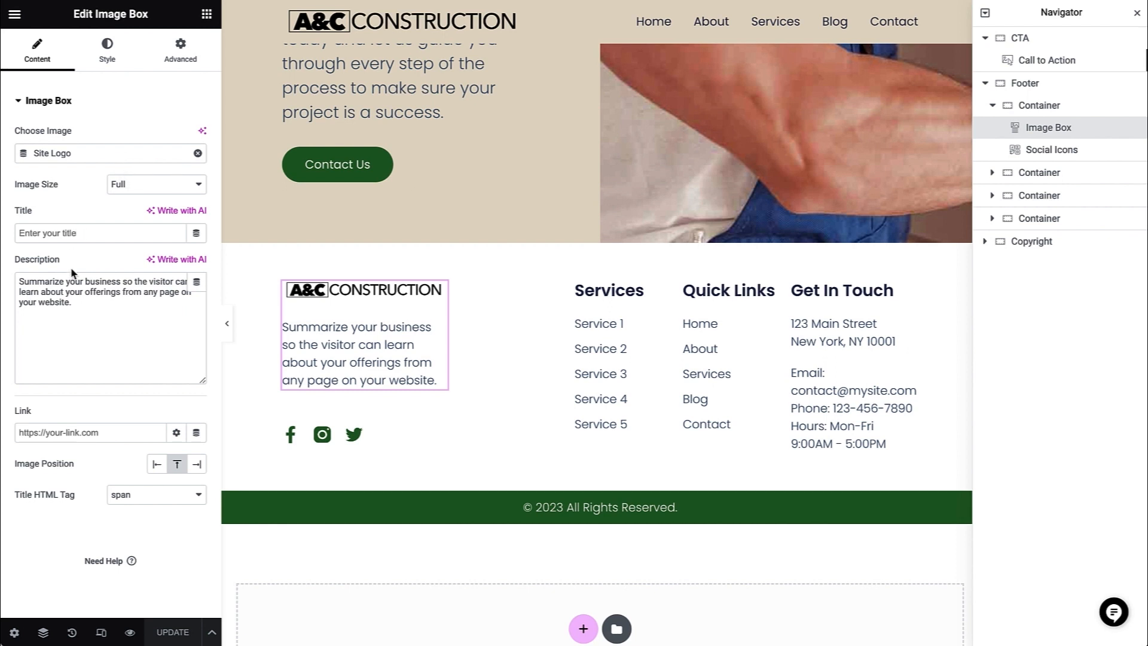
pyautogui.moveTo(88, 308); pyautogui.dragTo(18, 280)
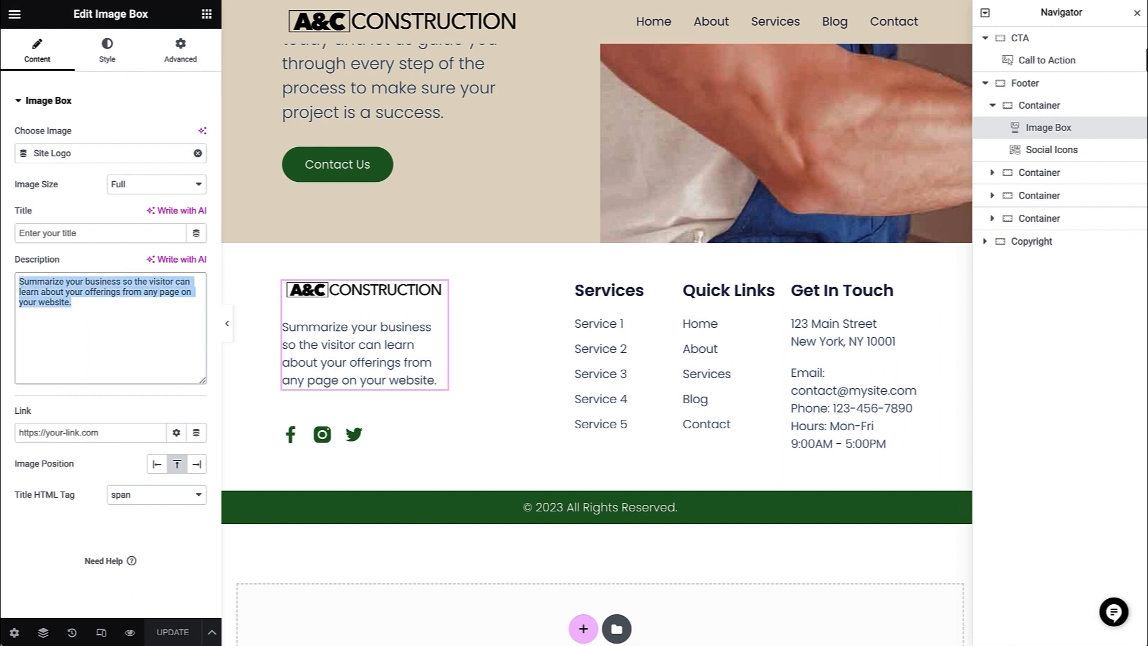
pyautogui.write('We specialize in building new homes, renovating residential and commercial buildings, and restoring historic architecture.')
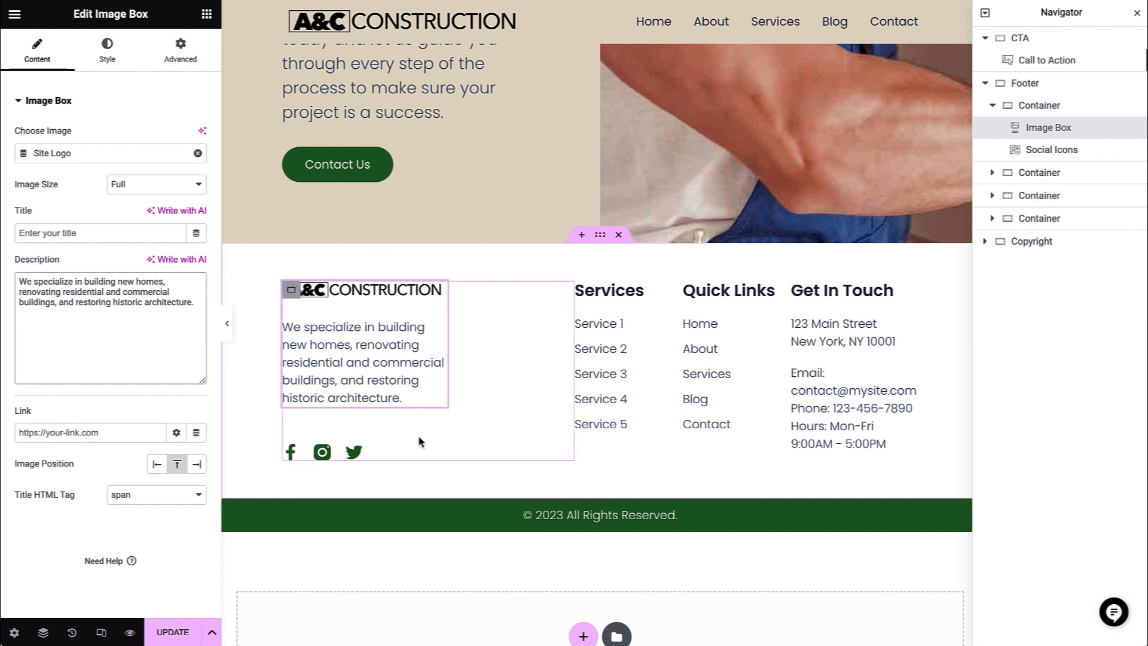
# - Review the link settings of the Facebook, Instagram and Twitter items in the footer's social icons
pyautogui.click(419, 453)
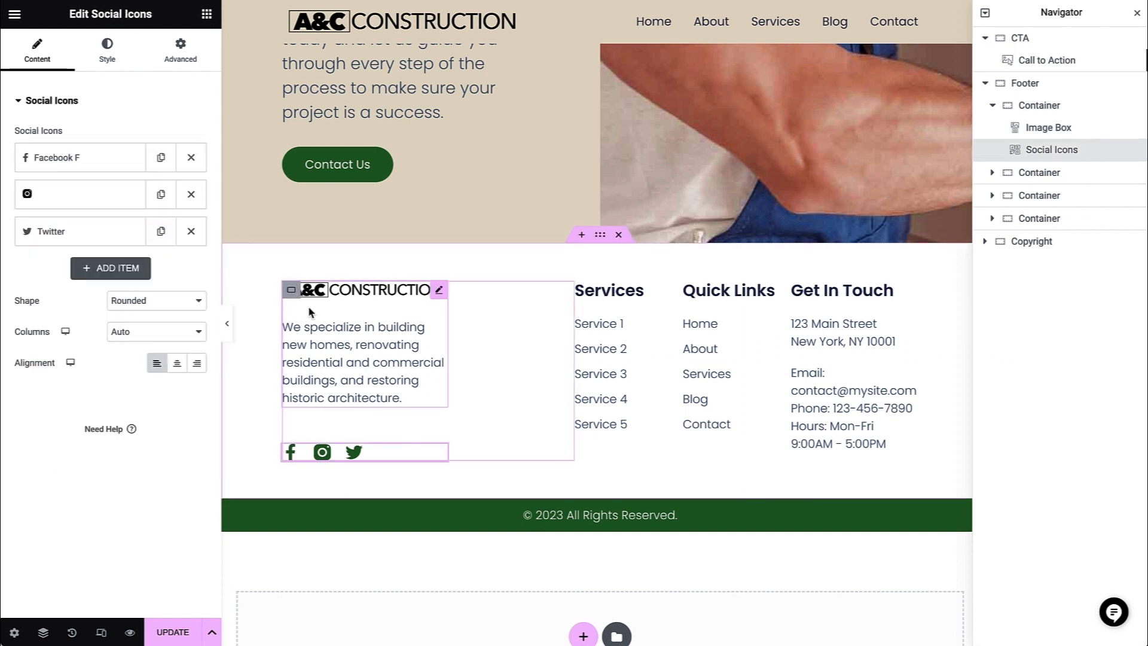
pyautogui.click(107, 170)
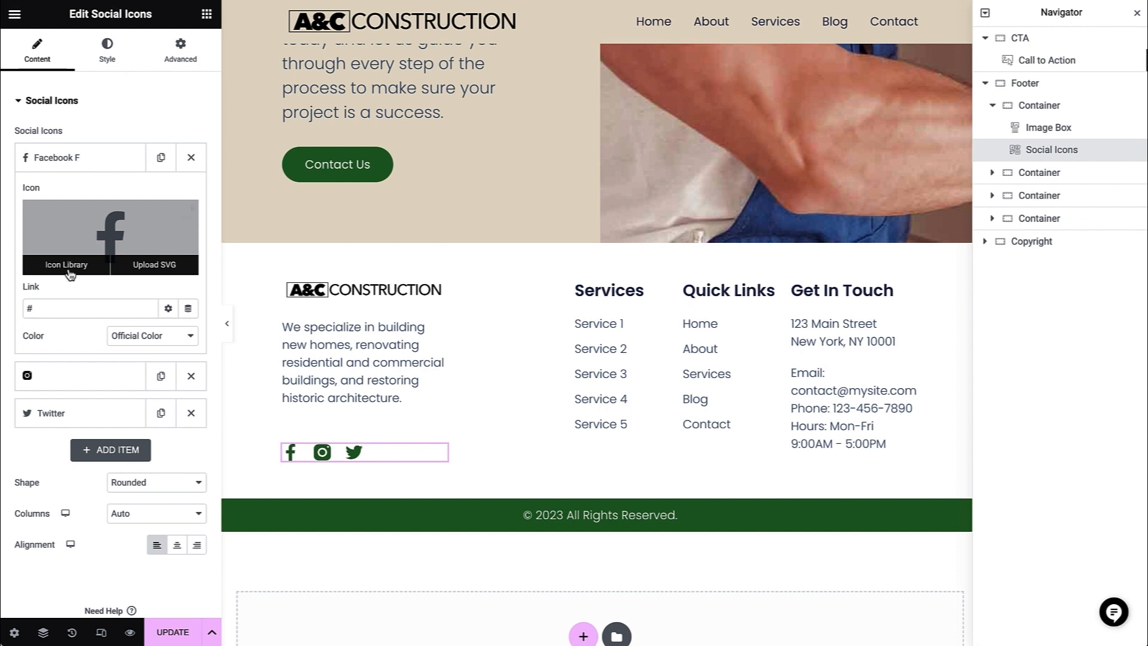
pyautogui.click(64, 377)
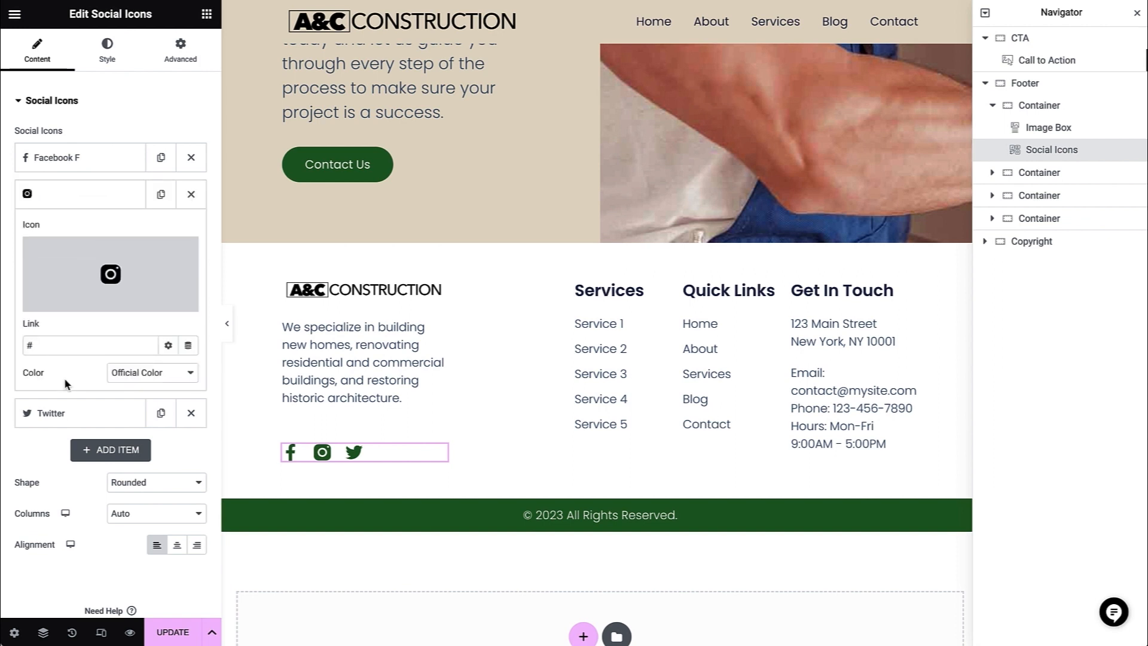
pyautogui.click(71, 412)
pyautogui.moveTo(47, 382); pyautogui.dragTo(9, 382)
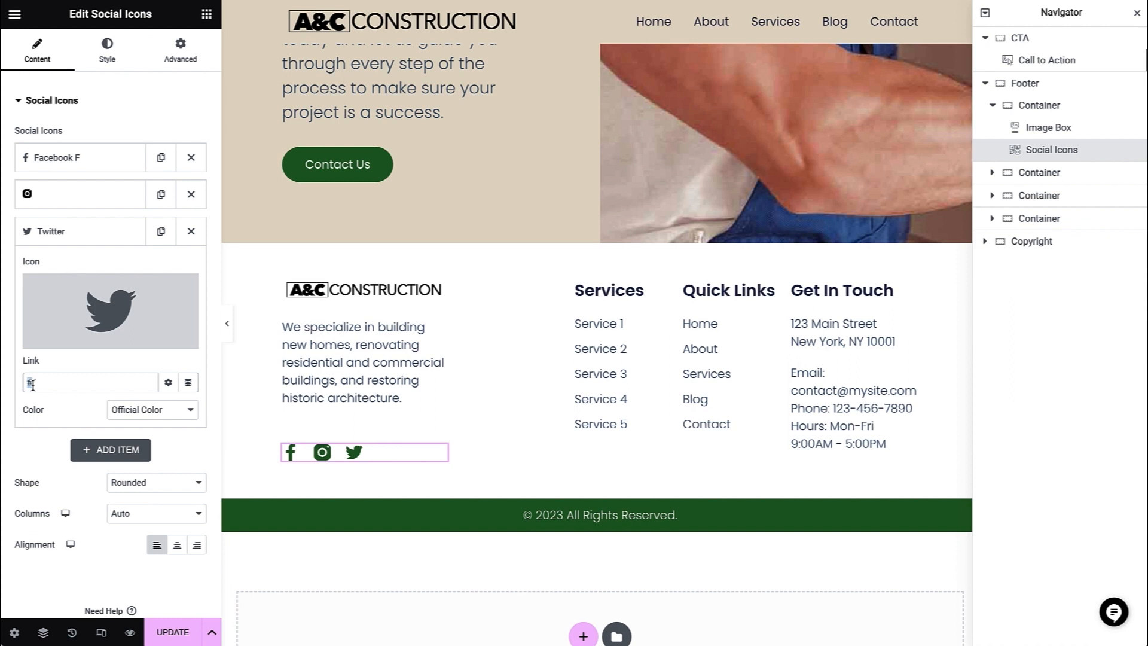
# - Add a Linkedin icon to the footer's social icons and place it before Twitter
pyautogui.click(91, 453)
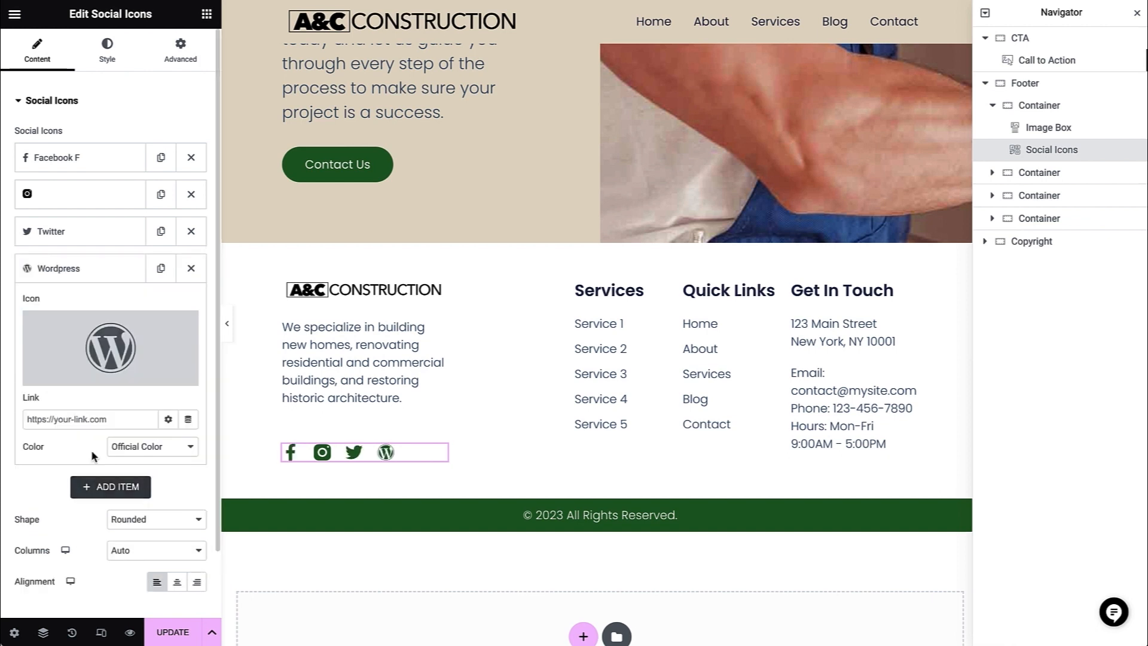
pyautogui.click(109, 354)
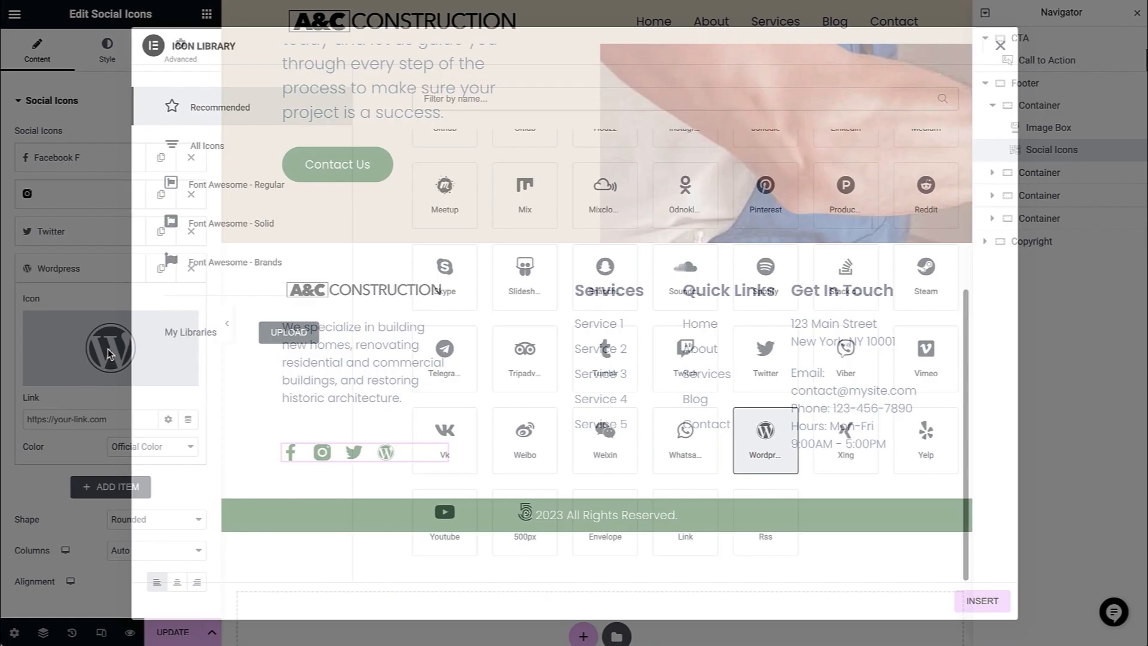
pyautogui.click(430, 98)
pyautogui.write('lin')
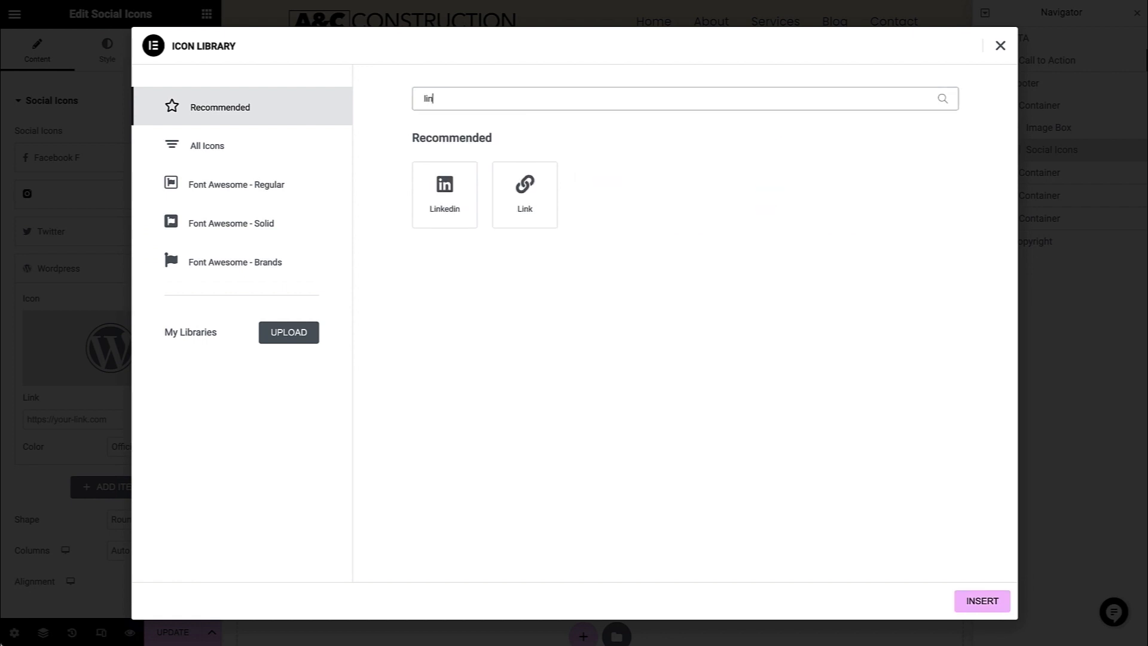
pyautogui.click(431, 193)
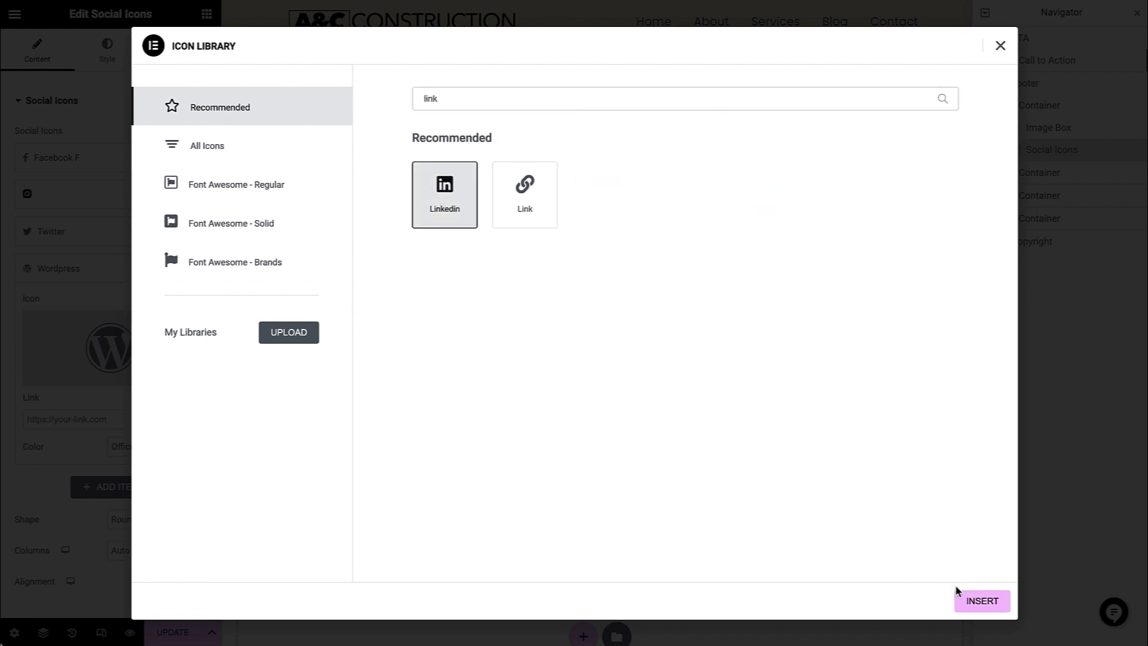
pyautogui.click(973, 601)
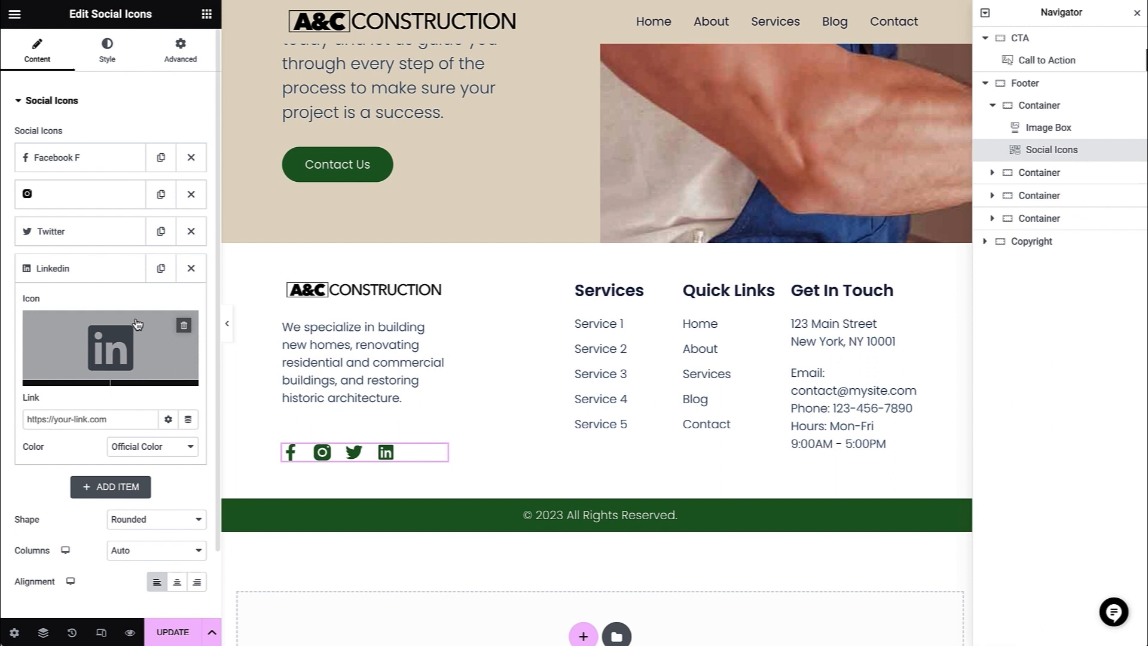
pyautogui.moveTo(65, 263); pyautogui.dragTo(64, 233)
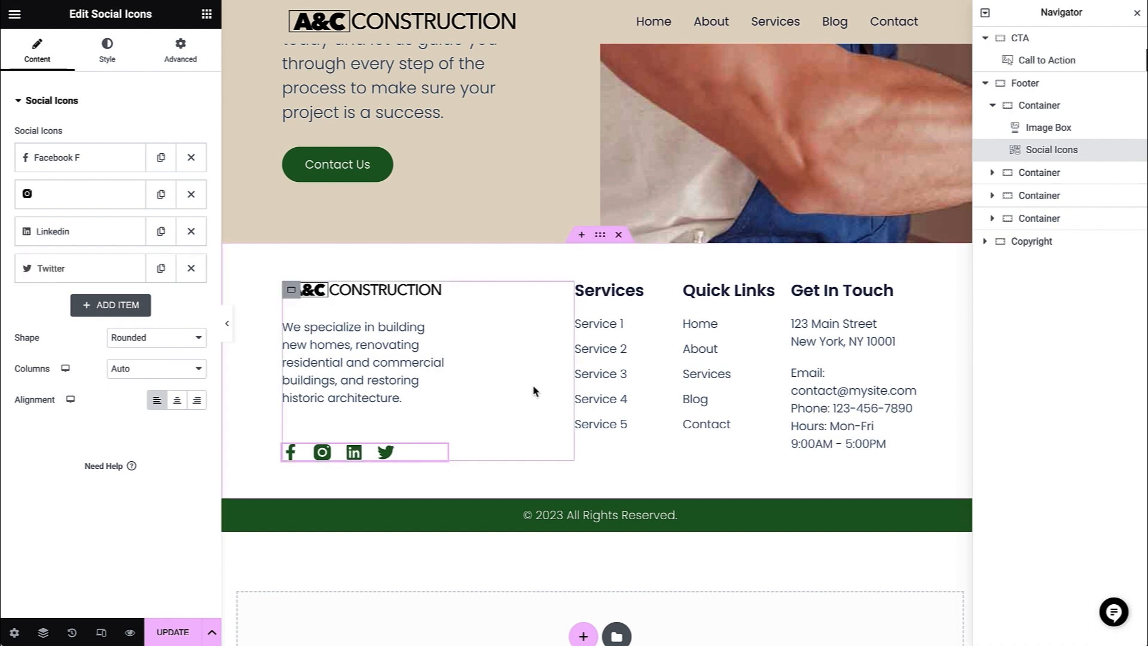
# - Rename Service 1 to "New Construction" and Service 2 to "Remodeling" in the footer's Services list
pyautogui.click(673, 293)
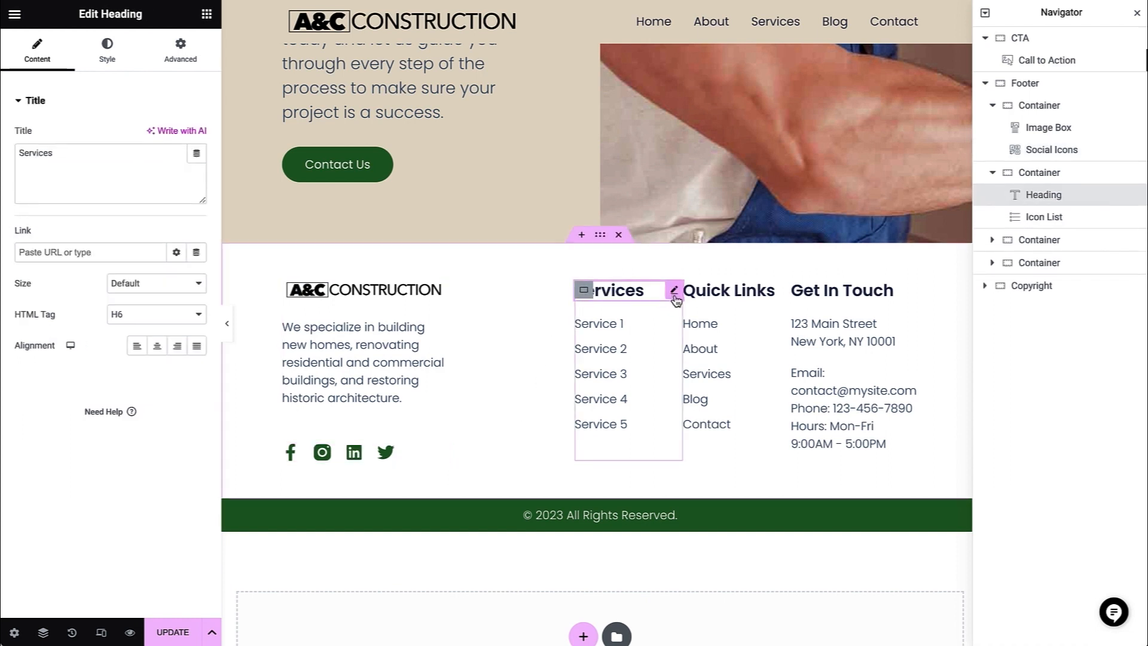
pyautogui.click(674, 324)
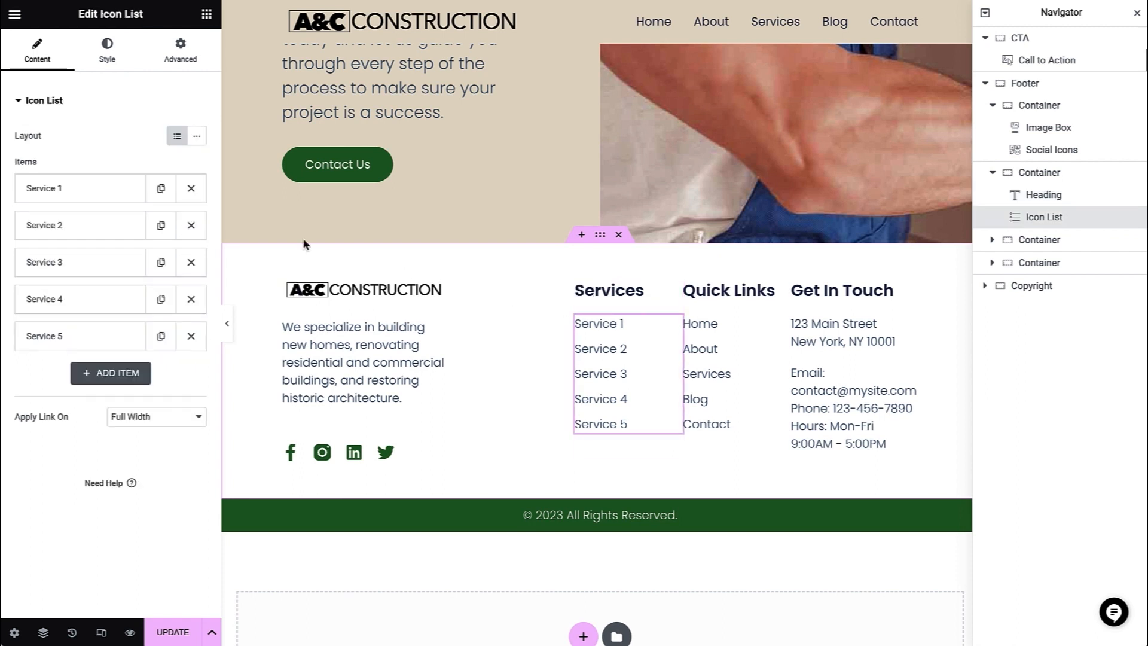
pyautogui.click(109, 190)
pyautogui.hotkey('ctrl', 'a')
pyautogui.write('New Construction')
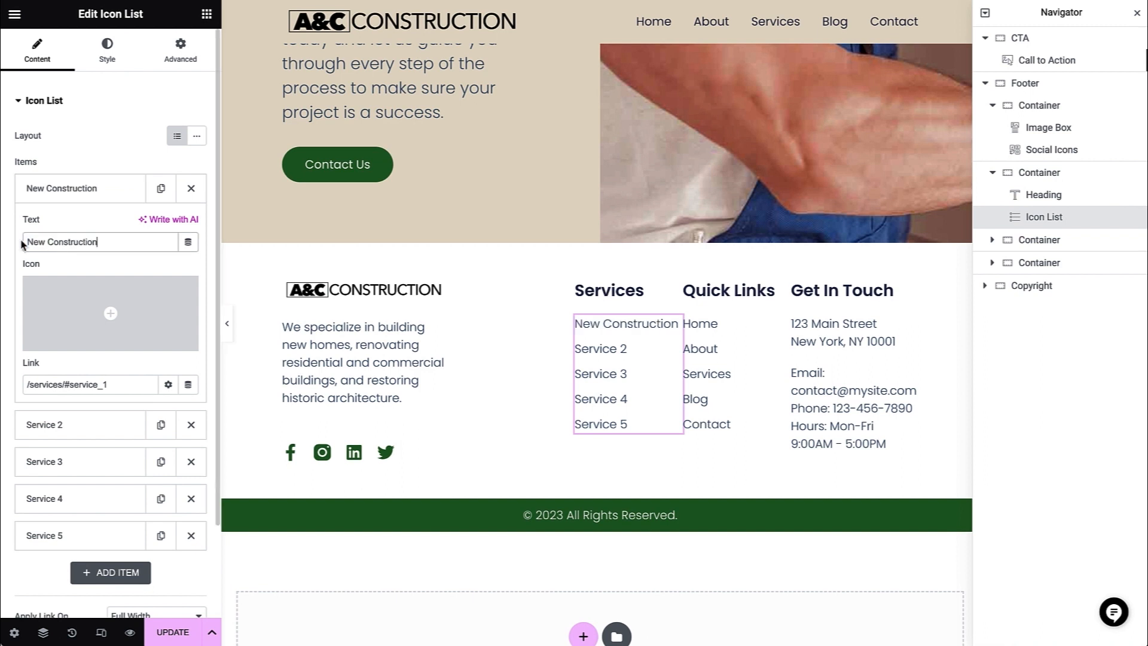
pyautogui.click(62, 197)
pyautogui.click(65, 235)
pyautogui.hotkey('ctrl', 'a')
pyautogui.write('Remodeling')
pyautogui.click(52, 238)
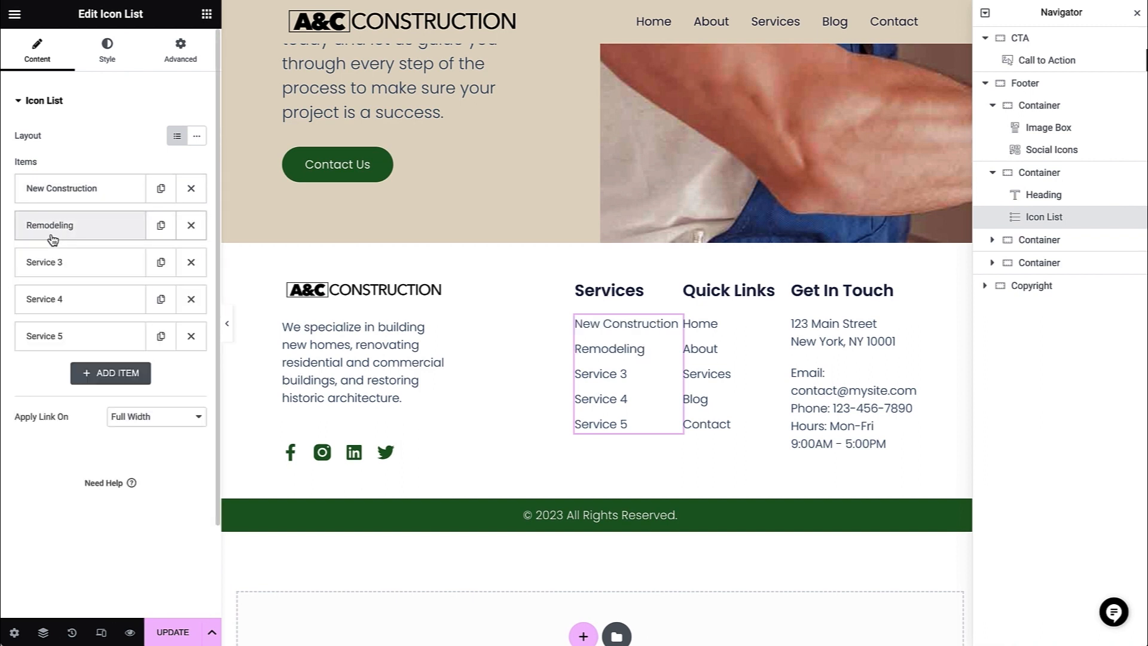
# - Rename Service 3 in the footer's Services list to "Renovations"
pyautogui.click(90, 270)
pyautogui.click(79, 314)
pyautogui.hotkey('ctrl', 'a')
pyautogui.write('Renovations')
pyautogui.click(64, 266)
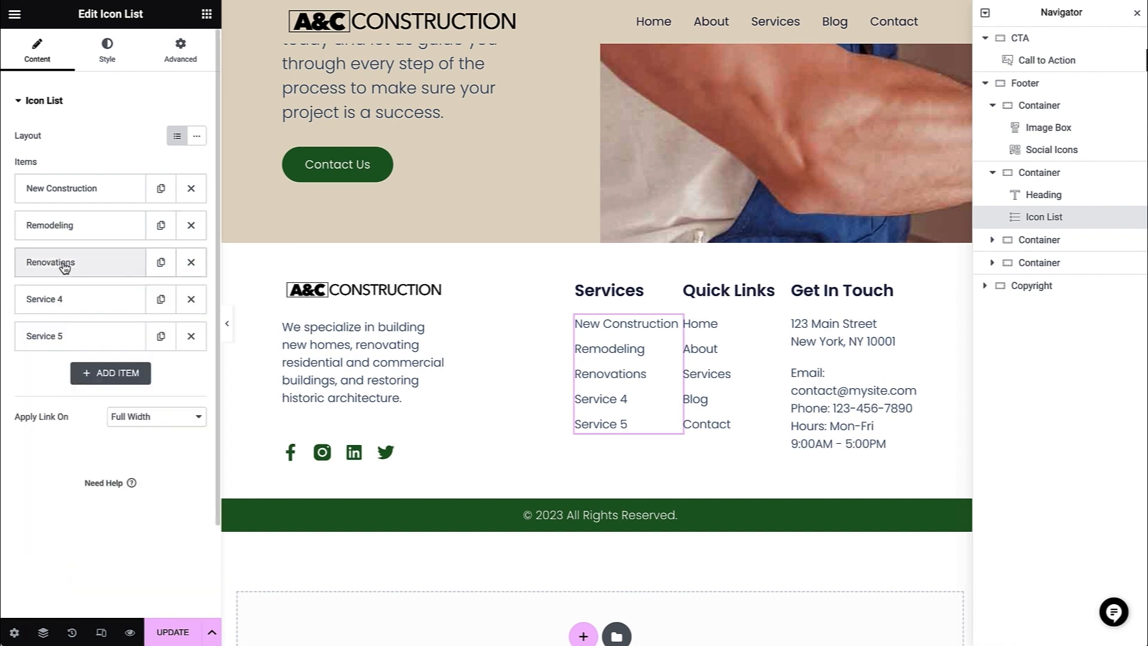
# - Rename Service 4 to "Additions" and delete Service 5 from the footer's Services list
pyautogui.click(70, 298)
pyautogui.click(70, 350)
pyautogui.hotkey('ctrl', 'a')
pyautogui.write('Additions')
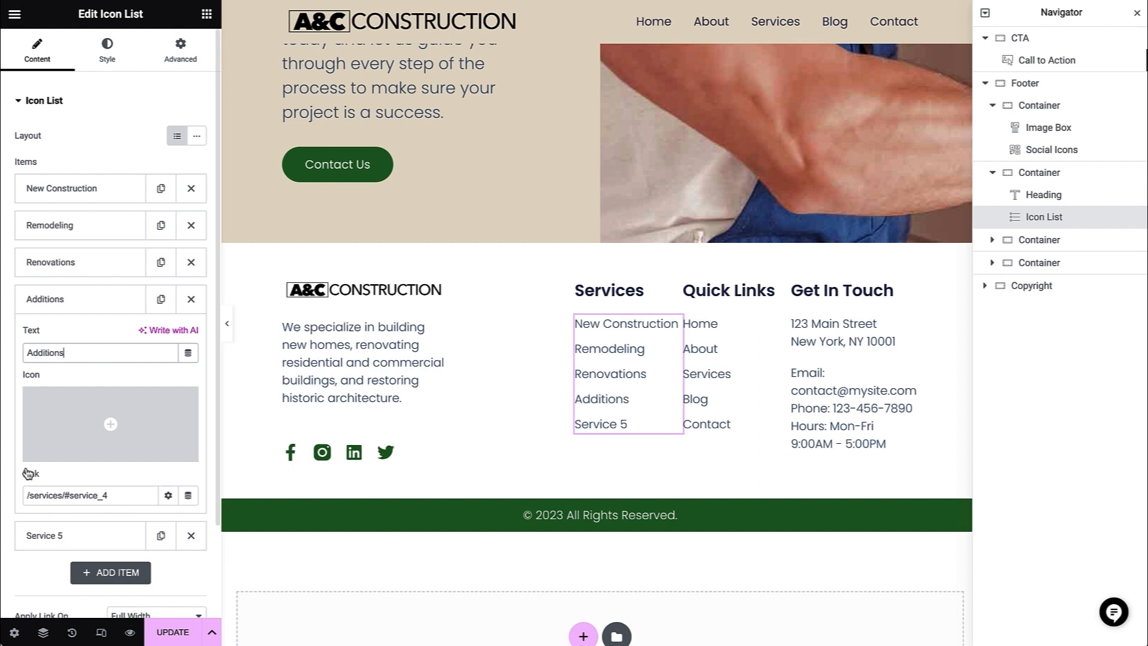
pyautogui.click(60, 536)
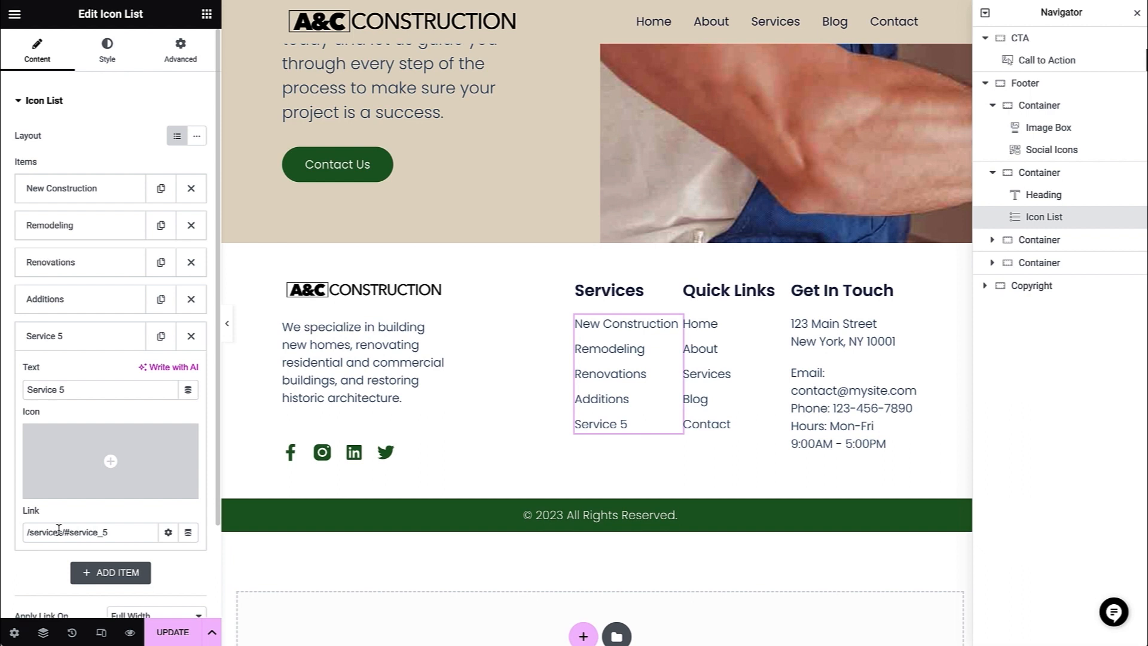
pyautogui.click(196, 334)
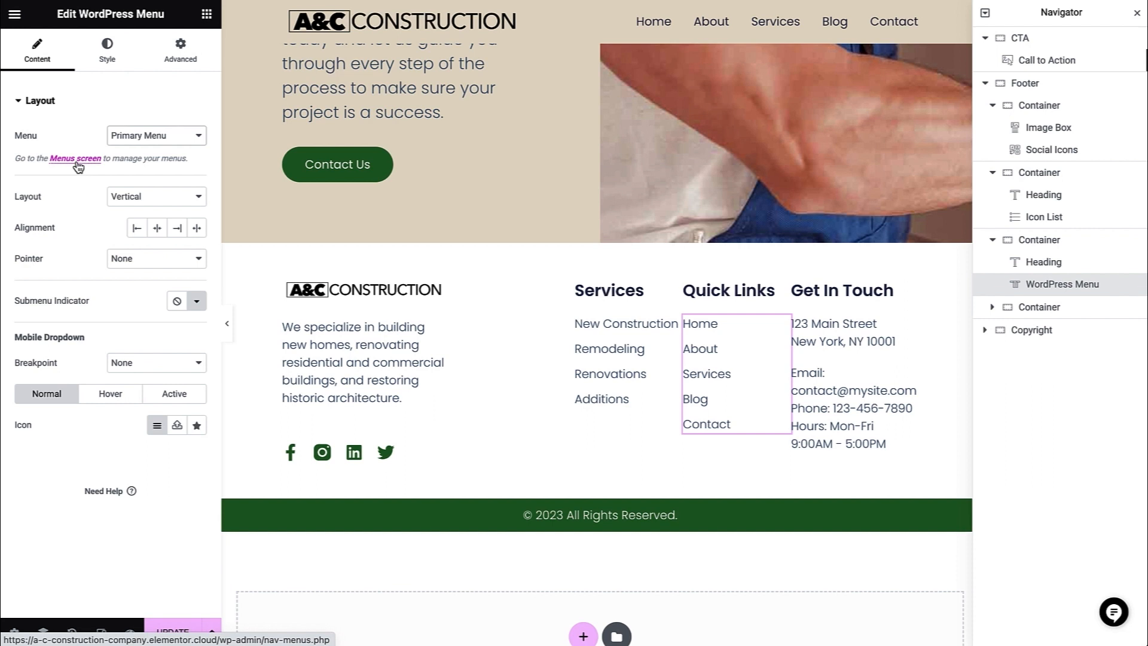
# - Inspect the Quick Links menu's layout and mobile dropdown breakpoint options, and preview the footer in mobile view
pyautogui.click(131, 194)
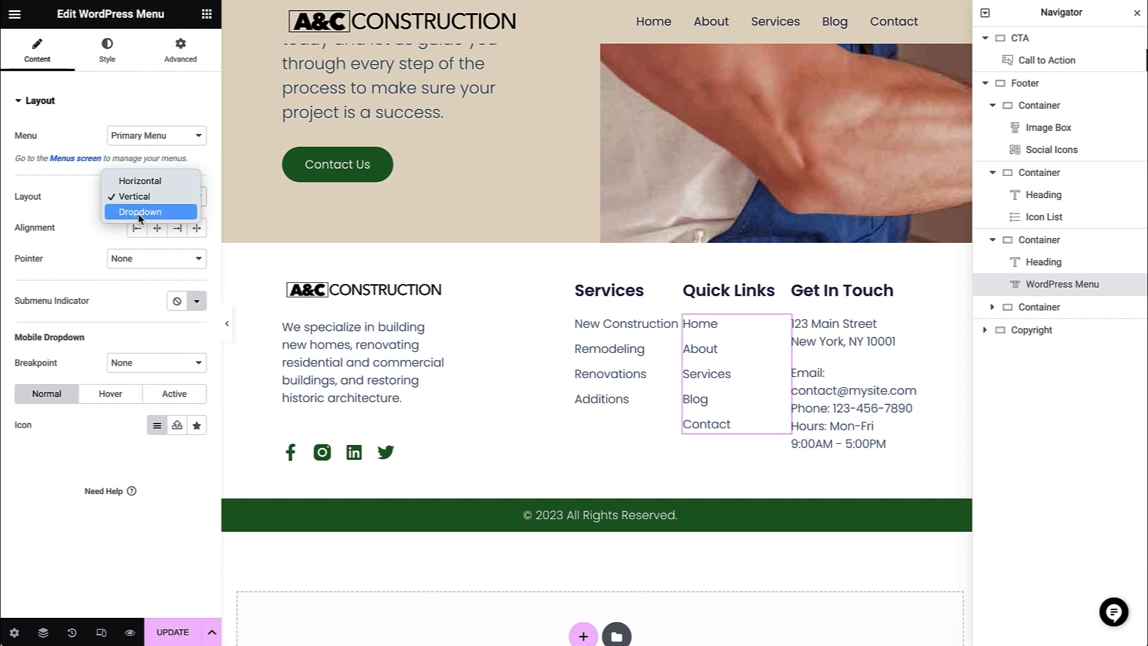
pyautogui.click(102, 632)
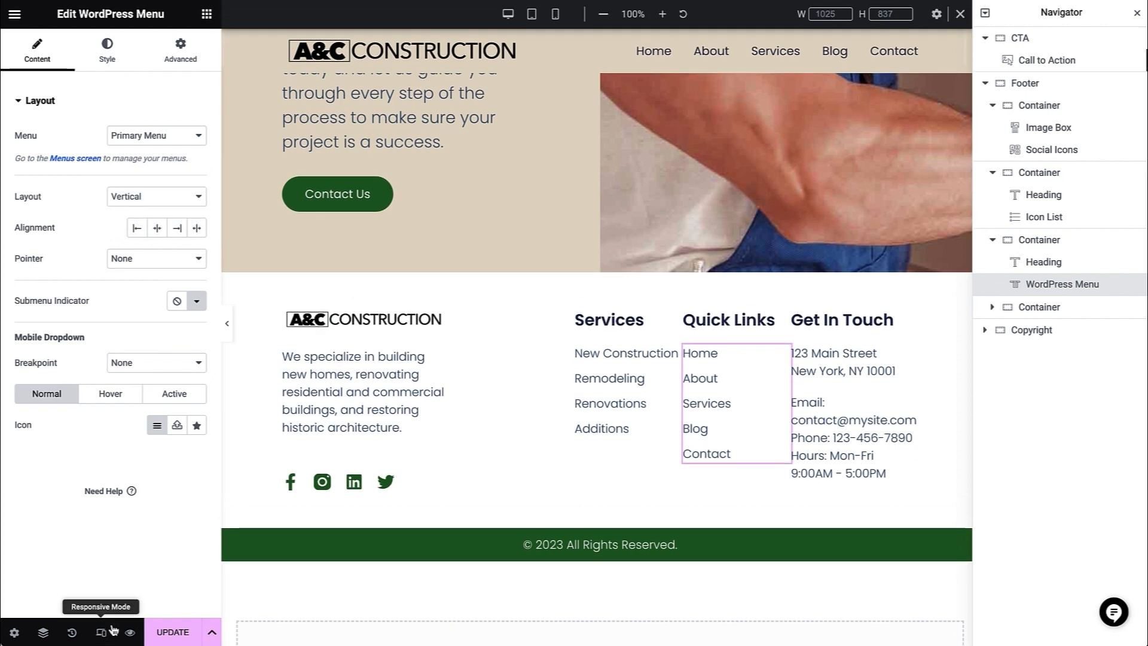
pyautogui.click(560, 15)
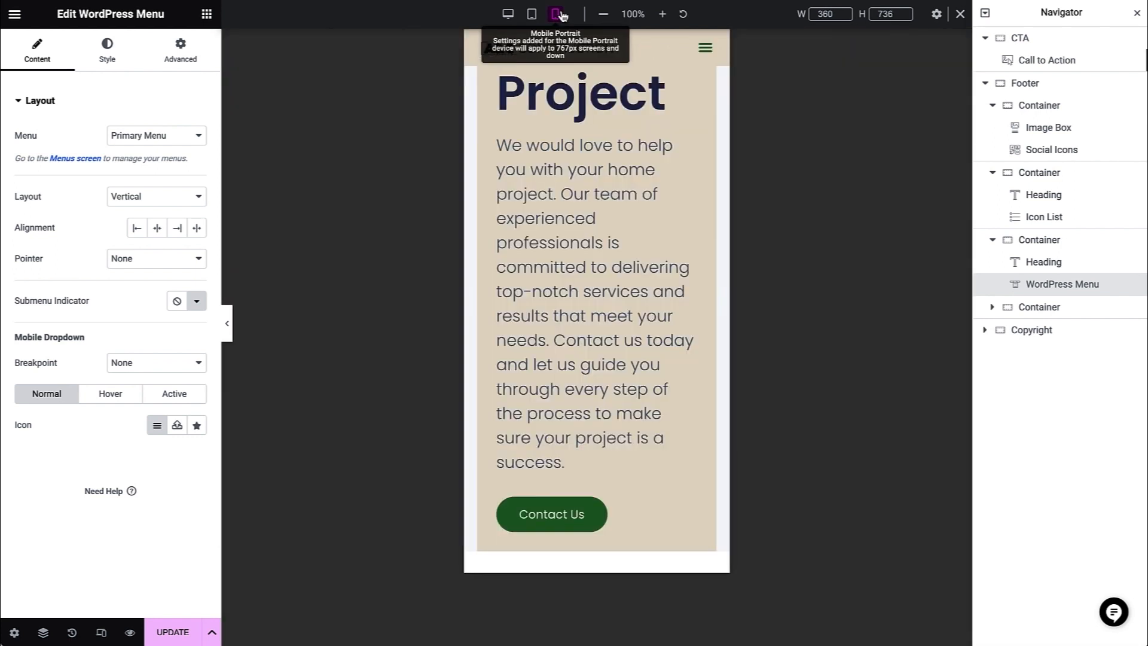
pyautogui.scroll(-1, 584, 293)
pyautogui.scroll(-1, 583, 296)
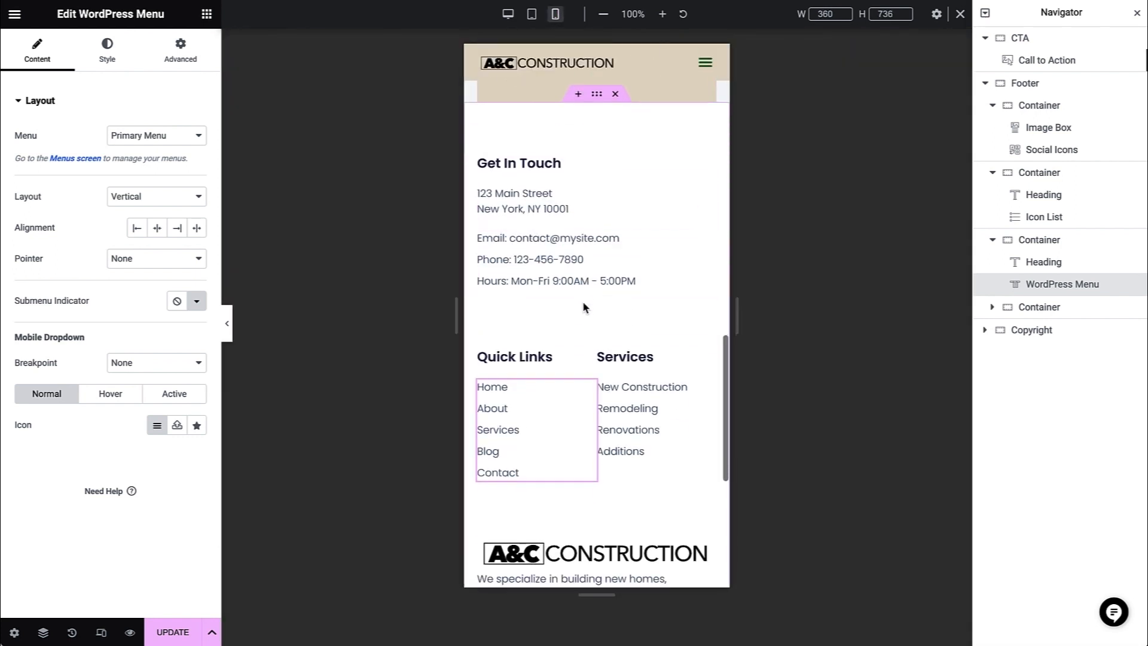
pyautogui.click(509, 22)
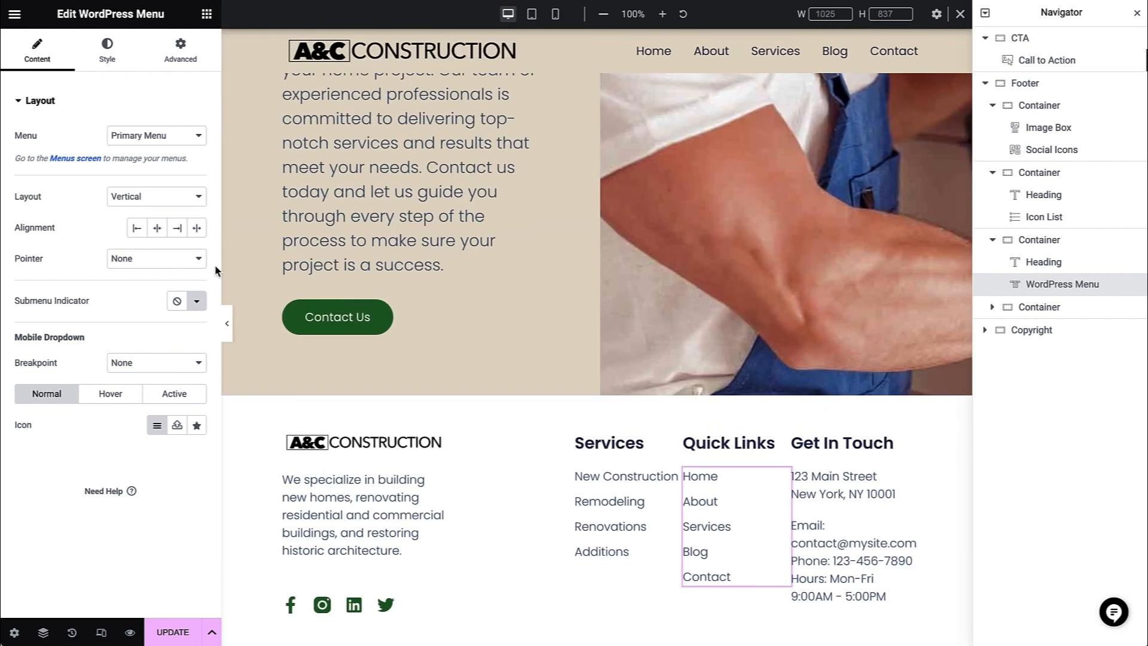
pyautogui.click(141, 364)
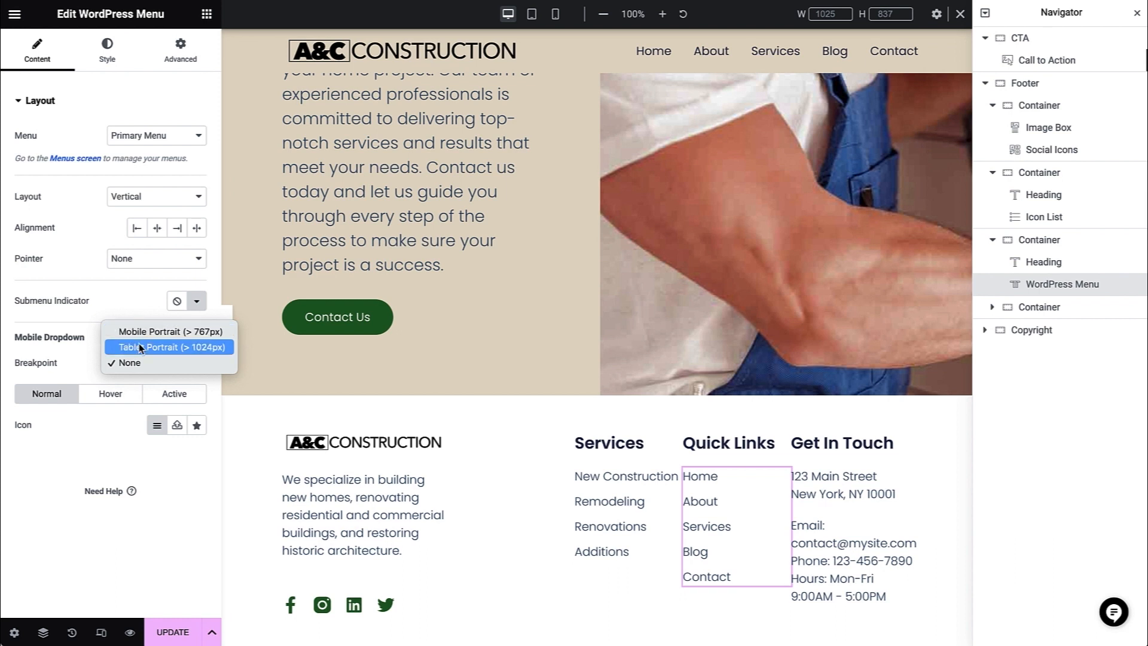
pyautogui.click(133, 364)
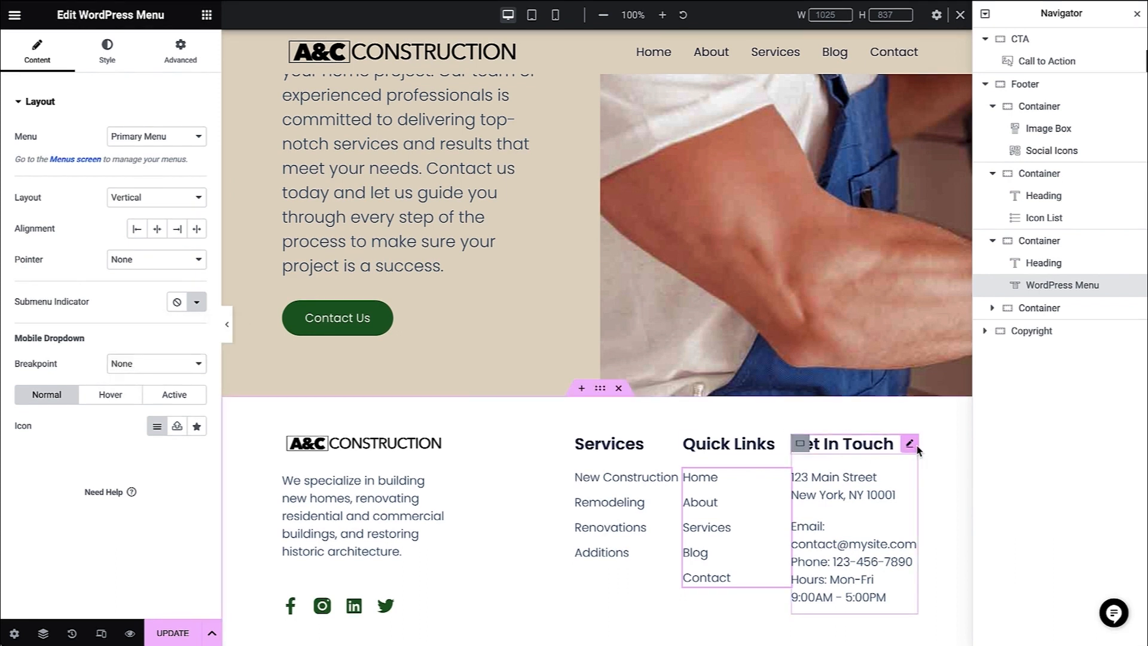
# - Delete the street address text block from the footer's Get In Touch column
pyautogui.click(914, 447)
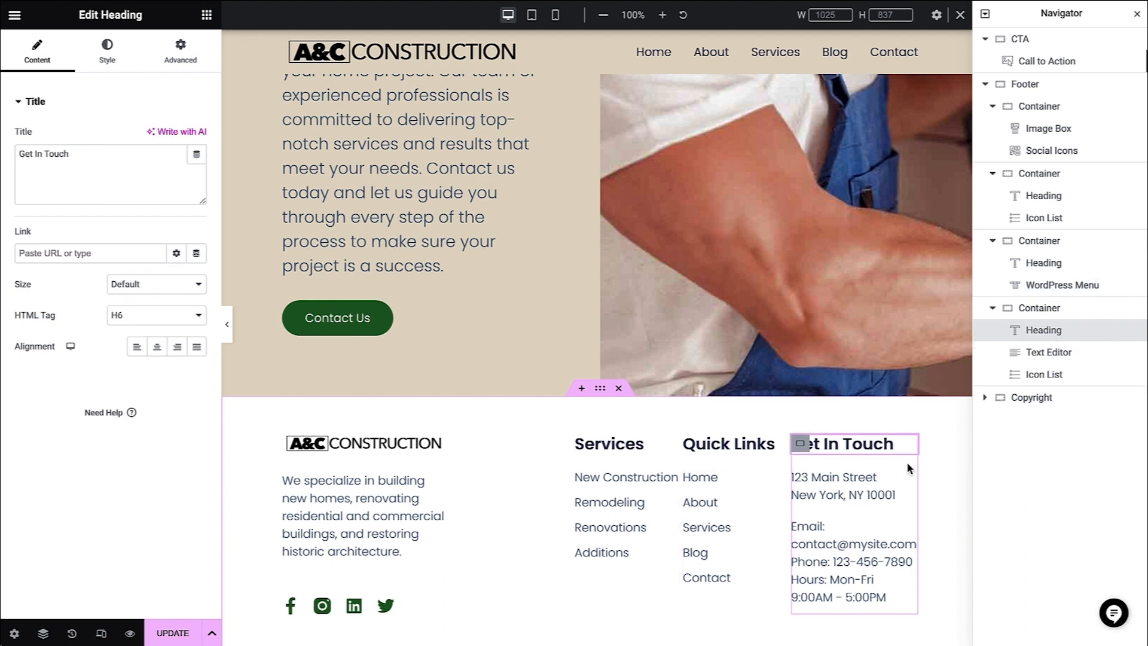
pyautogui.click(909, 481)
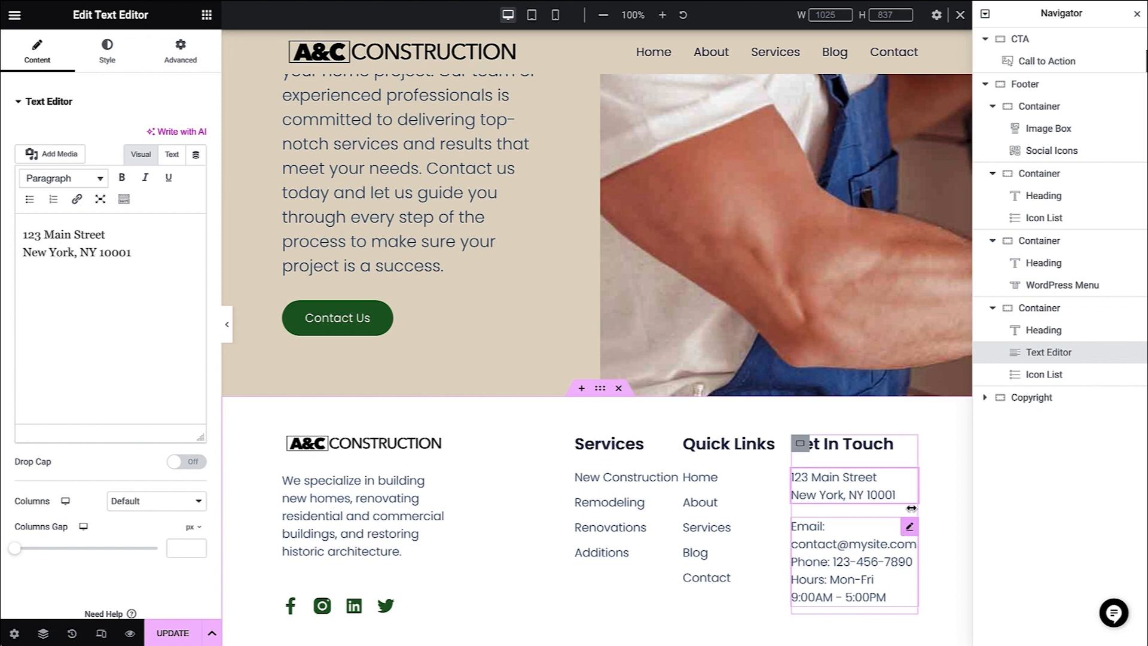
pyautogui.rightClick(908, 481)
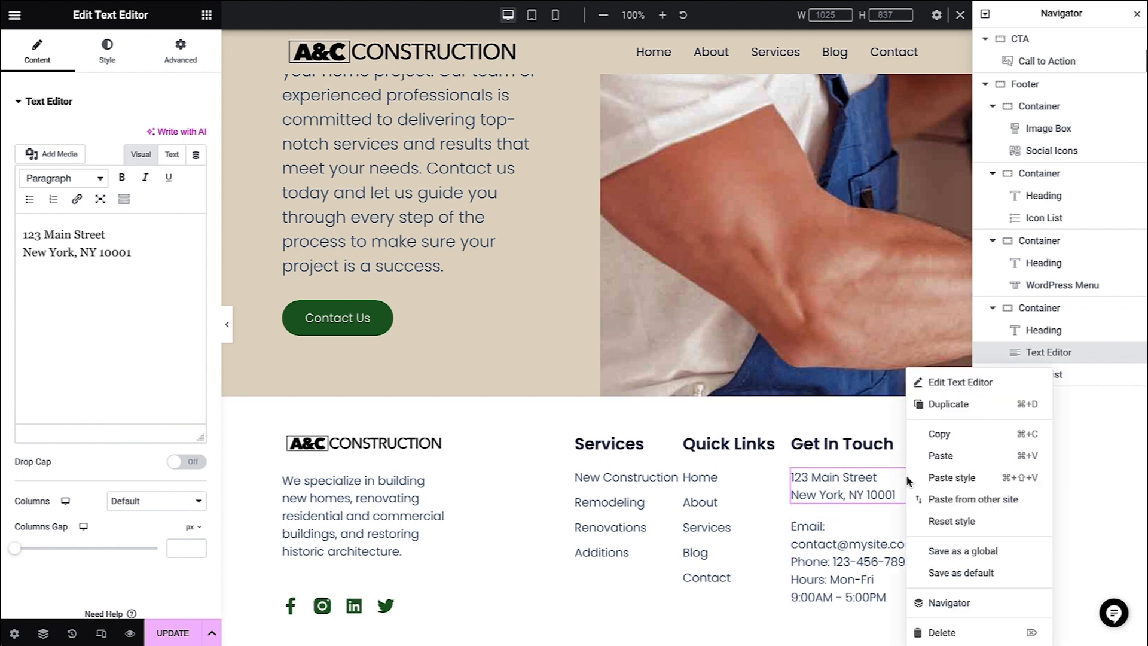
pyautogui.click(937, 635)
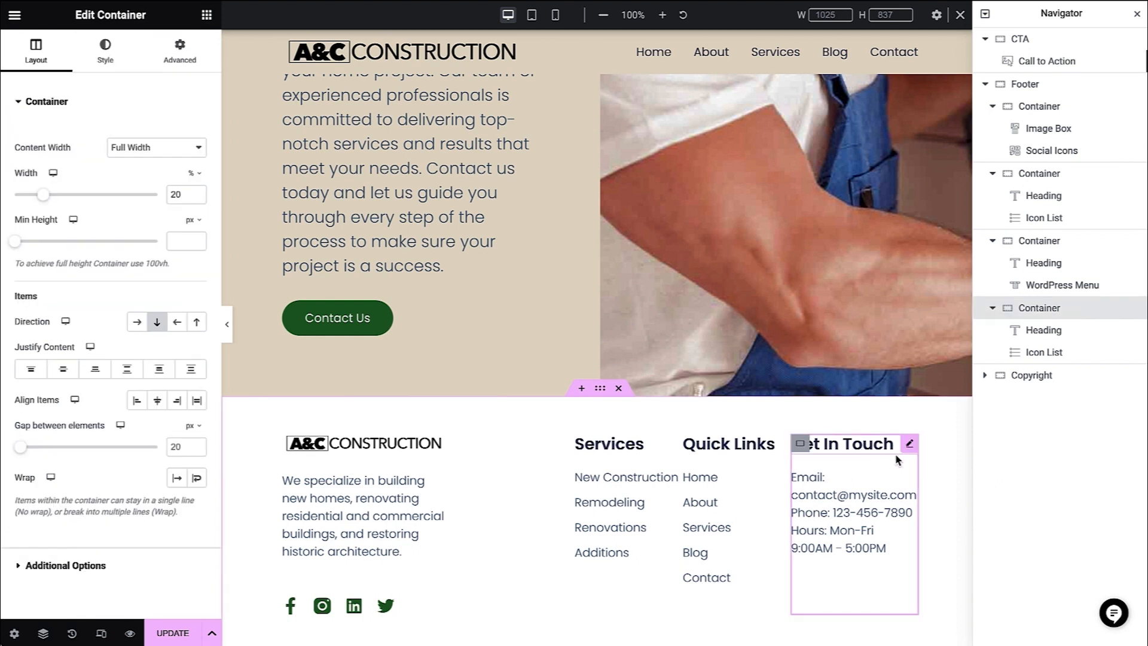
# - Replace the phone number in the Get In Touch list's phone item and in its contact link
pyautogui.click(908, 479)
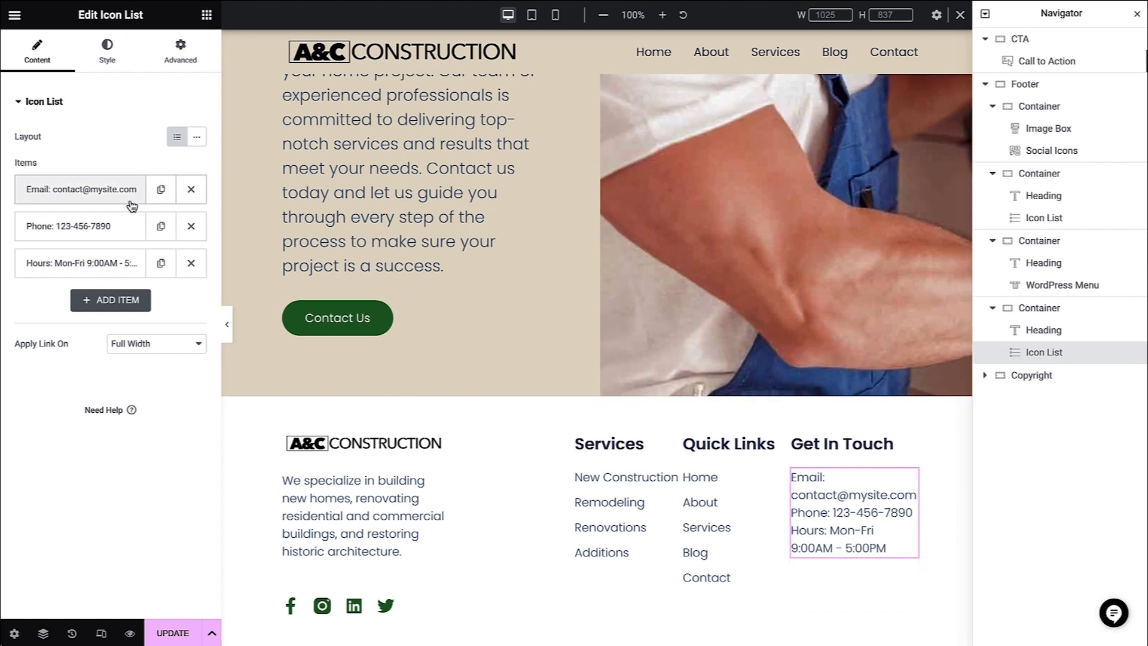
pyautogui.click(130, 230)
pyautogui.moveTo(115, 280); pyautogui.dragTo(61, 278)
pyautogui.hotkey('ctrl', 'v')
pyautogui.click(109, 426)
pyautogui.moveTo(167, 520); pyautogui.dragTo(99, 520)
pyautogui.hotkey('ctrl', 'v')
pyautogui.click(85, 255)
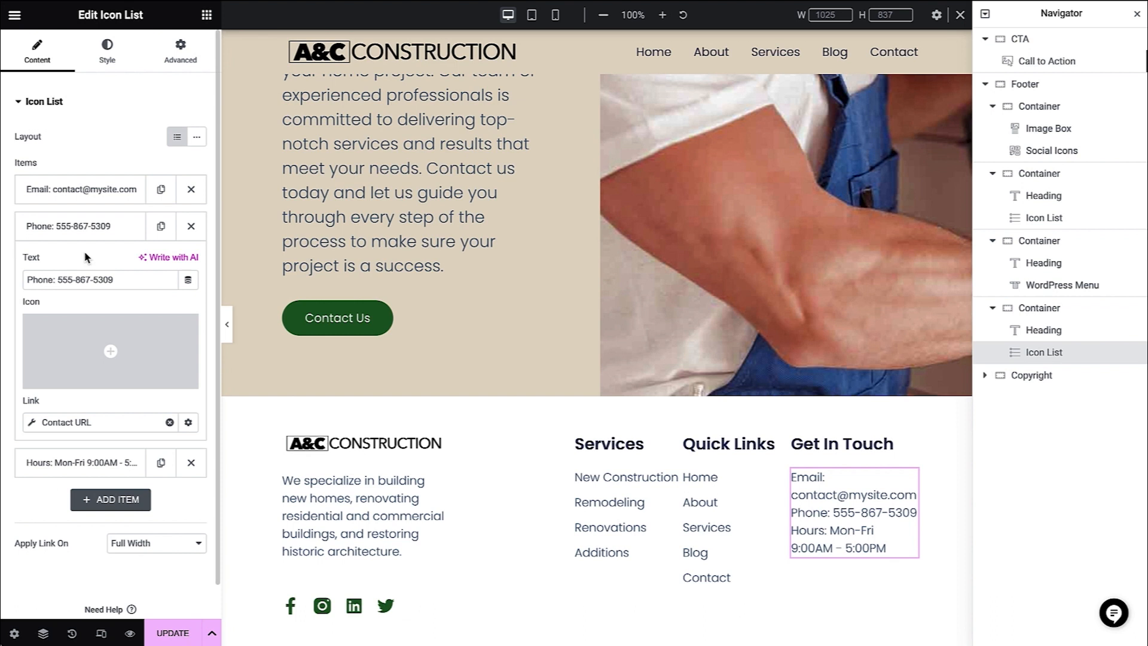
# - Add the business street address as an item without an icon and move it to the start of the Get In Touch list
pyautogui.click(91, 504)
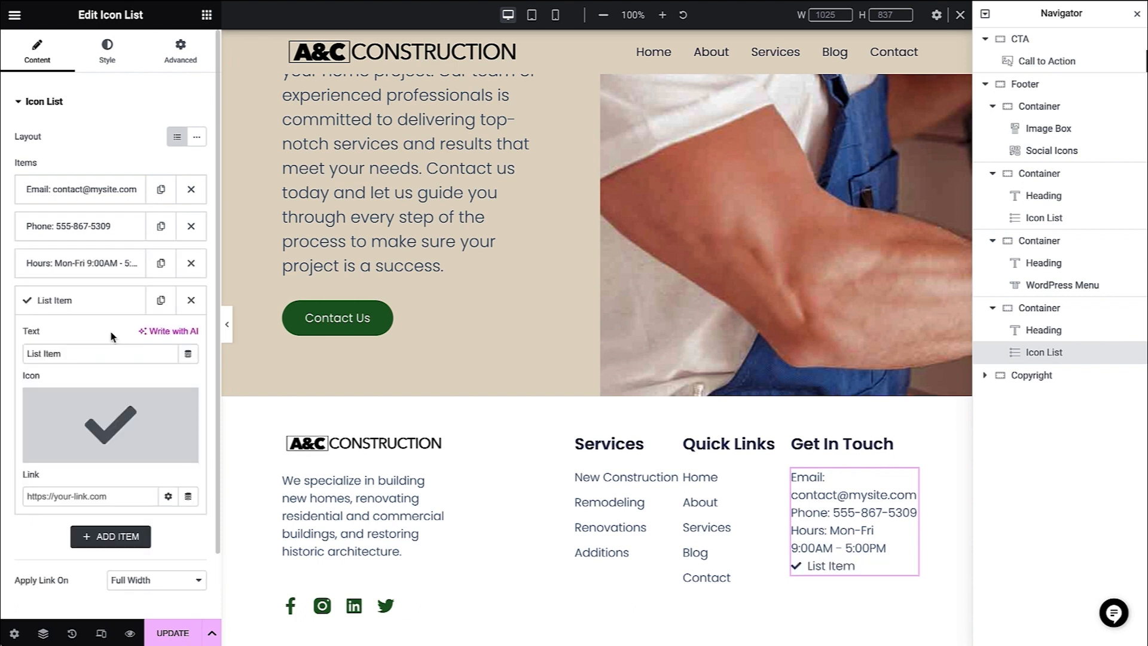
pyautogui.click(82, 353)
pyautogui.moveTo(55, 353); pyautogui.dragTo(7, 358)
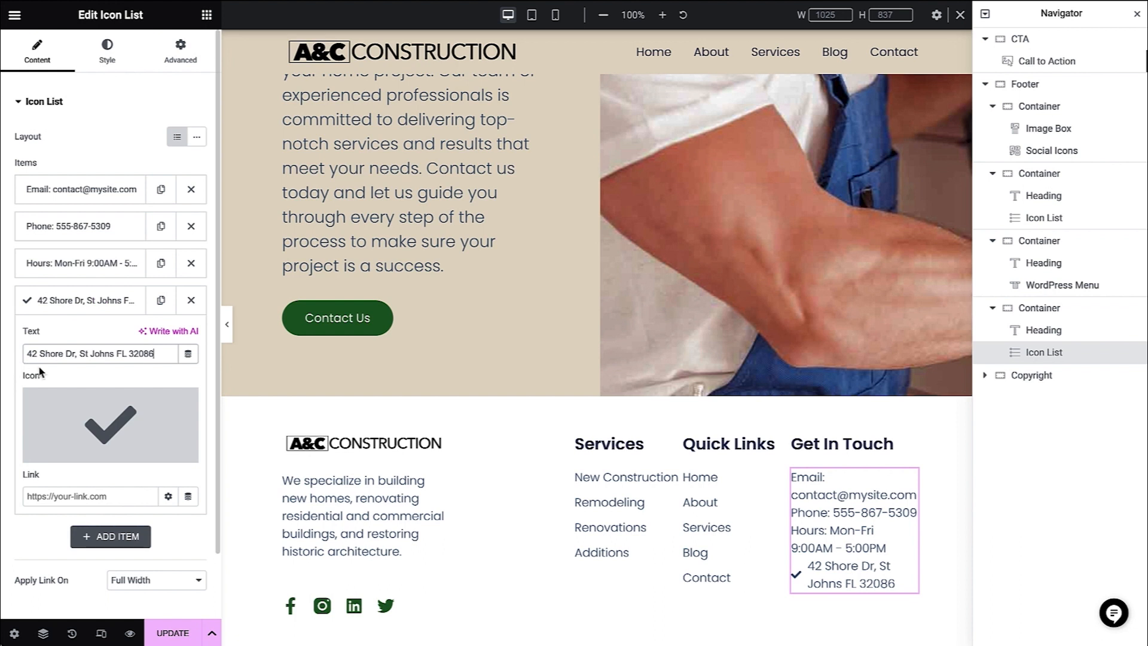
pyautogui.moveTo(67, 412)
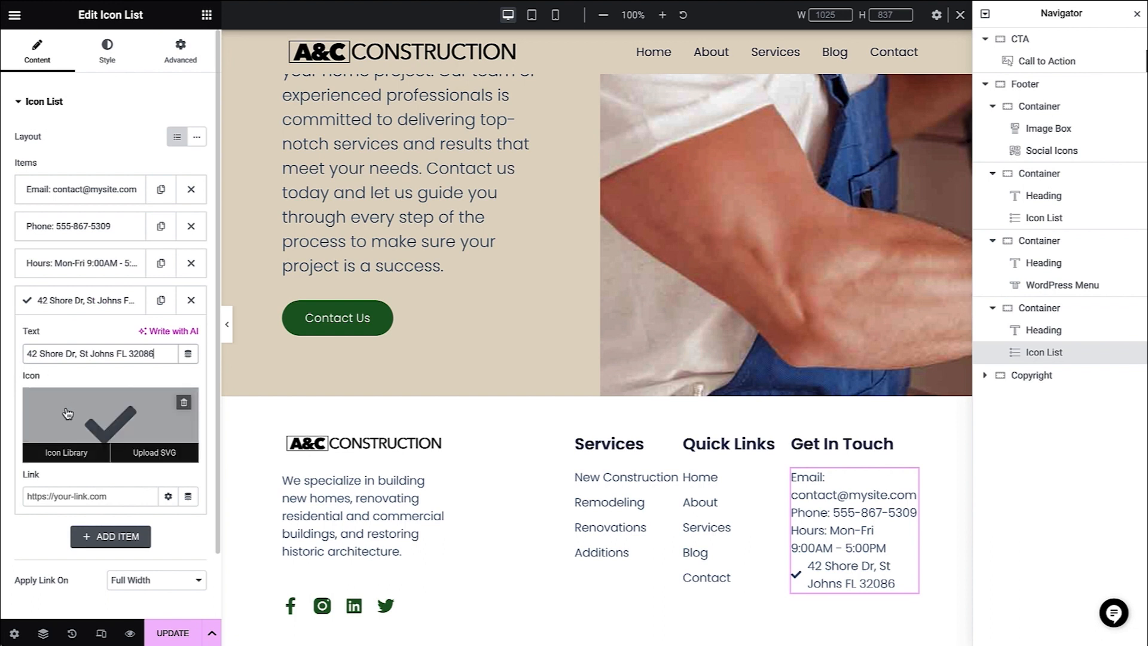
pyautogui.click(183, 404)
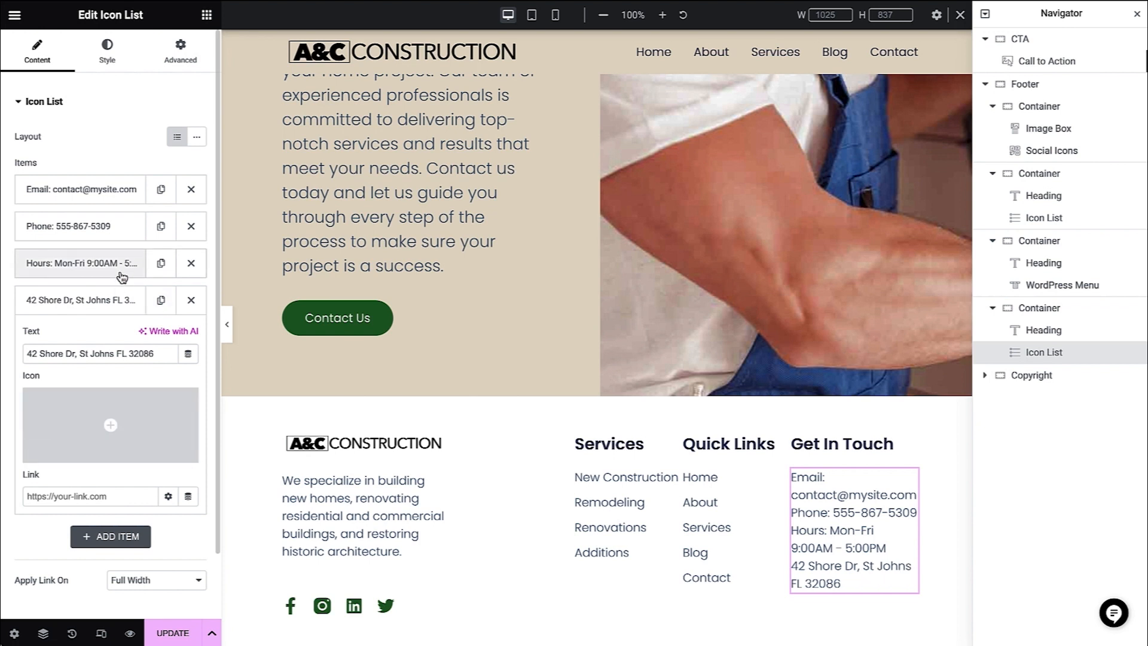
pyautogui.moveTo(121, 313); pyautogui.dragTo(109, 192)
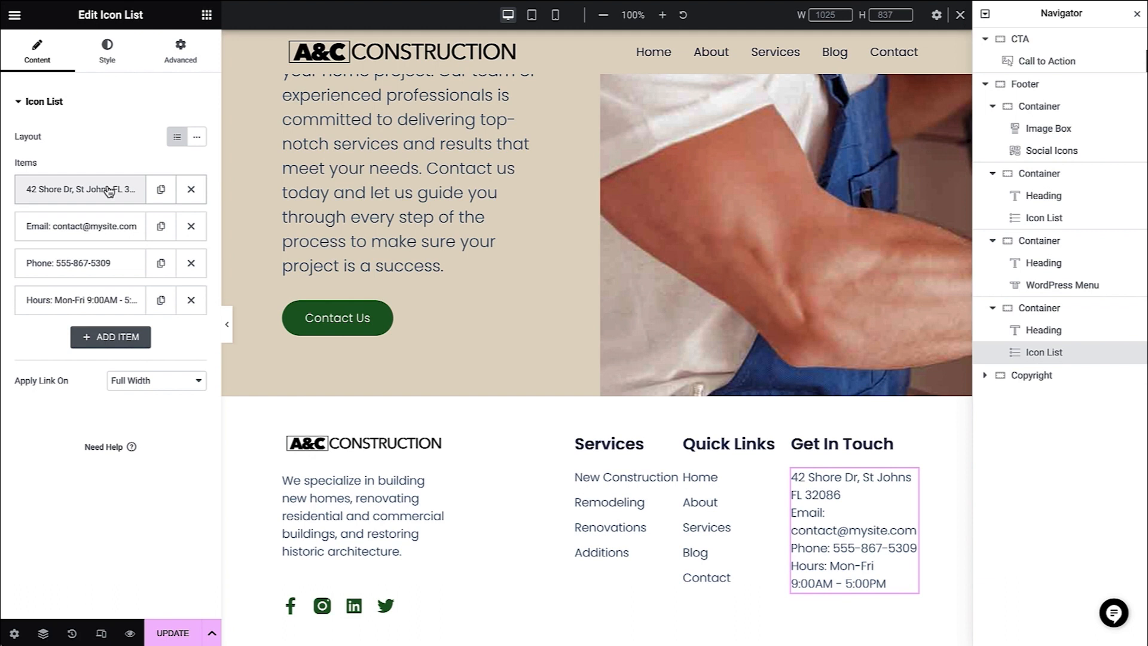
# - Add the company name "A&C-Construction-Company" after the © symbol in the text before the copyright heading's dynamic year
pyautogui.scroll(-5, 938, 451)
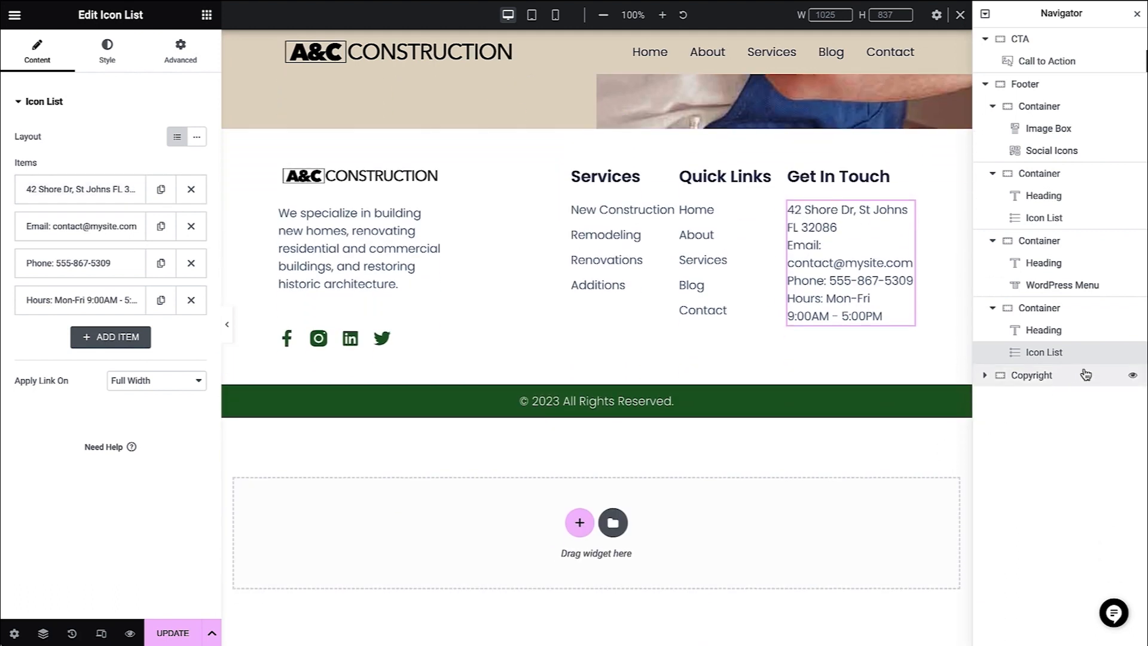
pyautogui.click(1086, 374)
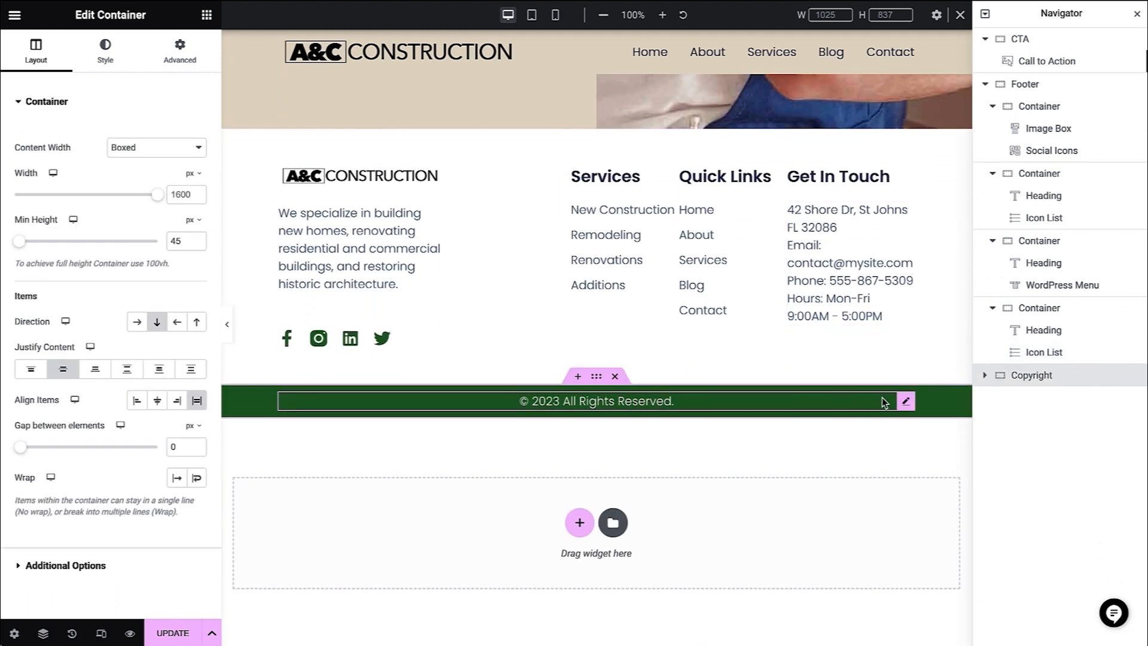
pyautogui.click(883, 400)
pyautogui.click(116, 161)
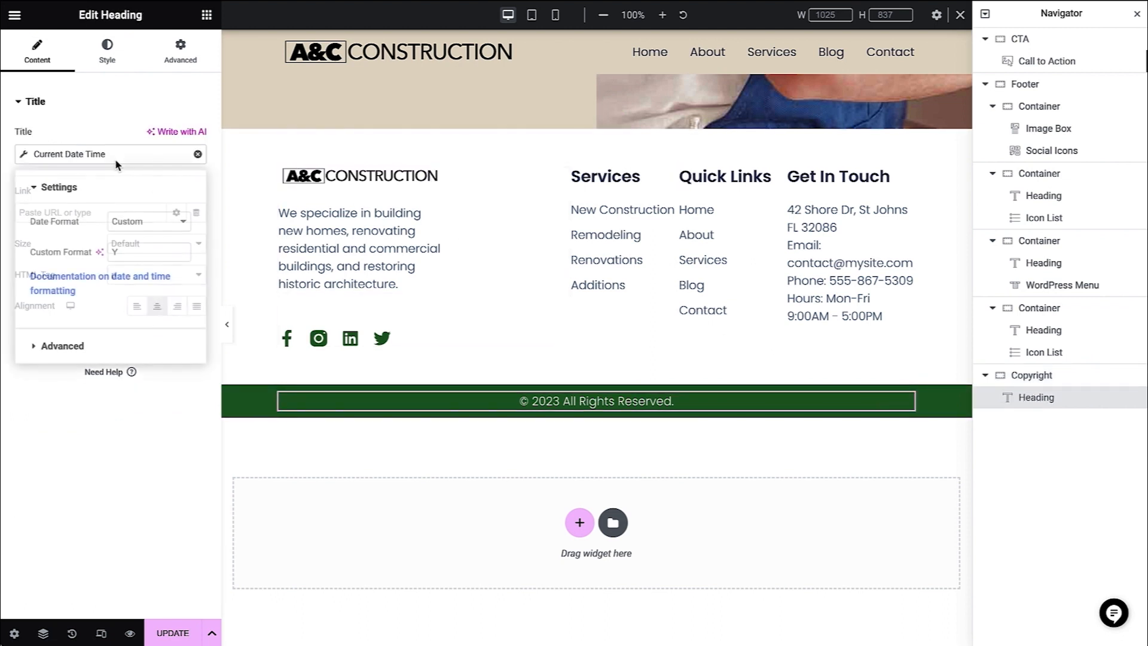
pyautogui.click(133, 252)
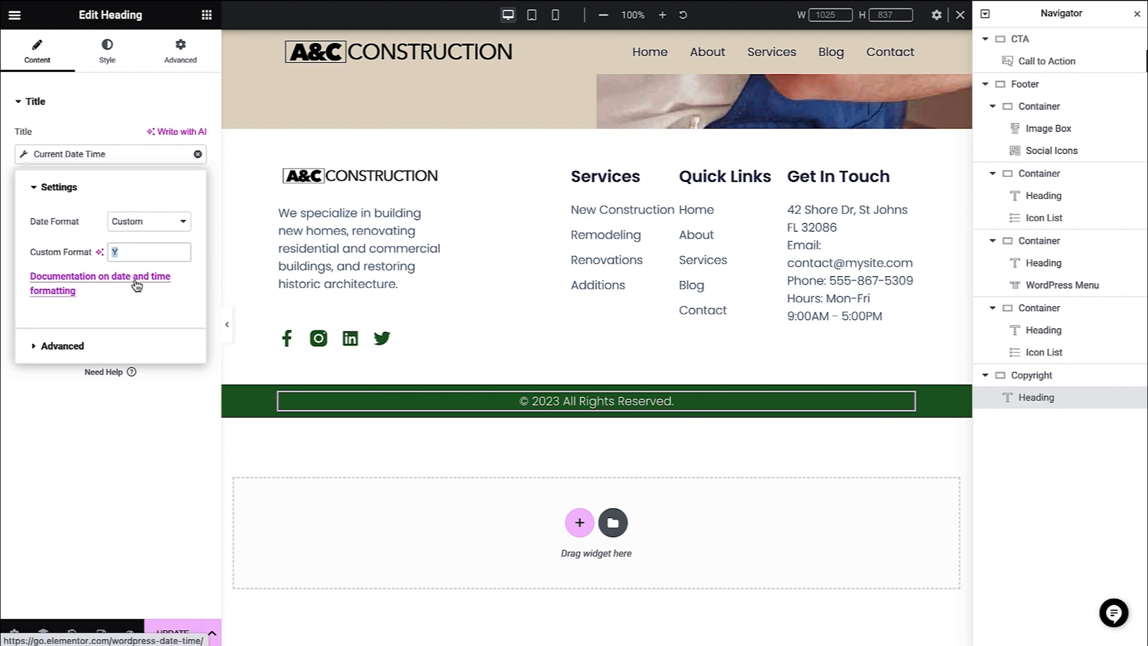
pyautogui.click(113, 345)
pyautogui.write('A&C-Construction-Company')
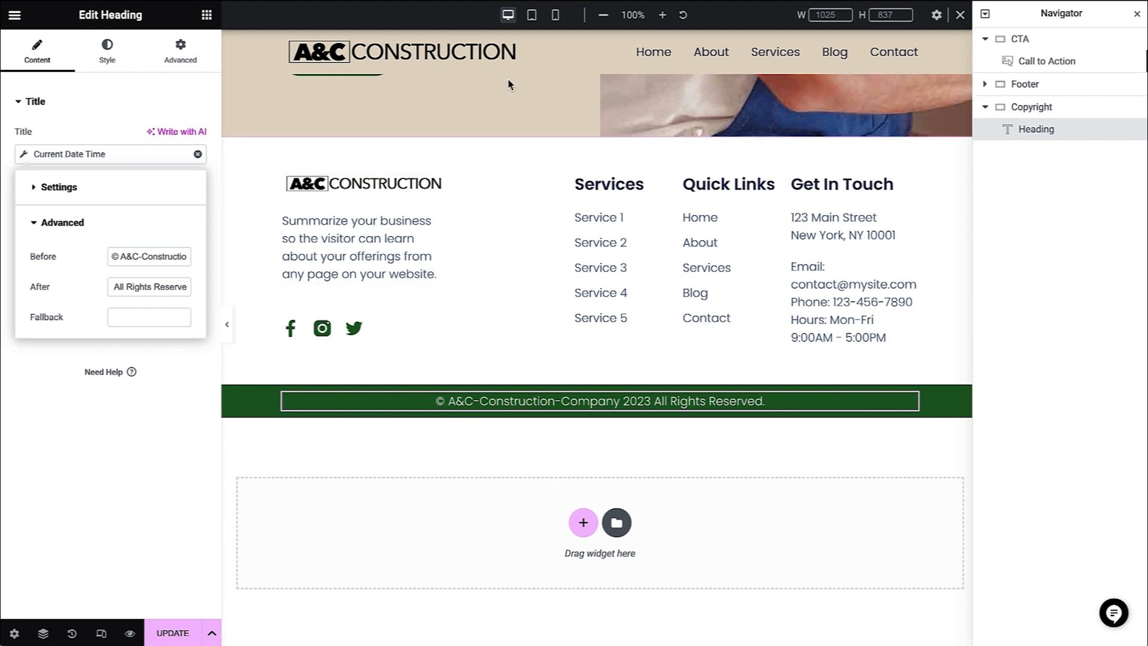
# - Preview the footer in tablet and mobile views and update the footer template
pyautogui.click(532, 15)
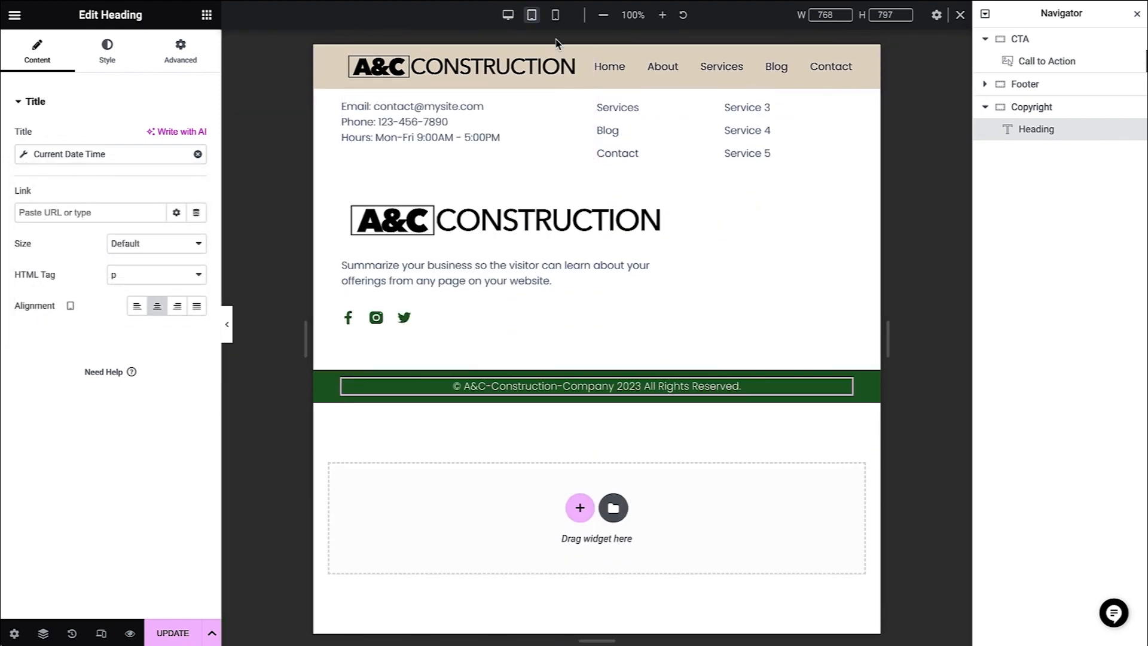
pyautogui.click(556, 15)
pyautogui.scroll(-6, 562, 150)
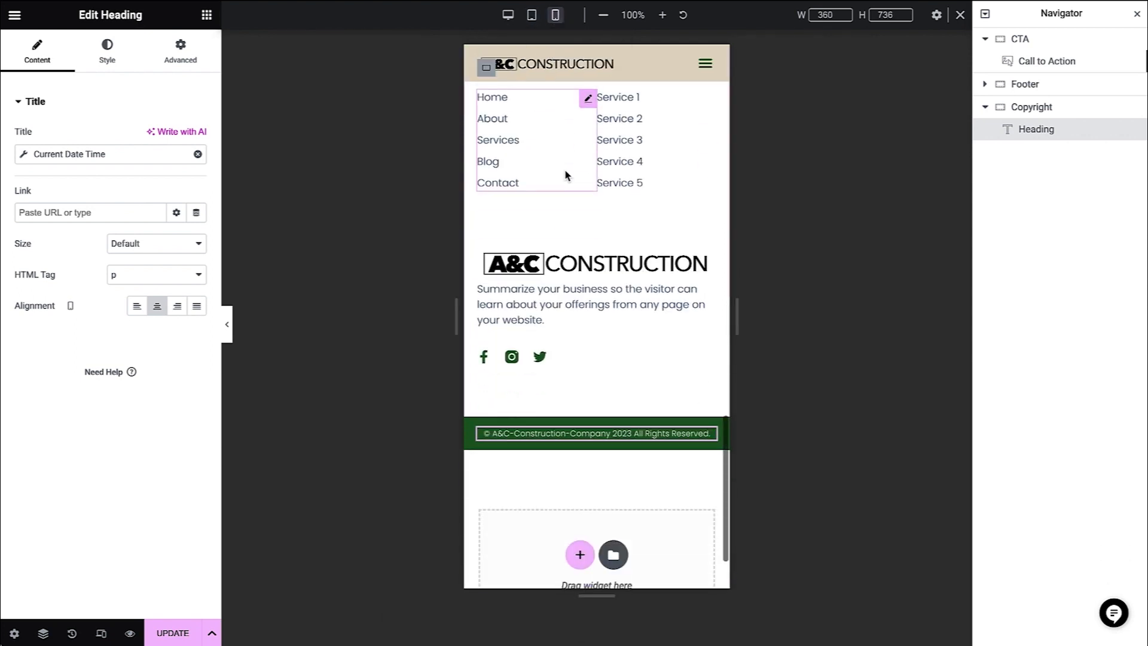
pyautogui.click(173, 631)
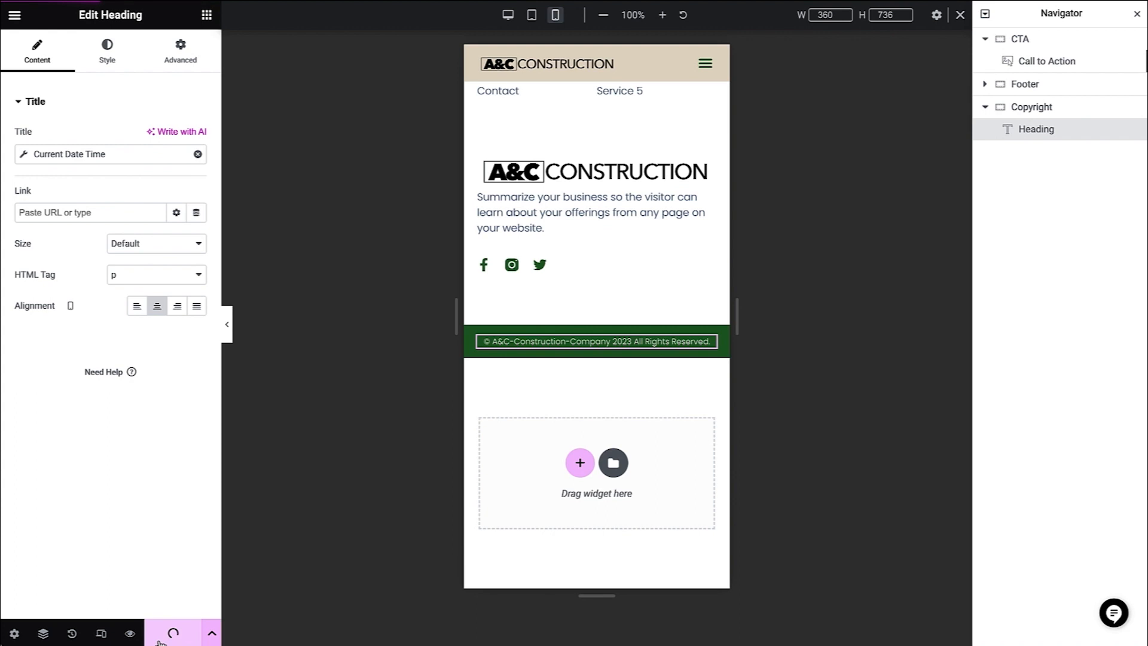
# - Exit the editor to the WordPress dashboard and view the live site's homepage down to its footer
pyautogui.click(22, 23)
pyautogui.click(102, 266)
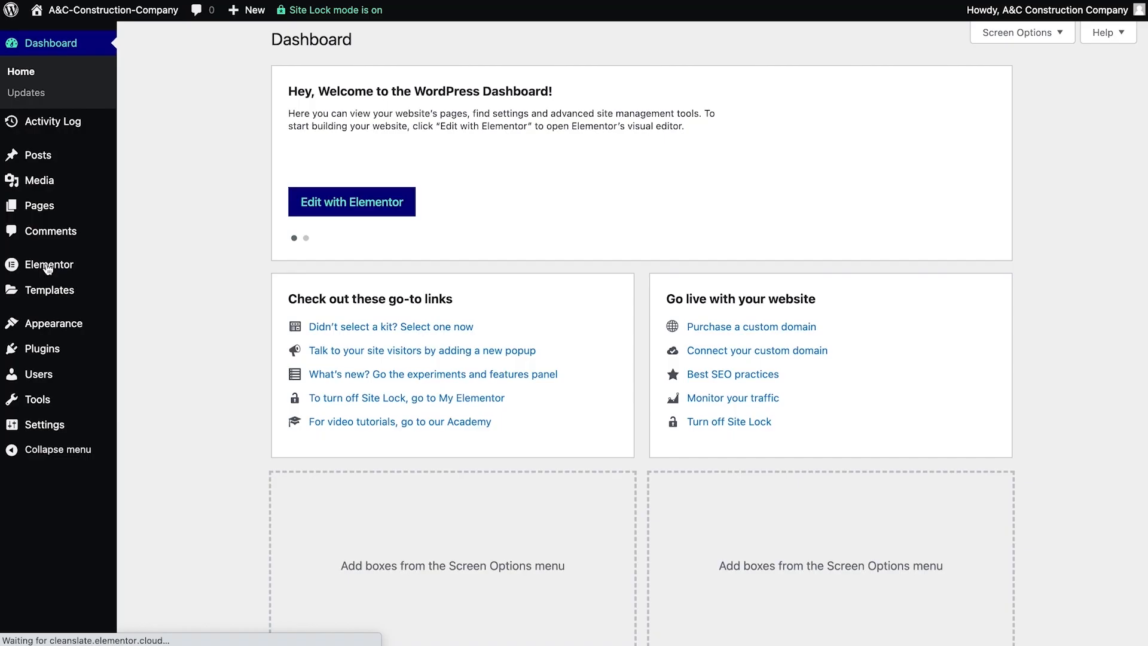
pyautogui.moveTo(89, 11)
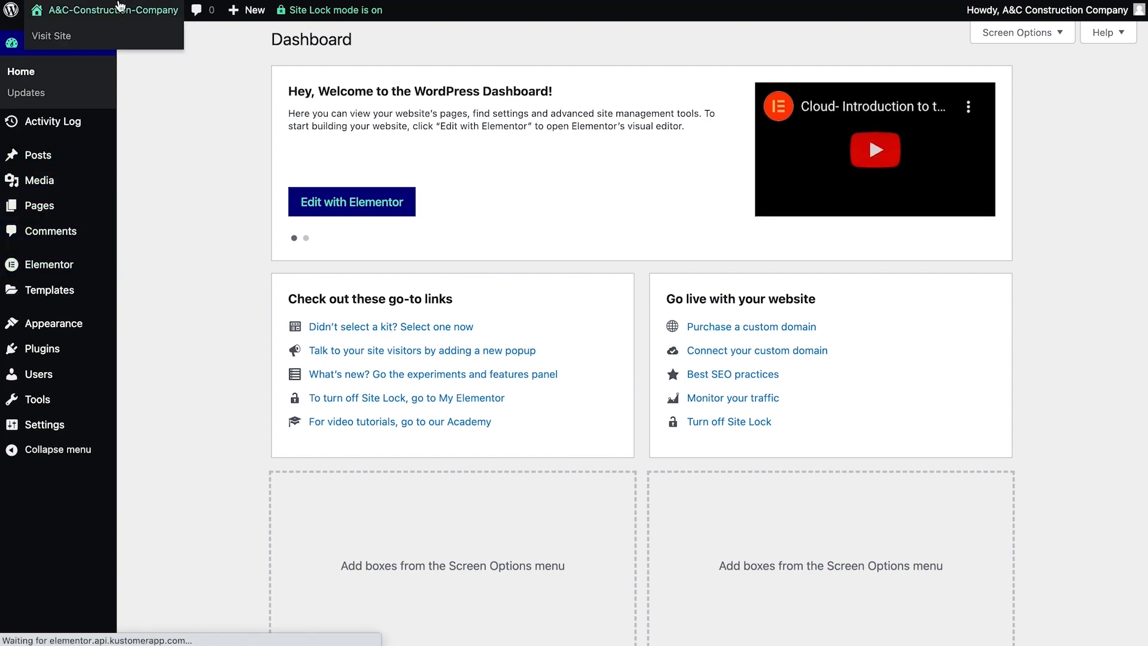
pyautogui.click(63, 37)
pyautogui.scroll(-20, 404, 225)
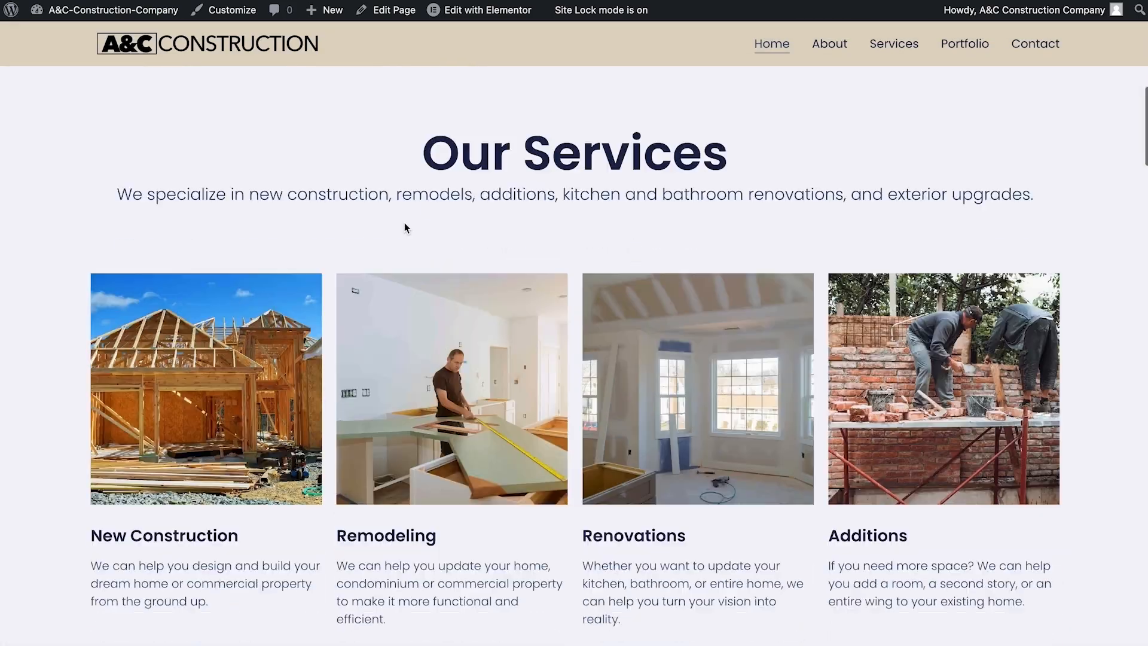
pyautogui.scroll(-20, 404, 223)
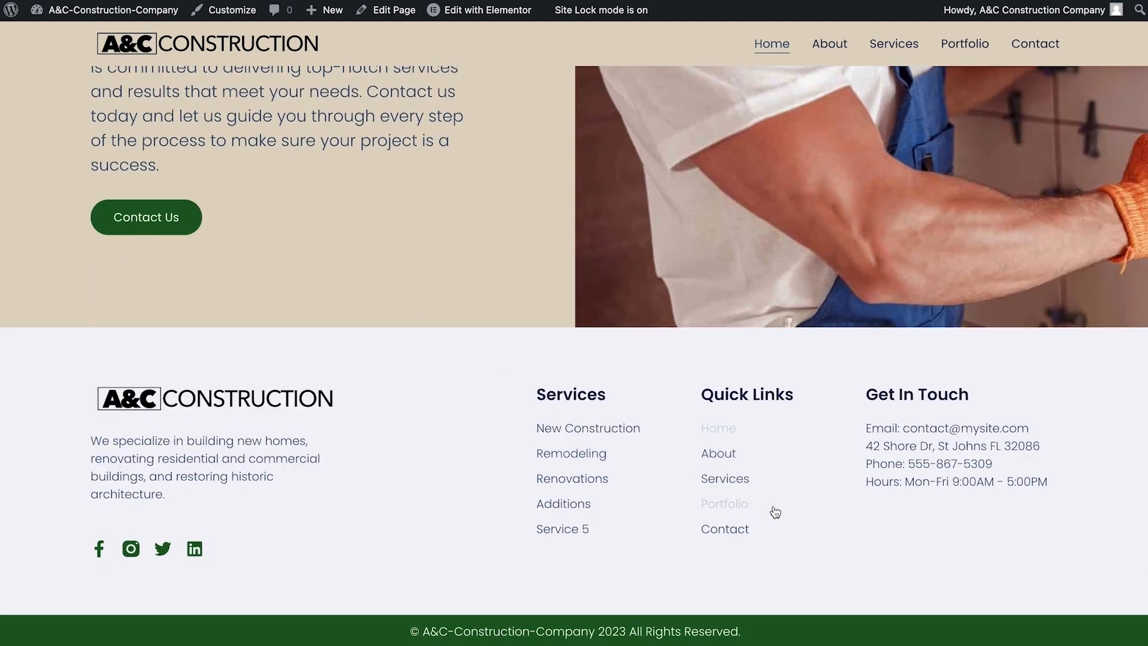
# - Return to the WordPress dashboard and check the homepage and posts page assignments in the Reading settings
pyautogui.moveTo(108, 10)
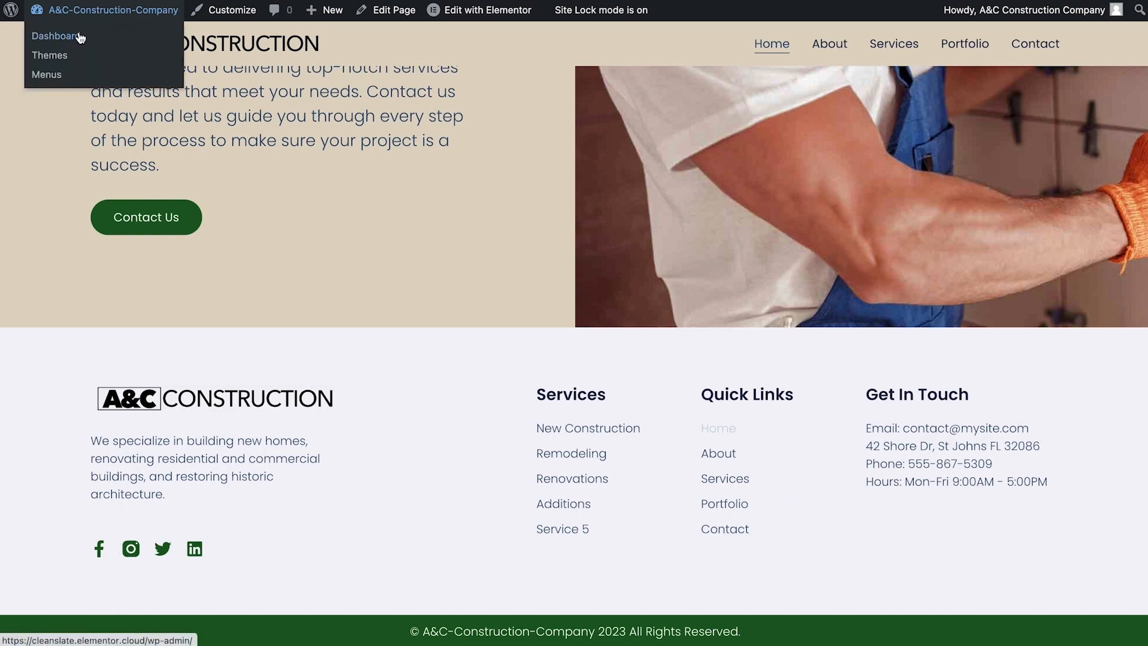
pyautogui.click(80, 35)
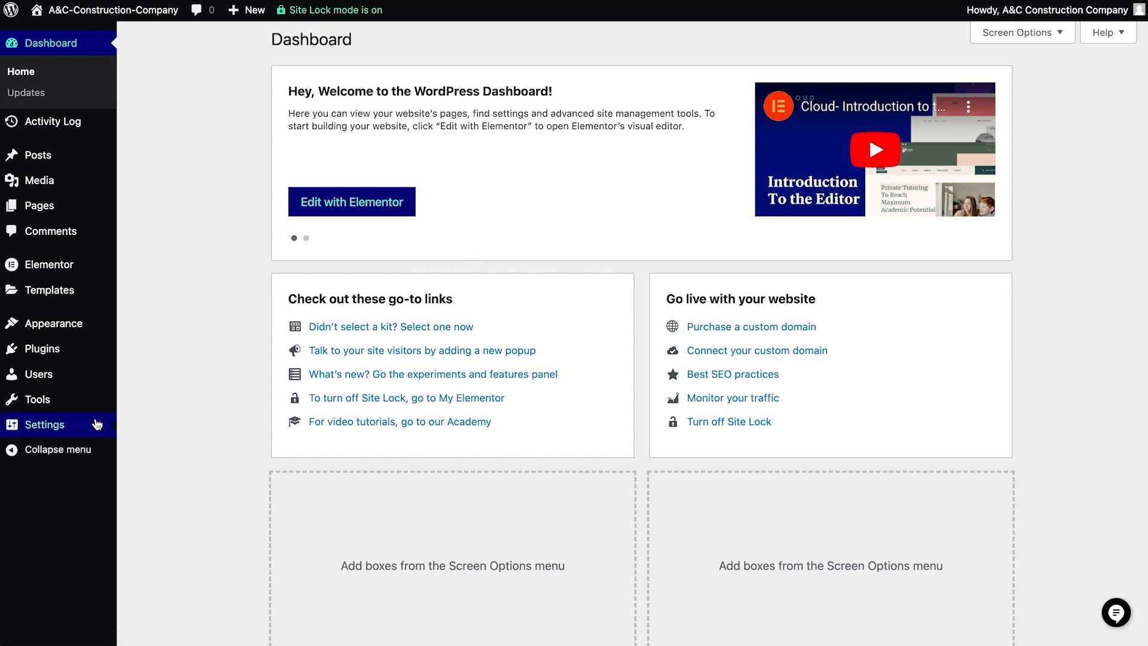
pyautogui.moveTo(90, 425)
pyautogui.click(150, 470)
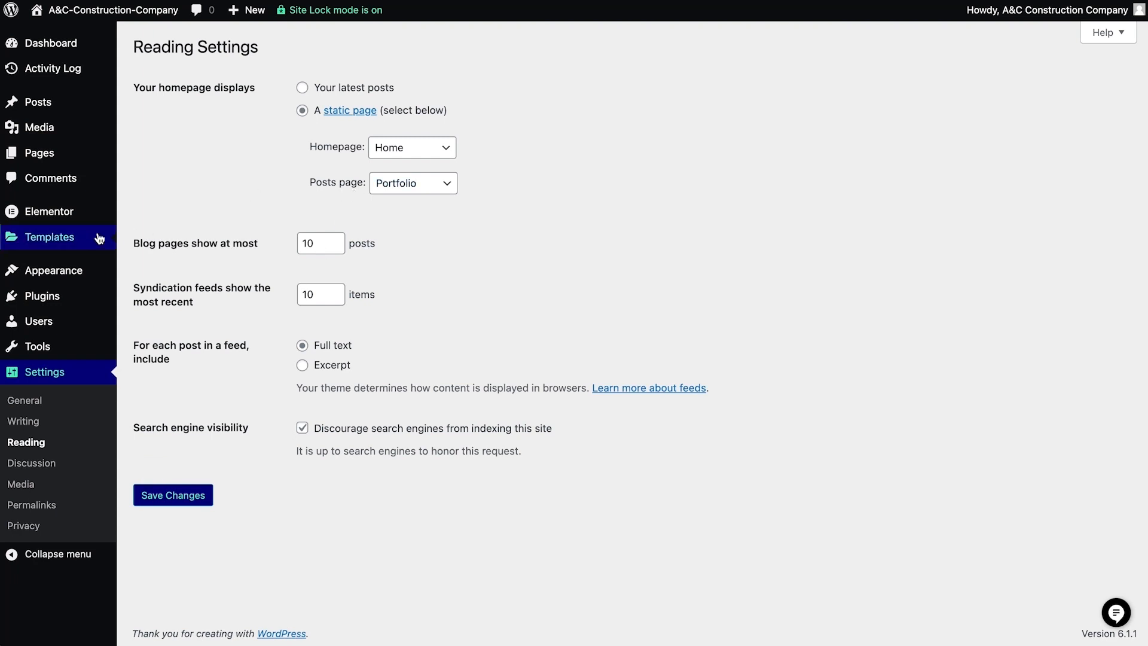
# - Open the Posts Archive template from the Theme Builder's Archive site part for editing
pyautogui.moveTo(89, 237)
pyautogui.click(172, 285)
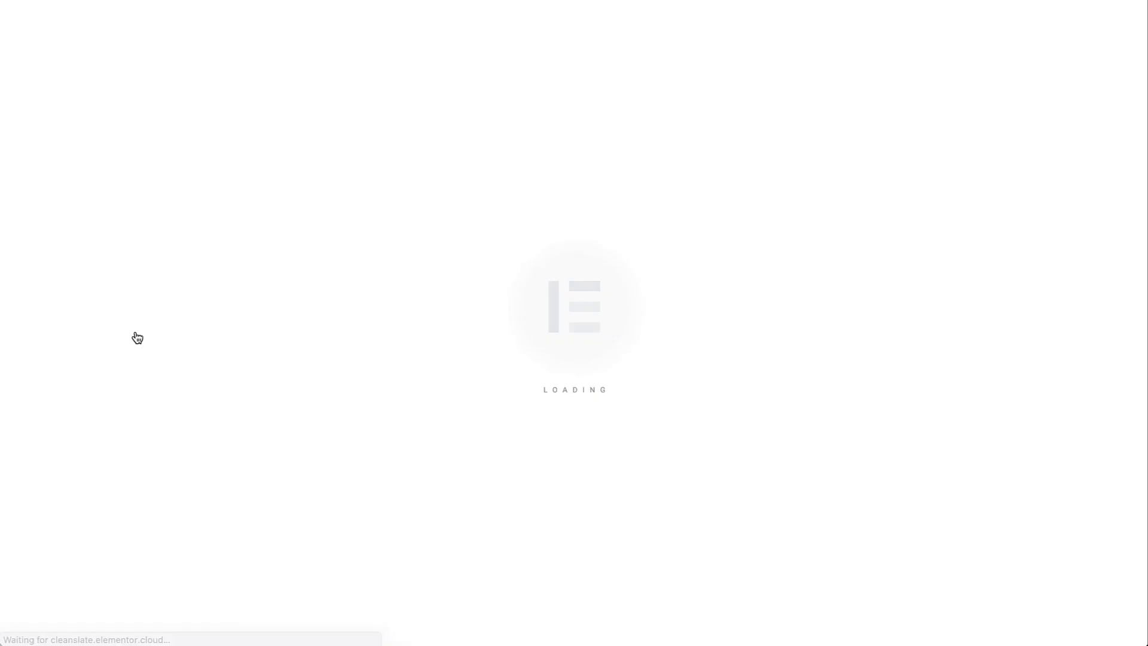
pyautogui.click(491, 289)
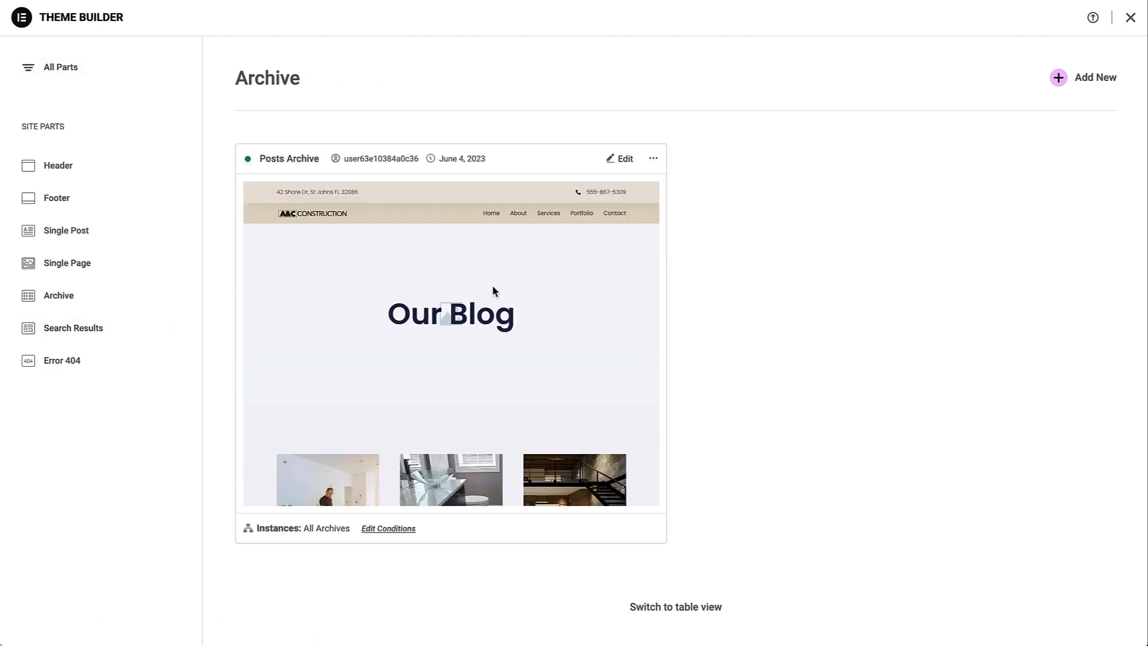
pyautogui.click(625, 158)
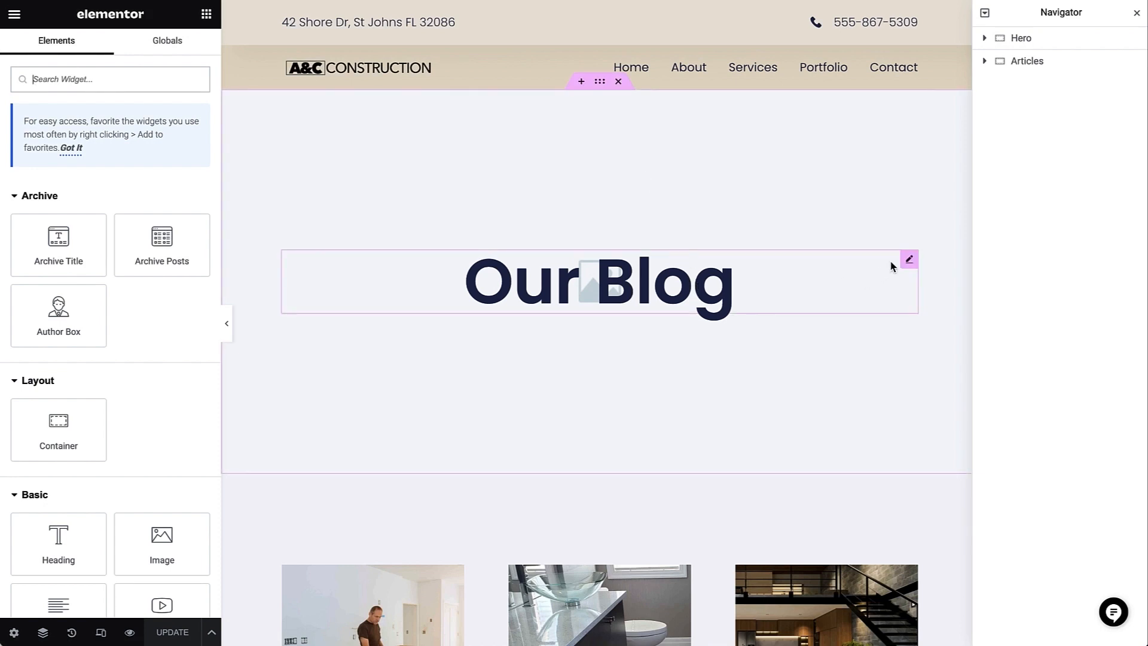
# - Change the archive's hero heading to "Our Portfolio"
pyautogui.click(909, 259)
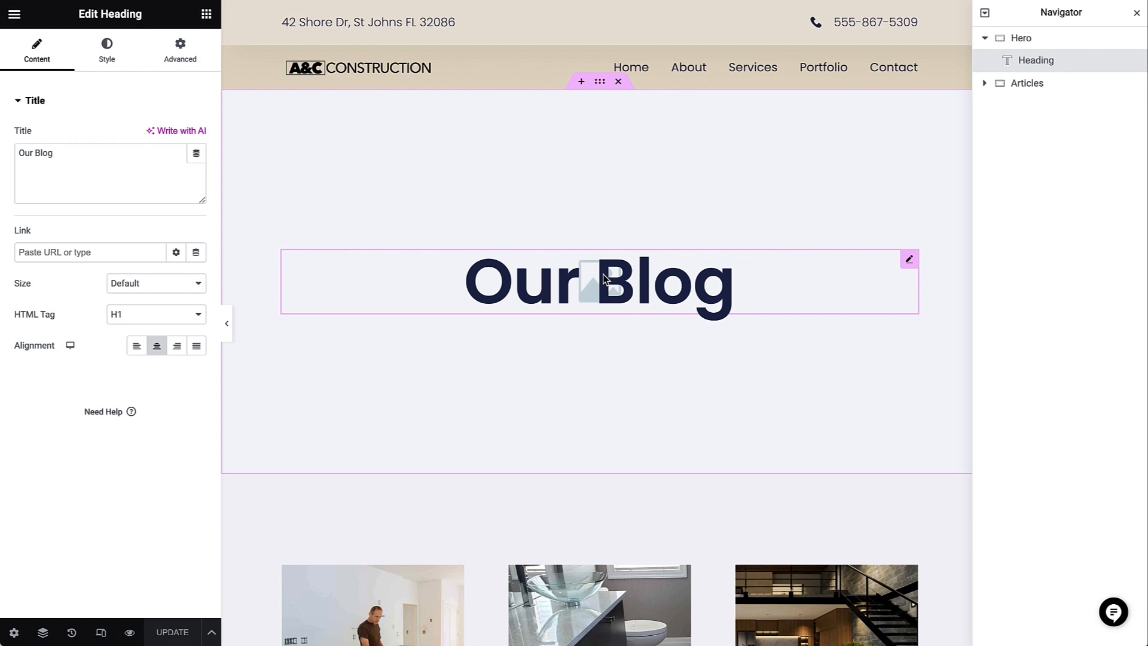
pyautogui.click(604, 278)
pyautogui.moveTo(596, 279); pyautogui.dragTo(730, 280)
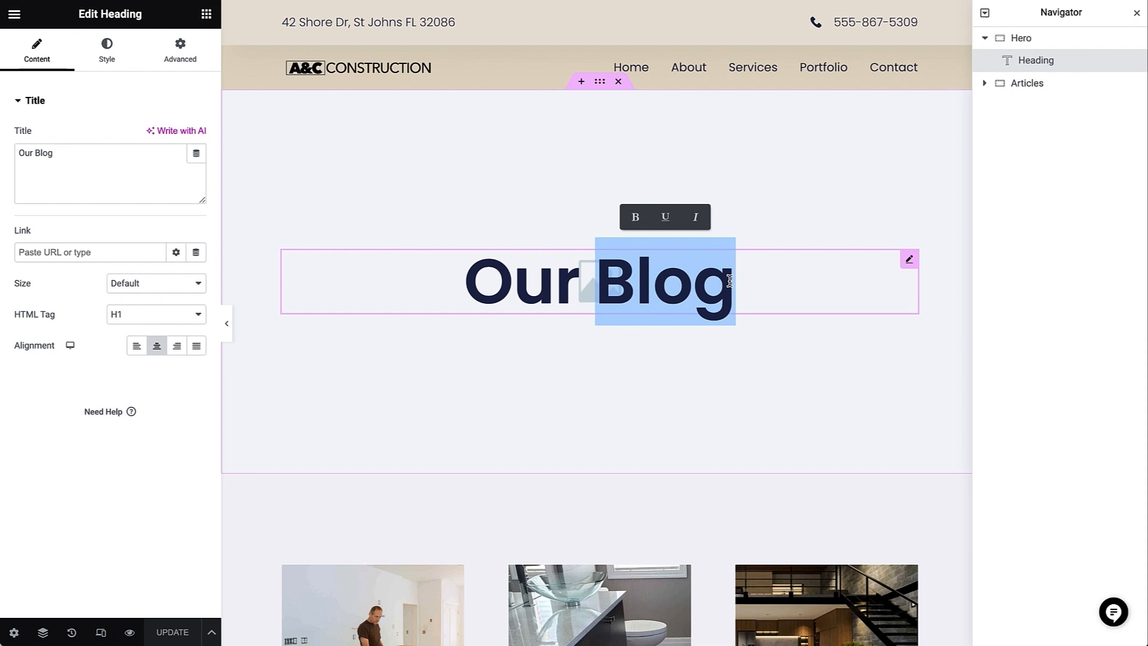
pyautogui.write('Portfol')
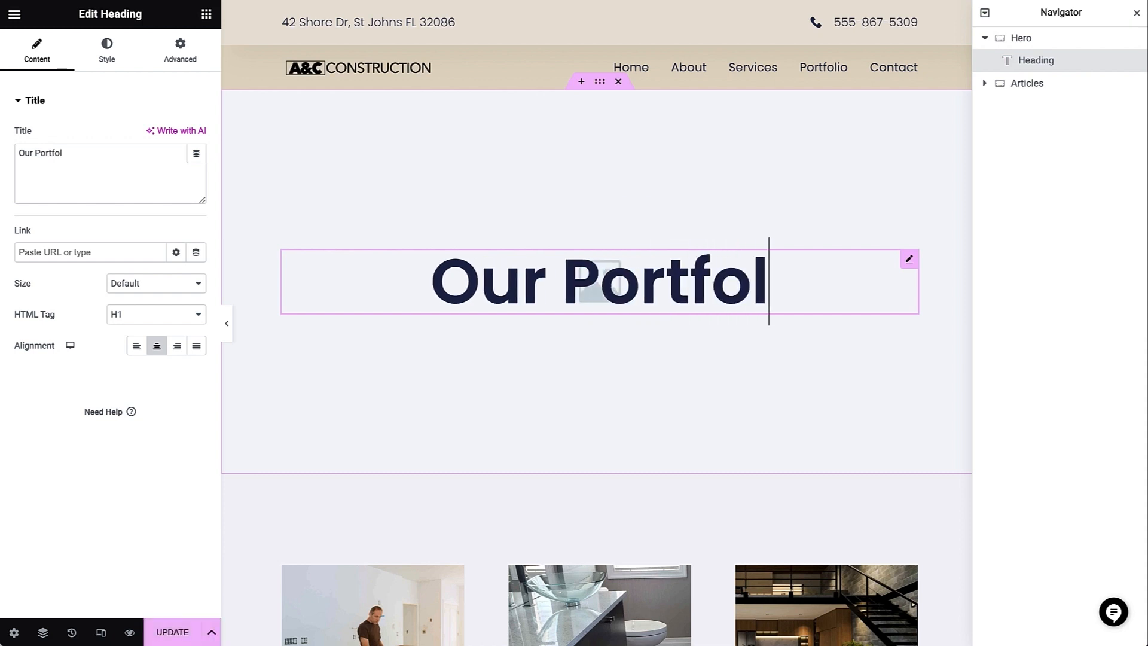
pyautogui.write('io')
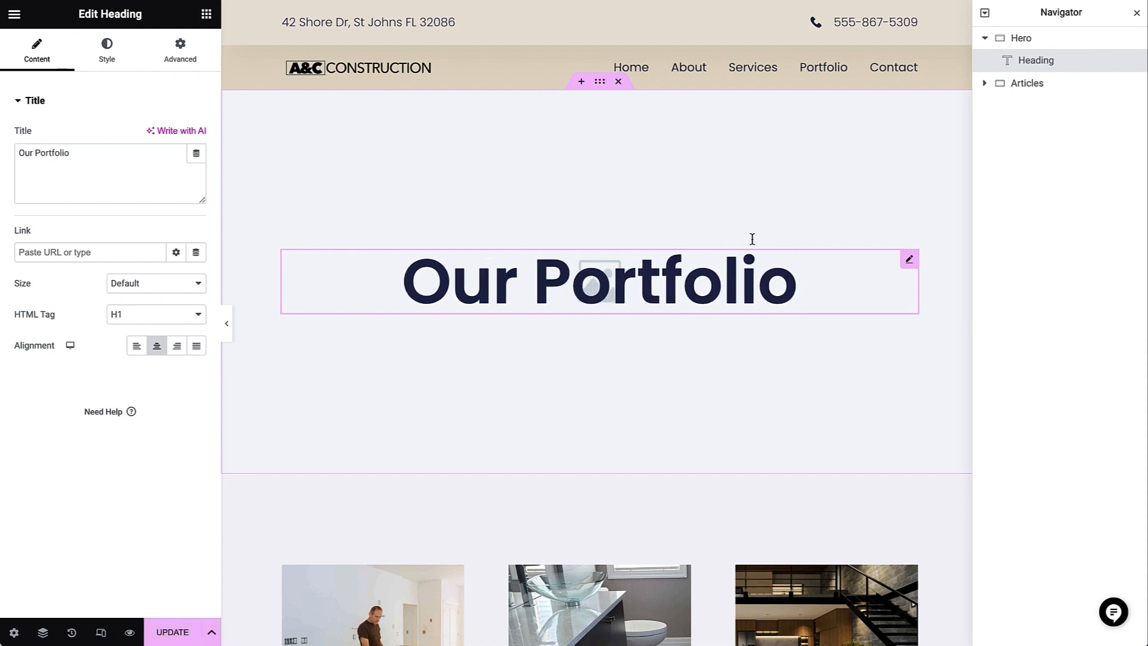
pyautogui.click(606, 89)
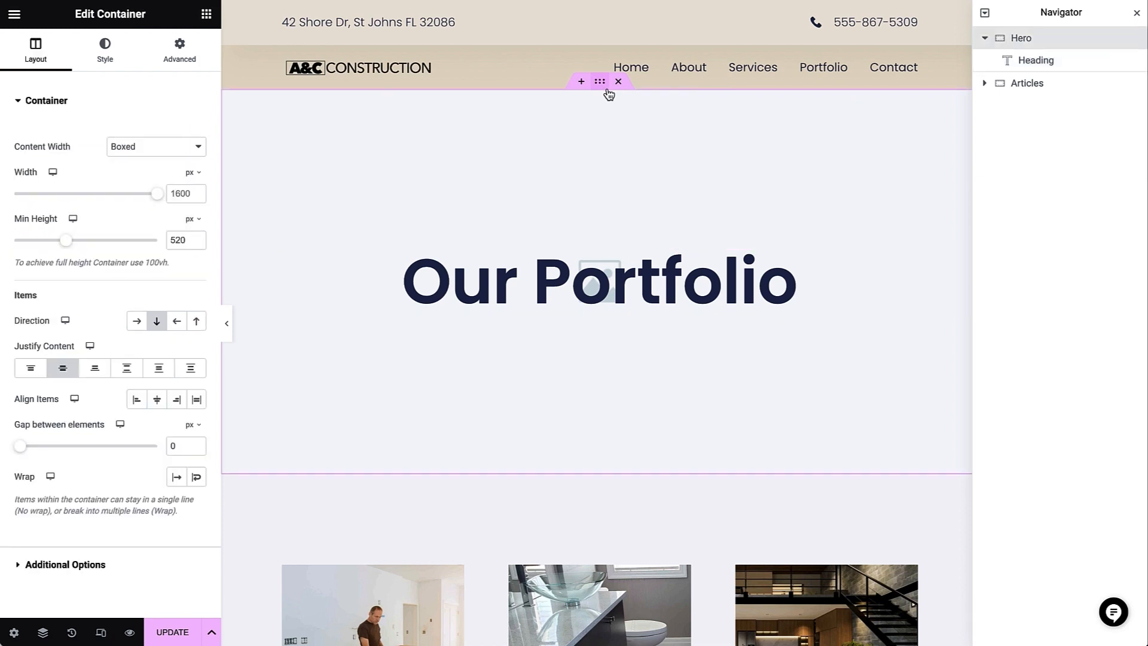
pyautogui.click(118, 61)
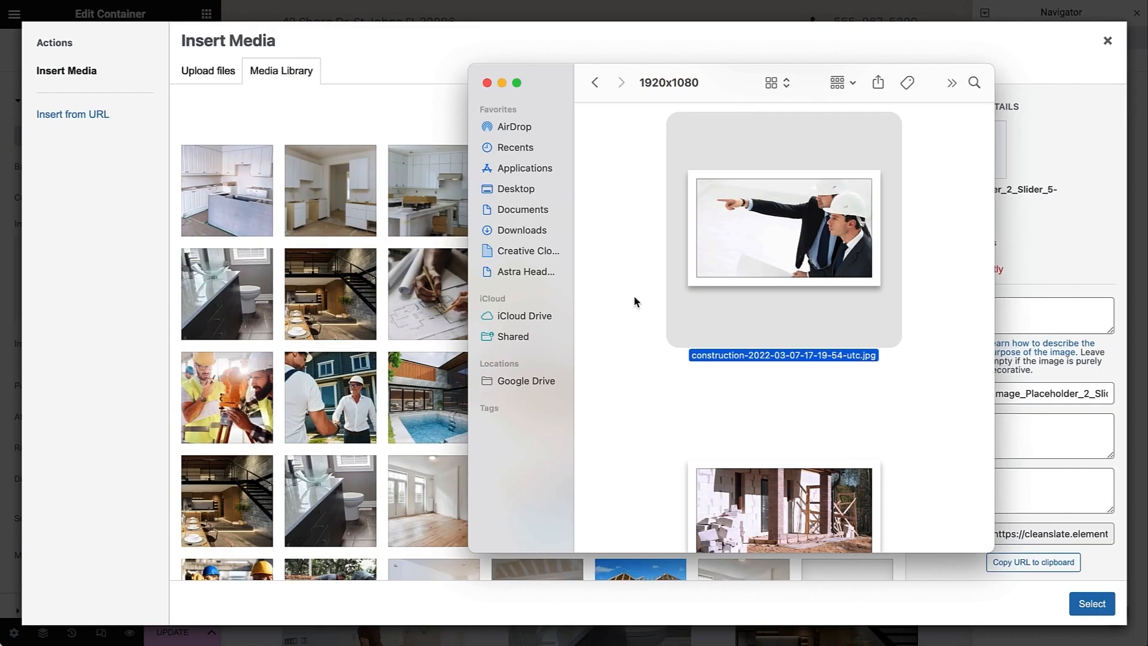
pyautogui.moveTo(726, 256); pyautogui.dragTo(403, 285)
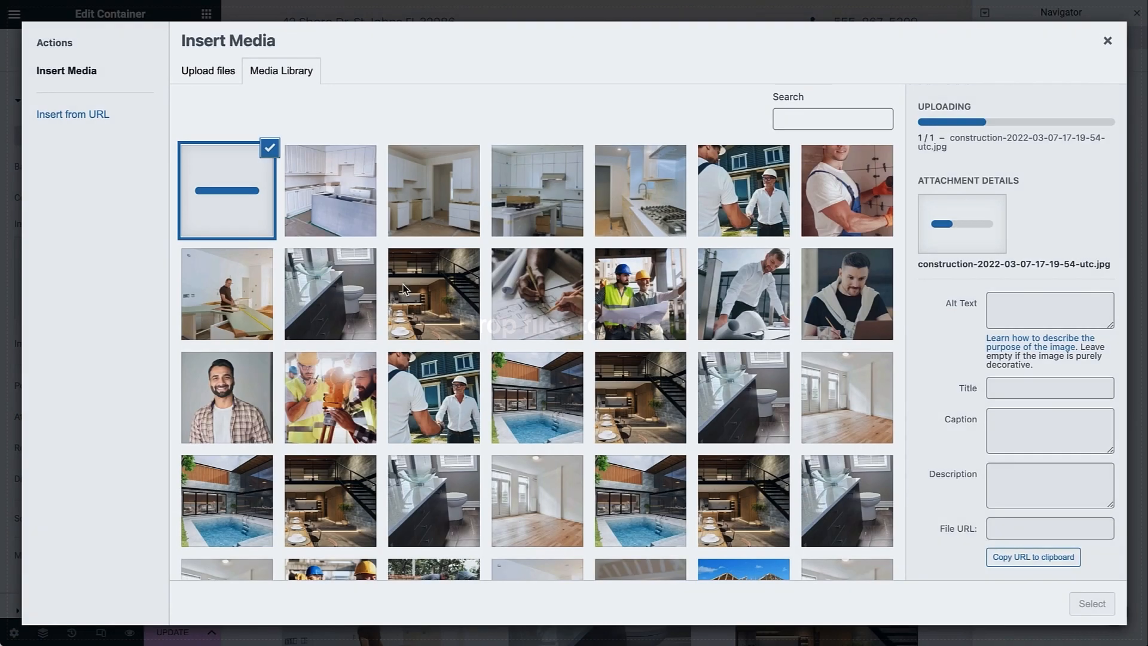
# - Set the image's alt text, caption and description to "mage of two contractors looking over a project" and apply it as the Hero background
pyautogui.click(1002, 283)
pyautogui.write('mage of two contractors looking over a project')
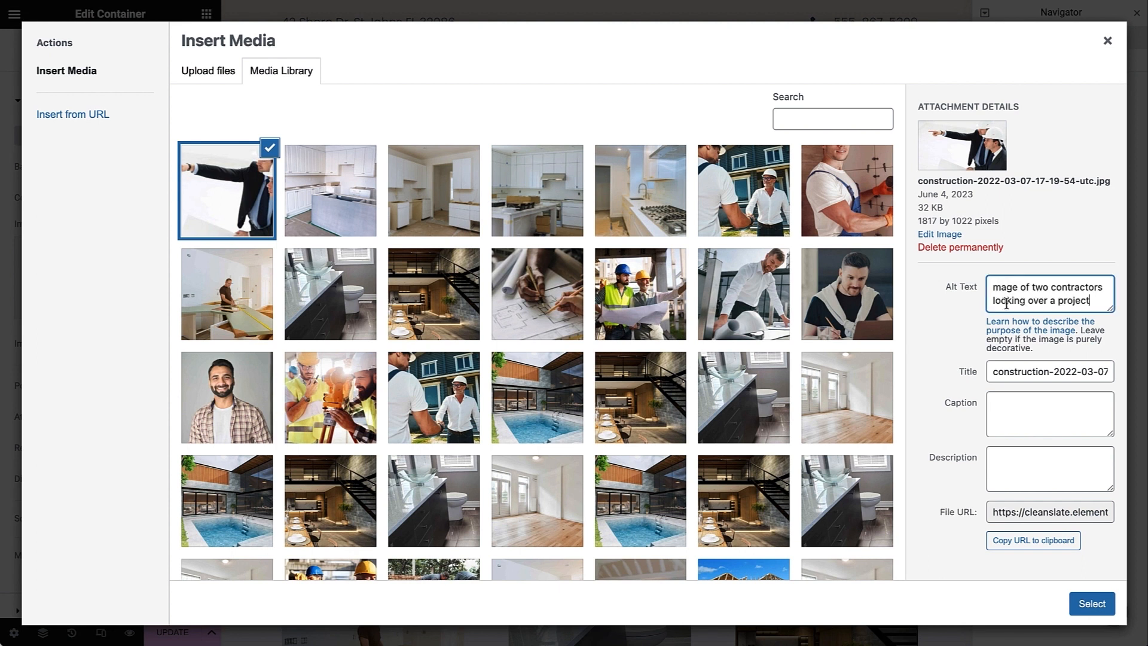
pyautogui.click(1016, 406)
pyautogui.write('mage of two contractors looking over a project')
pyautogui.click(1017, 477)
pyautogui.write('mage of two contractors looking over a project')
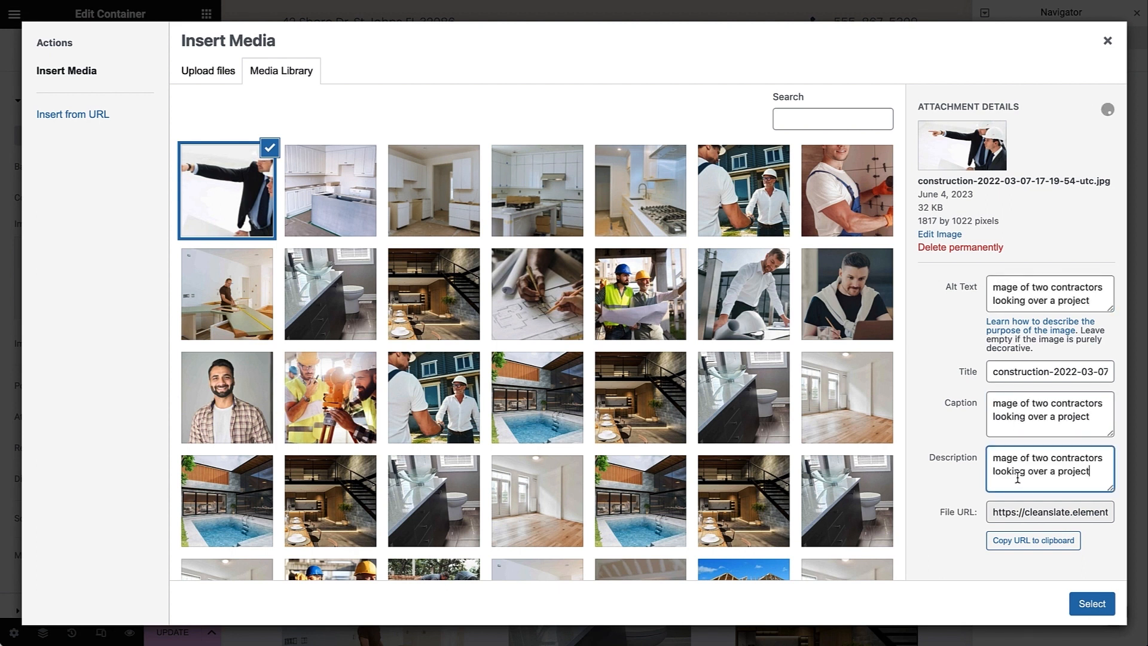
pyautogui.click(1090, 603)
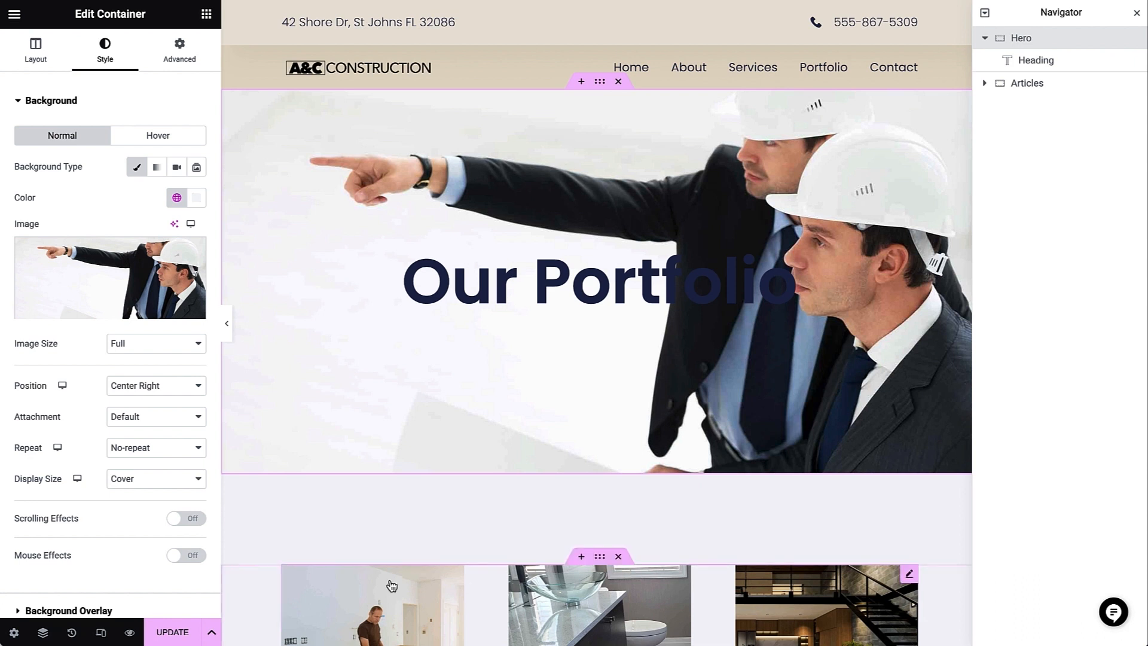
# - Give the Hero container a background overlay in the BG Kit global color with 0.77 opacity
pyautogui.click(160, 603)
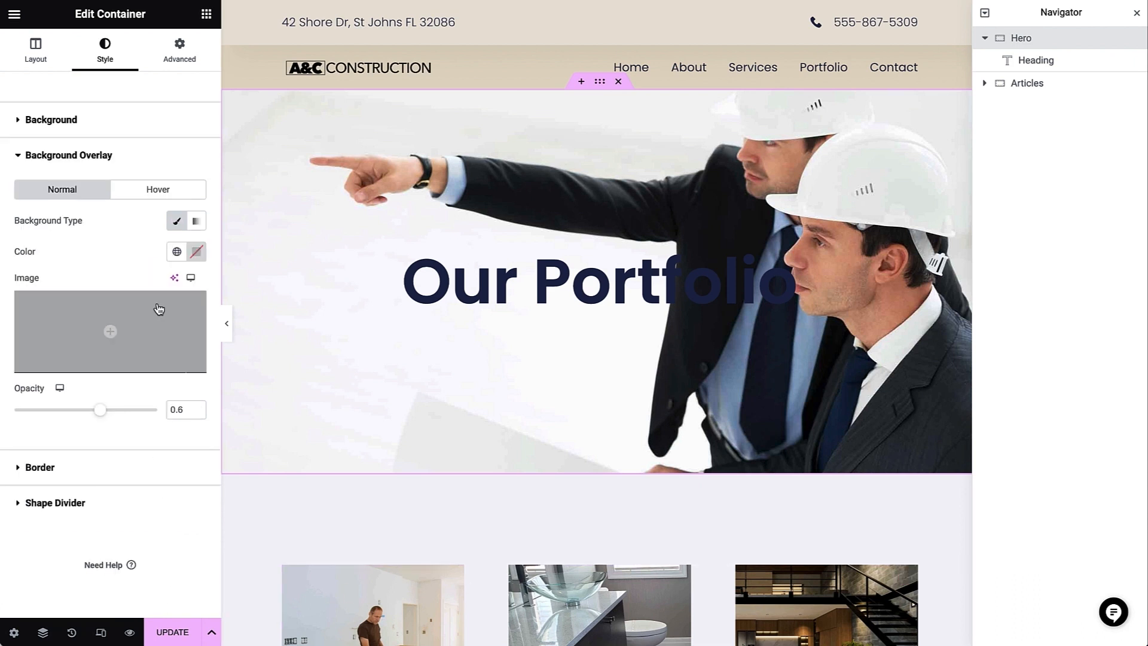
pyautogui.click(177, 251)
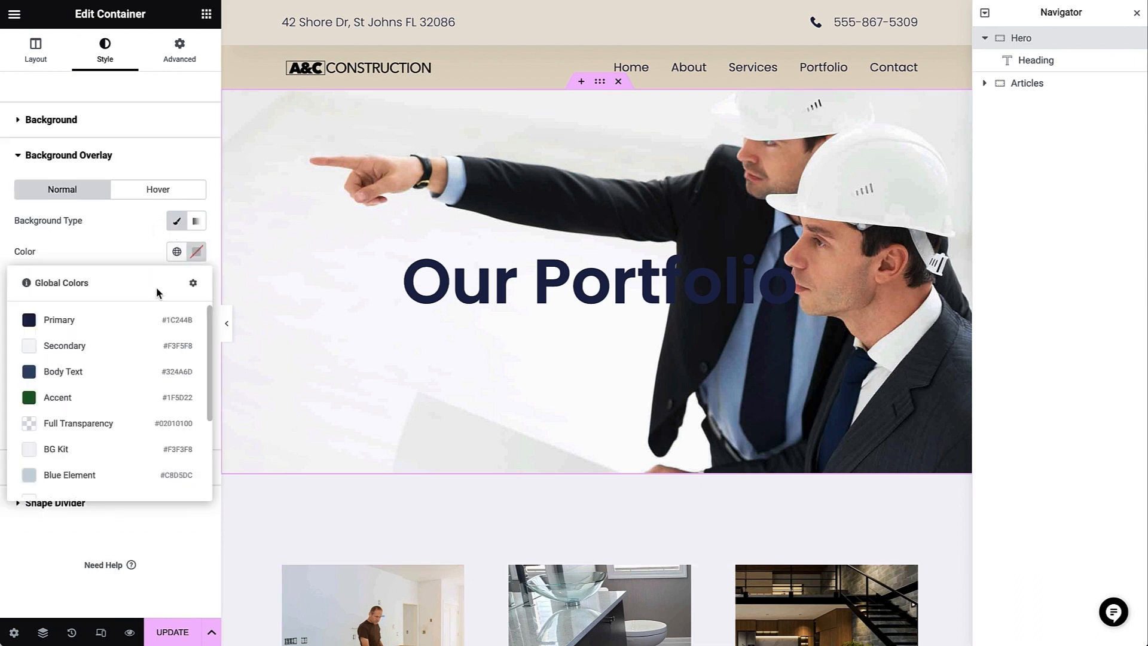
pyautogui.click(95, 448)
pyautogui.moveTo(99, 411); pyautogui.dragTo(125, 410)
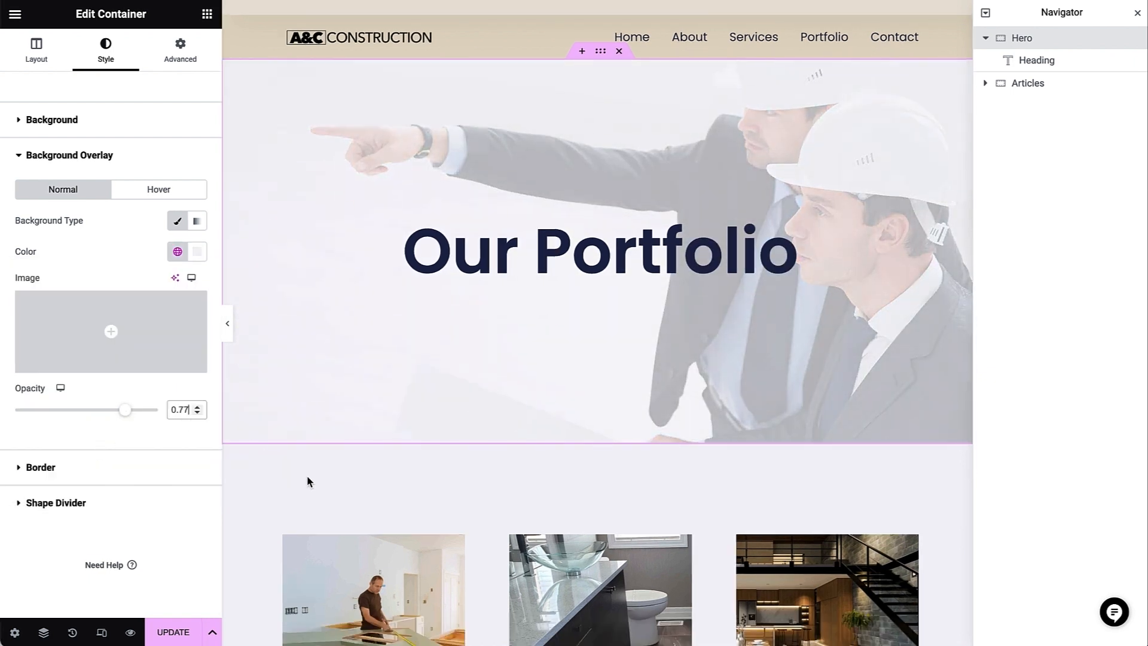
# - Check the Archive Posts widget's layout settings, update the Posts Archive template and exit to the WordPress dashboard
pyautogui.scroll(-6, 307, 479)
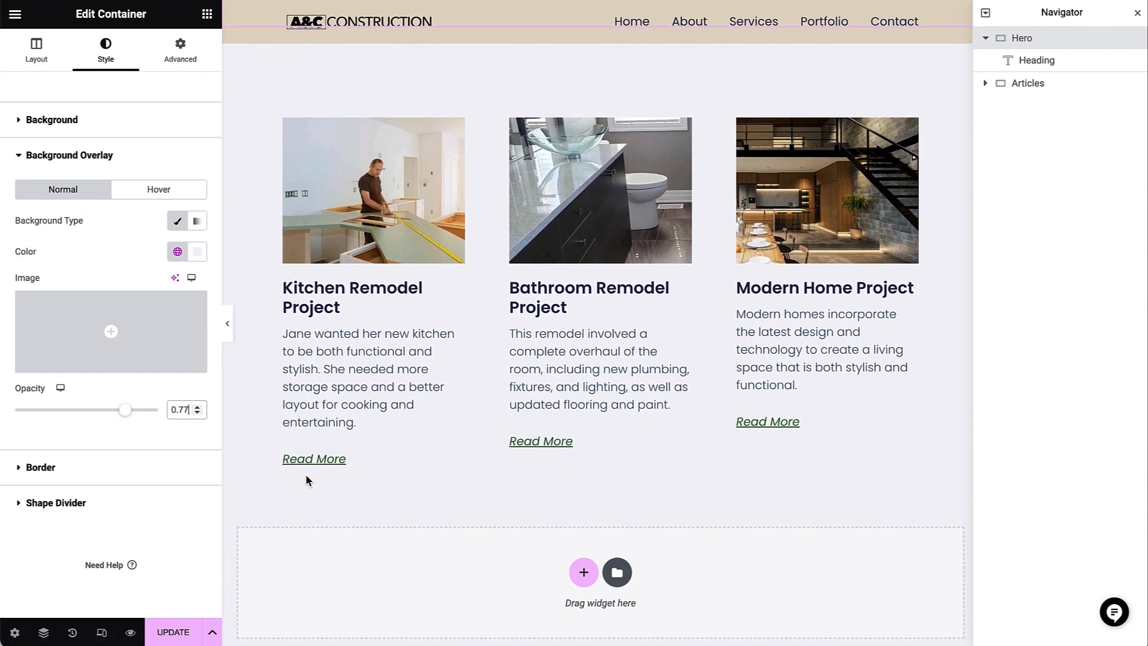
pyautogui.click(415, 435)
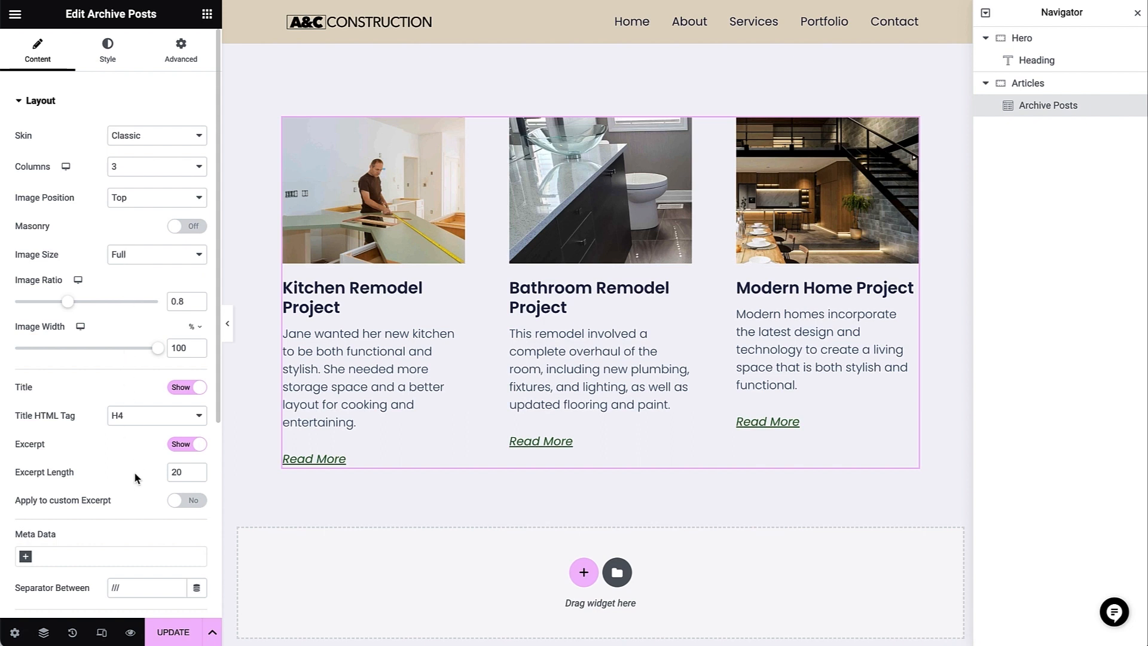
pyautogui.click(156, 628)
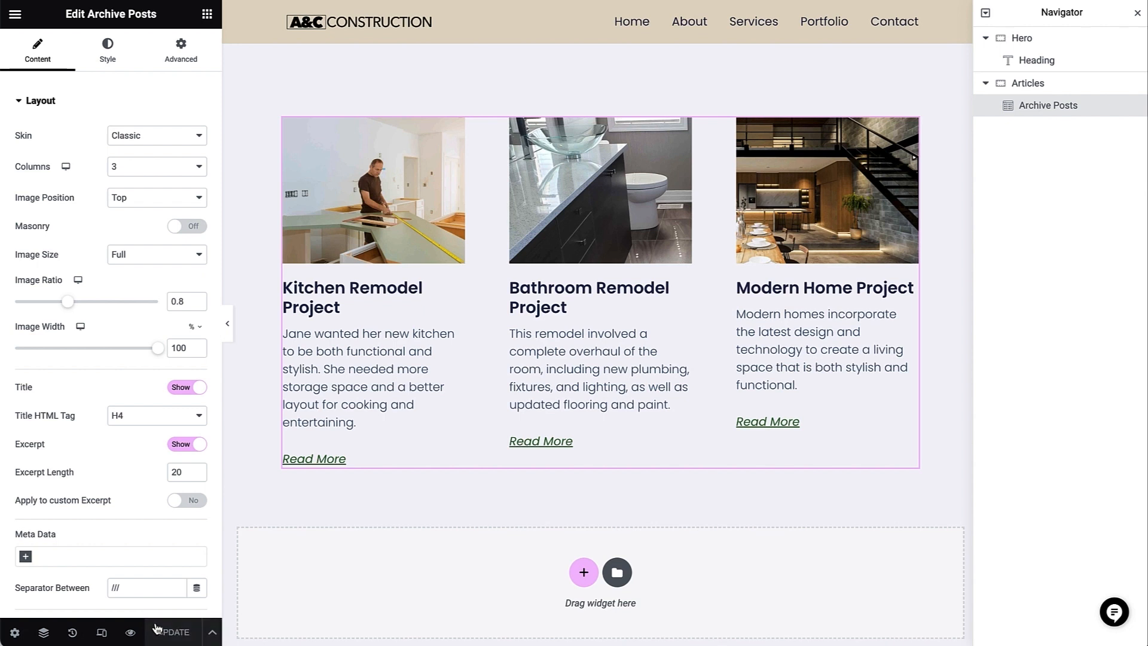
pyautogui.click(14, 24)
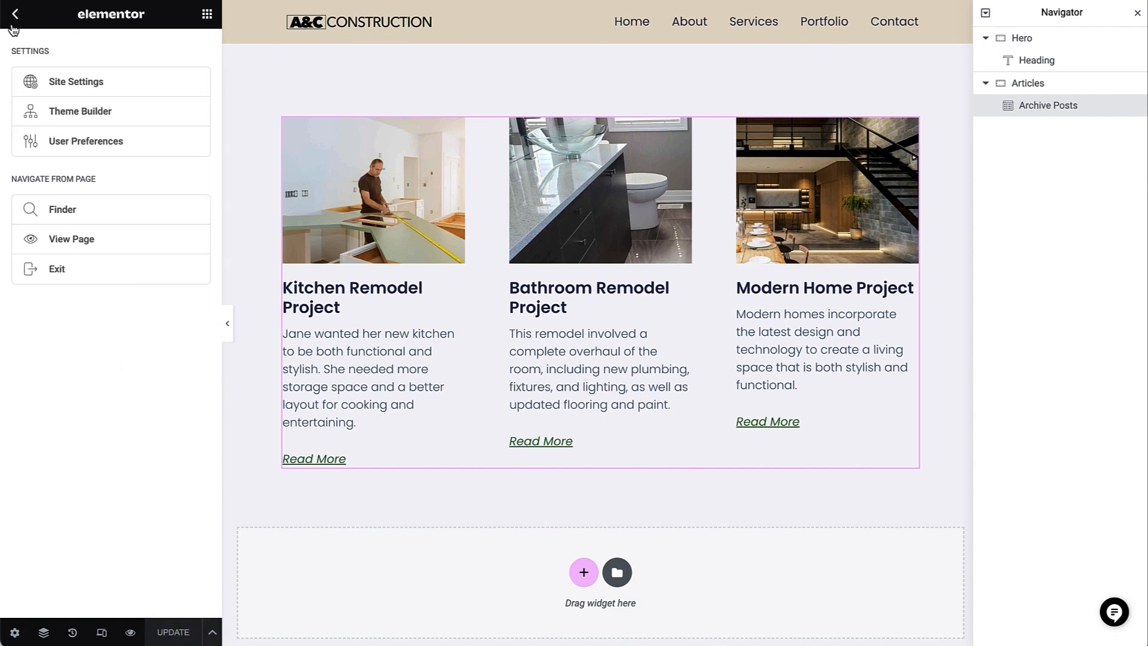
pyautogui.click(57, 269)
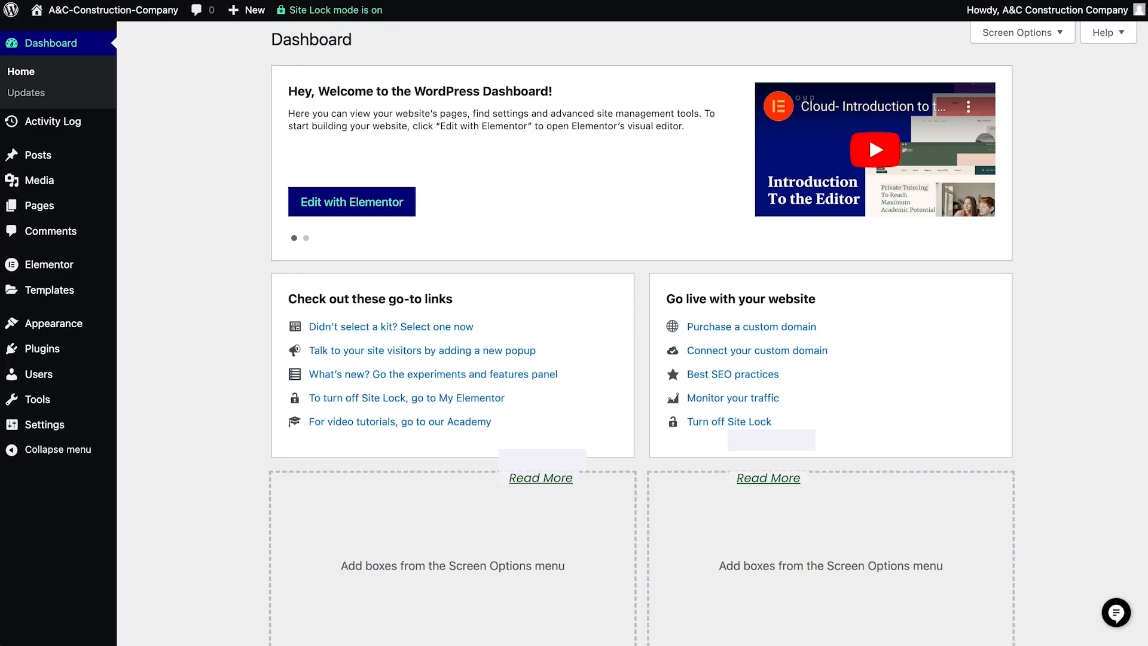
# - View the published Kitchen Remodel Project post from the posts list and look over its hero and content
pyautogui.moveTo(21, 153)
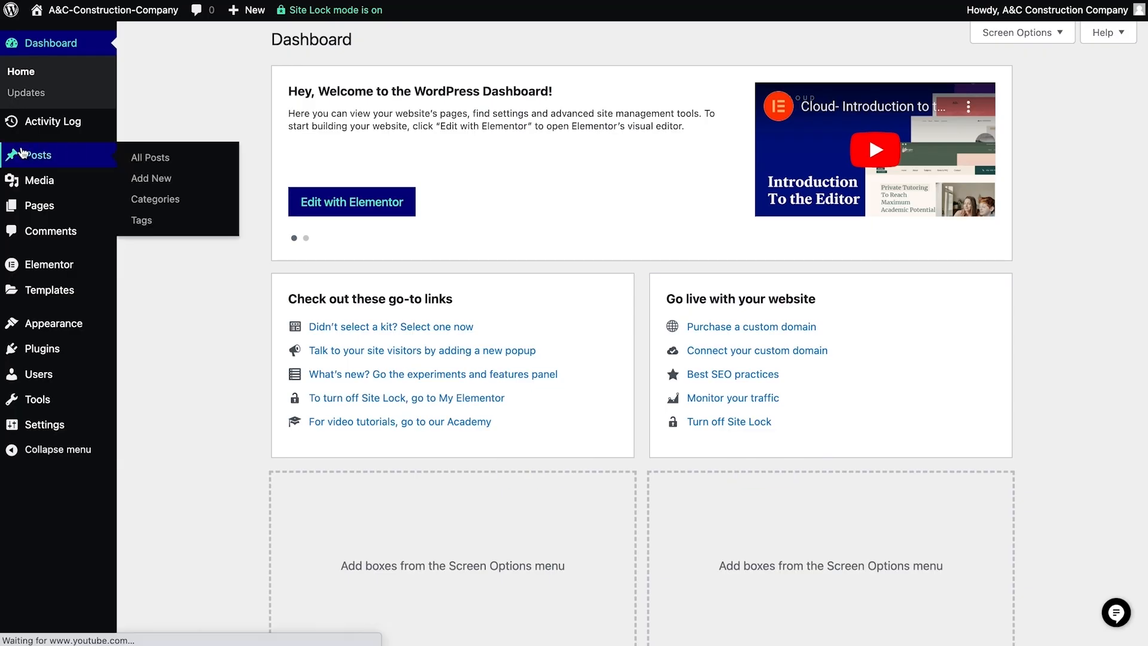
pyautogui.click(143, 159)
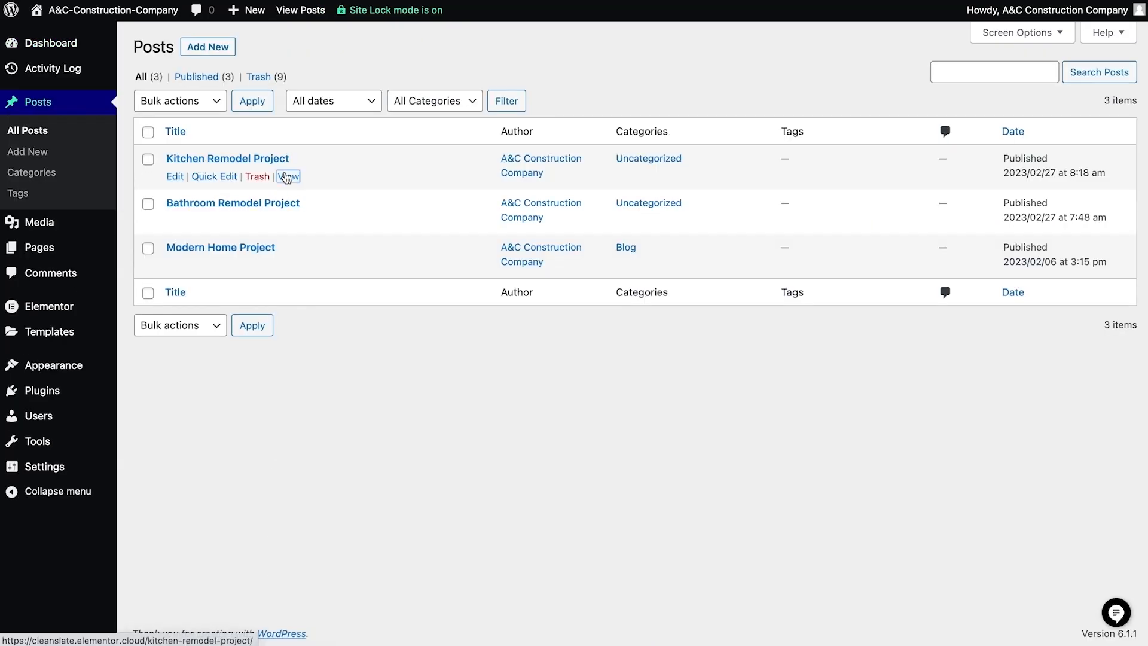
pyautogui.click(288, 175)
pyautogui.scroll(-7, 437, 303)
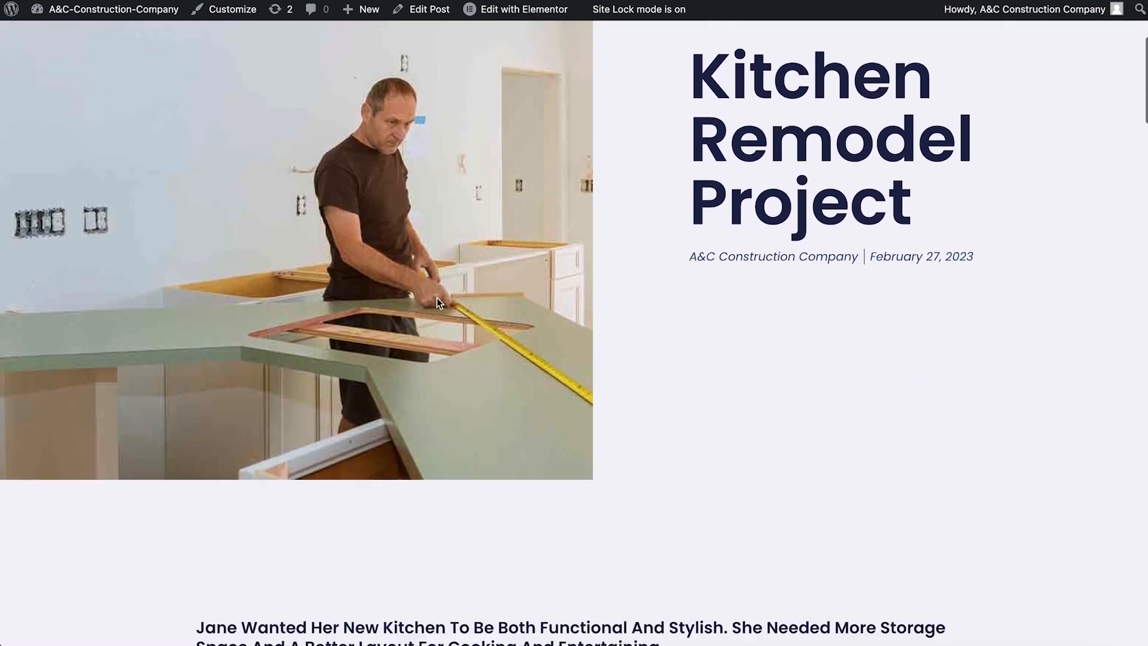
pyautogui.scroll(-7, 436, 303)
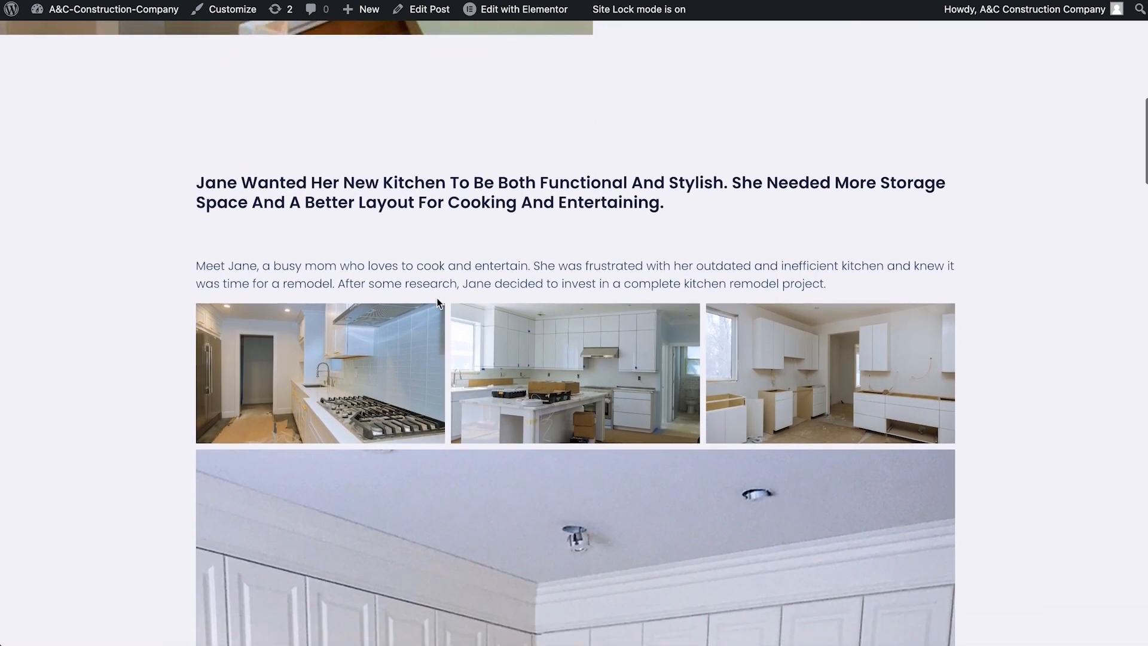
pyautogui.scroll(8, 437, 303)
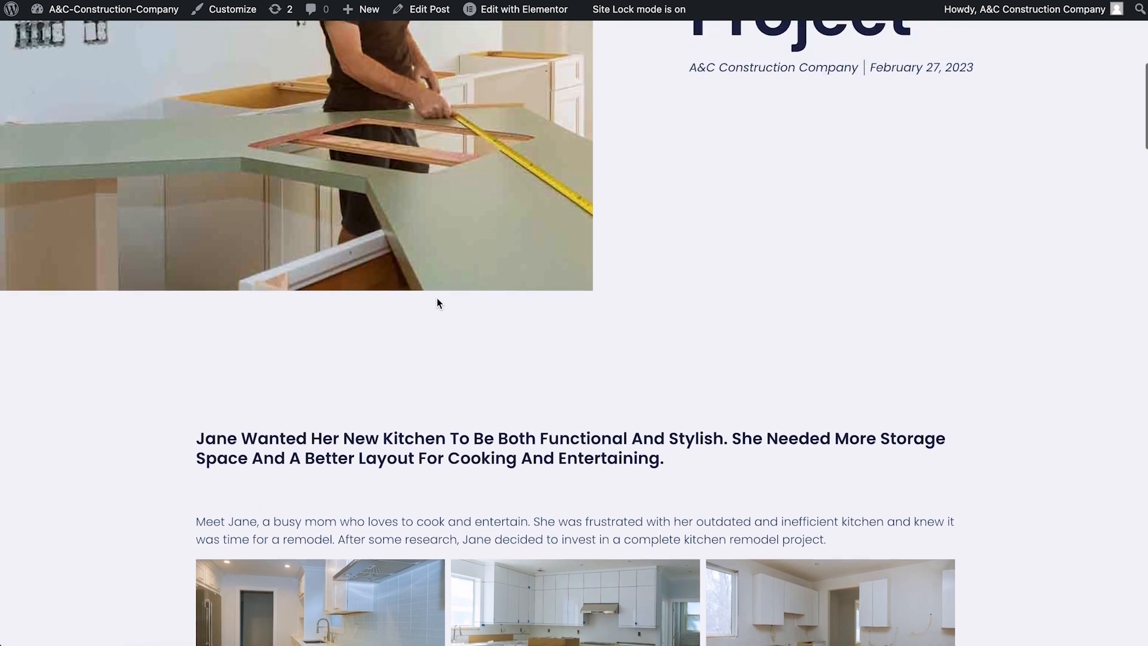
pyautogui.scroll(2, 437, 302)
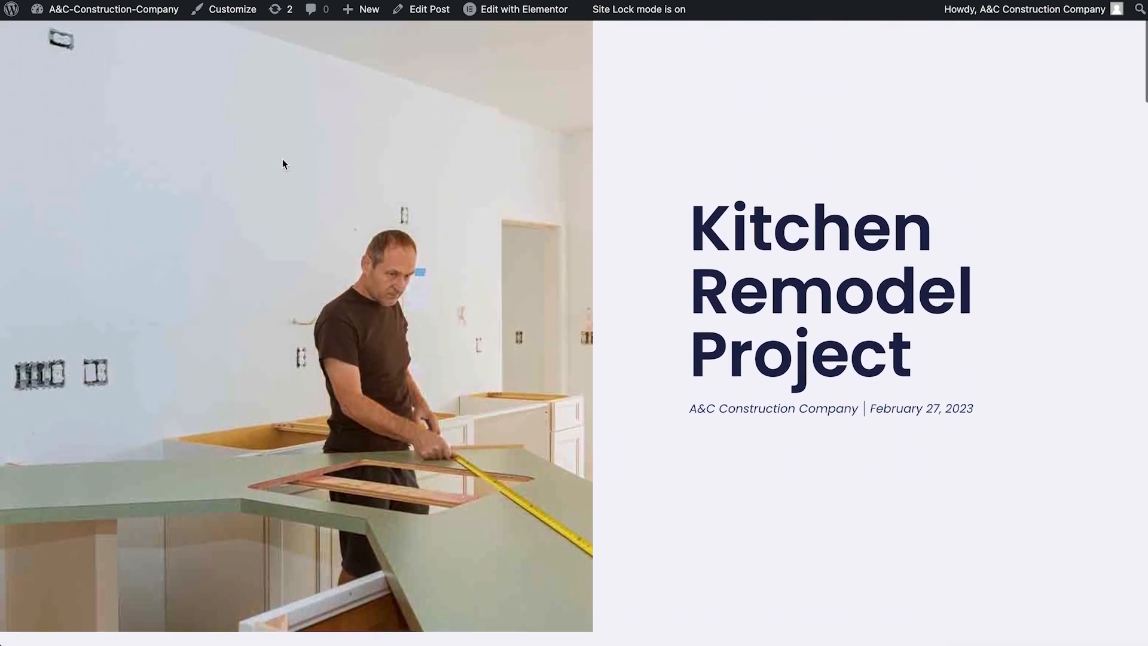
# - Return to the WordPress dashboard and open the Single Post template from the Theme Builder for editing
pyautogui.click(123, 10)
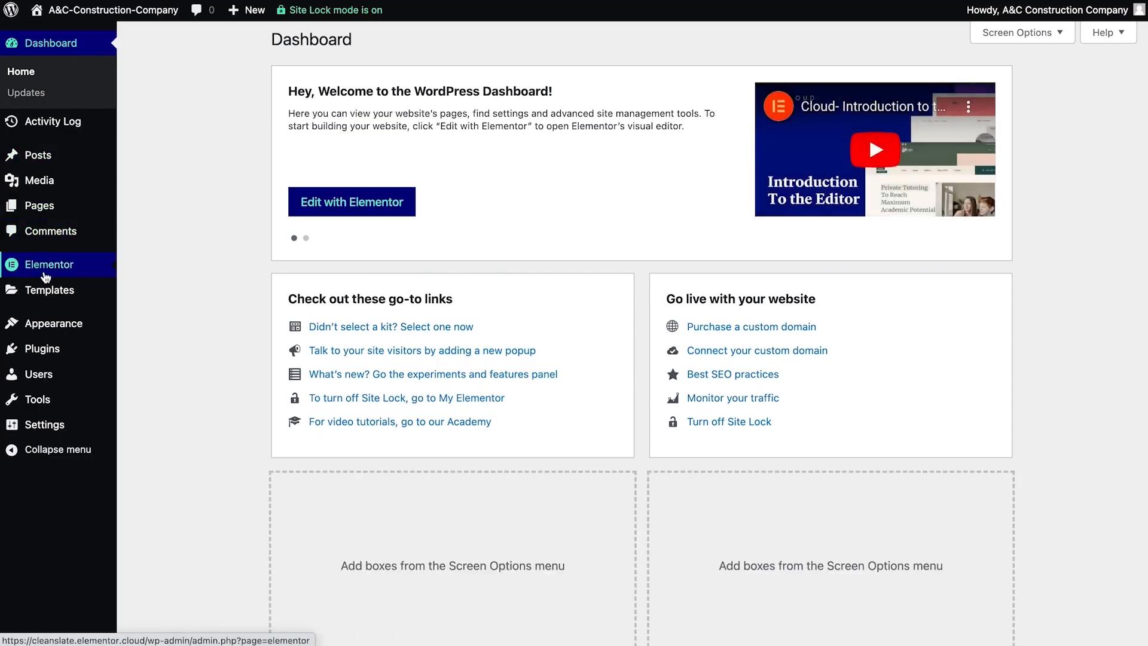
pyautogui.moveTo(54, 291)
pyautogui.click(175, 345)
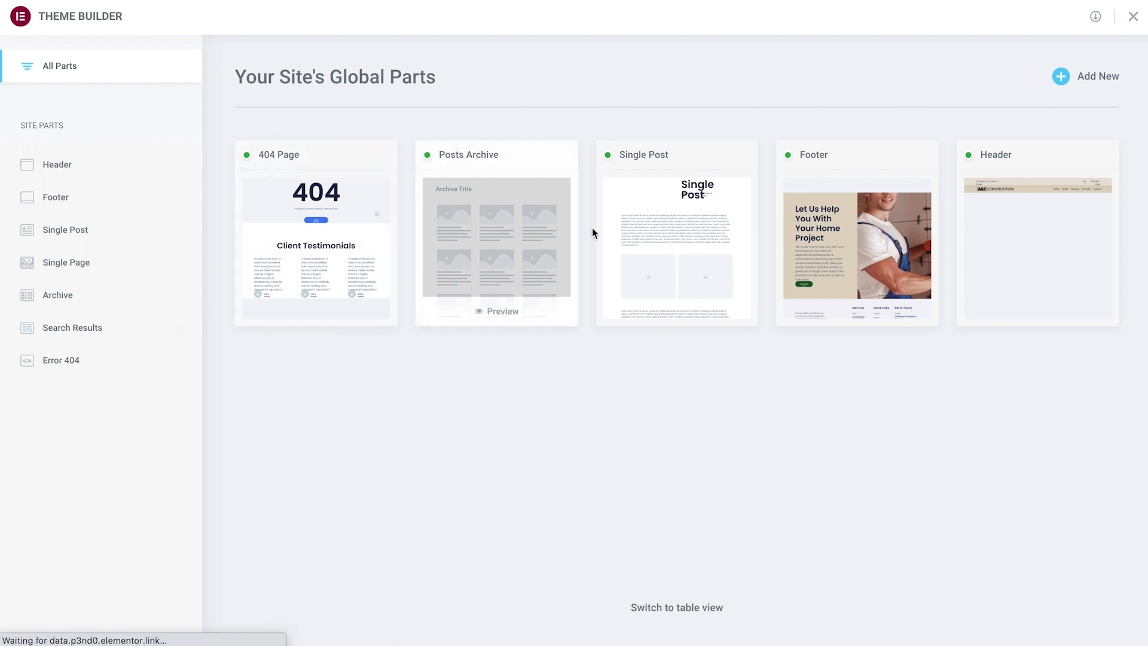
pyautogui.click(663, 216)
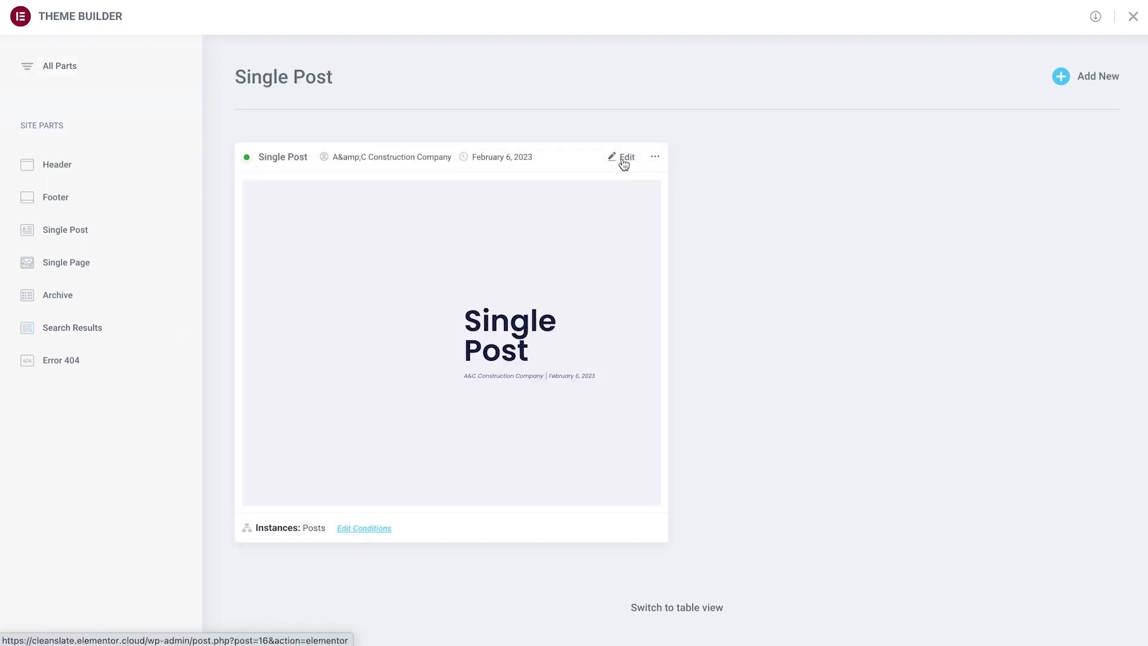
pyautogui.click(623, 157)
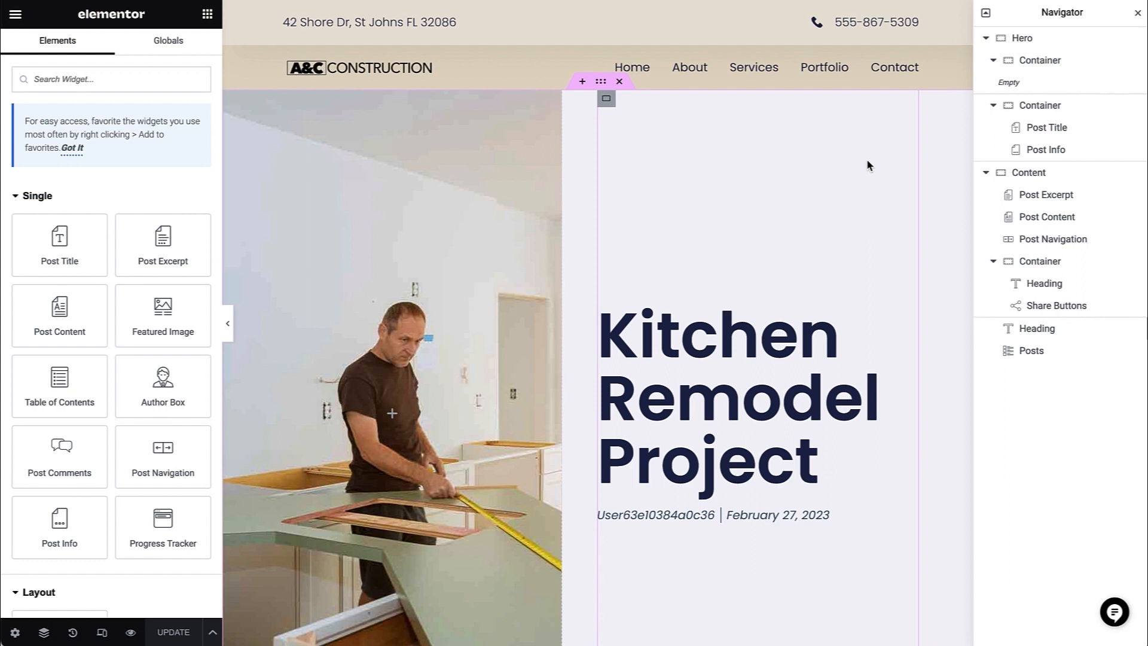
# - Examine the whole Single Post template layout, from the hero through the project content and back
pyautogui.scroll(-8, 867, 161)
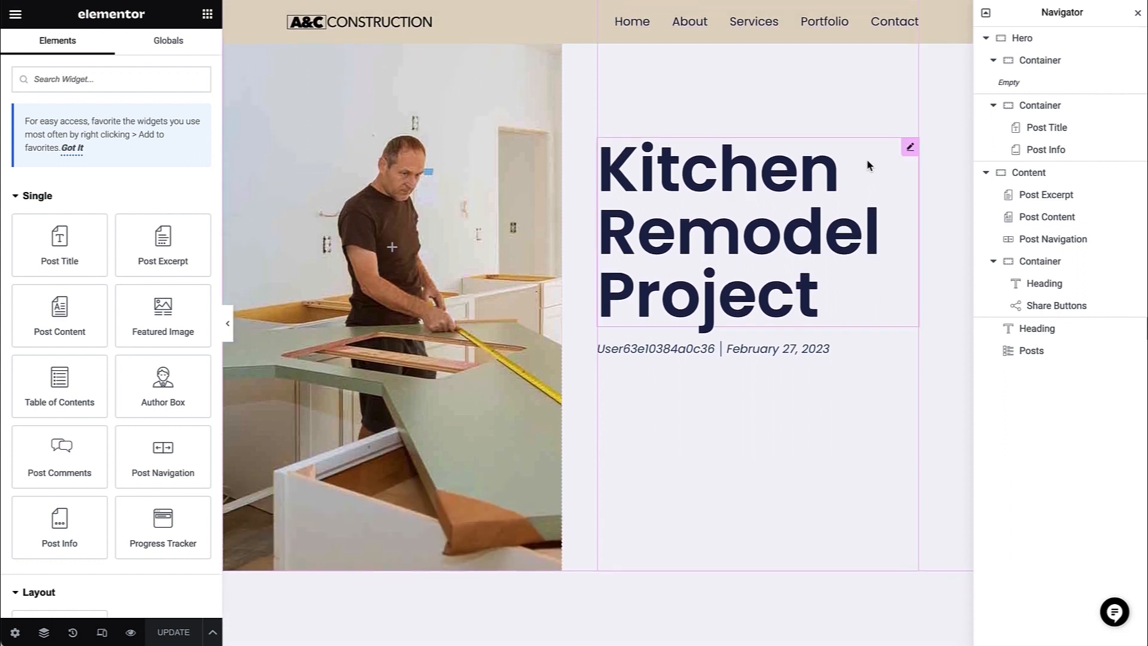
pyautogui.scroll(-15, 866, 159)
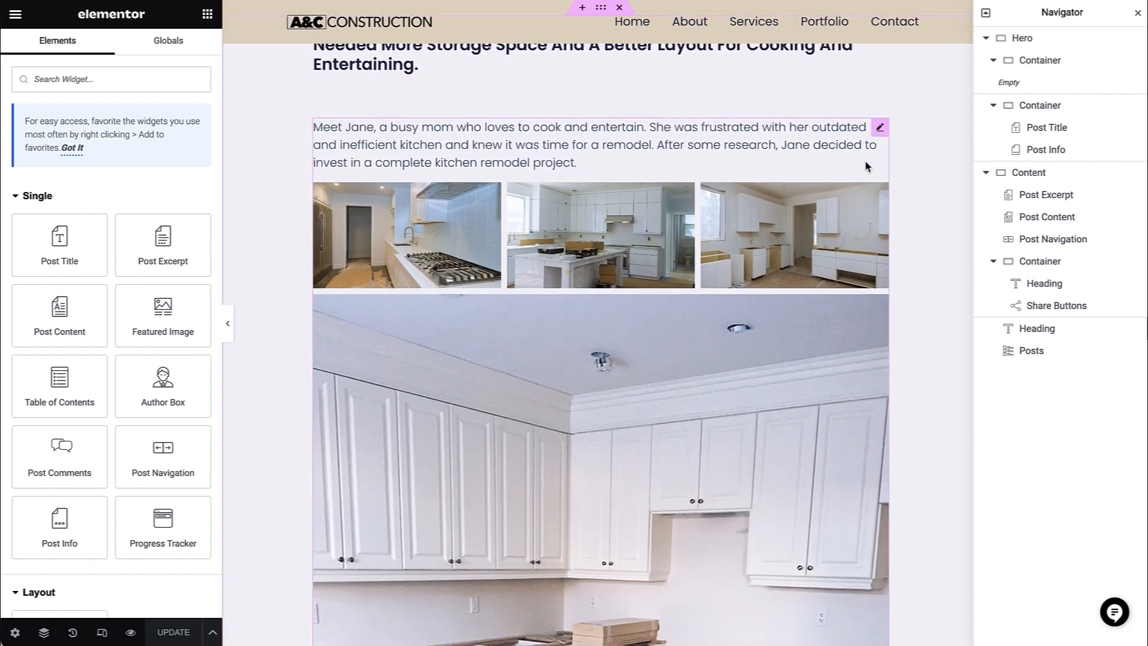
pyautogui.scroll(-14, 866, 161)
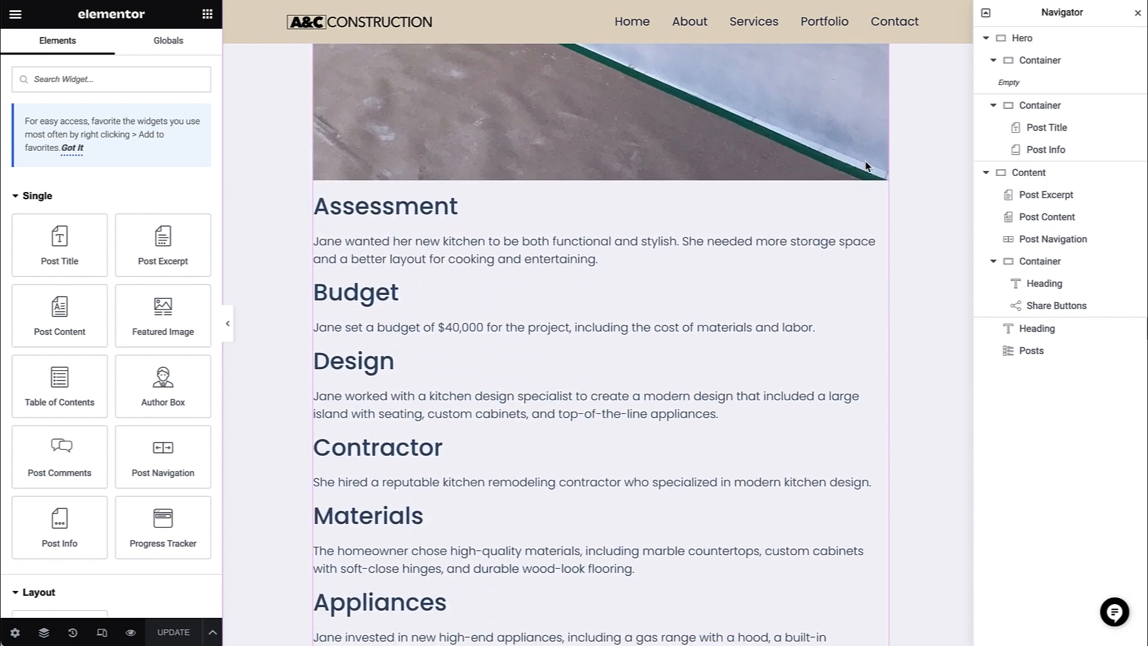
pyautogui.scroll(-6, 865, 160)
pyautogui.scroll(3, 865, 160)
pyautogui.scroll(12, 864, 159)
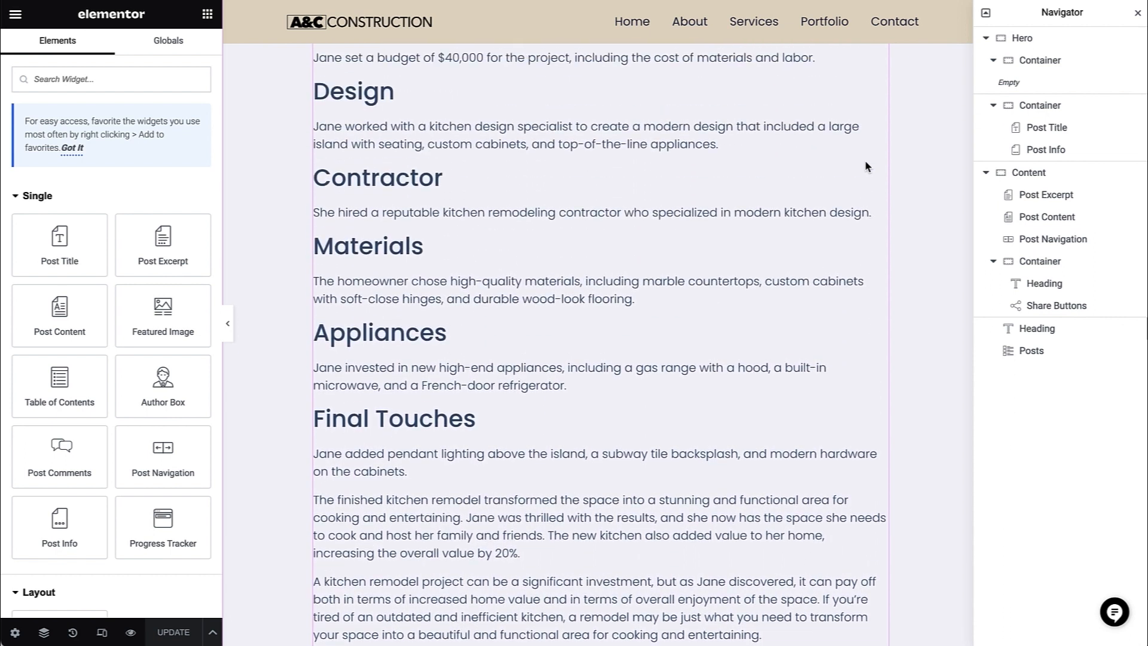
pyautogui.scroll(12, 865, 161)
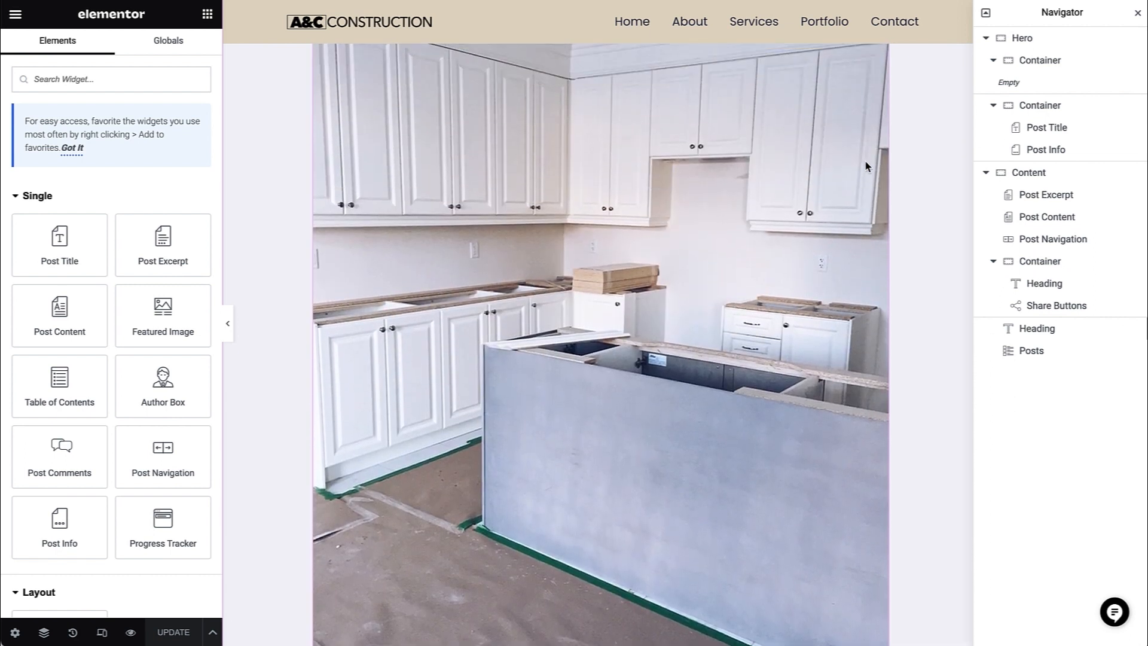
pyautogui.scroll(10, 864, 160)
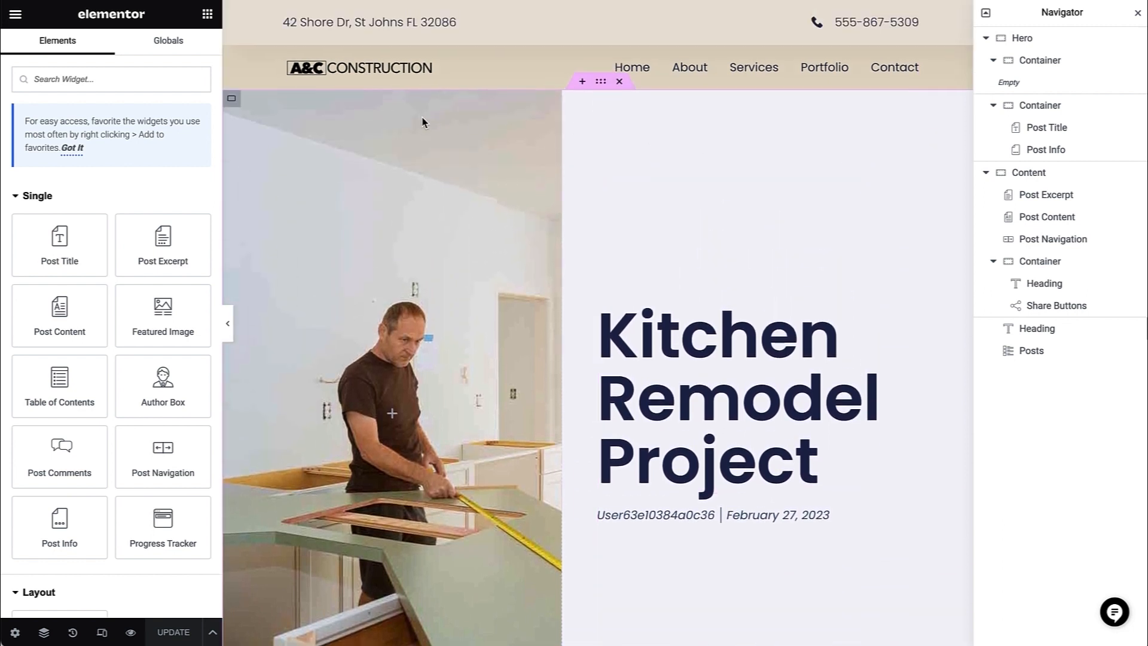
# - Inspect the hero image container's background source and the Post Title and Post Info widget settings
pyautogui.click(232, 98)
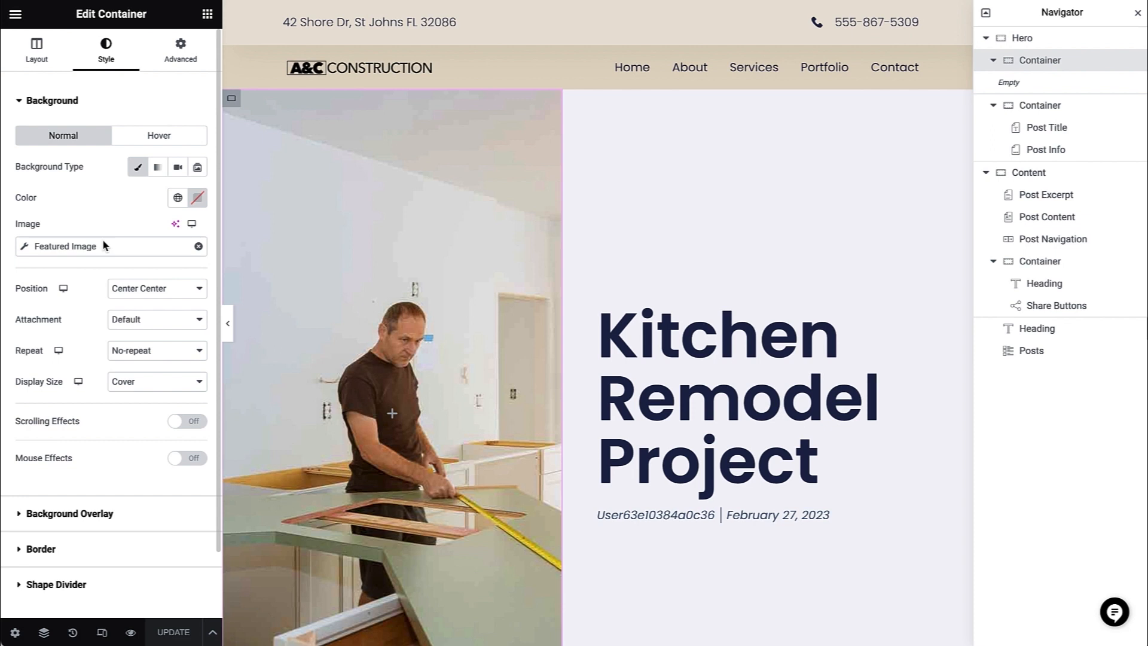
pyautogui.click(708, 341)
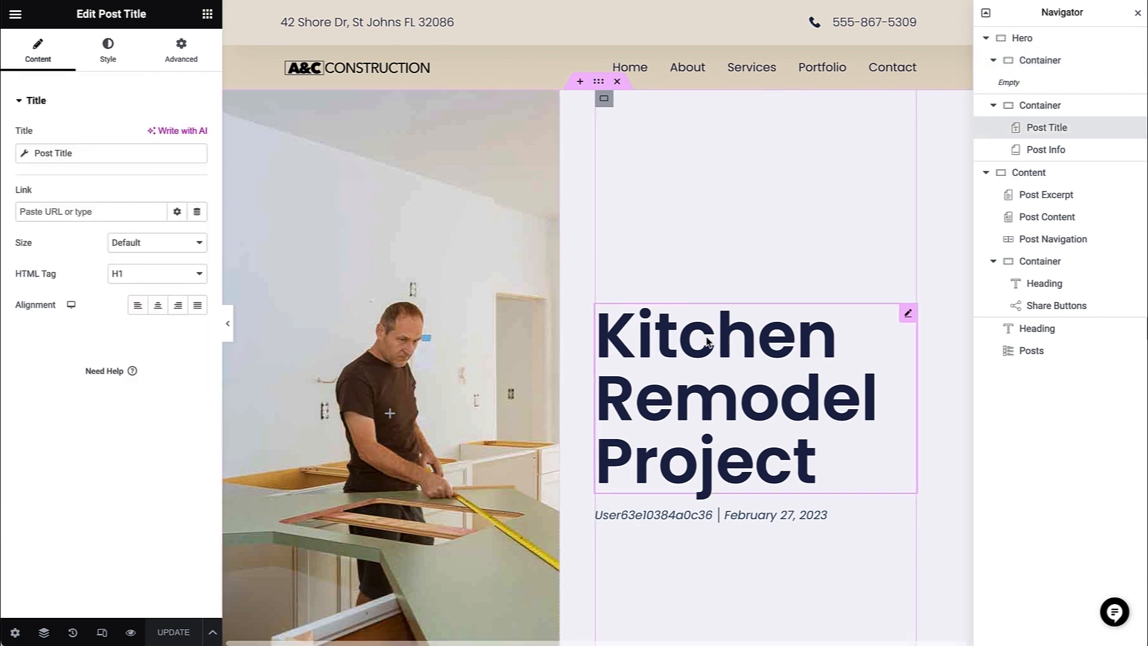
pyautogui.click(723, 513)
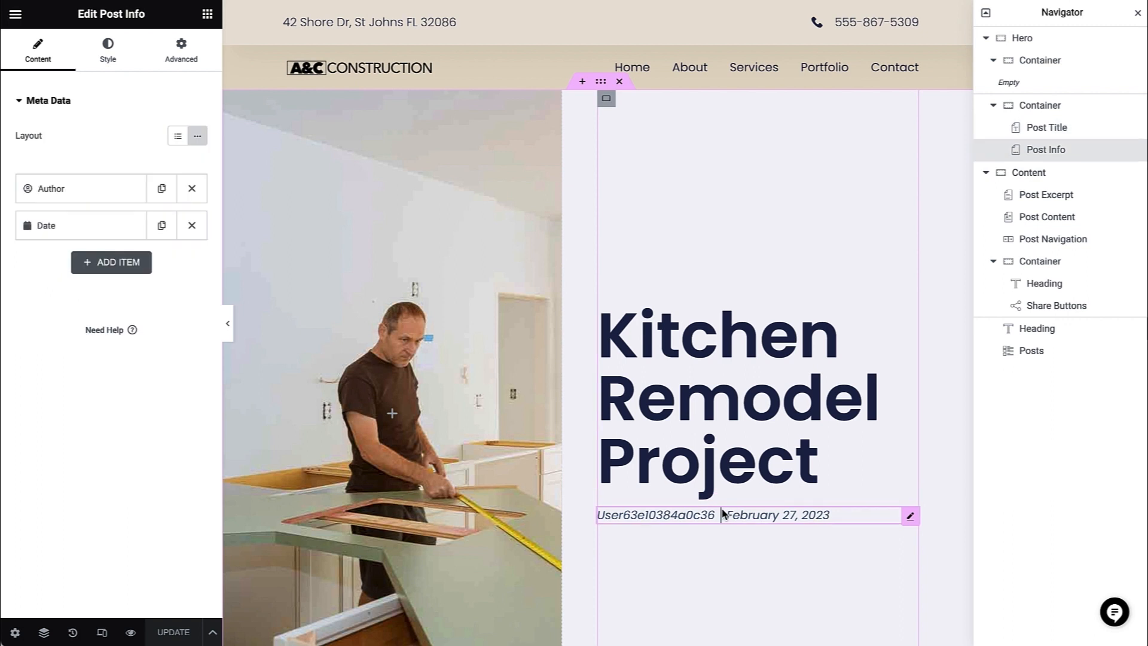
# - Inspect the settings of the Post Excerpt and Post Content widgets in the Content container
pyautogui.scroll(-5, 722, 513)
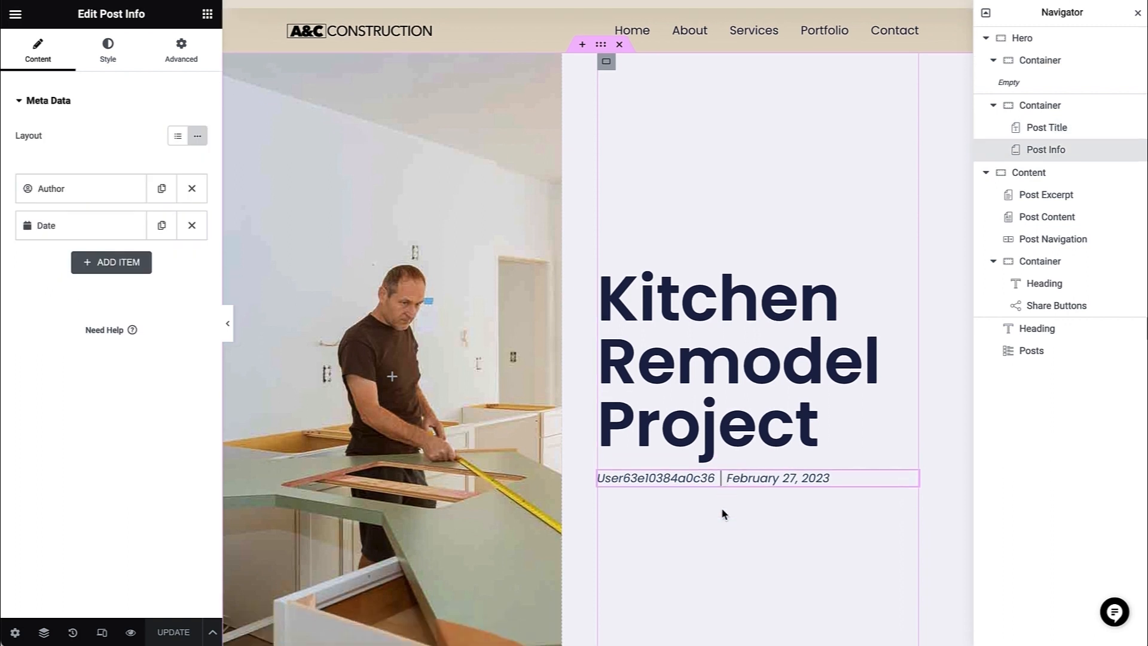
pyautogui.scroll(-5, 720, 500)
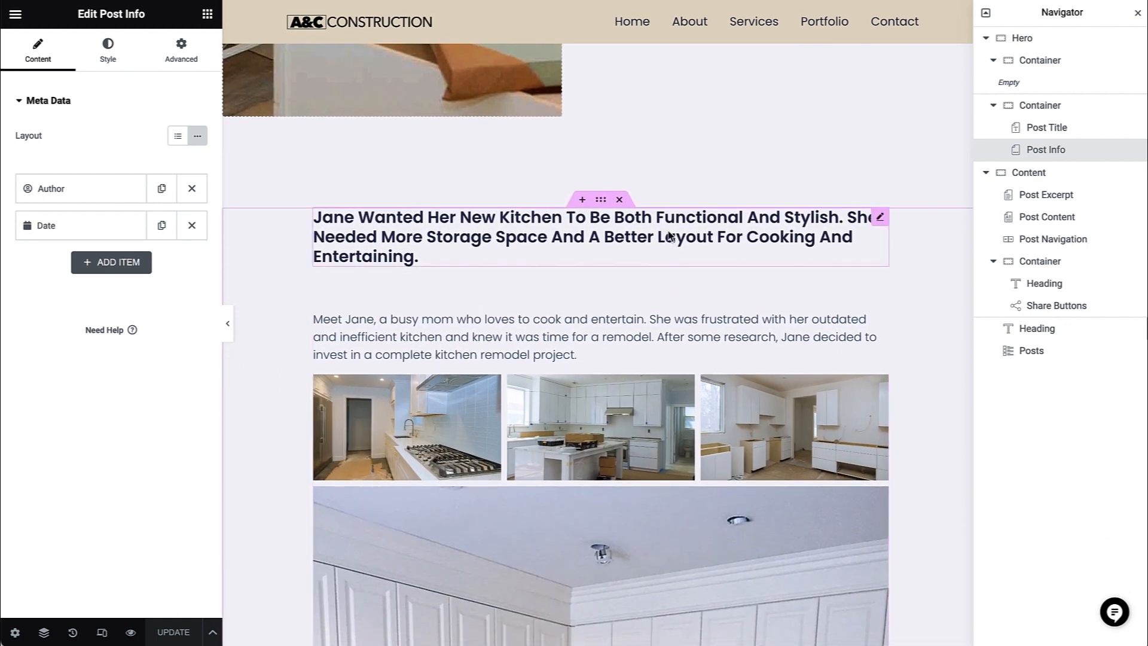
pyautogui.click(669, 237)
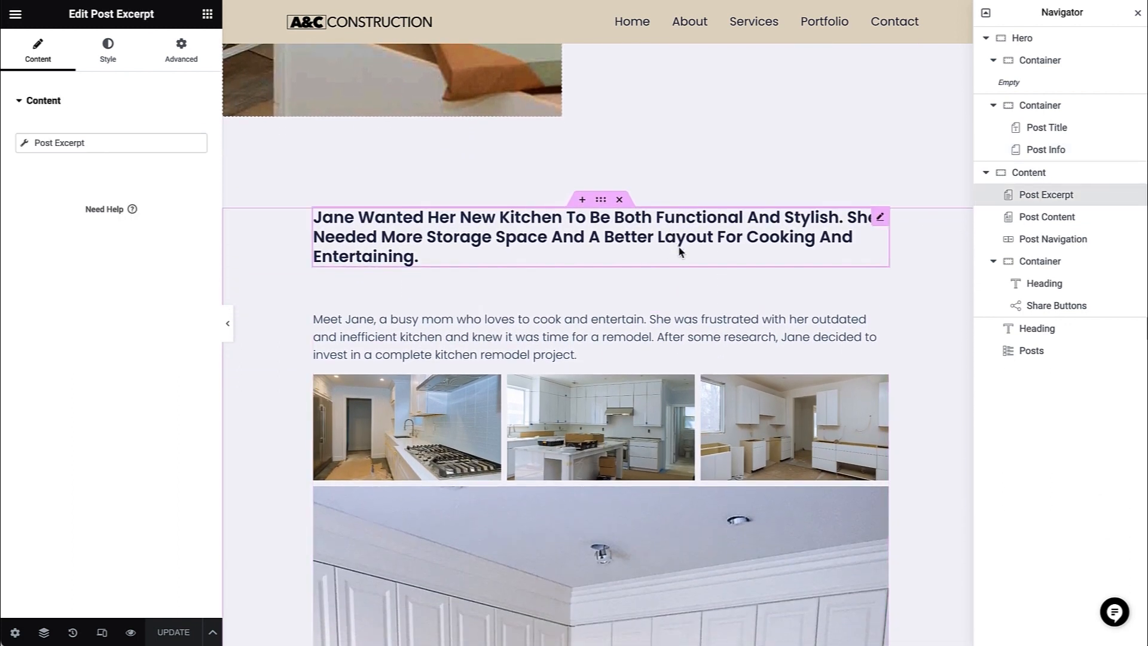
pyautogui.click(691, 325)
# - Inspect the Post Navigation widget and the Related Posts heading, including the posts listed below it
pyautogui.scroll(-20, 691, 327)
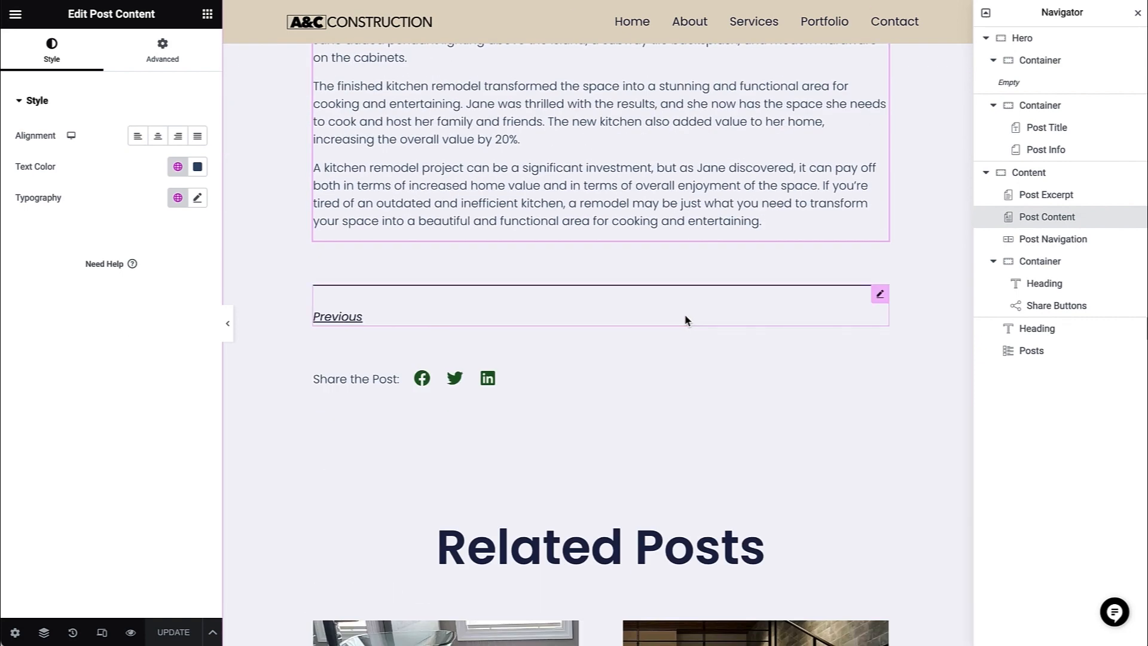
pyautogui.click(687, 320)
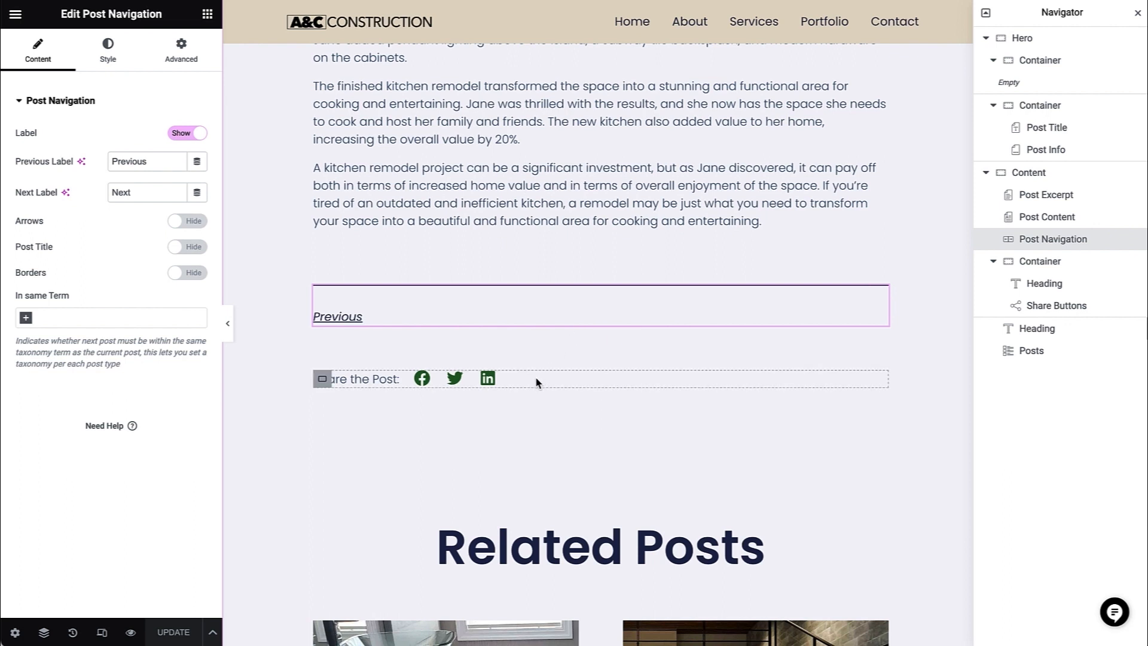
pyautogui.scroll(-3, 614, 421)
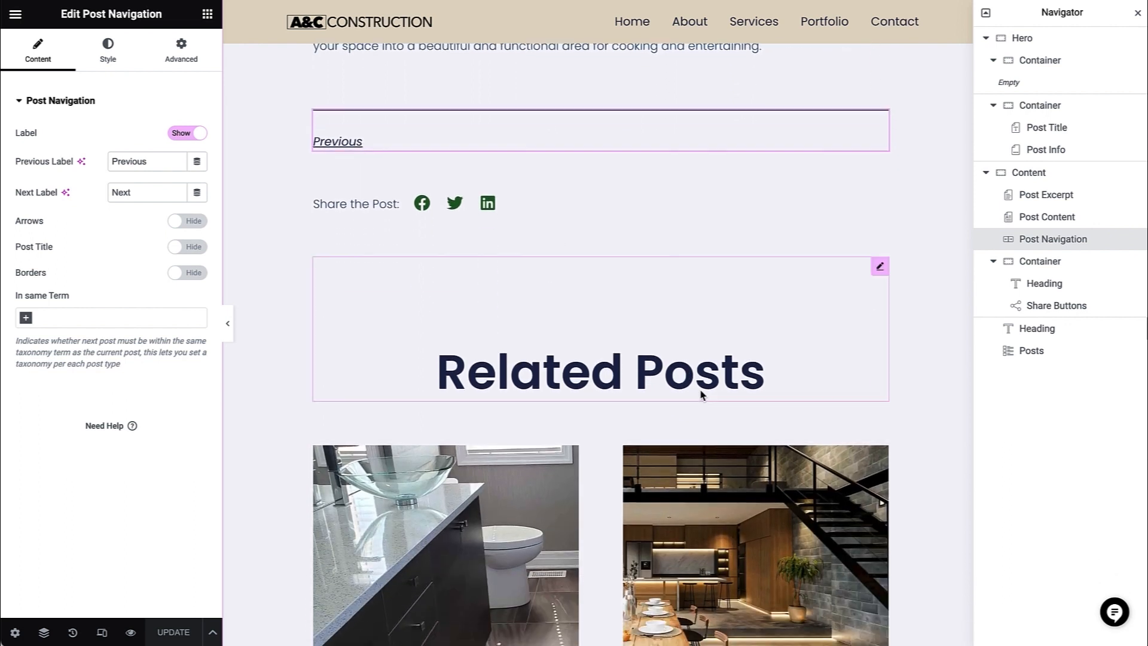
pyautogui.click(710, 361)
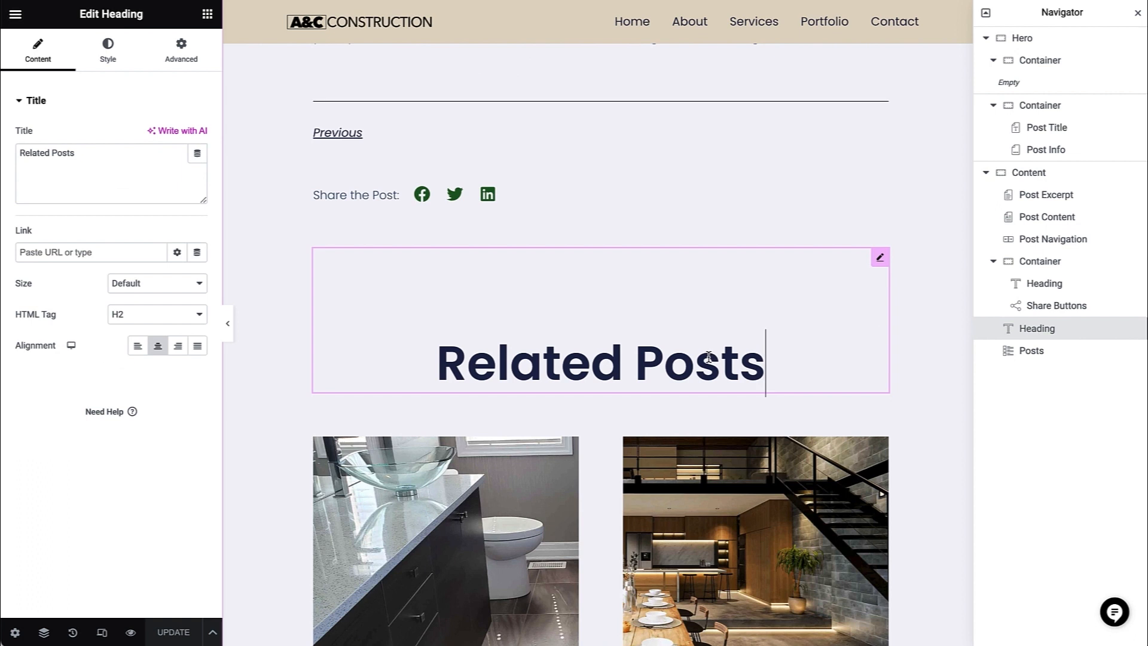
pyautogui.scroll(-1, 709, 357)
pyautogui.scroll(-1, 709, 357)
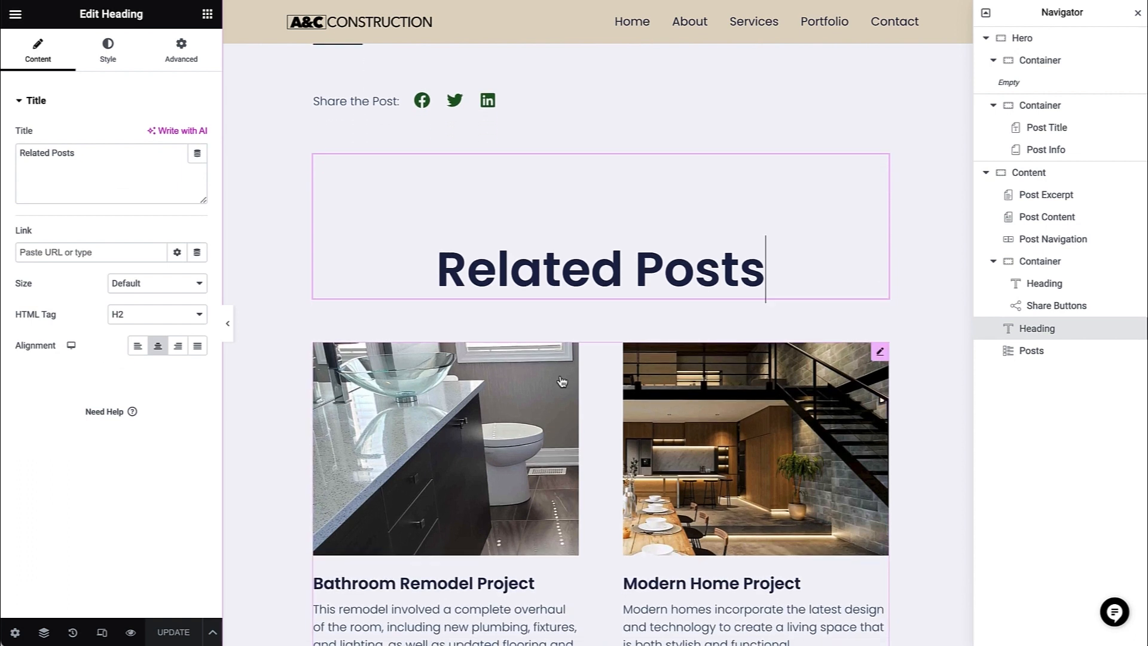
# - Inspect the Posts widget's layout settings below the Related Posts heading and review the template back up to the post content
pyautogui.click(589, 382)
pyautogui.scroll(-4, 589, 383)
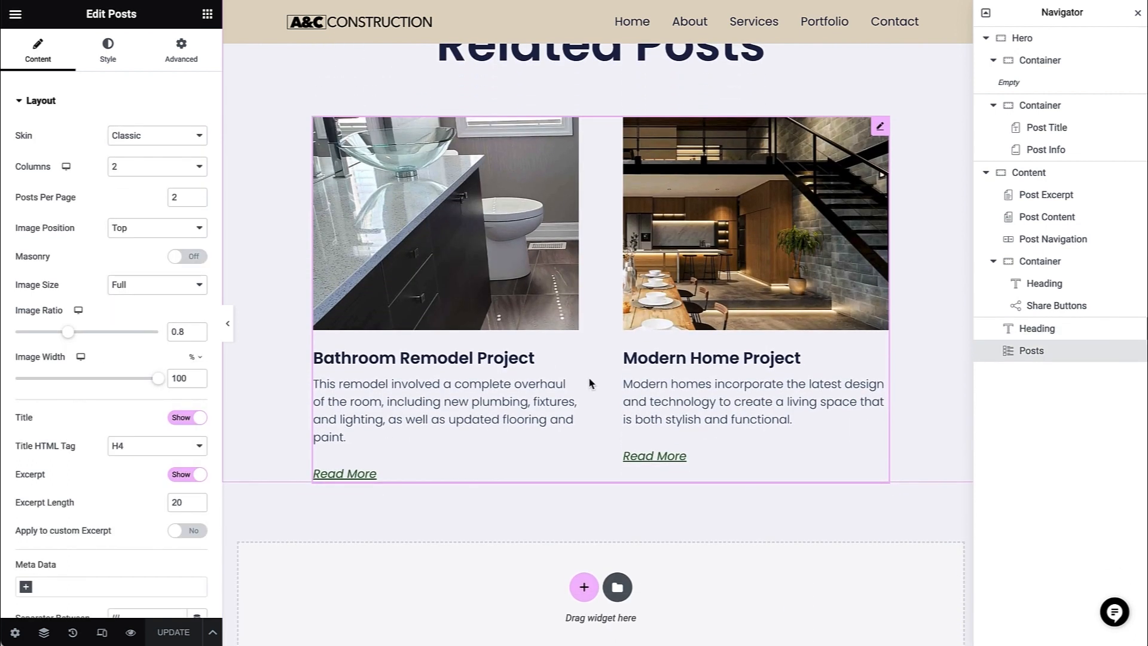
pyautogui.scroll(-3, 589, 382)
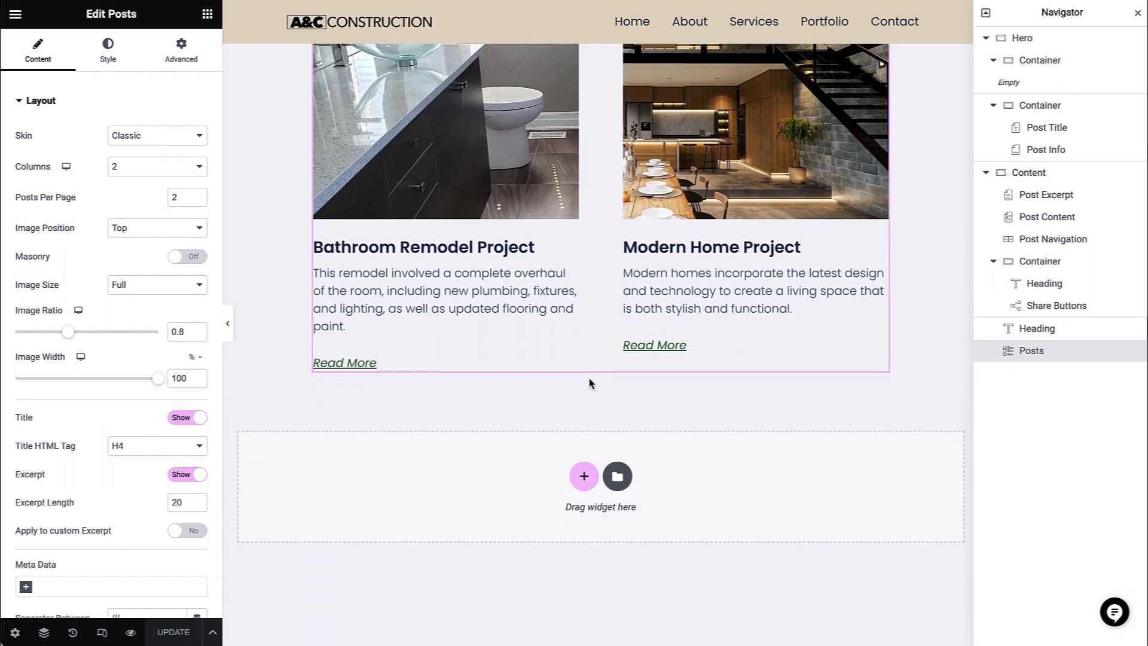
pyautogui.scroll(10, 589, 382)
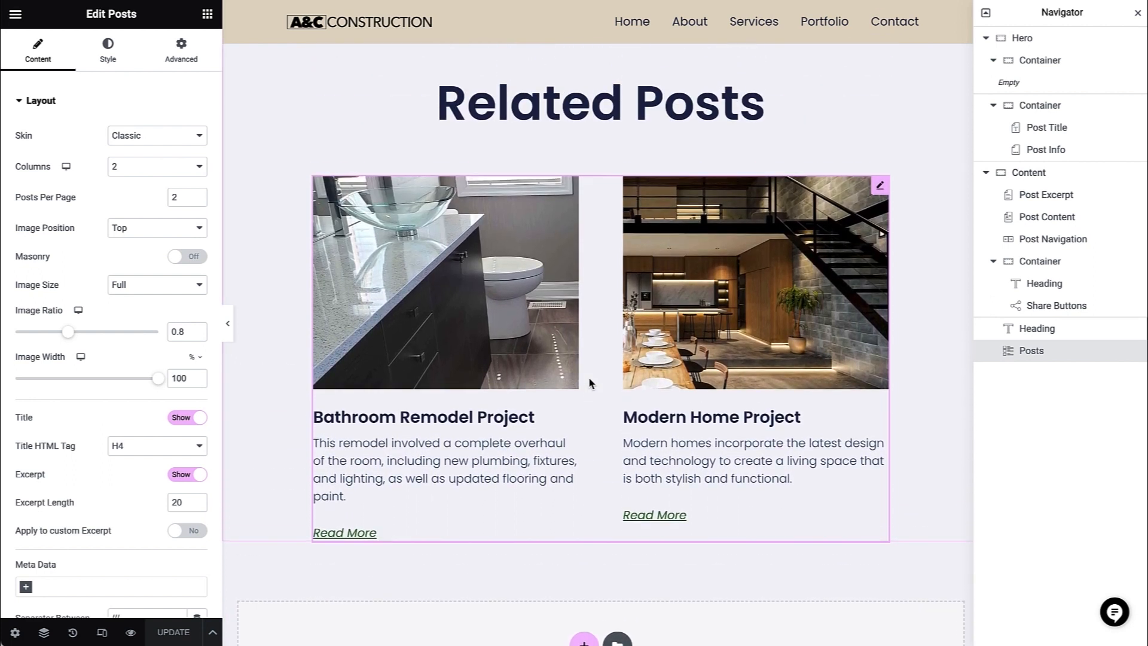
pyautogui.scroll(9, 588, 383)
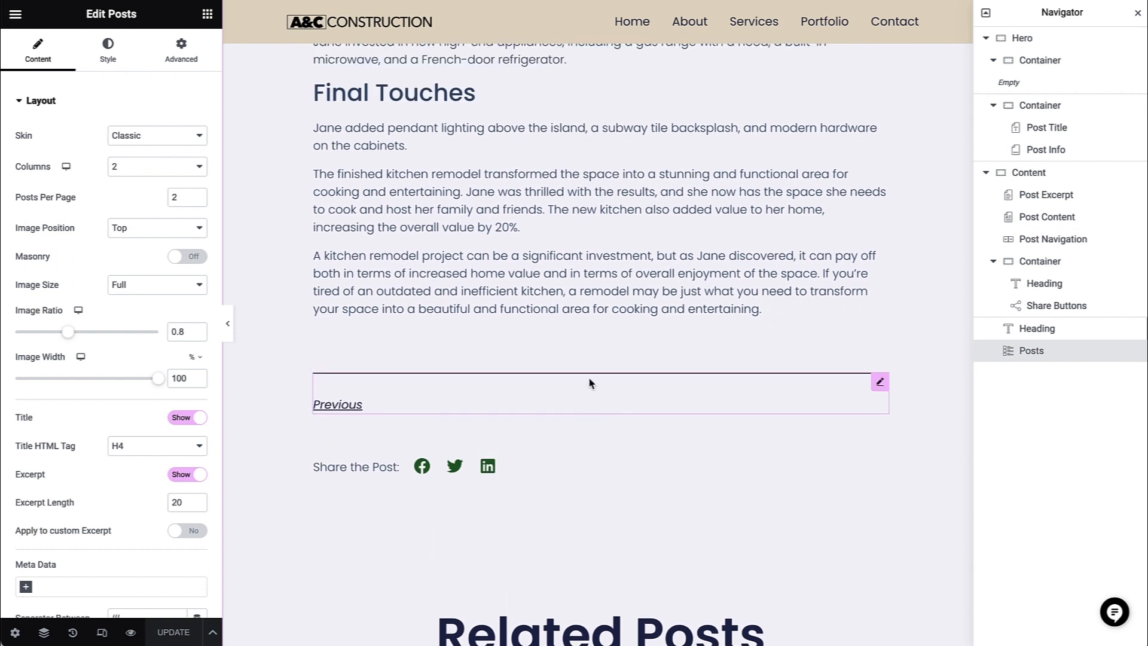
pyautogui.scroll(8, 589, 383)
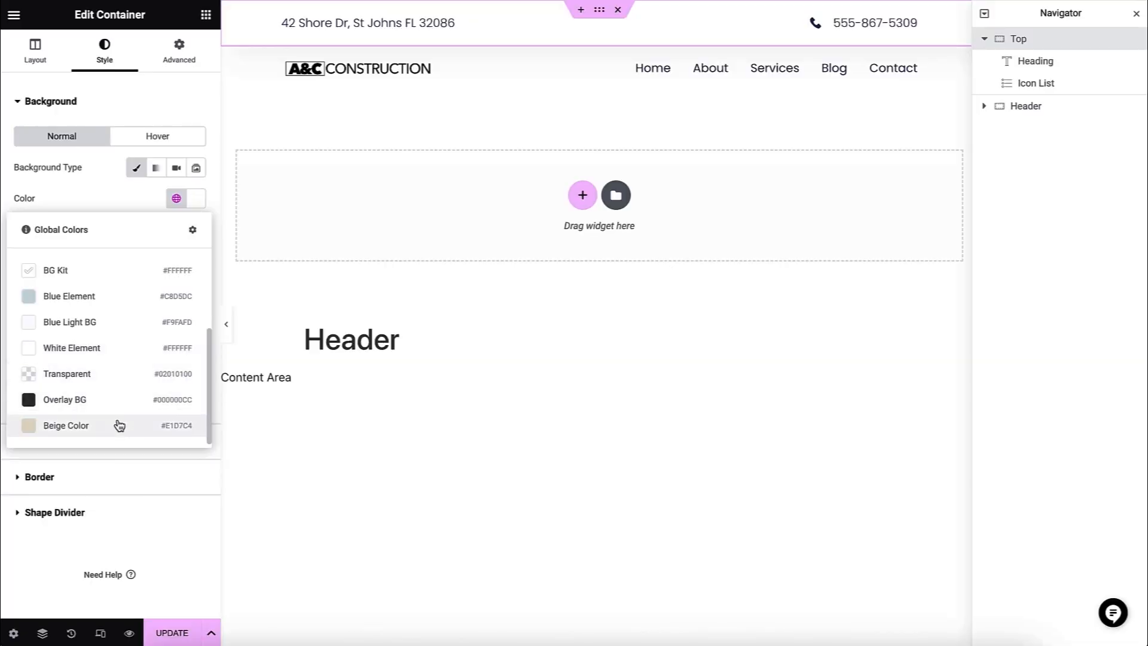
pyautogui.click(119, 425)
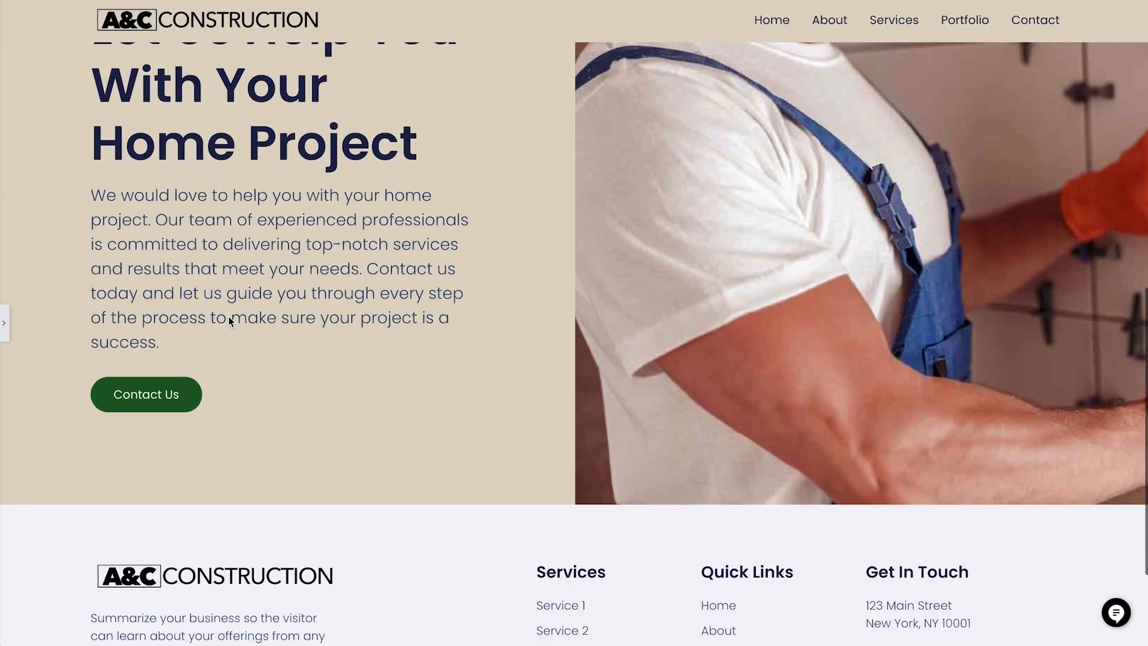
pyautogui.scroll(-1, 228, 321)
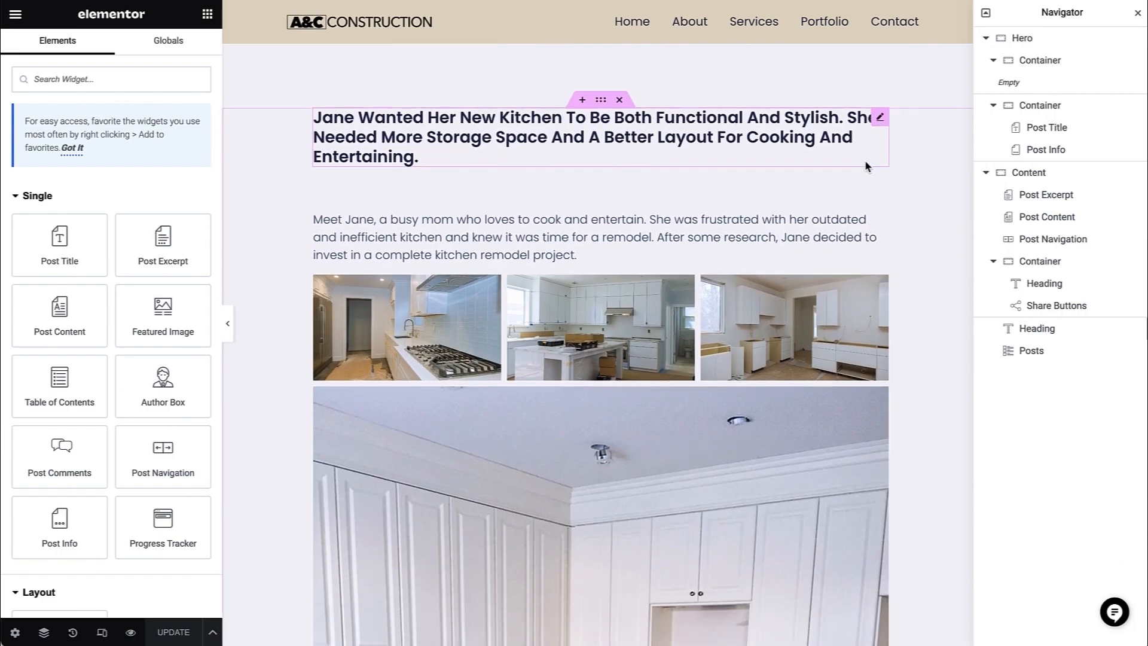
pyautogui.scroll(-4, 866, 159)
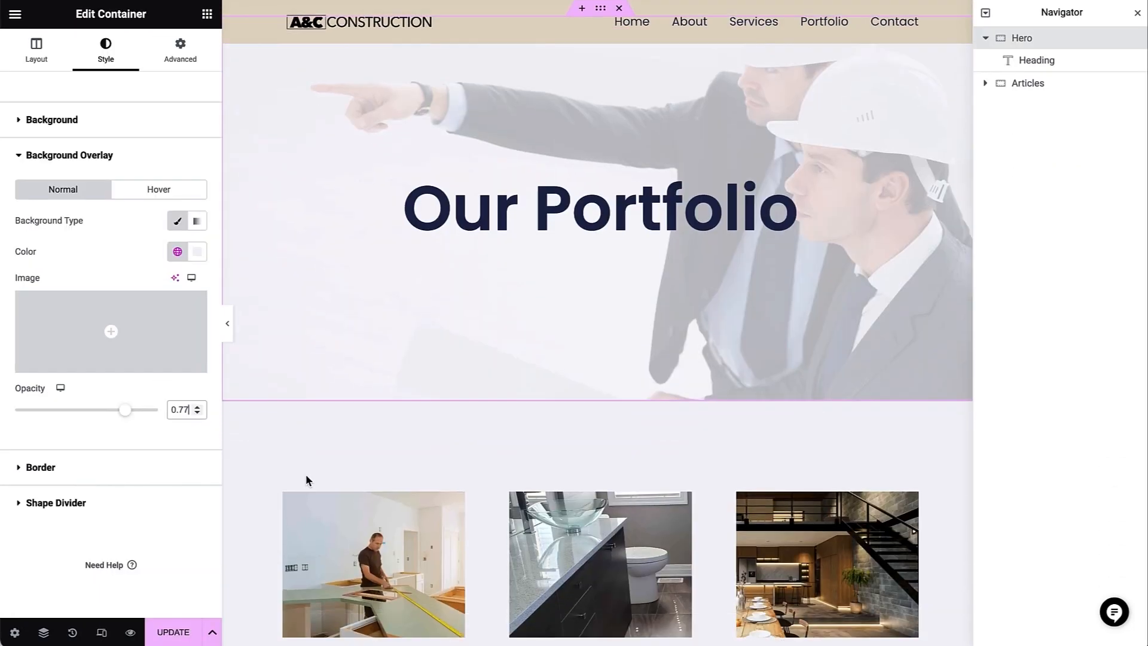
pyautogui.scroll(-3, 308, 477)
pyautogui.scroll(-2, 308, 480)
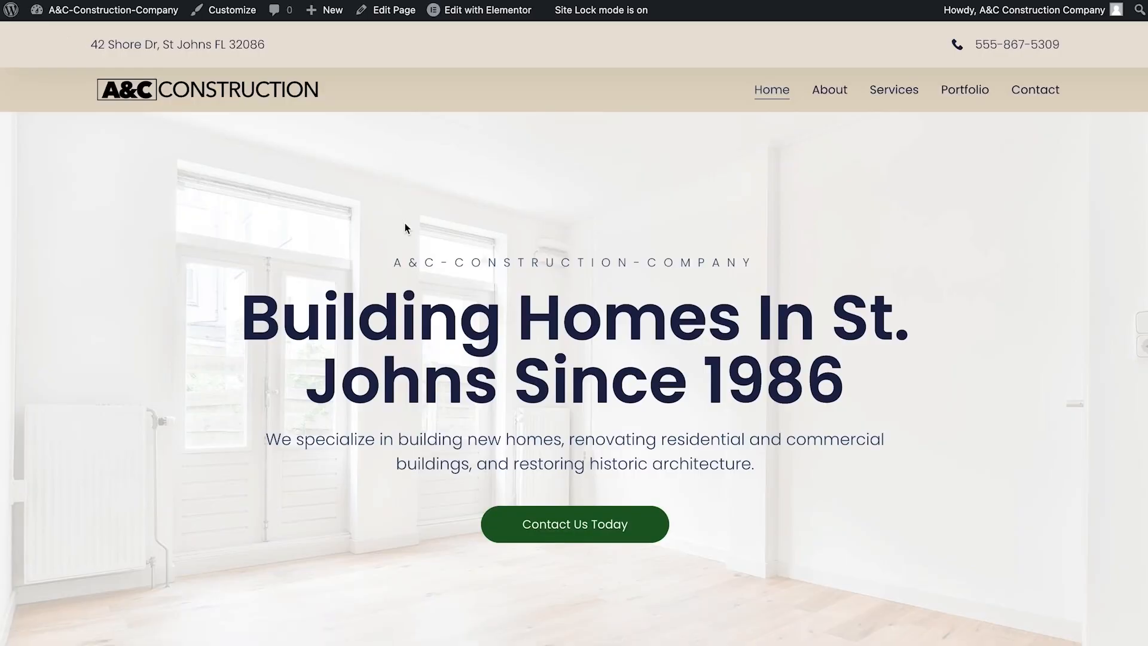
# - Review the live home page from the service sections through the client testimonials down to the footer
pyautogui.scroll(-10, 405, 225)
pyautogui.scroll(-15, 406, 228)
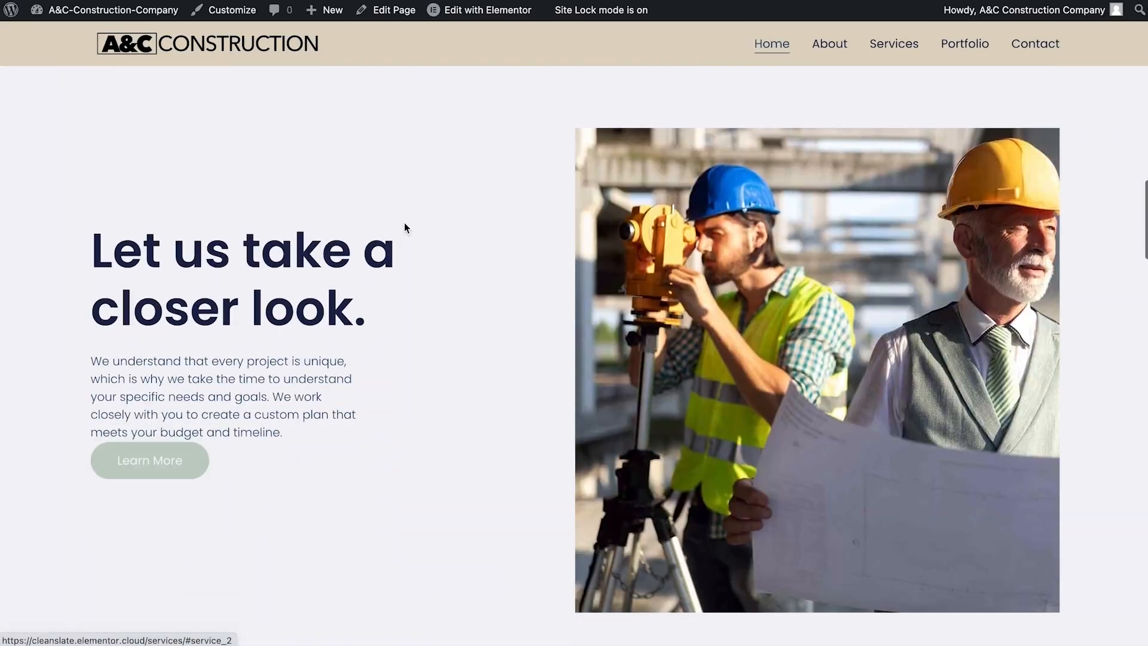
pyautogui.scroll(-15, 404, 223)
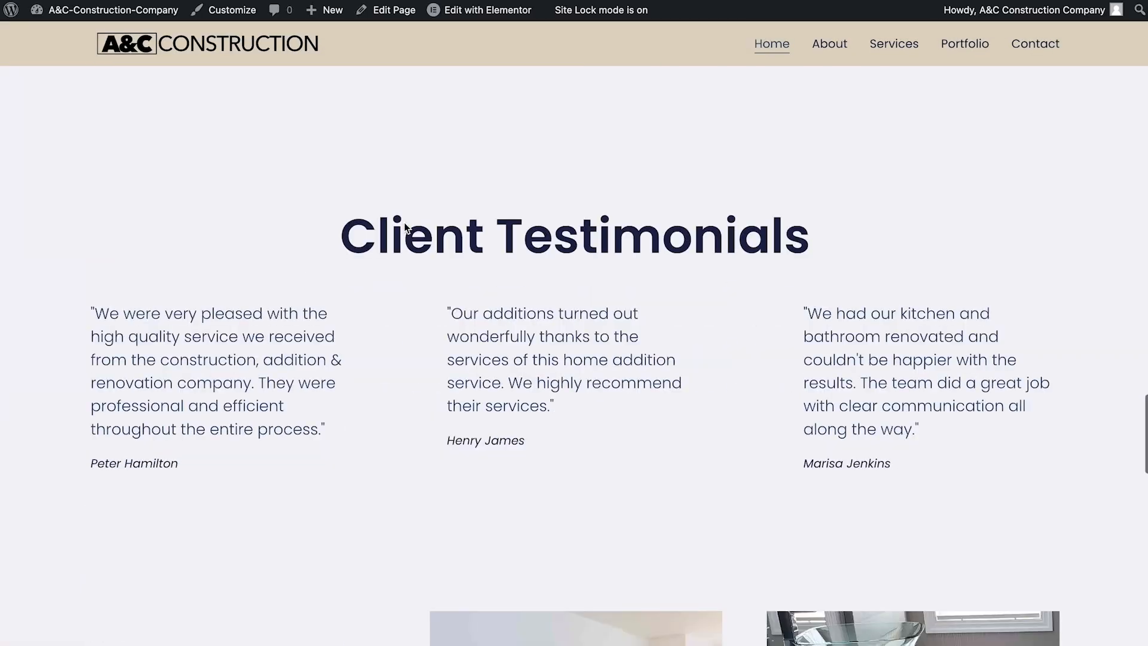
pyautogui.scroll(-3, 404, 222)
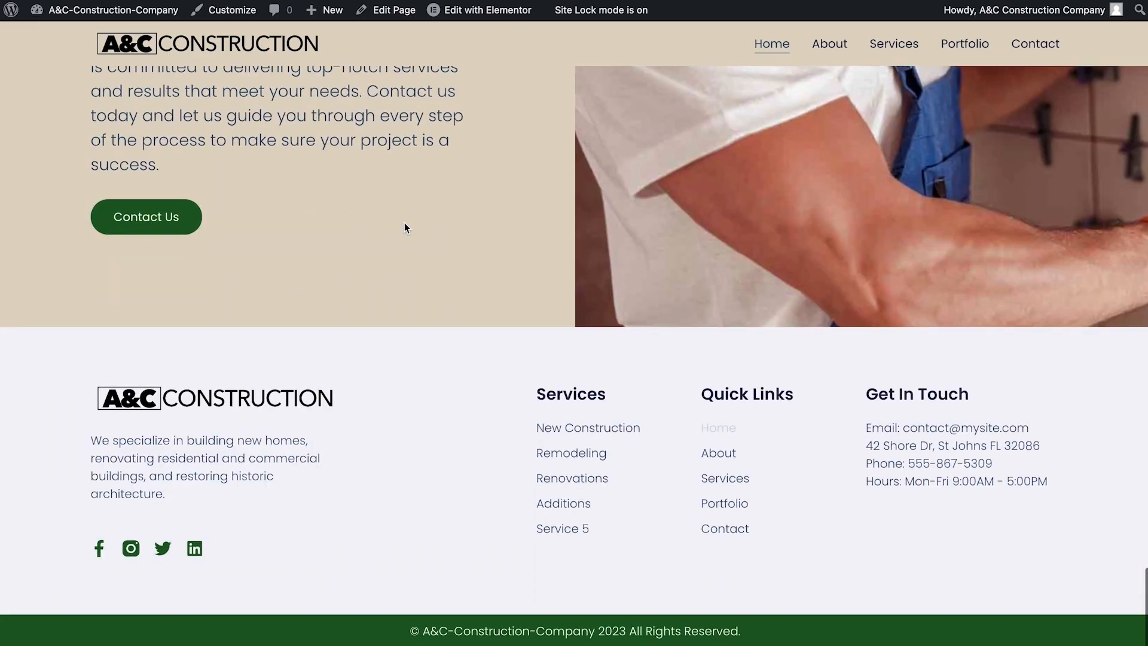
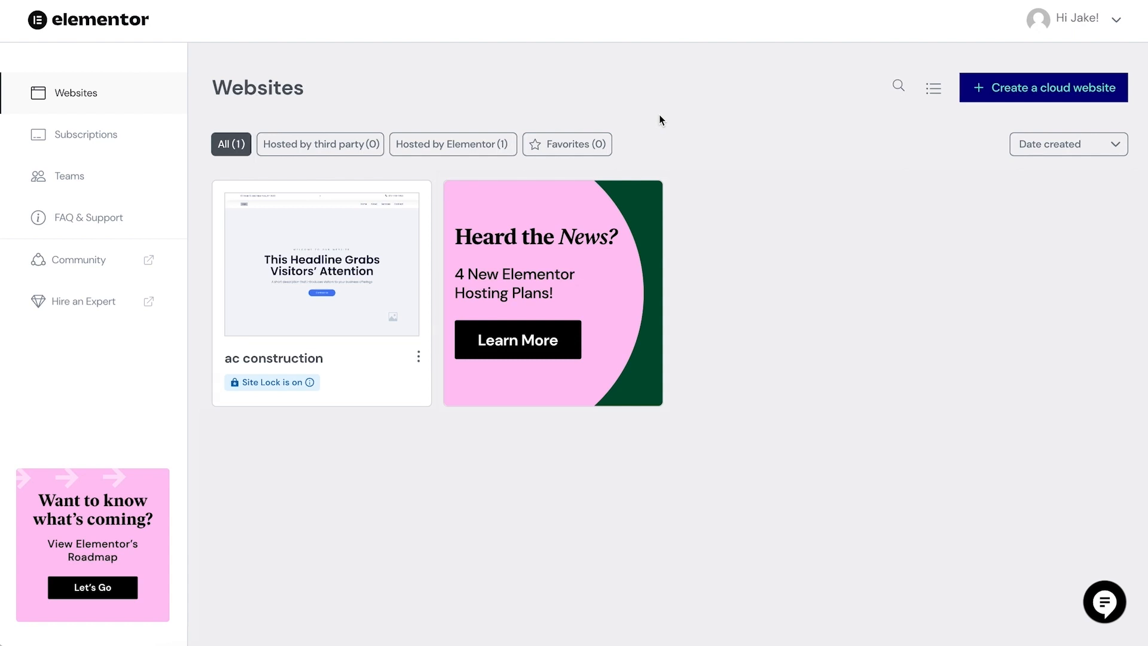
# - Open the management page of the ac construction website and start connecting an already purchased custom domain
pyautogui.moveTo(367, 271)
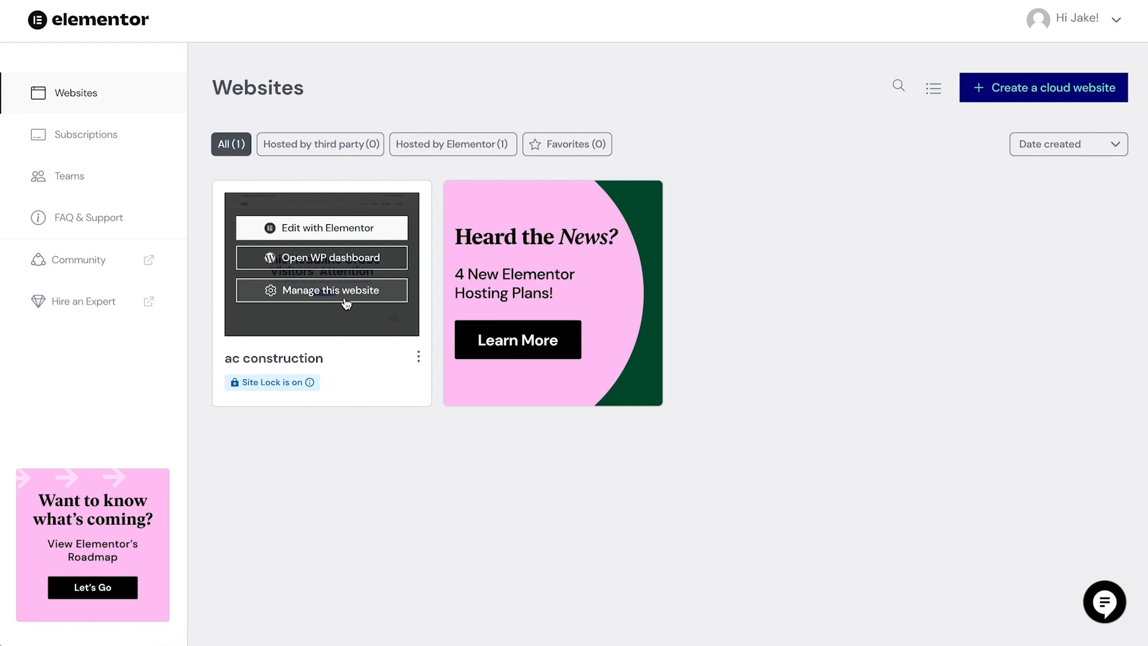
pyautogui.click(346, 291)
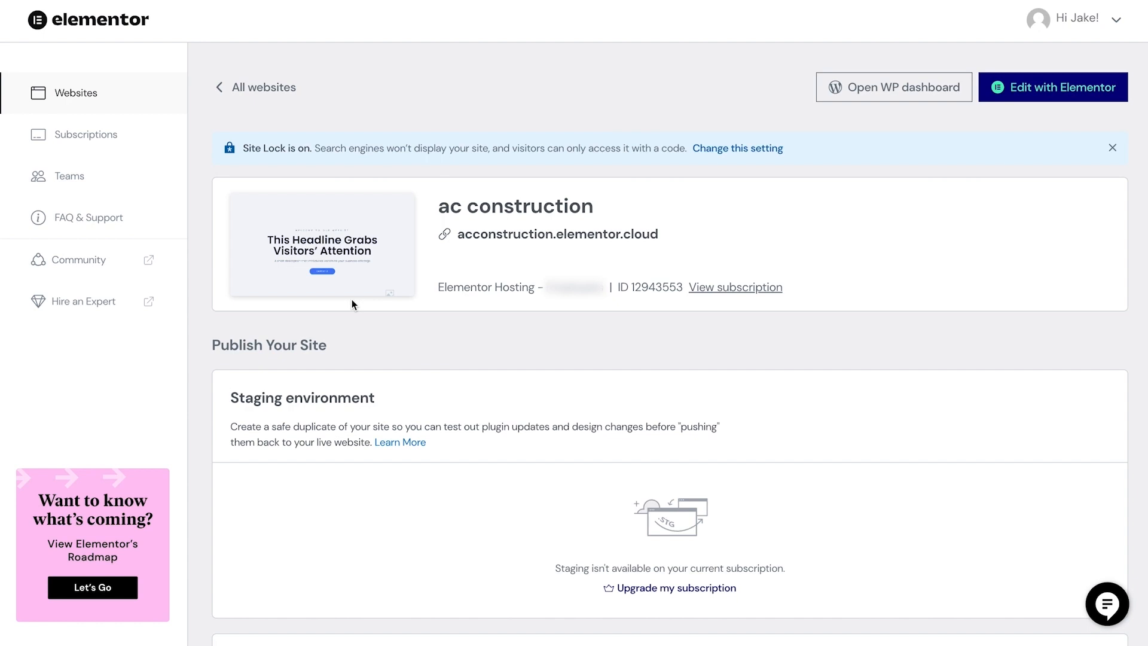
pyautogui.scroll(-6, 351, 302)
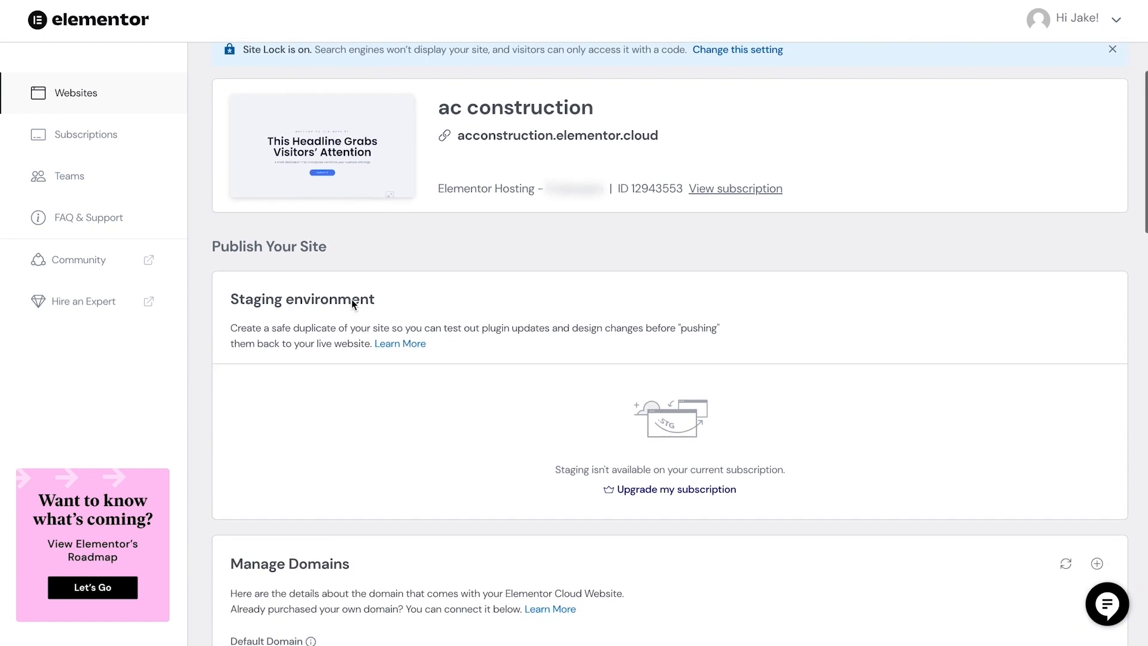
pyautogui.scroll(-2, 352, 302)
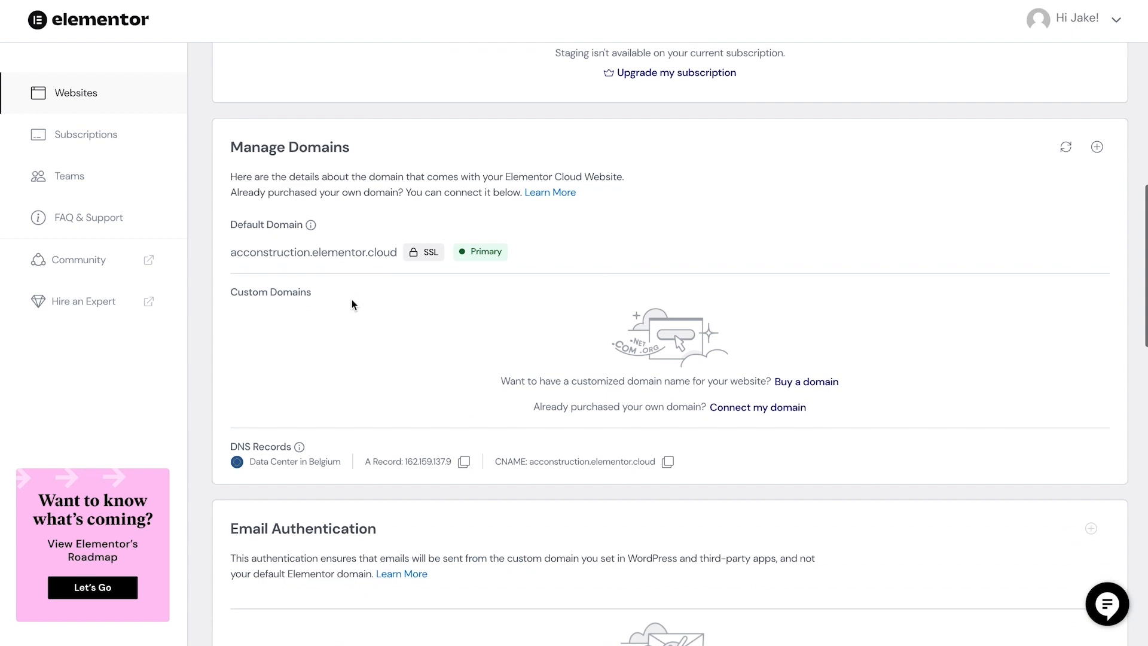
pyautogui.click(736, 412)
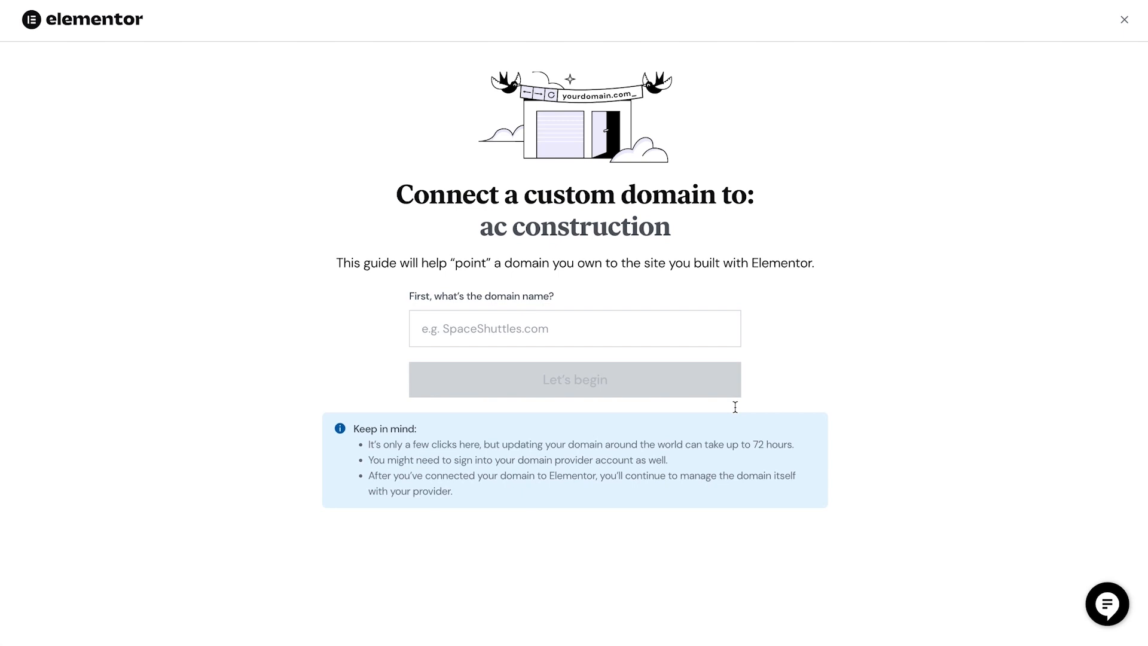
# - Enter ac-constructioncompany.com as the custom domain to connect and begin the connection guide
pyautogui.click(569, 323)
pyautogui.write('ac-constructioncompany.com')
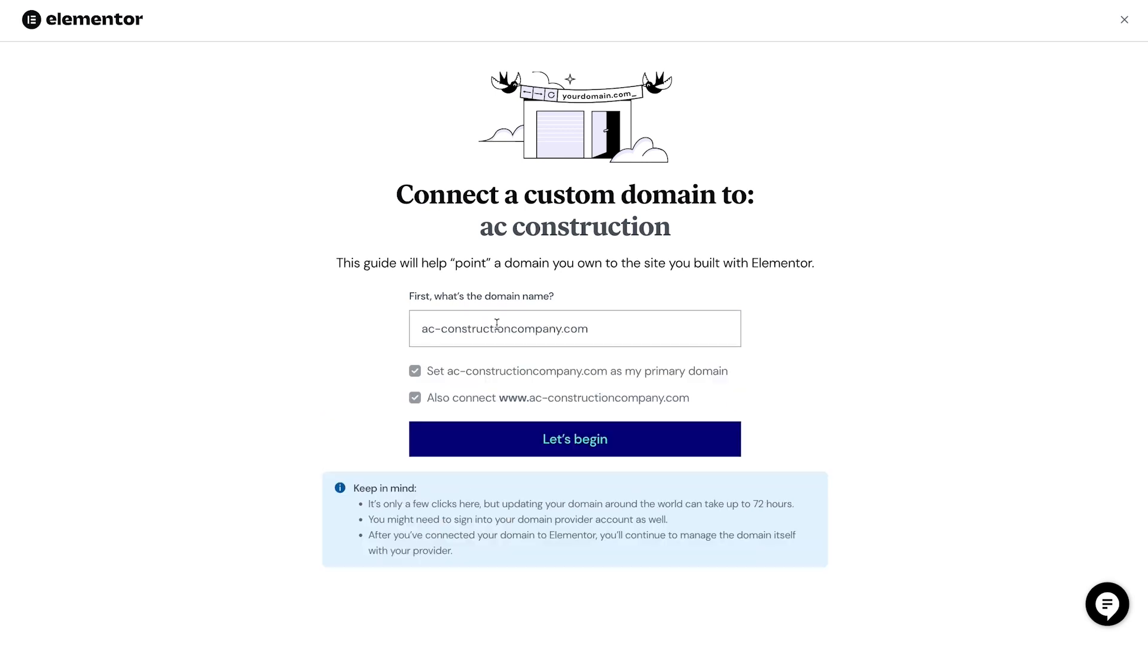
pyautogui.click(558, 436)
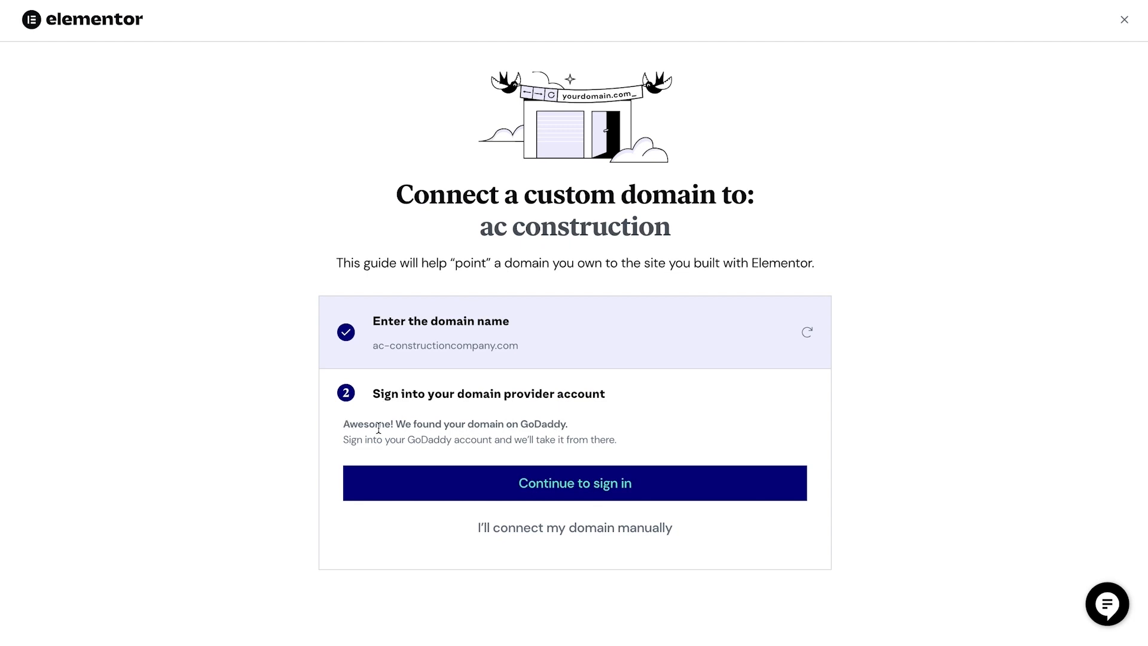
# - Authorise the domain connection through the GoDaddy account and finish connecting the domain to the ac construction site
pyautogui.click(565, 497)
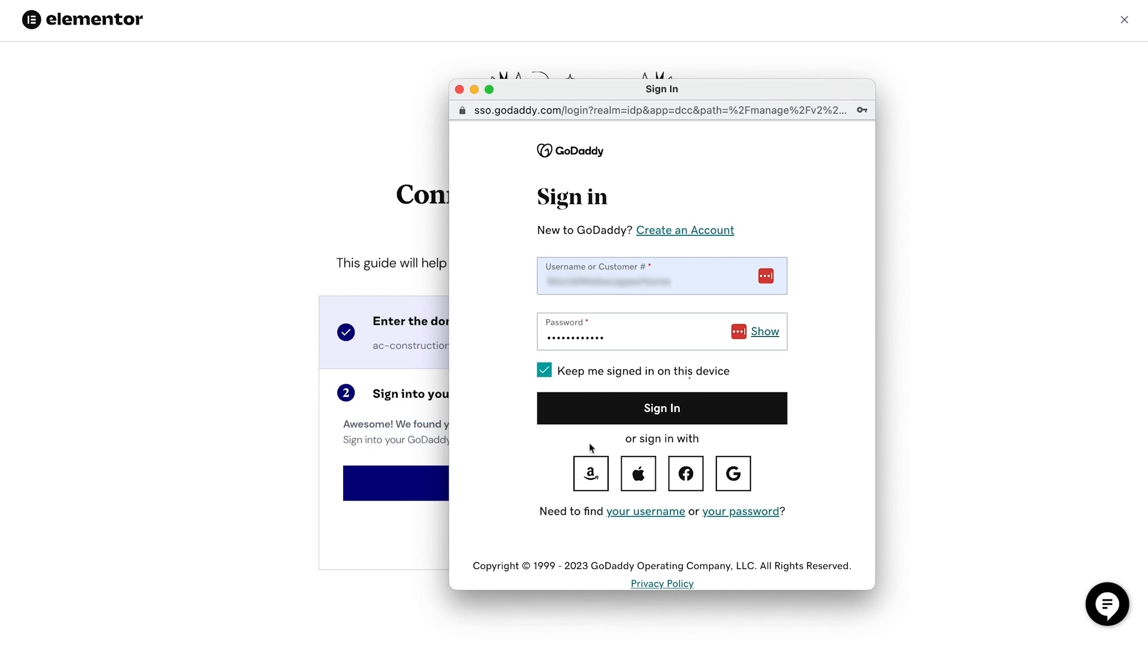
pyautogui.click(642, 409)
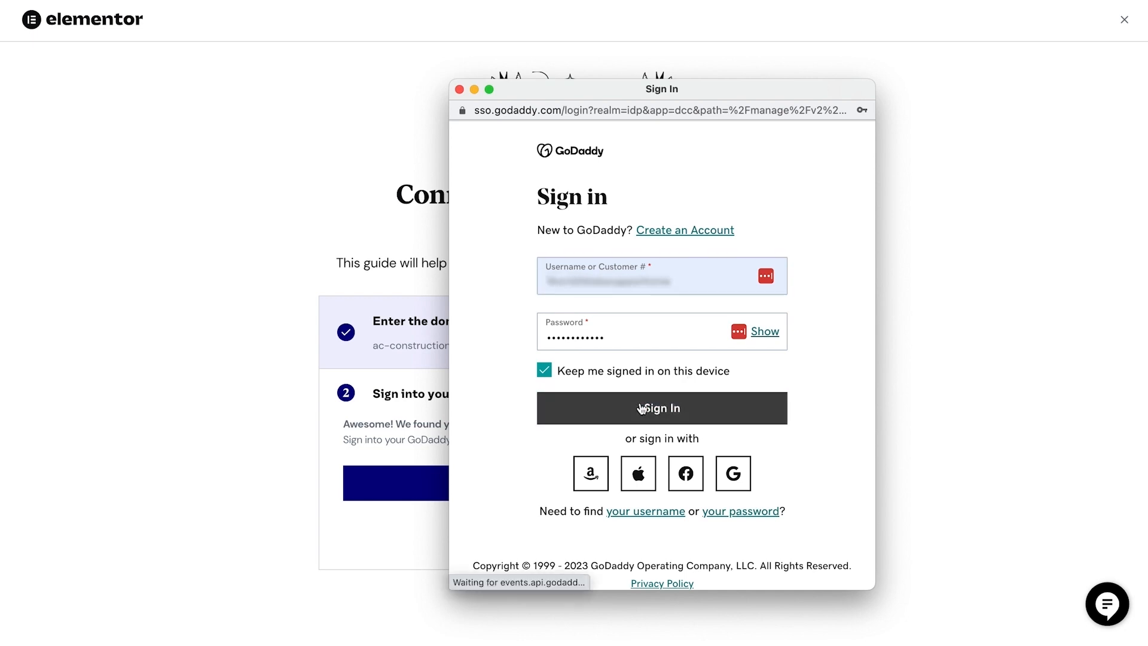
pyautogui.scroll(-1, 665, 460)
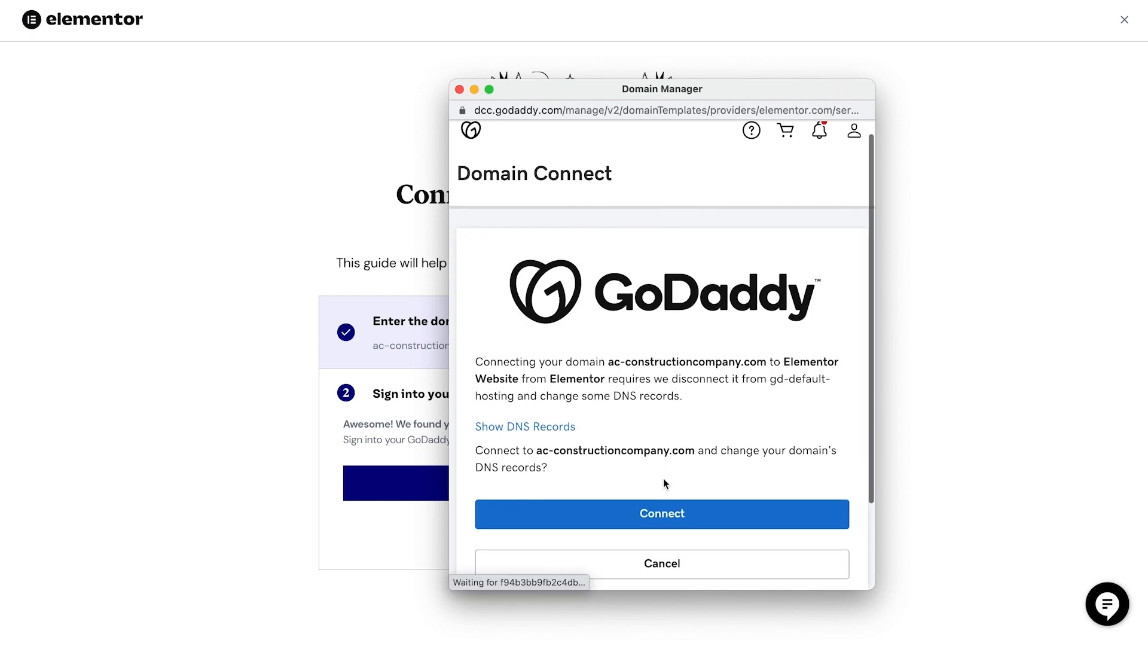
pyautogui.click(665, 518)
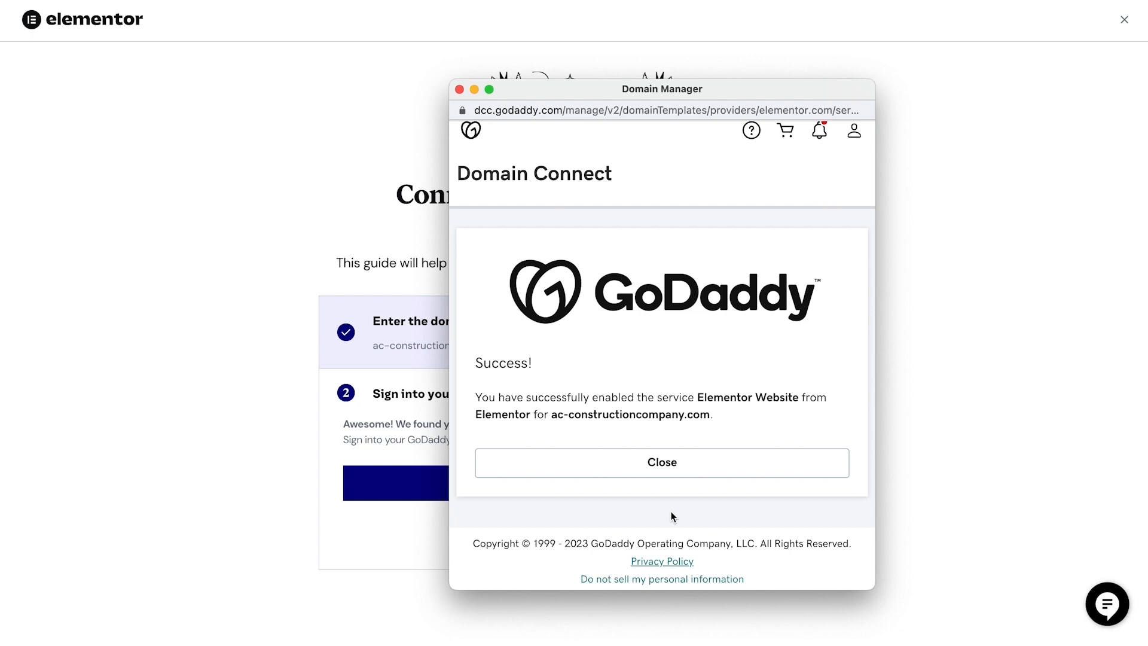
pyautogui.click(661, 469)
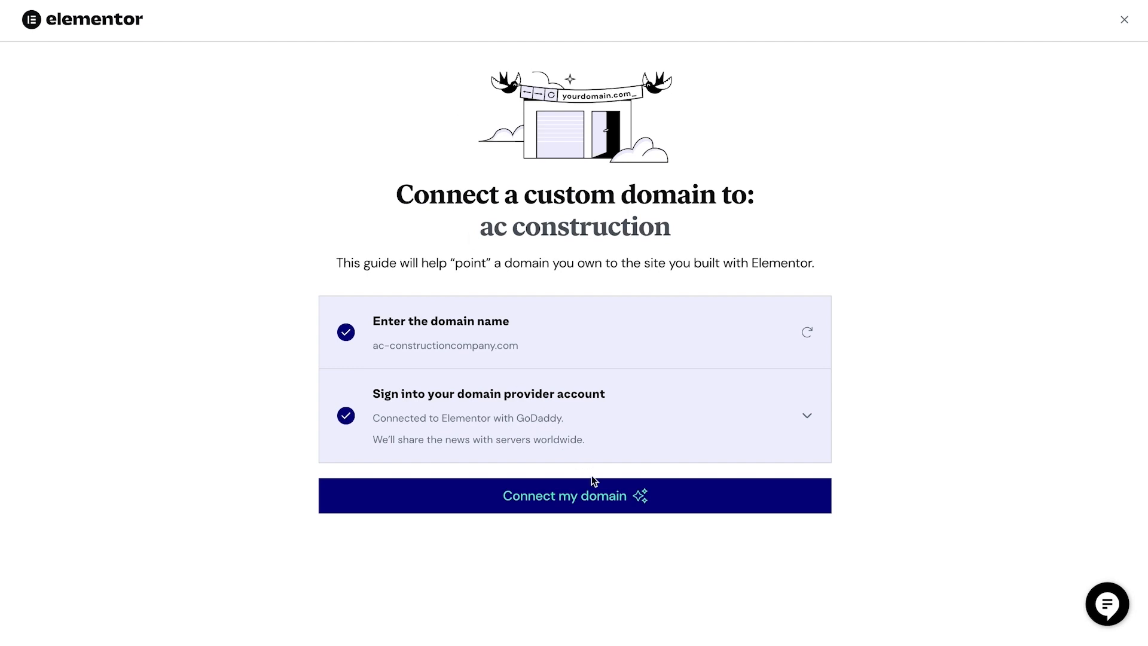
pyautogui.click(591, 495)
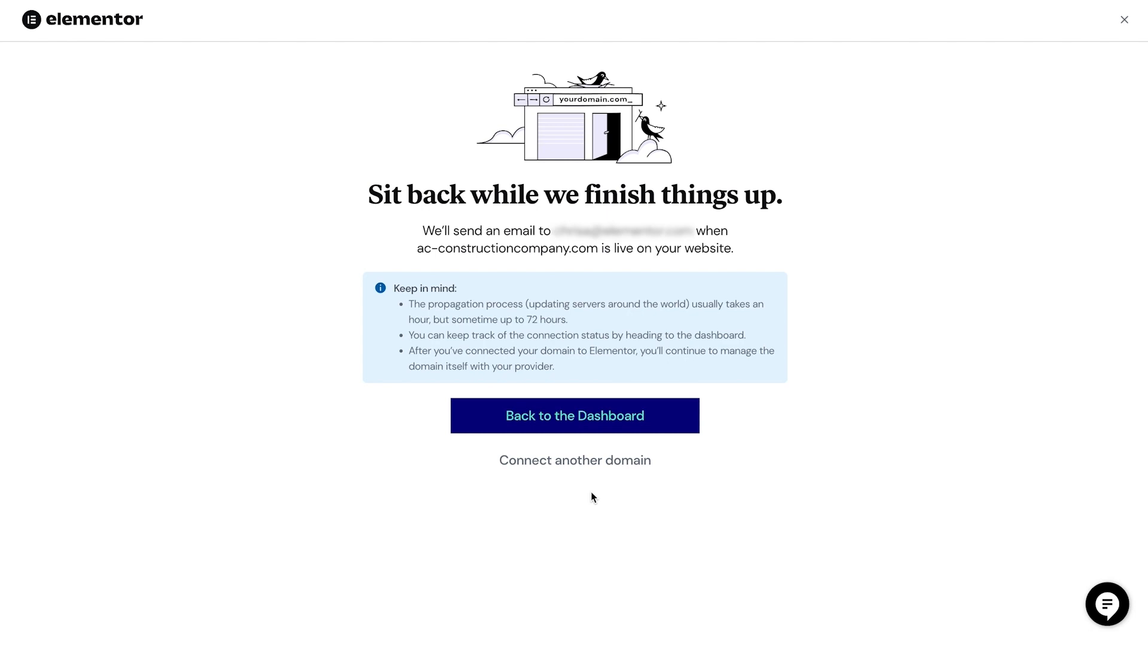
pyautogui.click(582, 420)
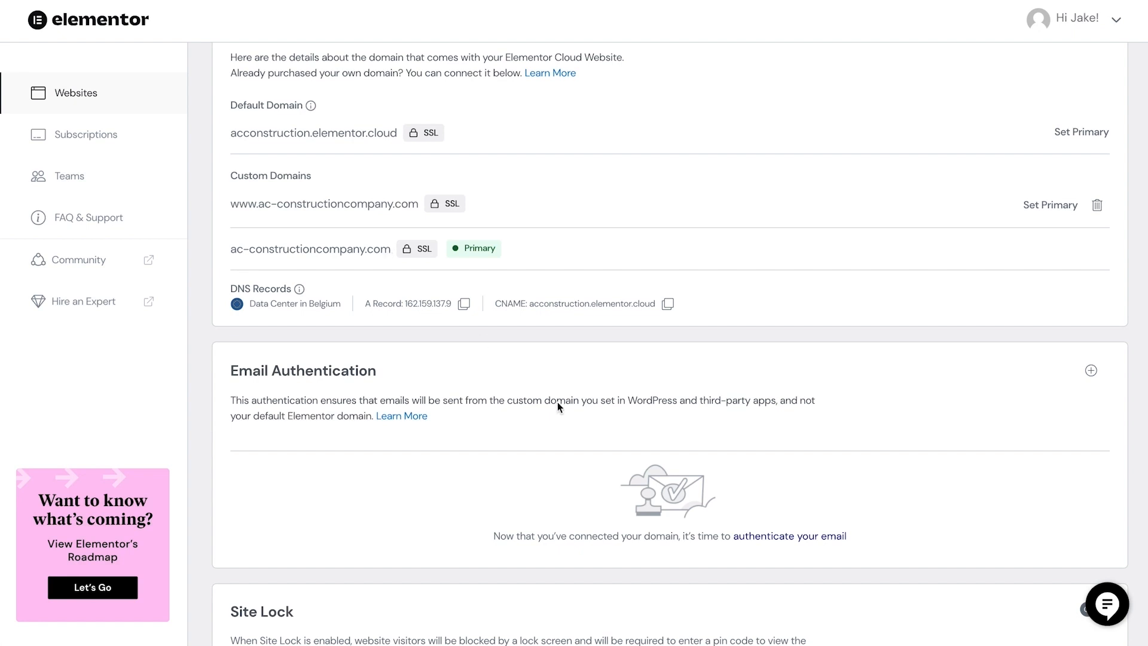
# - Start email authentication with ac-constructioncompany.com as the domain that emails are sent from
pyautogui.click(813, 535)
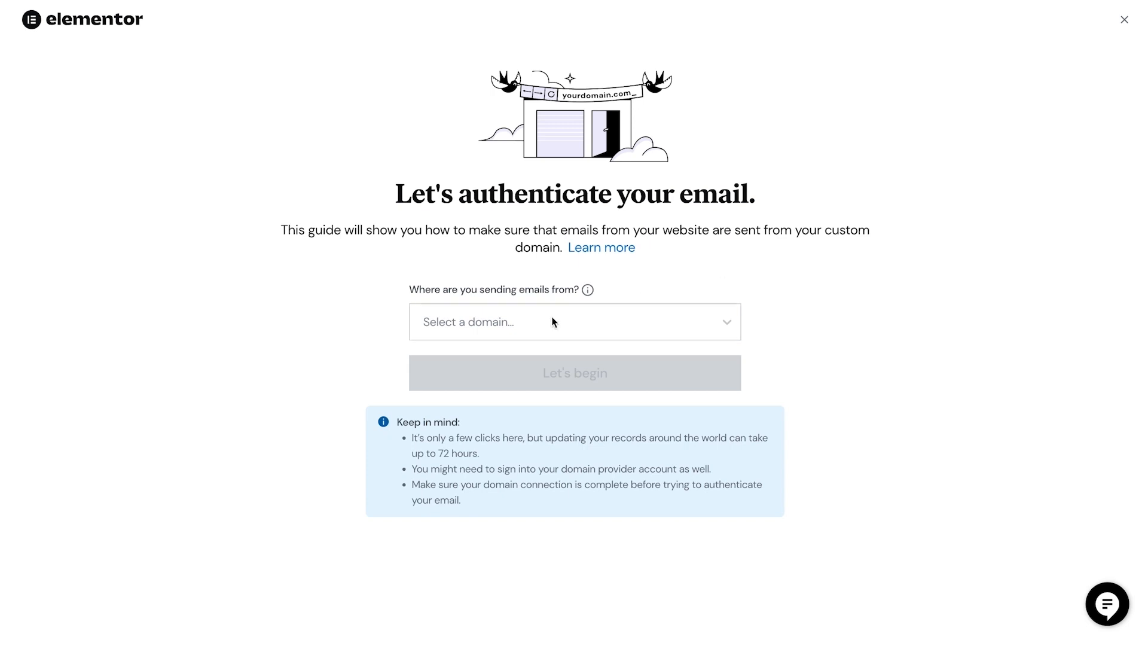
pyautogui.click(532, 330)
pyautogui.click(523, 397)
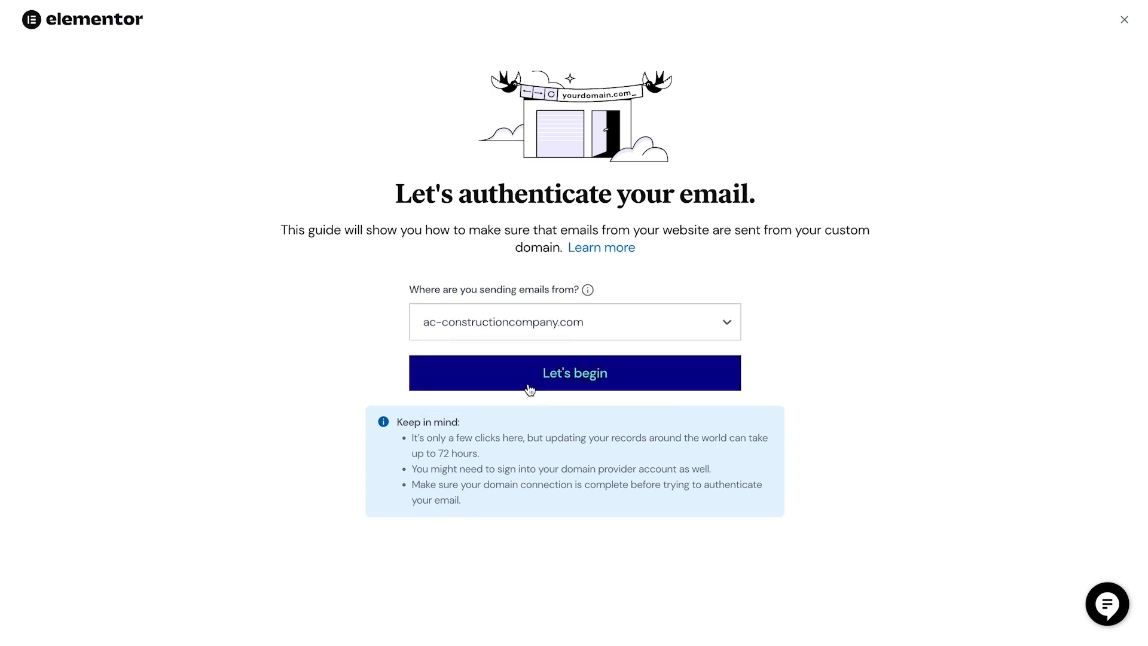
pyautogui.click(556, 380)
# - Advance the email authentication guide past provider sign-in, domain settings and finding the DNS records to the new CNAME values
pyautogui.click(579, 482)
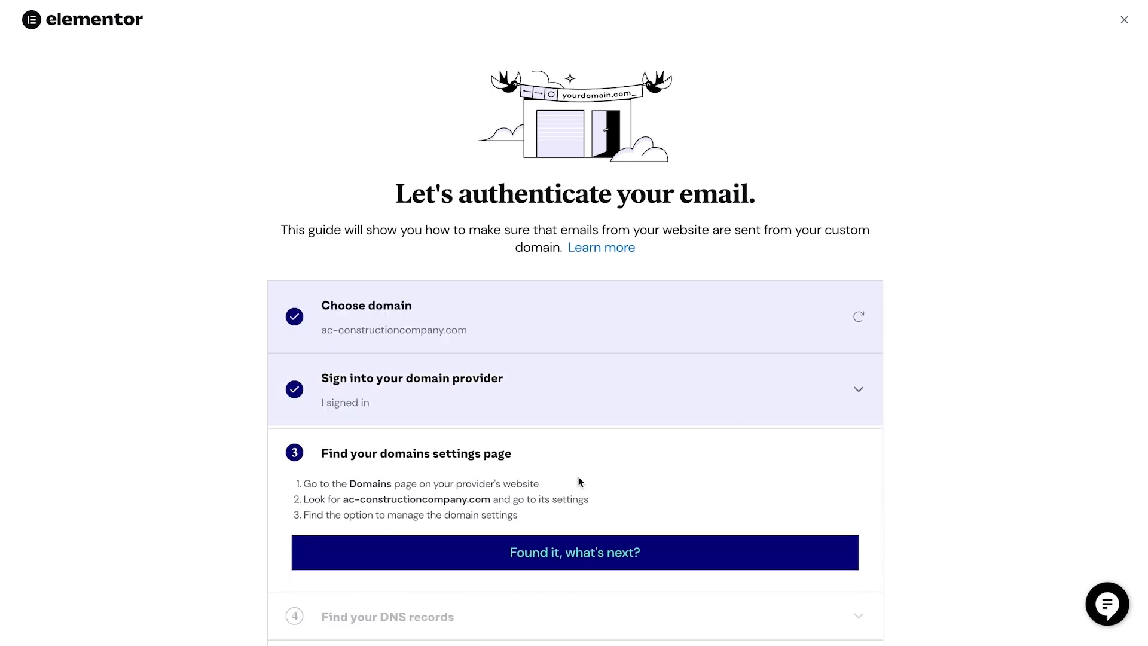
pyautogui.click(579, 480)
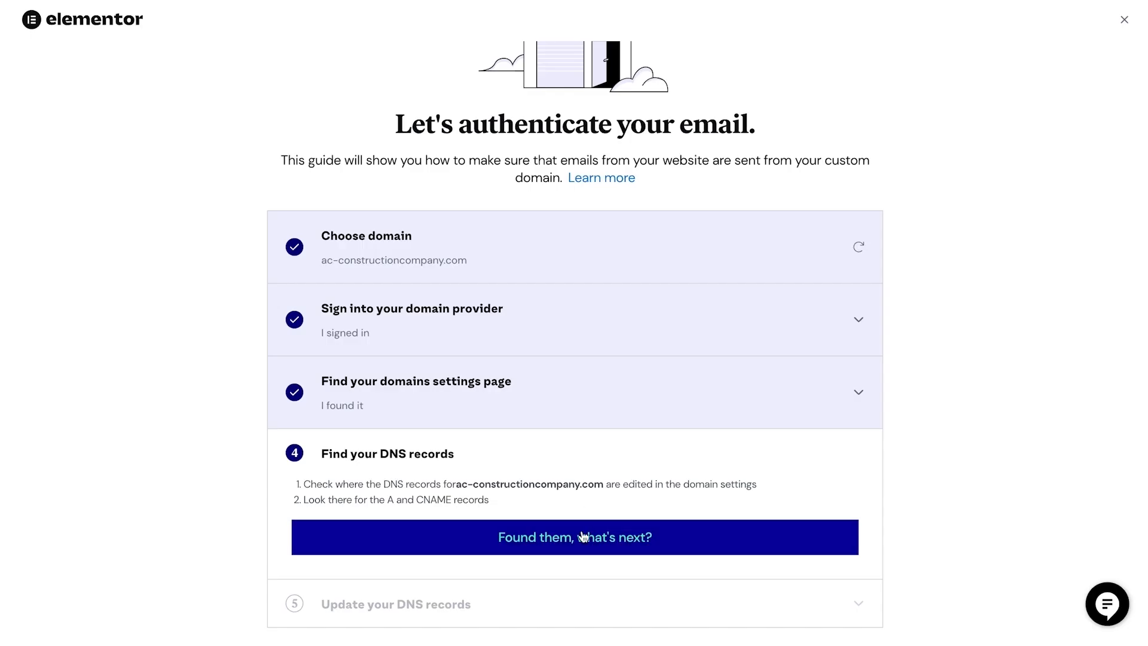
pyautogui.click(583, 529)
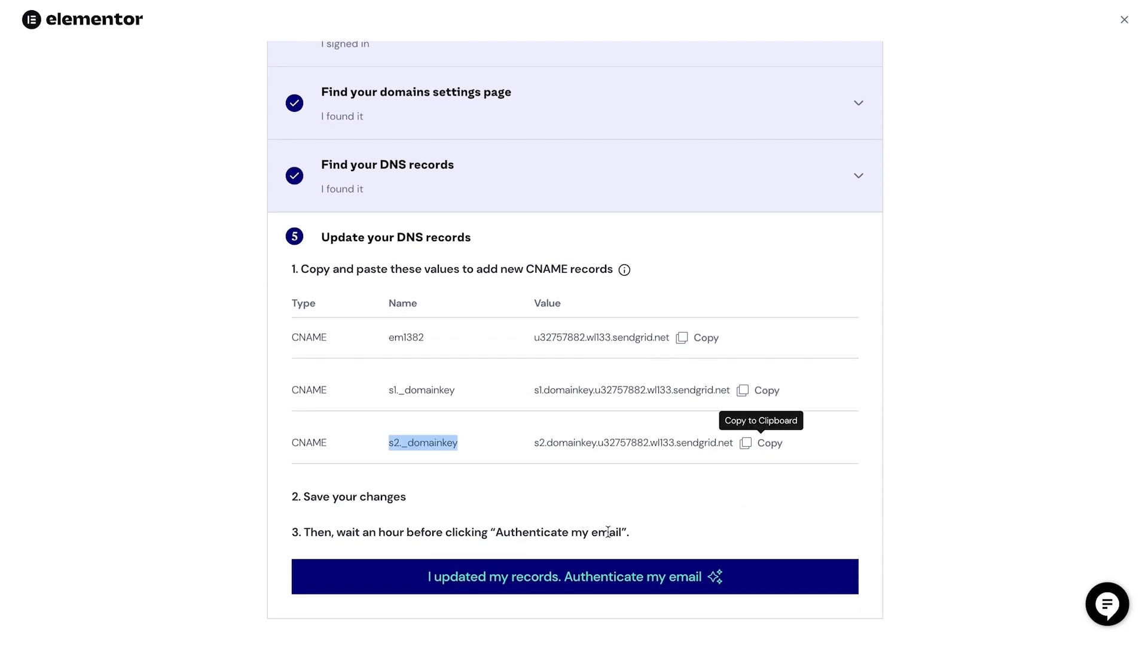